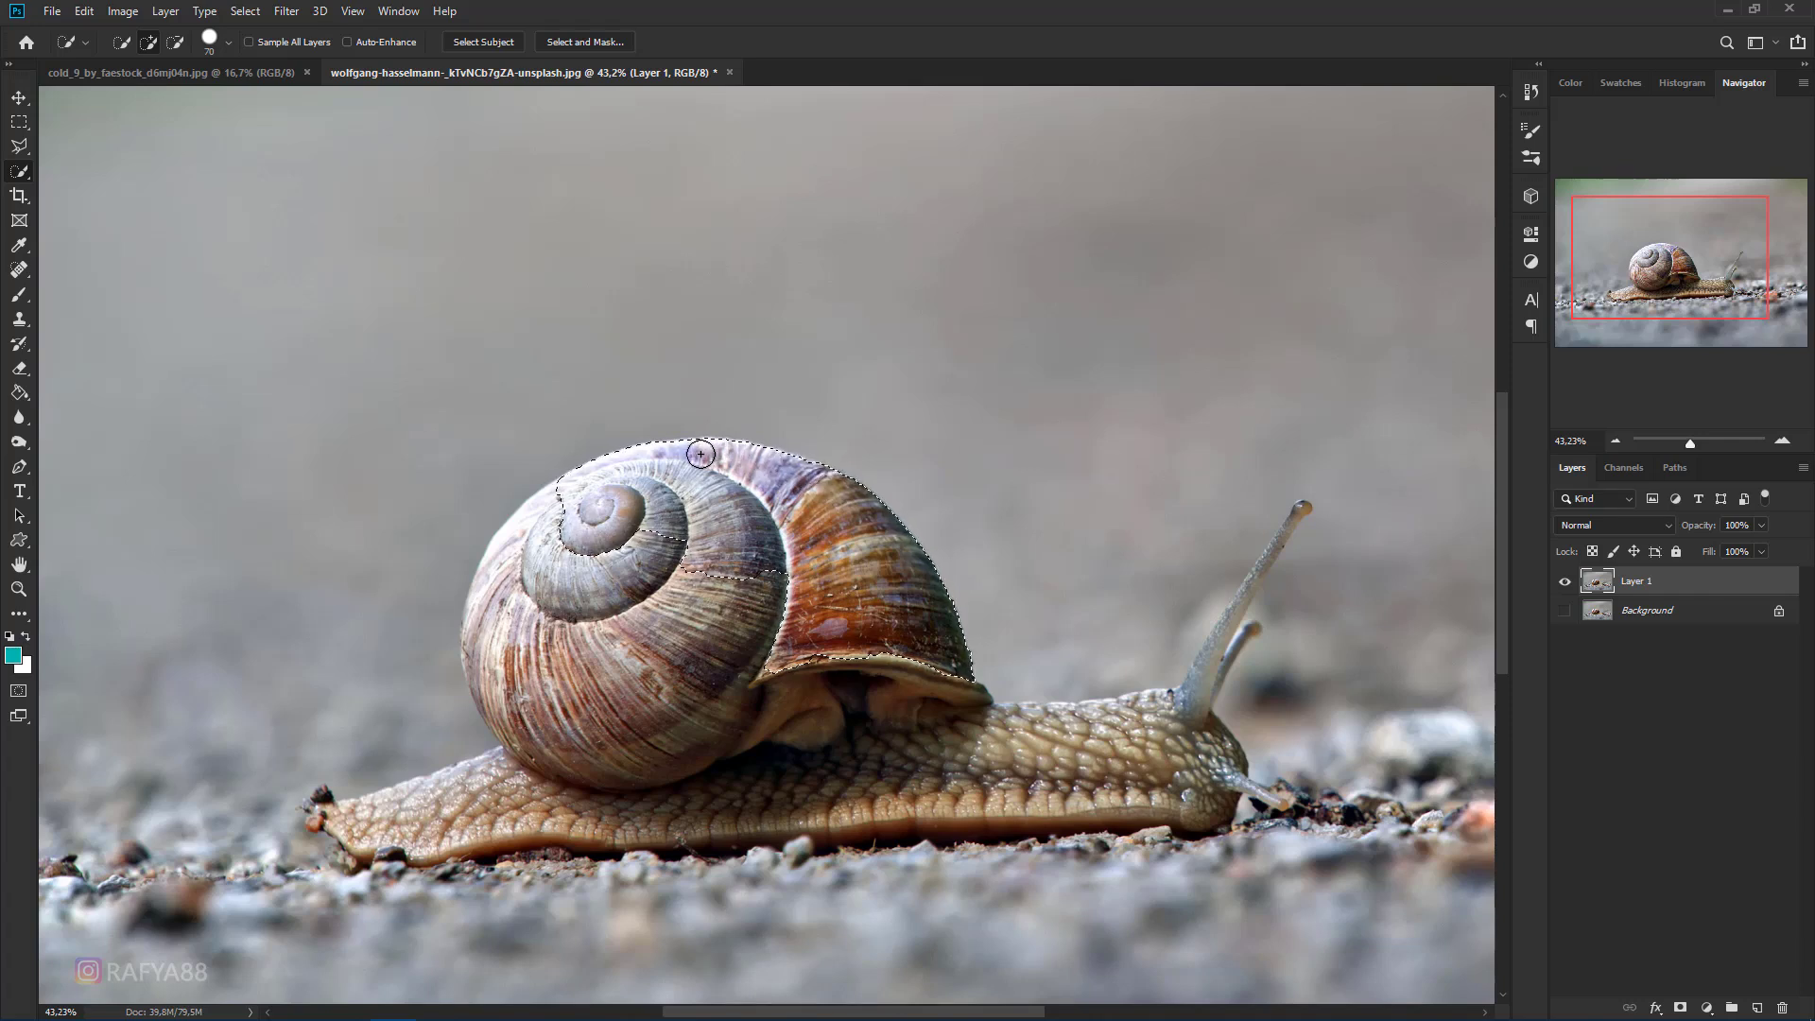
- Extend the quick selection over the rest of the snail's shell and body
drag(548, 517, 492, 602)
mouse_move(493, 679)
mouse_down()
mouse_move(517, 724)
mouse_move(486, 678)
mouse_up()
mouse_move(476, 643)
mouse_down()
mouse_move(331, 813)
mouse_move(388, 851)
mouse_move(1191, 787)
mouse_move(1064, 710)
mouse_move(1173, 704)
mouse_move(1057, 720)
mouse_move(697, 706)
mouse_up()
- Add both long eye tentacles to the snail selection by outlining them with the Polygonal Lasso in add mode
scroll(974, 709, up, 2)
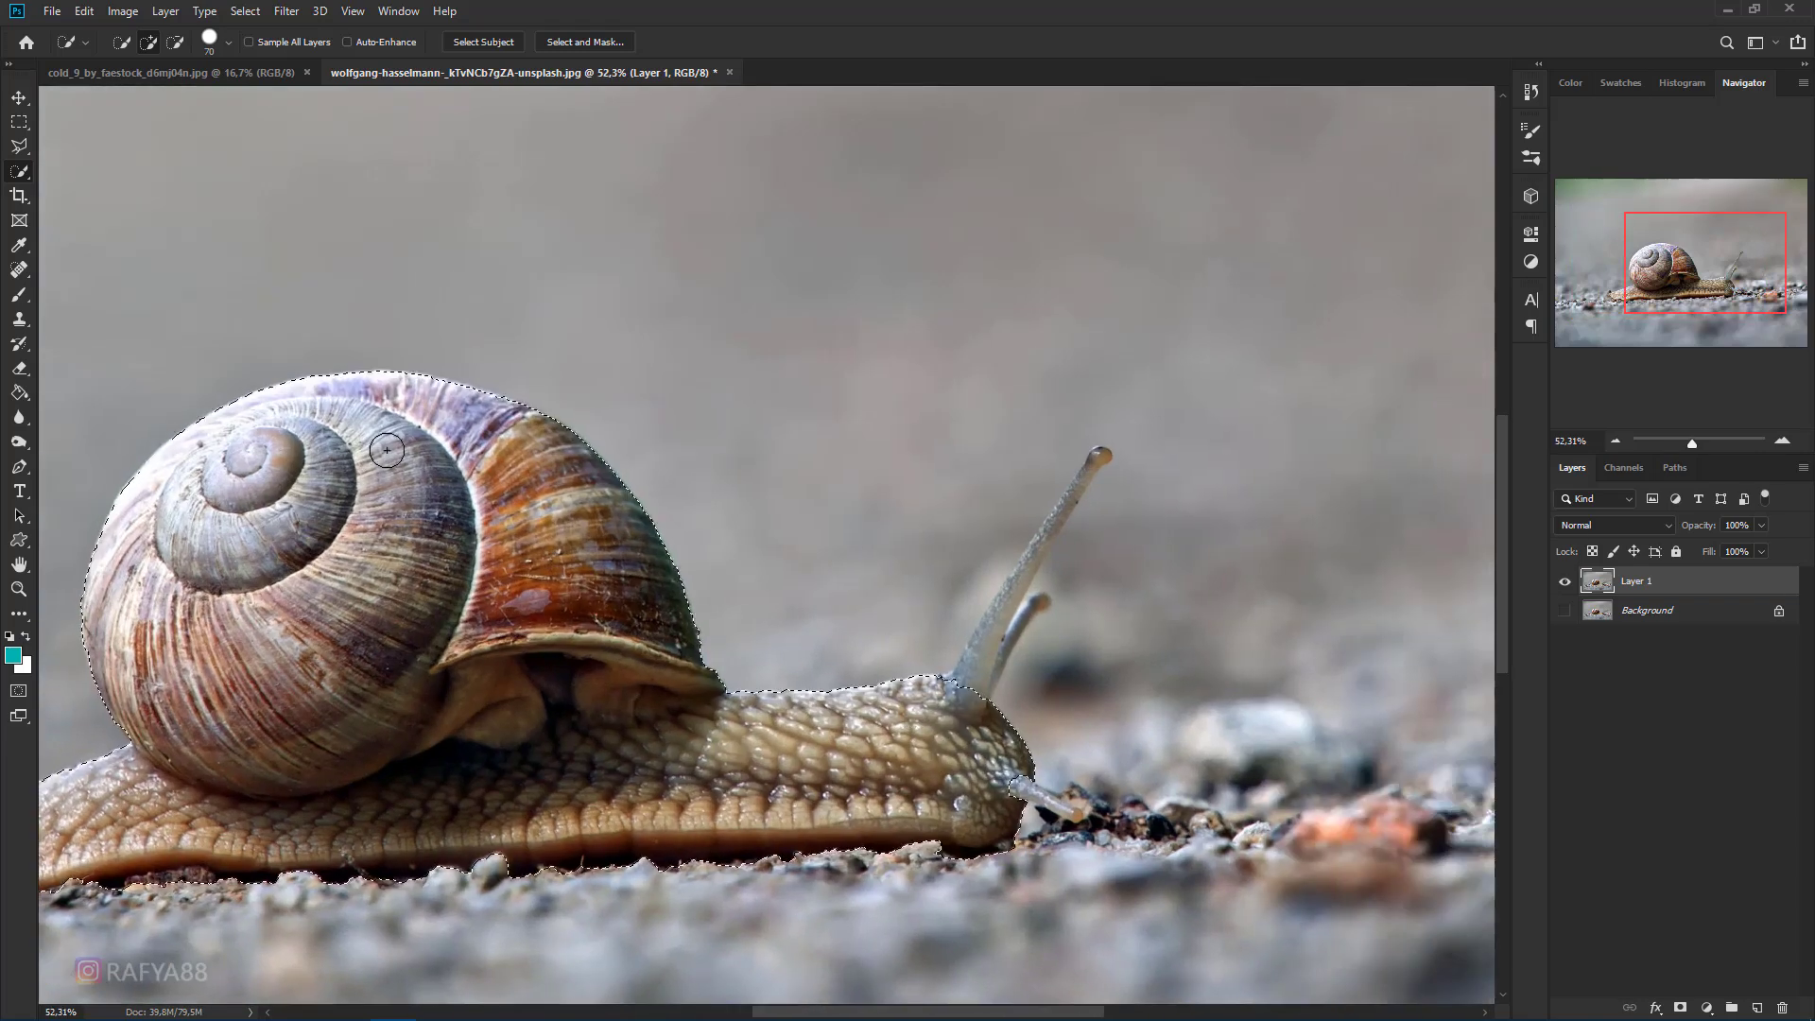
click(19, 146)
click(141, 43)
scroll(1025, 757, up, 5)
click(973, 839)
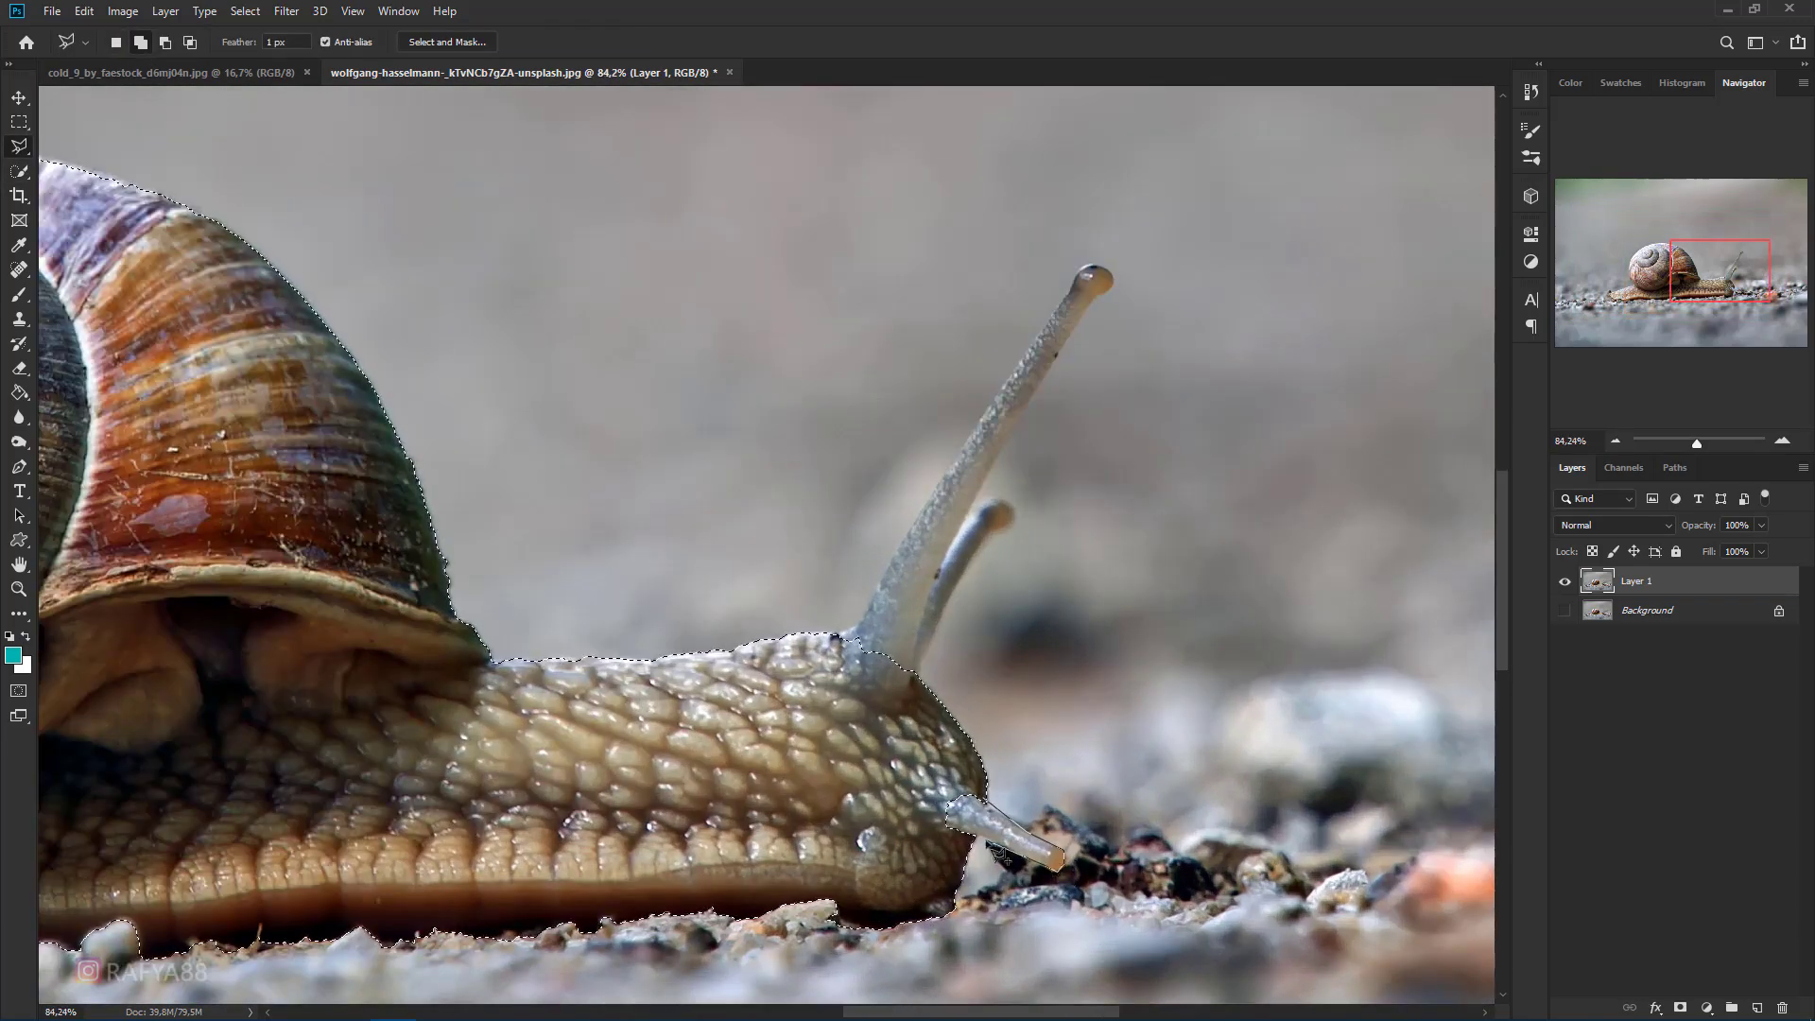
click(835, 634)
click(857, 625)
click(916, 521)
click(993, 403)
click(1051, 322)
click(1073, 283)
click(1080, 268)
click(1098, 264)
click(1113, 282)
click(1104, 296)
click(1089, 303)
click(1000, 453)
click(961, 529)
click(980, 502)
click(991, 497)
click(1008, 500)
click(1008, 530)
click(990, 535)
click(951, 600)
click(917, 672)
click(836, 634)
- Add the missed sliver where the shell's rim meets the neck to the snail selection
click(483, 659)
click(517, 662)
click(520, 678)
- Mask Layer 1 with the current selection to isolate the snail
key(ctrl+0)
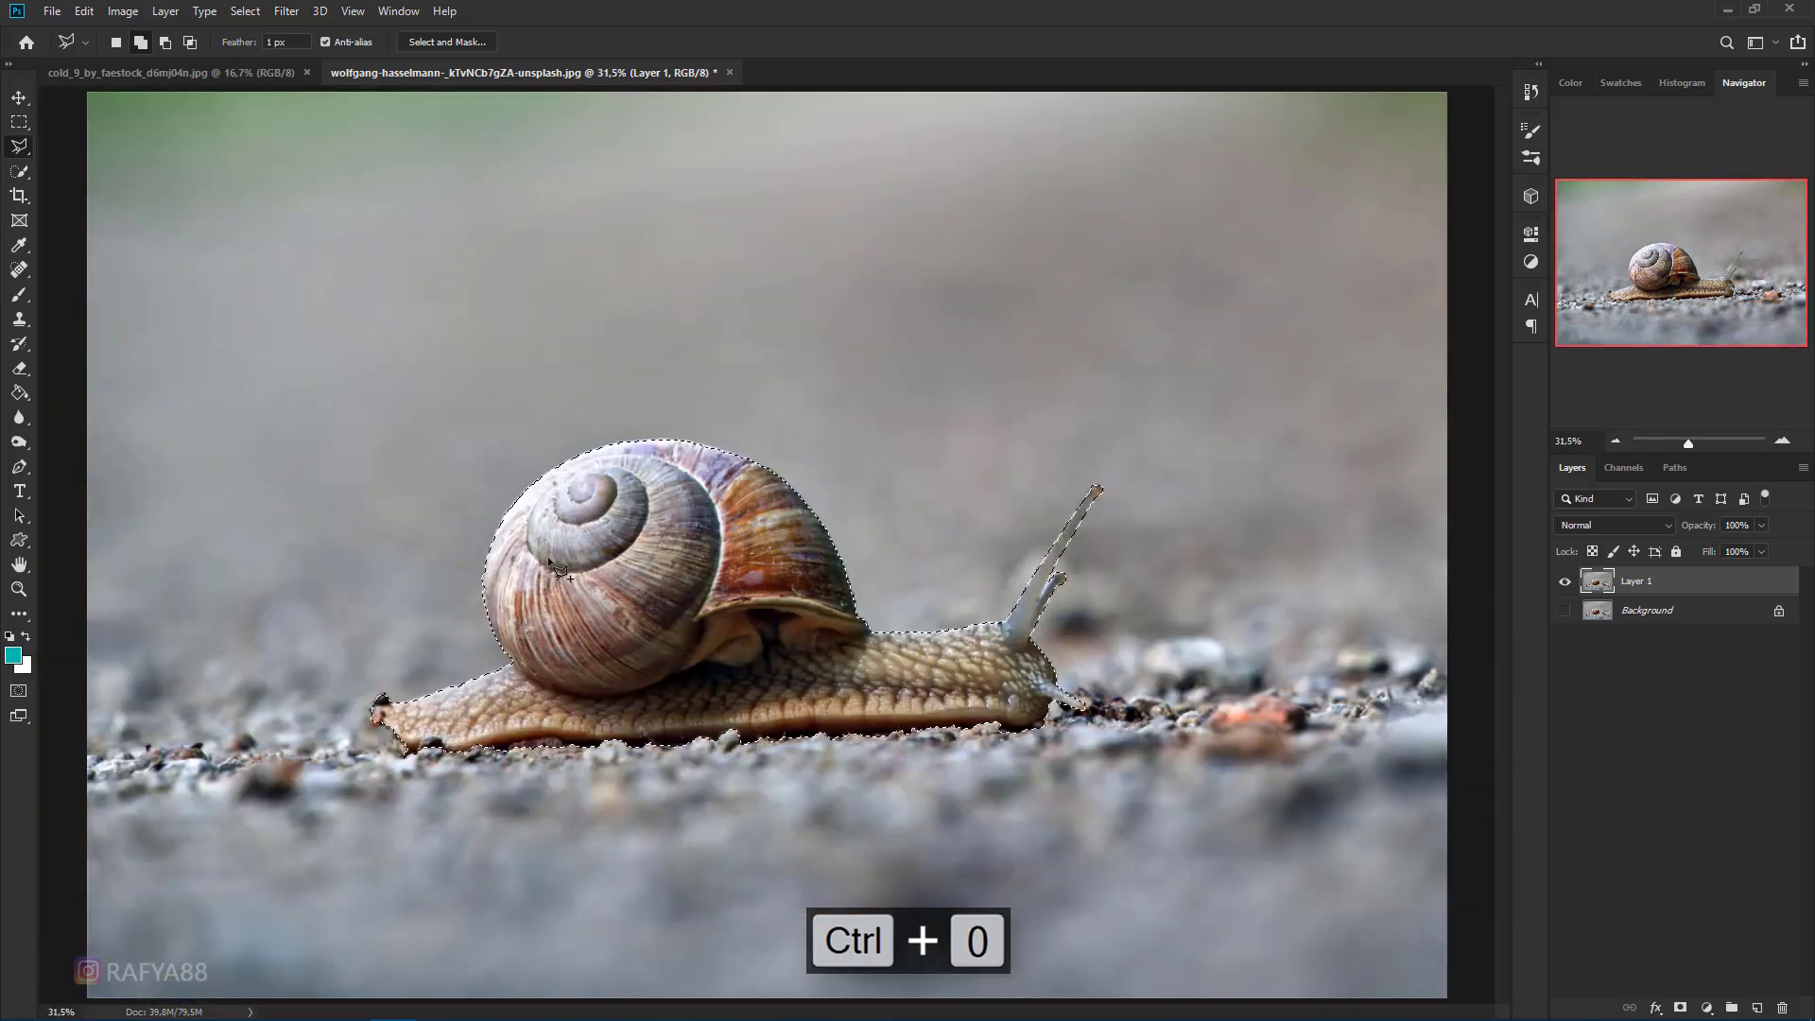
scroll(478, 631, up, 3)
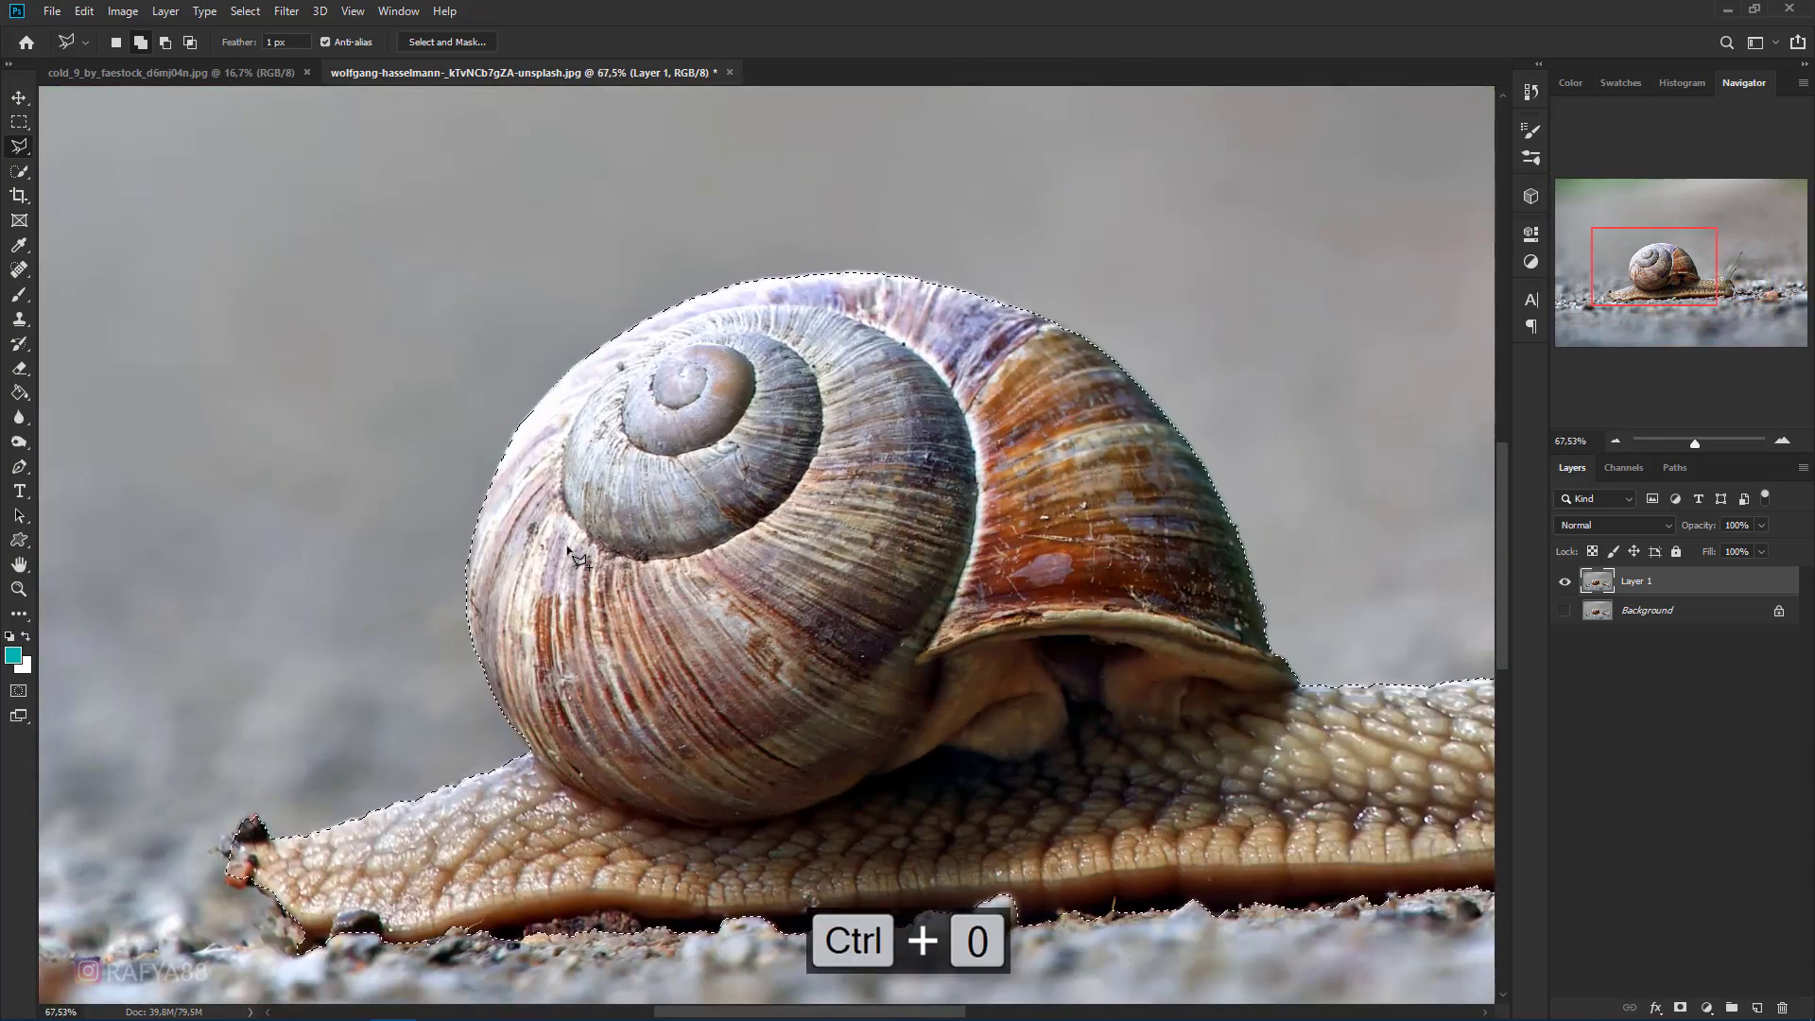
key(ctrl+0)
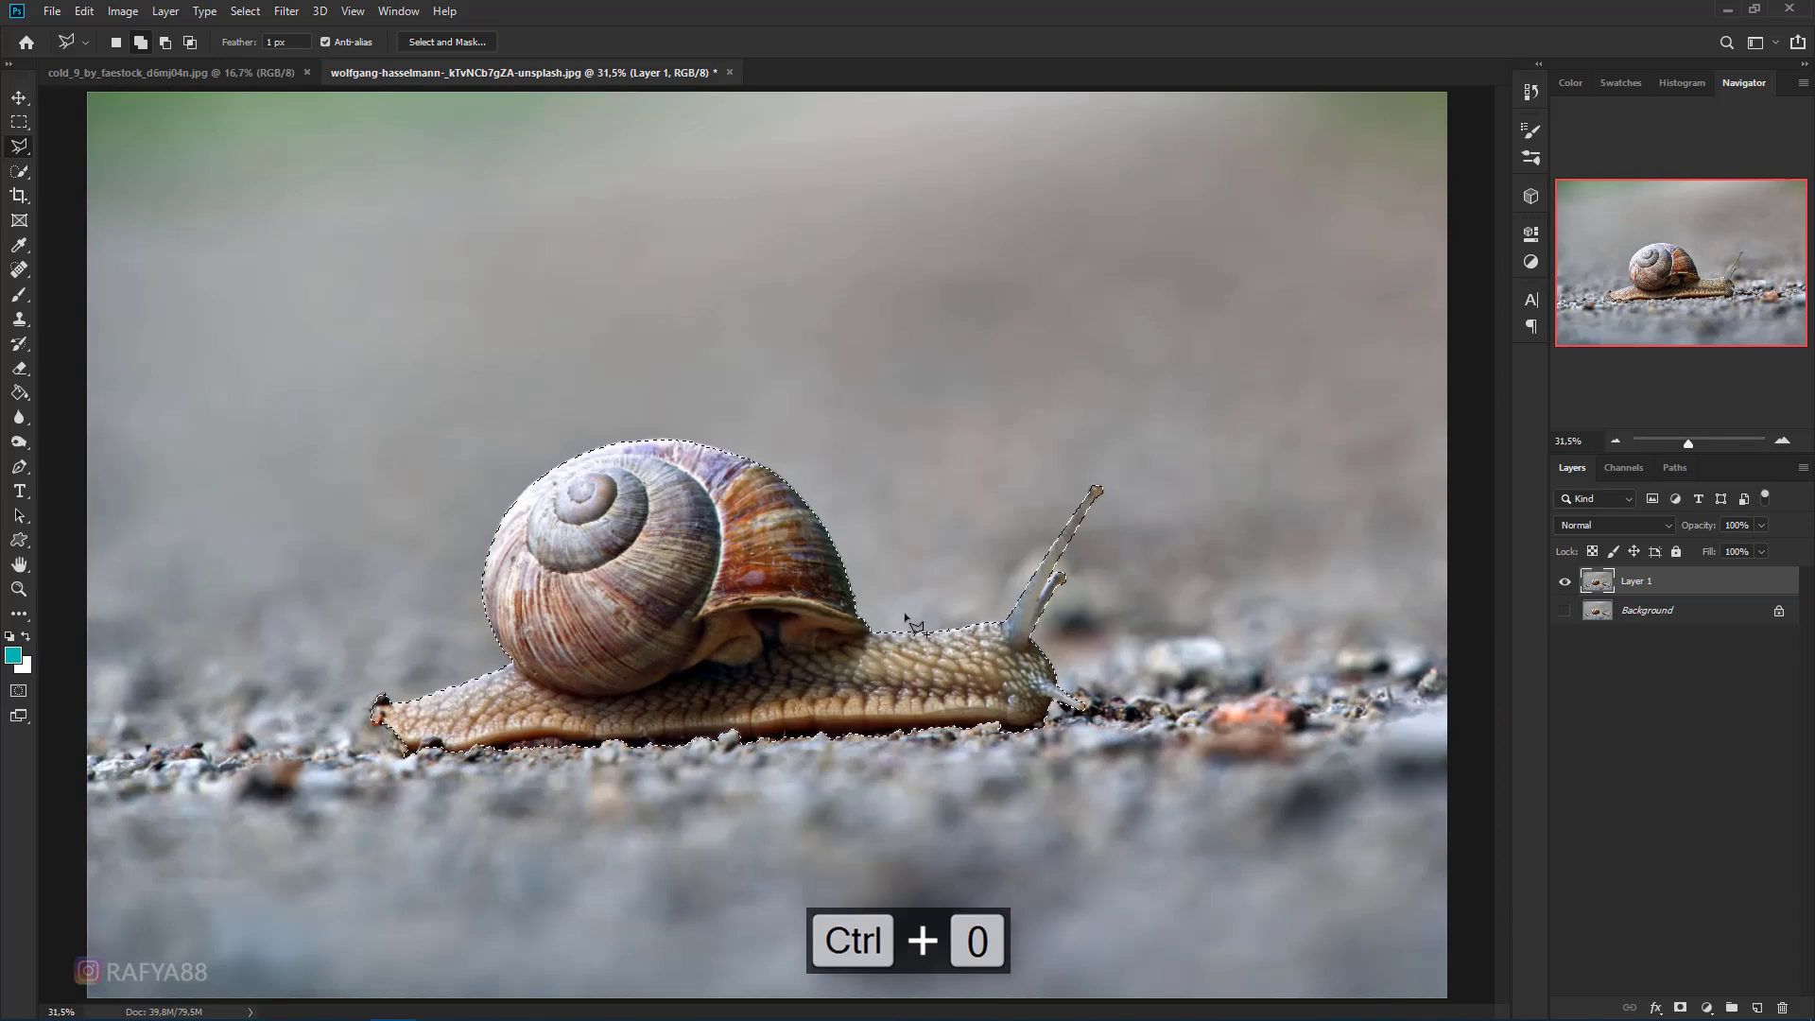
click(1679, 1006)
scroll(756, 427, up, 4)
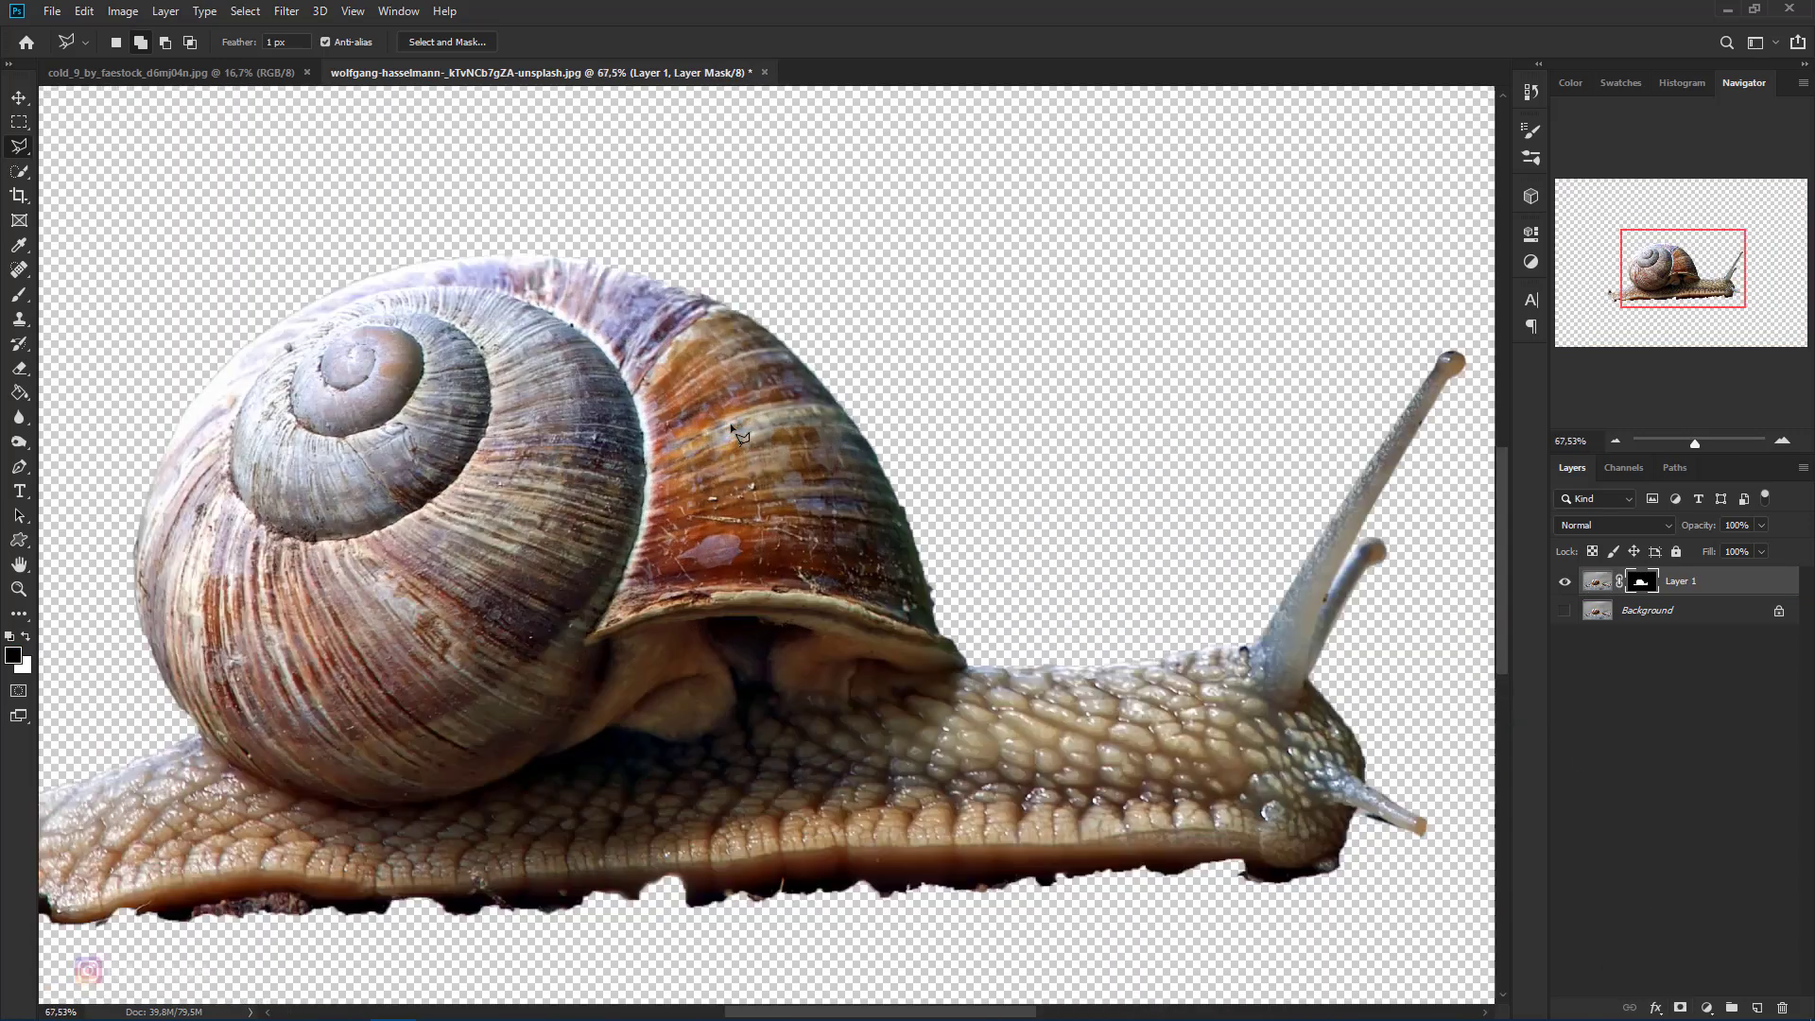
scroll(755, 424, down, 3)
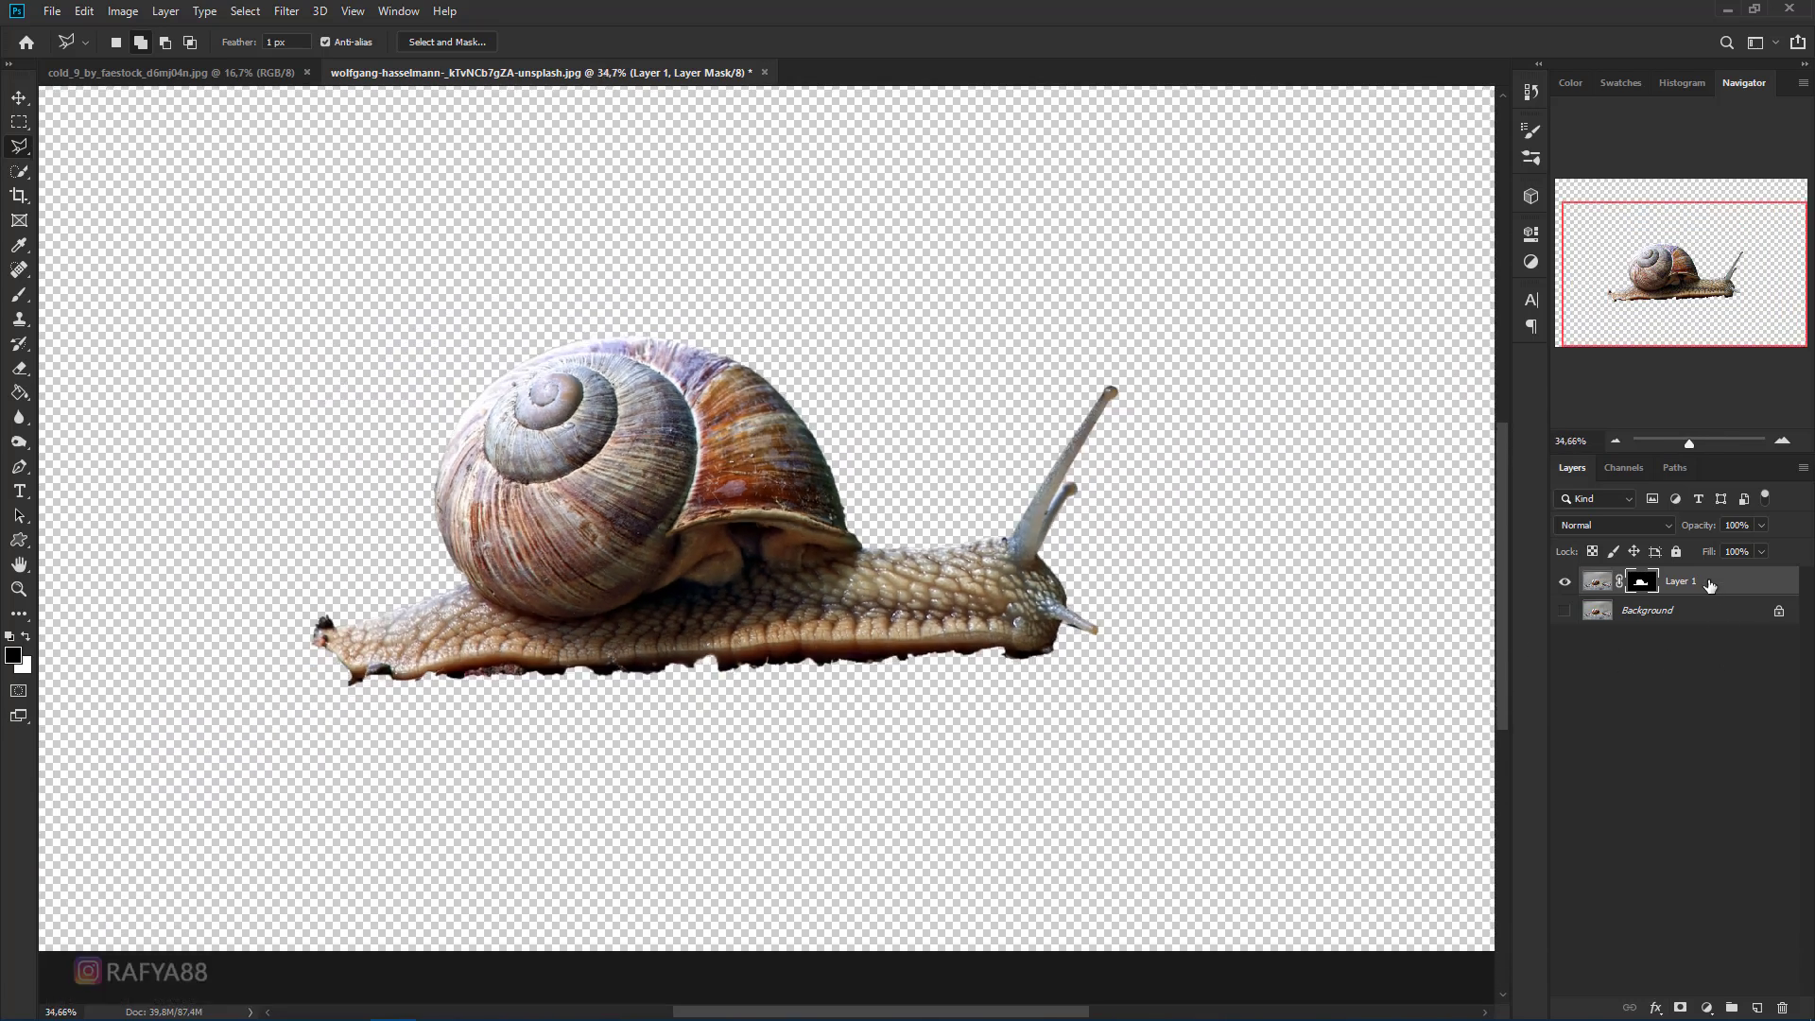
- Turn on the Background layer's visibility beneath the masked snail layer
click(1596, 580)
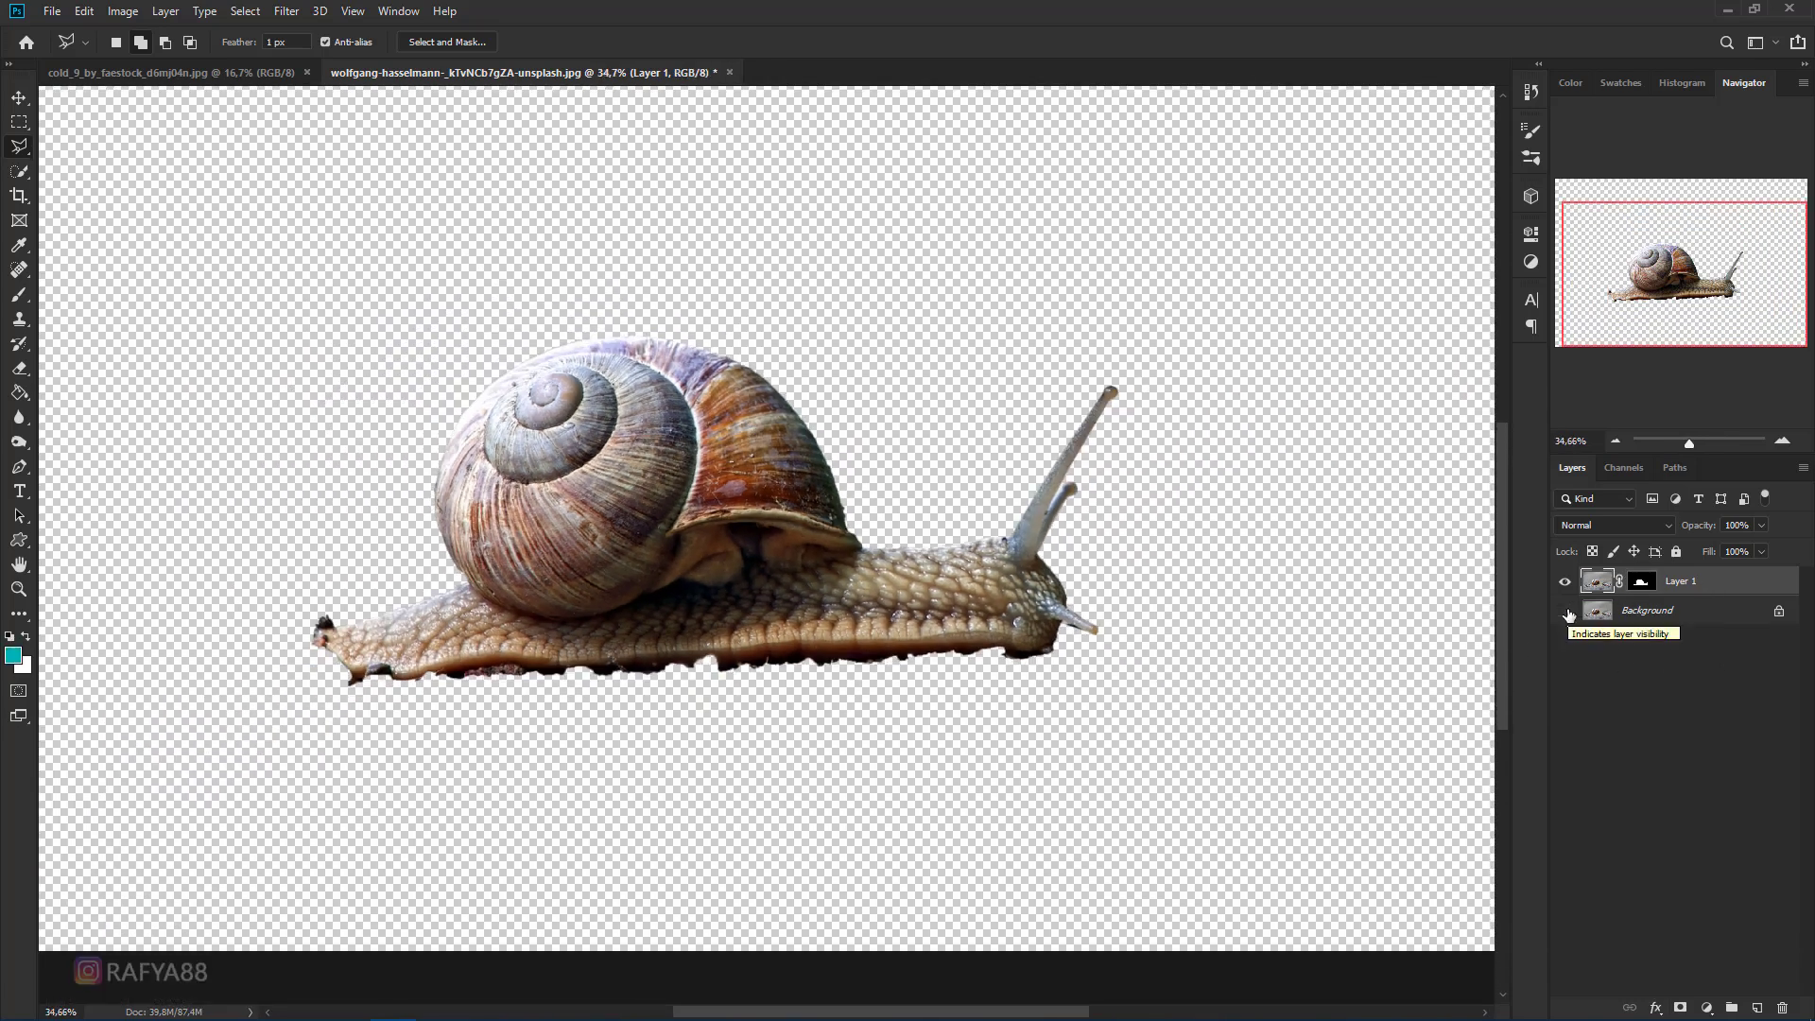
click(1565, 612)
scroll(1170, 570, down, 2)
- Darken the Background with a clipped Curves adjustment, lowering the white point to output 173 and pulling the midtones down
click(1677, 614)
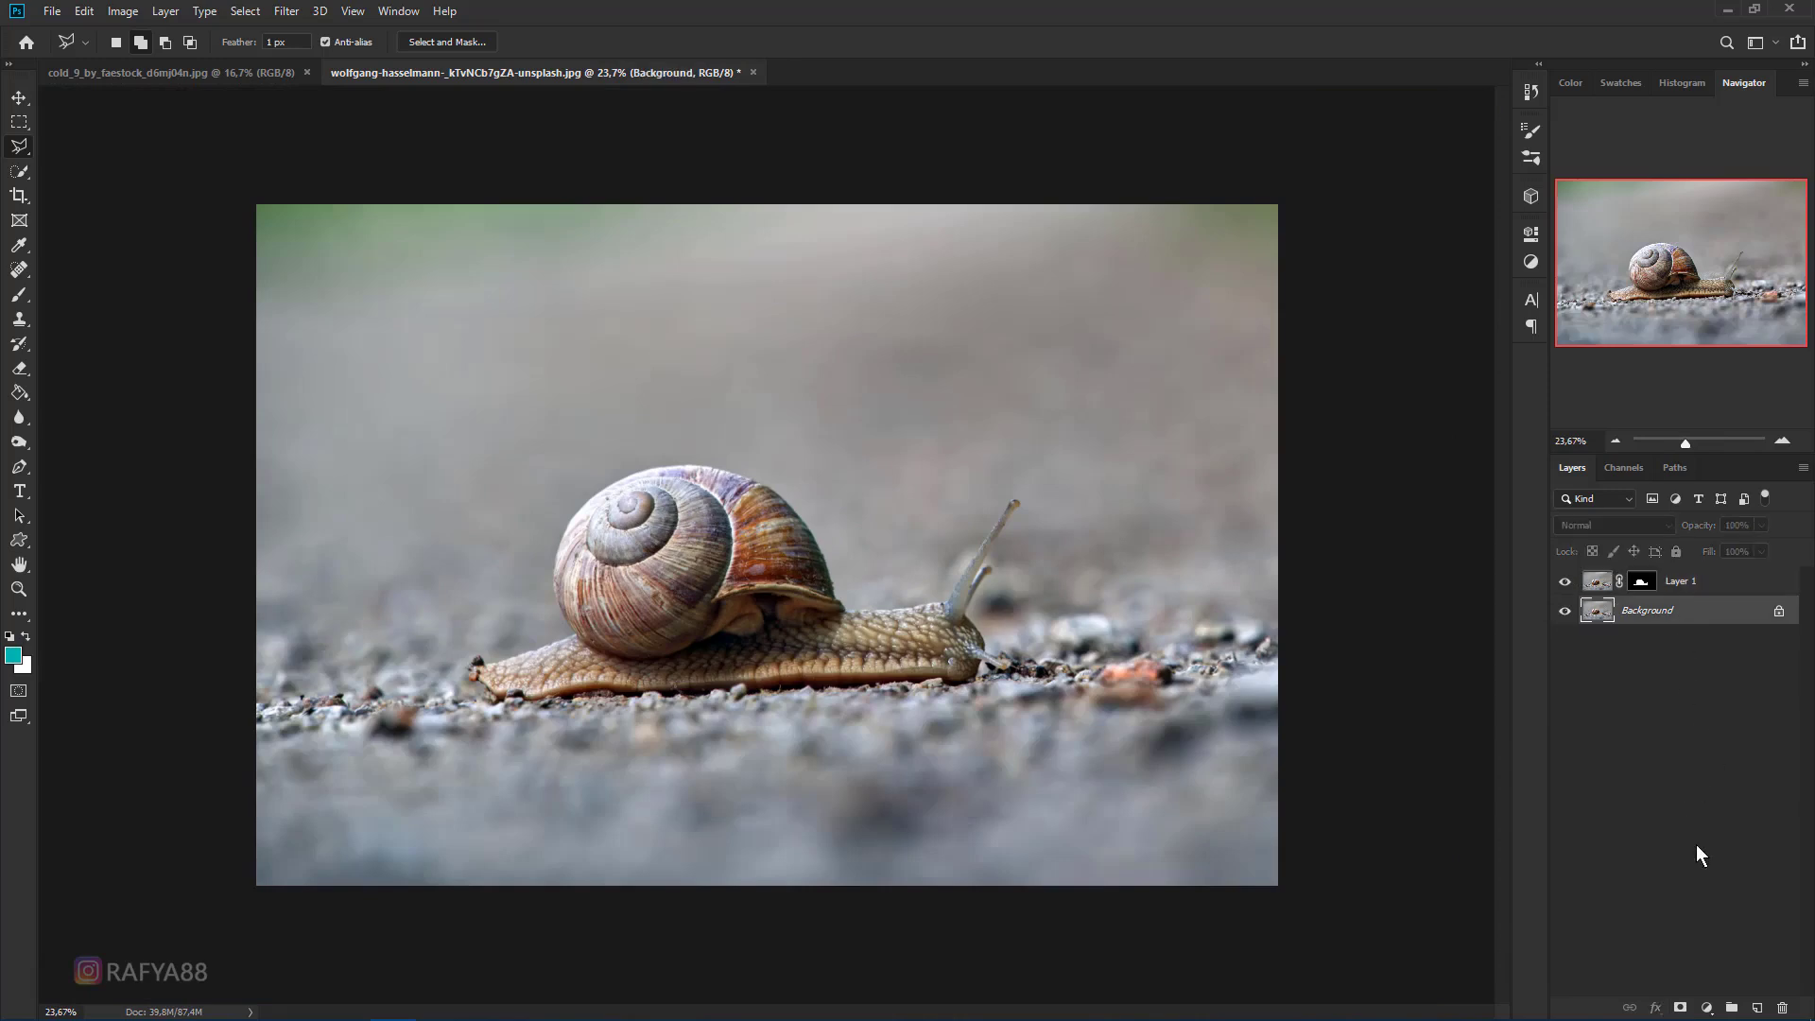
click(1707, 1008)
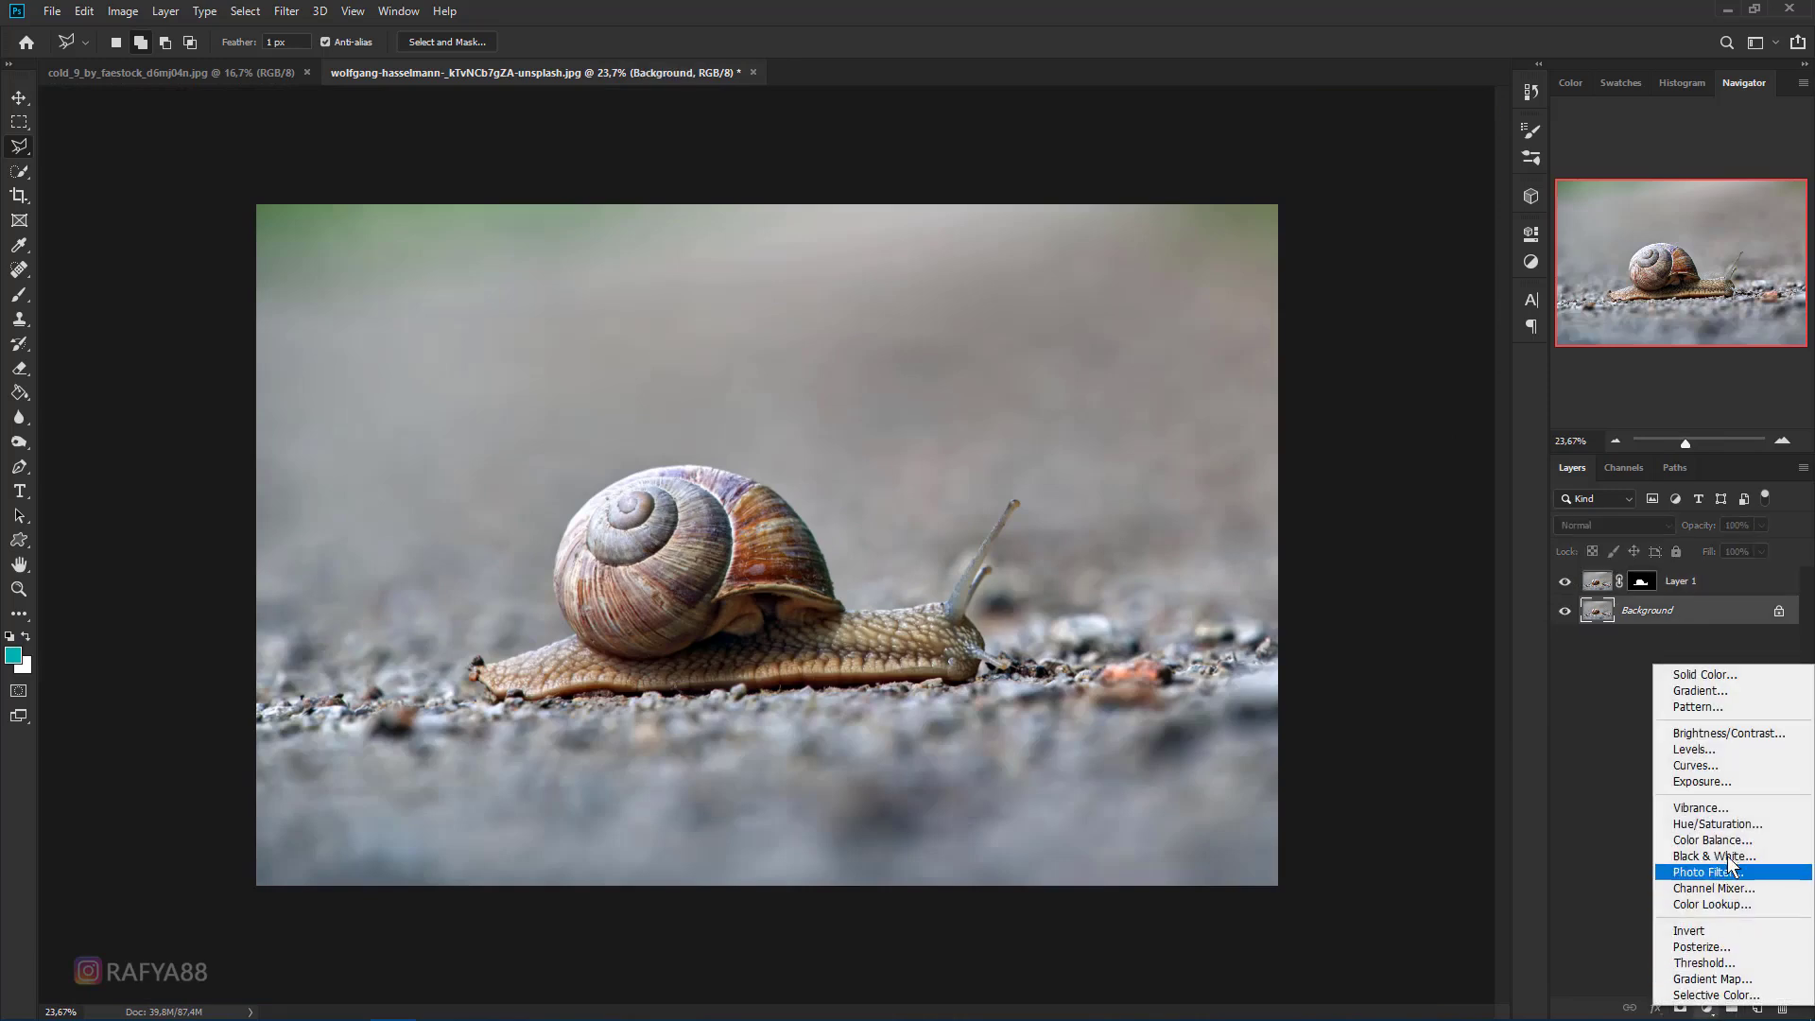
click(1749, 764)
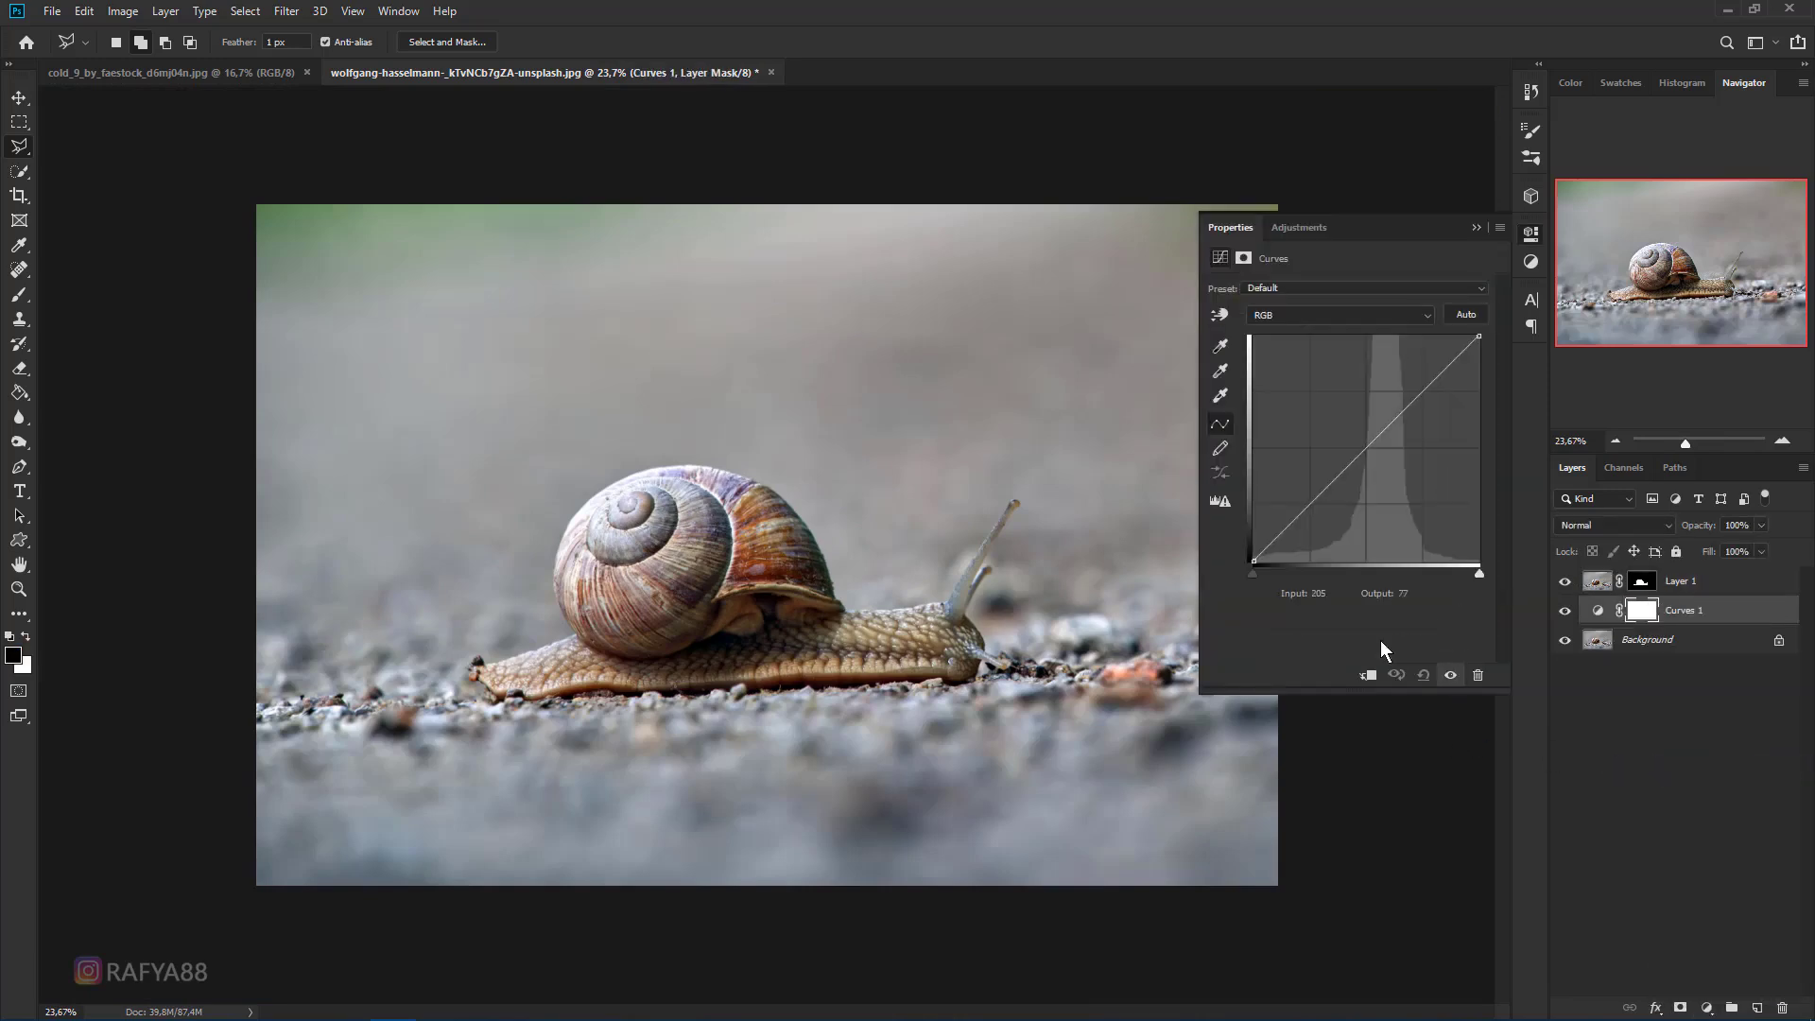
click(1368, 675)
drag(1476, 334, 1571, 411)
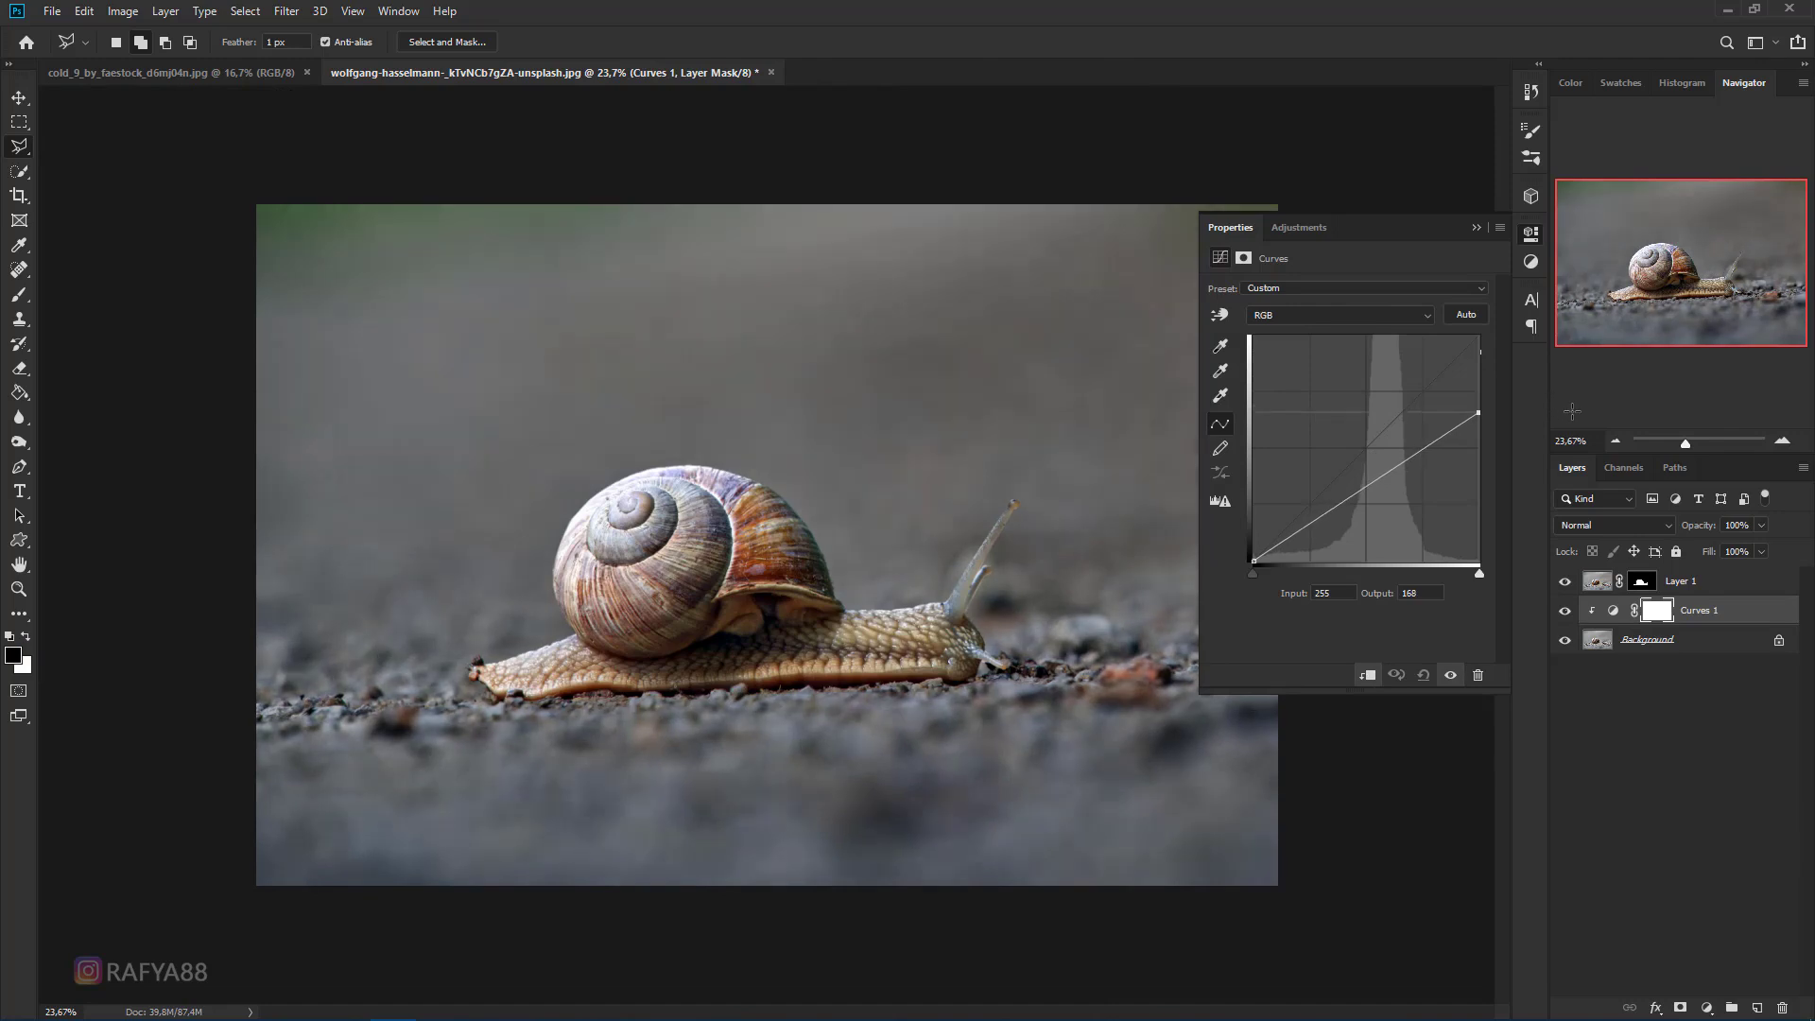
click(1387, 479)
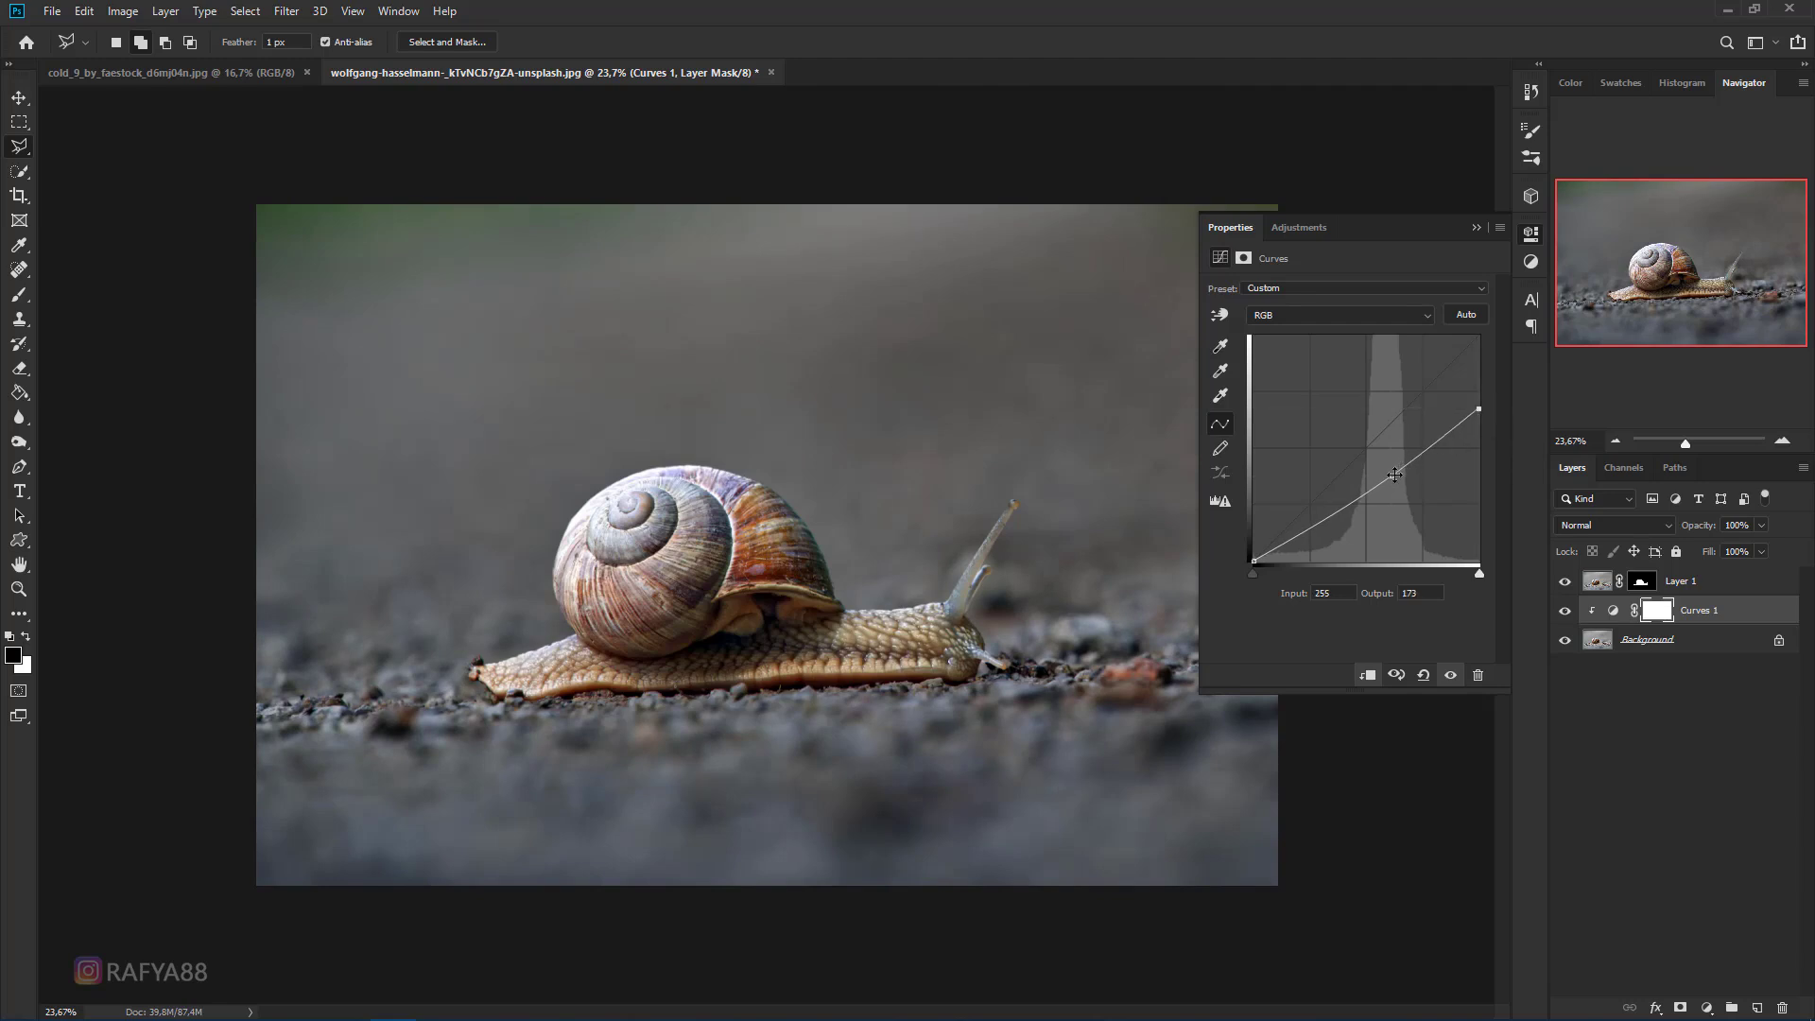
click(1476, 228)
click(1567, 615)
click(1566, 615)
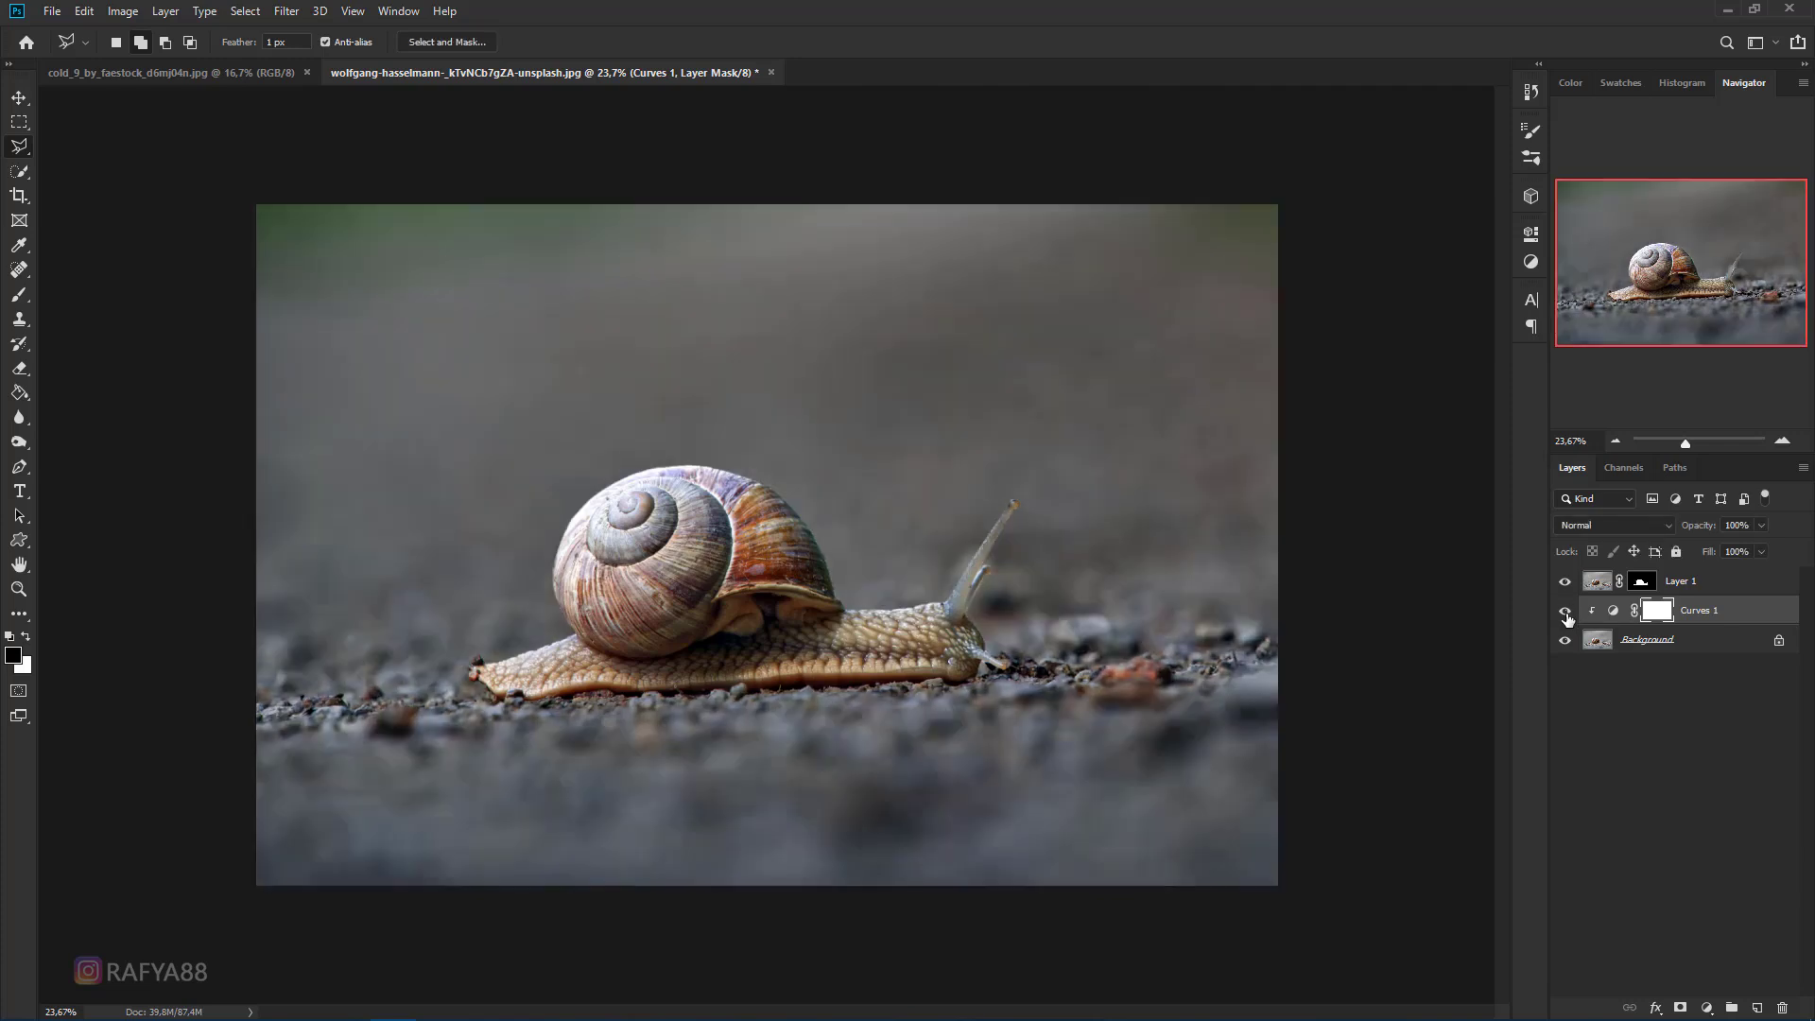
- Darken Layer 1 with a clipped Curves adjustment, setting the white point to output 177 and input 120 to output 78
click(1706, 590)
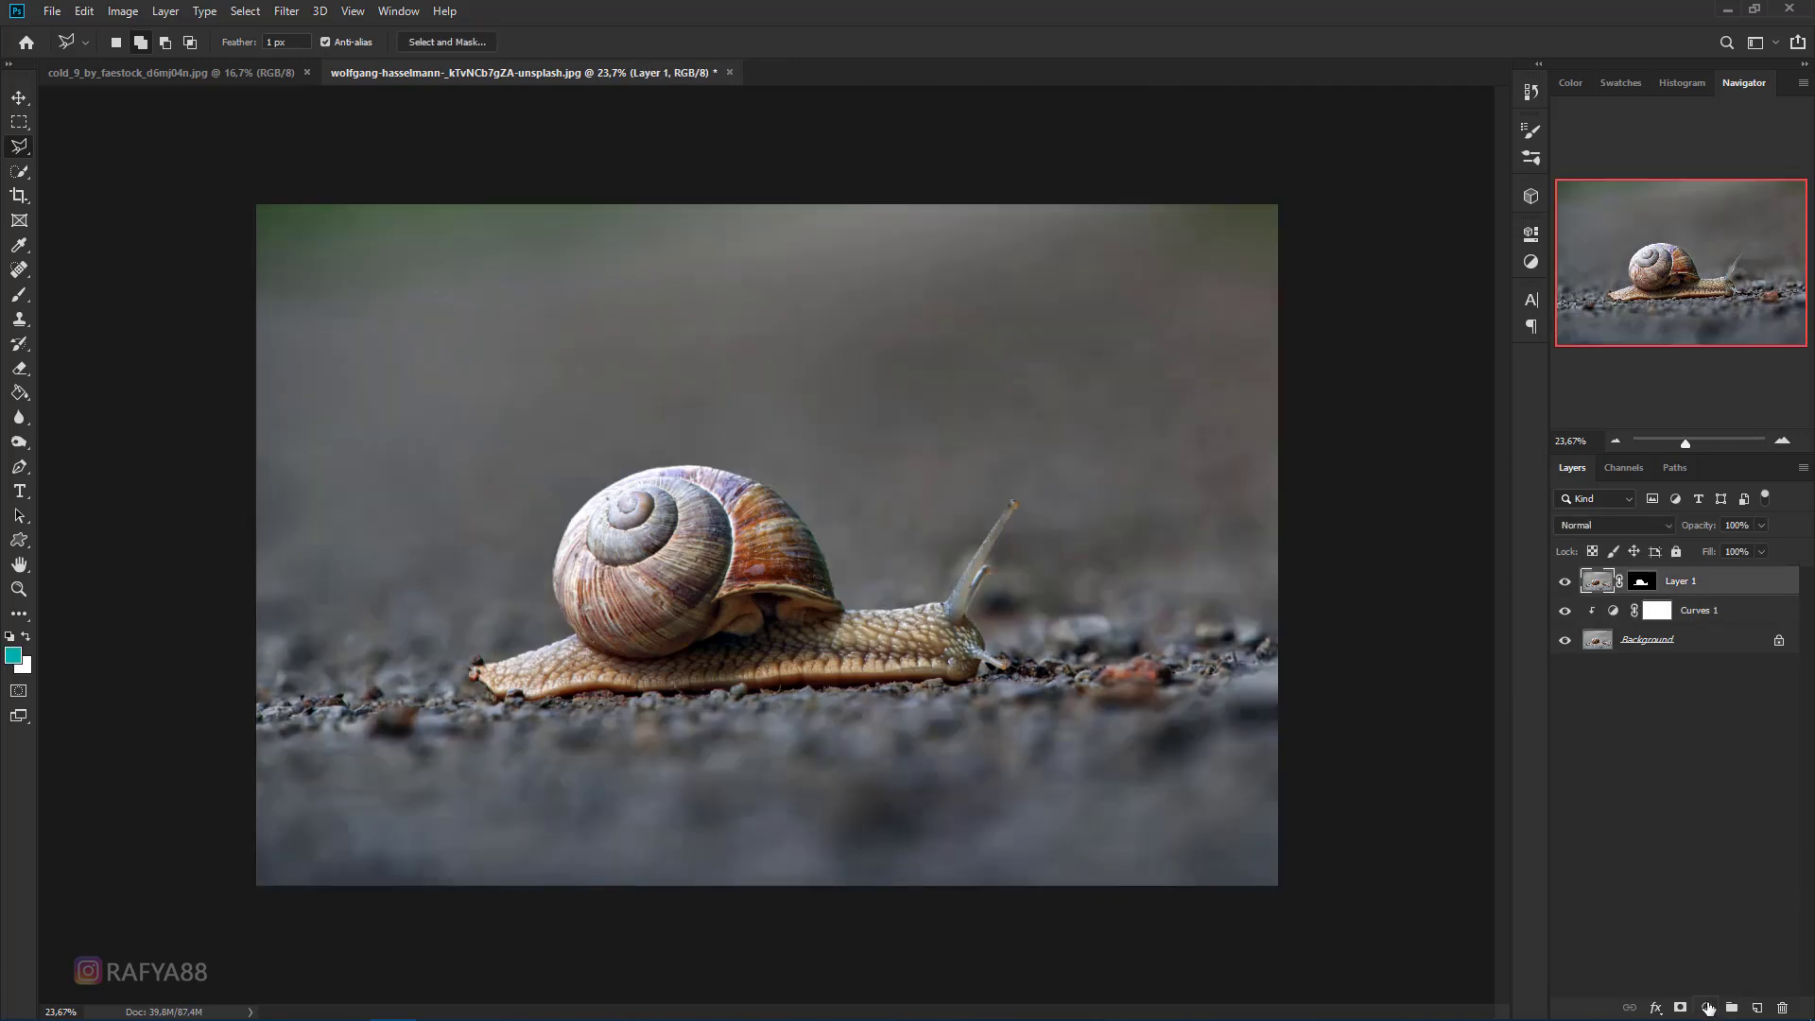
click(1707, 1008)
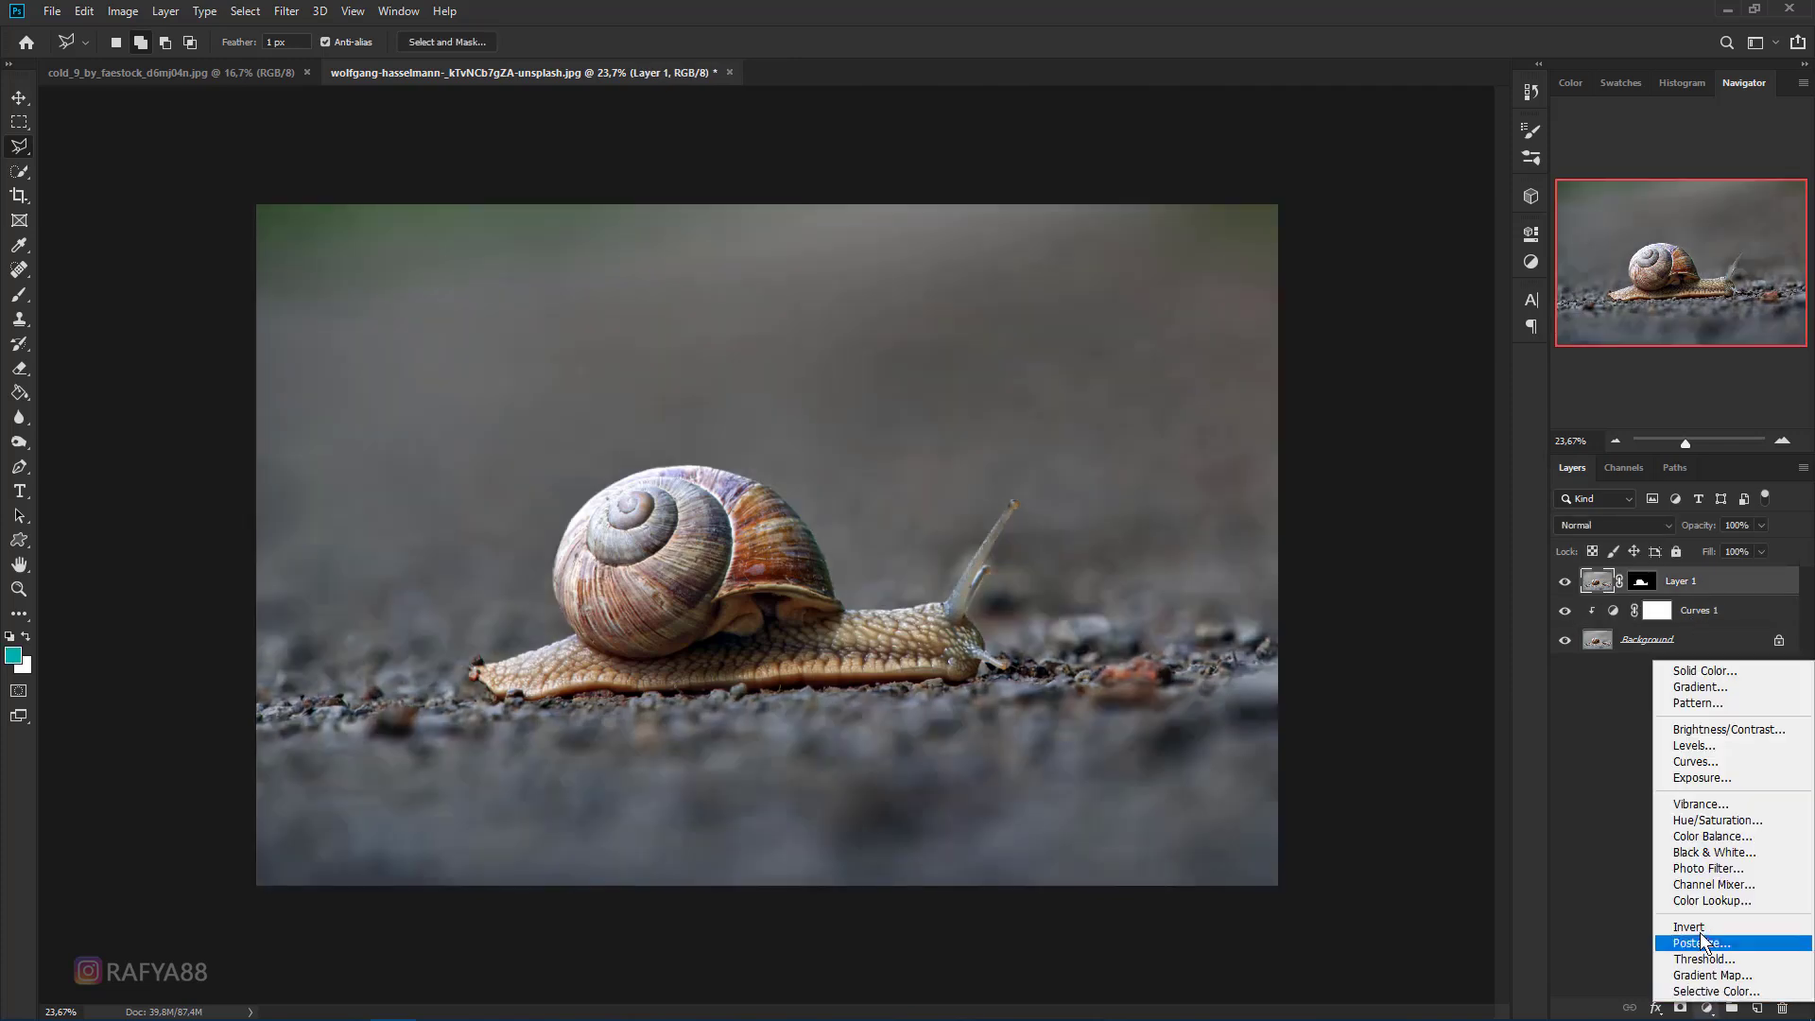
click(1744, 763)
click(1368, 674)
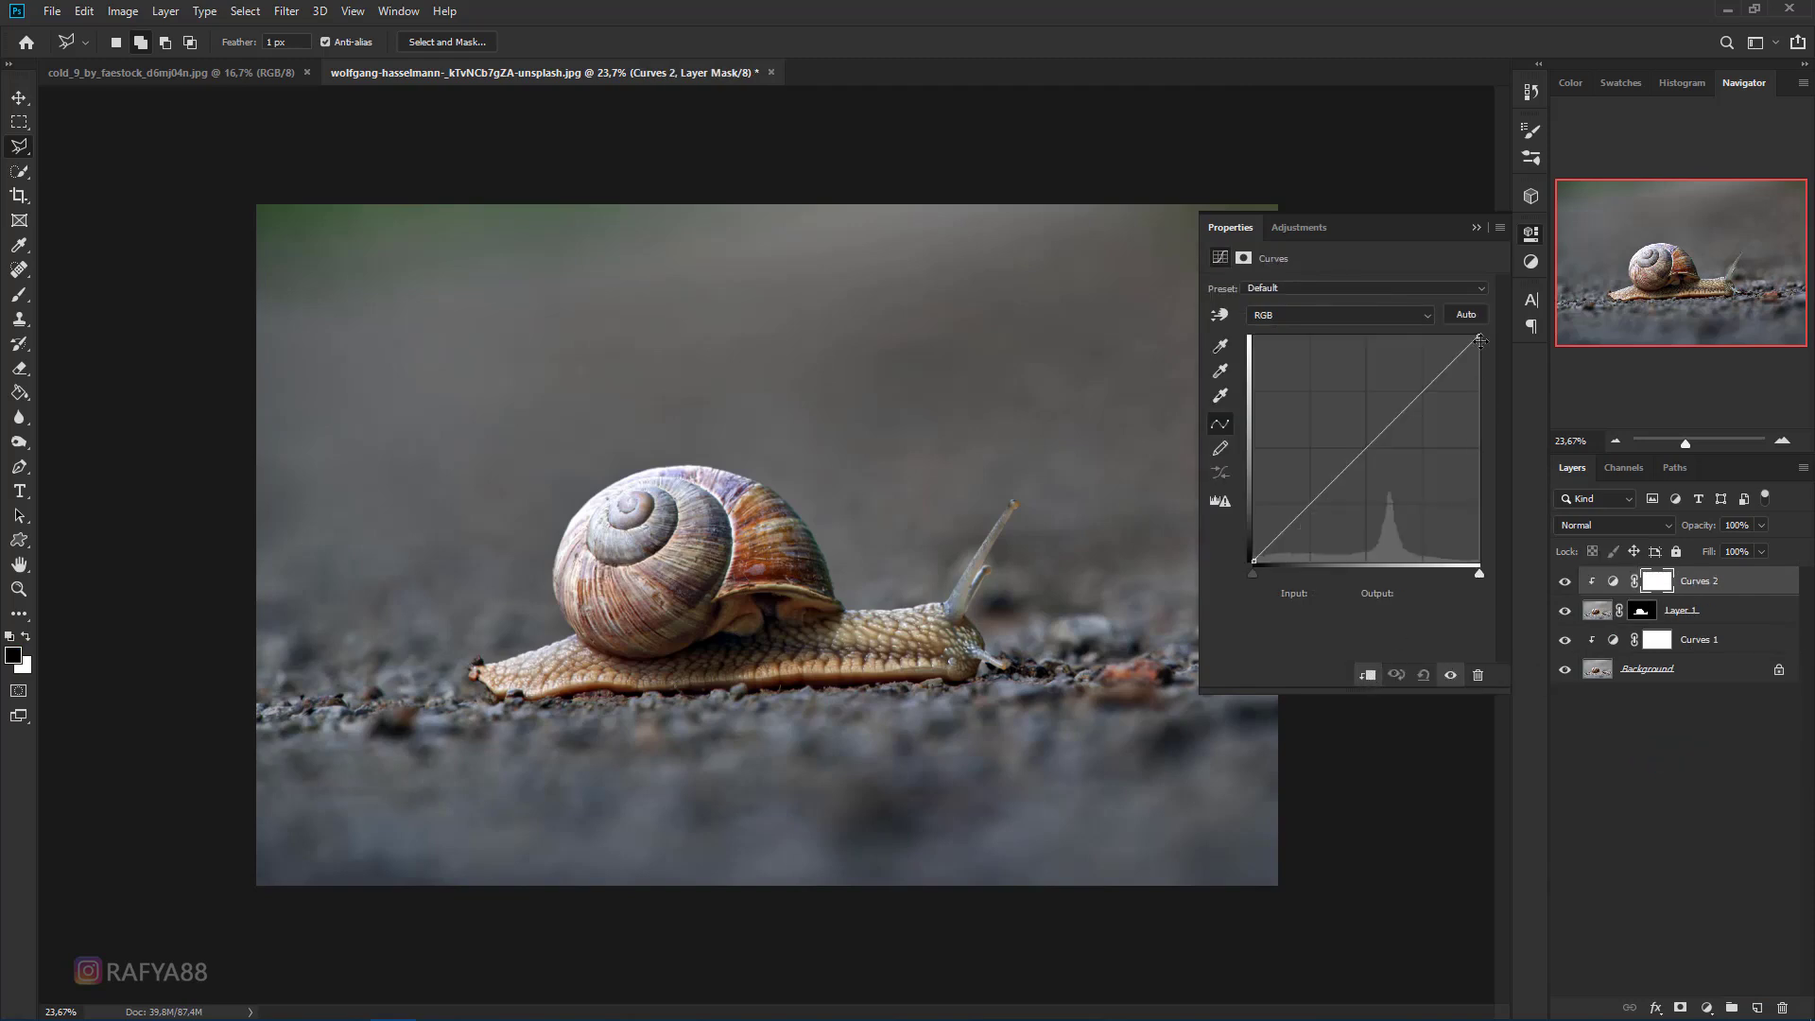
drag(1480, 340, 1502, 406)
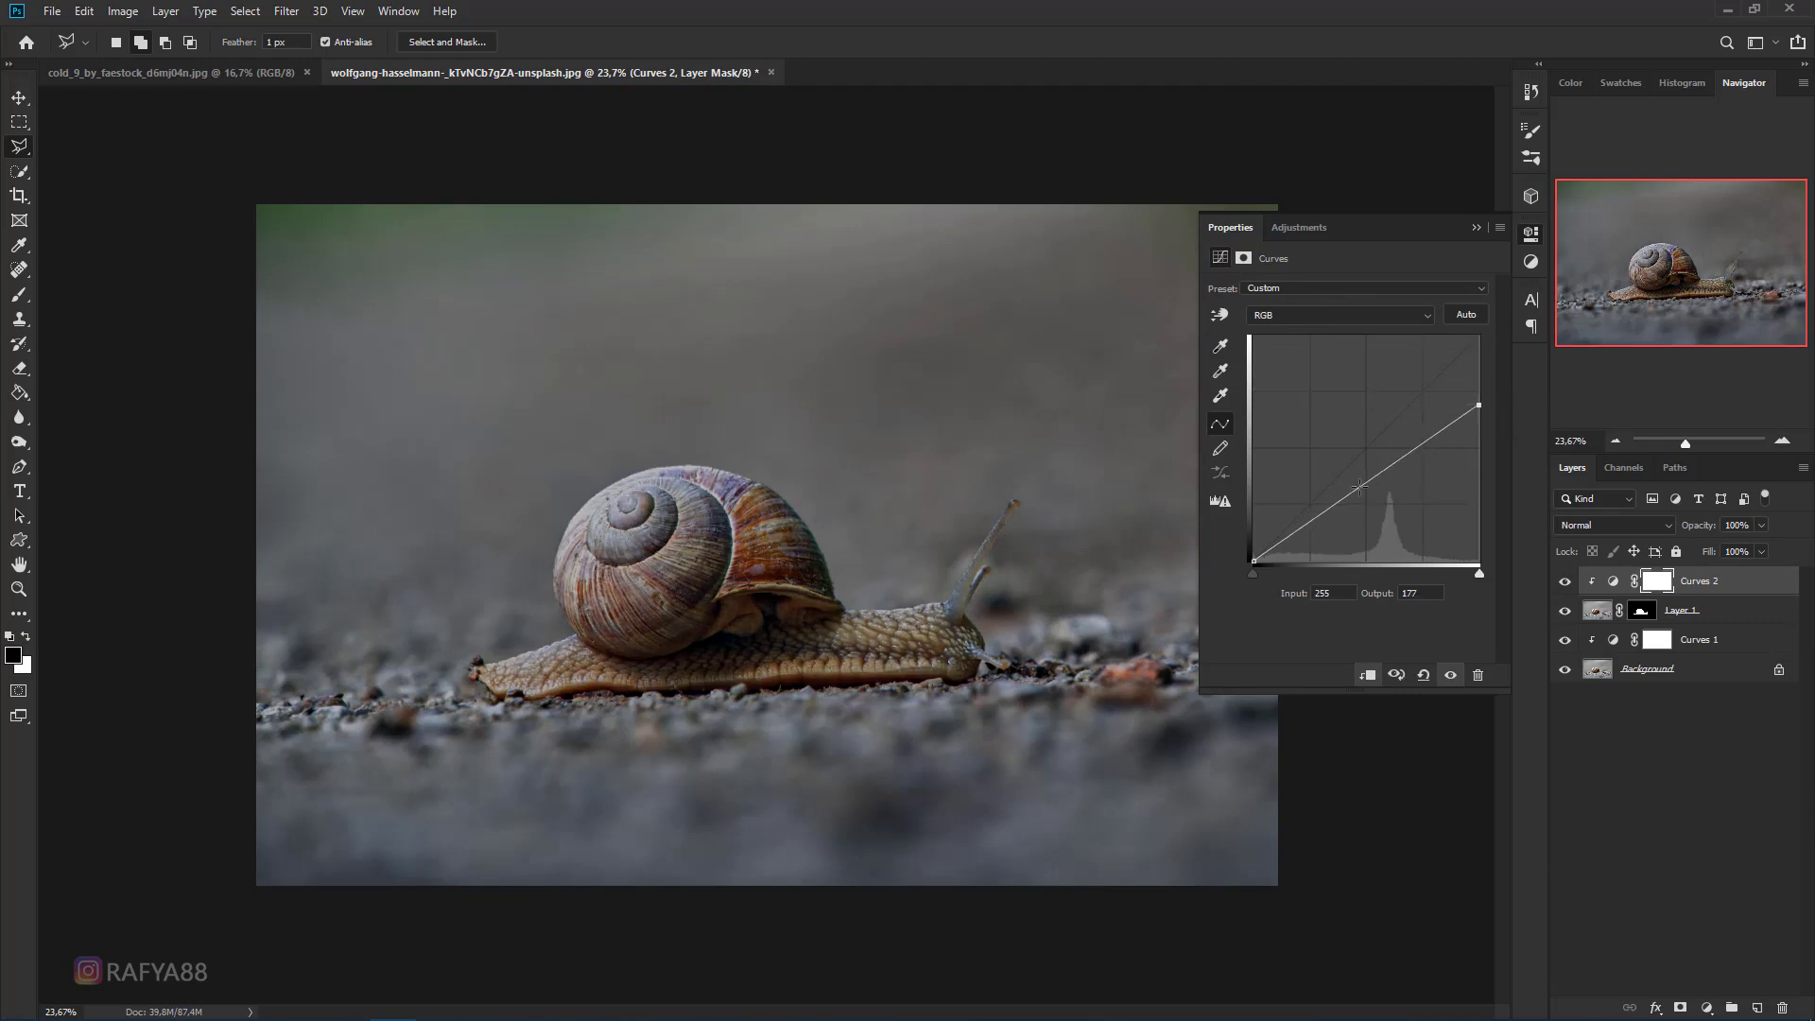
drag(1358, 489, 1359, 491)
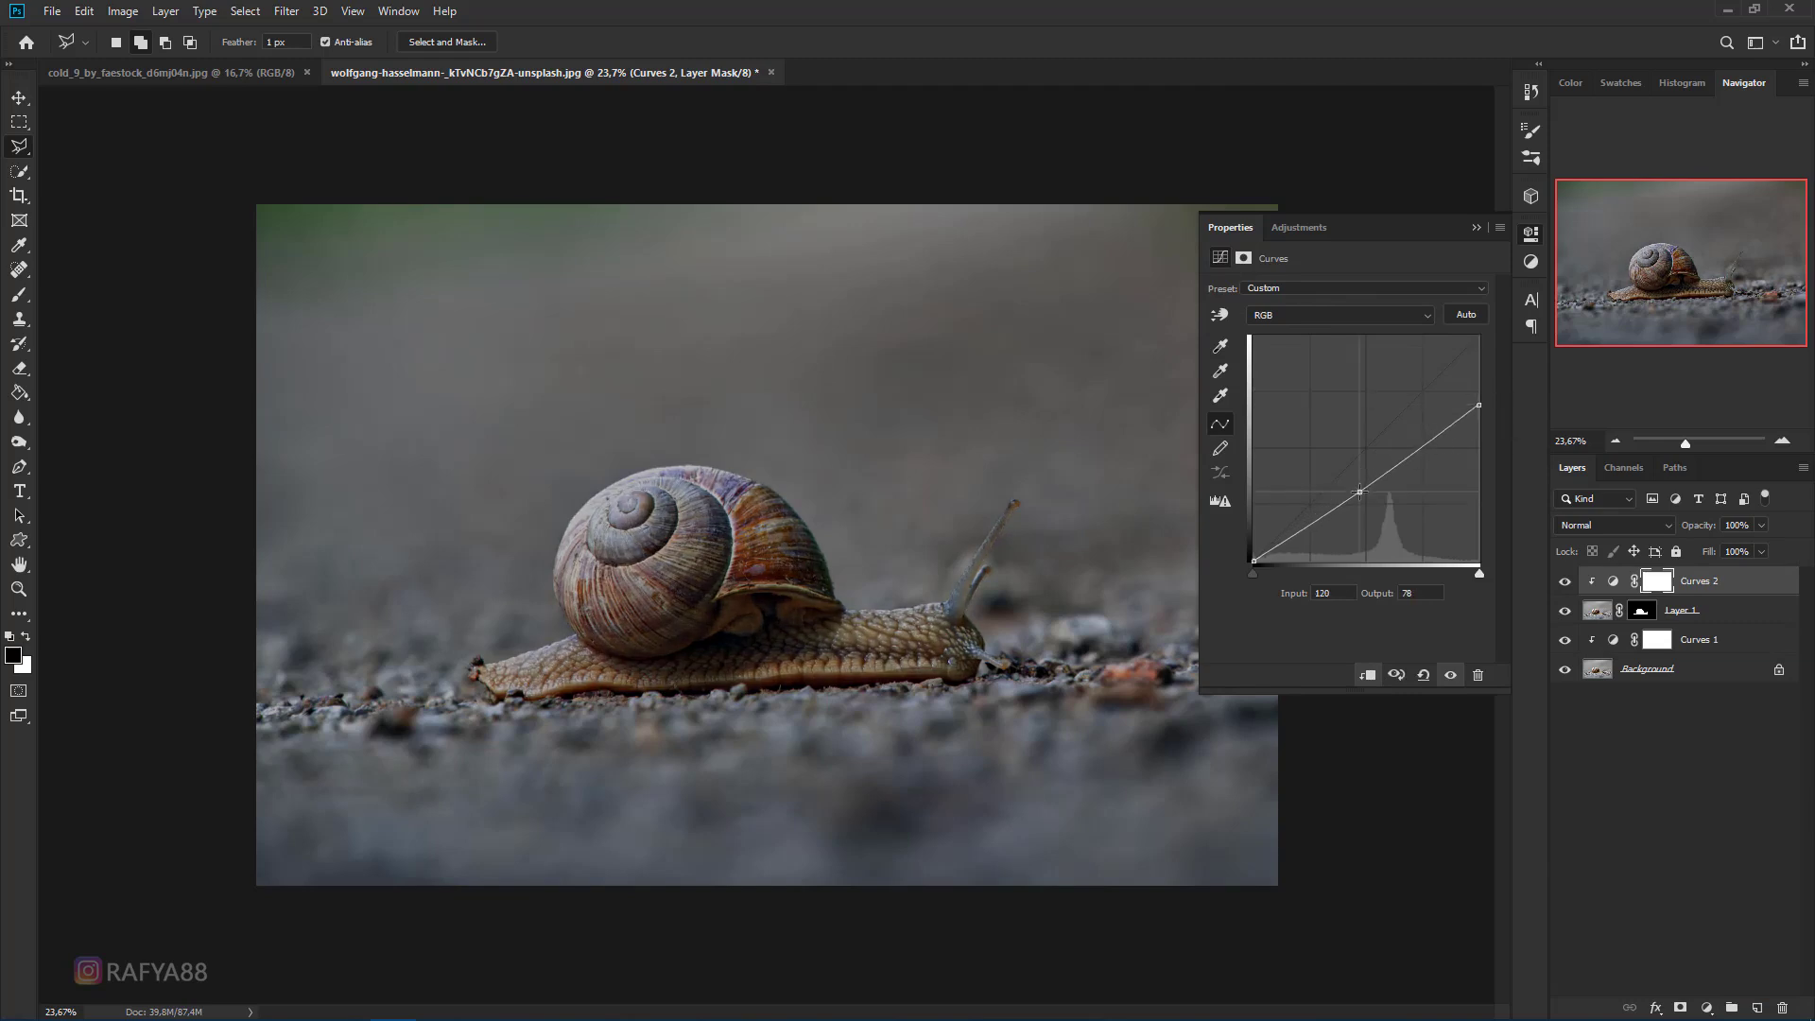
click(1479, 227)
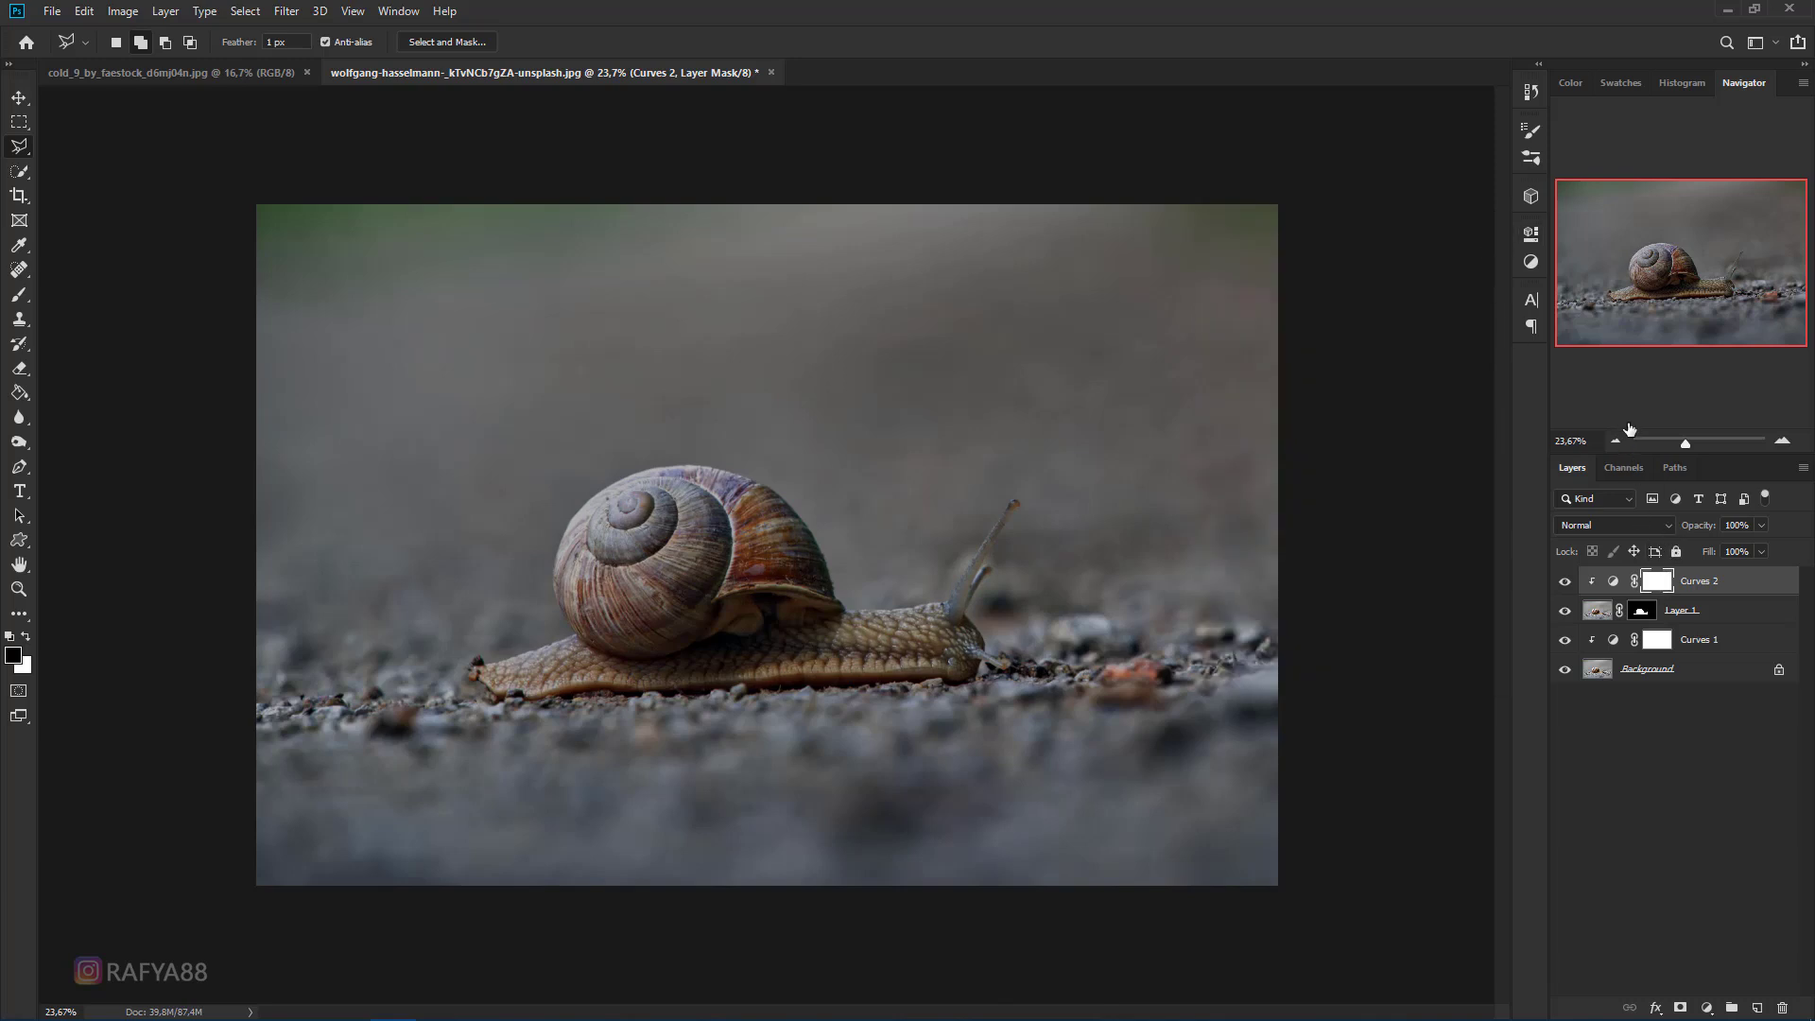
- Paint black on the Curves 2 mask along the shell's upper edge with a soft 300 px brush at 49% opacity
drag(1625, 455, 1625, 376)
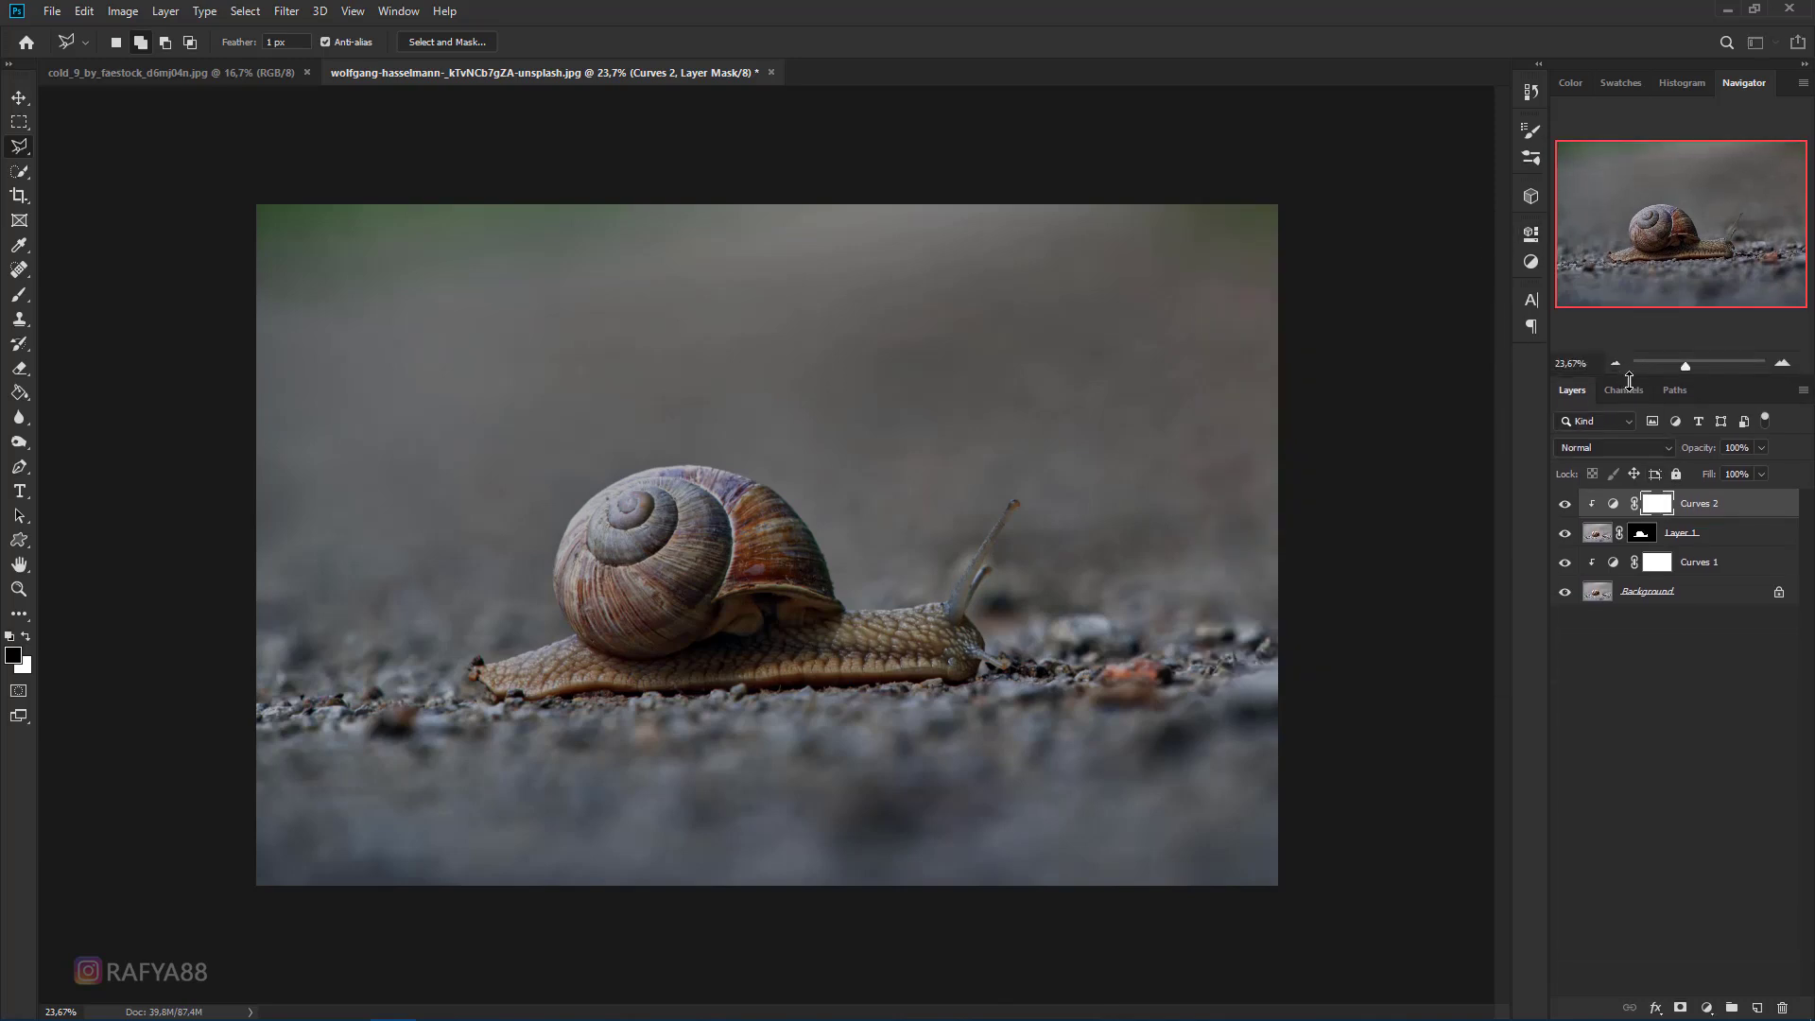
right_click(17, 301)
click(95, 294)
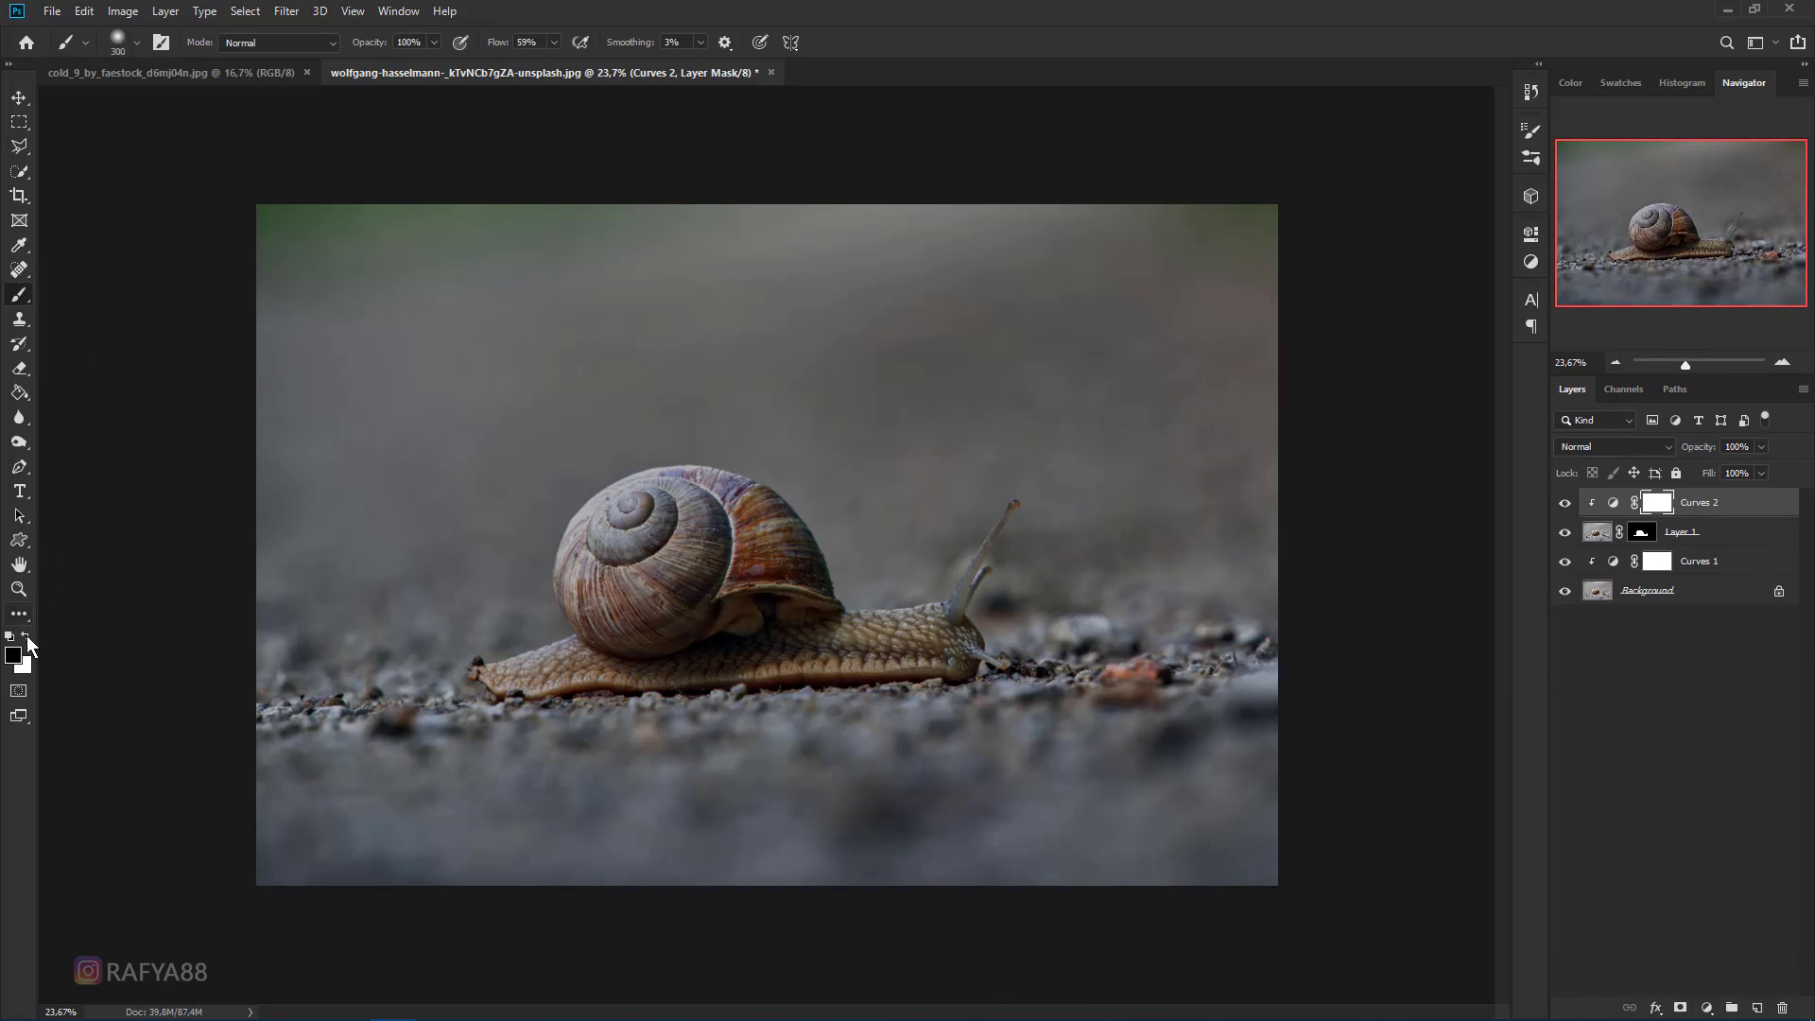
scroll(584, 634, up, 5)
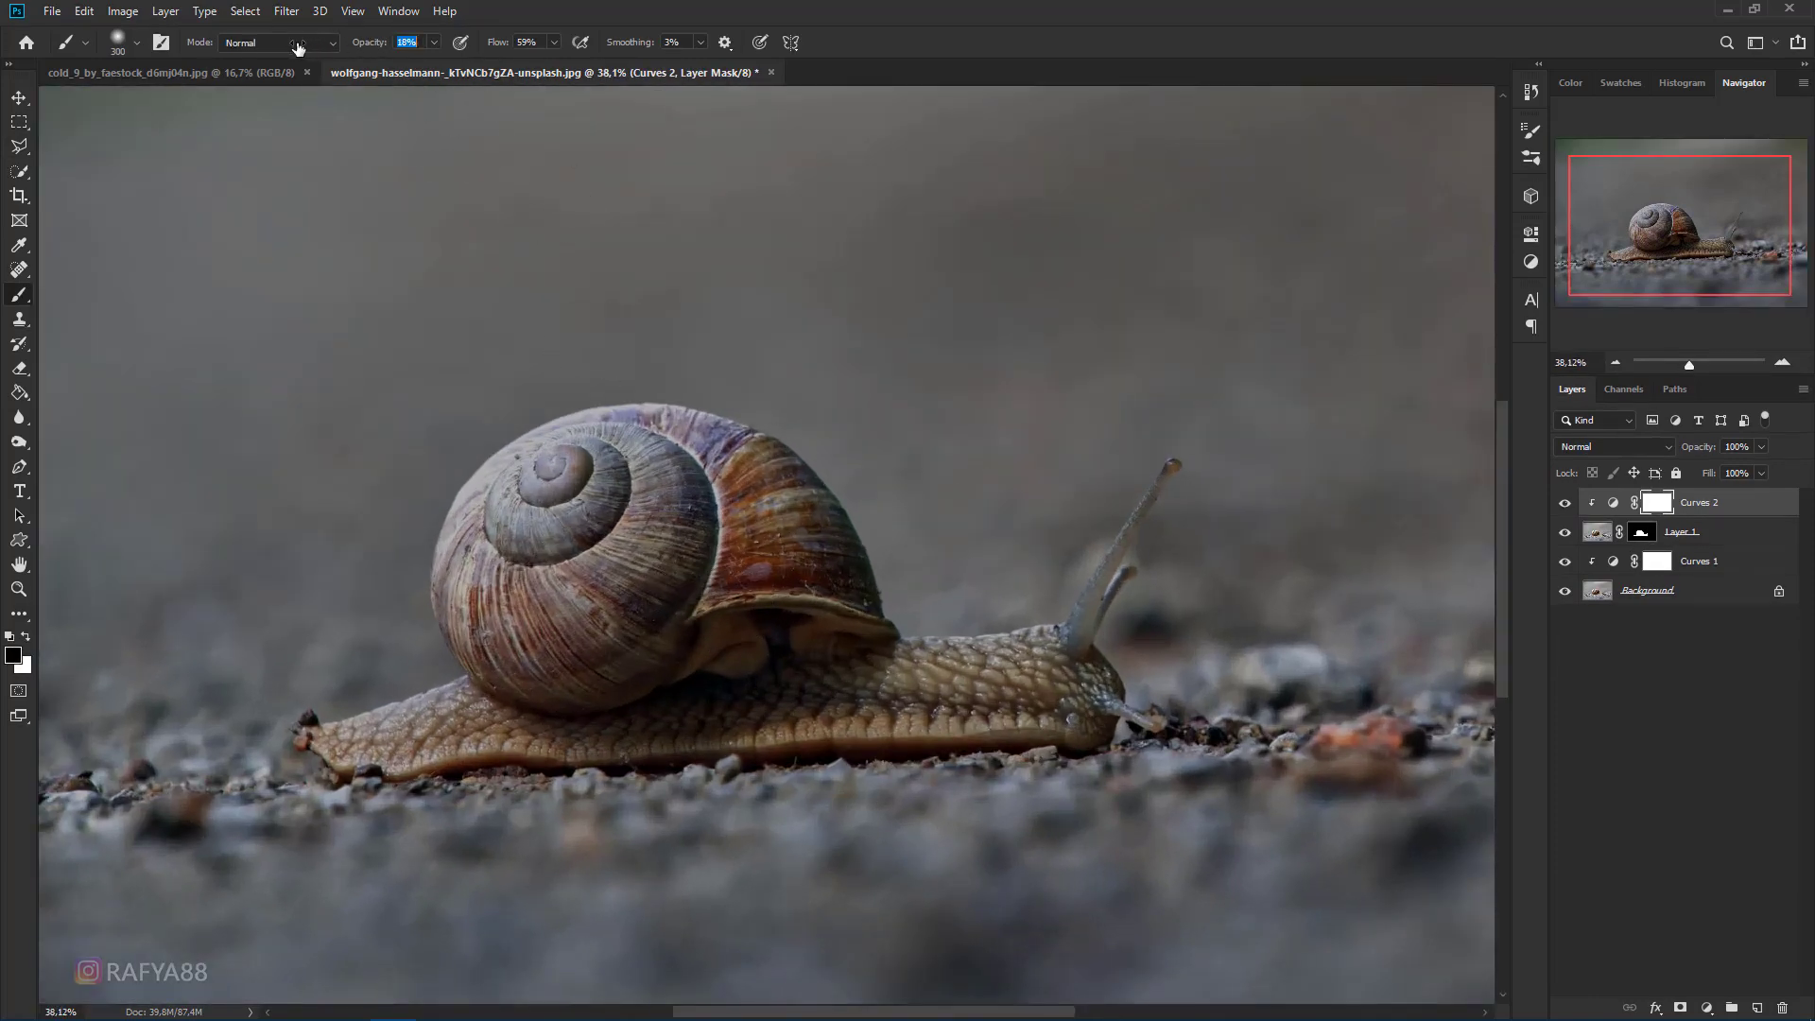
drag(659, 366, 791, 411)
drag(626, 372, 771, 415)
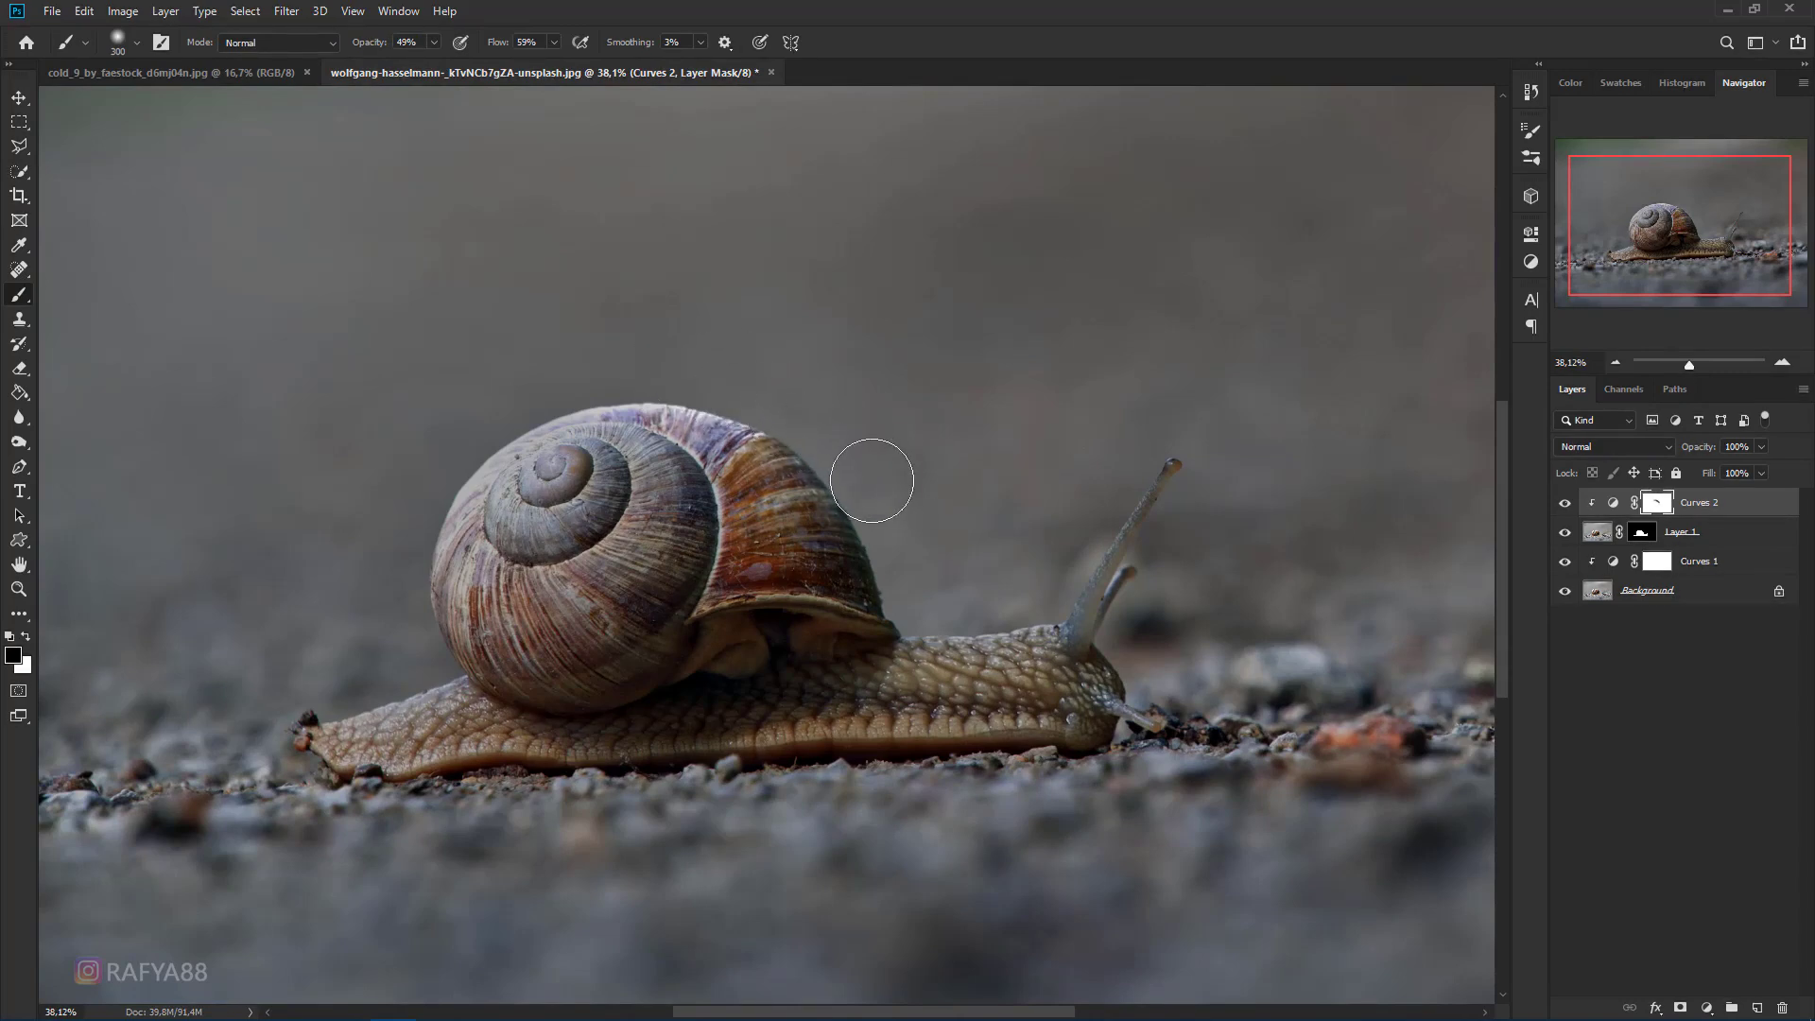
- Reduce the brush to 200 px and paint black on the Curves 2 mask over the neck, tentacles, head and tail
key(bracketleft)
key(bracketleft)
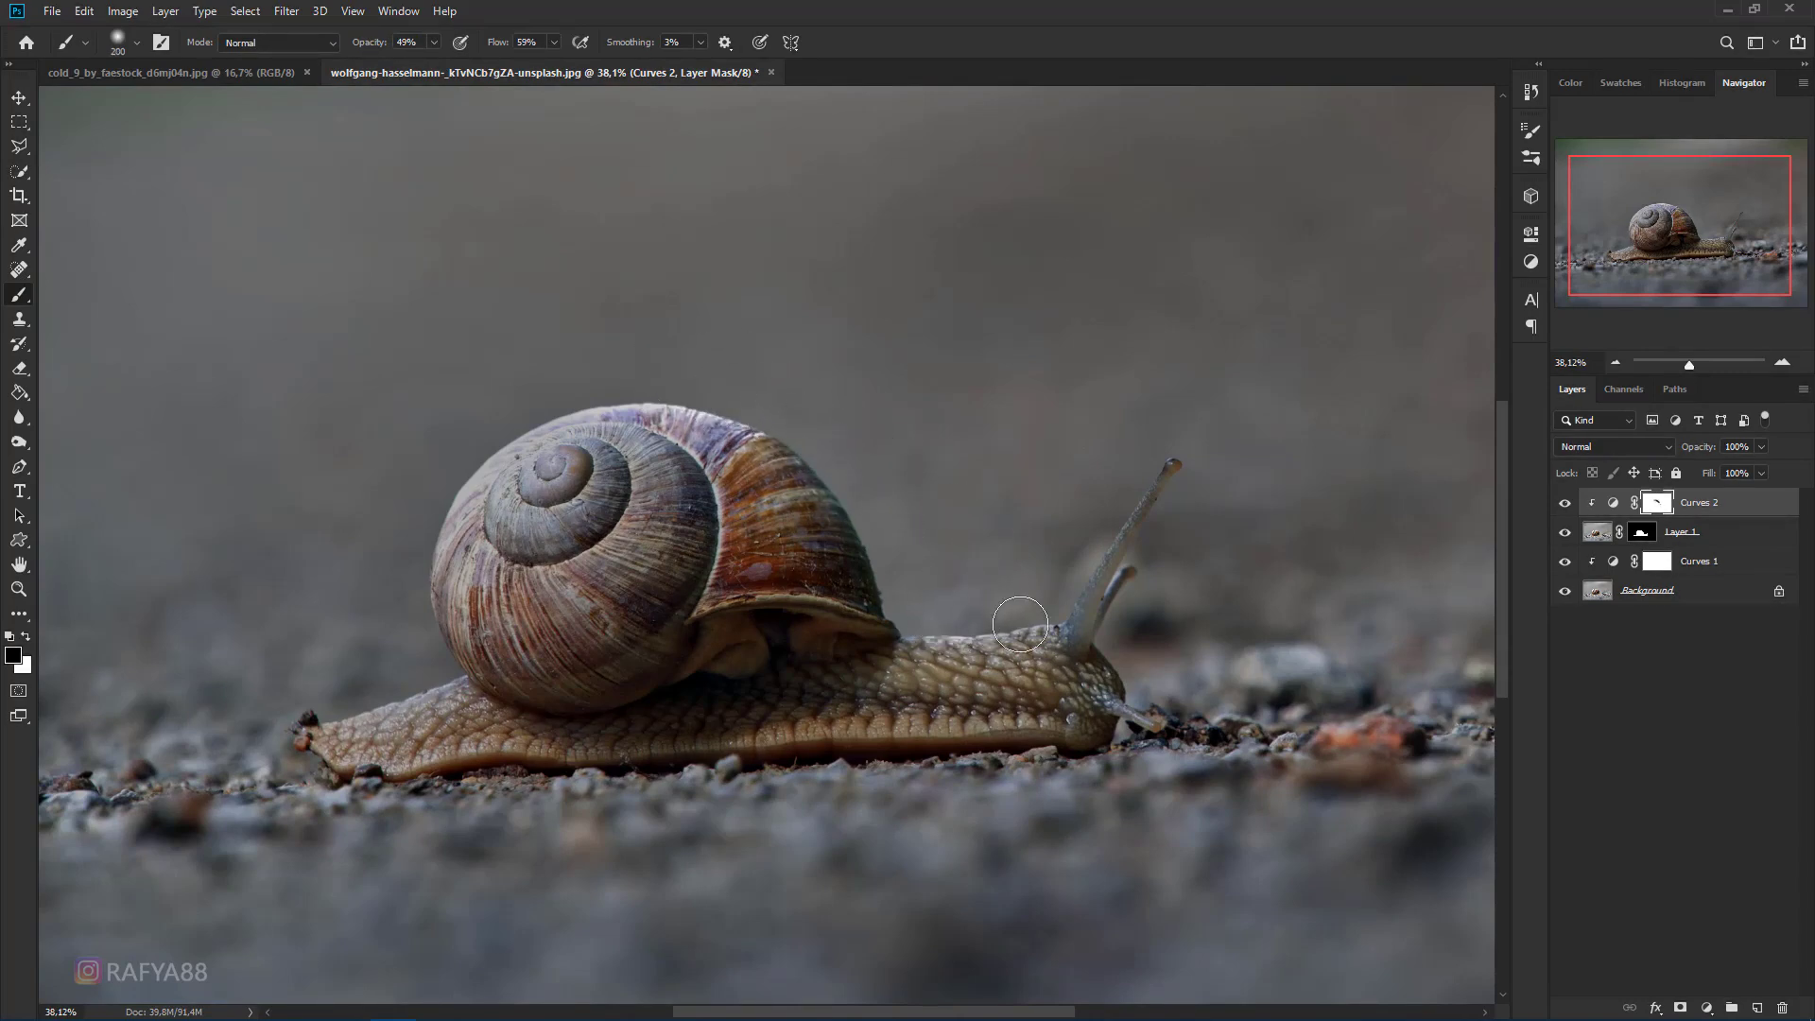
mouse_move(966, 624)
mouse_down()
mouse_move(1097, 534)
mouse_move(1142, 466)
mouse_move(1071, 570)
mouse_up()
drag(1070, 670, 1130, 696)
drag(418, 683, 342, 697)
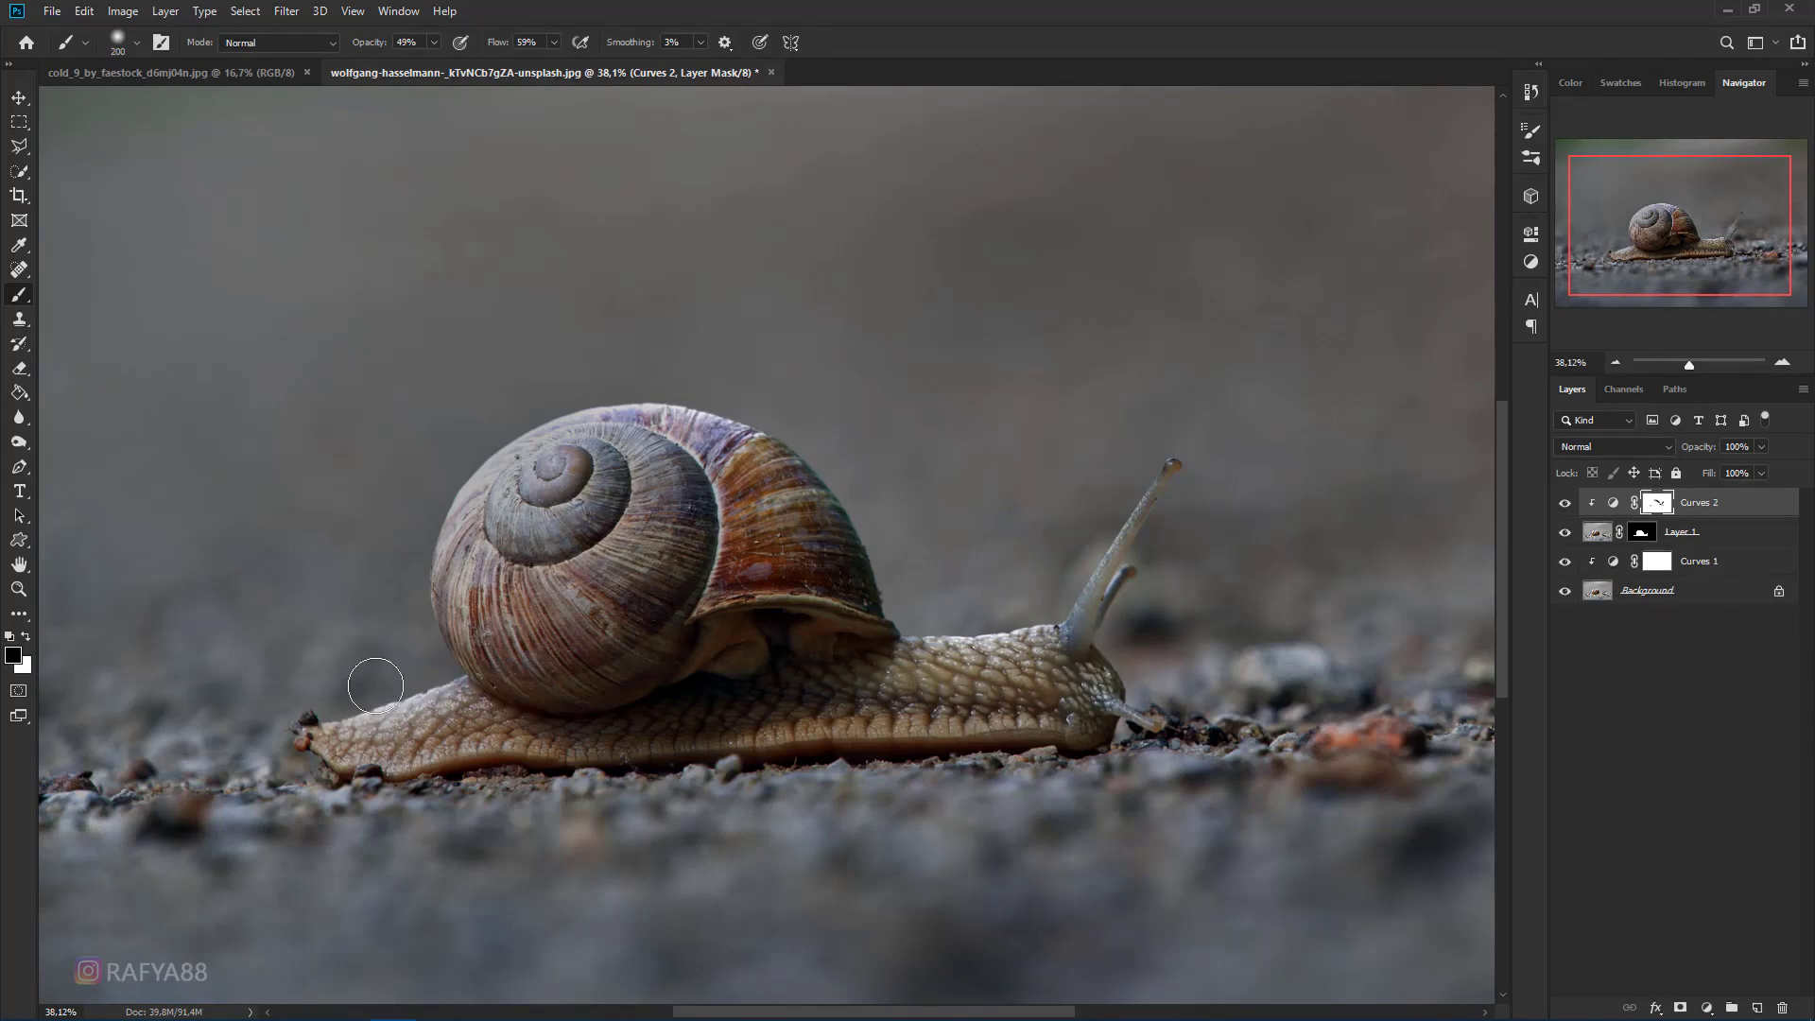
- Paint the Curves 2 mask along the back of the neck and over the centre of the shell's spiral
drag(1008, 619, 883, 627)
click(565, 462)
click(1564, 503)
click(1564, 503)
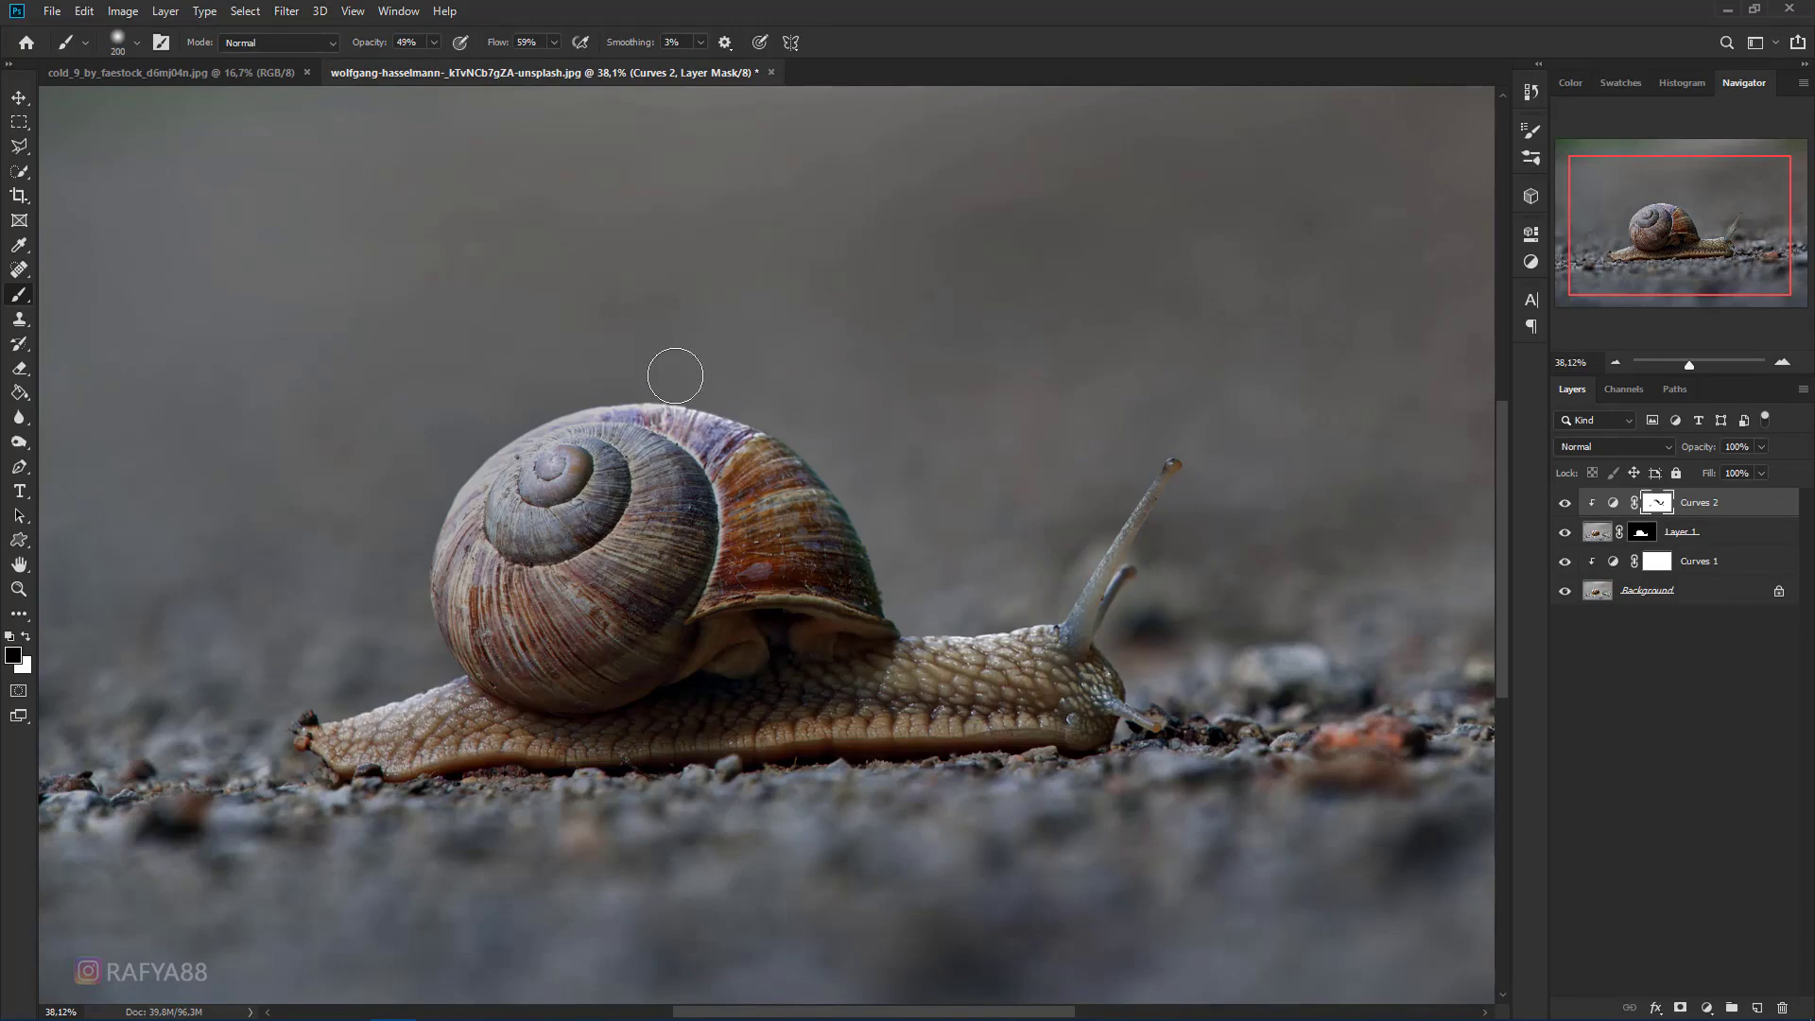
scroll(974, 518, down, 3)
scroll(922, 542, up, 1)
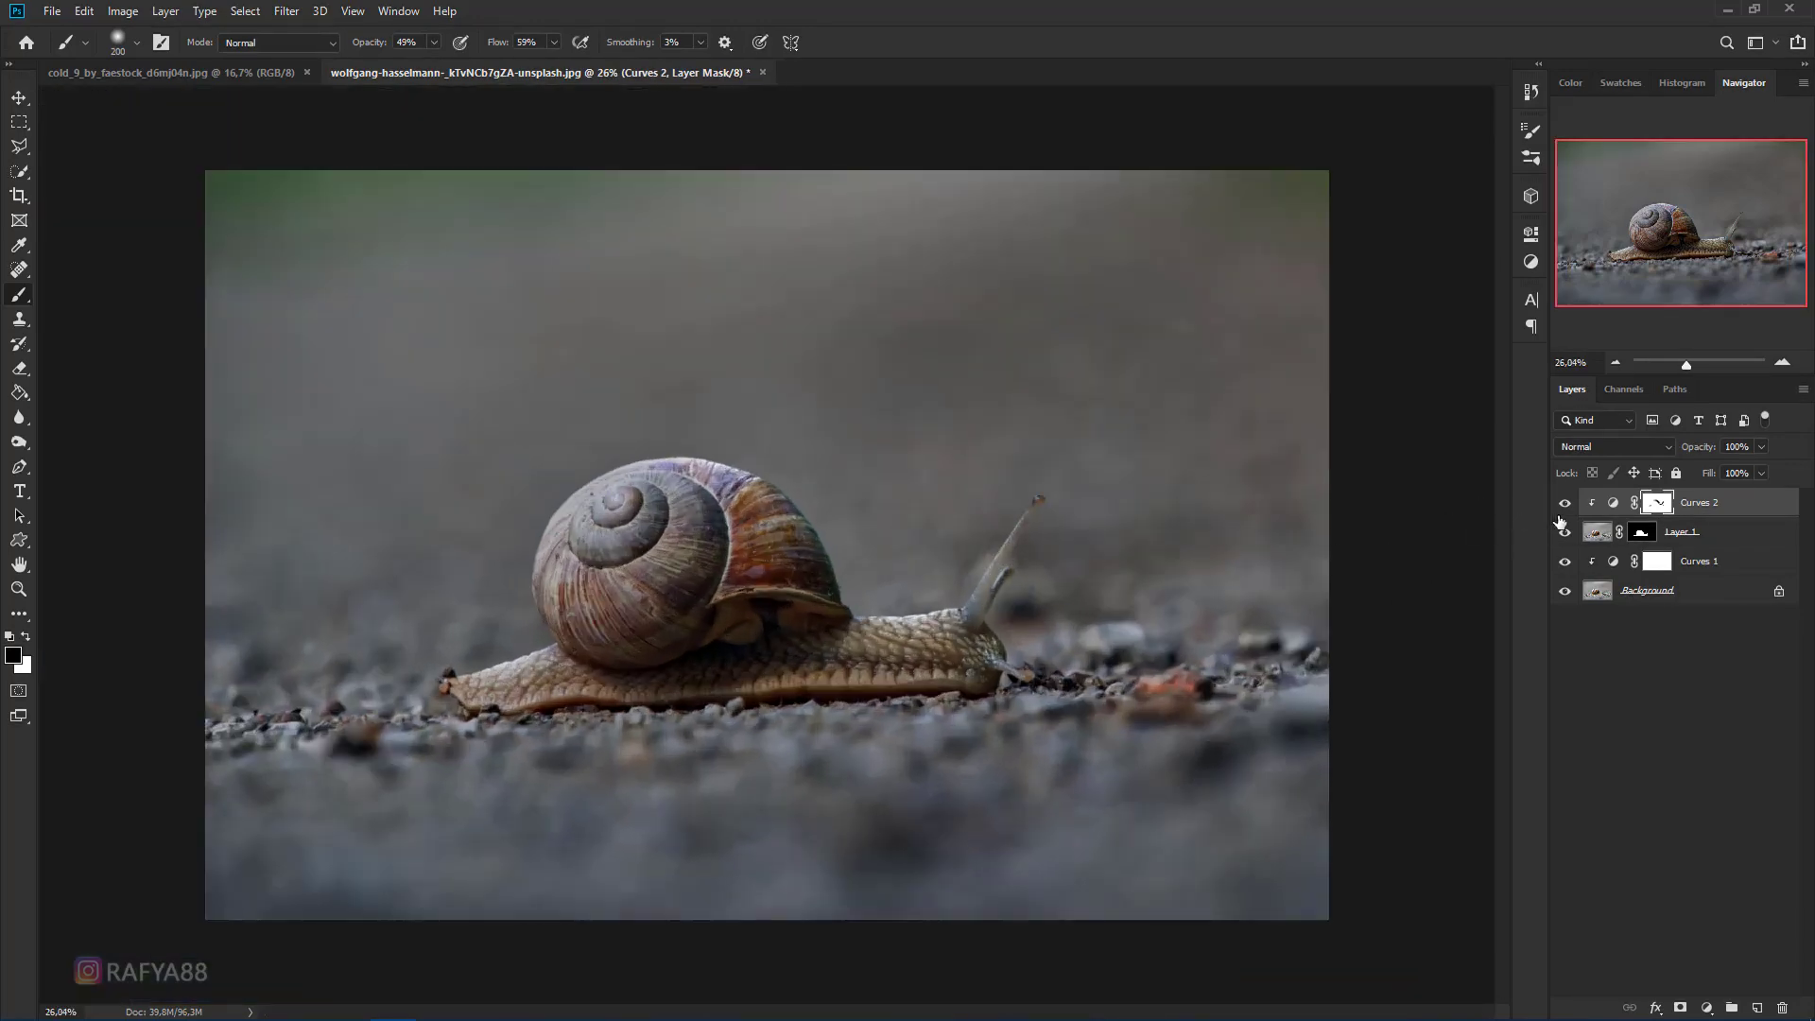
click(1565, 505)
click(1564, 505)
- Create a new layer above Curves 2 and clip it to the snail layer
click(1756, 1006)
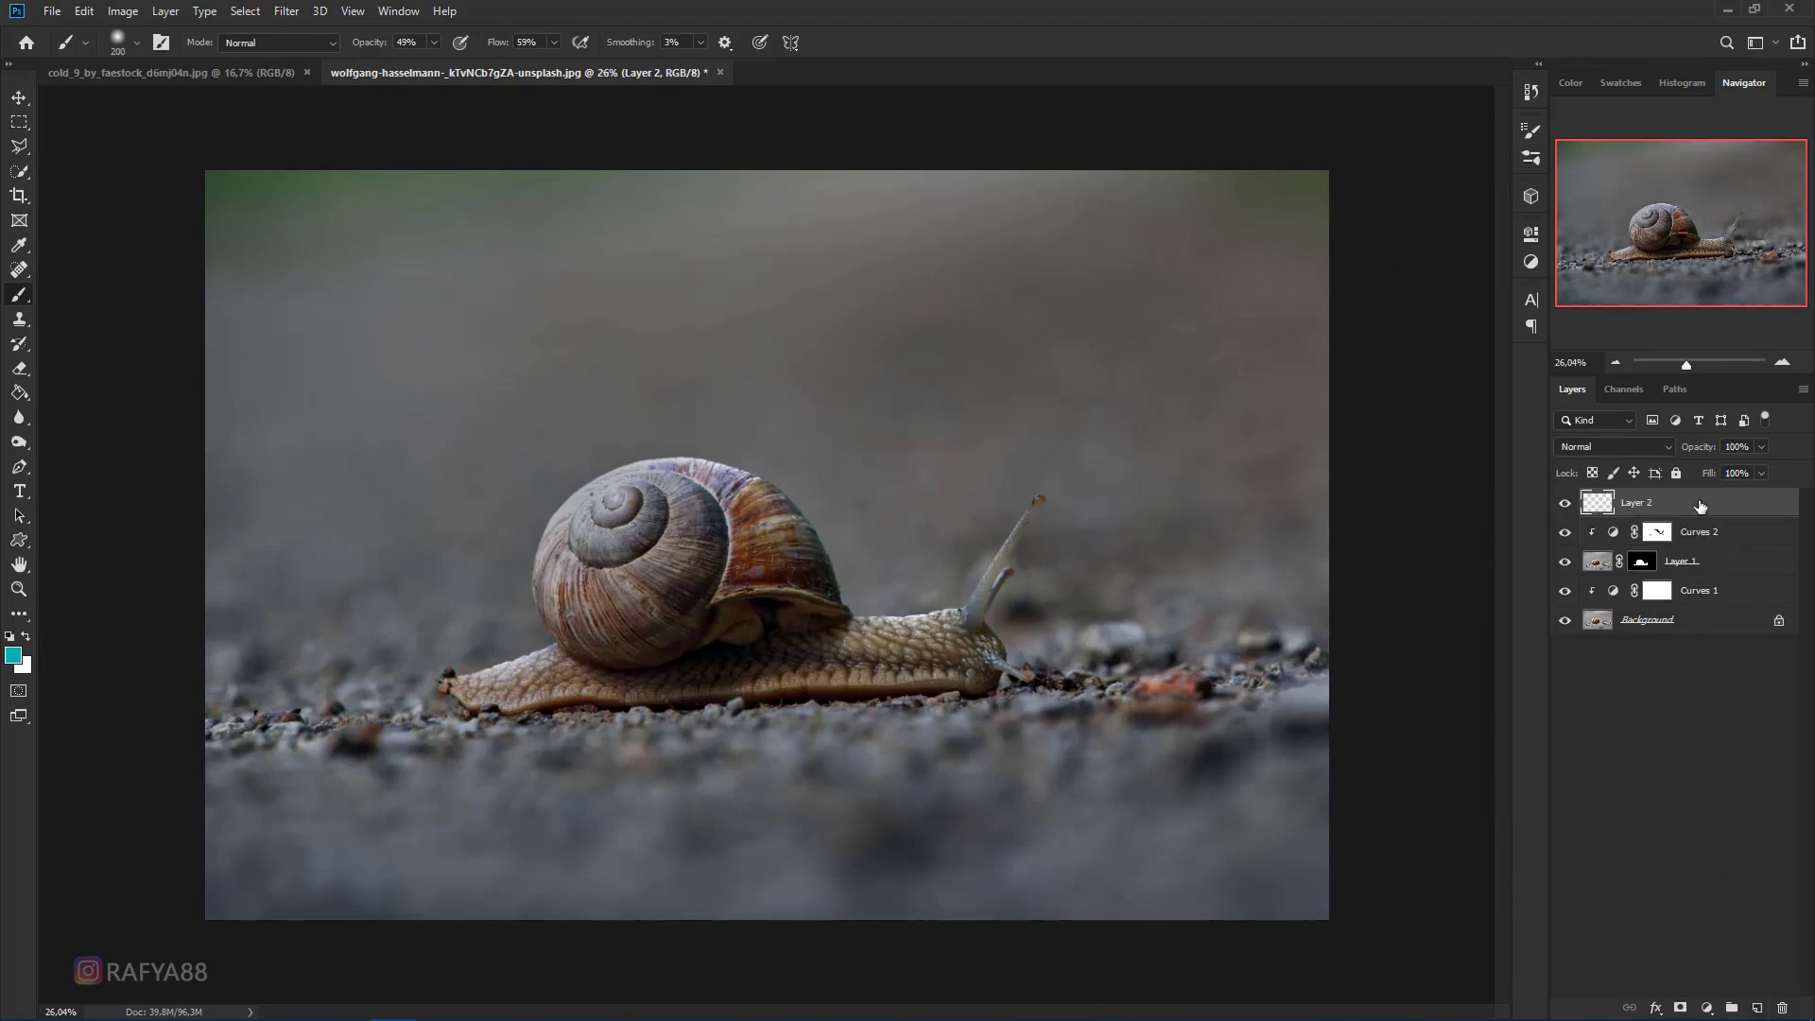
right_click(1697, 504)
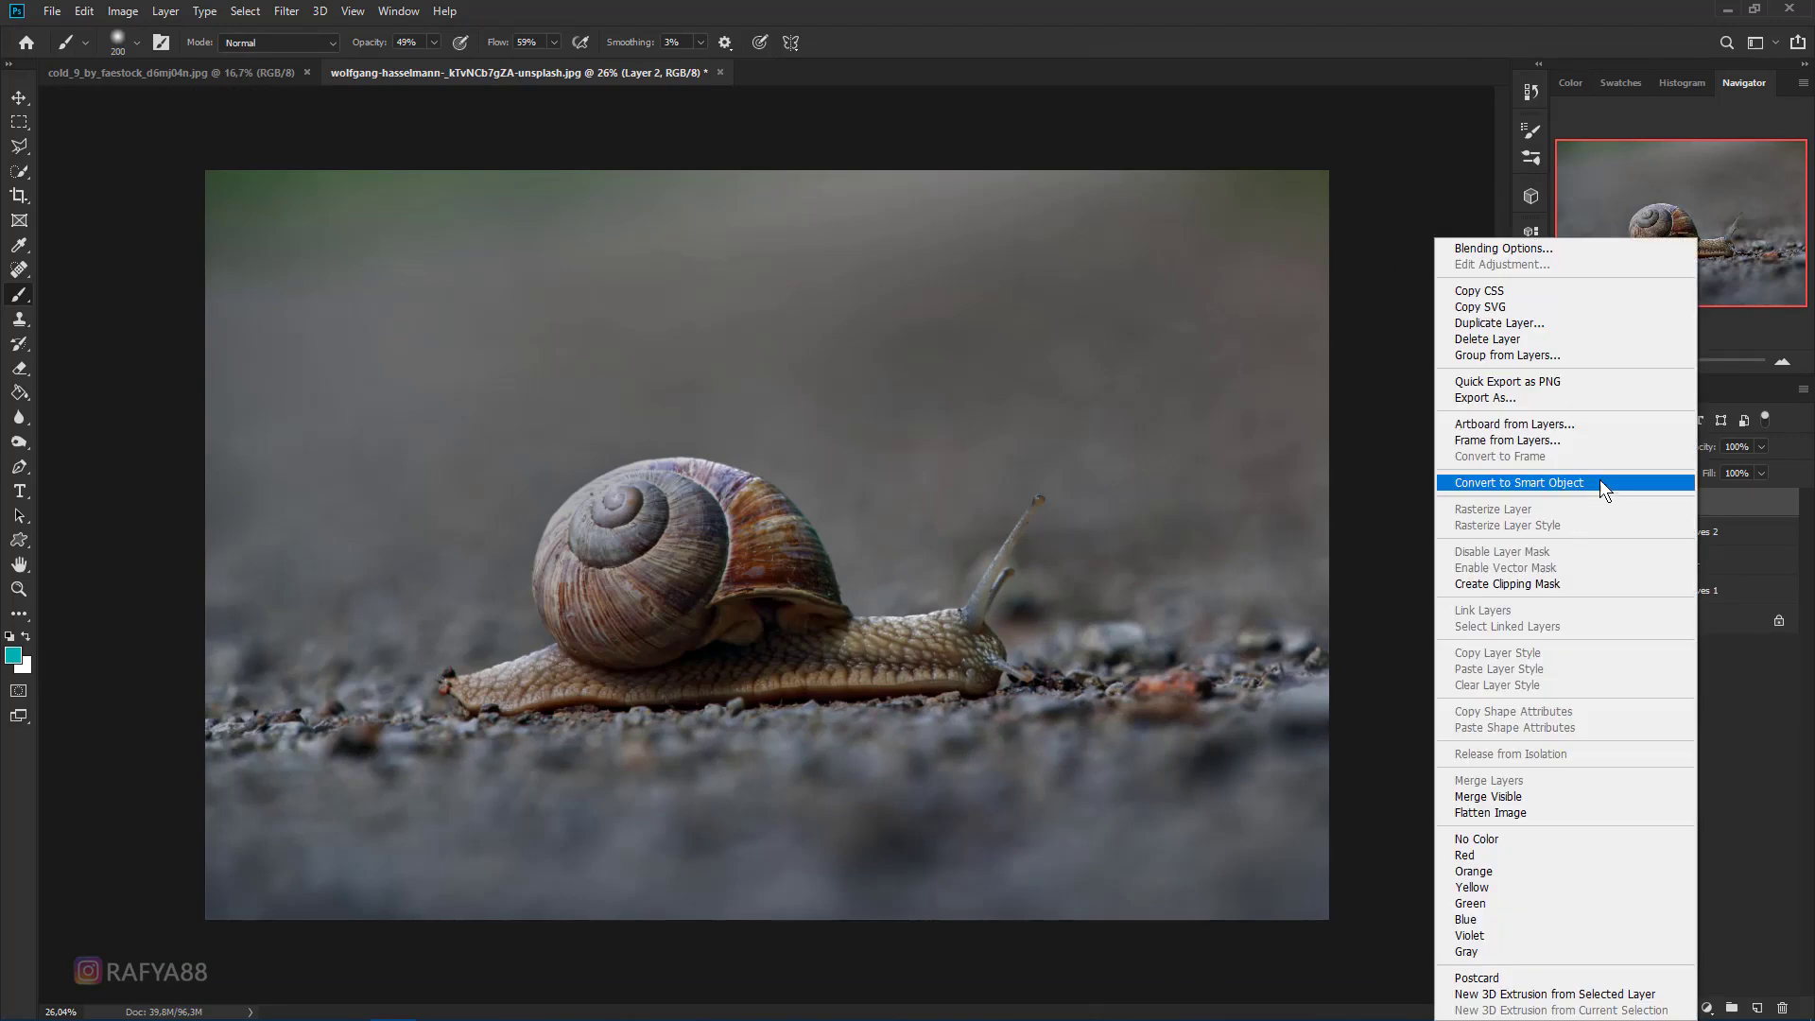
click(1607, 584)
- Fill the new clipped layer with 50% gray and set its blend mode to Overlay
key(shift+F5)
click(917, 277)
click(927, 447)
click(1025, 279)
key(b)
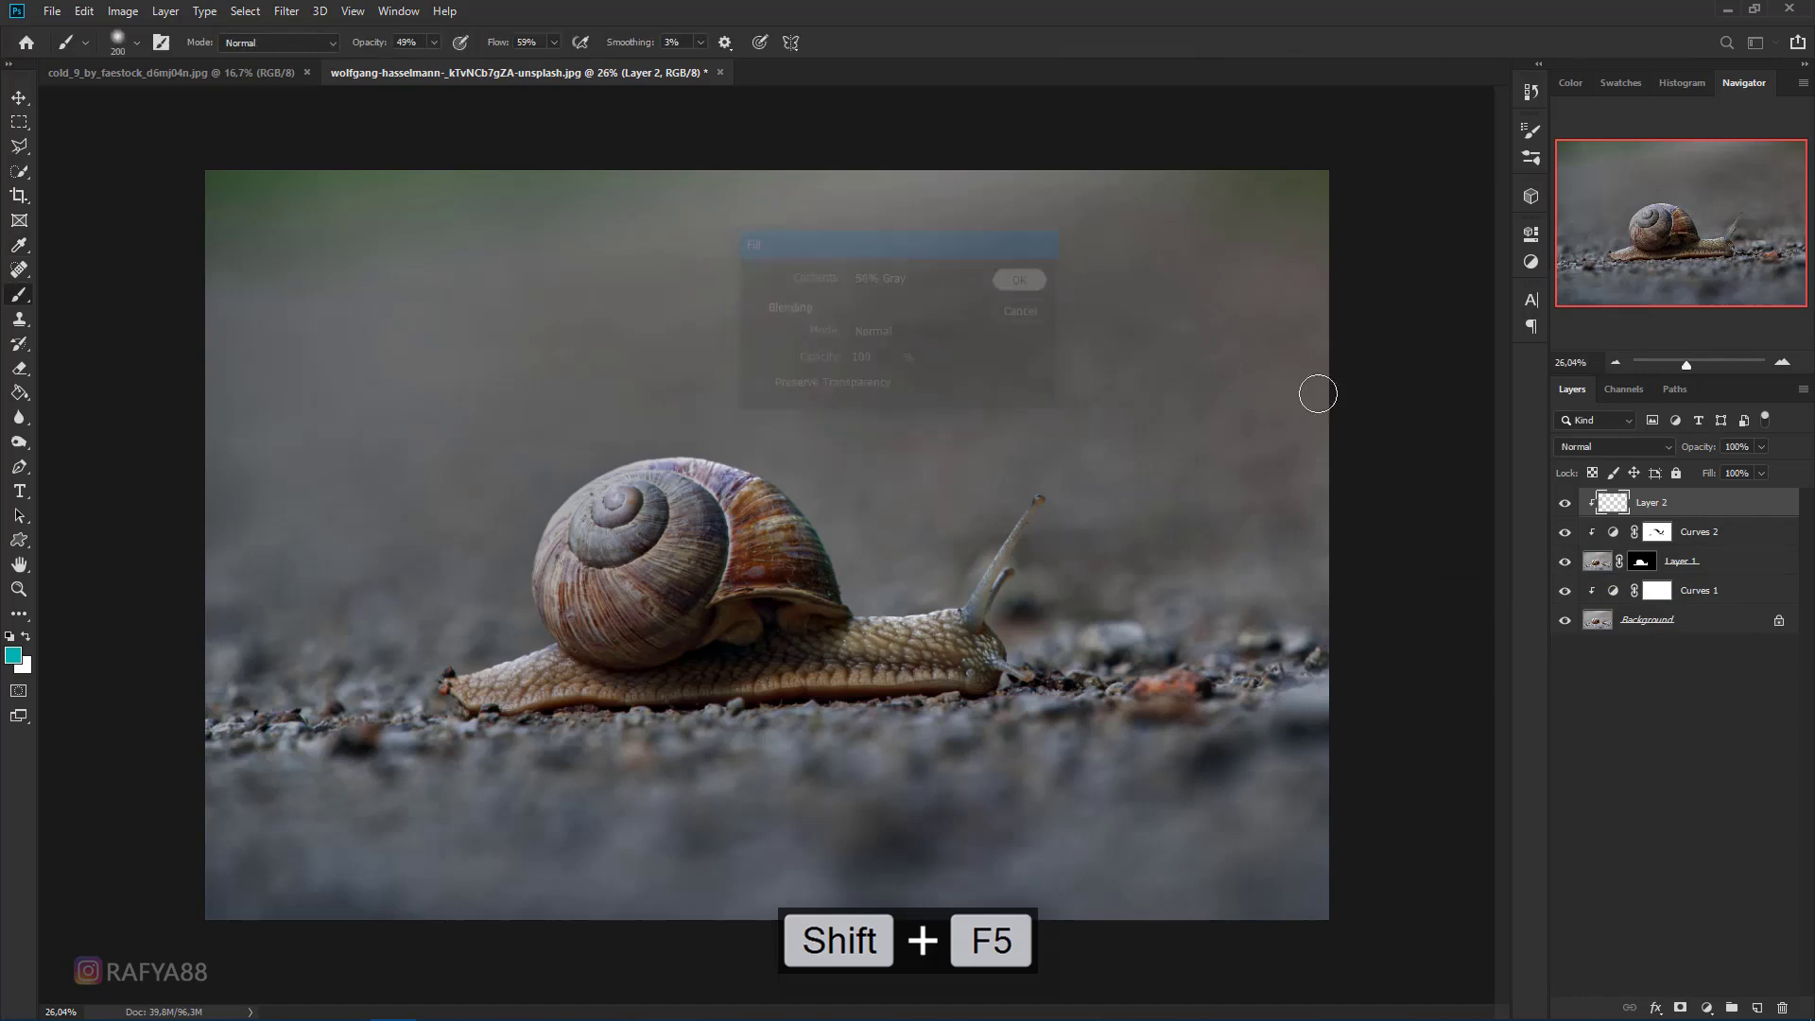
click(1612, 446)
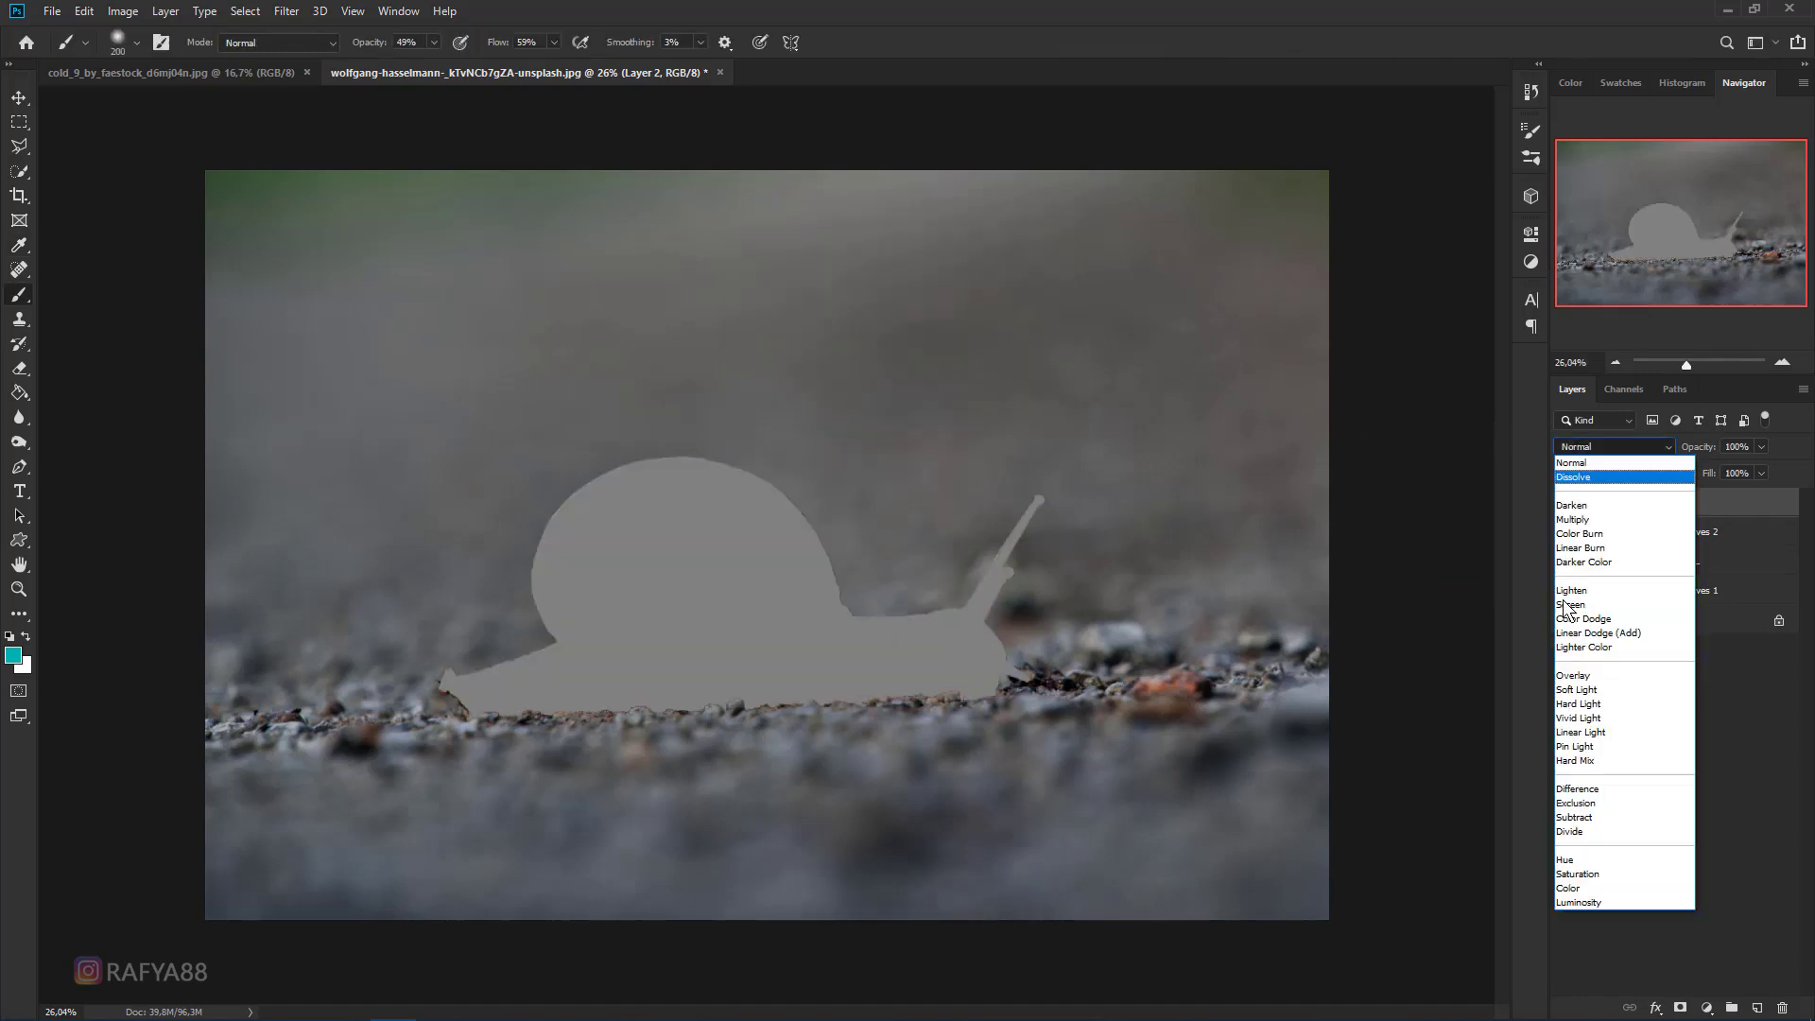
click(1574, 675)
- Burn shadows on the gray layer along the snail's underside and the shell's shaded side, with a 500 px brush
right_click(25, 446)
click(85, 460)
scroll(574, 569, up, 3)
key(bracketright)
key(bracketright)
key(bracketright)
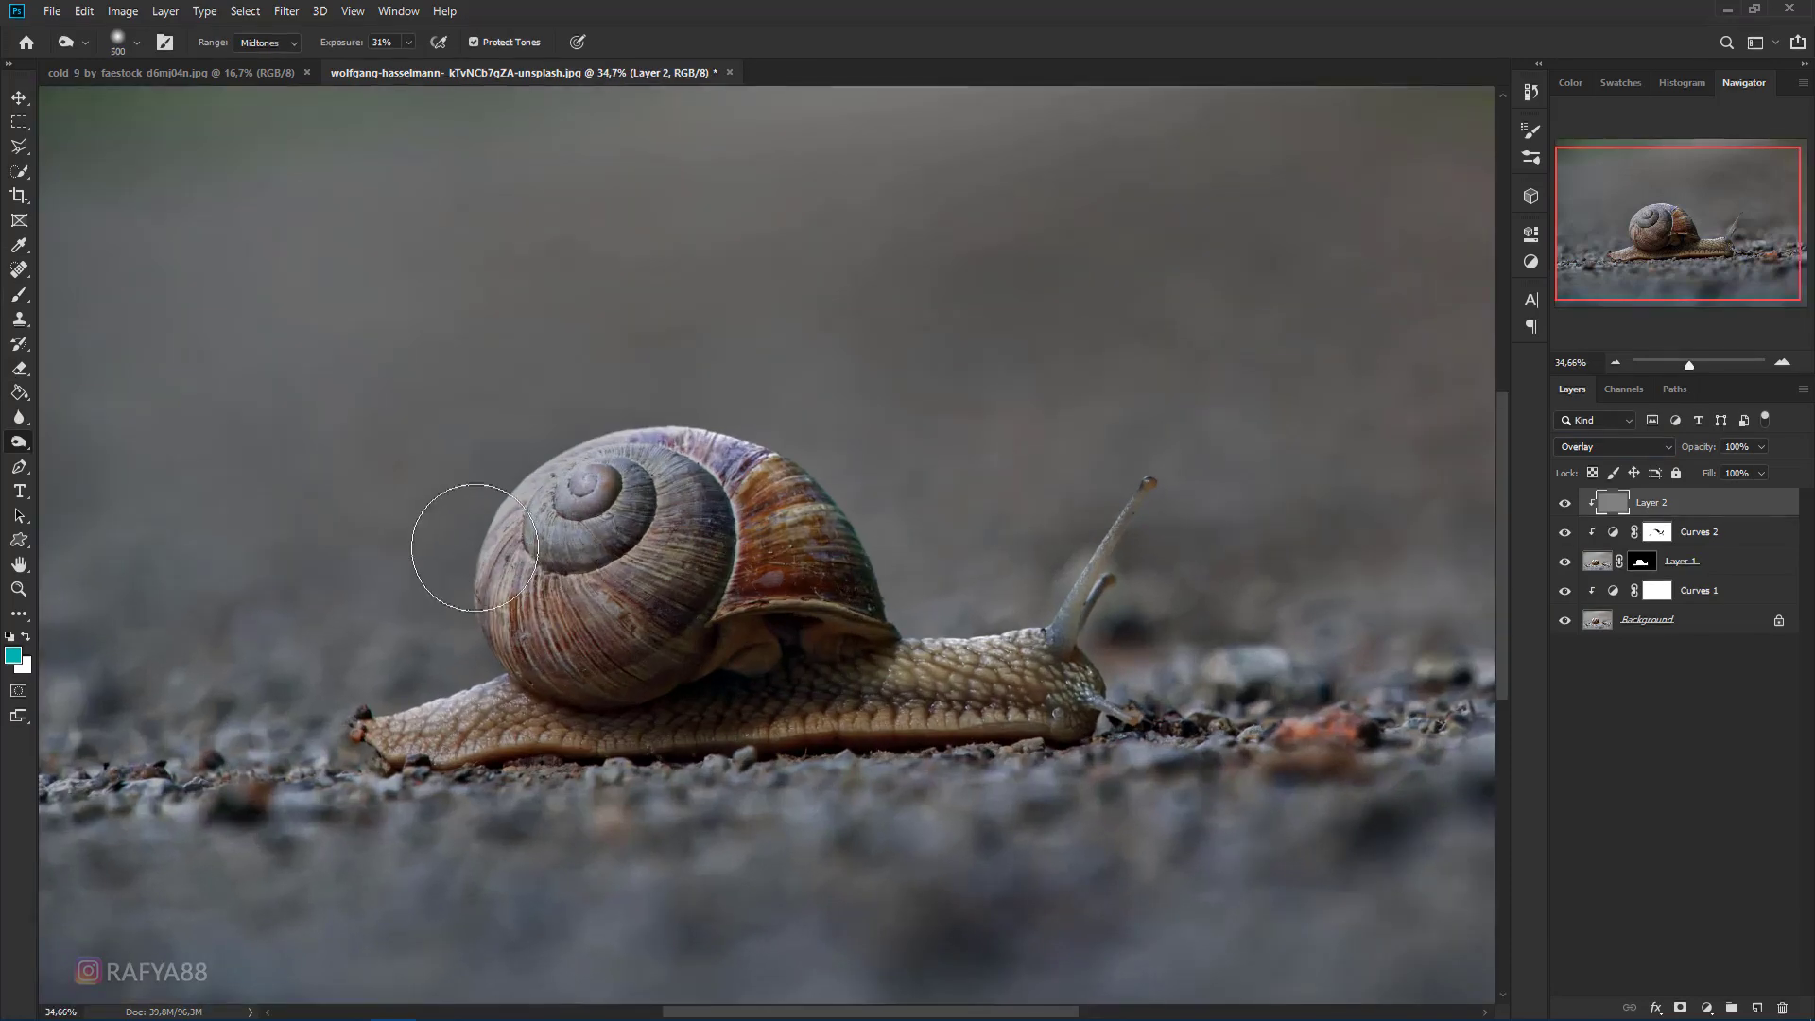
mouse_move(552, 648)
mouse_down()
mouse_move(787, 631)
mouse_move(806, 556)
mouse_move(893, 615)
mouse_move(778, 741)
mouse_move(501, 745)
mouse_move(434, 792)
mouse_move(385, 797)
mouse_up()
mouse_move(688, 843)
mouse_down()
mouse_move(967, 777)
mouse_move(1089, 778)
mouse_move(1021, 798)
mouse_up()
mouse_move(545, 550)
mouse_down()
mouse_move(622, 589)
mouse_move(558, 628)
mouse_up()
mouse_move(484, 528)
mouse_down()
mouse_move(486, 466)
mouse_move(494, 568)
mouse_move(538, 454)
mouse_move(562, 453)
mouse_move(487, 581)
mouse_move(494, 697)
mouse_move(546, 688)
mouse_move(562, 659)
mouse_move(567, 705)
mouse_move(668, 669)
mouse_move(595, 649)
mouse_up()
- Dodge highlights along the upper rim of the snail's shell on the gray layer, at 39% exposure
right_click(19, 442)
click(85, 439)
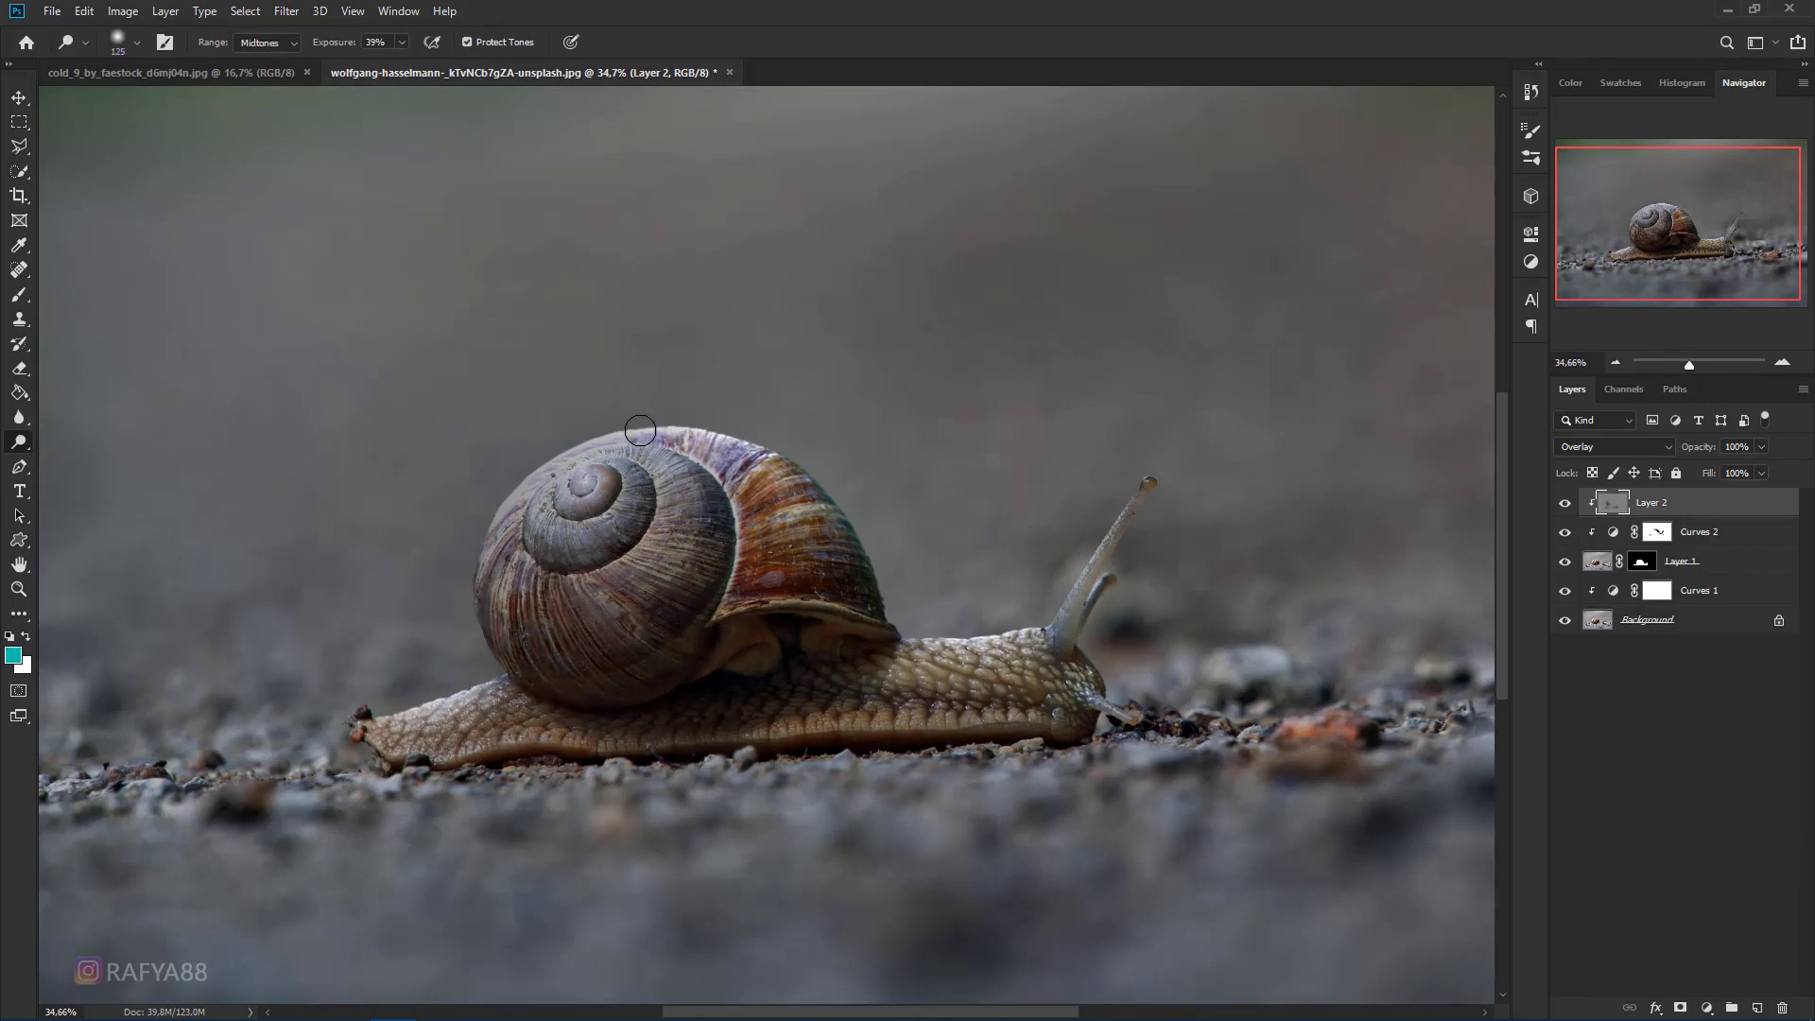
drag(718, 442, 740, 467)
drag(532, 463, 610, 479)
drag(752, 440, 781, 461)
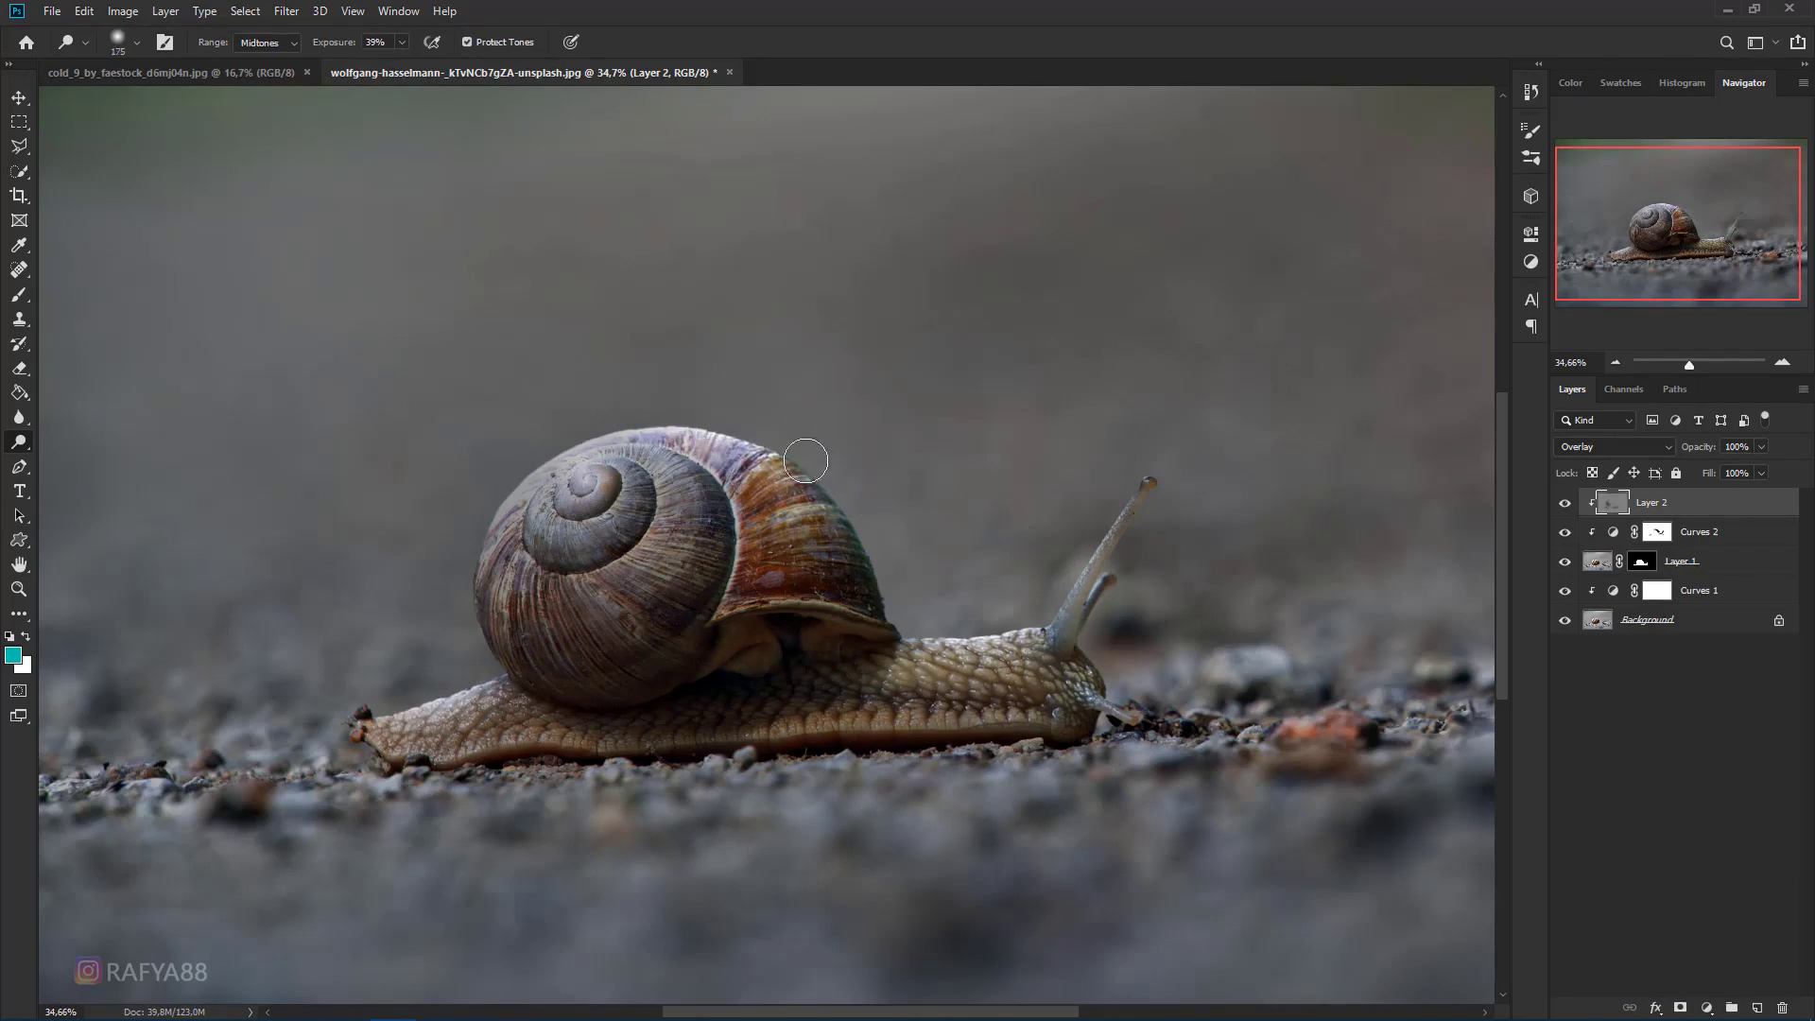
- Dodge the snail's tentacles and head on the gray layer with a soft brush of about 80 to 100 px
scroll(920, 455, down, 8)
scroll(850, 483, up, 4)
scroll(1115, 477, up, 5)
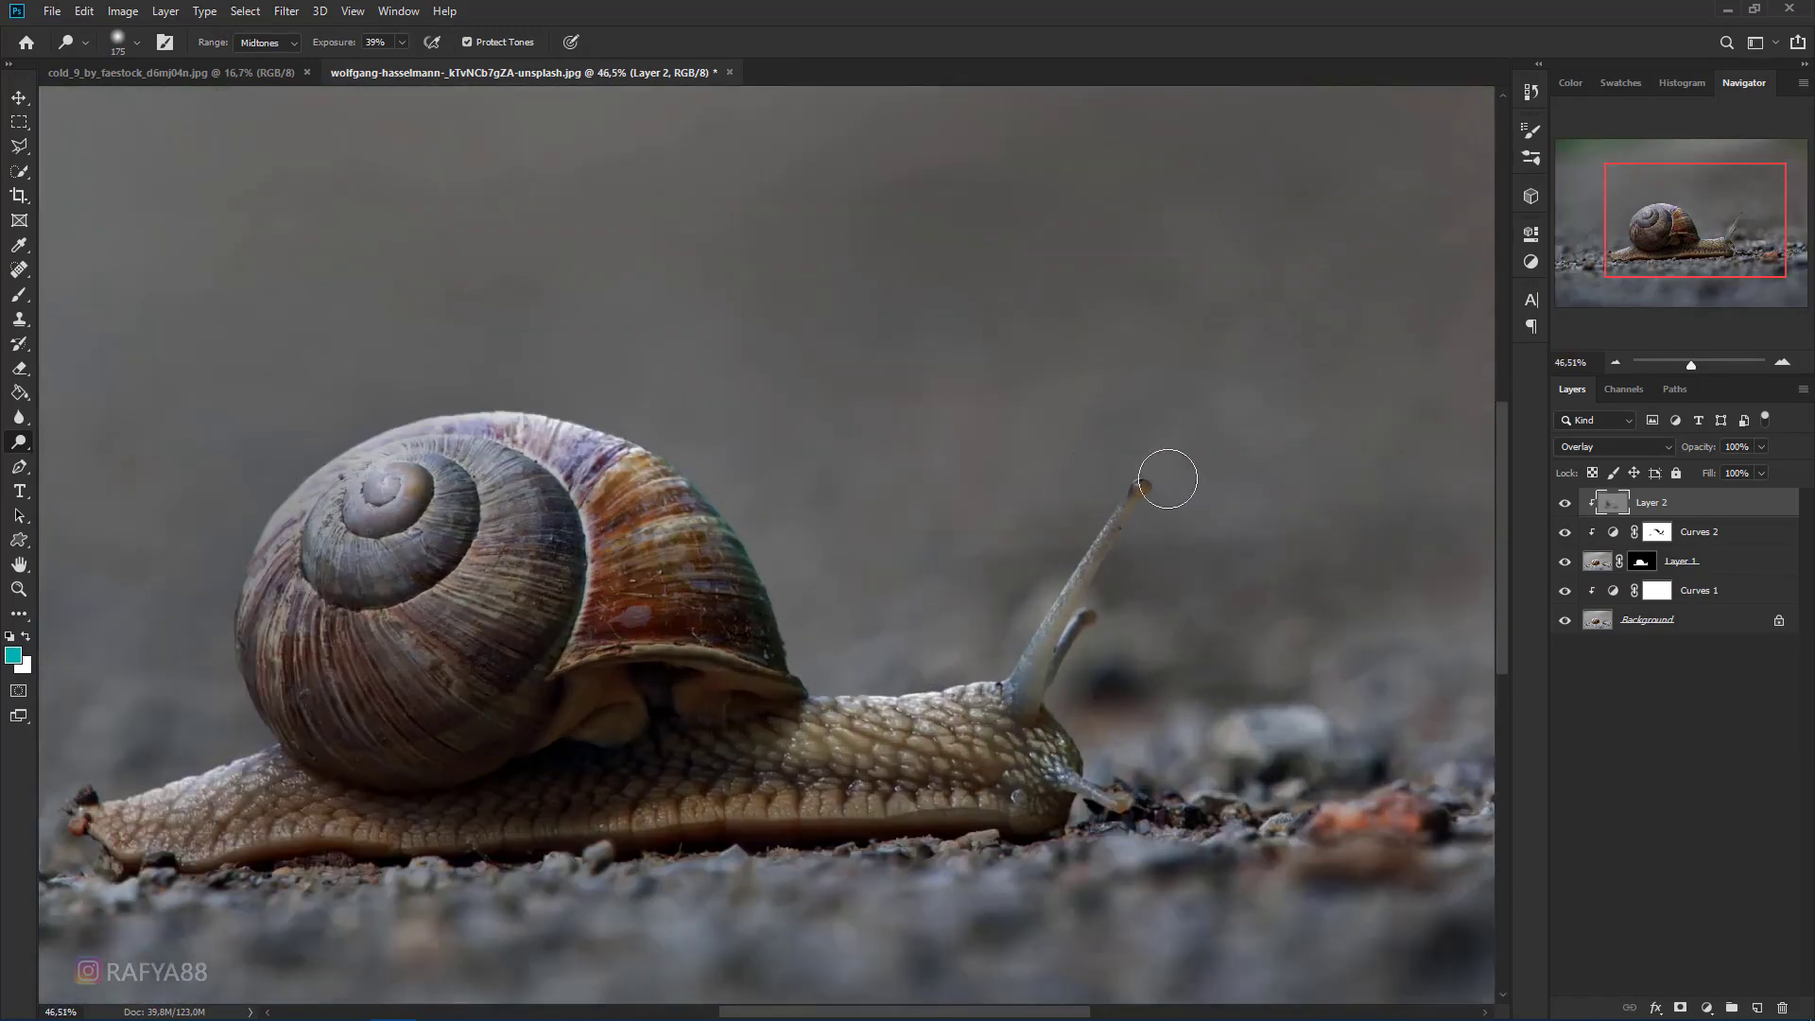
key(bracketleft)
key(bracketleft)
key(bracketleft)
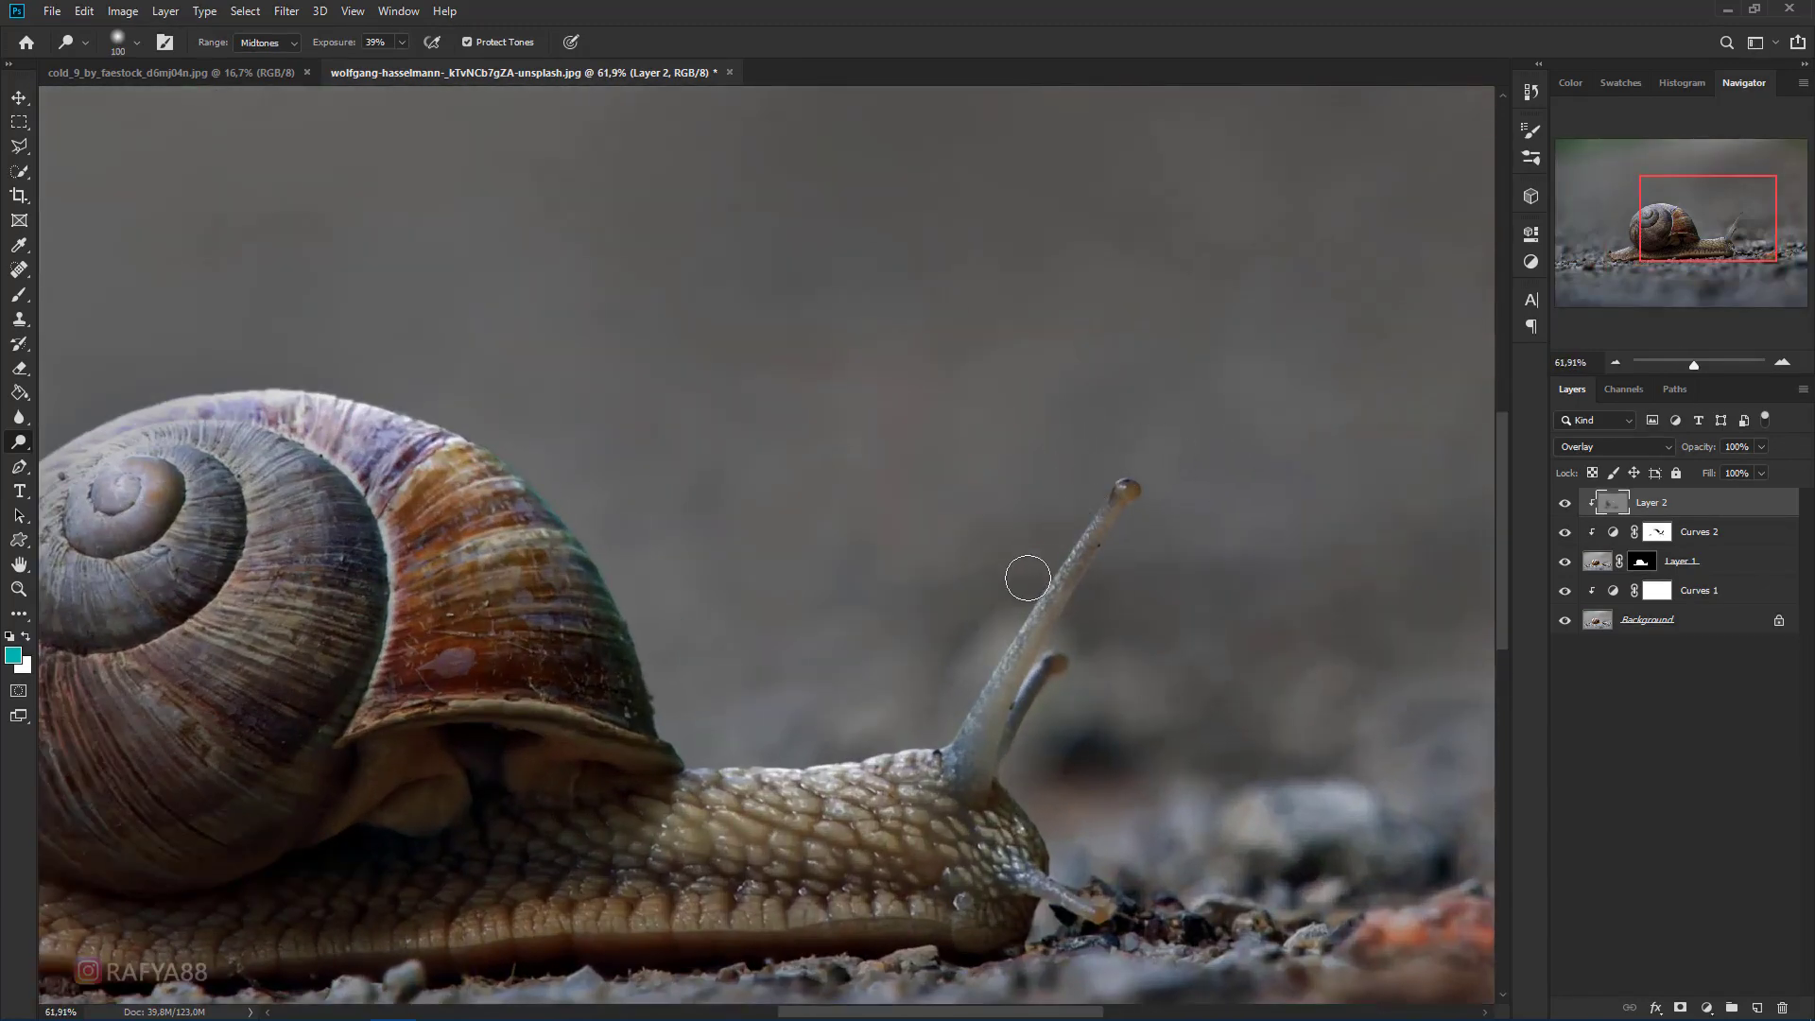
mouse_move(1001, 652)
mouse_down()
mouse_move(947, 716)
mouse_move(926, 705)
mouse_up()
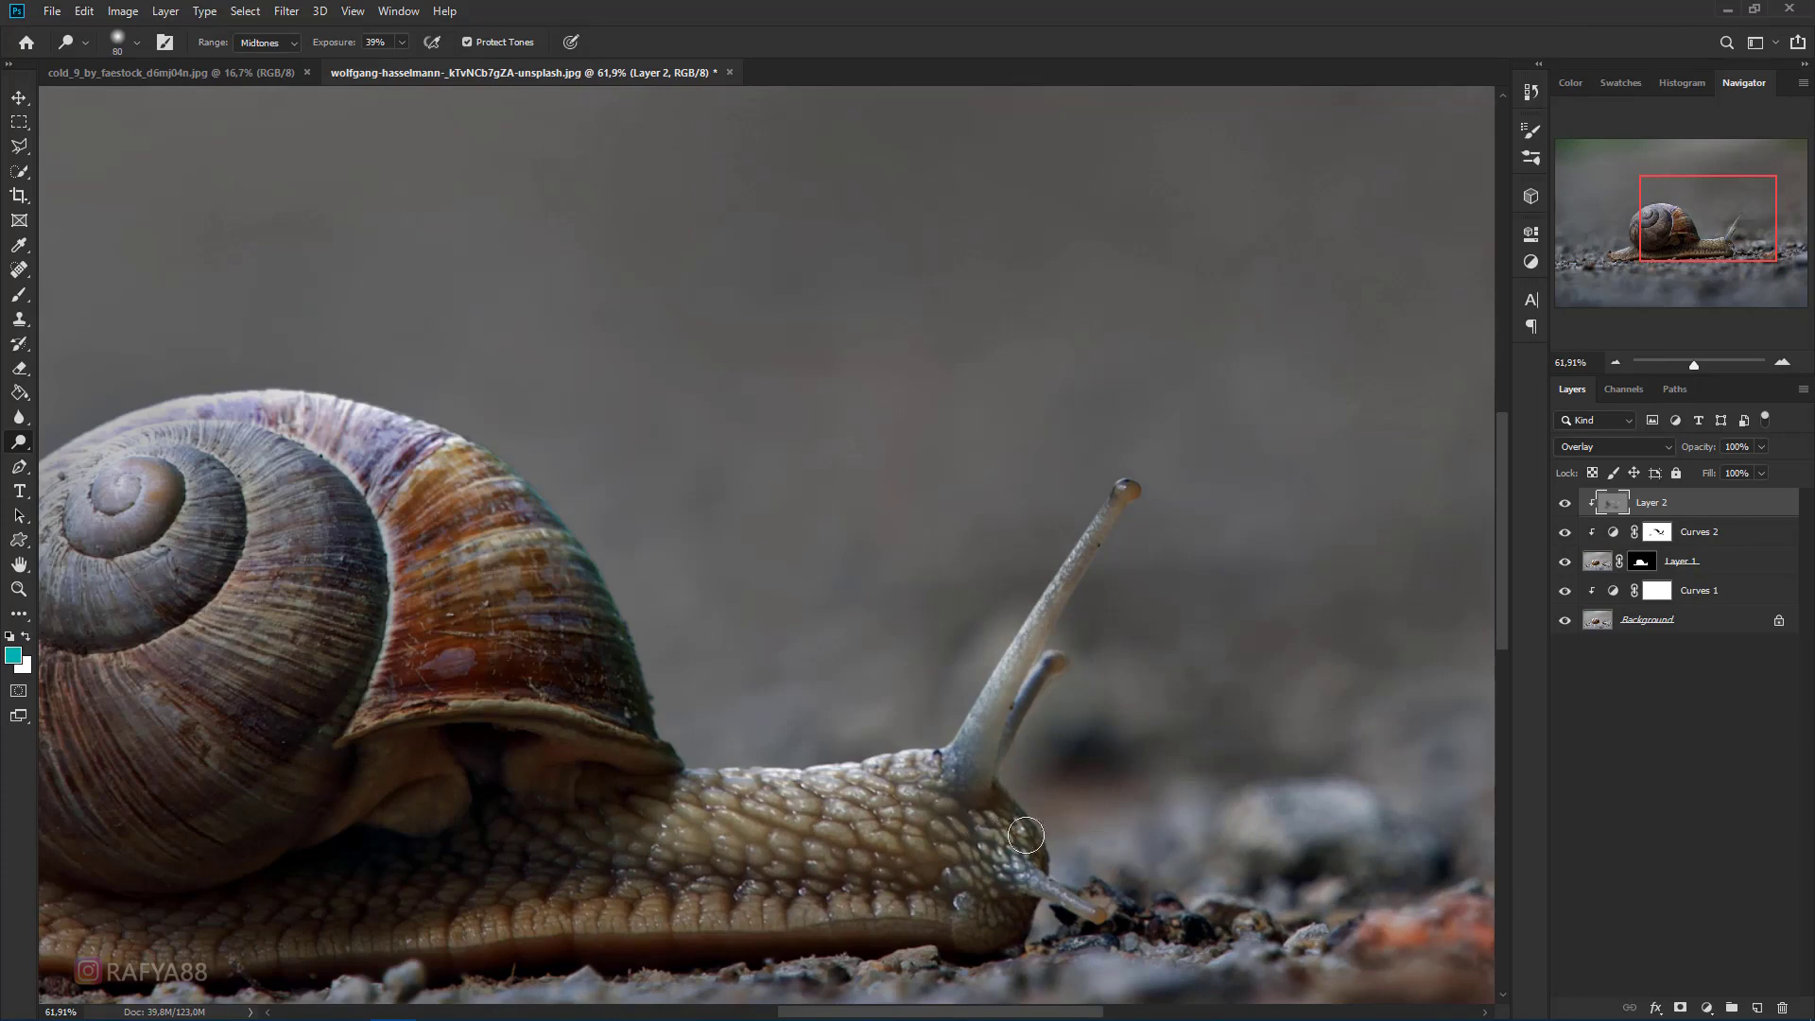
key(bracketright)
key(bracketright)
key(bracketright)
- Check the whole snail image and compare it with and without the dodge and burn layer
scroll(686, 768, down, 4)
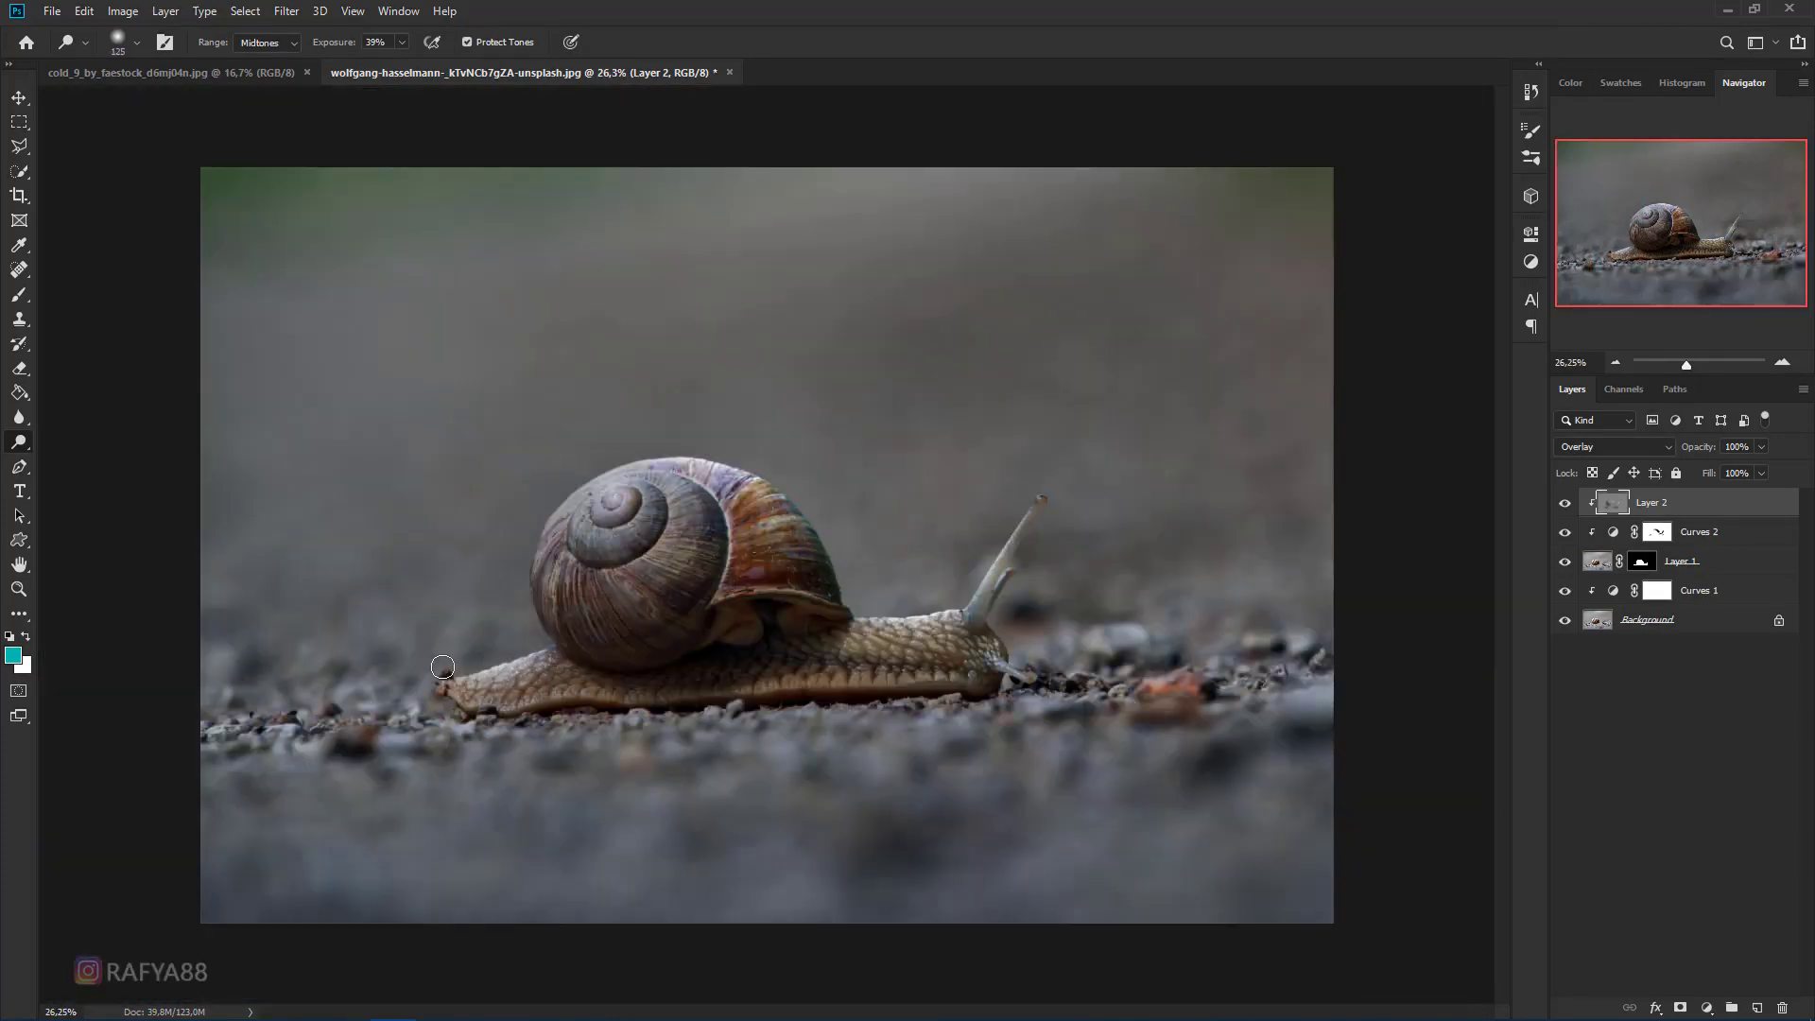
scroll(460, 667, down, 2)
scroll(728, 583, up, 1)
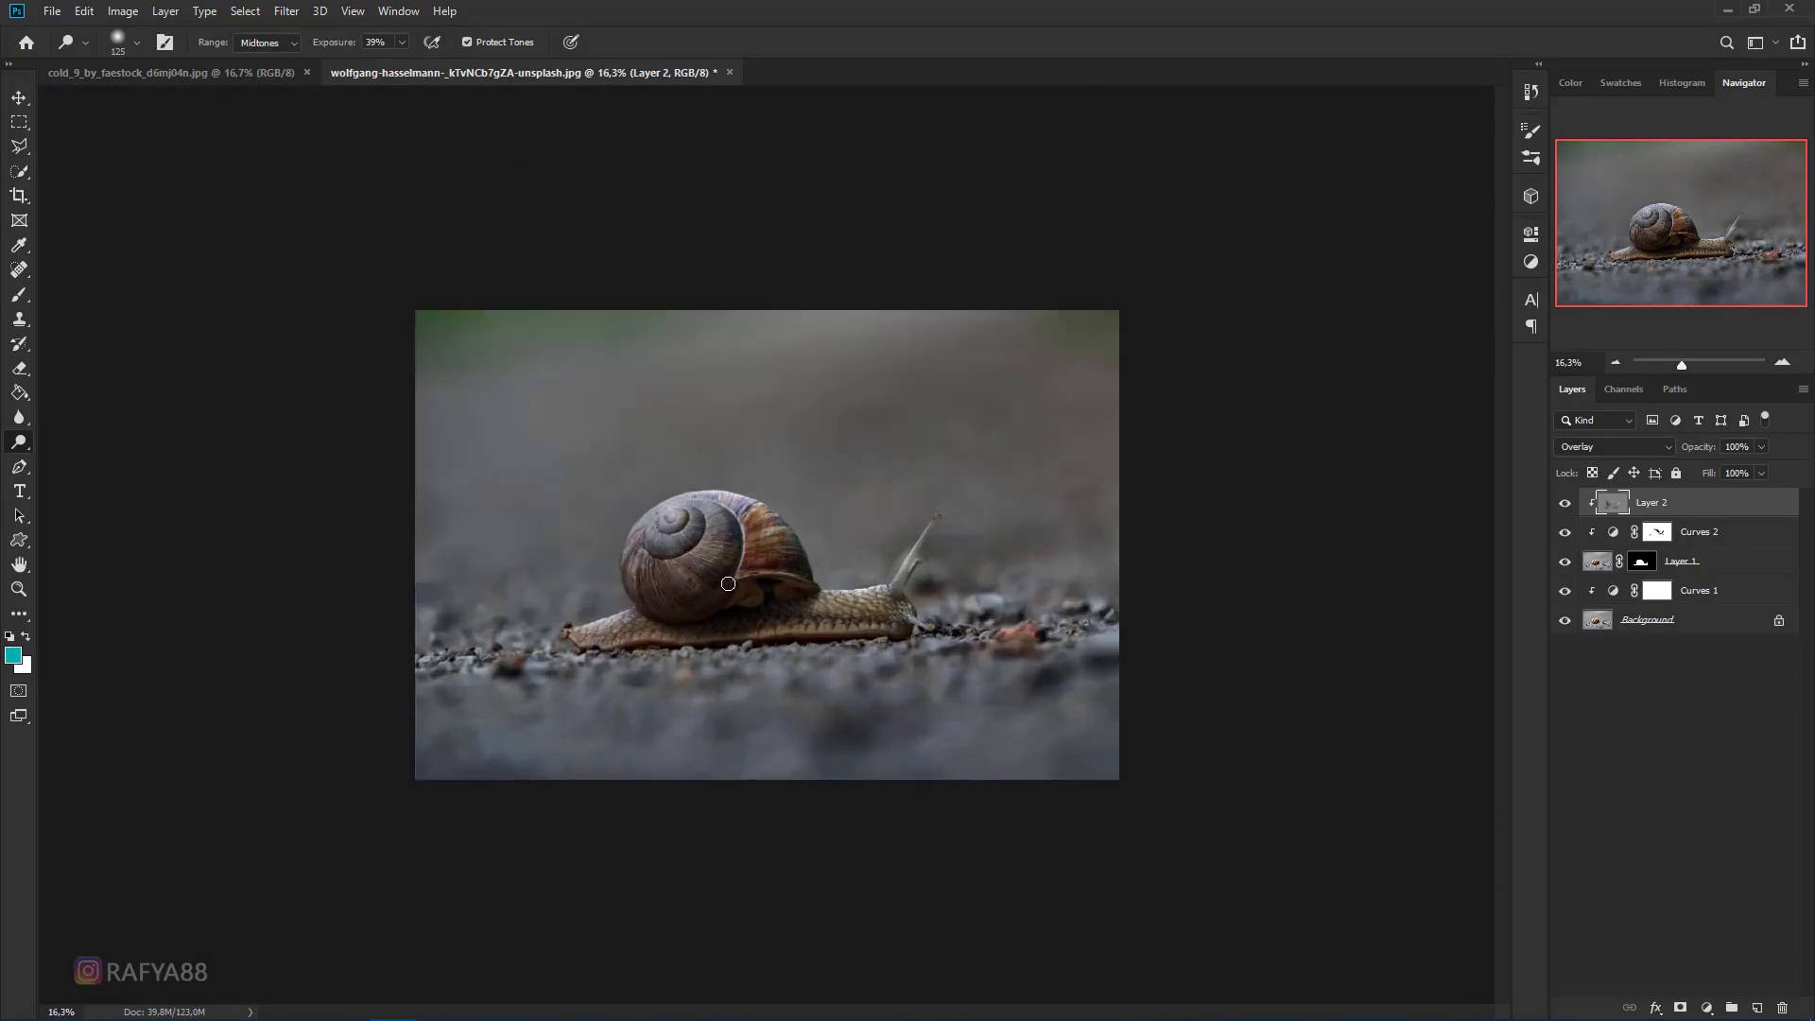
scroll(728, 583, up, 1)
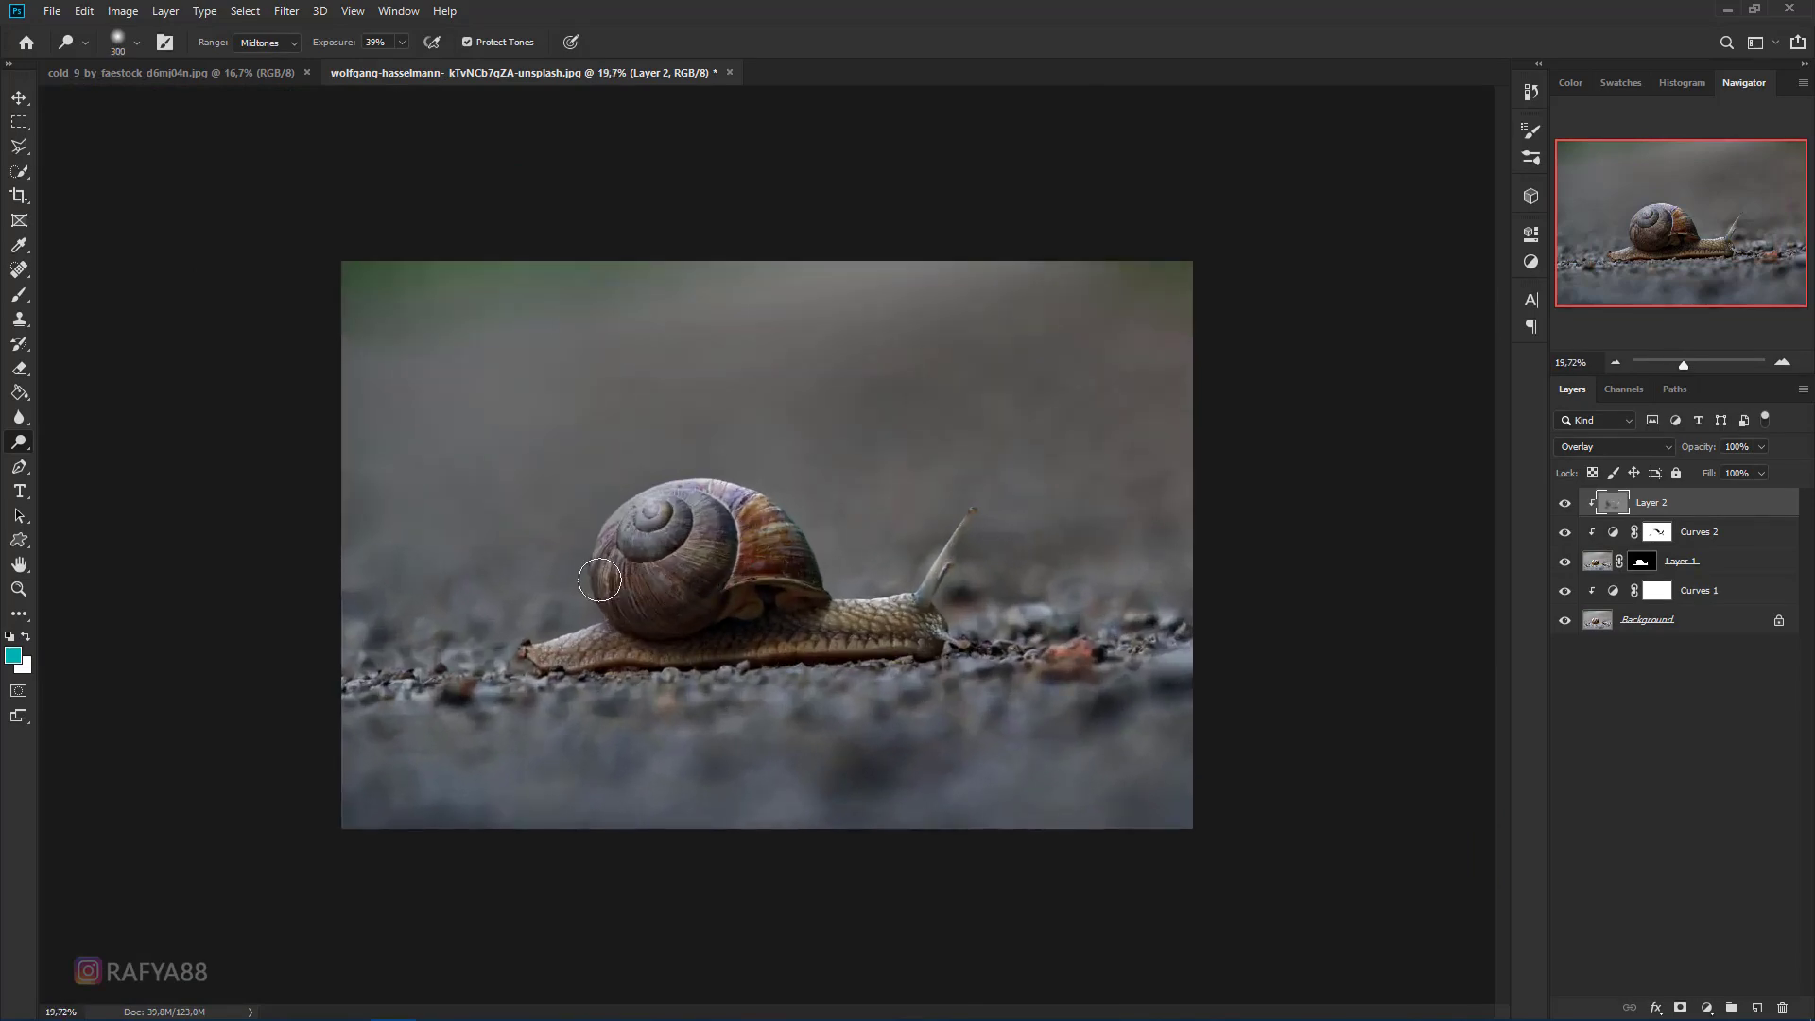
scroll(827, 495, down, 2)
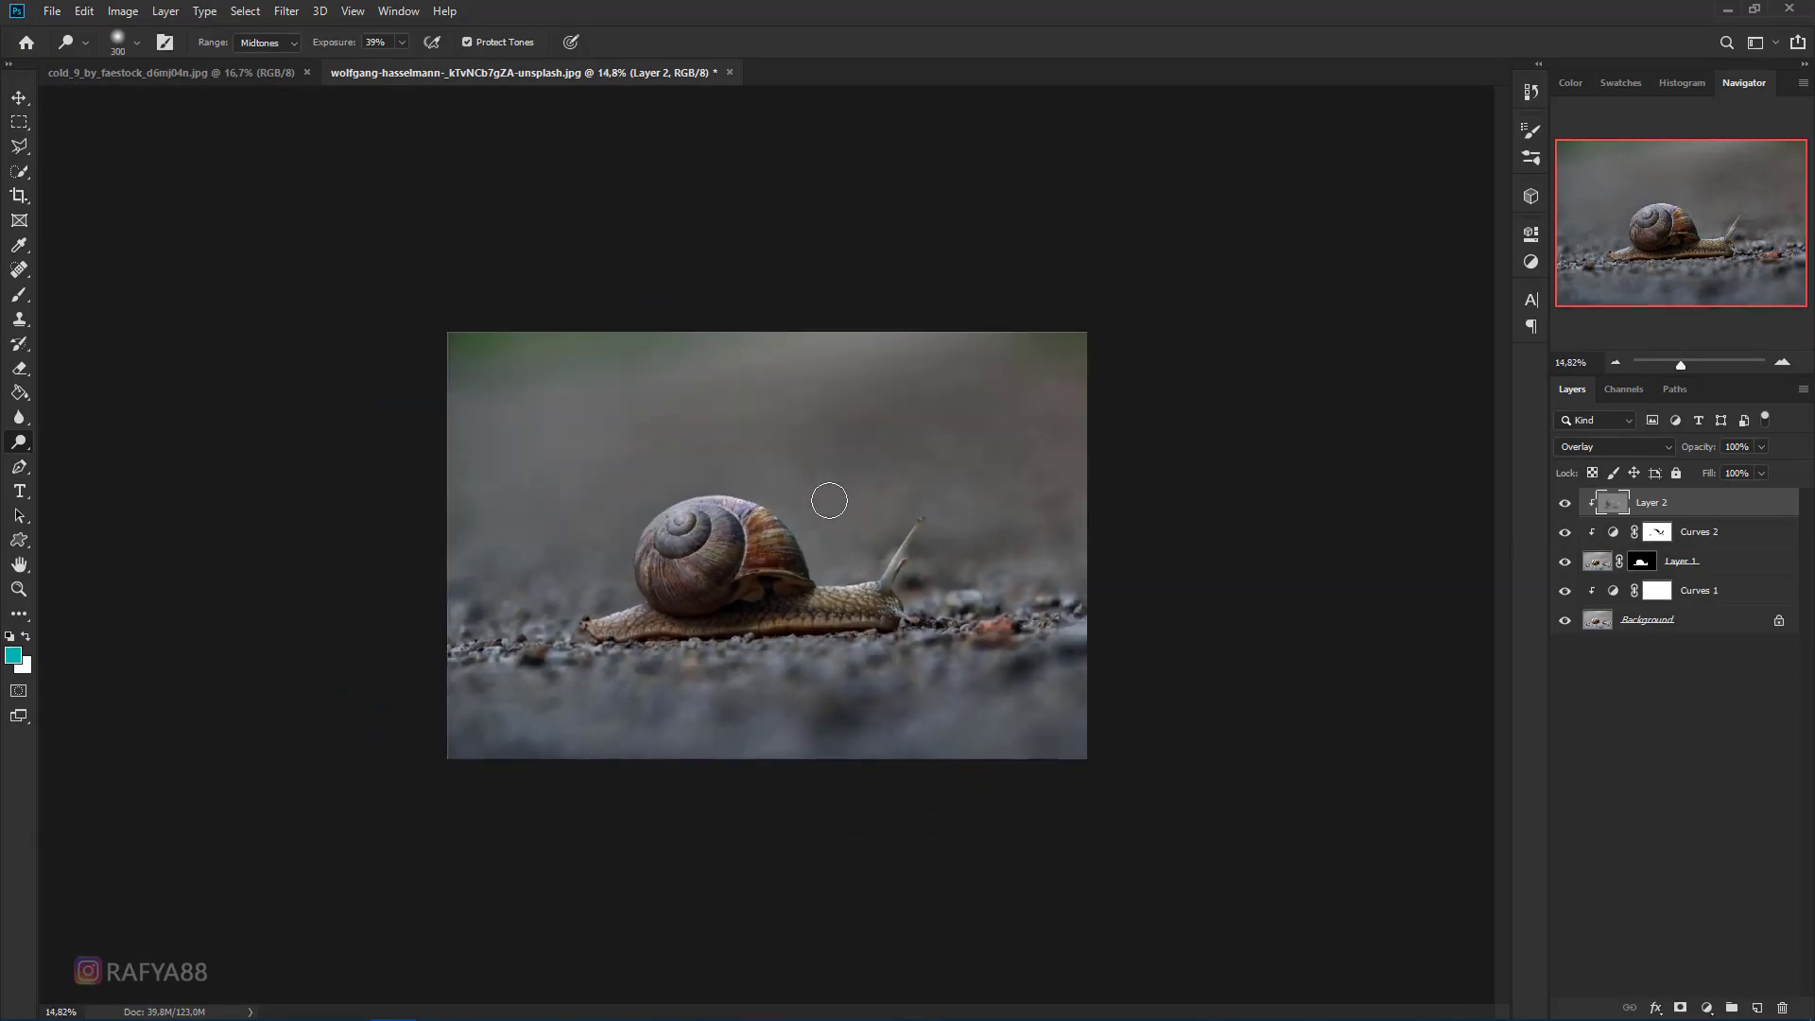
click(1565, 503)
click(1565, 503)
scroll(1312, 511, down, 1)
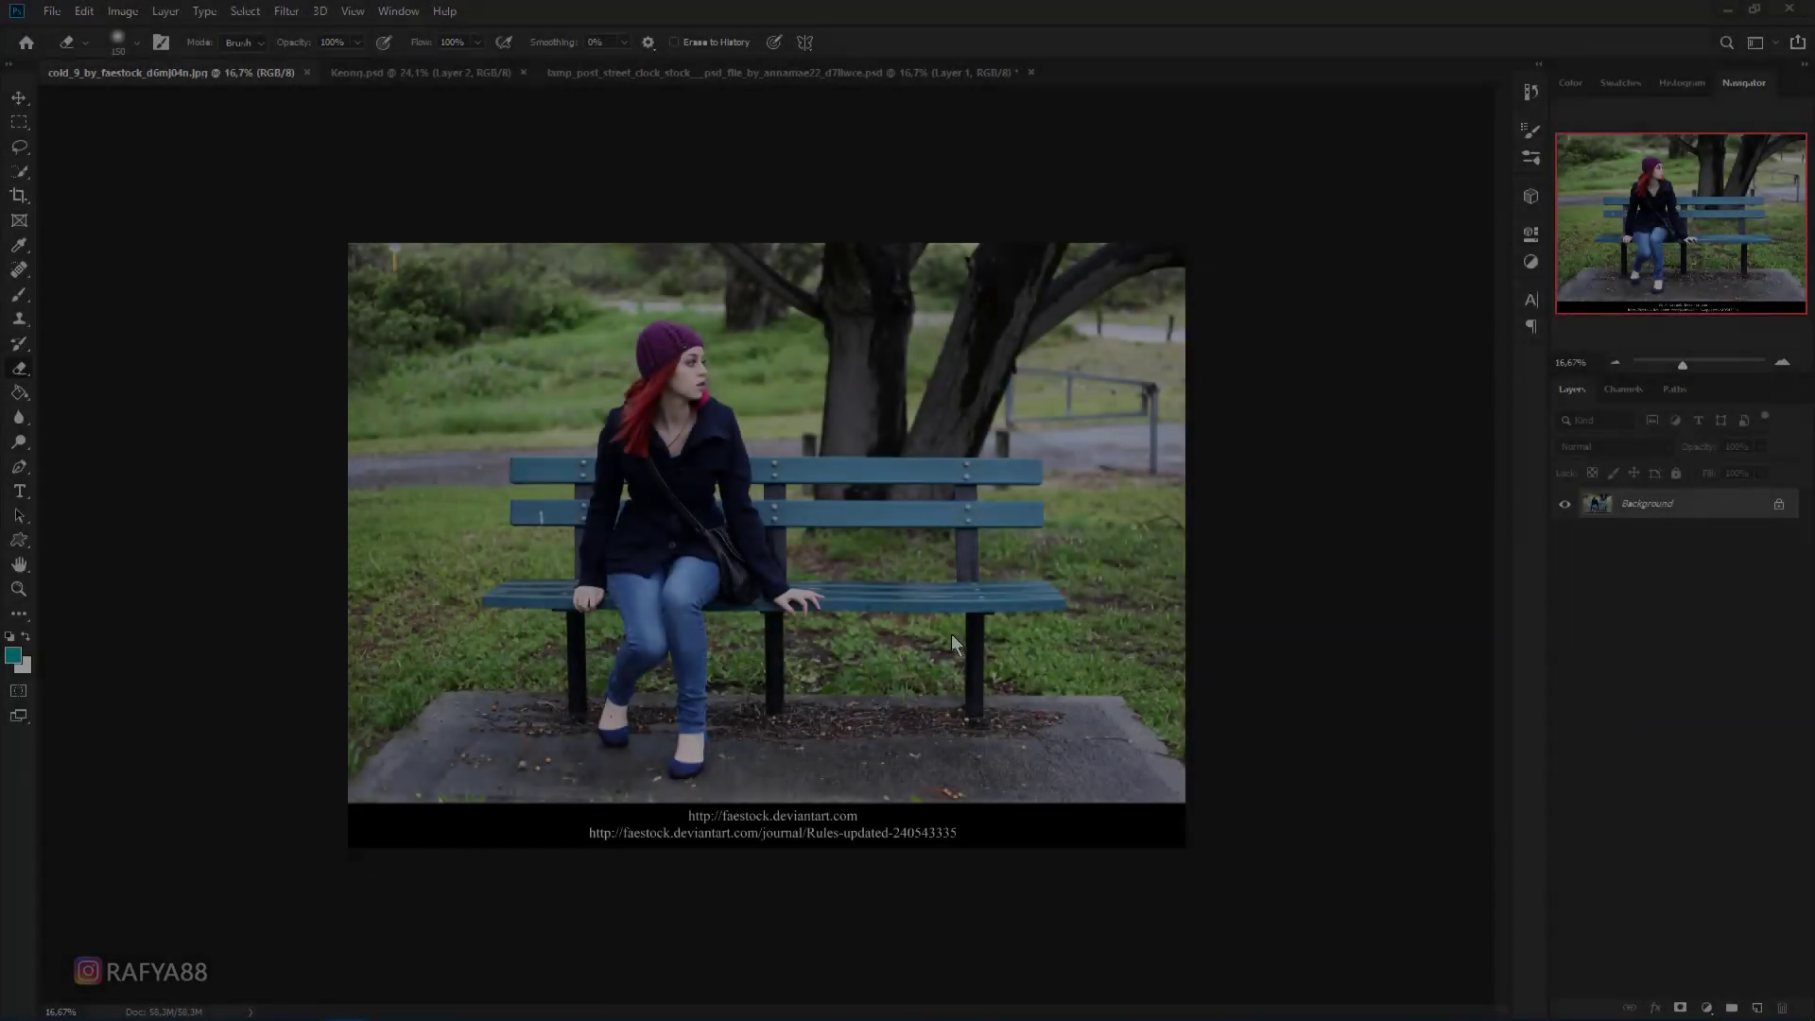
- Open the Camera Raw filter for the photo of the woman on the bench and enlarge its preview window
scroll(724, 497, up, 4)
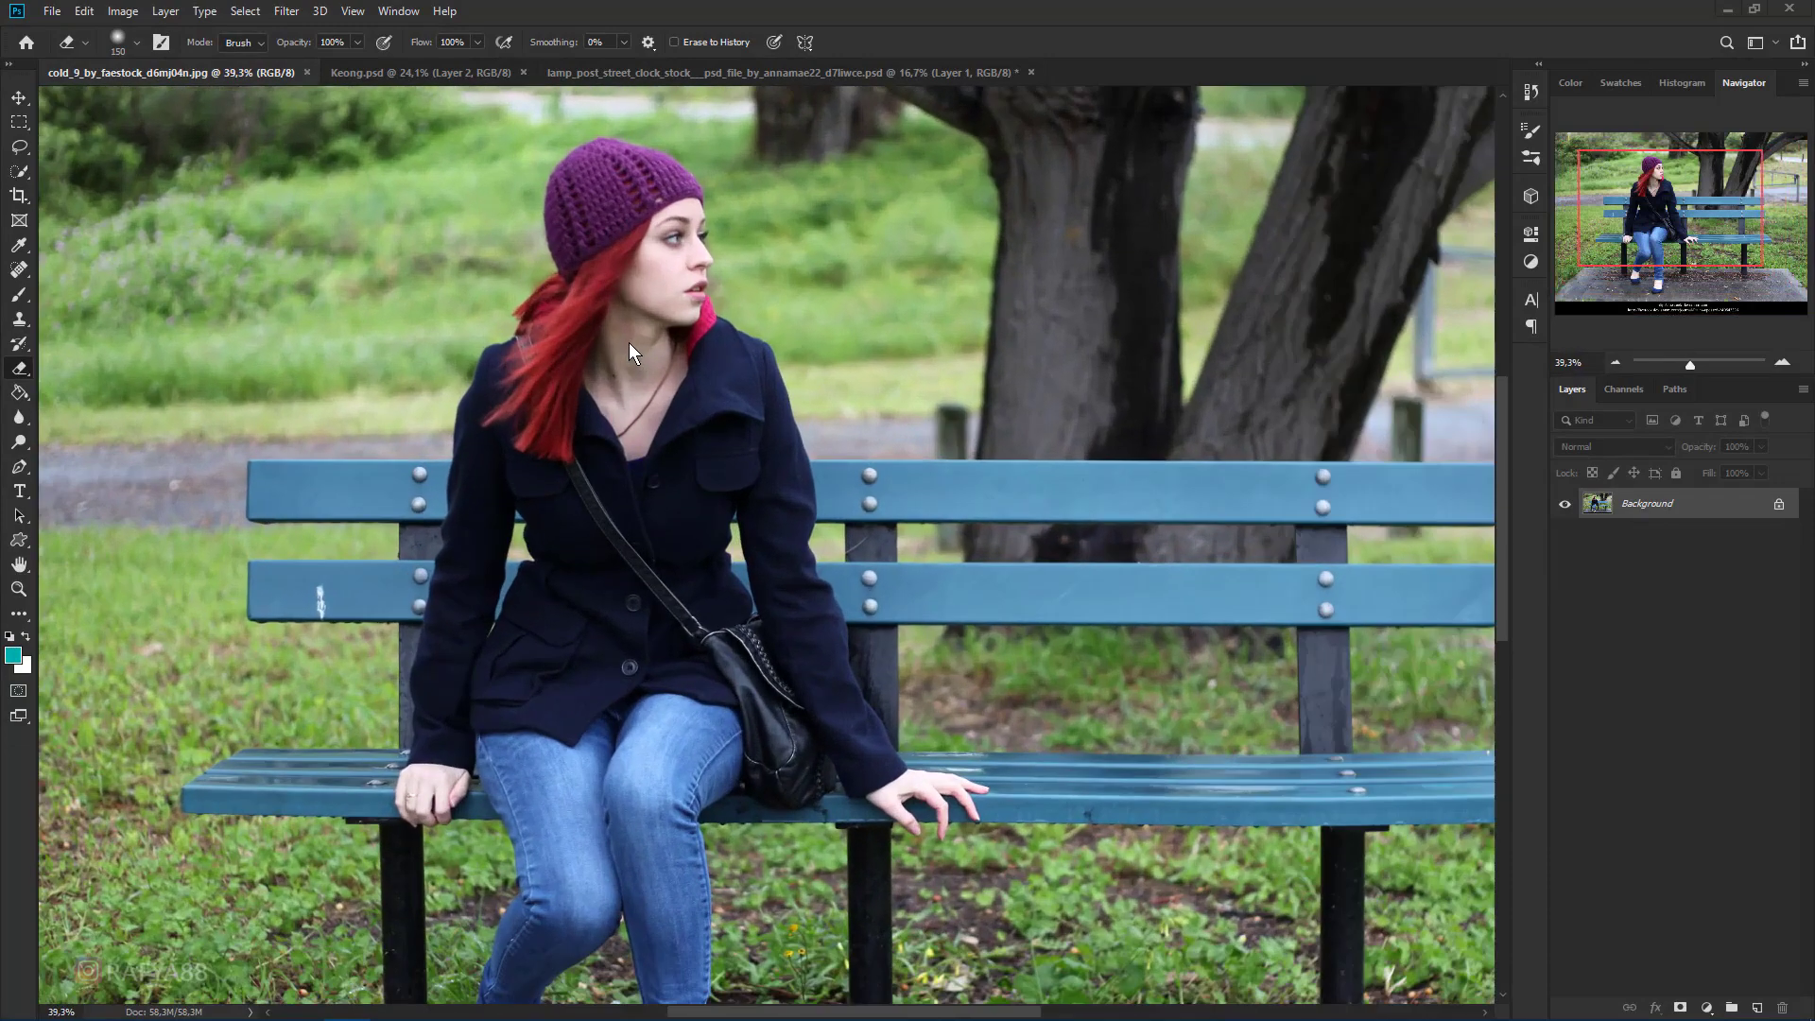
scroll(402, 397, down, 1)
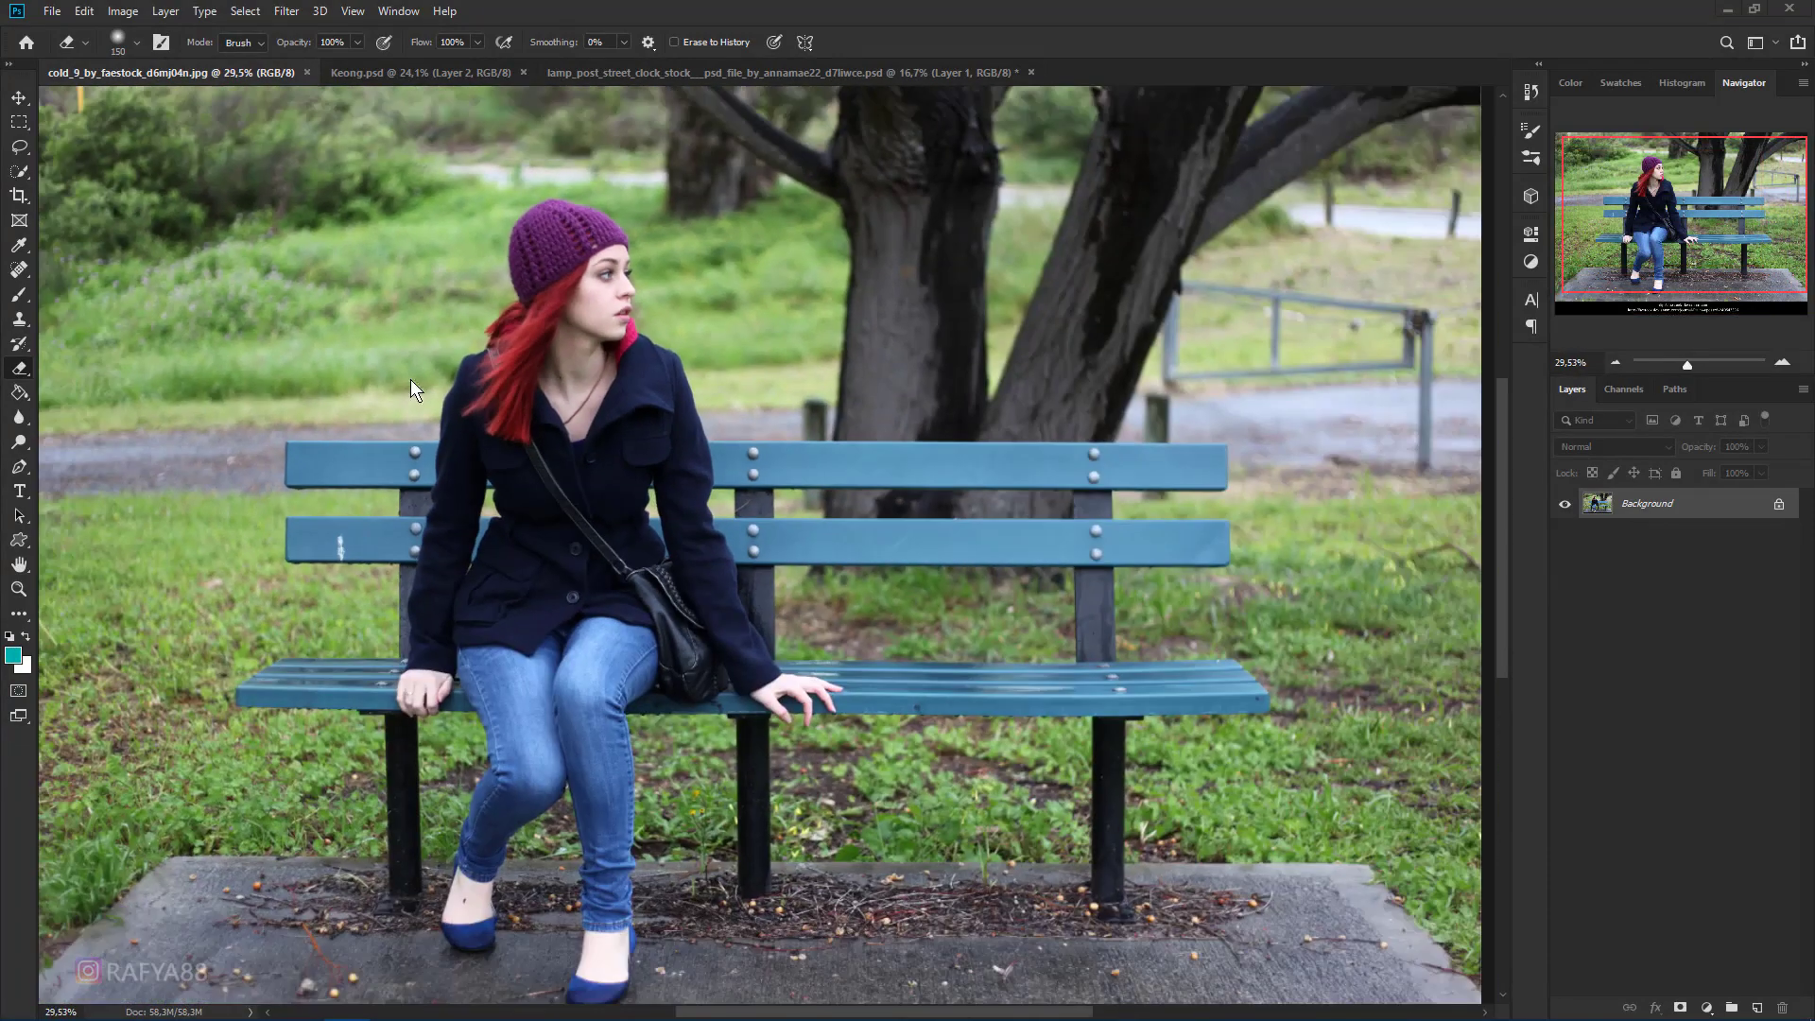
click(284, 12)
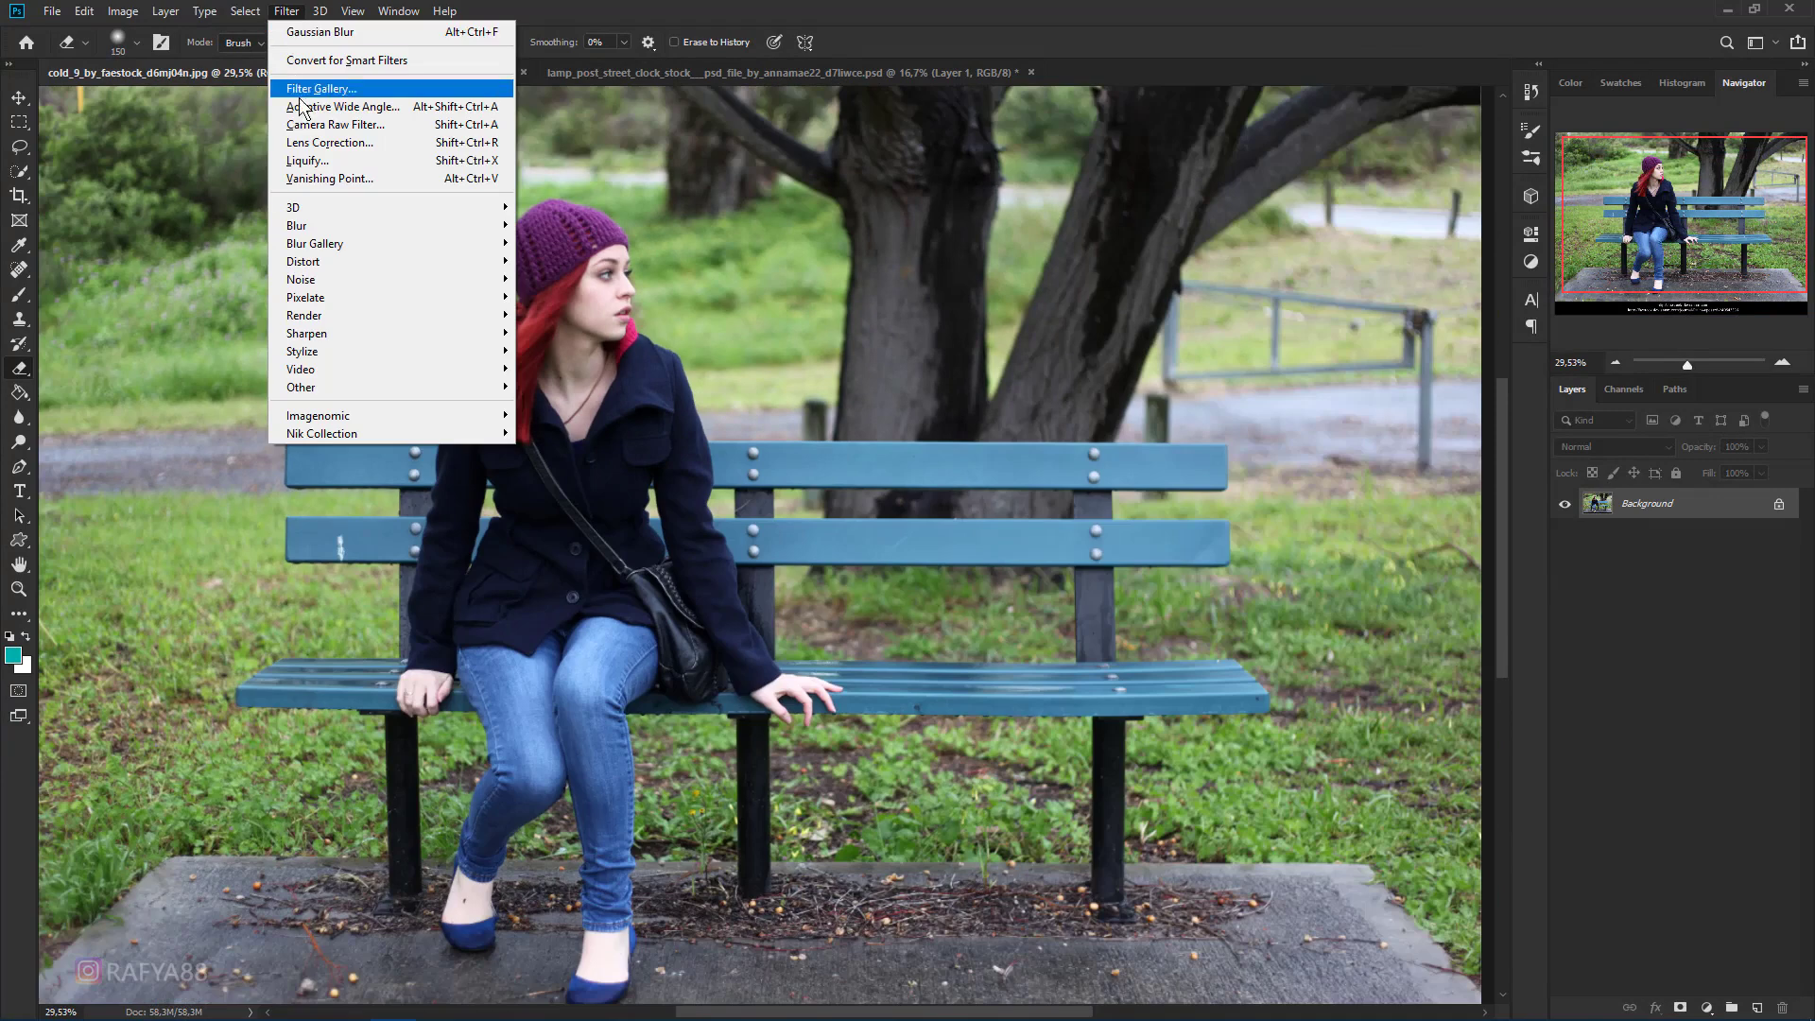
click(382, 124)
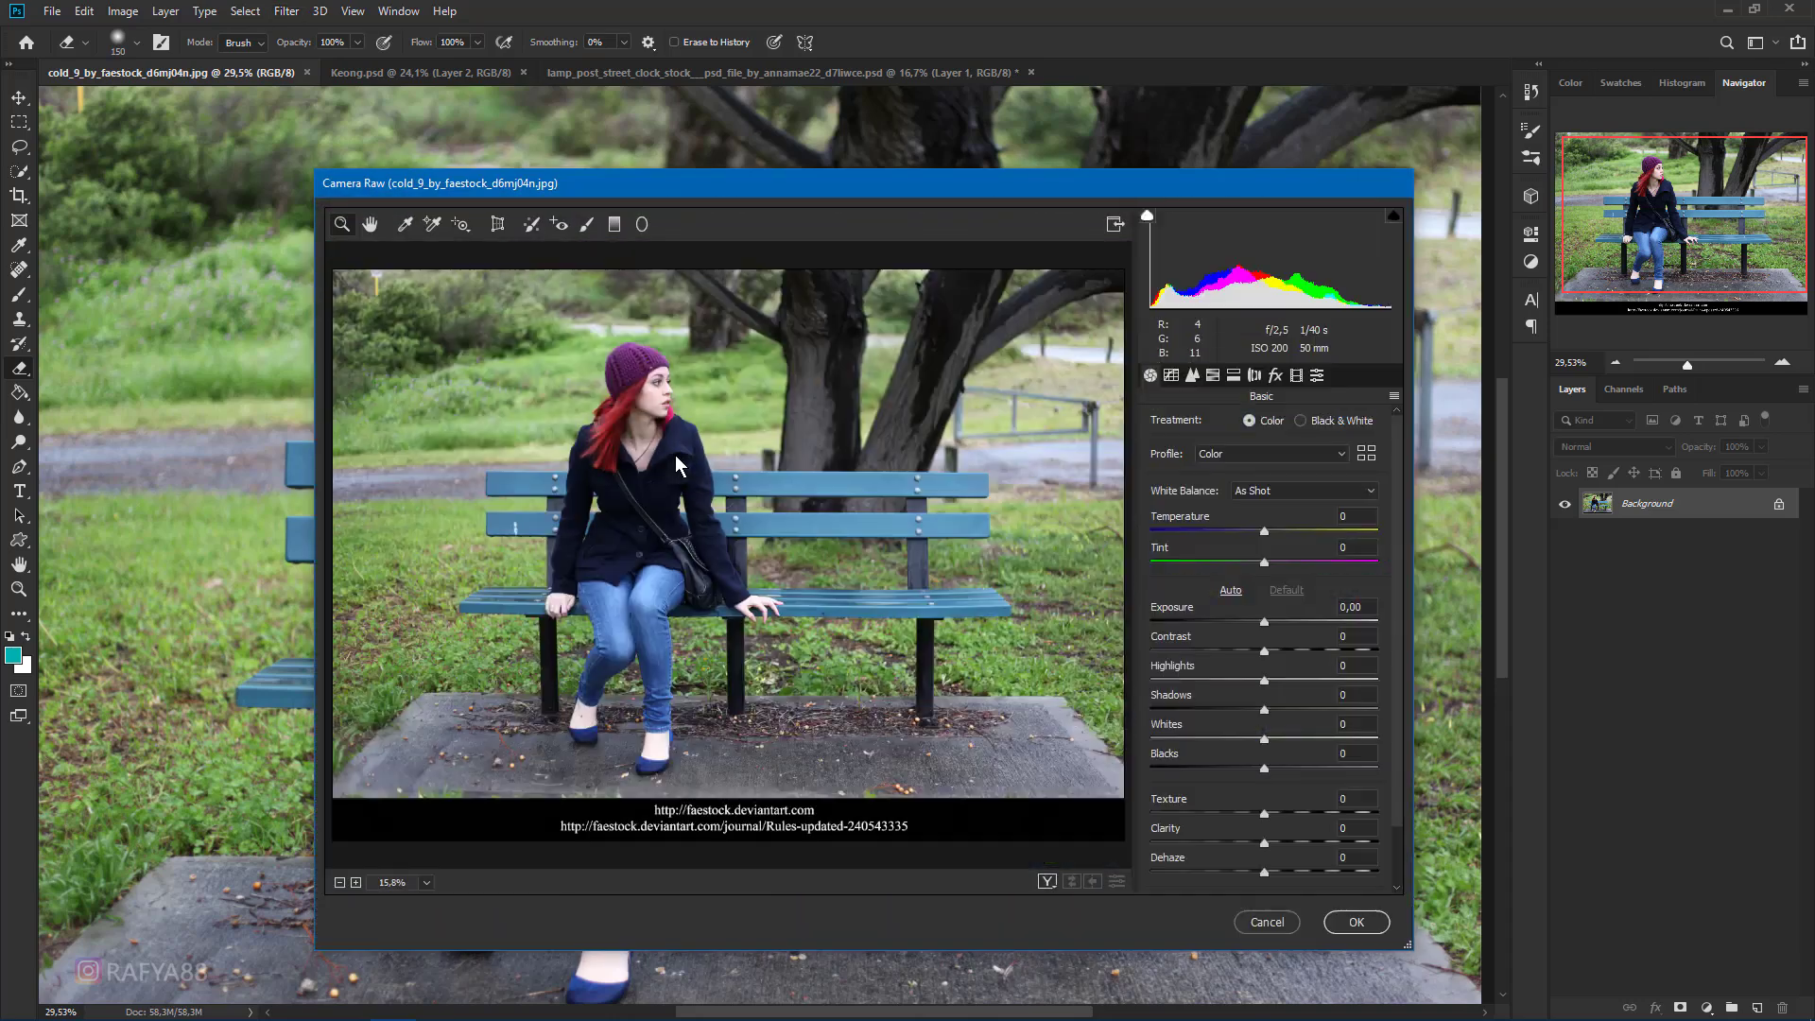
drag(594, 170, 593, 53)
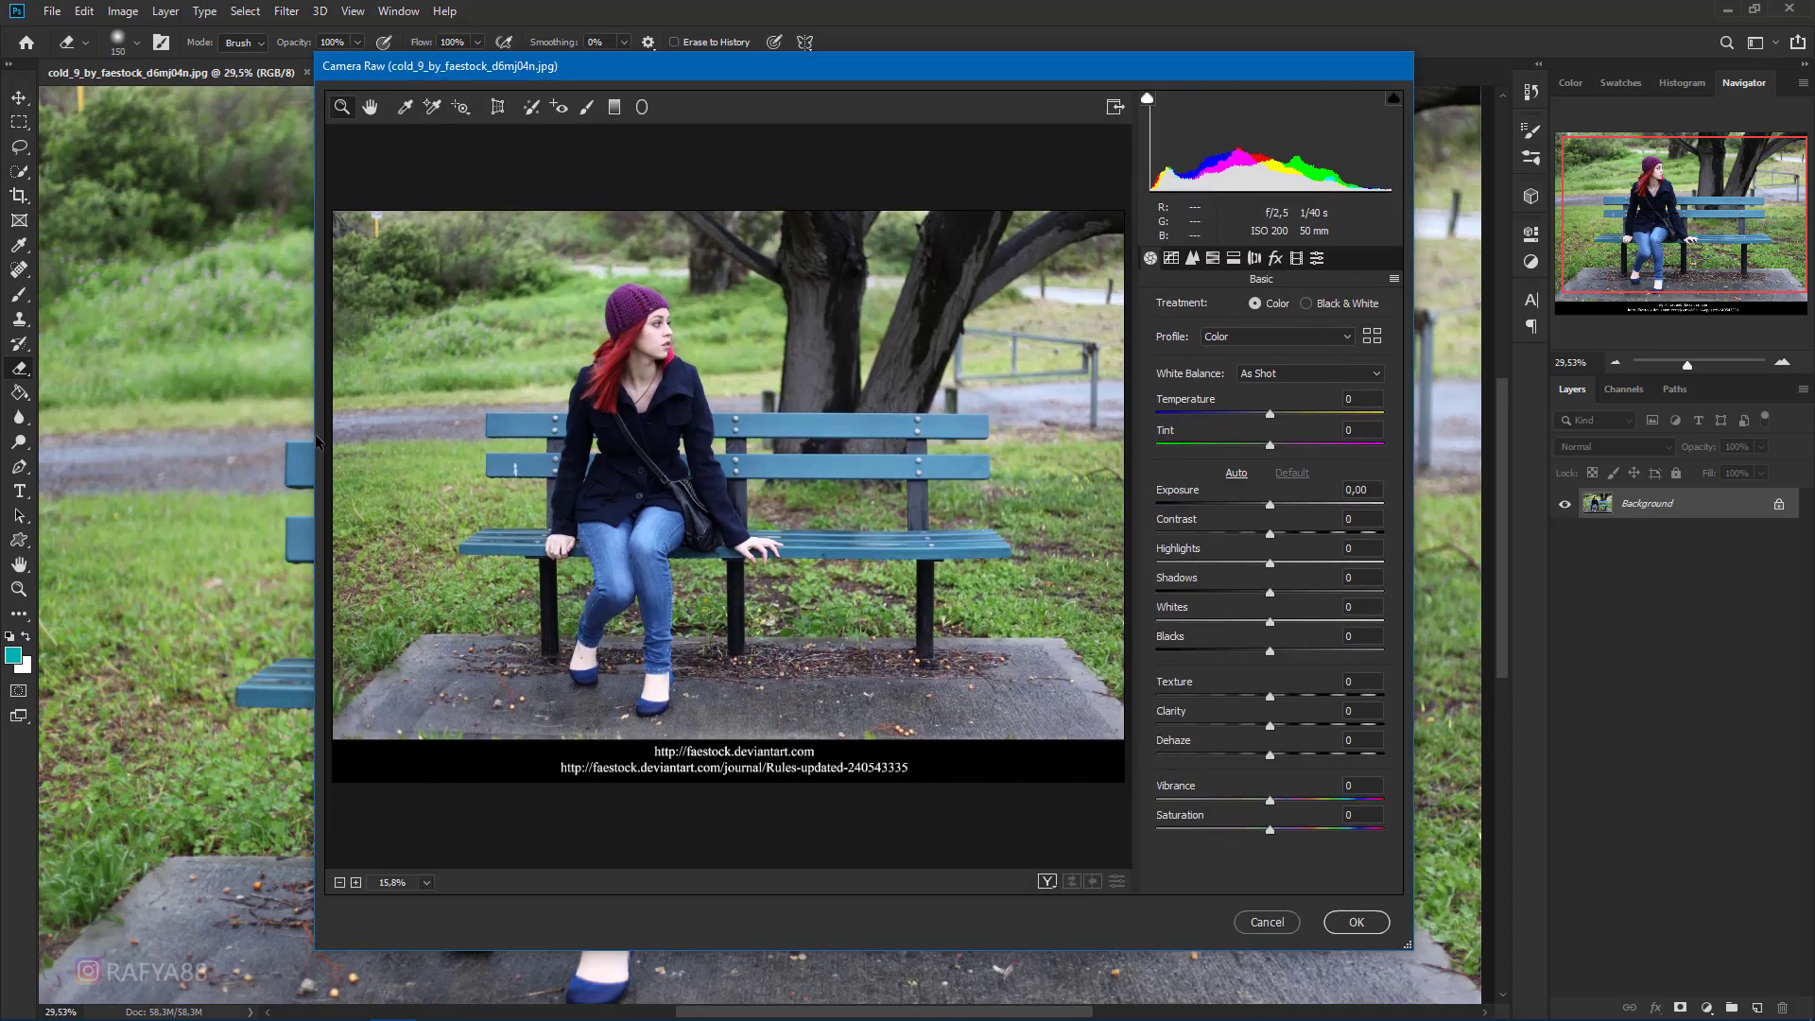
drag(311, 435, 122, 436)
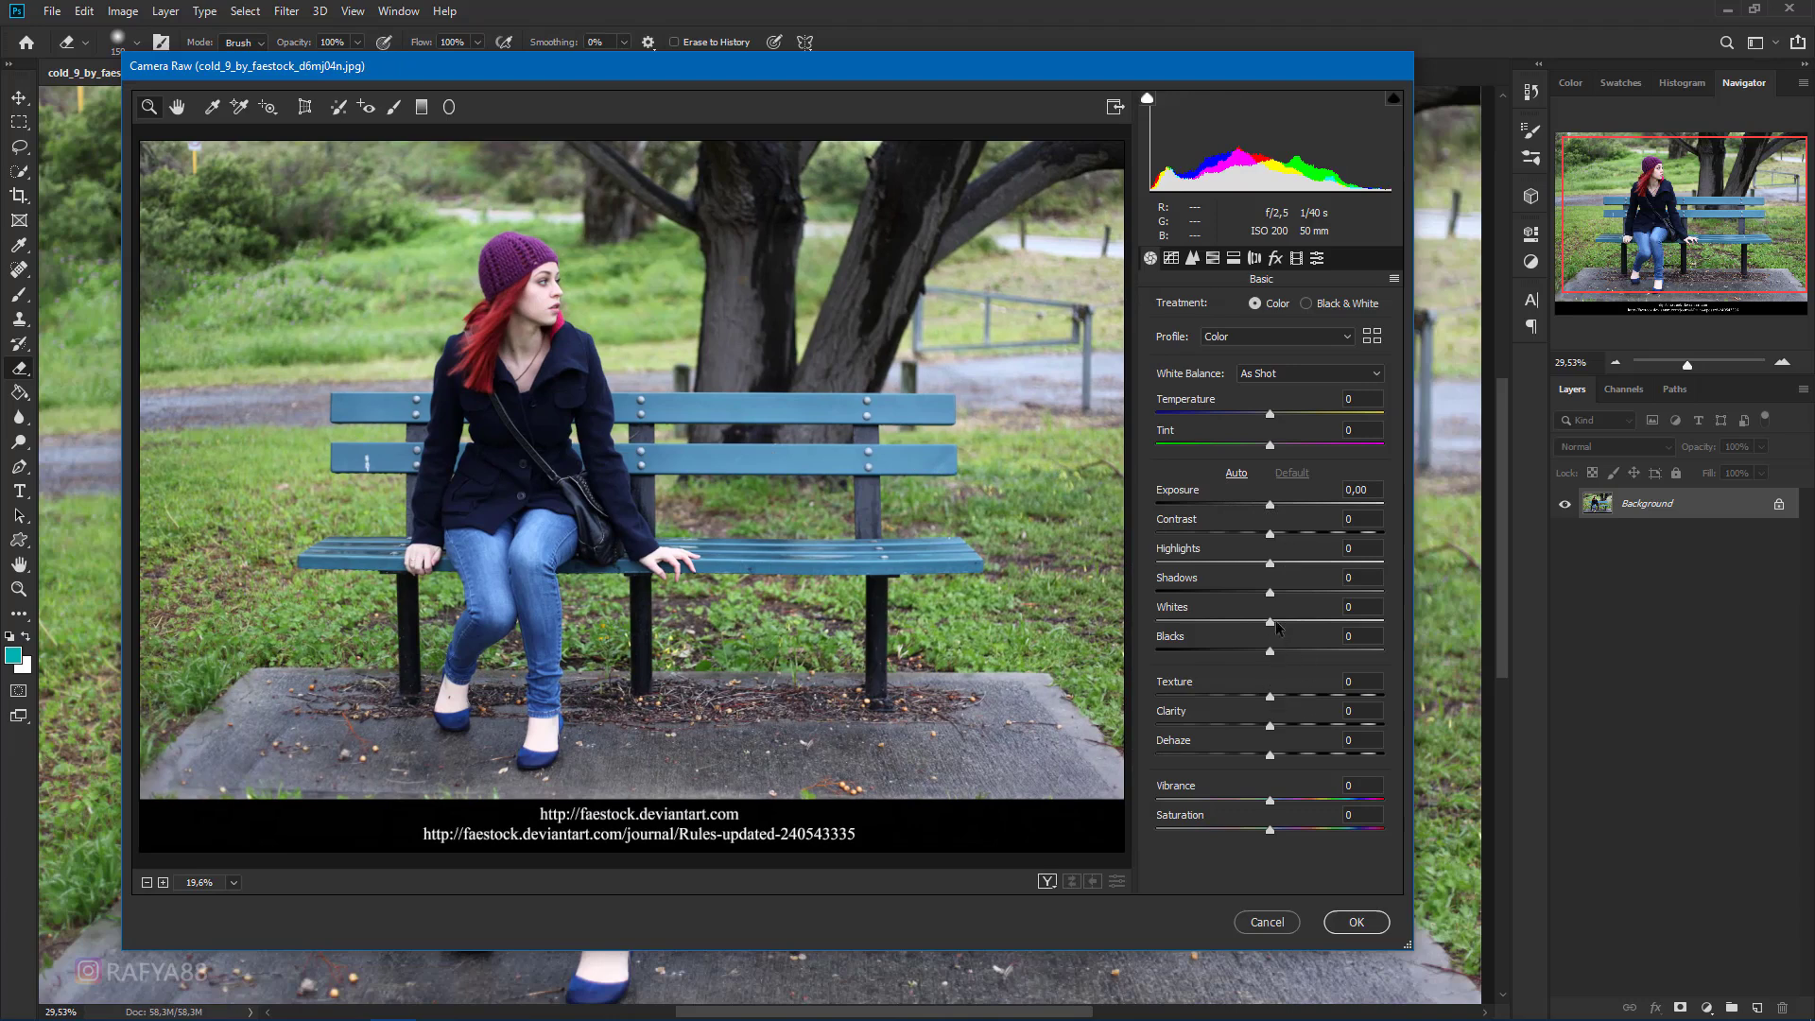
- Set Whites to -92, Highlights to -38, Shadows to +28, Texture to +29 and Clarity to +19, and apply the filter
drag(1270, 622, 1193, 623)
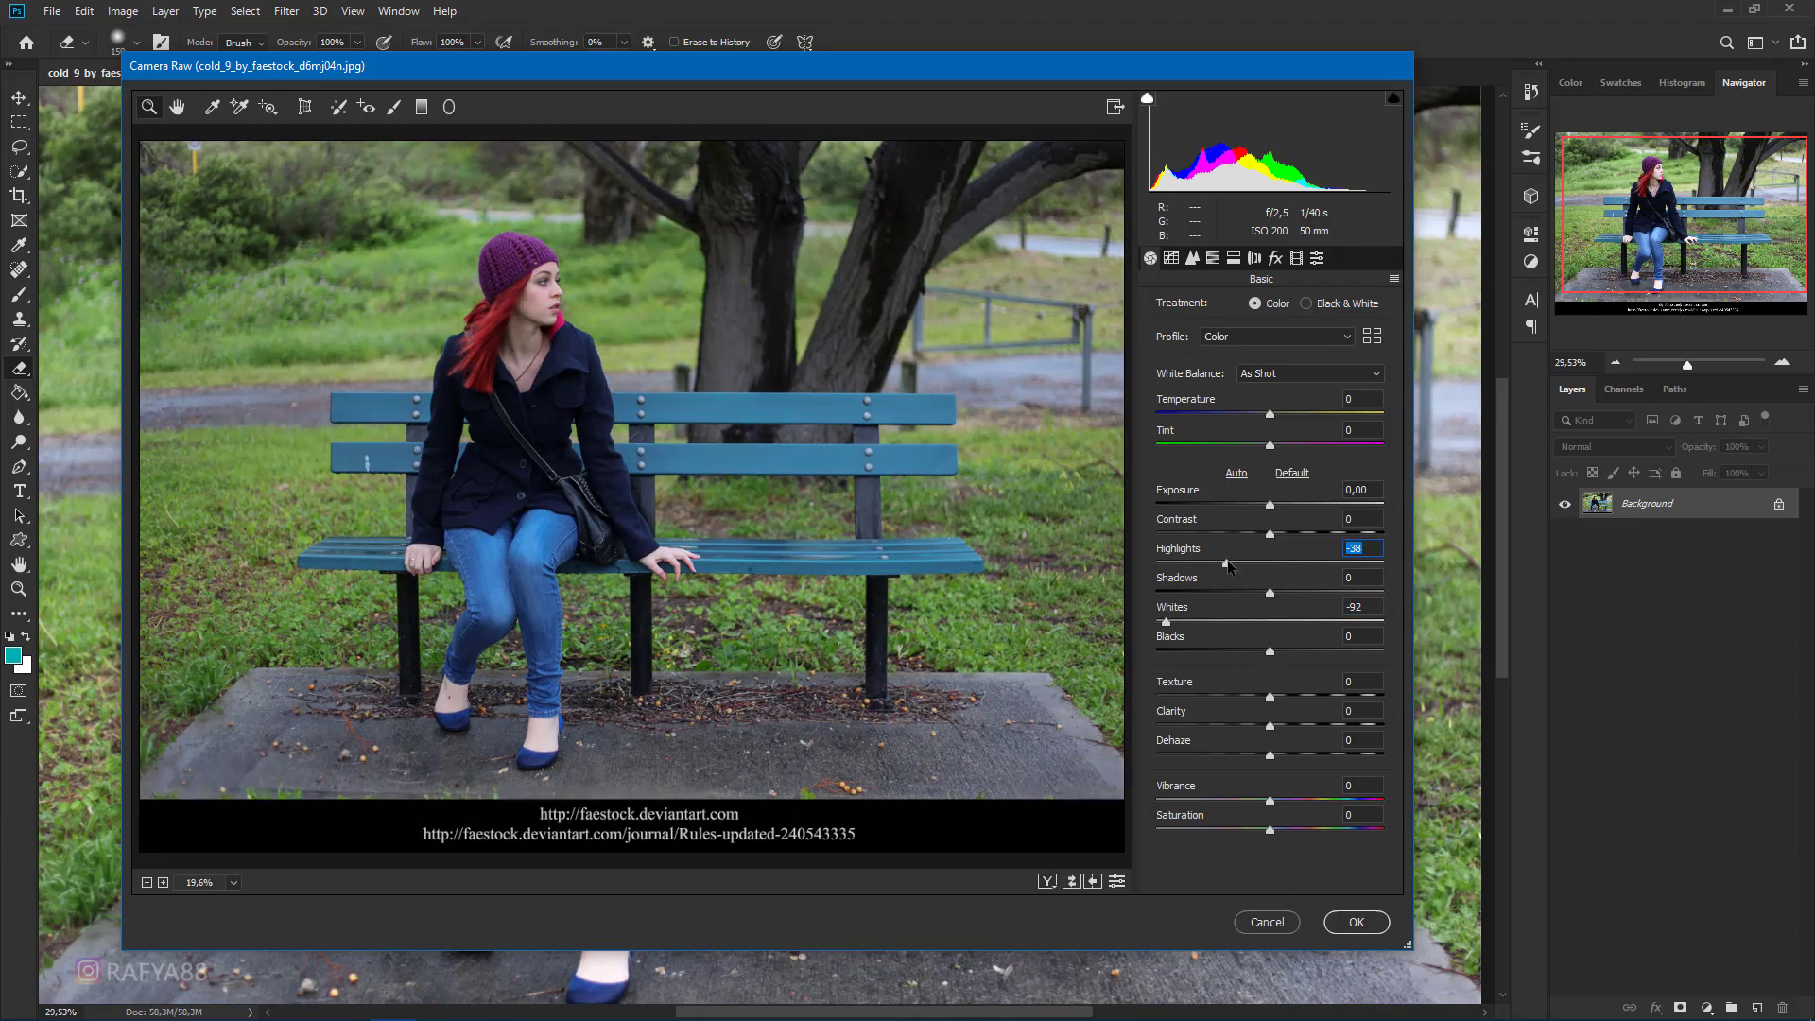
drag(1271, 593, 1306, 600)
drag(1270, 697, 1303, 730)
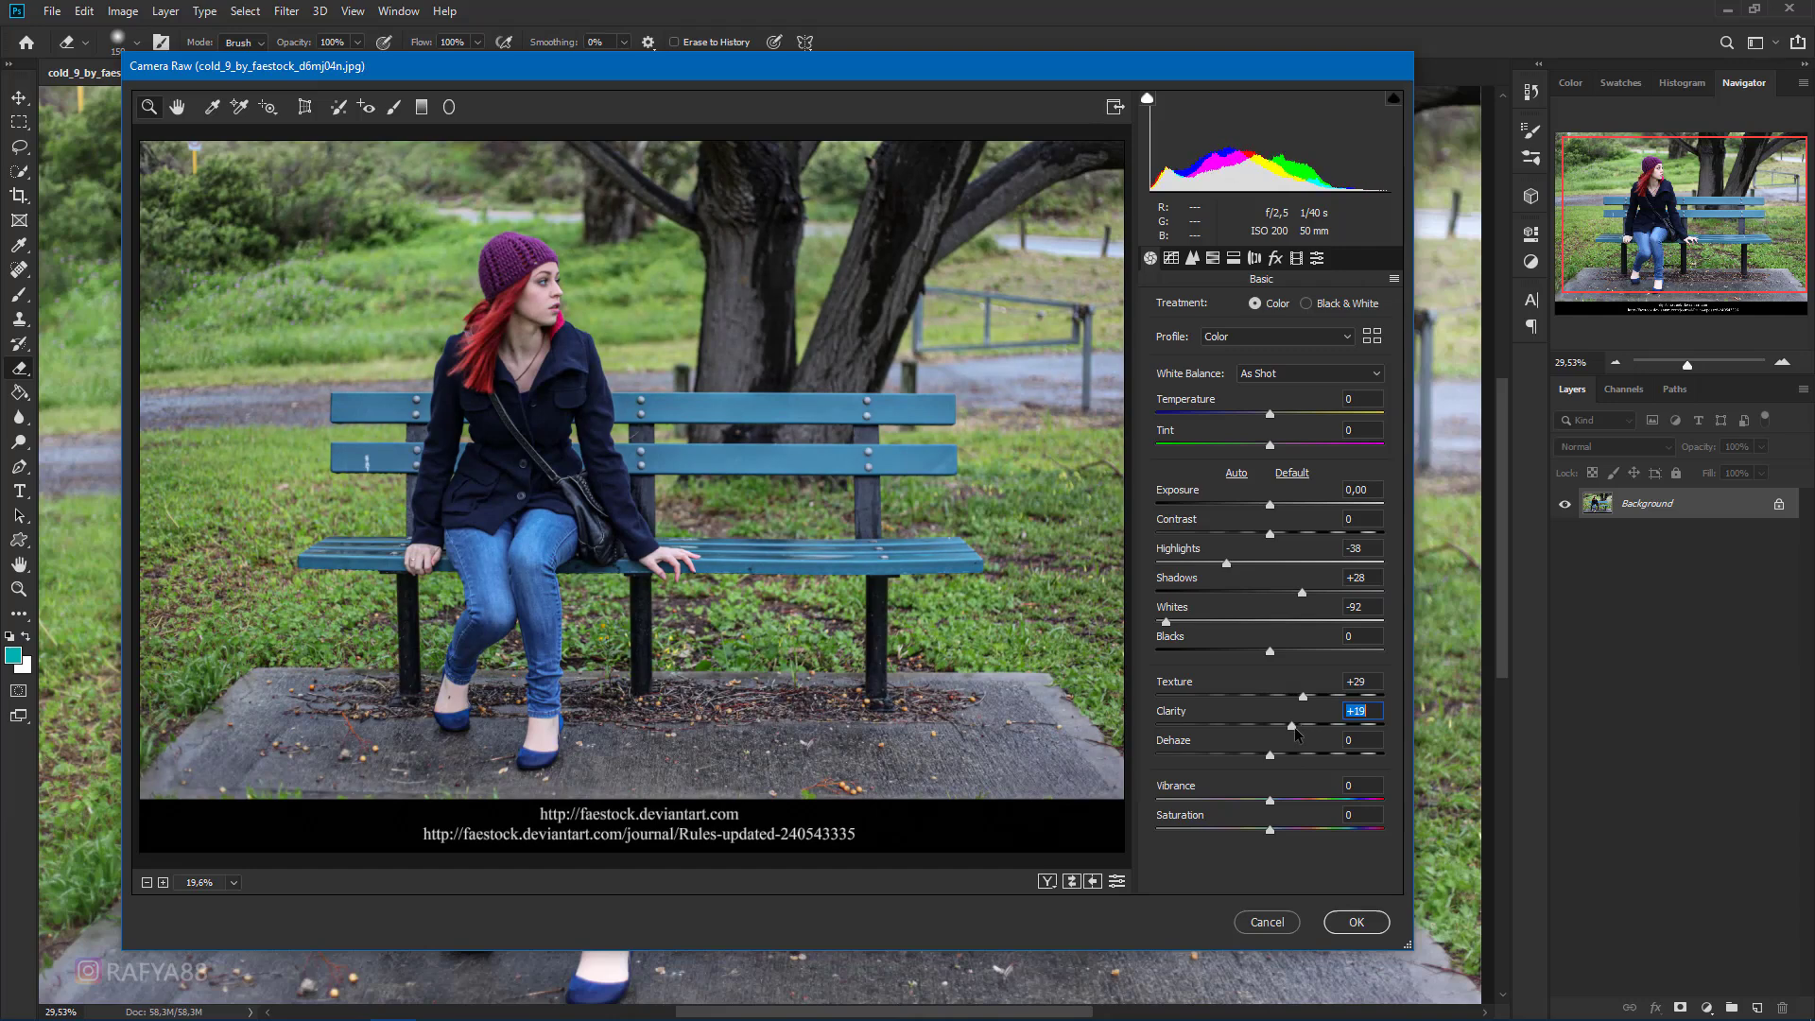
click(1352, 931)
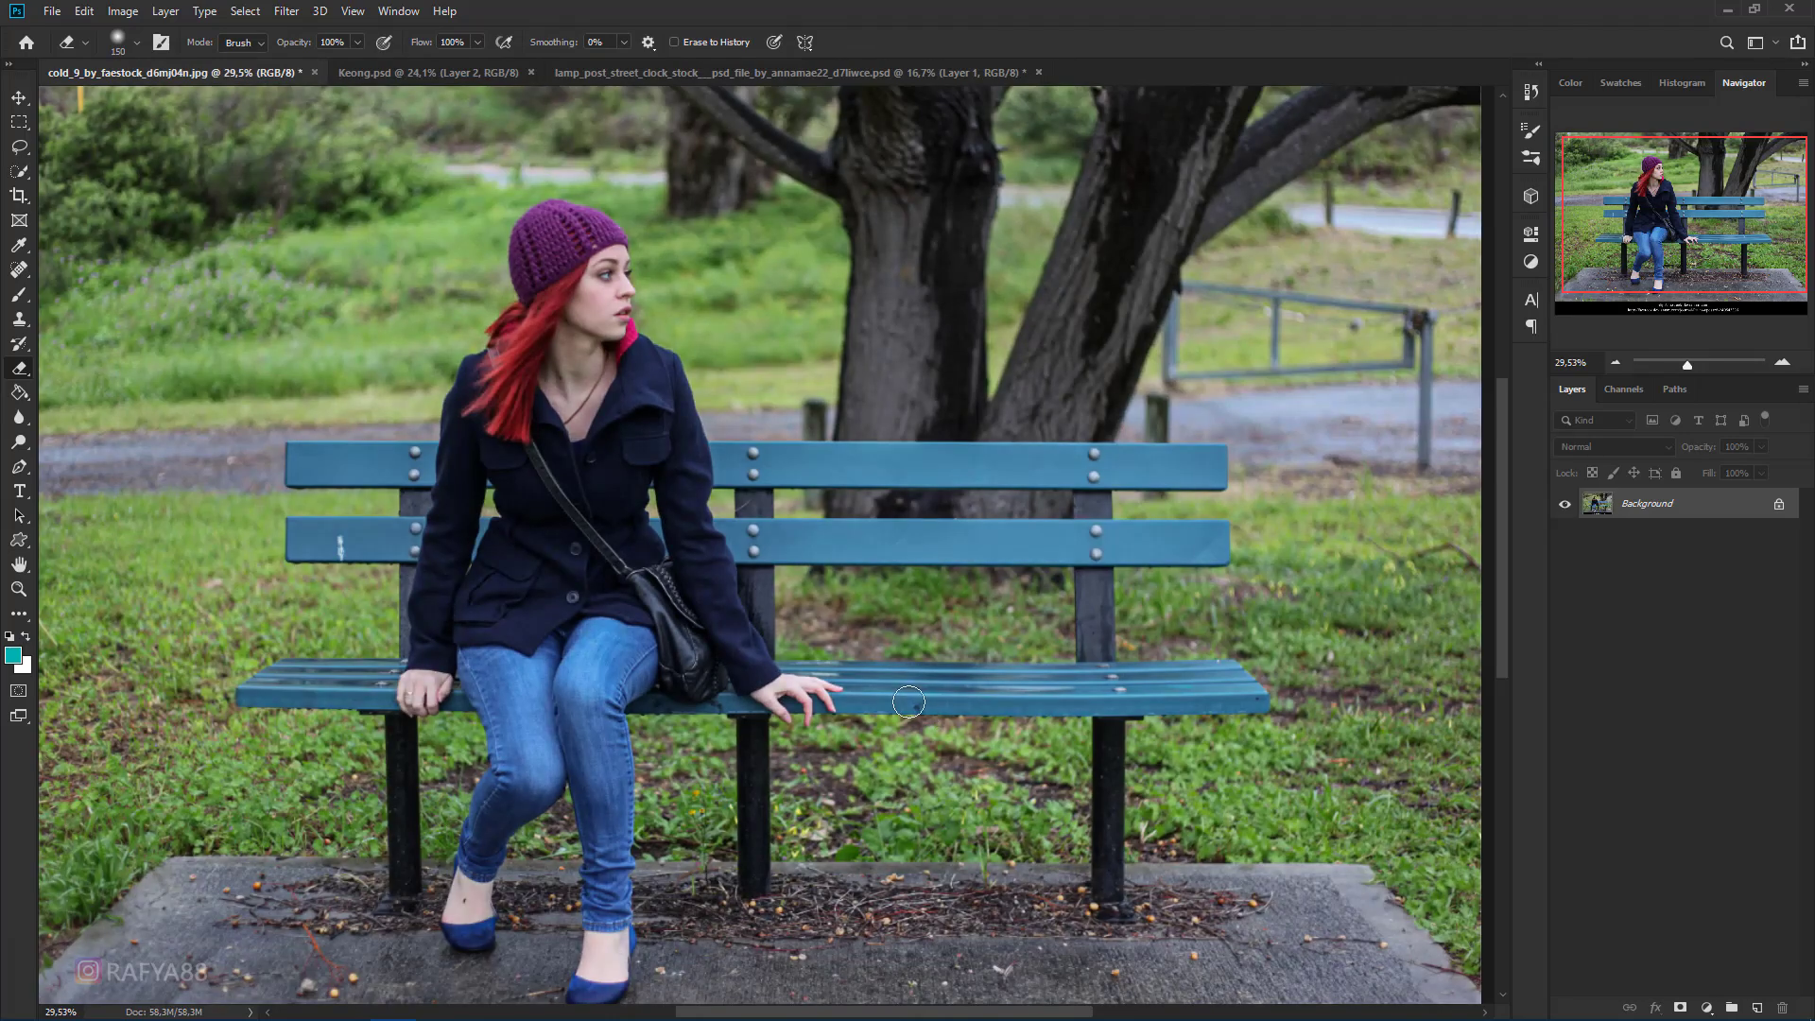
- Select the woman's purple knitted hat with the Quick Selection tool
scroll(882, 690, up, 1)
click(18, 173)
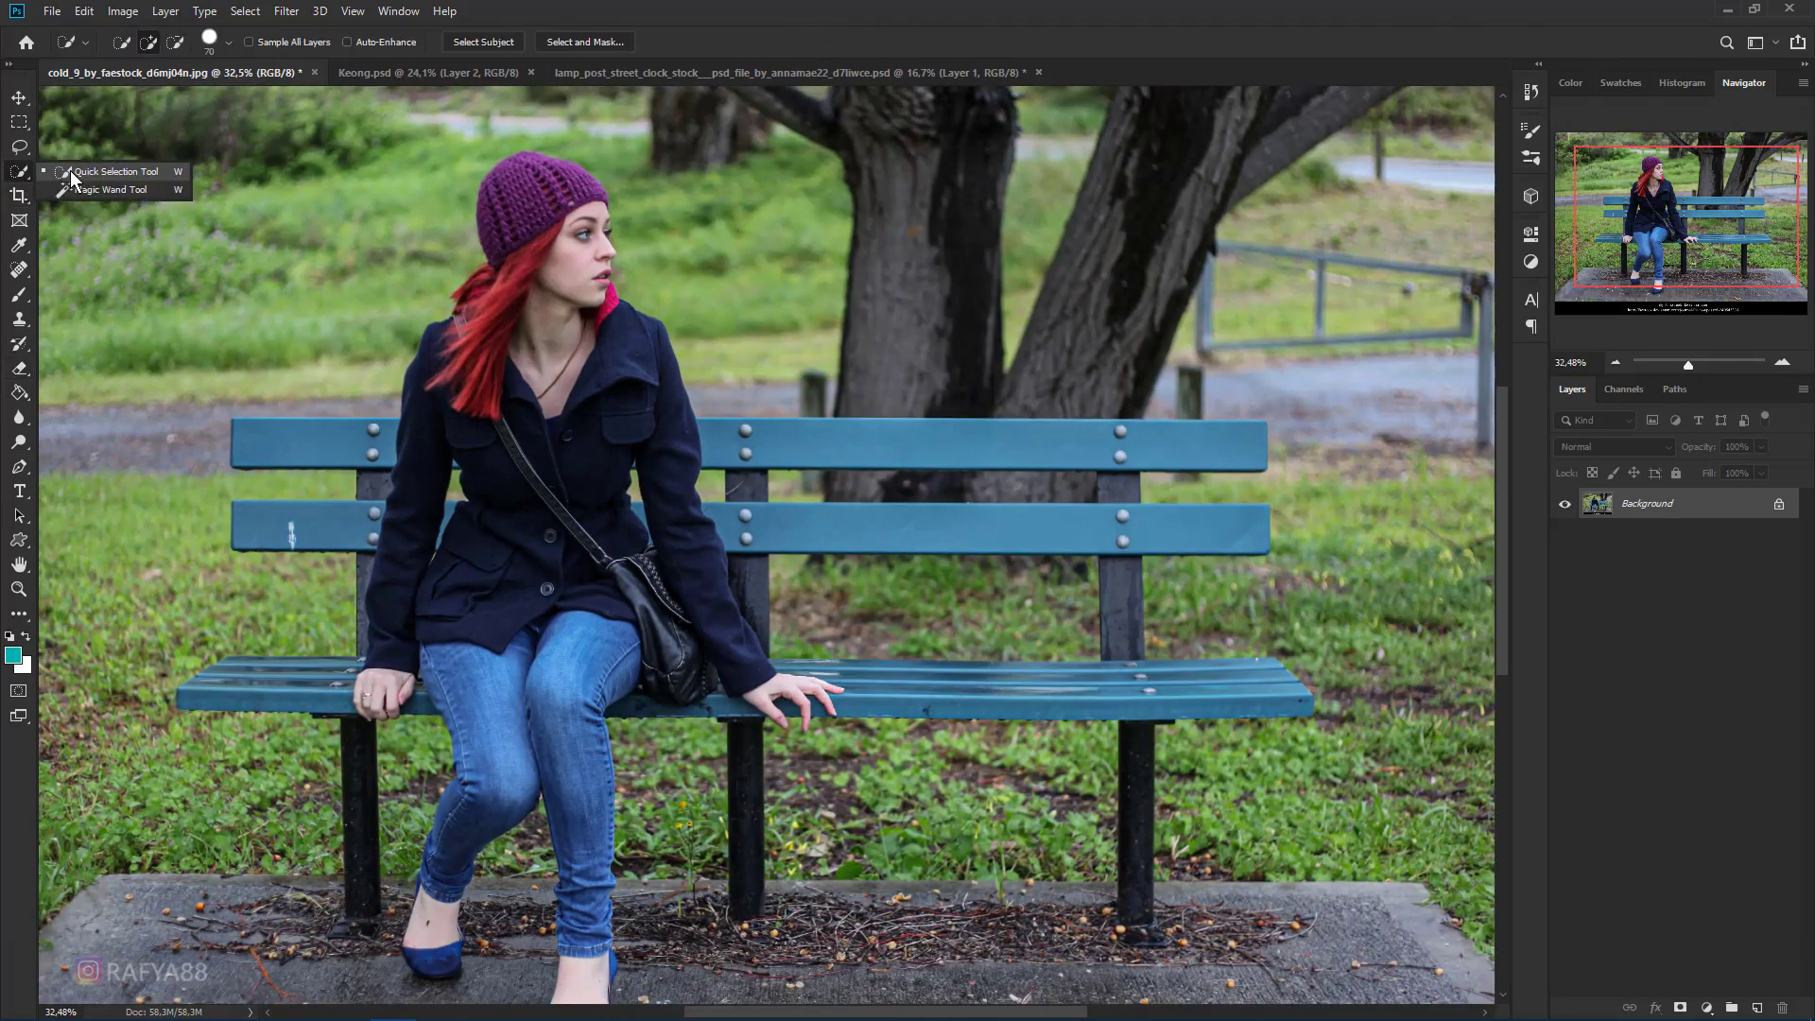
mouse_move(540, 179)
mouse_down()
mouse_move(559, 227)
mouse_move(628, 179)
mouse_move(640, 222)
mouse_up()
scroll(581, 189, up, 5)
scroll(595, 172, up, 1)
- Extend the selection over the woman's face and refine its edge around the eyes and nose with a small brush
key(bracketleft)
key(bracketleft)
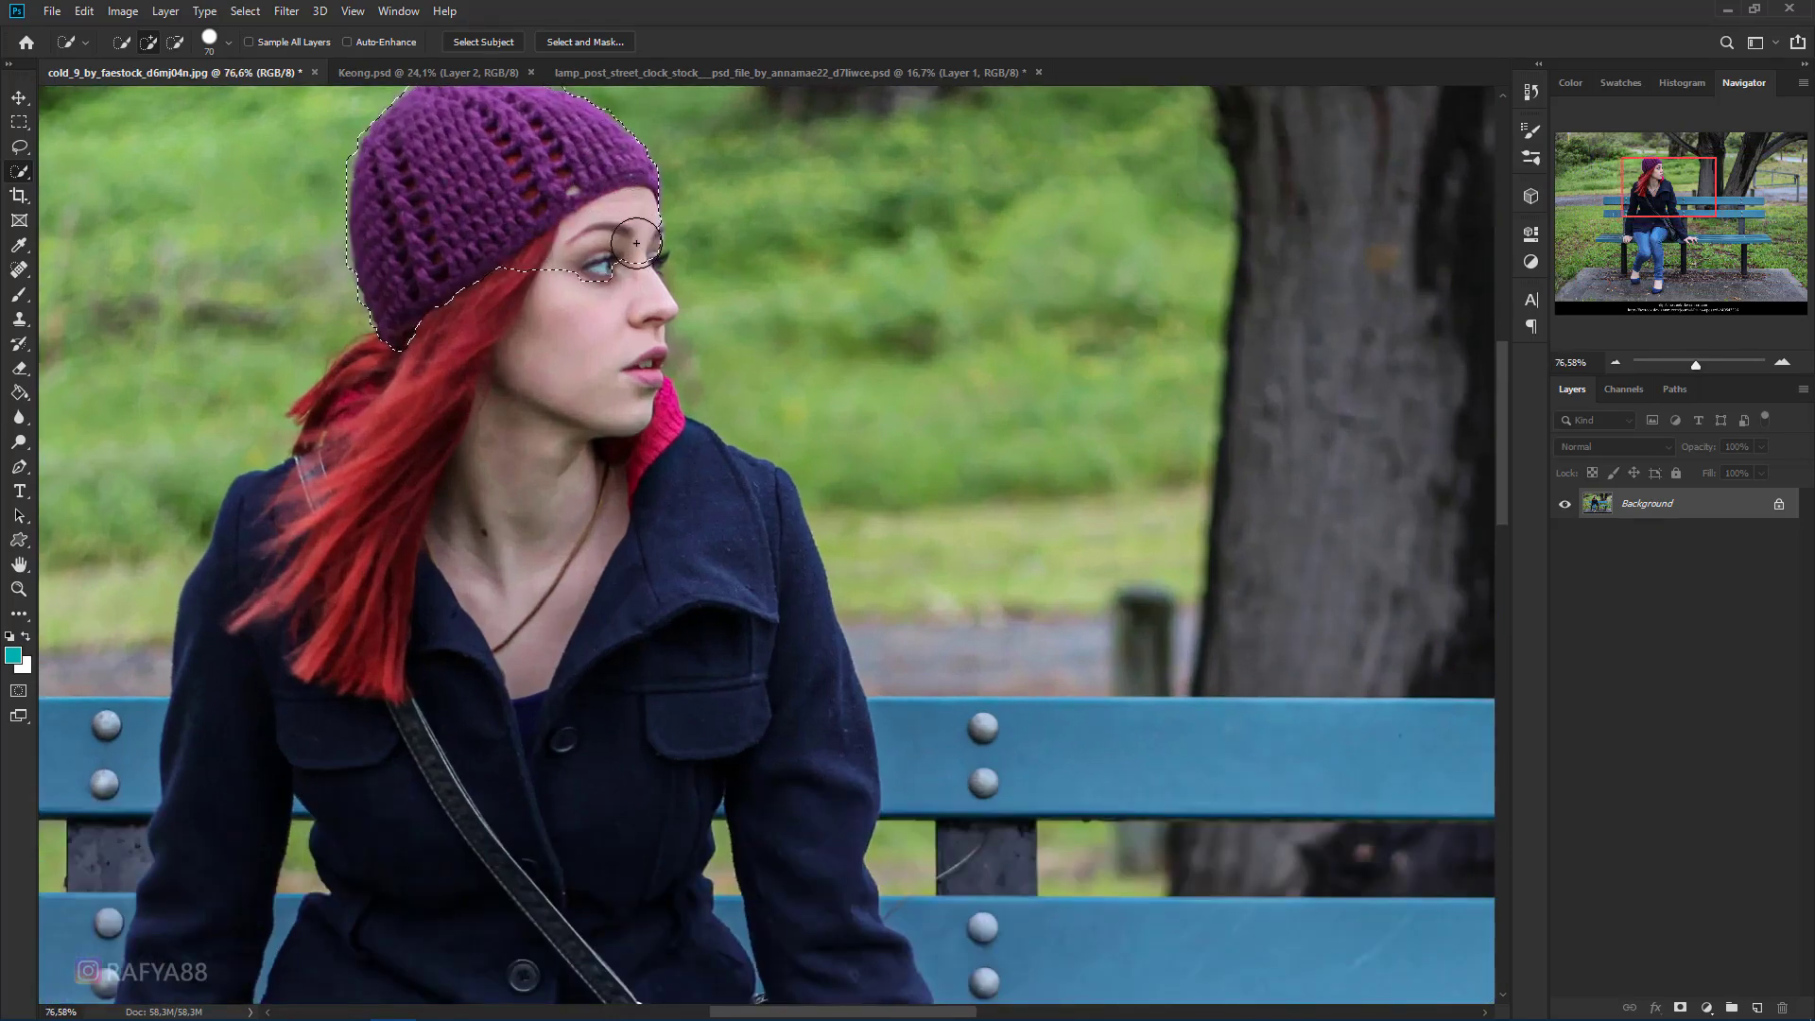
scroll(632, 264, up, 5)
drag(639, 287, 676, 333)
key(bracketleft)
key(bracketleft)
key(bracketleft)
key(bracketleft)
key(bracketleft)
key(bracketleft)
drag(685, 254, 675, 265)
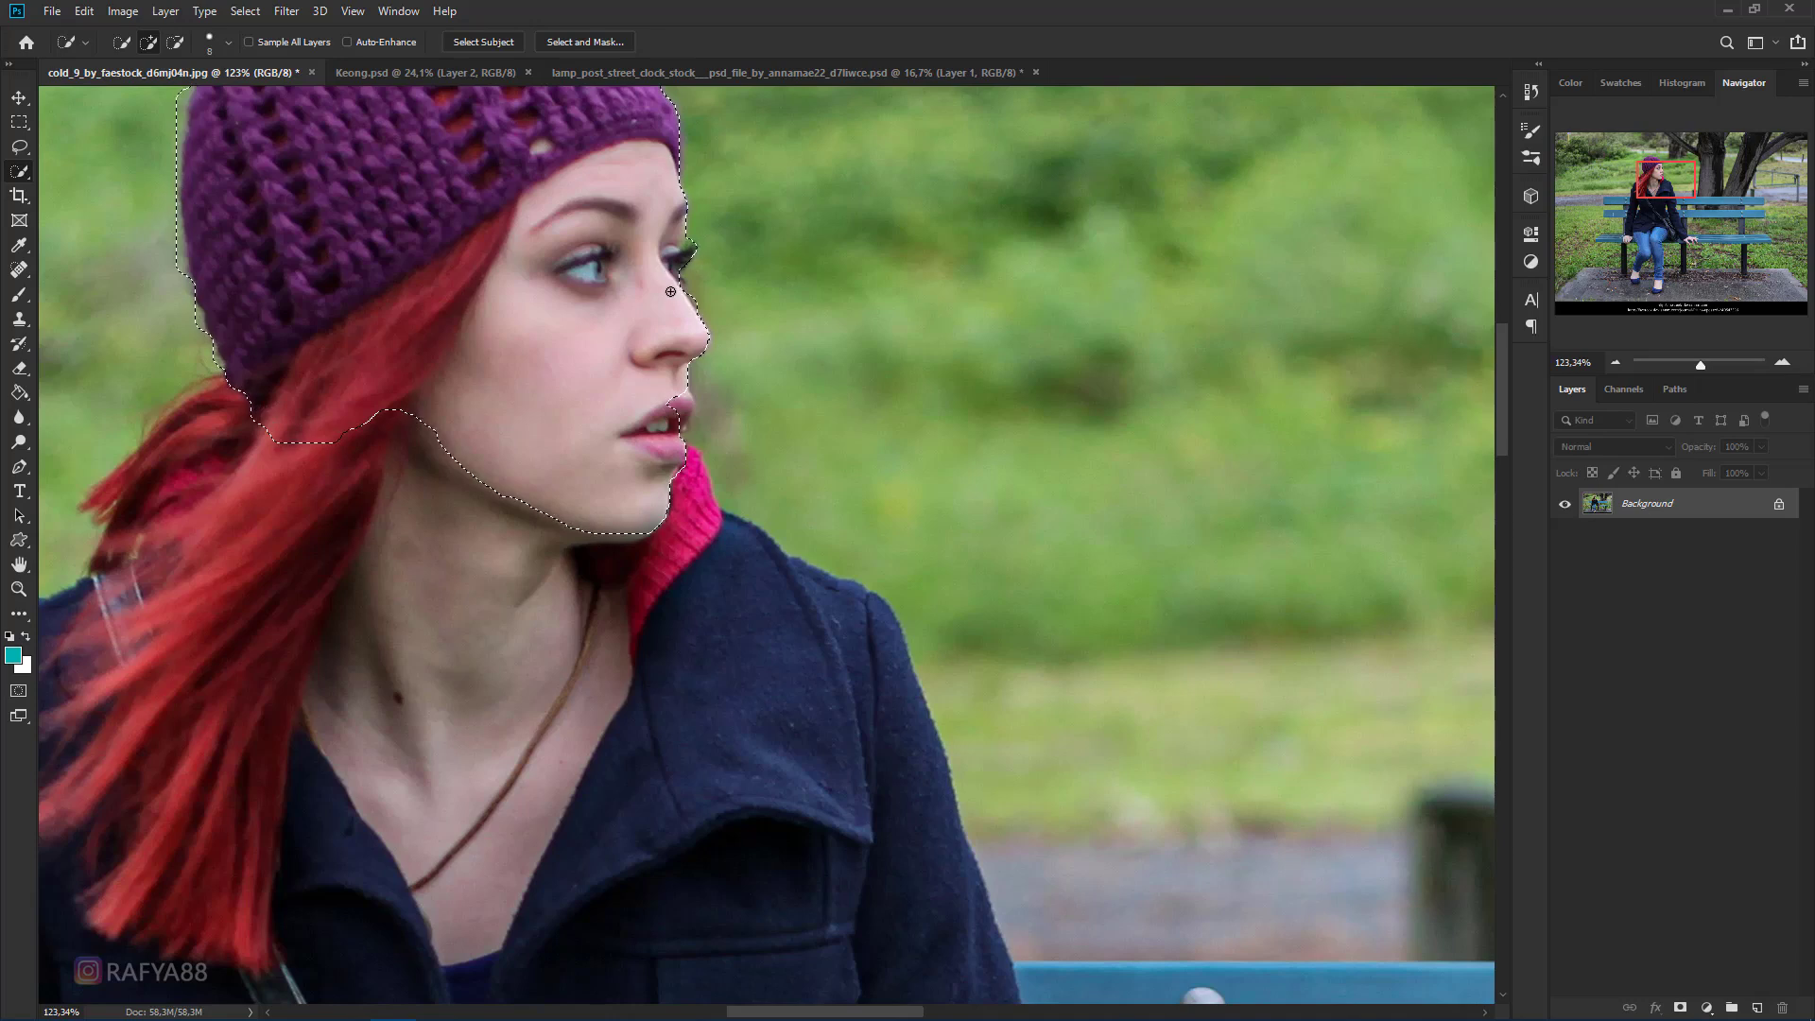
key(alt)
scroll(626, 329, down, 2)
- Add the lips, collar, neck, red hair and coat shoulders to the selection with a 20 px brush
key(bracketright)
key(bracketright)
key(bracketright)
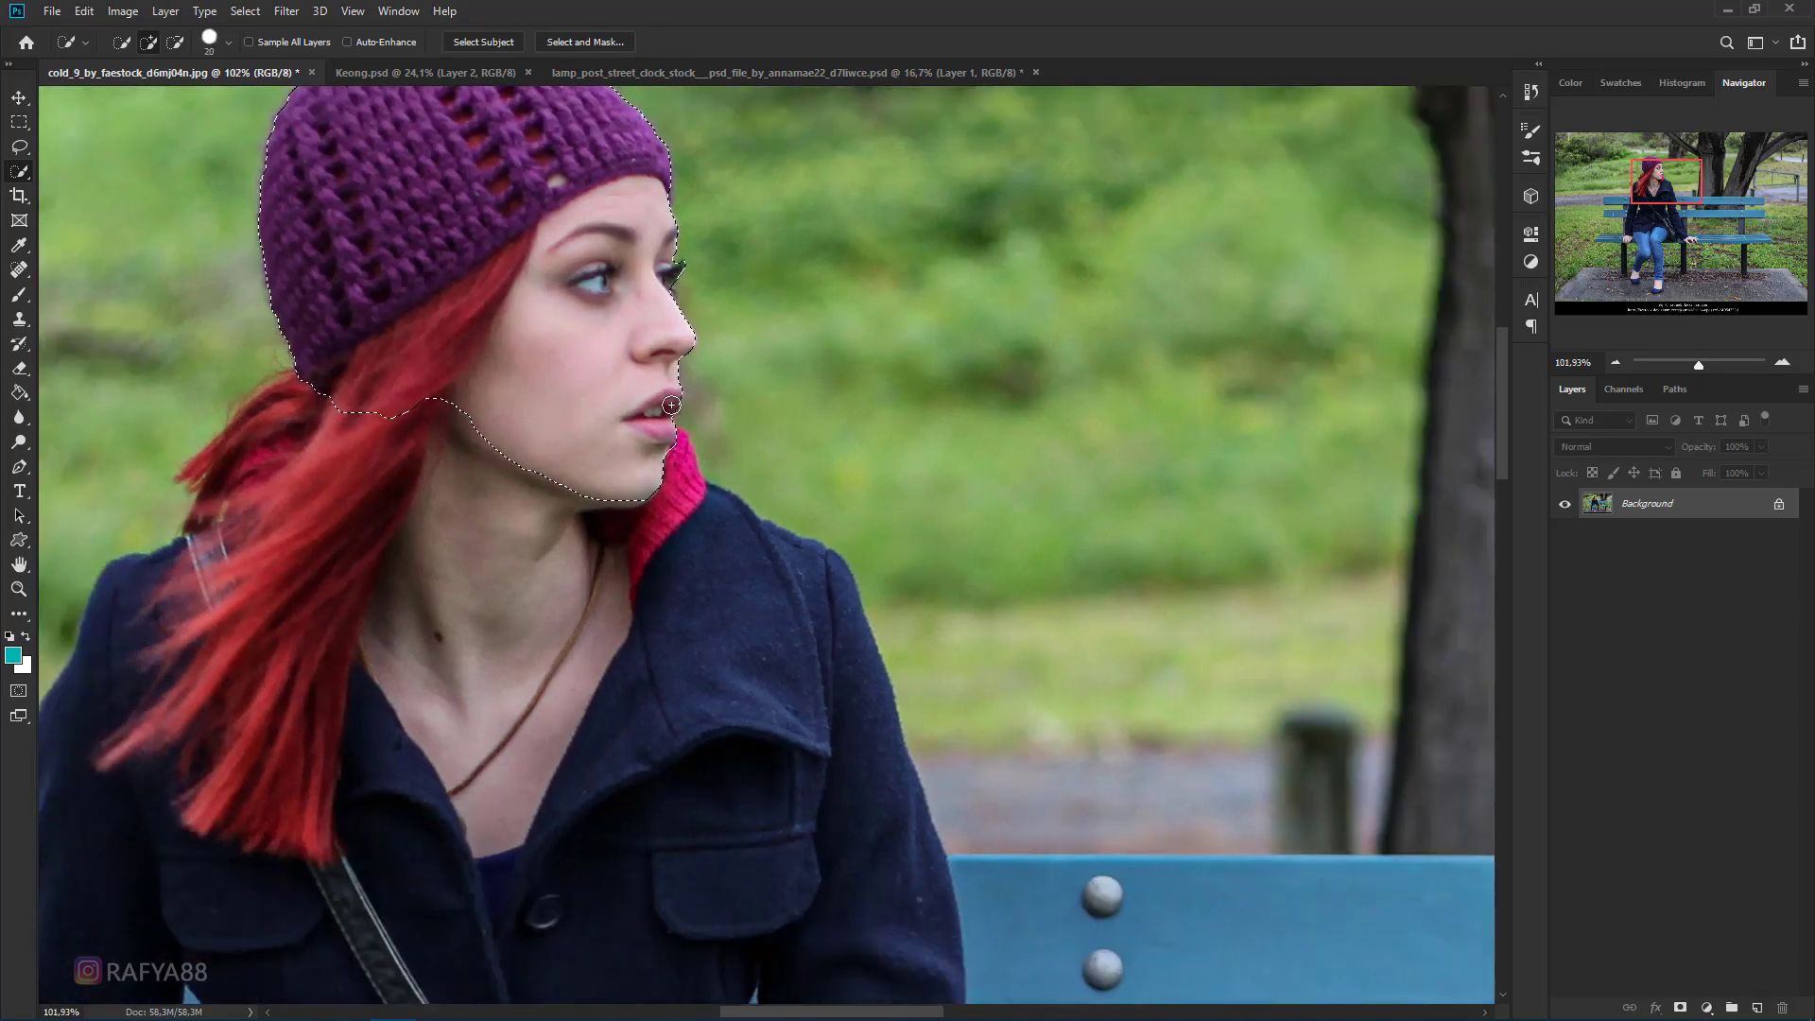
drag(666, 416, 676, 460)
mouse_move(716, 541)
mouse_down()
mouse_move(782, 598)
mouse_move(721, 568)
mouse_up()
scroll(723, 558, down, 2)
mouse_move(422, 456)
mouse_down()
mouse_move(353, 510)
mouse_move(330, 604)
mouse_move(310, 567)
mouse_move(378, 596)
mouse_up()
scroll(387, 605, down, 1)
drag(357, 532, 265, 655)
mouse_move(236, 739)
mouse_down()
mouse_move(236, 783)
mouse_move(316, 776)
mouse_up()
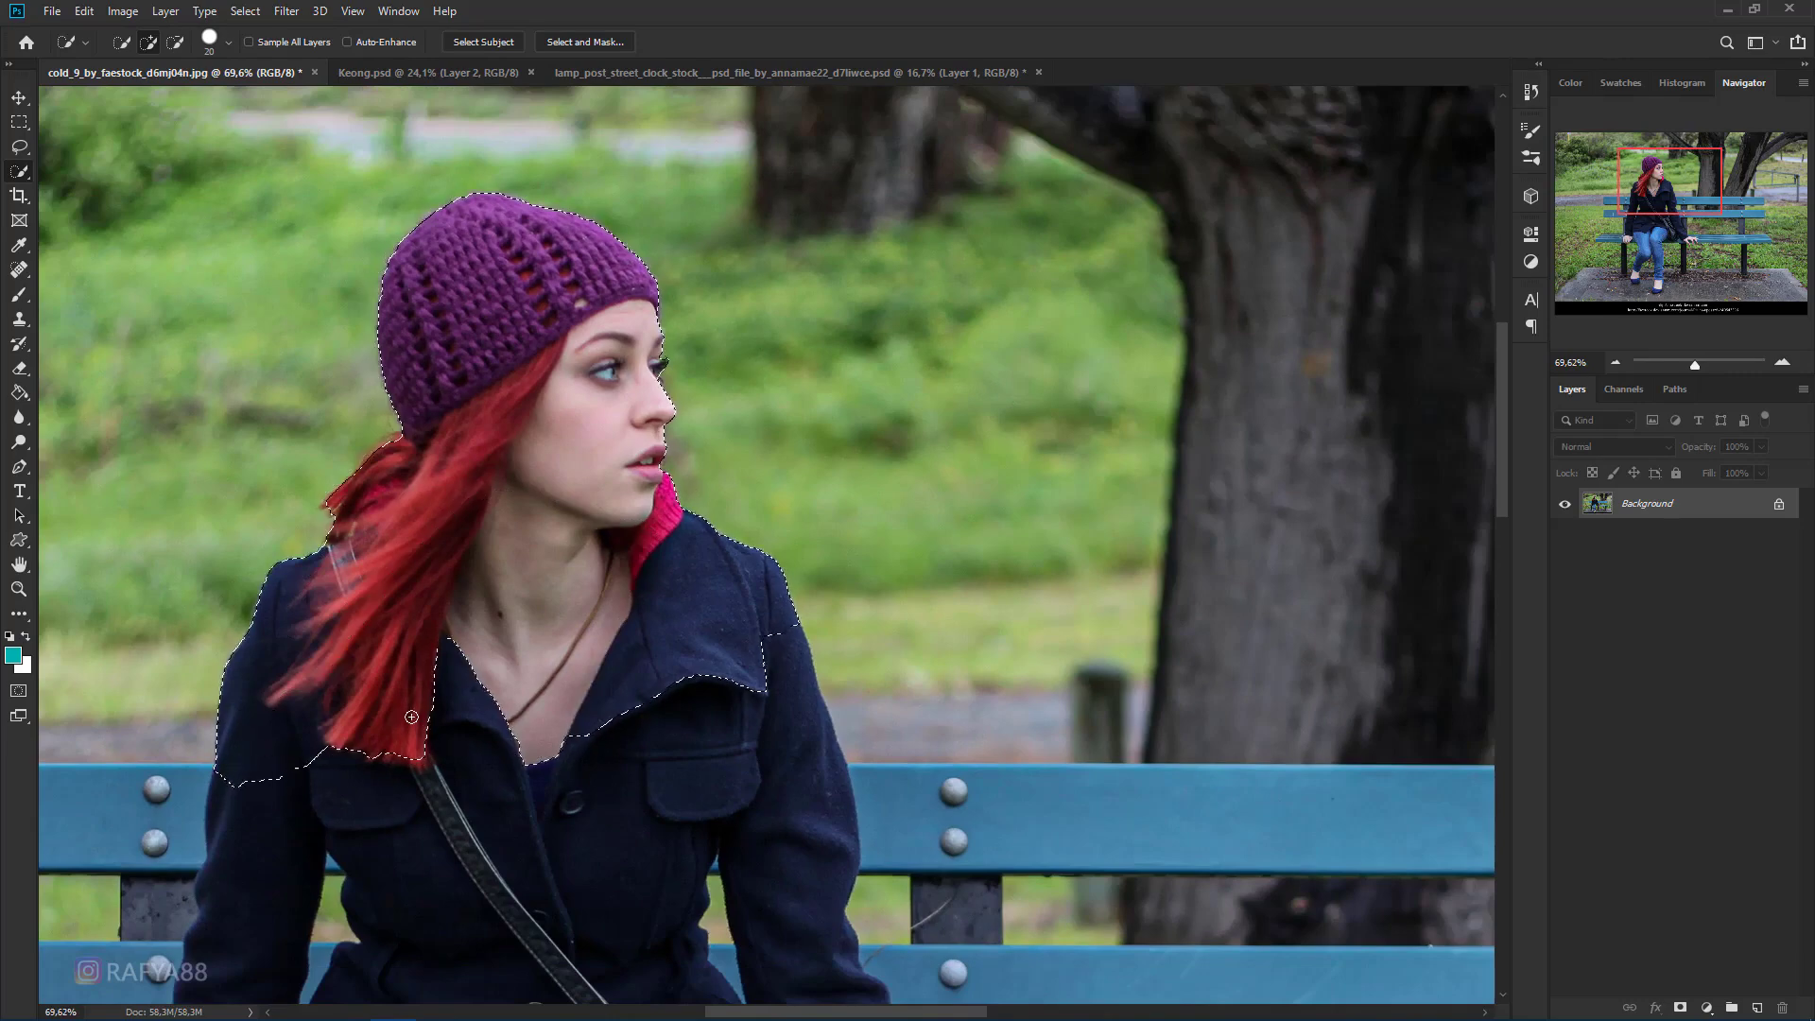
- Add the rest of the coat and the bench's back slats, uprights and seat to the selection, leaving out the background gaps
scroll(420, 548, down, 1)
scroll(906, 761, up, 2)
mouse_move(1047, 736)
mouse_down()
mouse_move(803, 555)
mouse_move(794, 521)
mouse_up()
scroll(794, 521, down, 6)
drag(719, 605, 736, 622)
drag(567, 618, 568, 627)
alt+click(327, 611)
mouse_move(227, 605)
mouse_down()
mouse_move(417, 602)
mouse_move(365, 671)
mouse_up()
drag(797, 637, 600, 605)
drag(1207, 695, 1208, 776)
mouse_move(1114, 697)
mouse_down()
mouse_move(1114, 672)
mouse_move(1347, 471)
mouse_up()
- Add the seat's left end, both jeans legs and both blue shoes to the selection
drag(401, 615, 241, 620)
mouse_move(497, 624)
mouse_down()
mouse_move(586, 690)
mouse_move(674, 841)
mouse_up()
drag(675, 849, 726, 712)
mouse_move(568, 820)
mouse_down()
mouse_move(597, 863)
mouse_move(578, 869)
mouse_up()
mouse_move(779, 758)
mouse_down()
mouse_move(781, 832)
mouse_move(814, 849)
mouse_up()
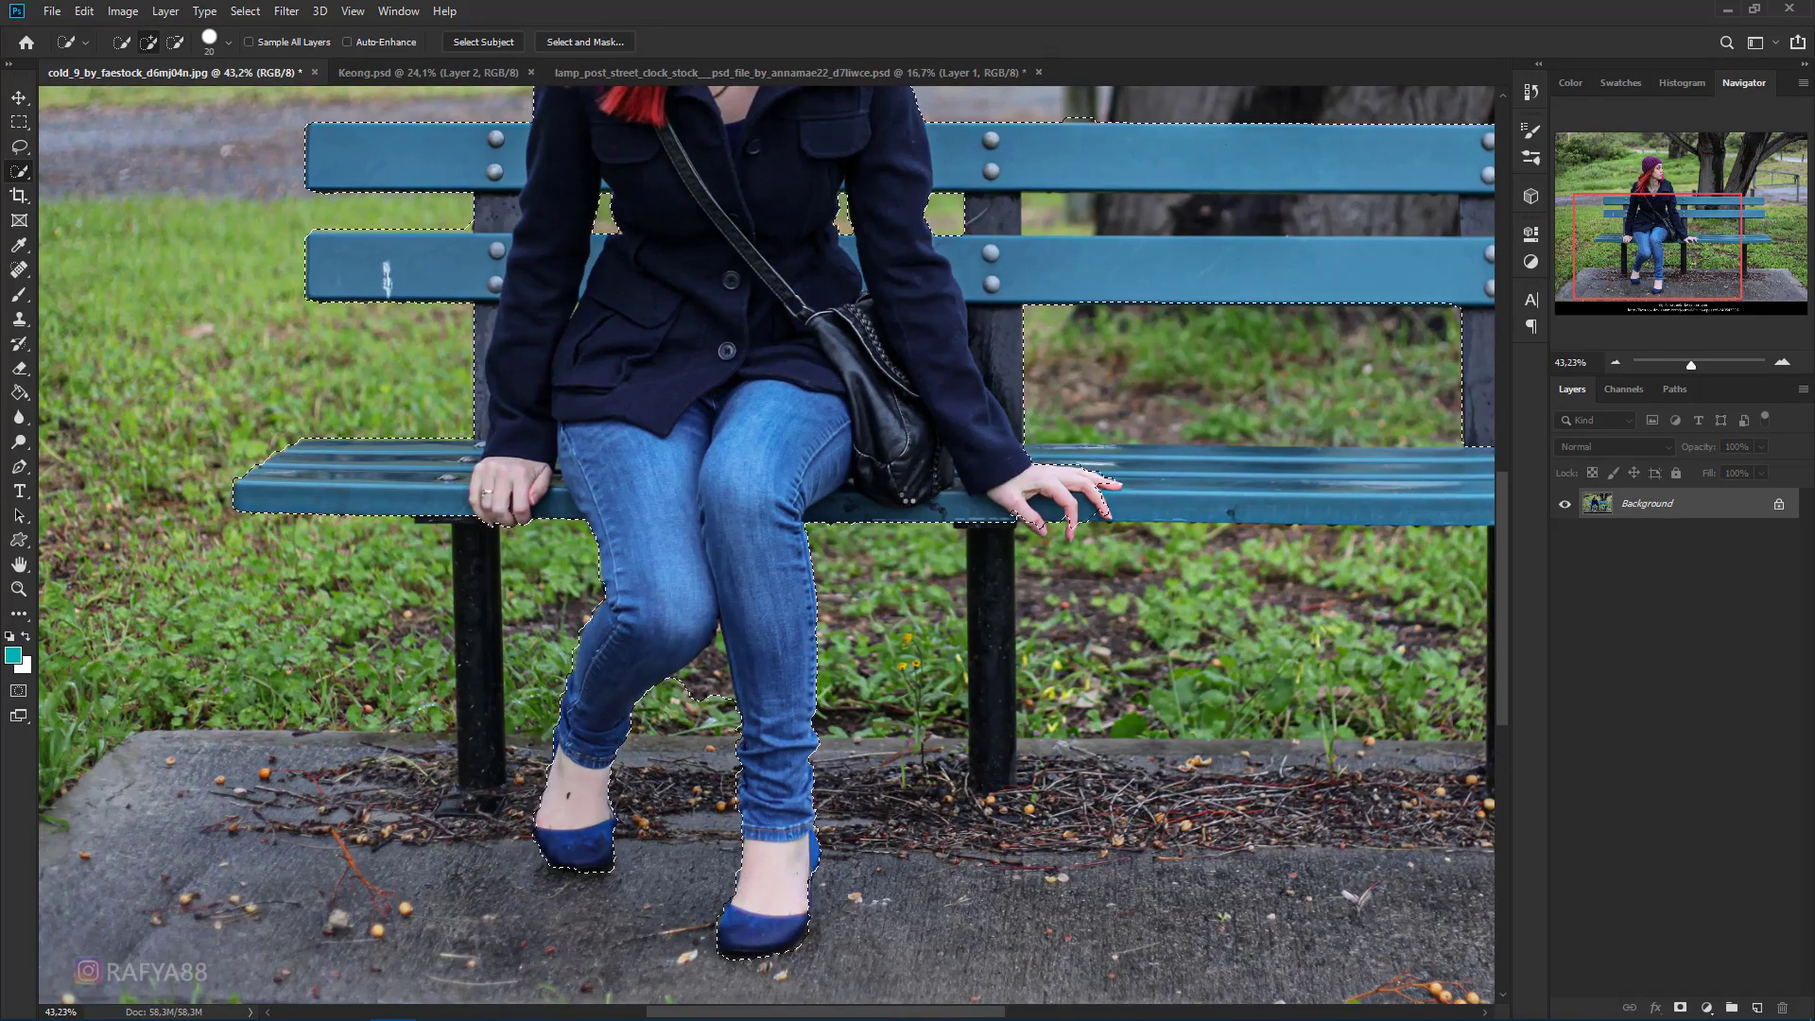
- Add the bench's supporting legs to the quick selection and undo the last stroke
drag(1034, 575, 776, 627)
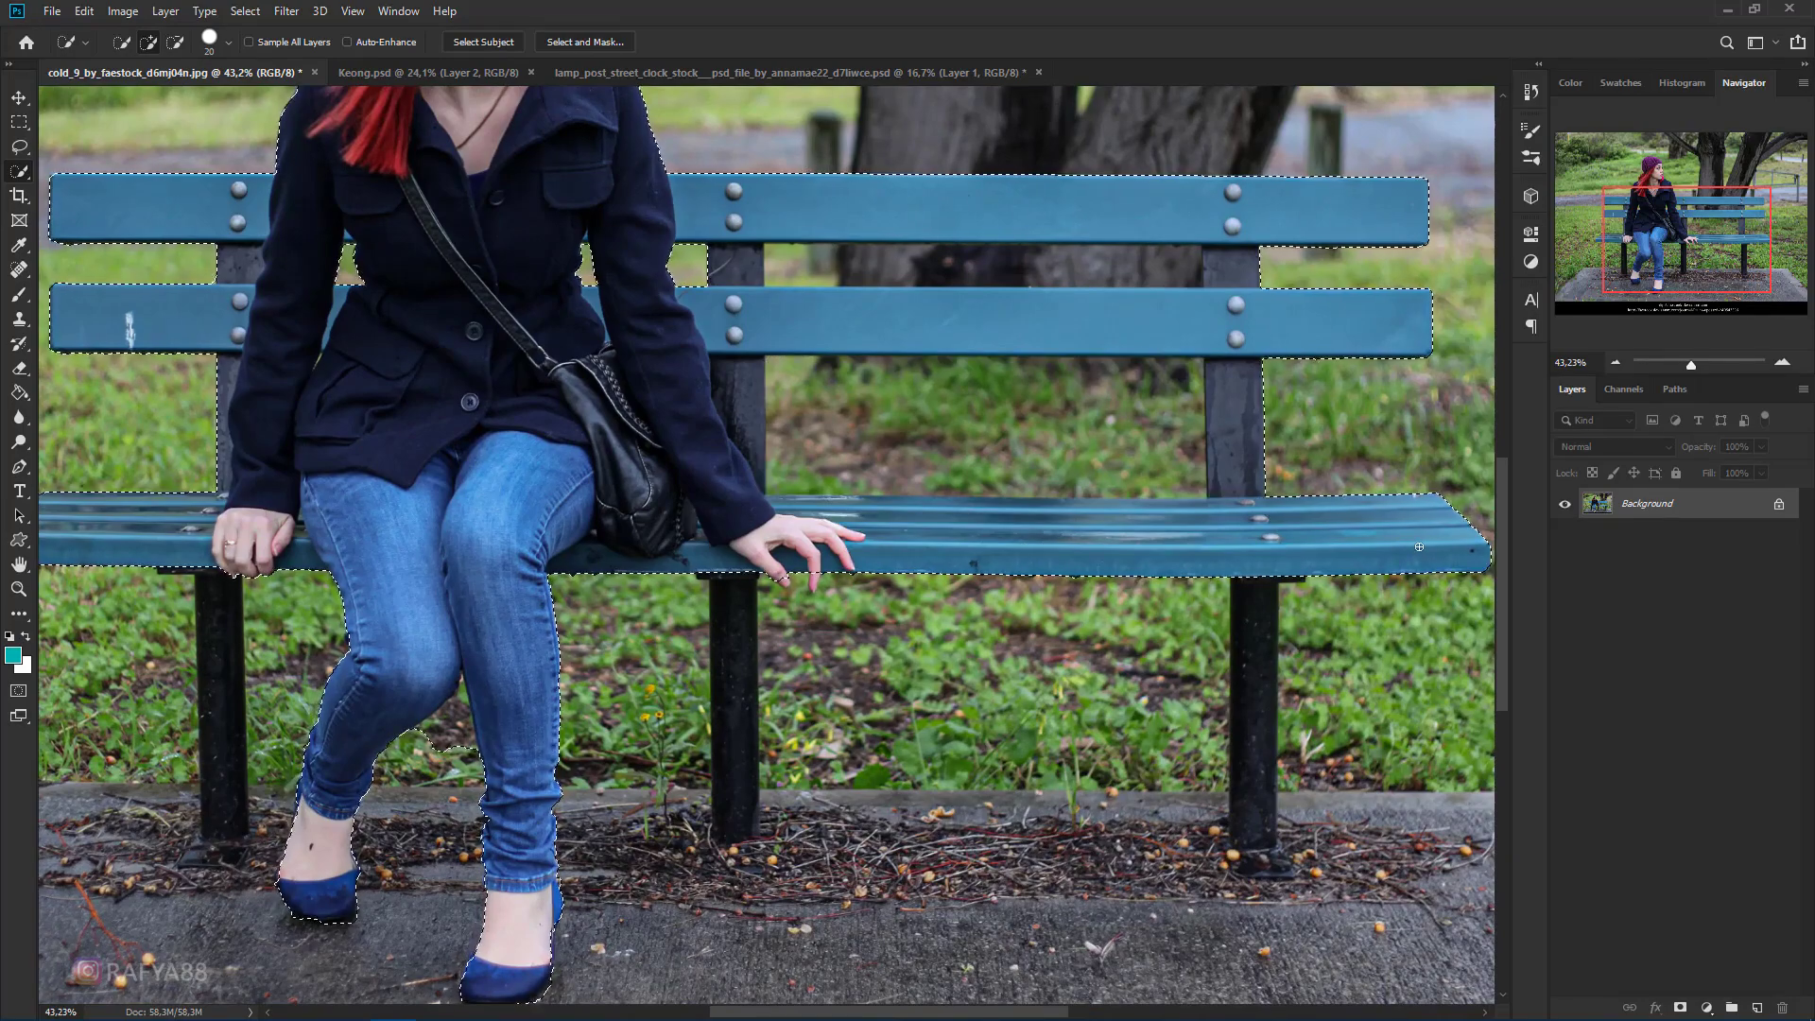
mouse_move(1336, 537)
mouse_down()
mouse_move(1257, 586)
mouse_move(1219, 796)
mouse_up()
scroll(900, 426, up, 2)
drag(904, 426, 1079, 439)
scroll(689, 660, down, 3)
key(ctrl+z)
- Add the bench's left leg to the selection with the Polygonal Lasso in Add to selection mode
right_click(19, 147)
click(99, 165)
click(141, 42)
scroll(439, 615, up, 9)
drag(438, 616, 836, 292)
click(375, 329)
click(391, 344)
click(446, 346)
click(455, 814)
click(542, 811)
click(528, 338)
click(376, 329)
- Undo the last lasso area and trim the grassy gap between the woman's knees out of the selection
drag(754, 925, 585, 847)
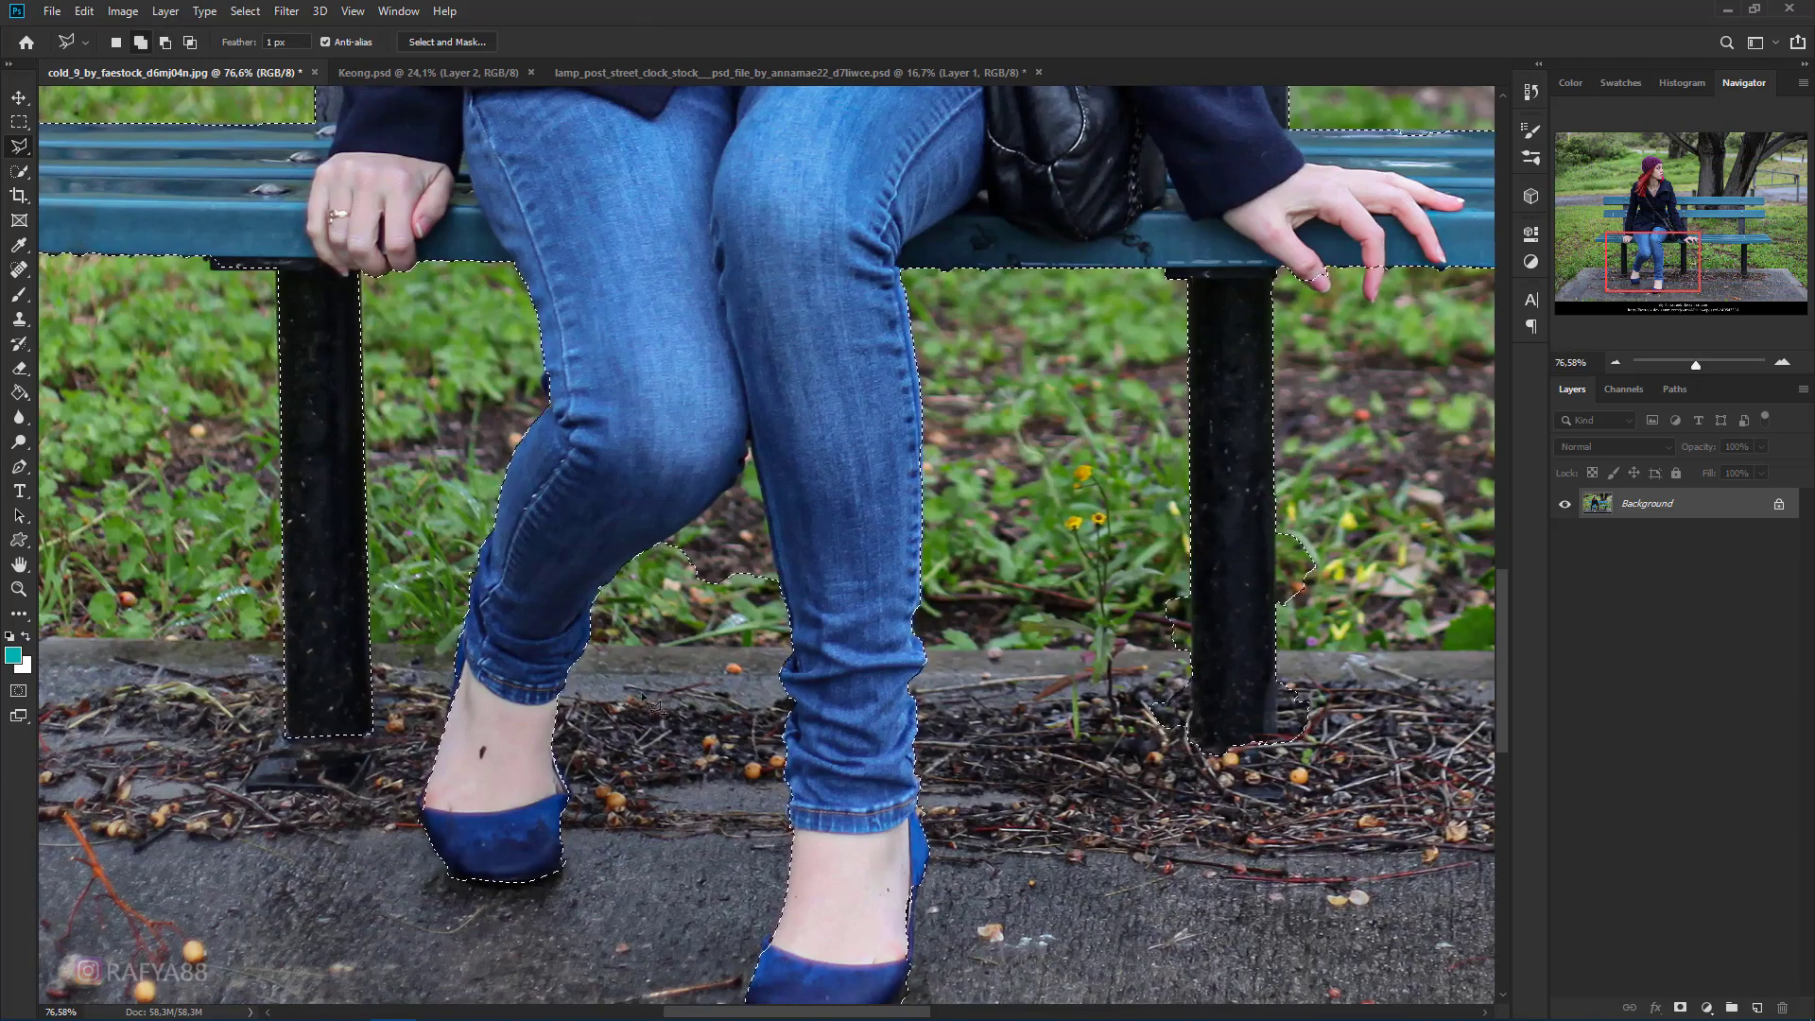
key(ctrl+z)
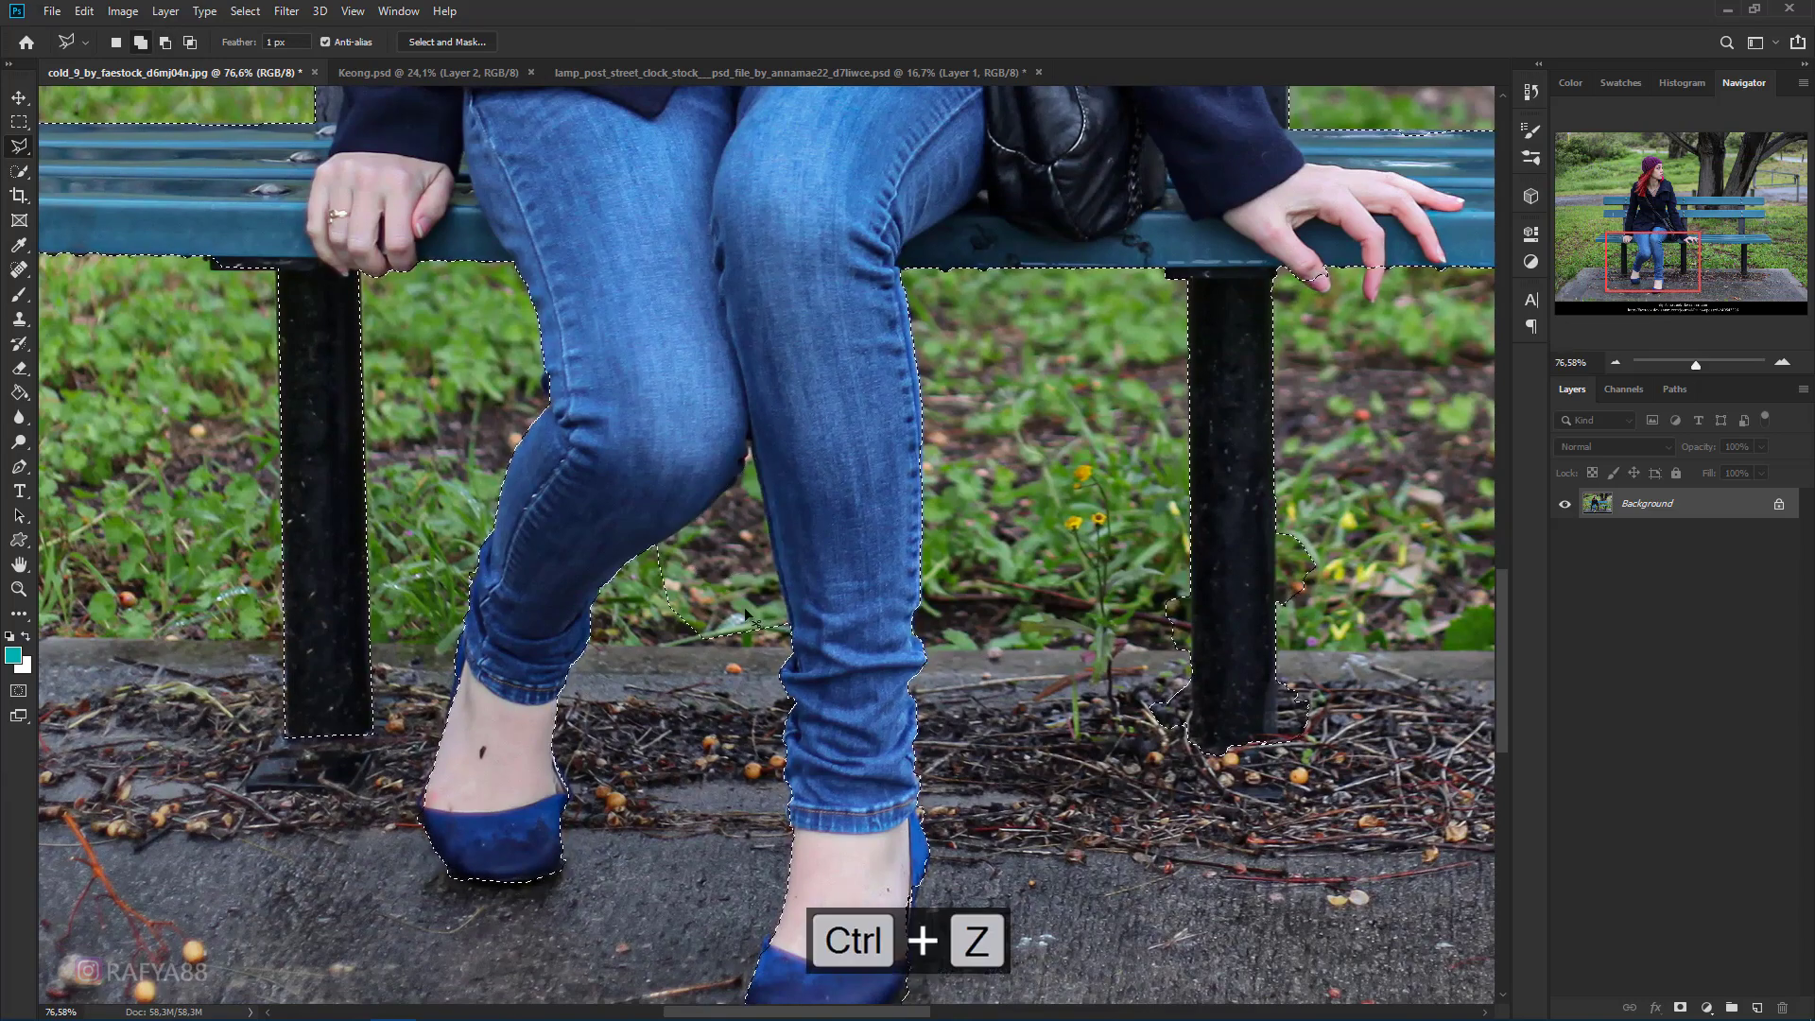
click(744, 461)
click(750, 441)
click(779, 578)
click(665, 542)
- Refine the selection around the heel of the woman's front shoe with the Polygonal Lasso
drag(922, 836, 756, 698)
click(739, 858)
click(688, 832)
click(754, 707)
- Subtract the stray ground areas on both sides of the bench's middle leg from the selection with straight lasso cuts
drag(1025, 337, 899, 581)
alt+click(897, 585)
click(909, 861)
click(797, 877)
click(897, 584)
alt+click(982, 595)
click(987, 852)
click(1084, 841)
click(982, 596)
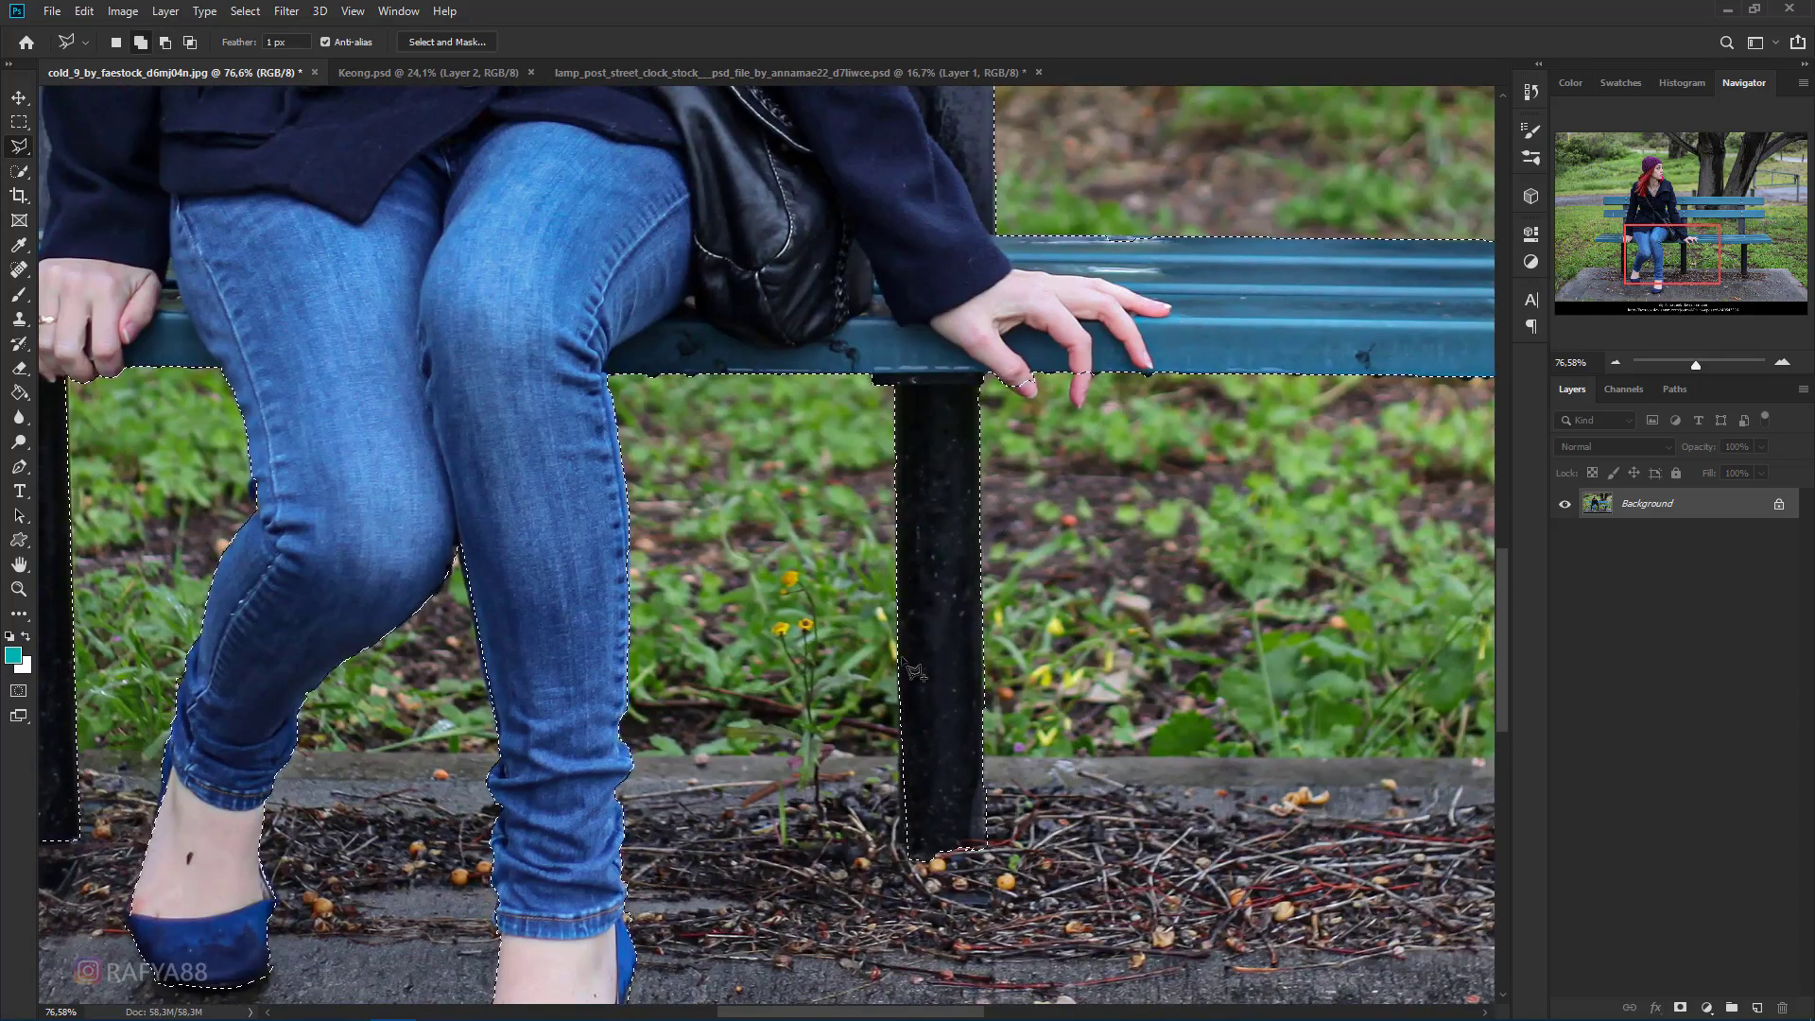
- Undo the last lasso cuts along the underside of the lower back slat
drag(914, 716, 634, 837)
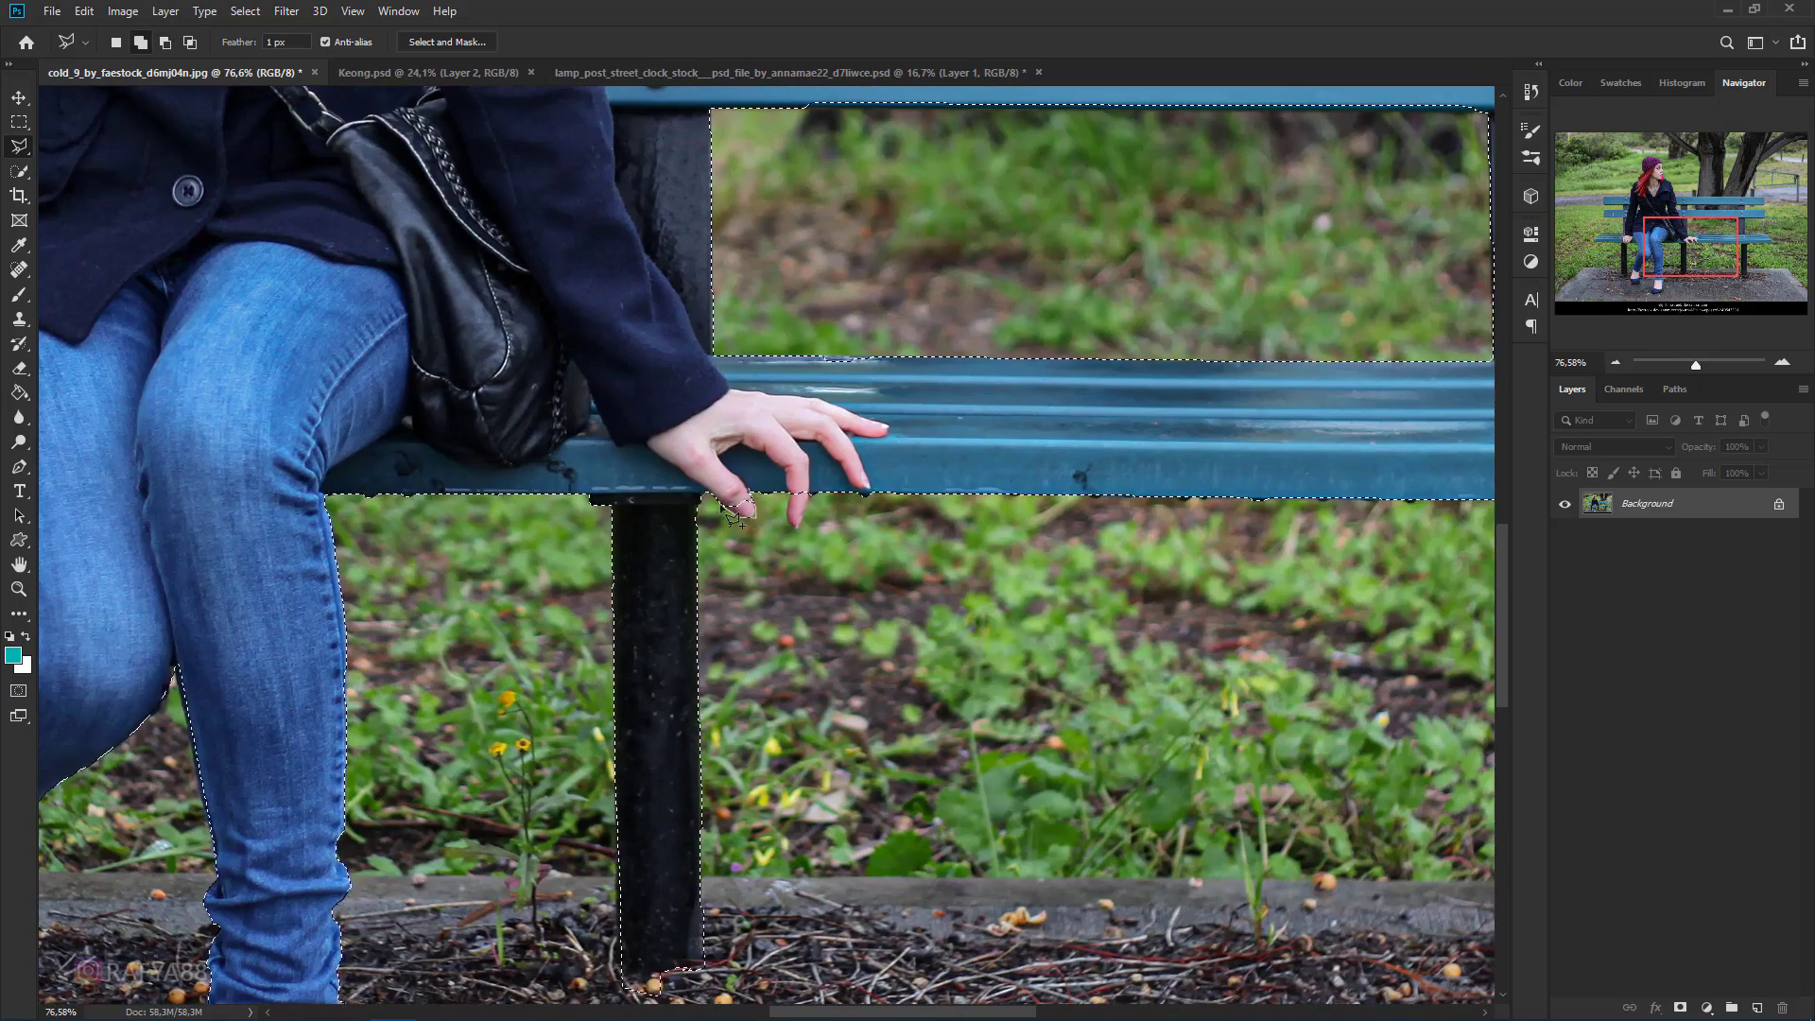
scroll(742, 520, down, 3)
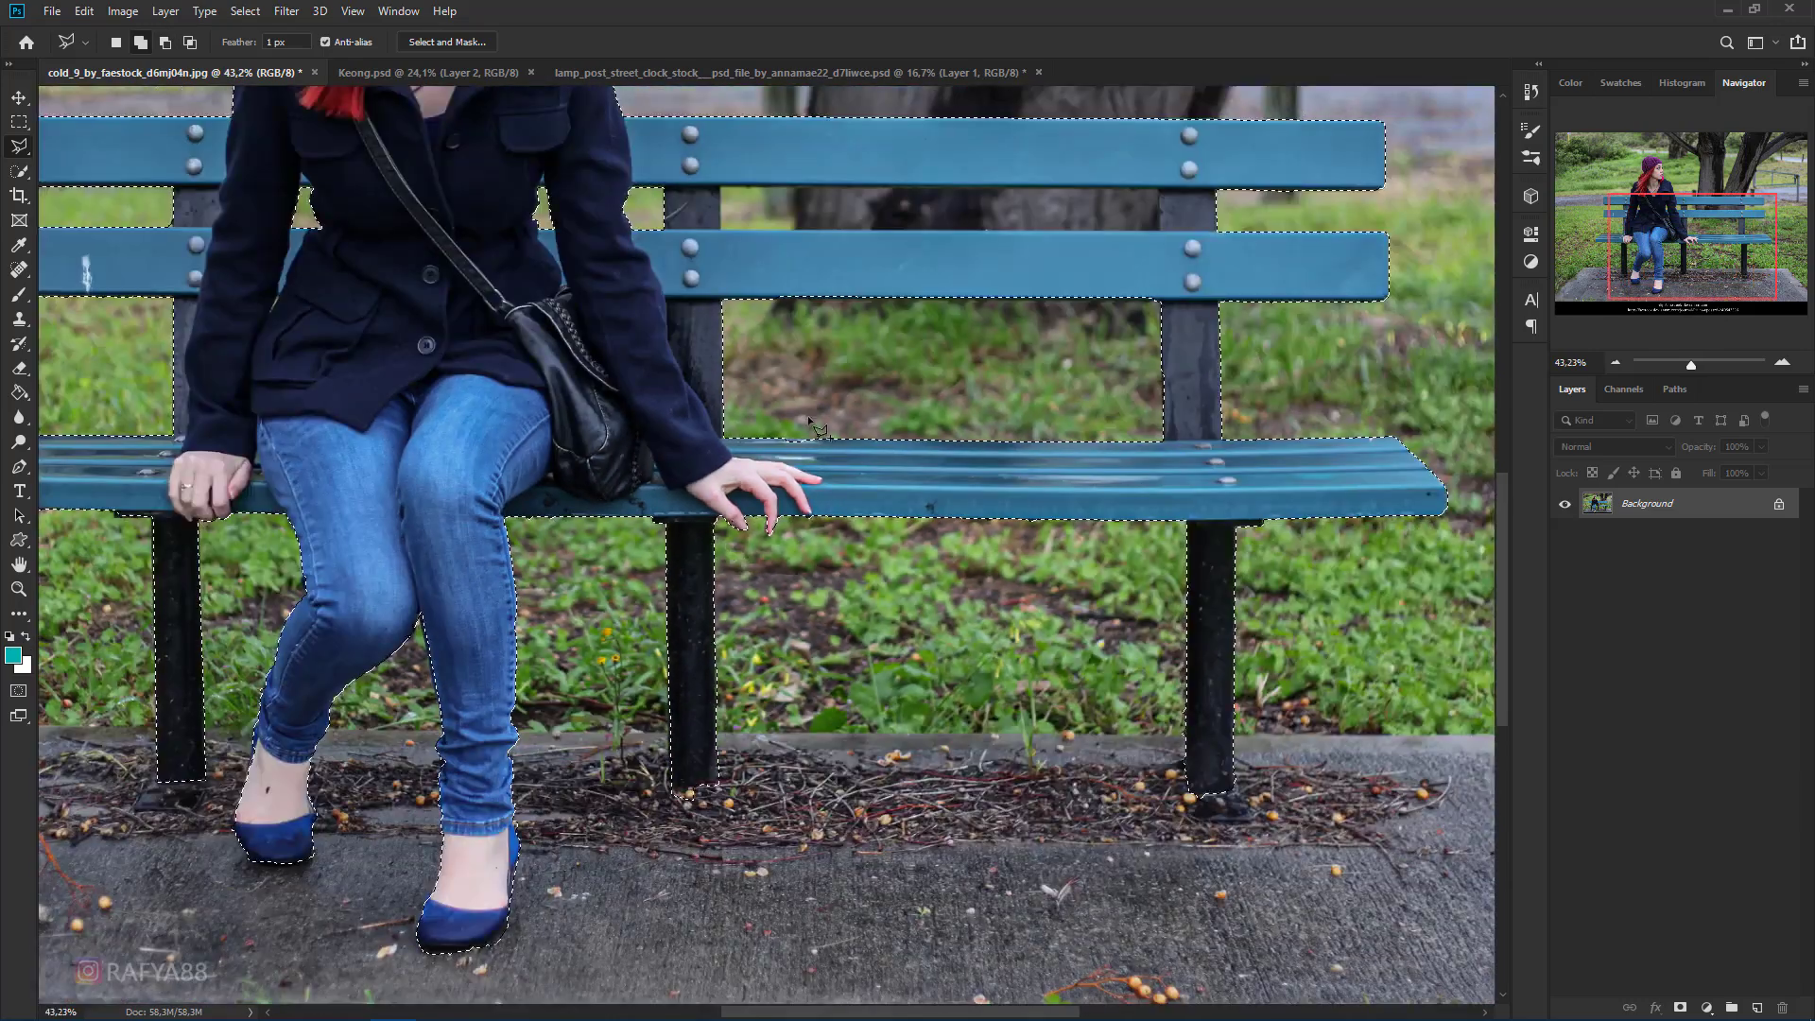
scroll(742, 529, up, 2)
scroll(1229, 331, up, 1)
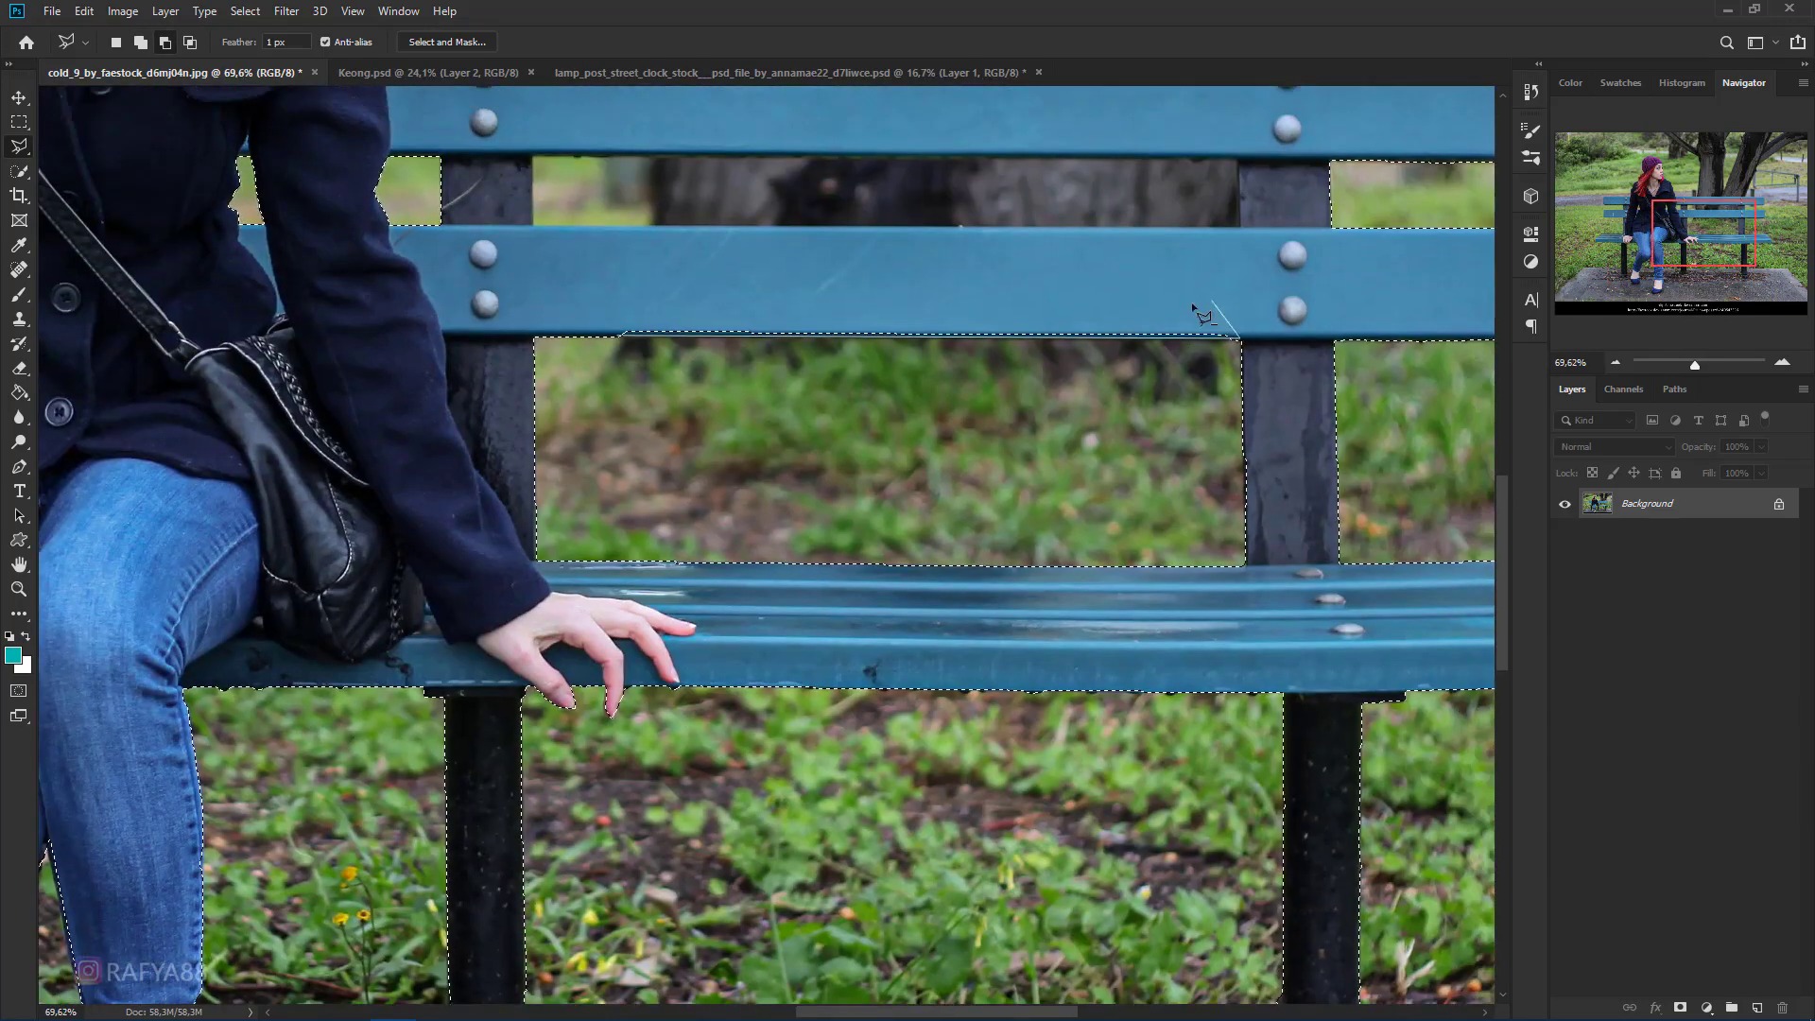
key(ctrl+z)
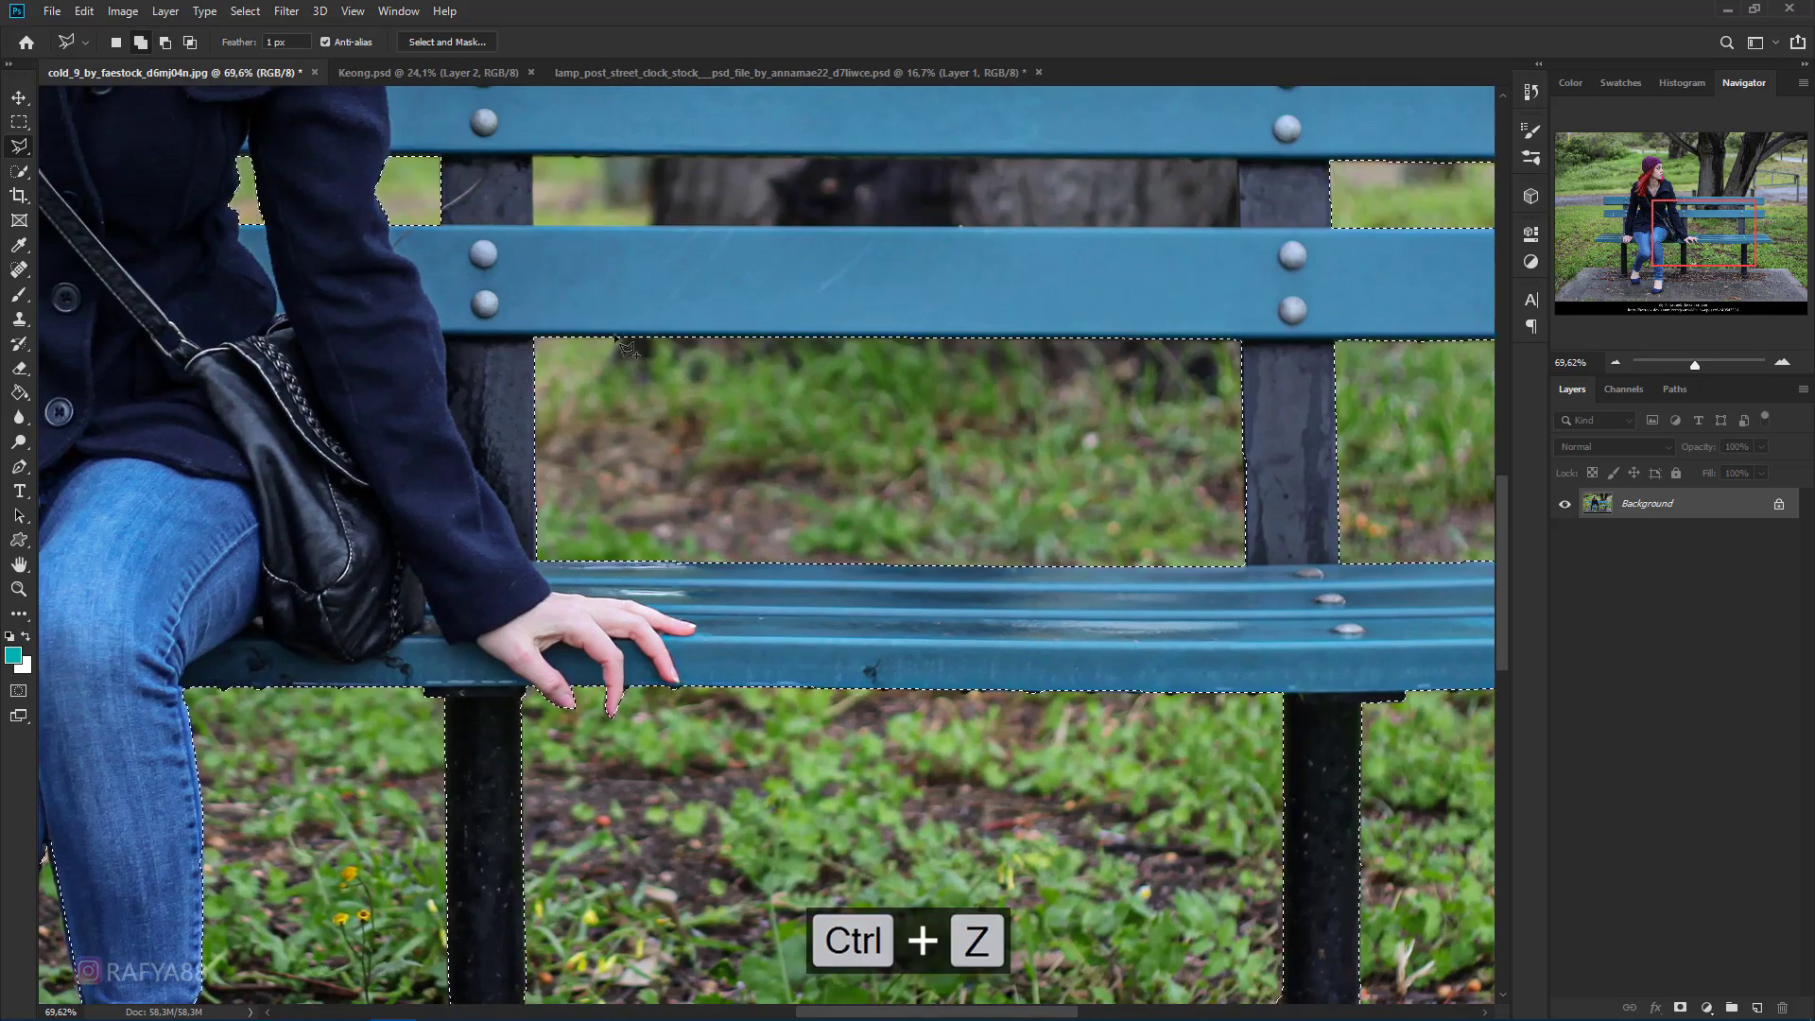
key(ctrl+z)
- Subtract the rectangular background gap between the two back slats, right of the woman, from the selection
drag(616, 337, 457, 454)
alt+click(375, 274)
click(1078, 276)
click(1077, 343)
click(374, 341)
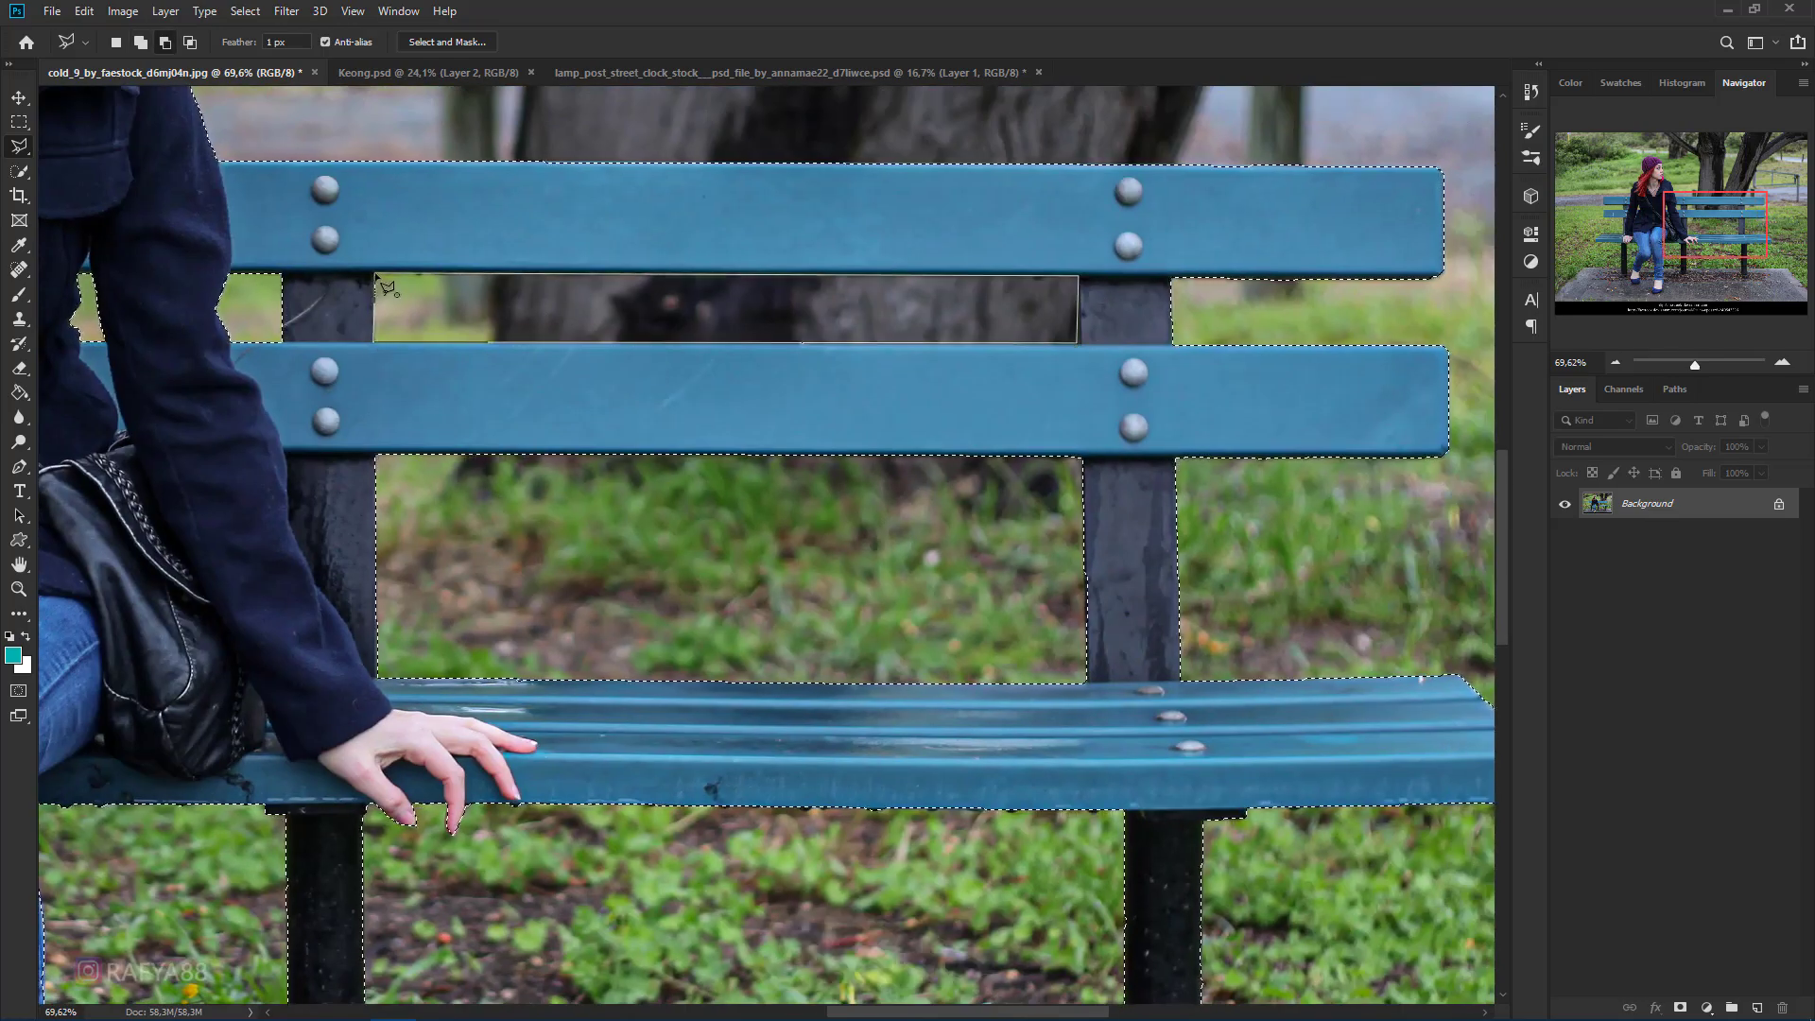
click(376, 275)
scroll(1026, 416, down, 6)
drag(792, 399, 938, 406)
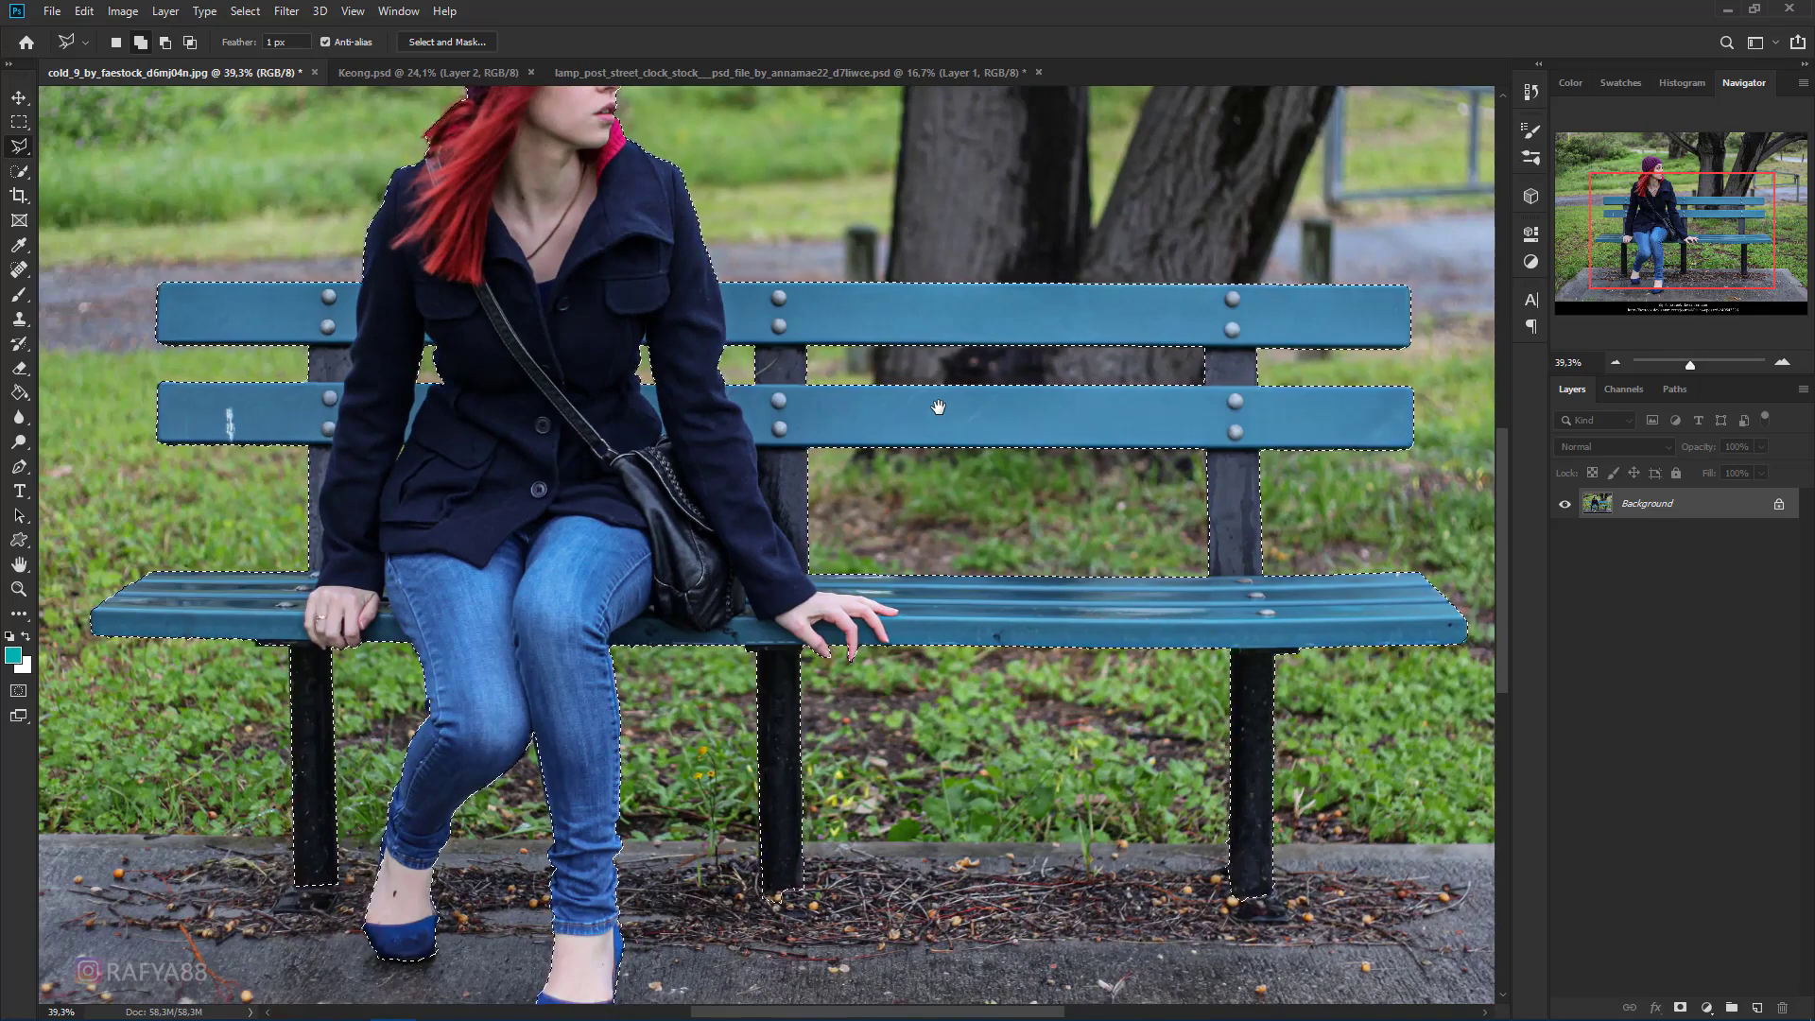
- Turn the selection into a layer mask and bring the cut-out woman and bench into Keong.psd
key(ctrl+0)
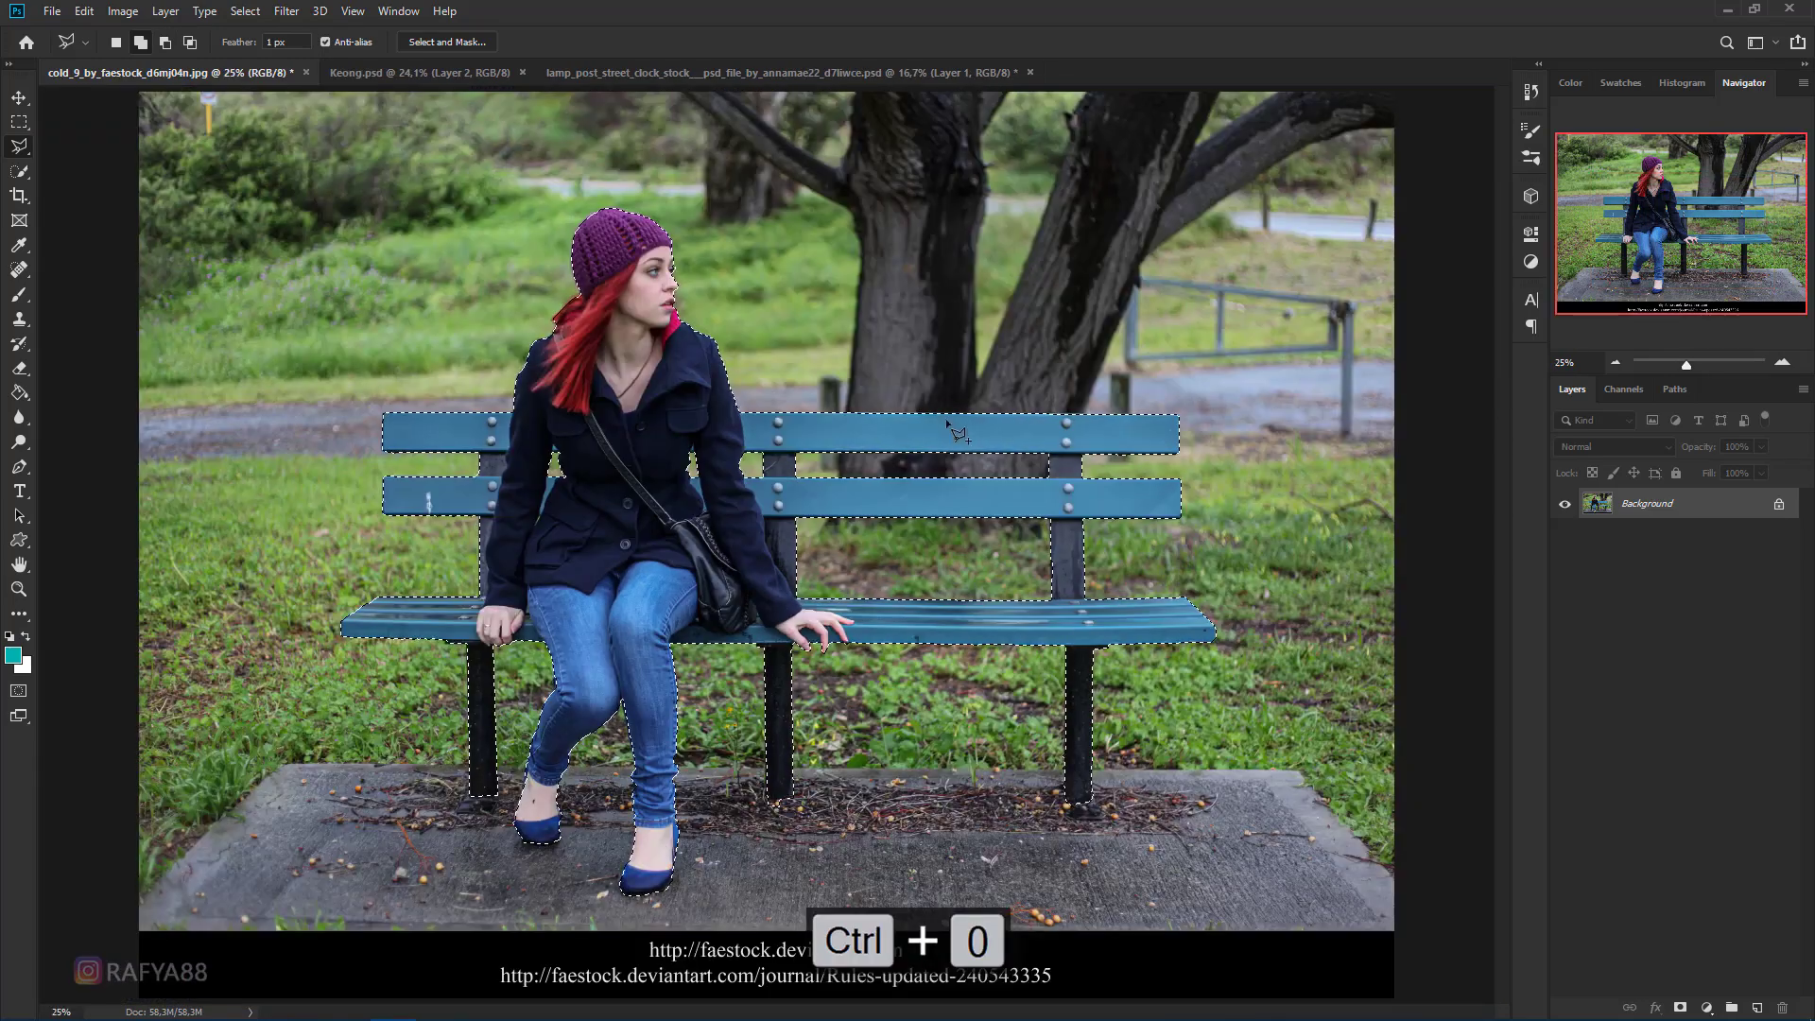
click(1679, 1009)
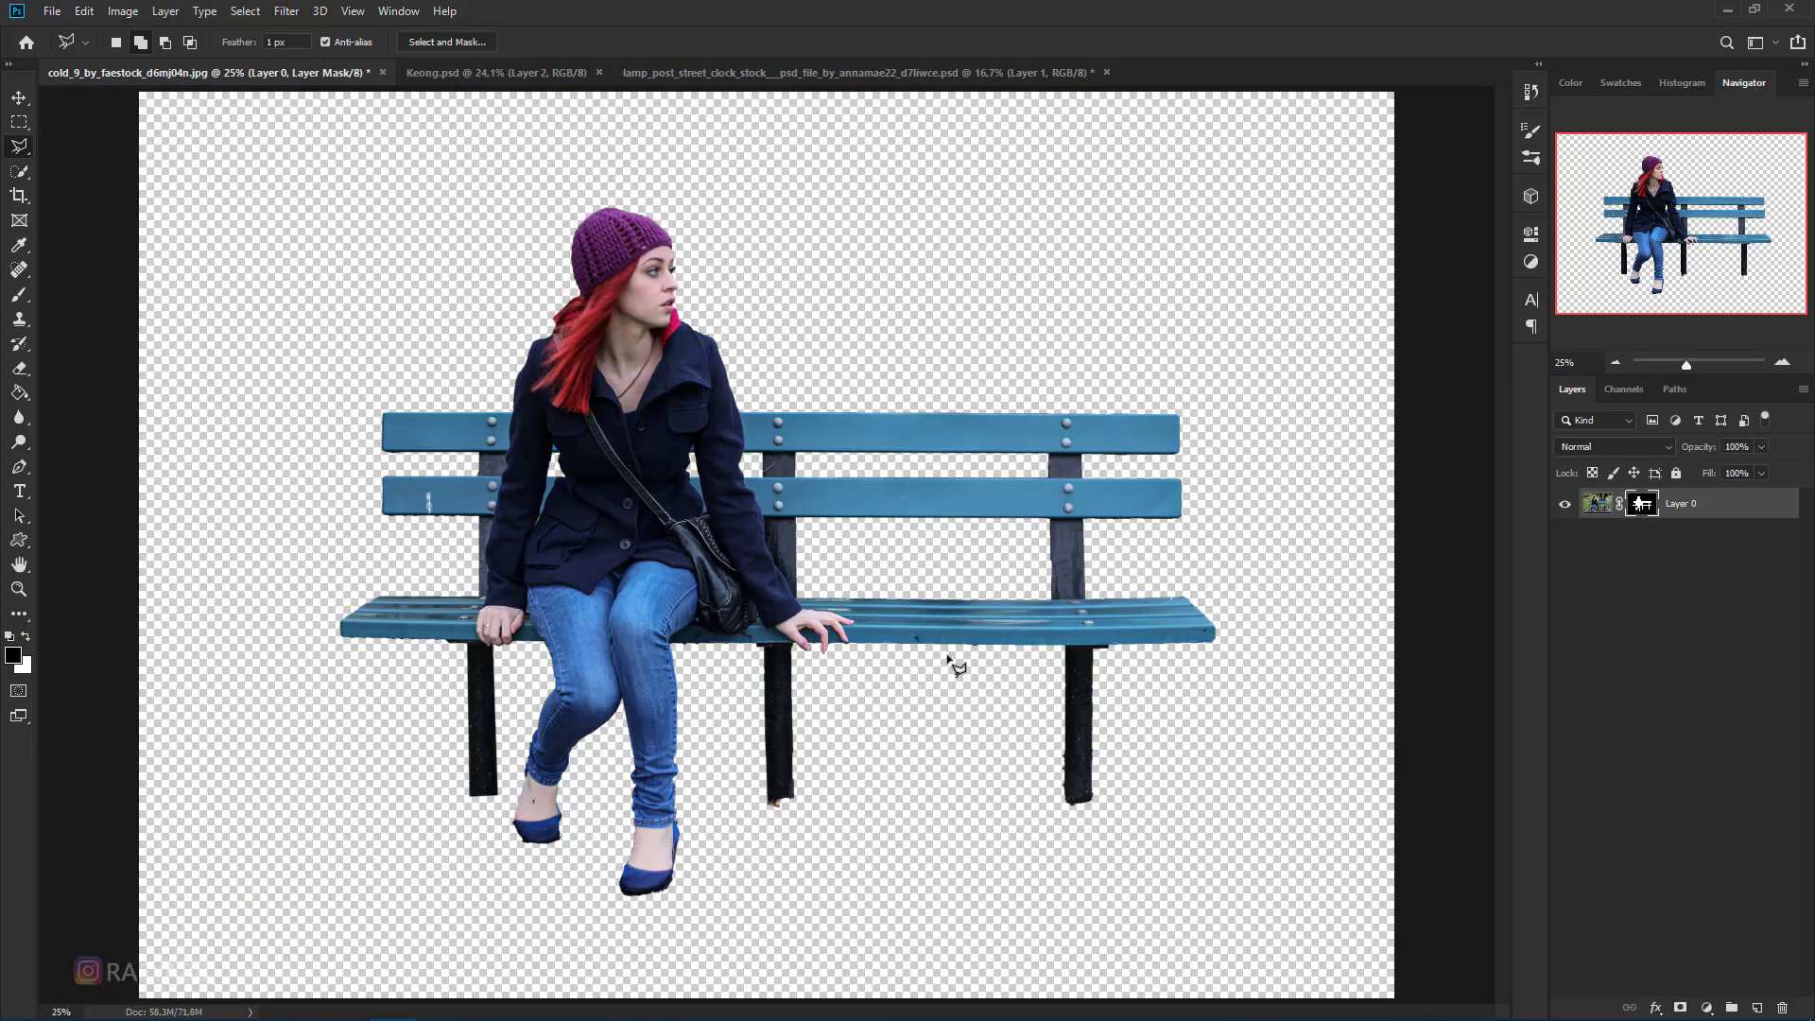
key(v)
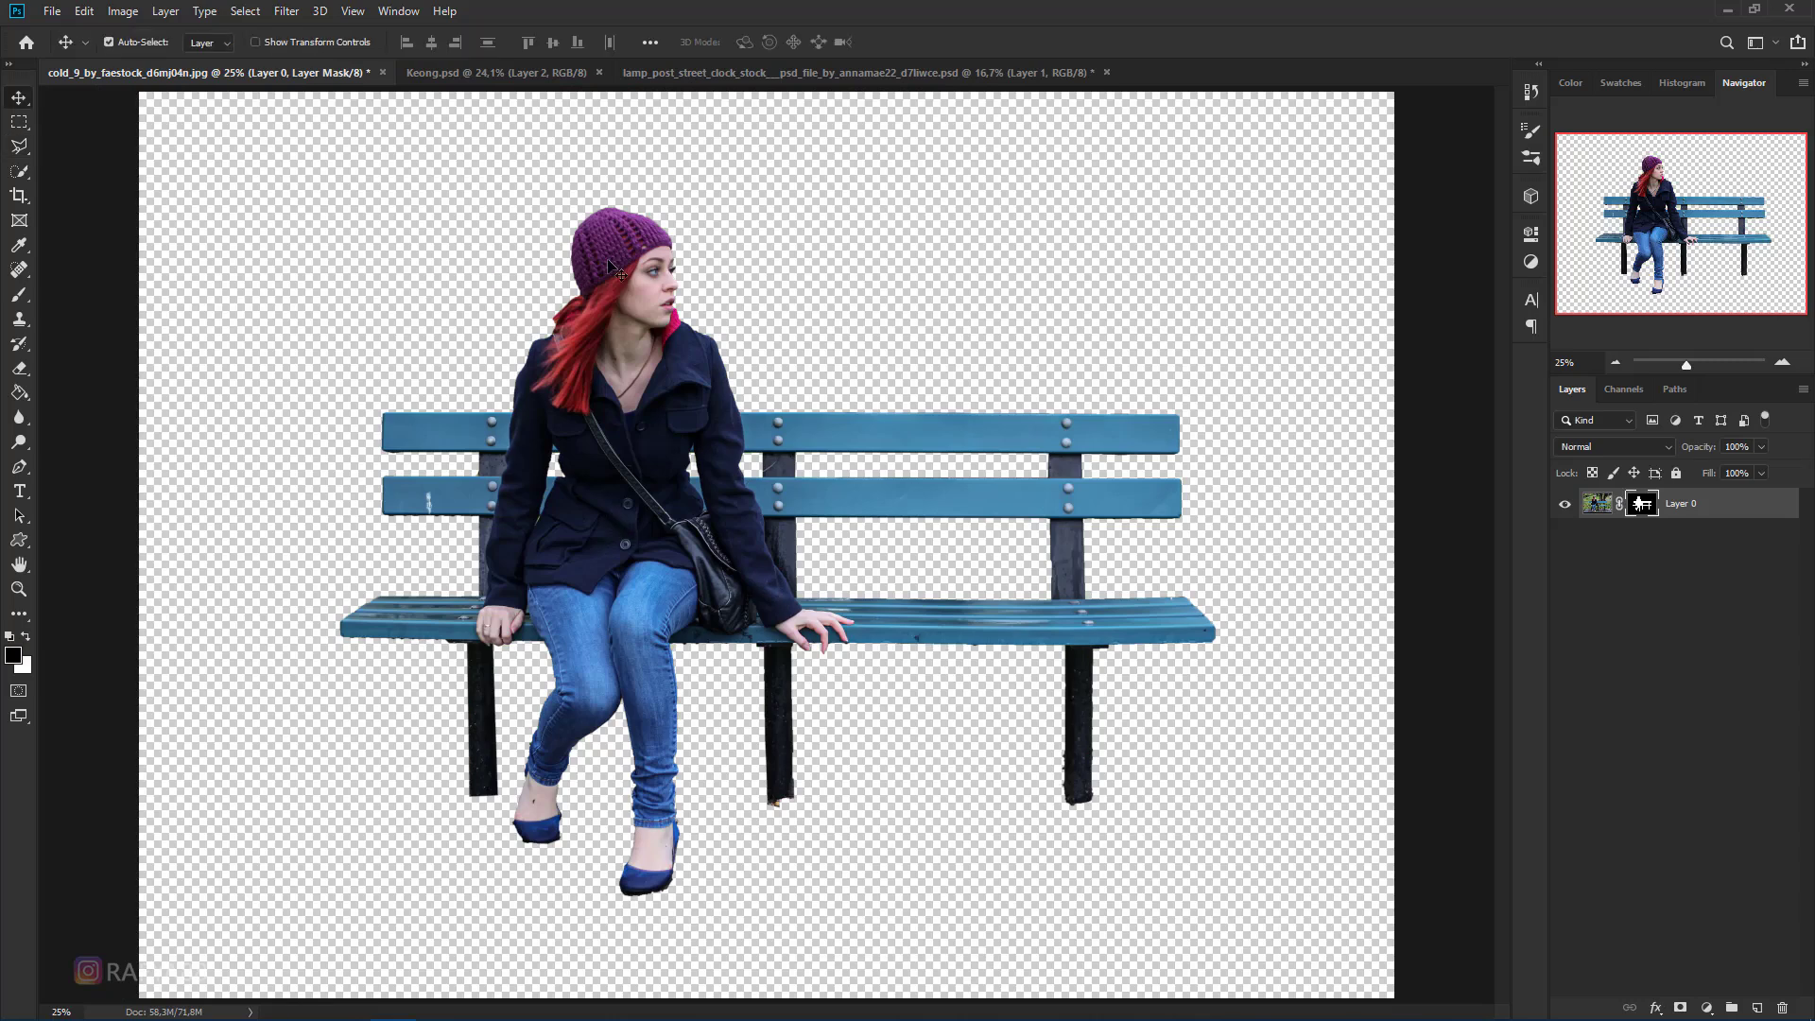
drag(622, 231, 680, 366)
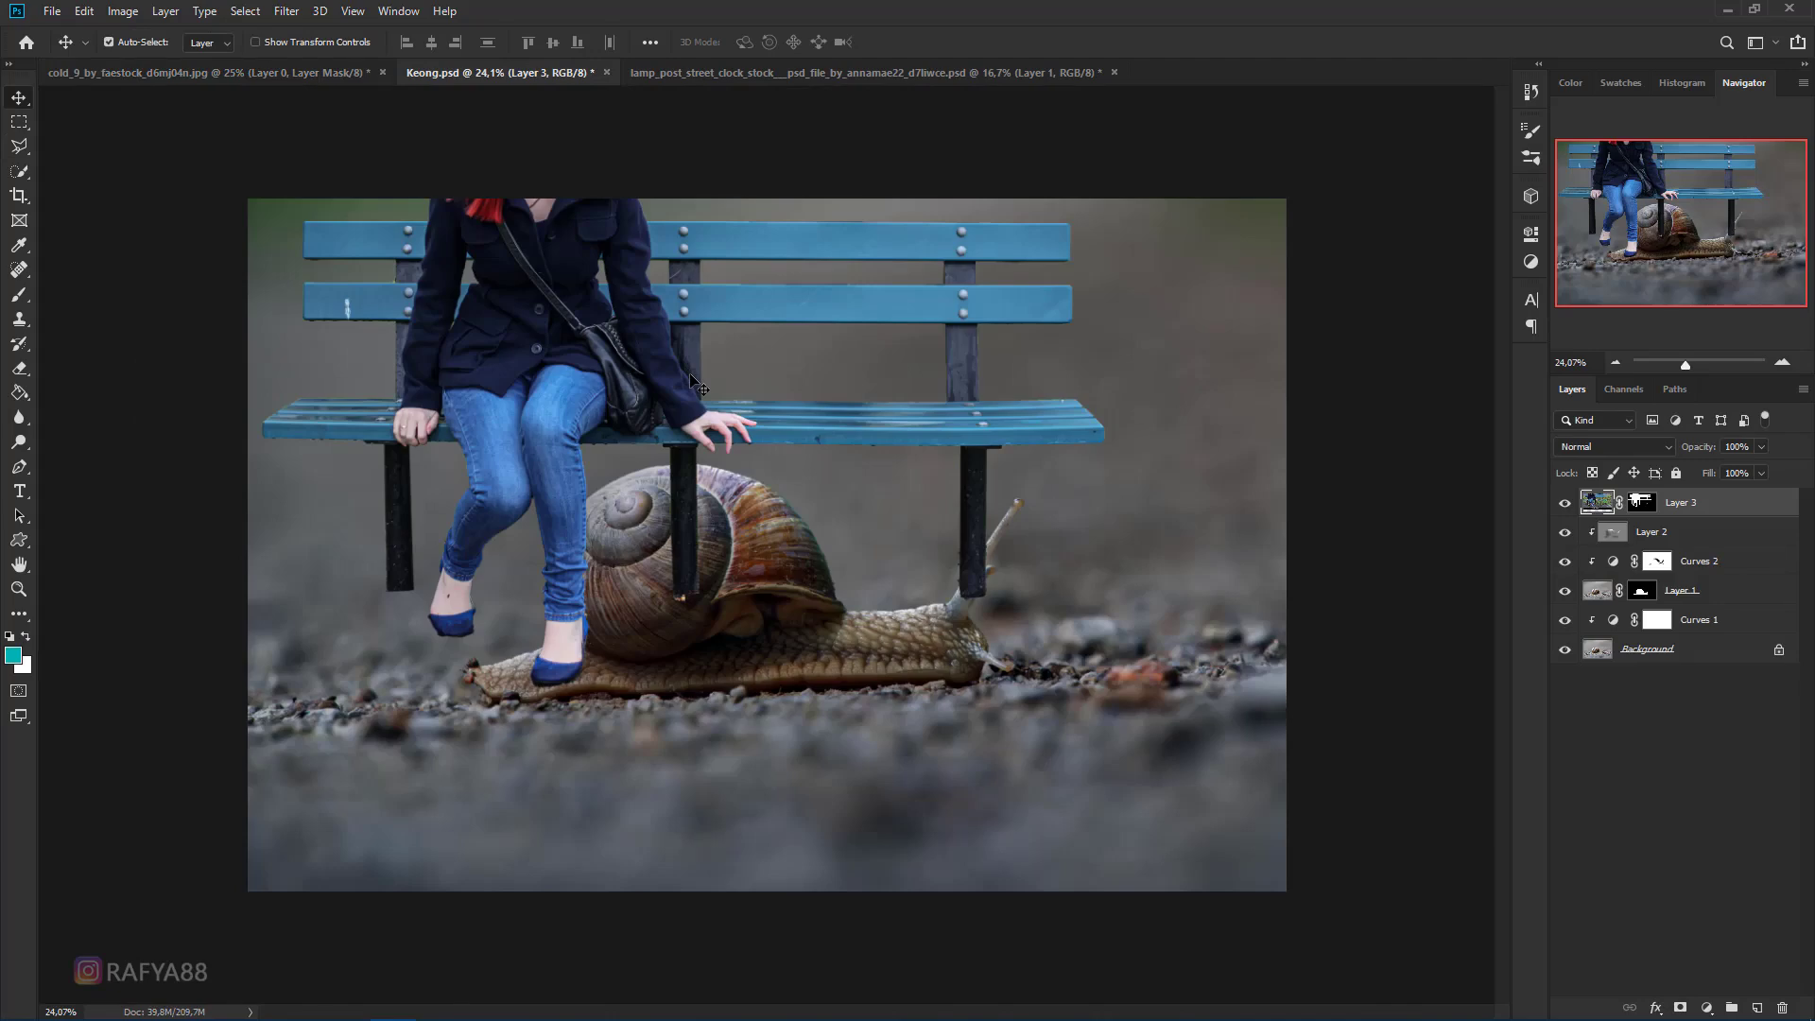
- Scale the woman and bench to 26.51% and place them on top of the snail's shell
scroll(581, 295, up, 8)
mouse_move(618, 229)
mouse_down()
mouse_move(734, 523)
mouse_move(703, 507)
mouse_move(616, 244)
mouse_up()
scroll(616, 254, down, 6)
key(ctrl+t)
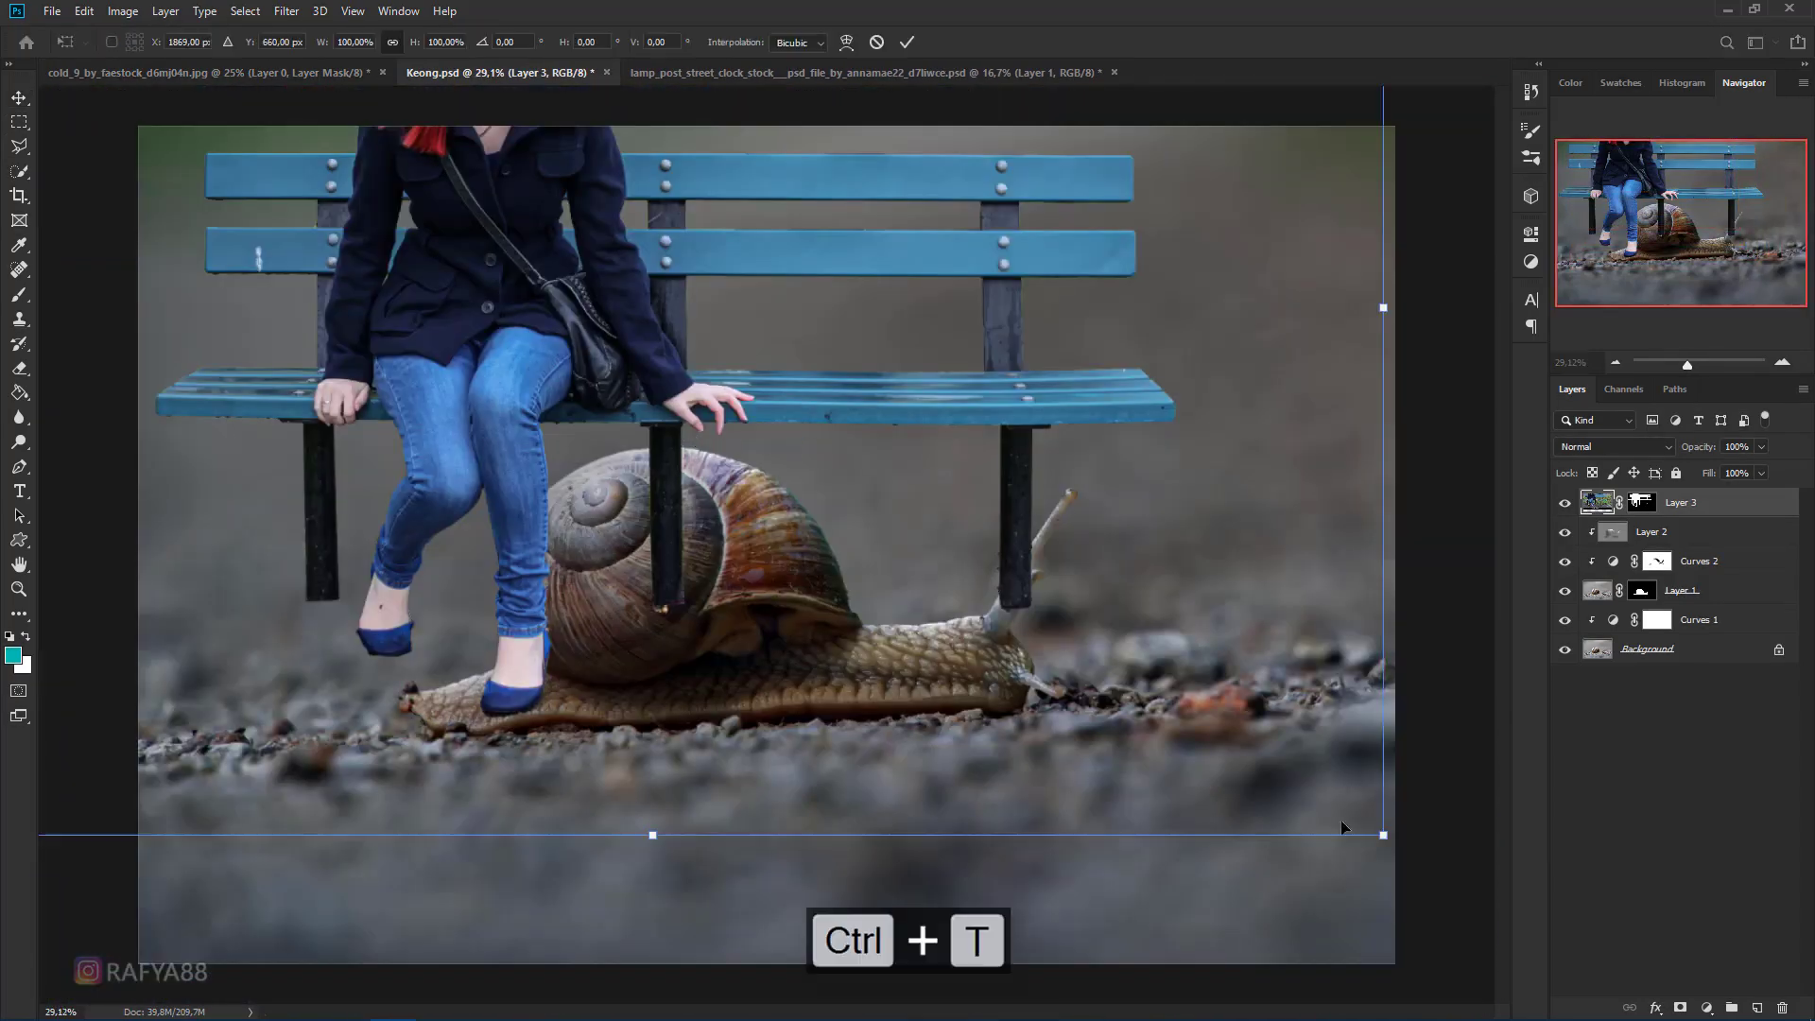
drag(1386, 835, 940, 503)
drag(781, 387, 780, 440)
drag(912, 551, 832, 484)
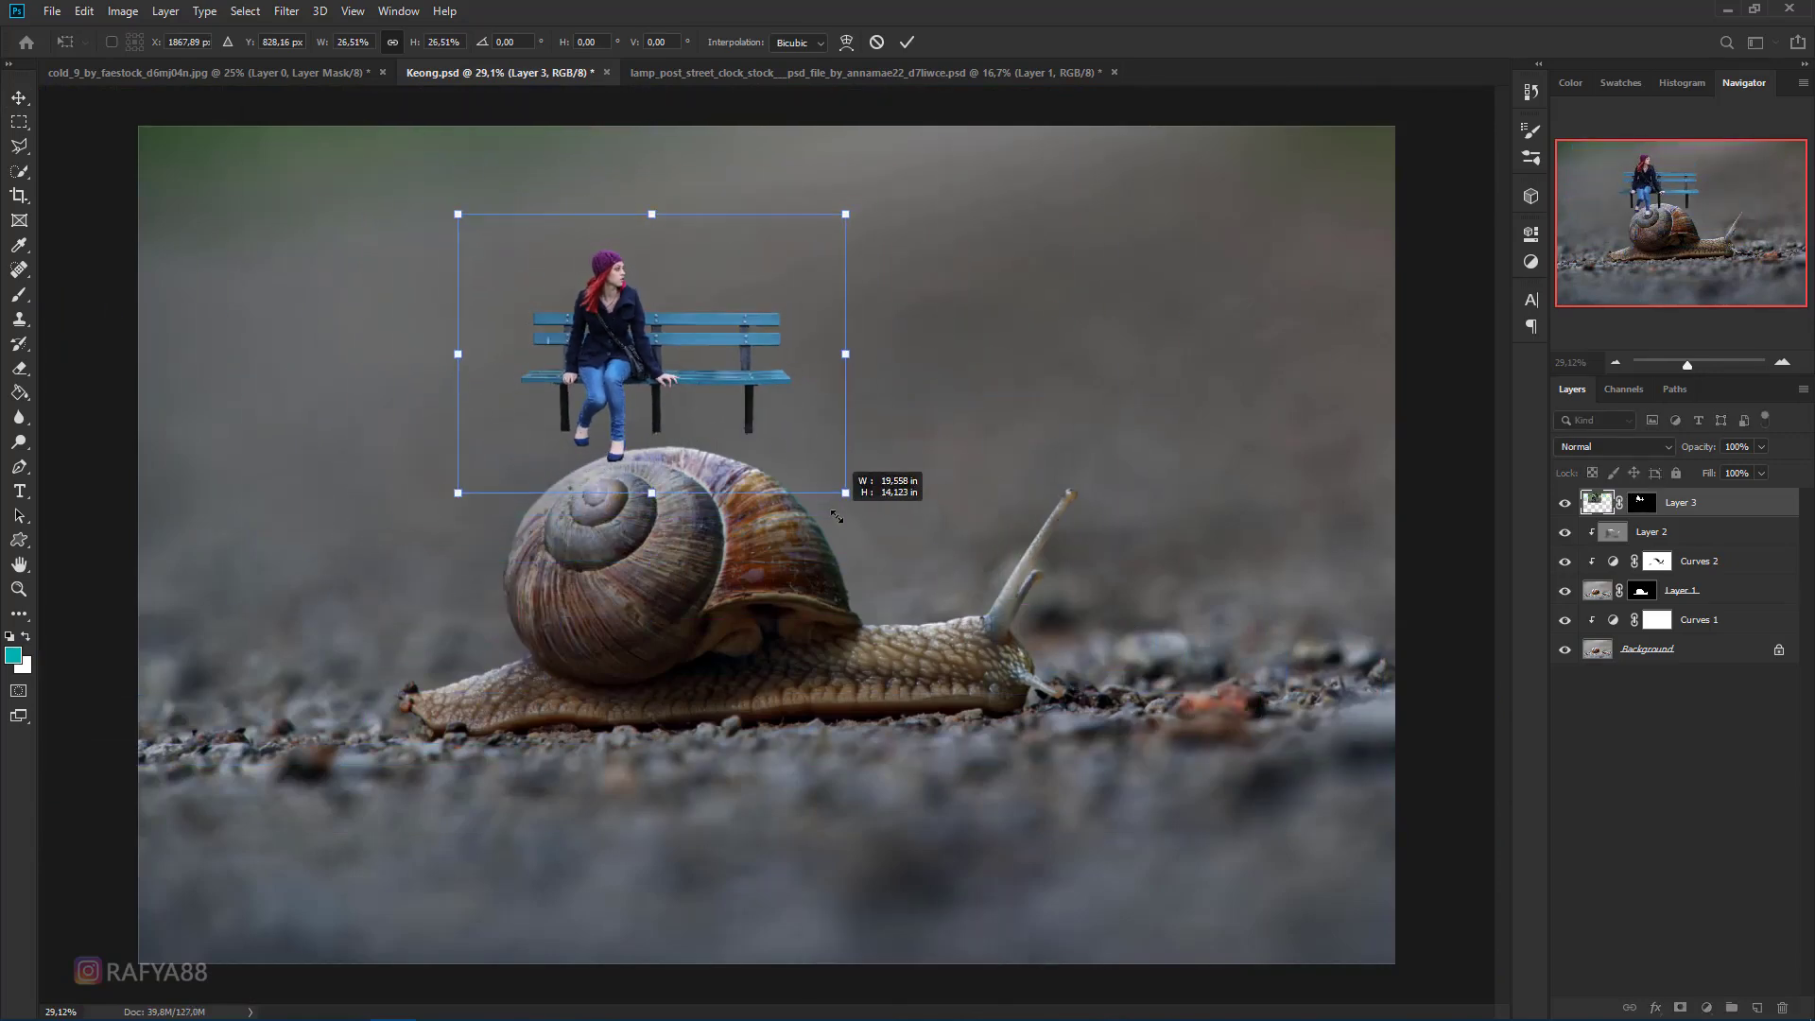
drag(763, 423, 779, 464)
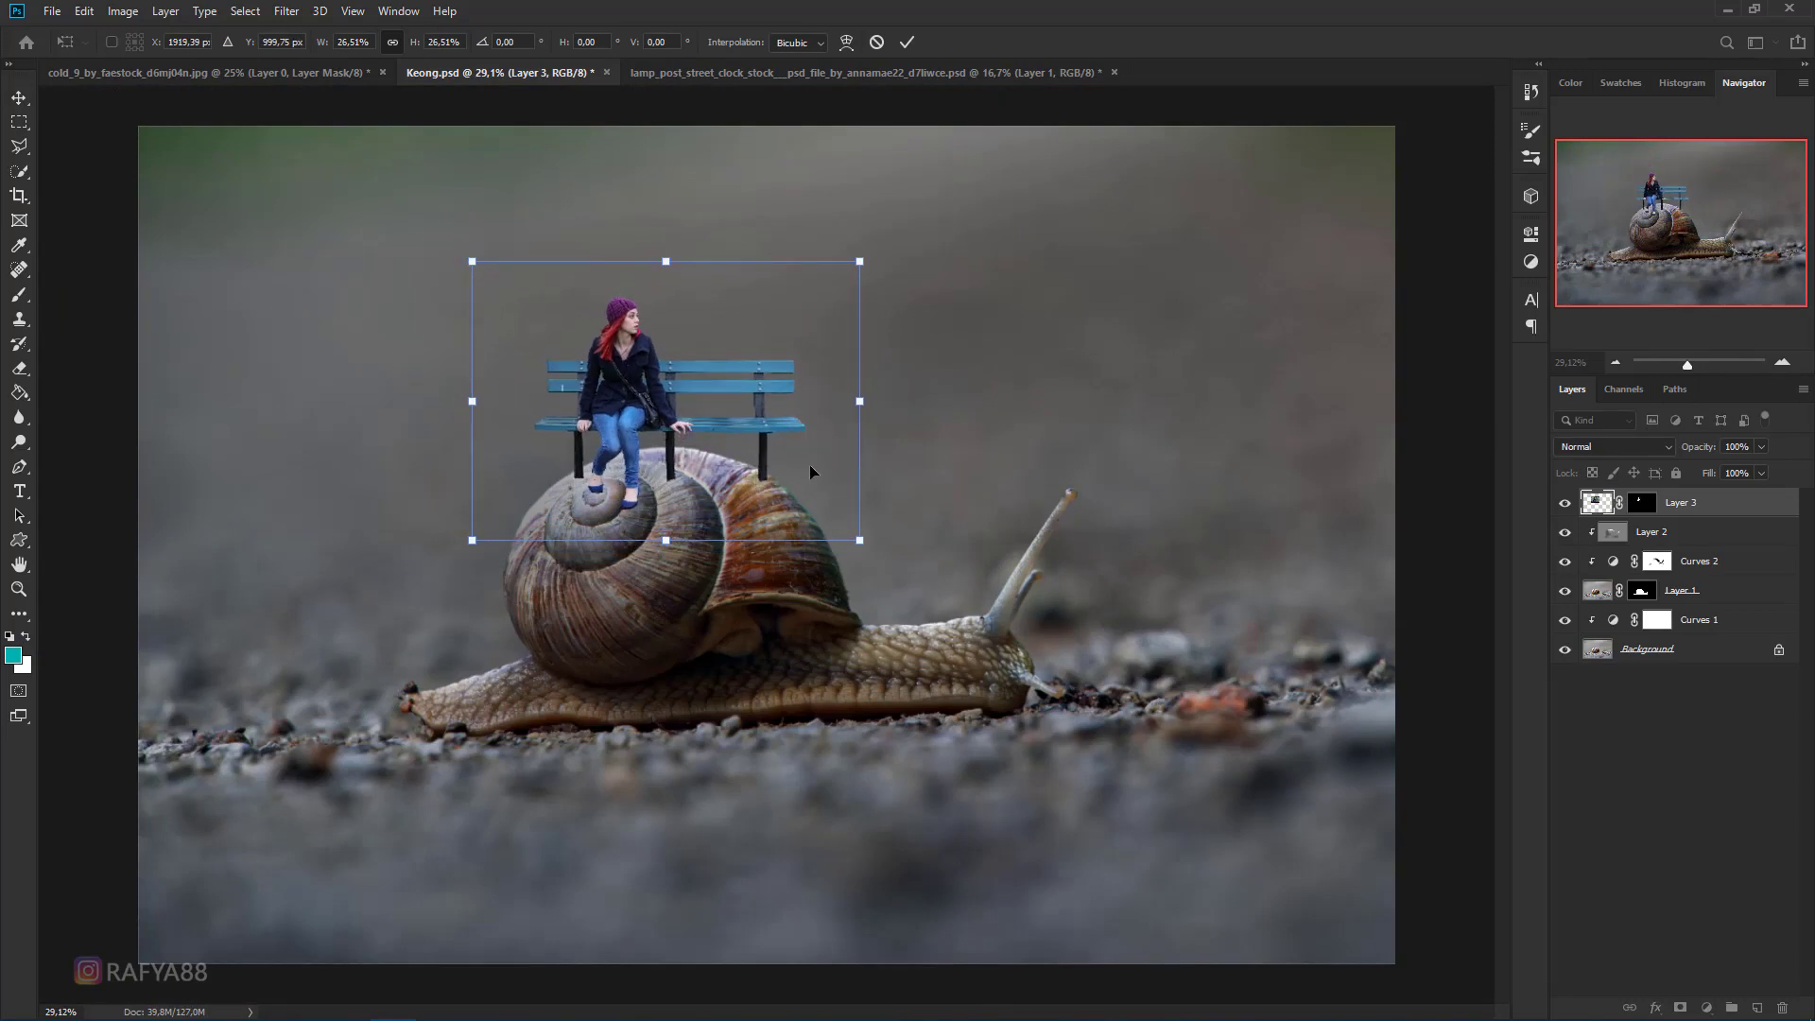
- Reduce the woman and bench further to 24.30% and fine-tune their position so they sit on the shell
drag(863, 541, 847, 530)
key(Down)
key(Down)
key(Down)
key(Down)
key(Down)
key(Down)
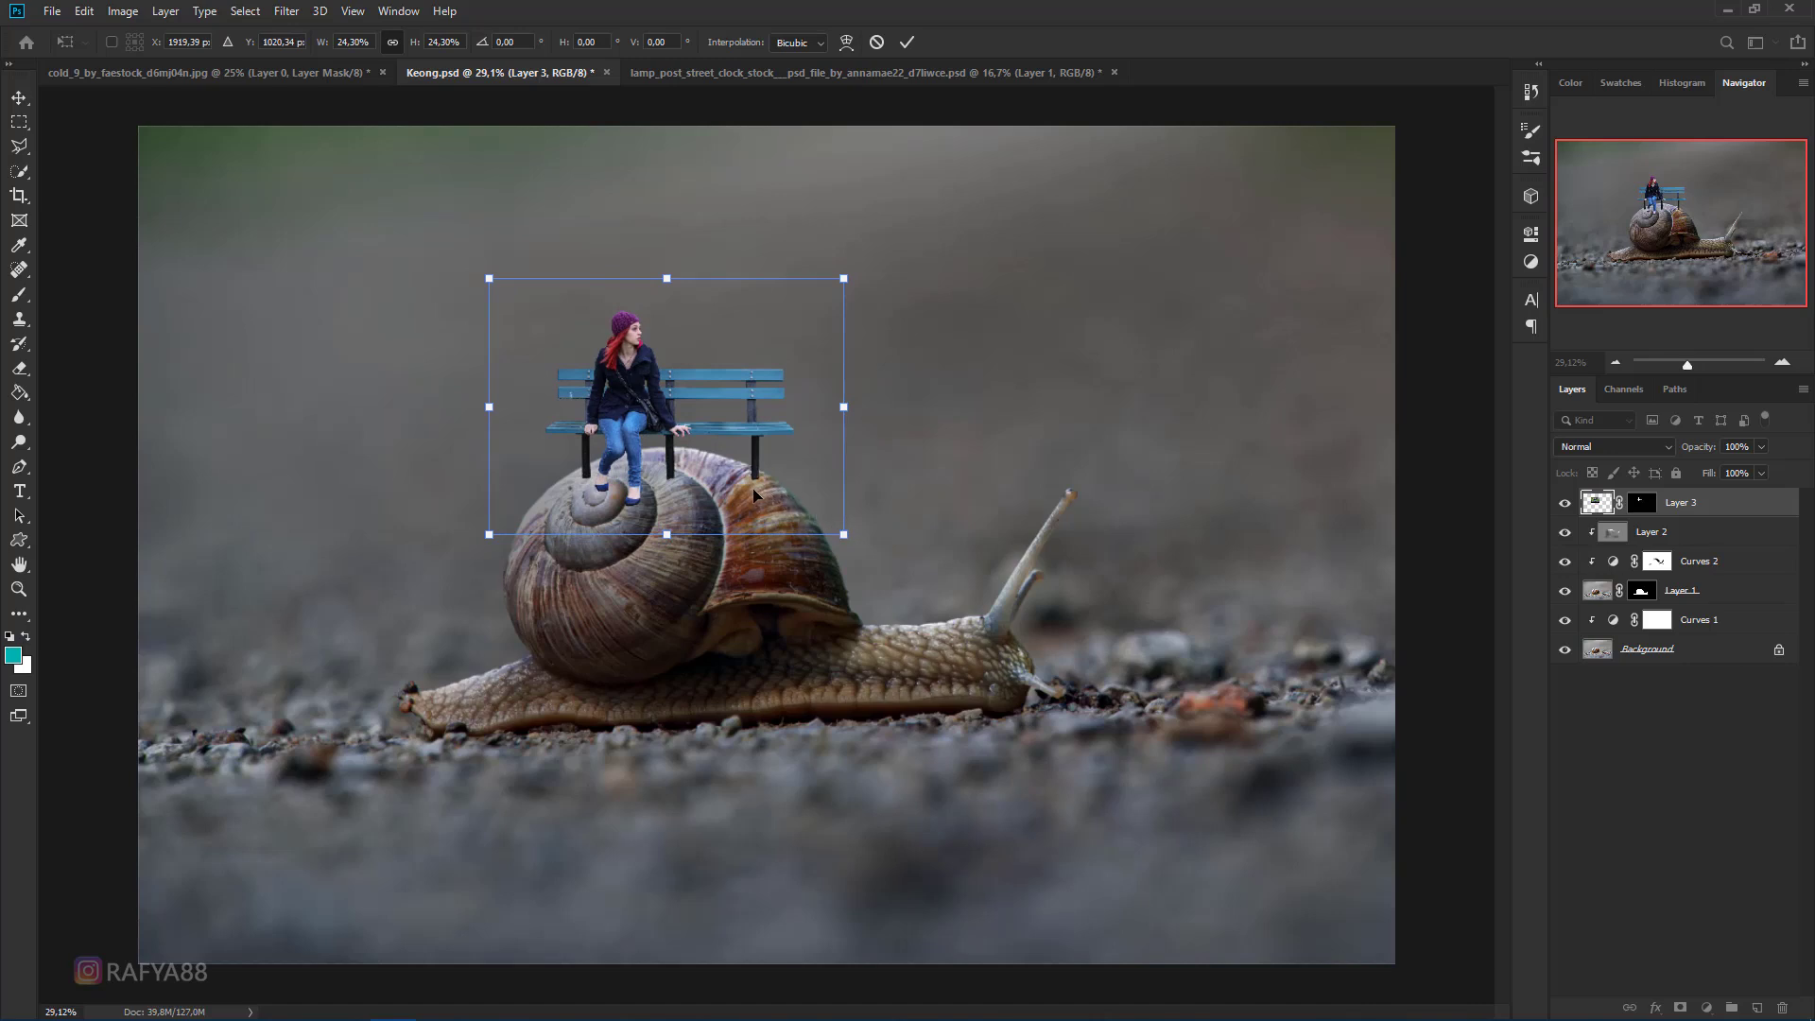
drag(728, 460, 724, 438)
key(Return)
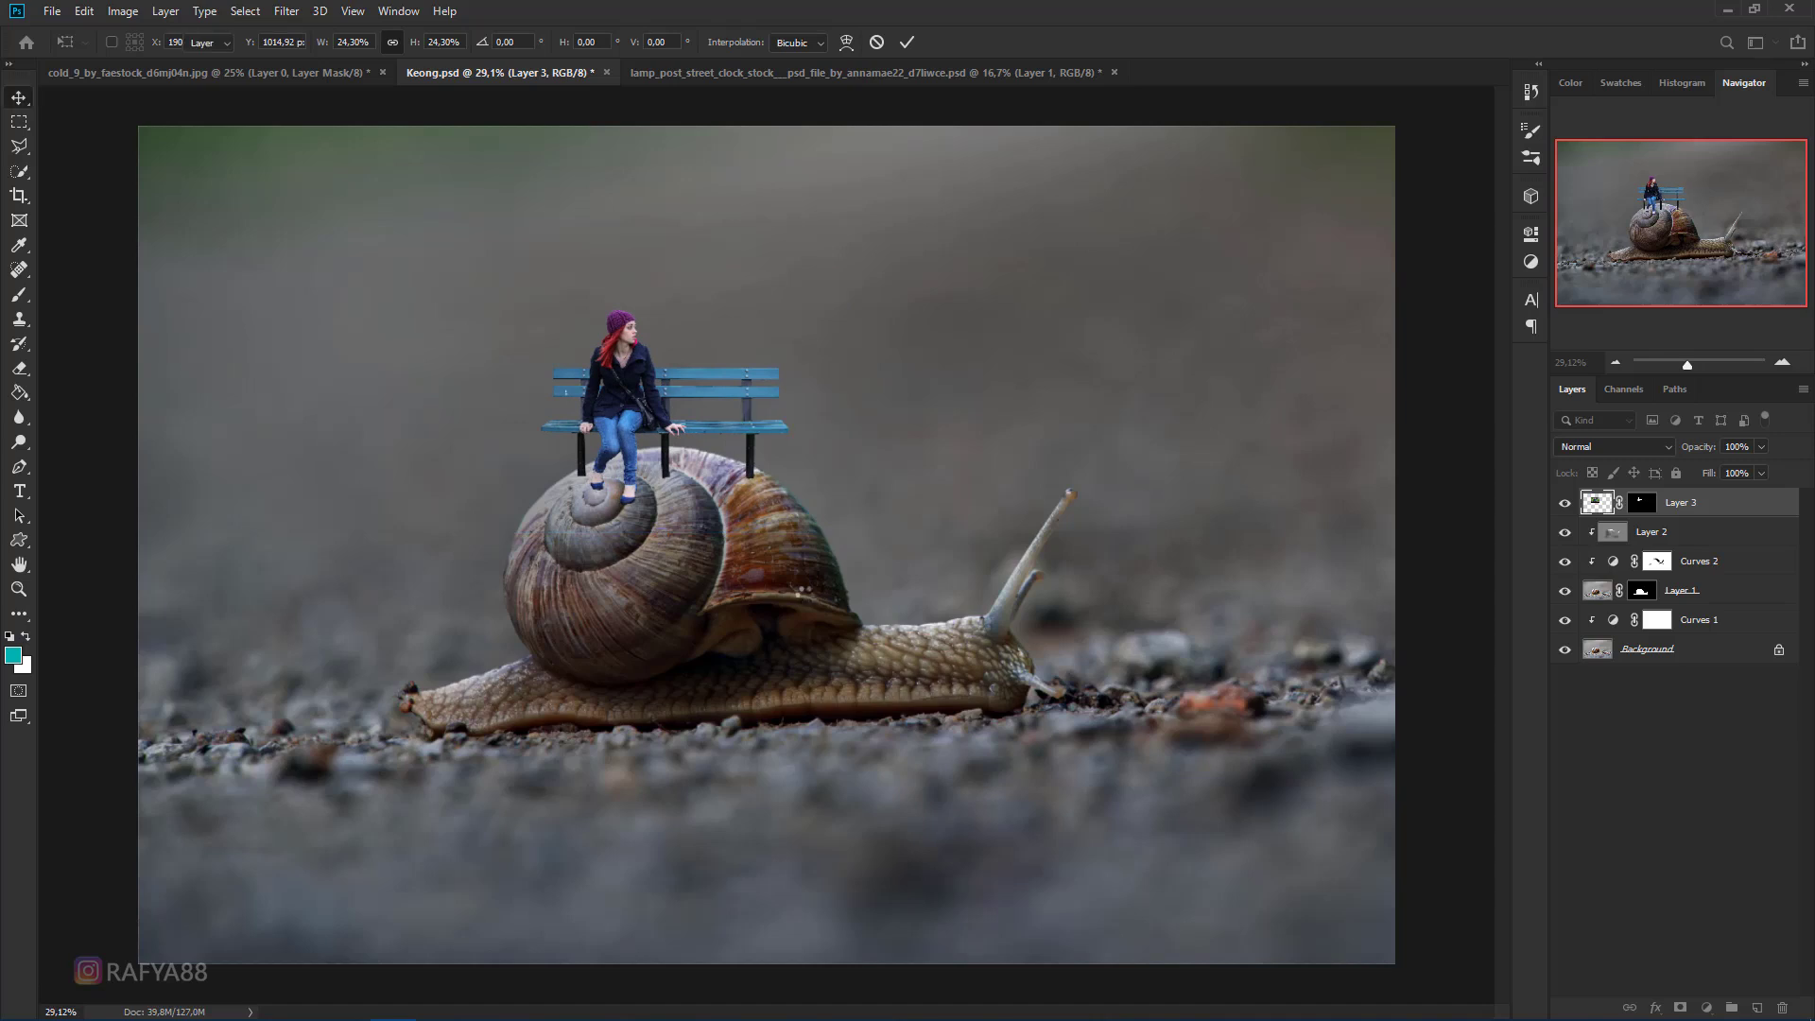
- Trim the lower ends of the bench legs on Layer 3's mask with a 20 px brush at 100% opacity
scroll(658, 381, down, 1)
scroll(652, 387, up, 7)
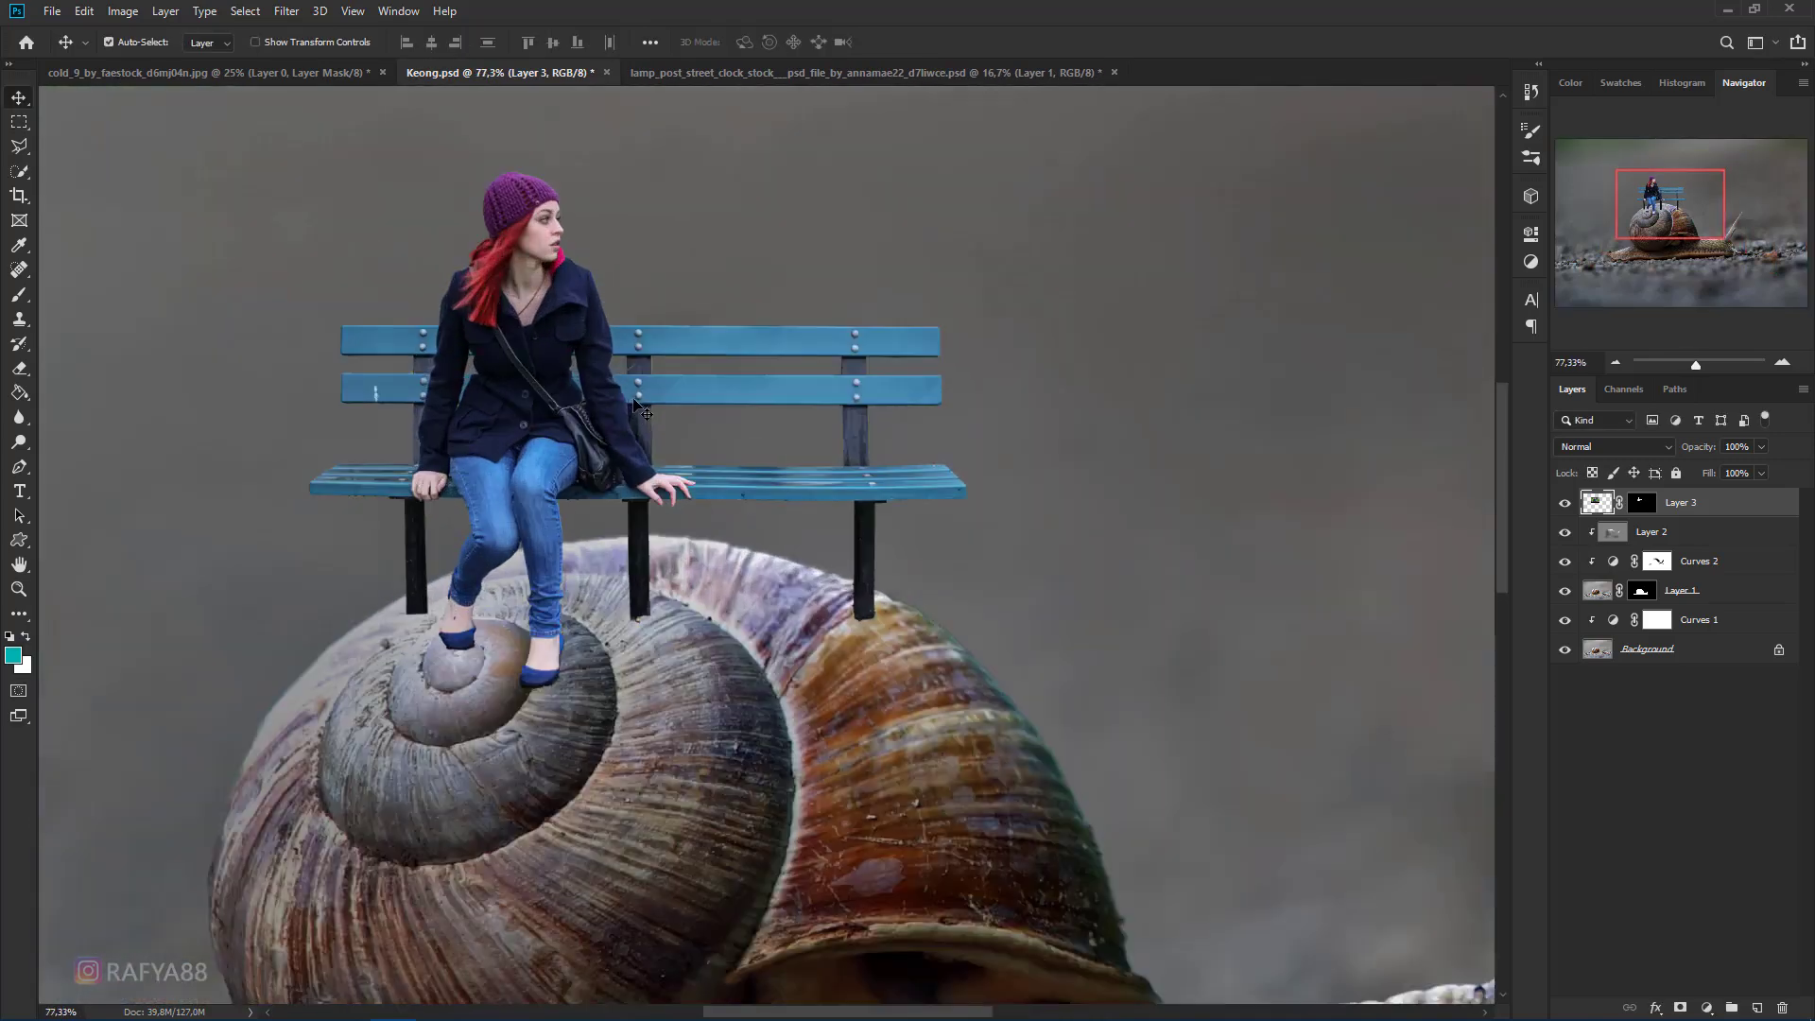
click(1645, 506)
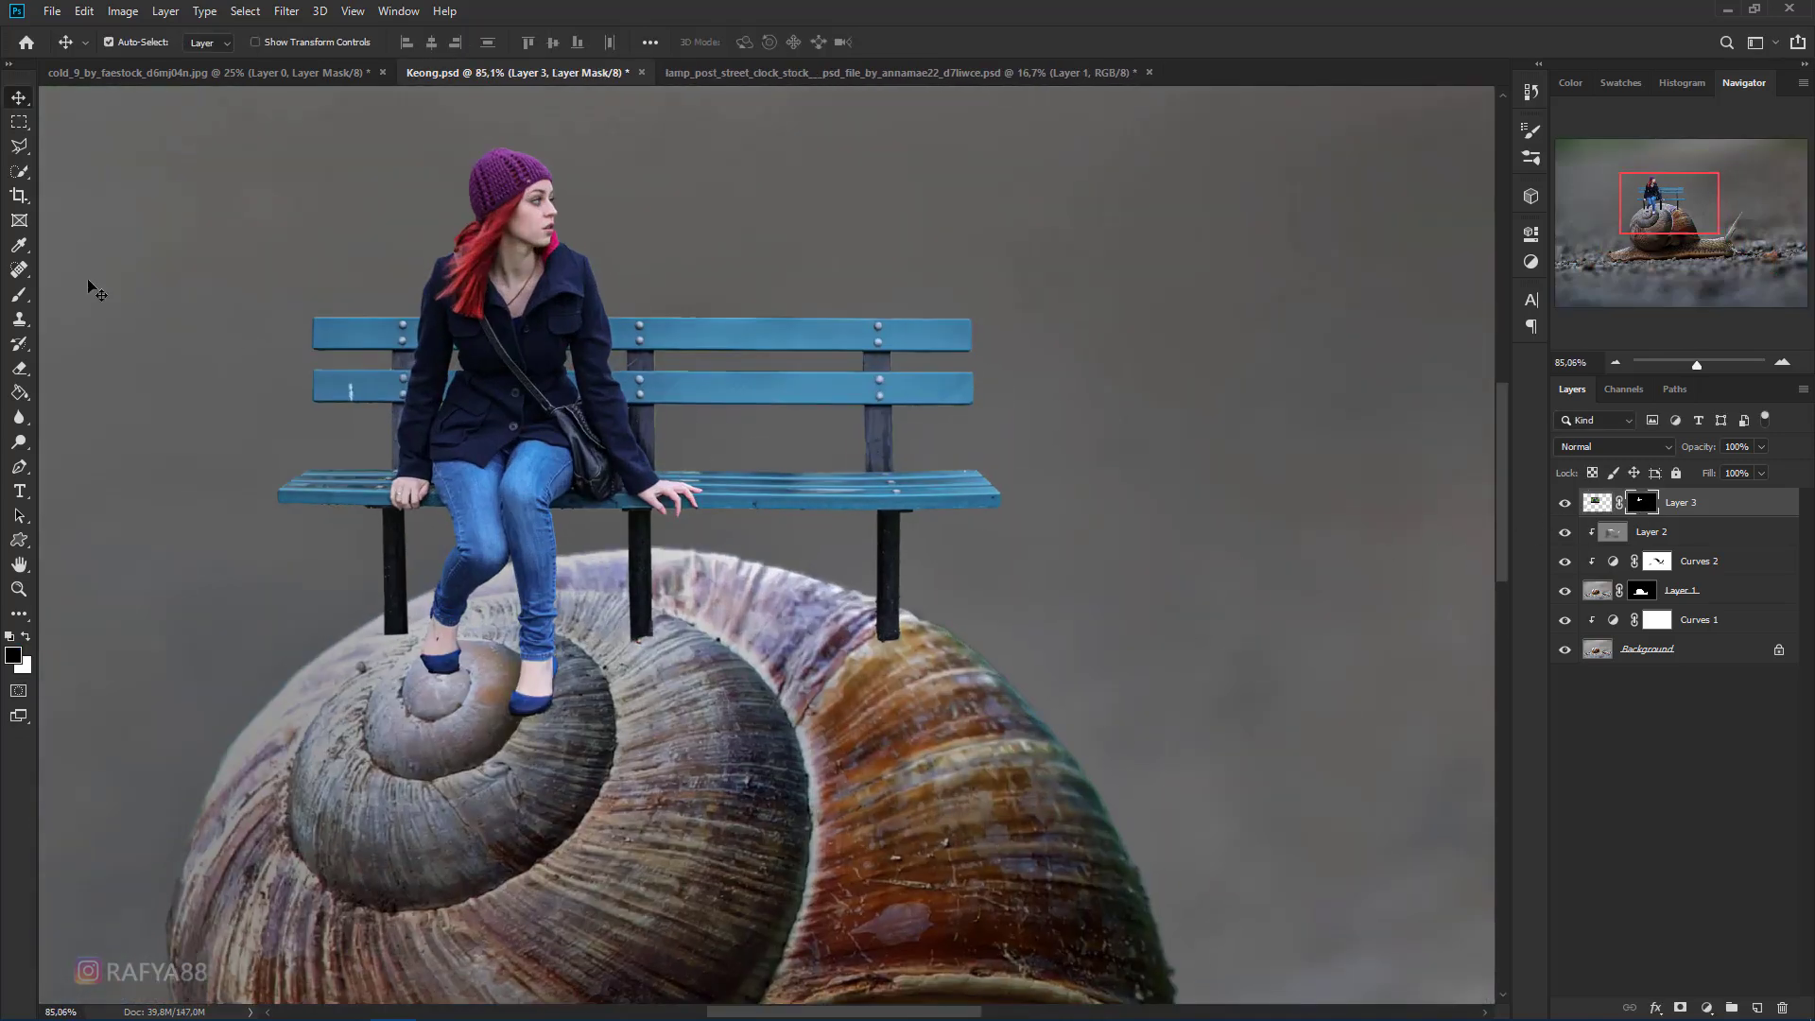
right_click(19, 295)
click(87, 298)
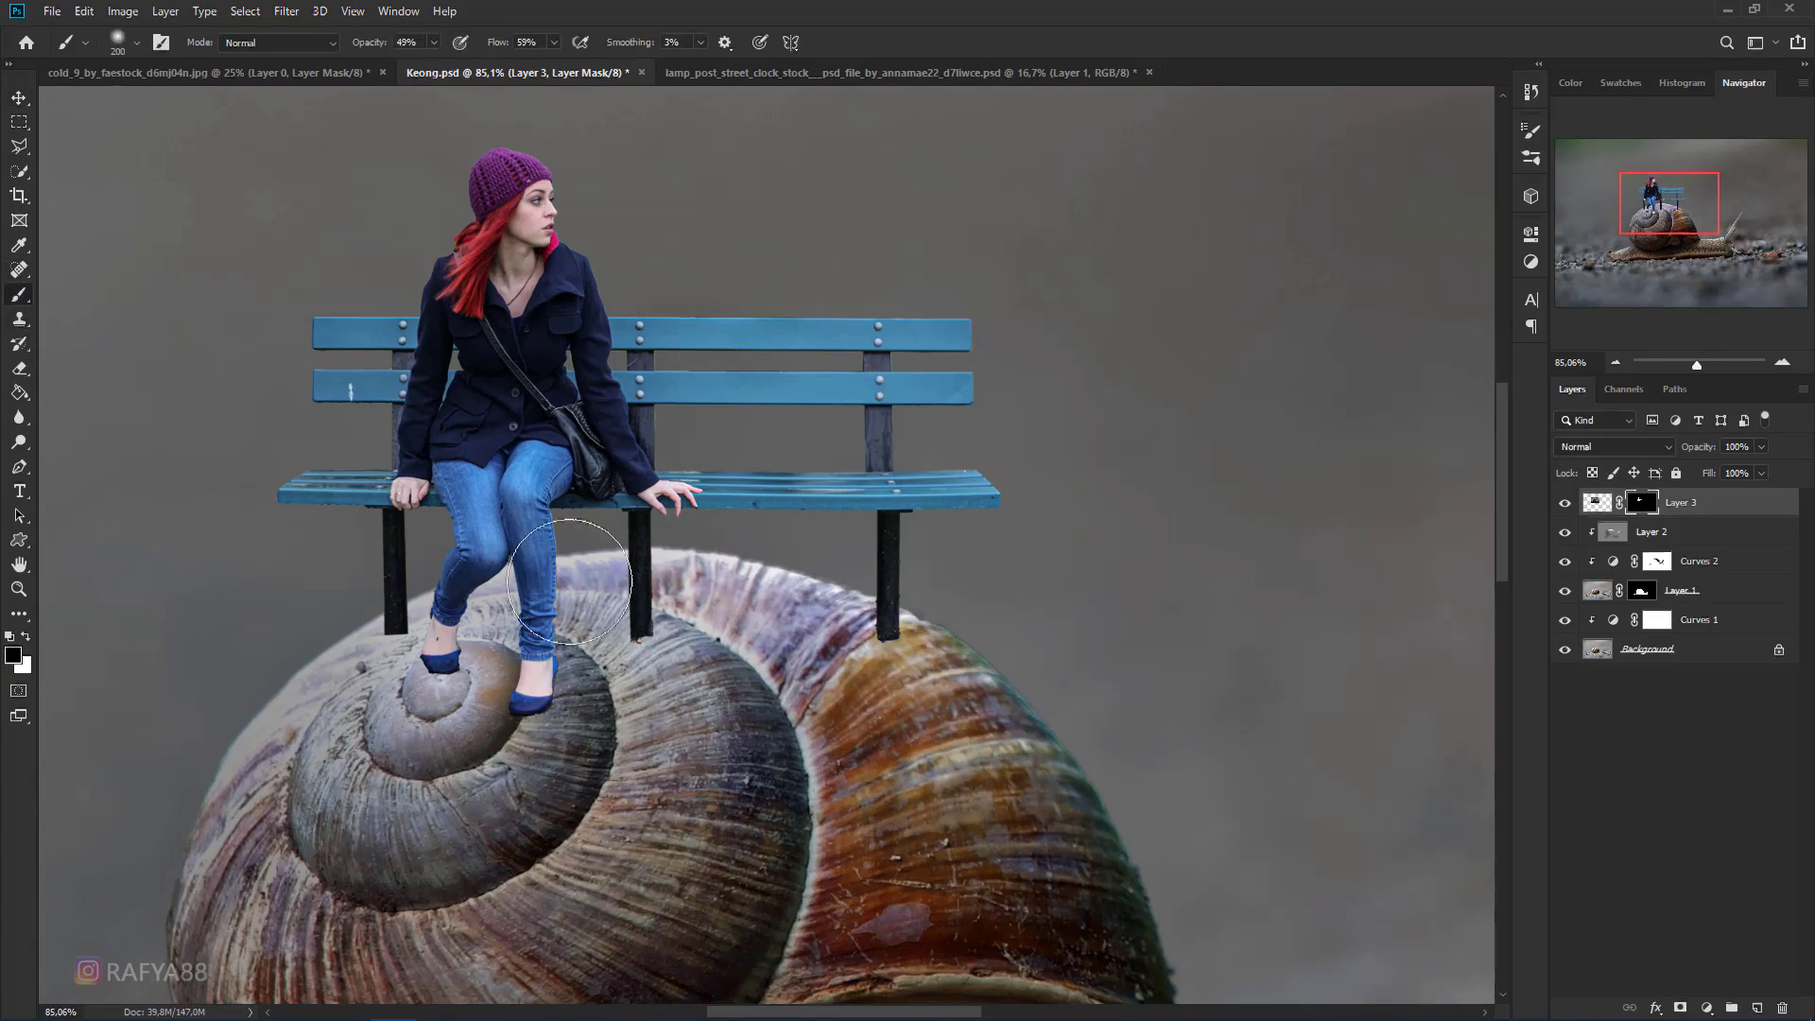
key(bracketleft)
key(bracketleft)
key(bracketleft)
key(bracketleft)
key(bracketleft)
key(bracketleft)
key(bracketleft)
key(bracketleft)
key(bracketleft)
key(bracketleft)
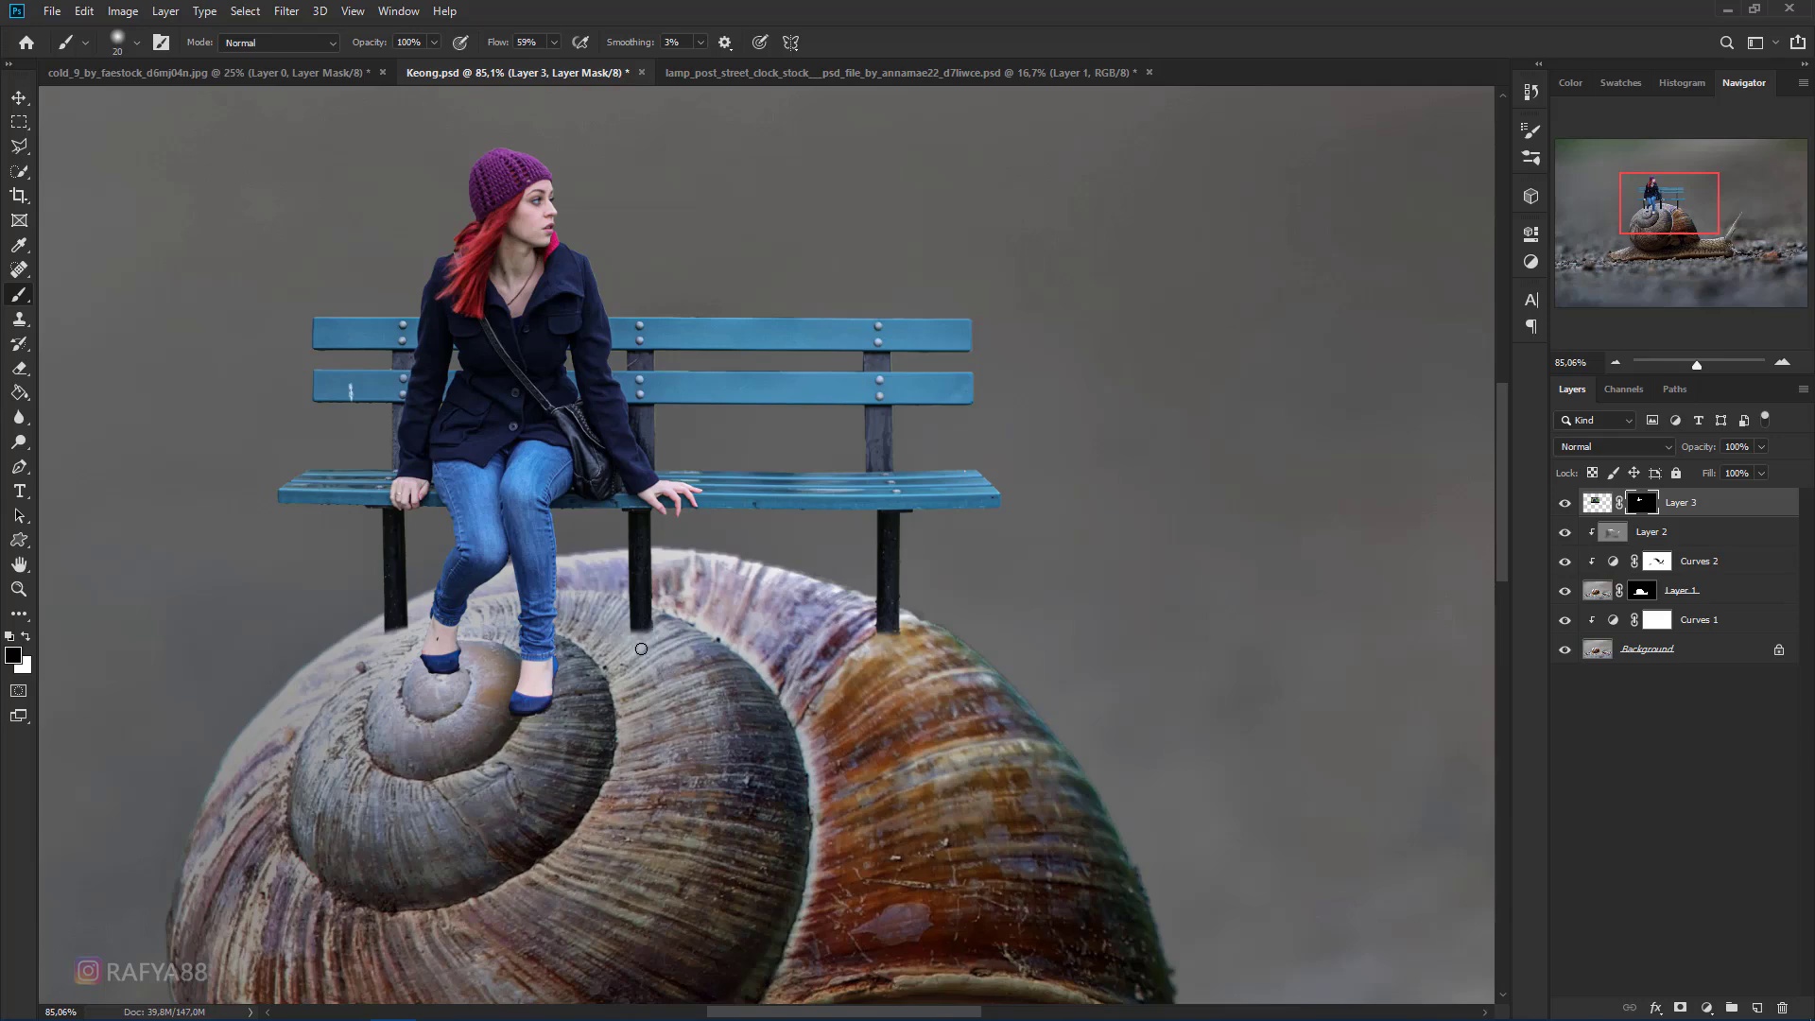
- Rename the woman and bench layer to "model" and give it a blue colour label
scroll(641, 649, down, 6)
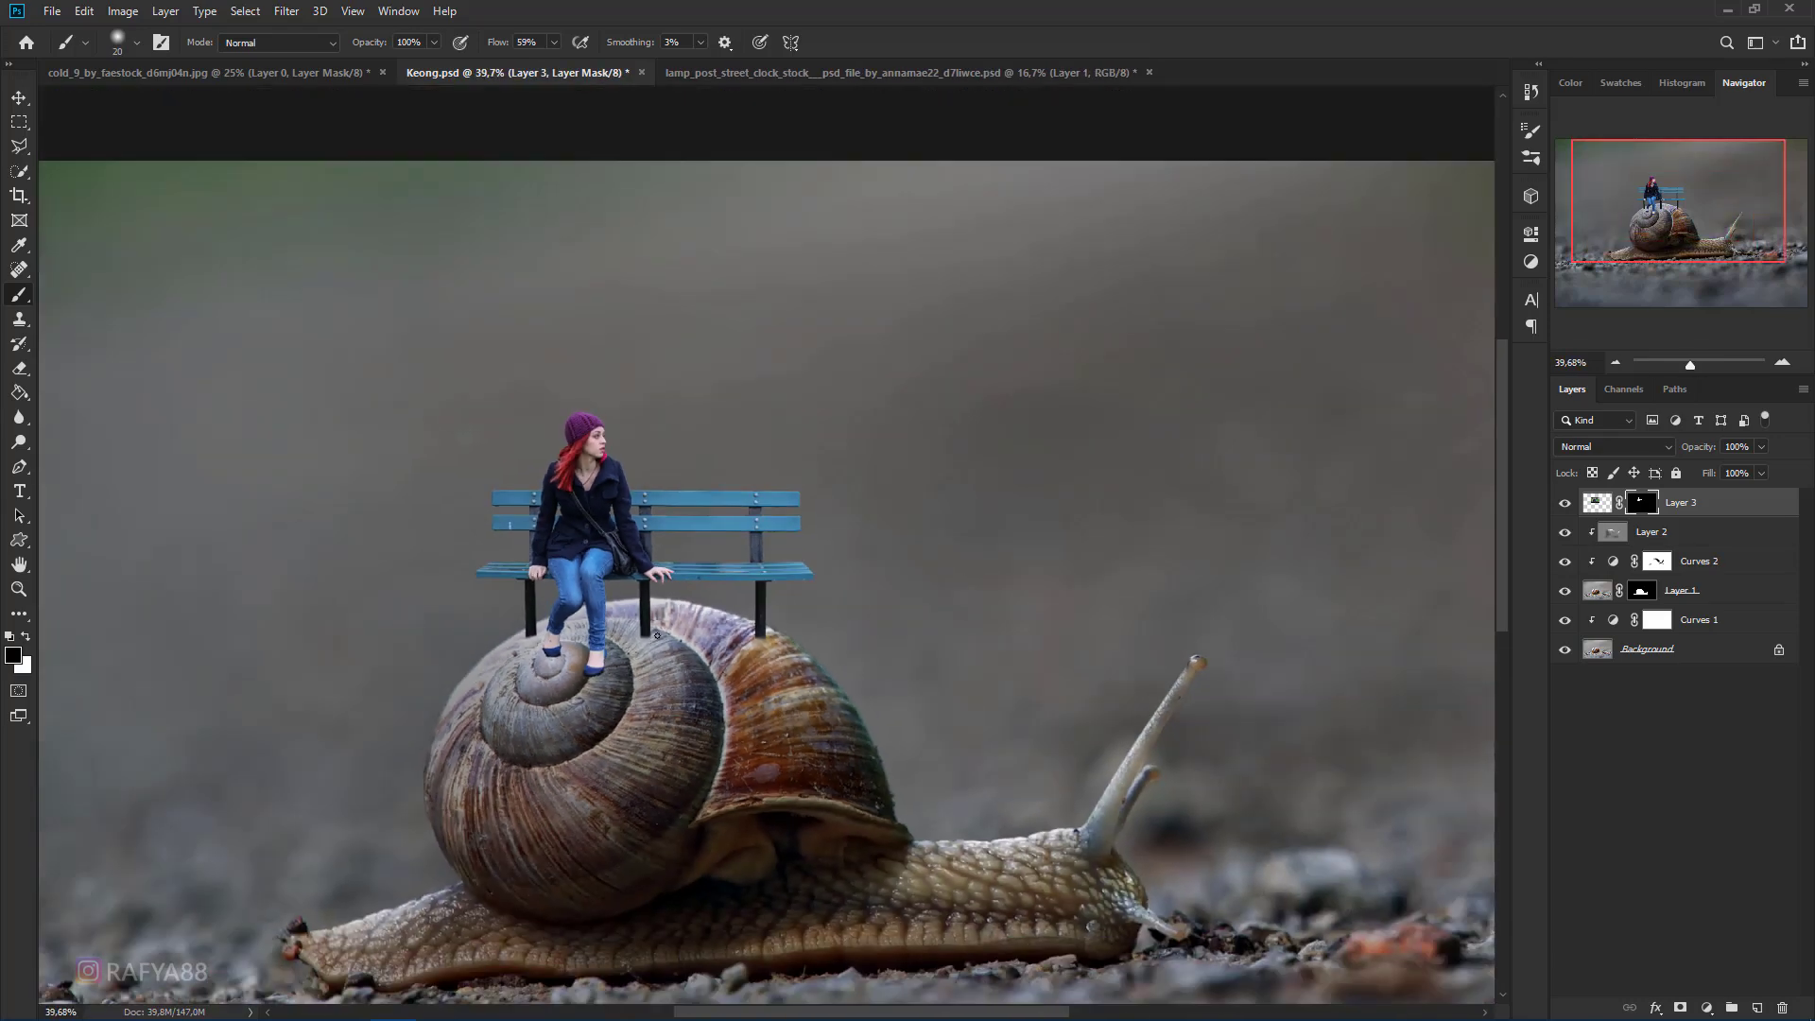
scroll(660, 629, down, 1)
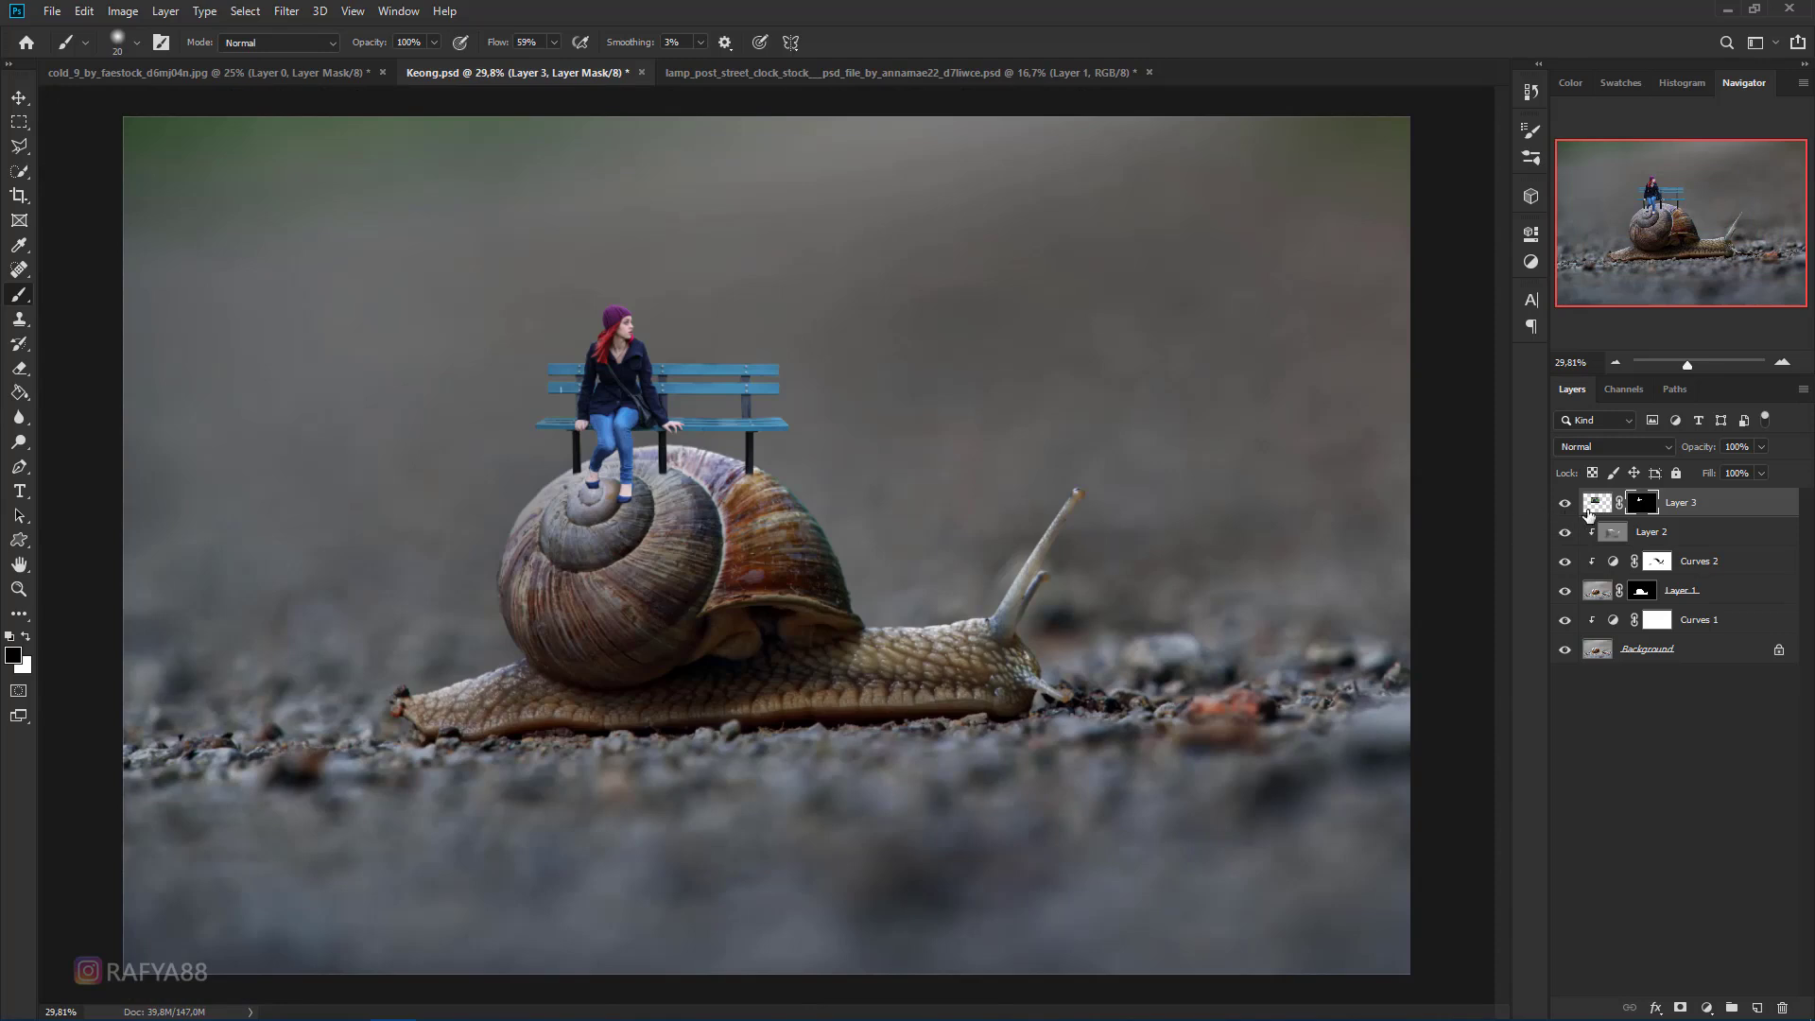
double_click(1692, 505)
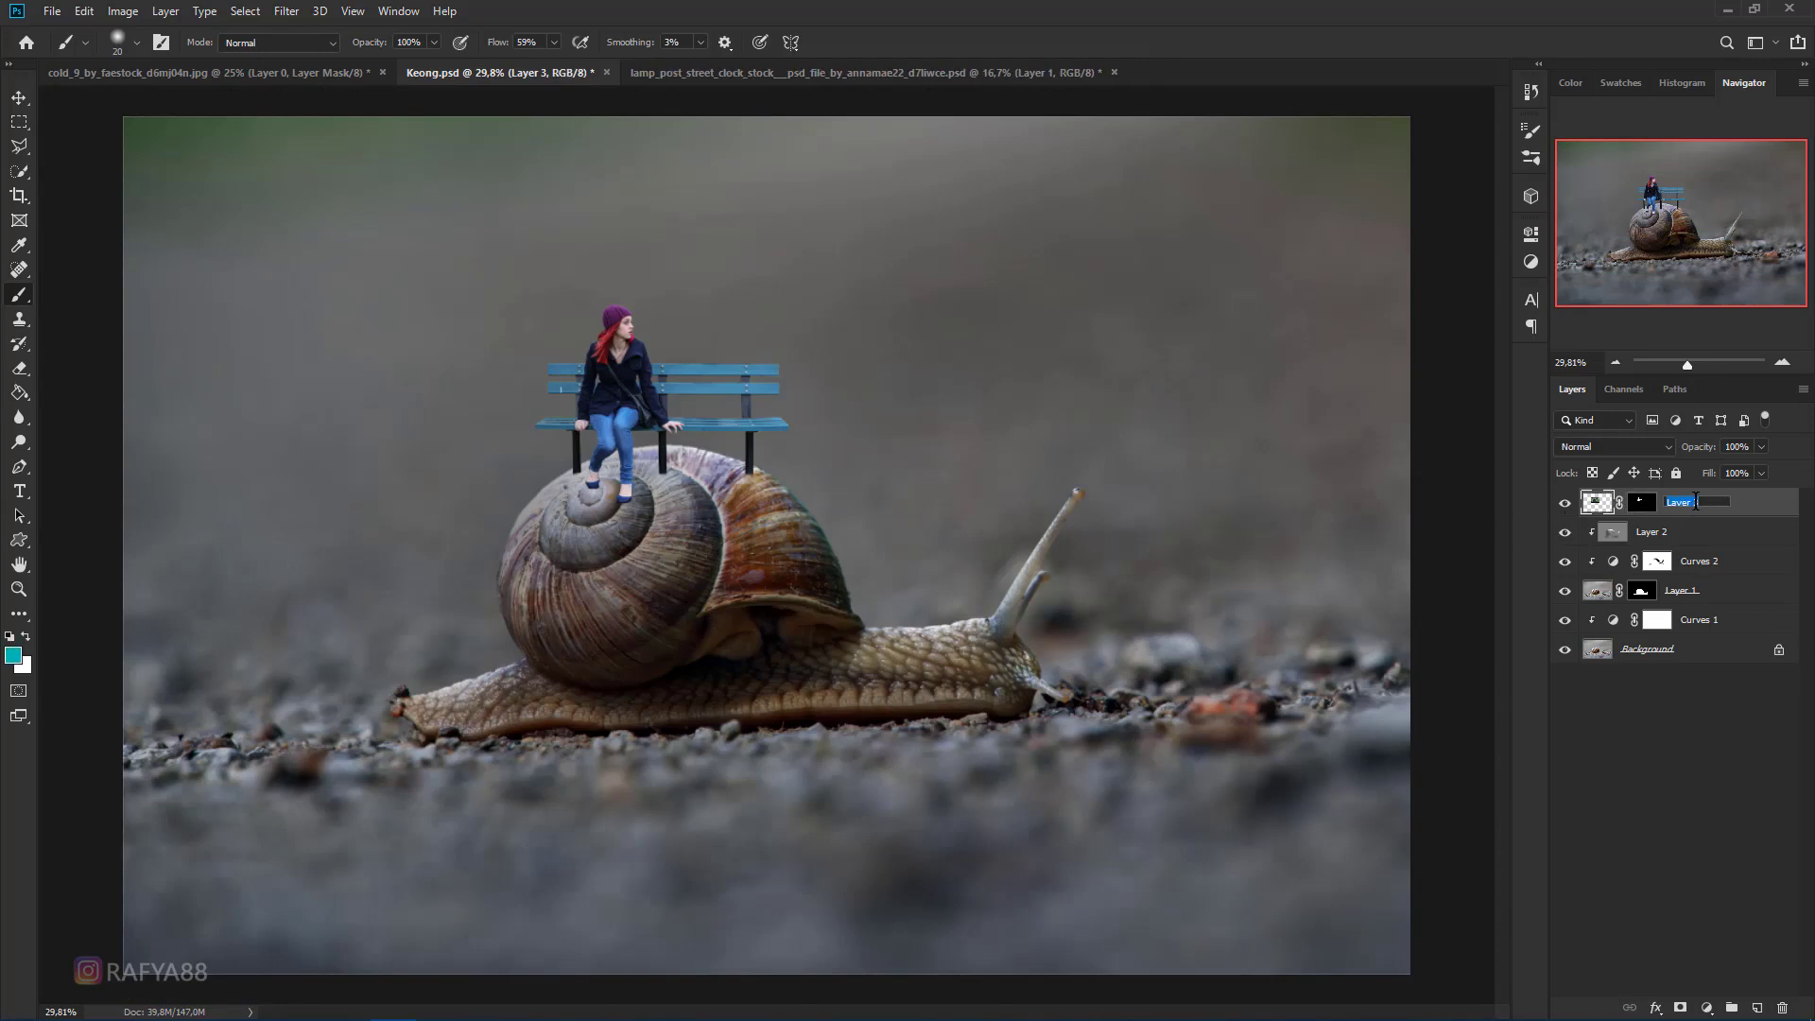
key(Return)
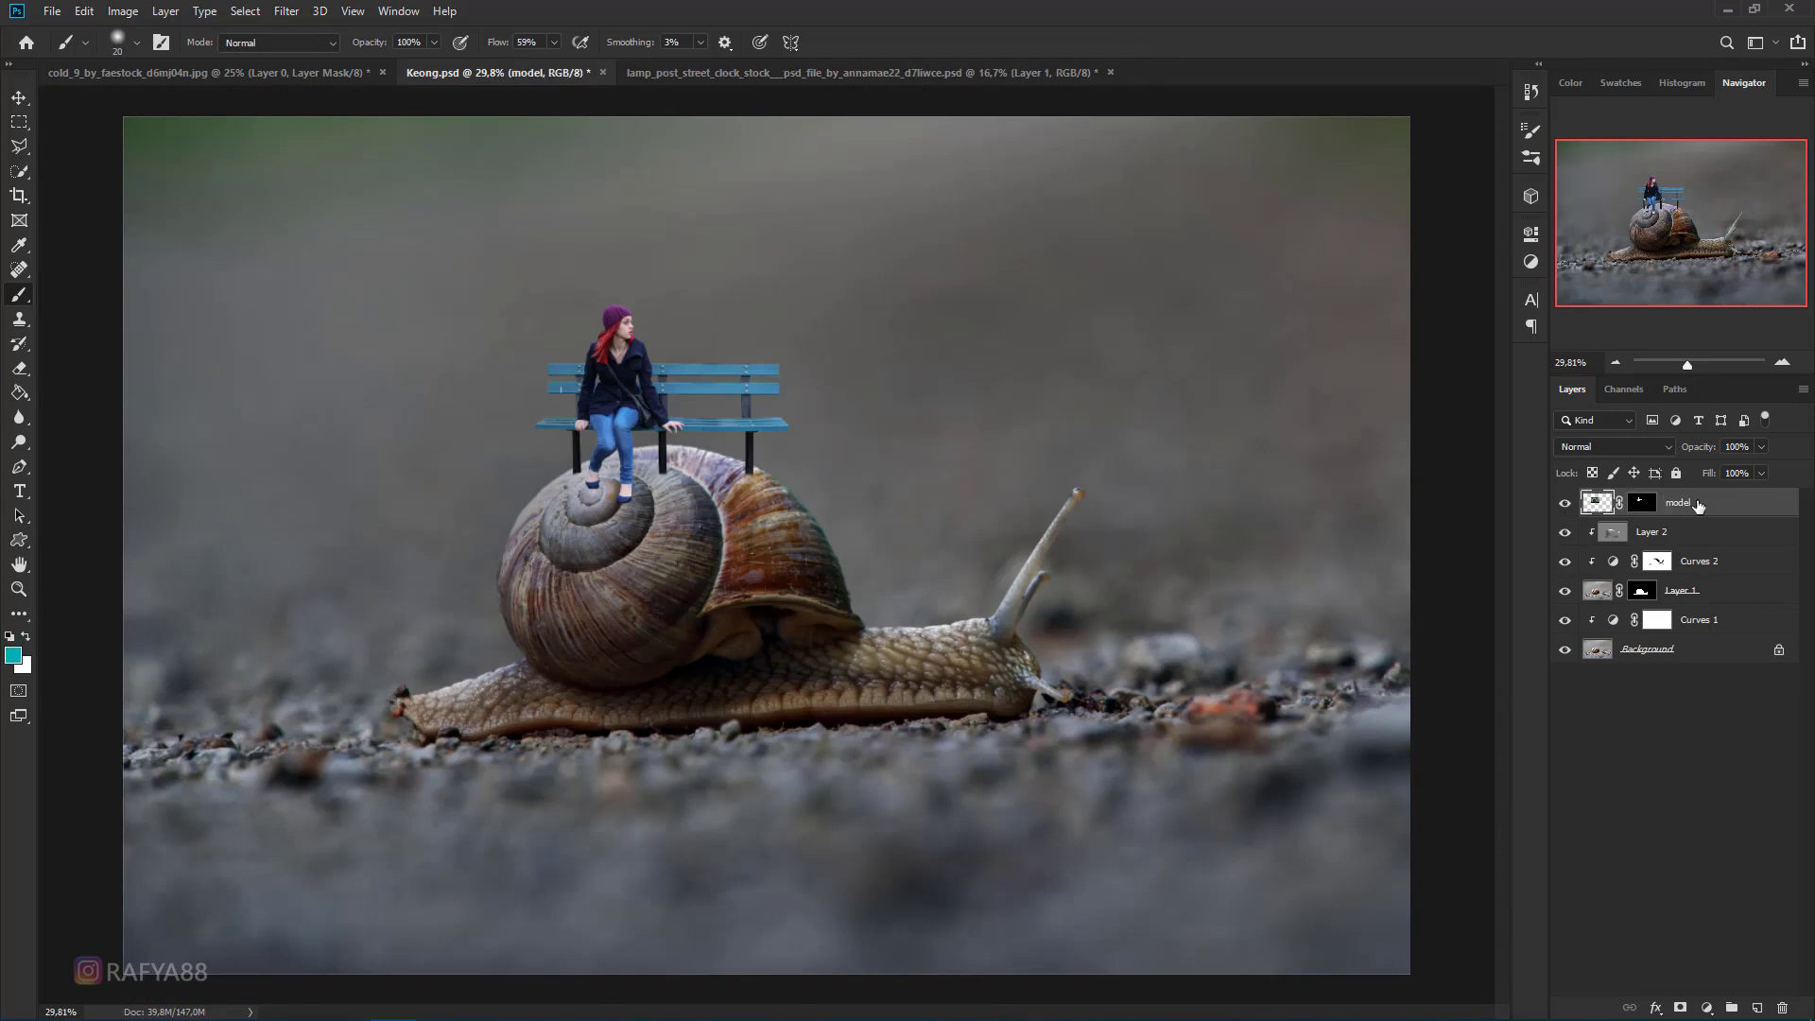
right_click(1697, 506)
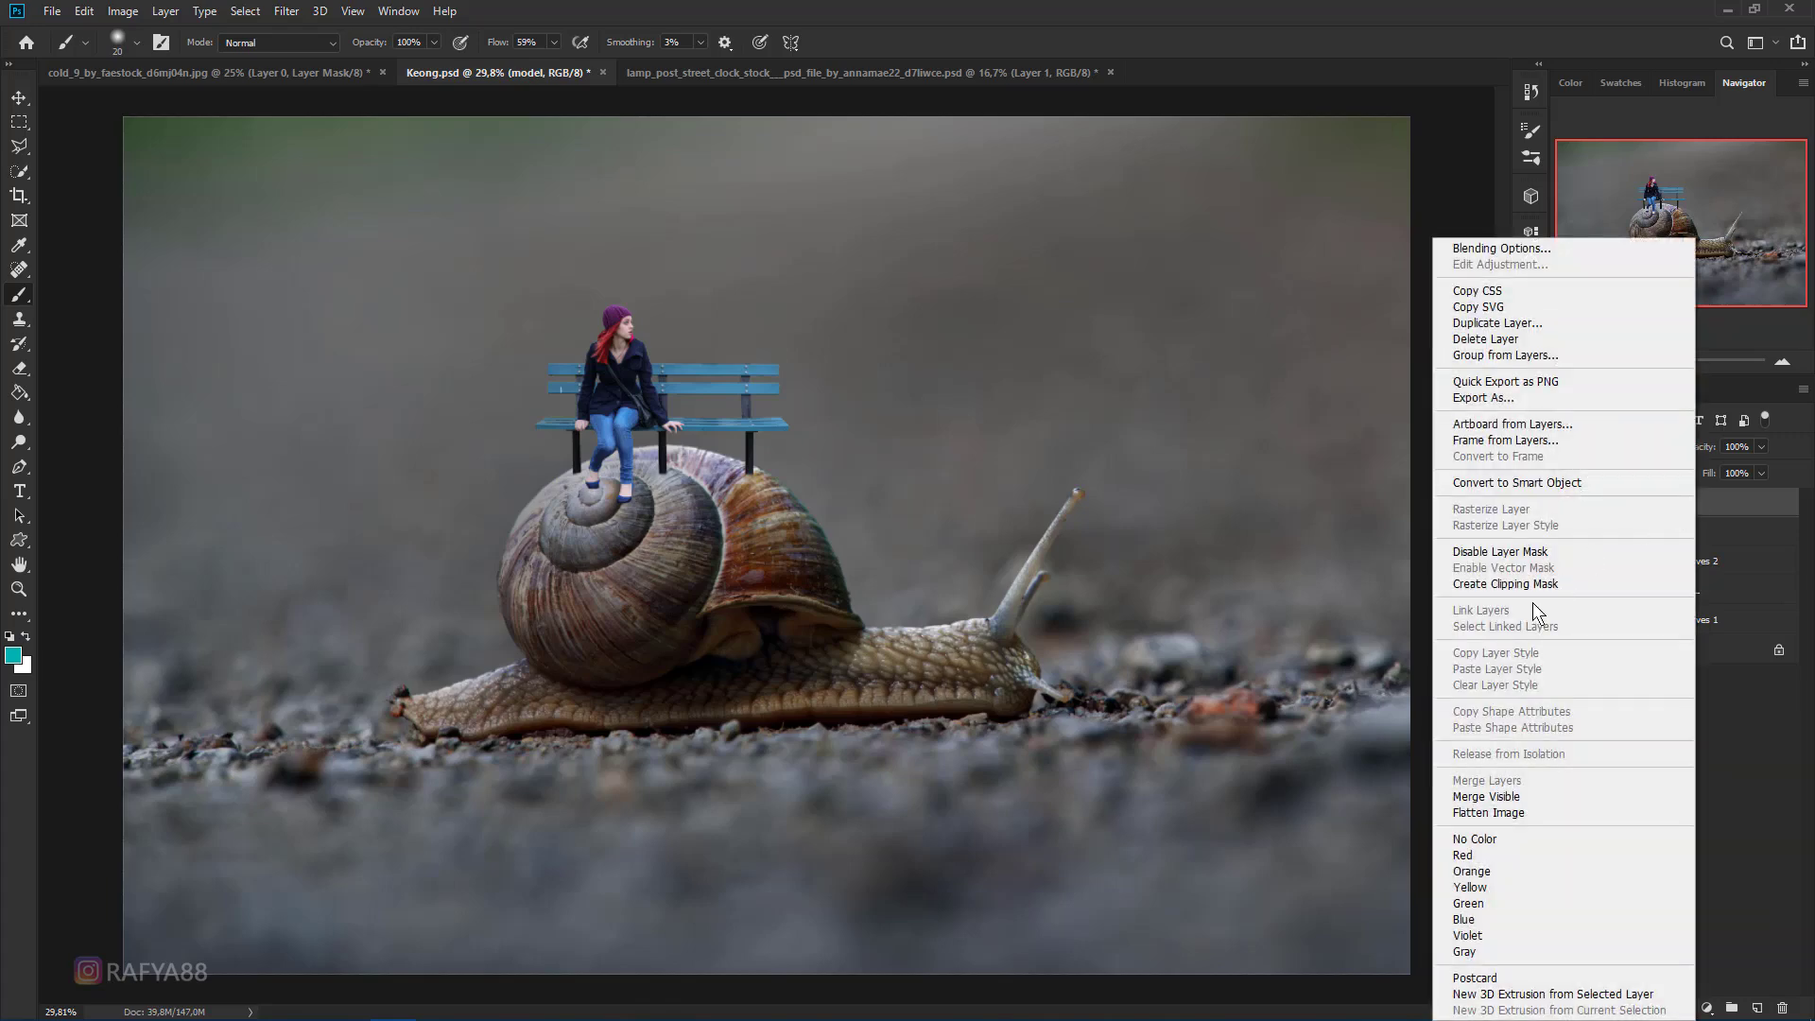
click(1481, 920)
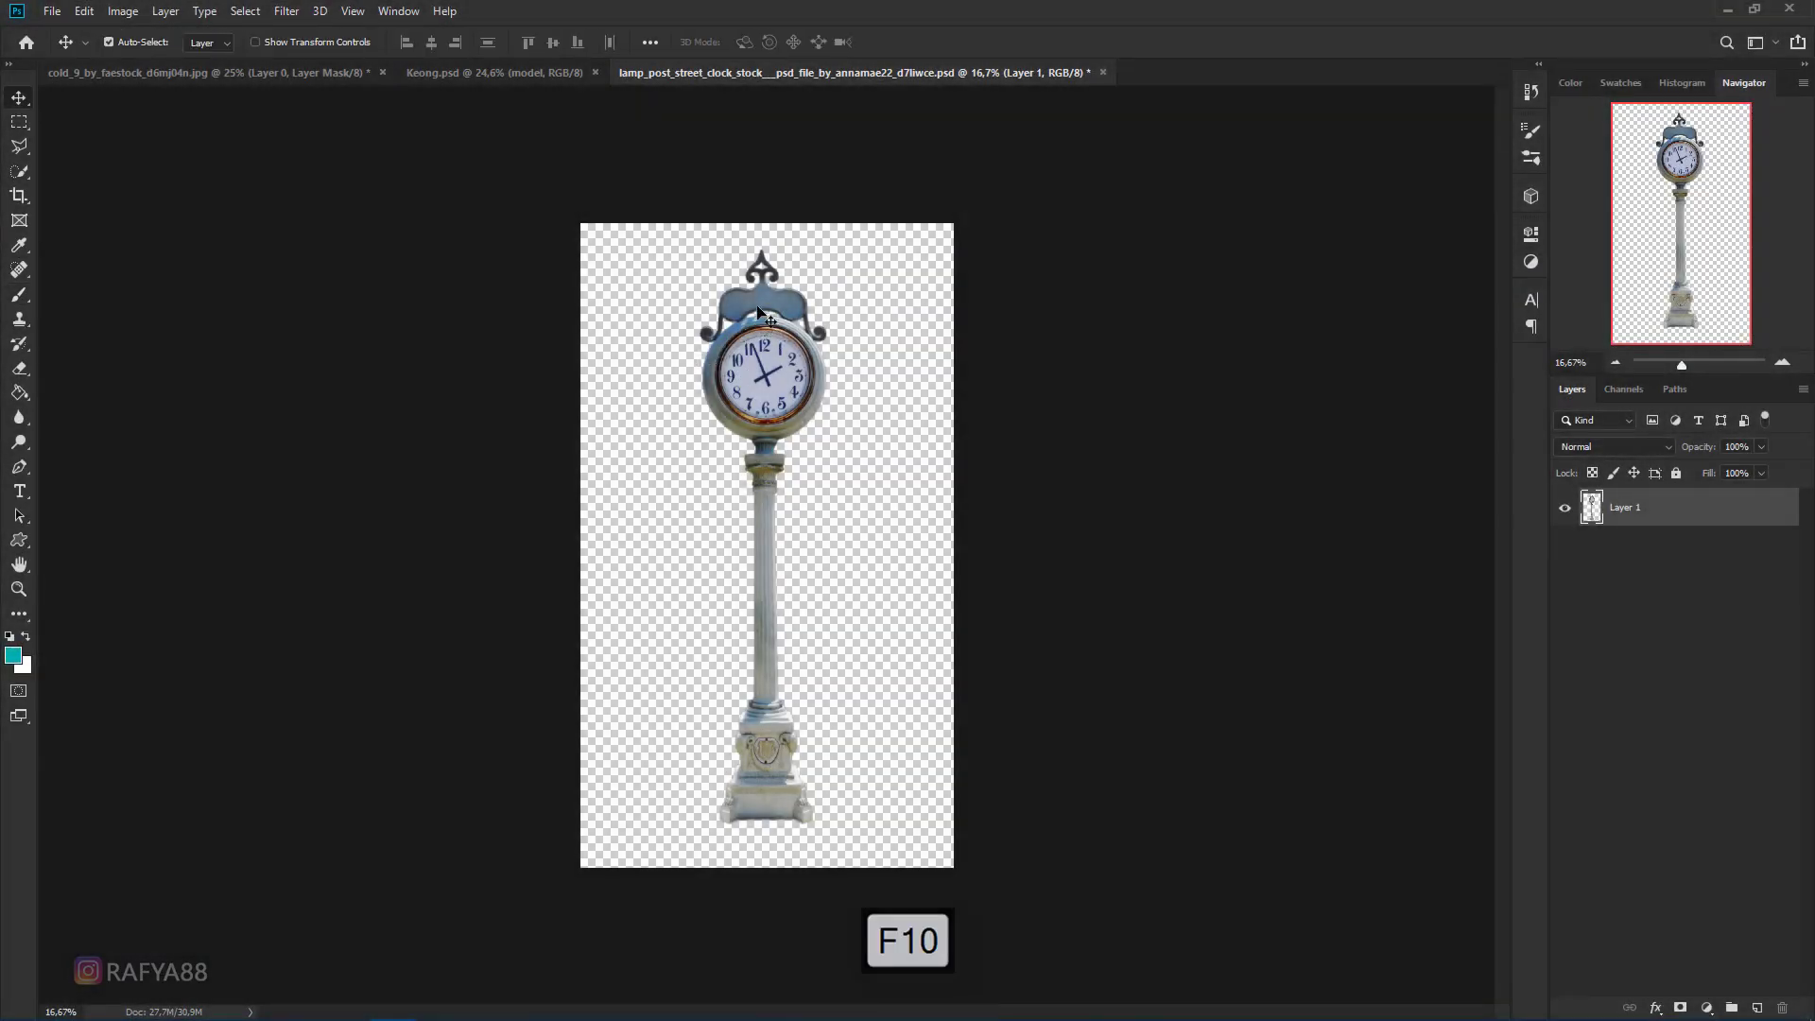
- Bring the street clock into Keong.psd, scale it to 22.64% and stand it on the shell beside the woman
drag(758, 309, 605, 342)
key(ctrl+t)
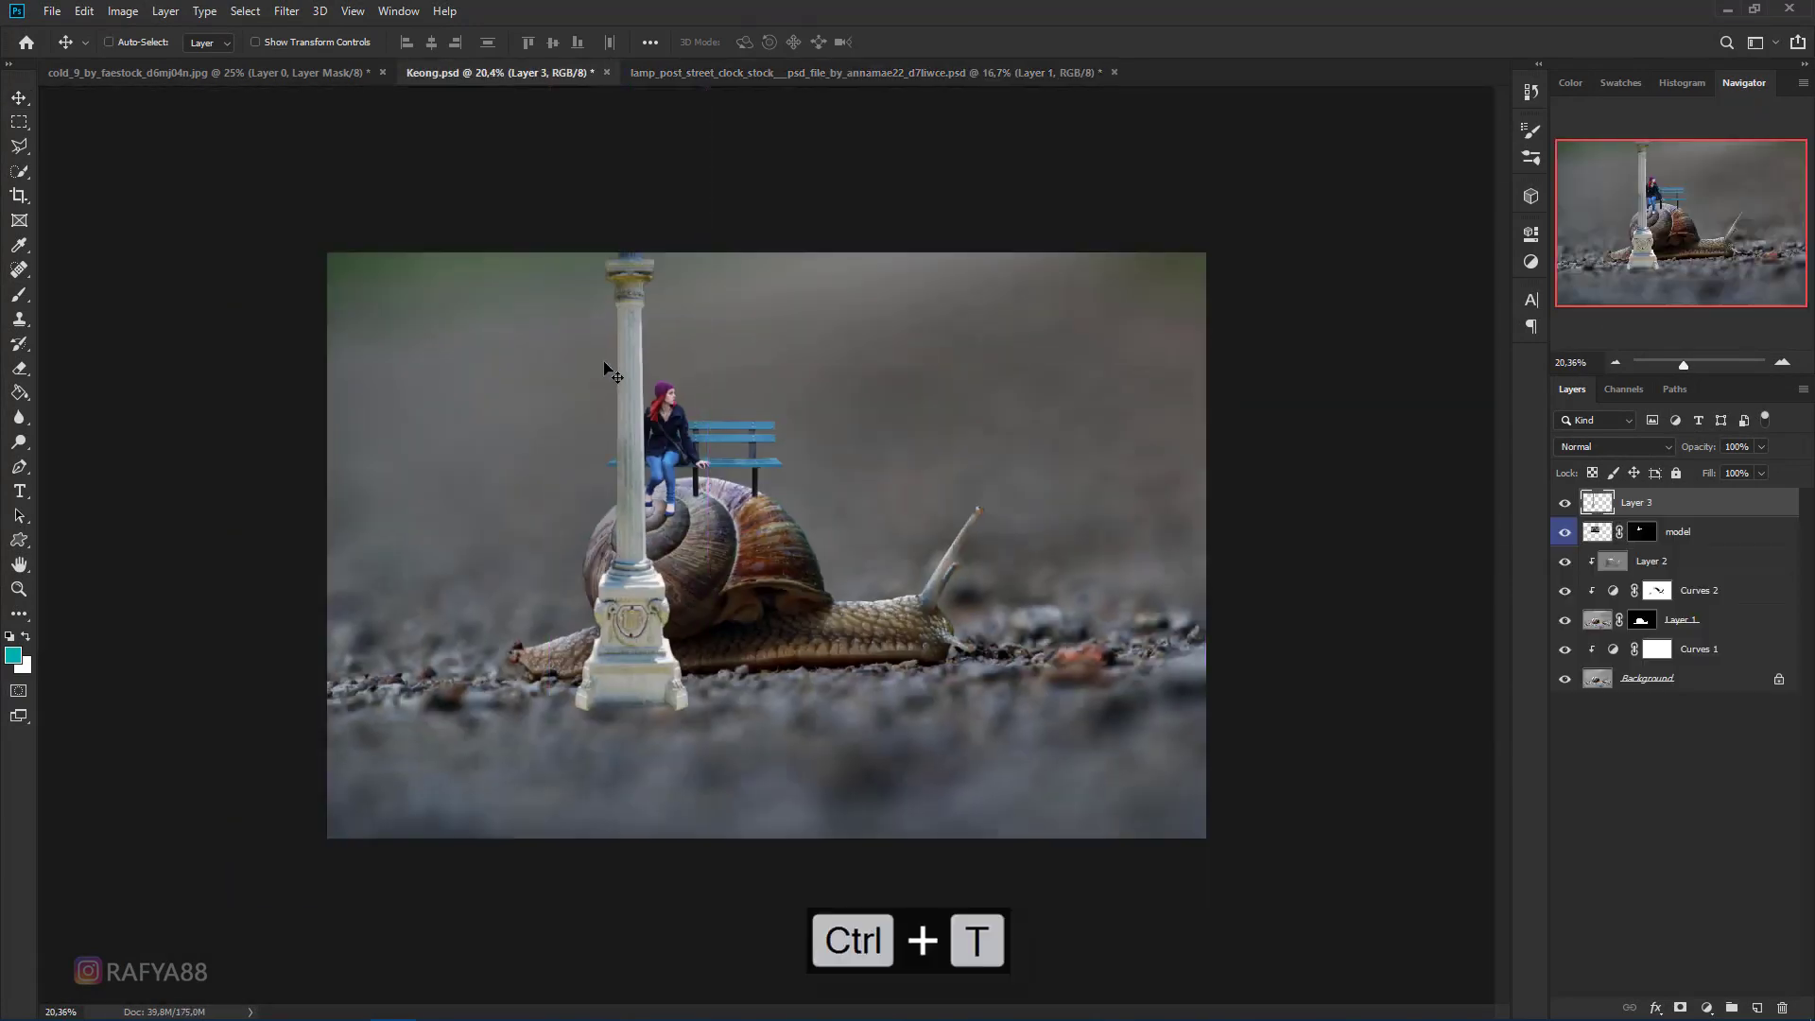
drag(705, 709, 660, 500)
drag(639, 358, 622, 437)
scroll(622, 436, up, 3)
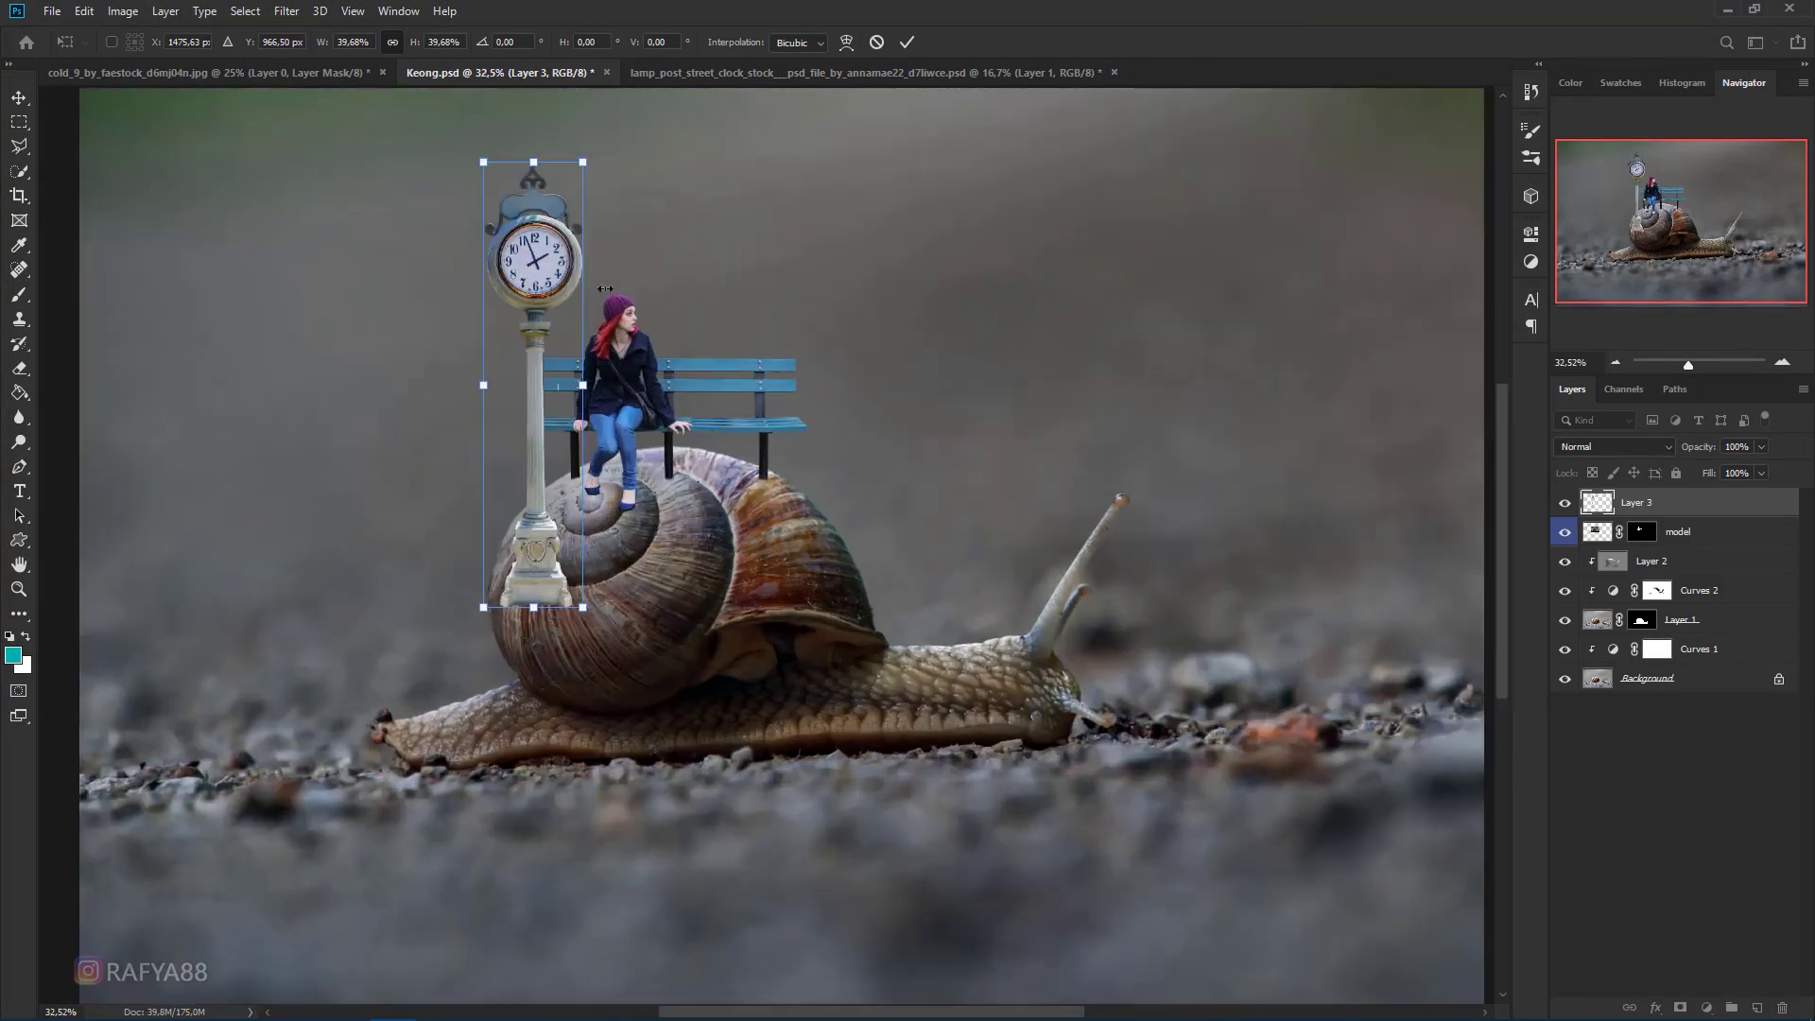
drag(578, 173, 564, 272)
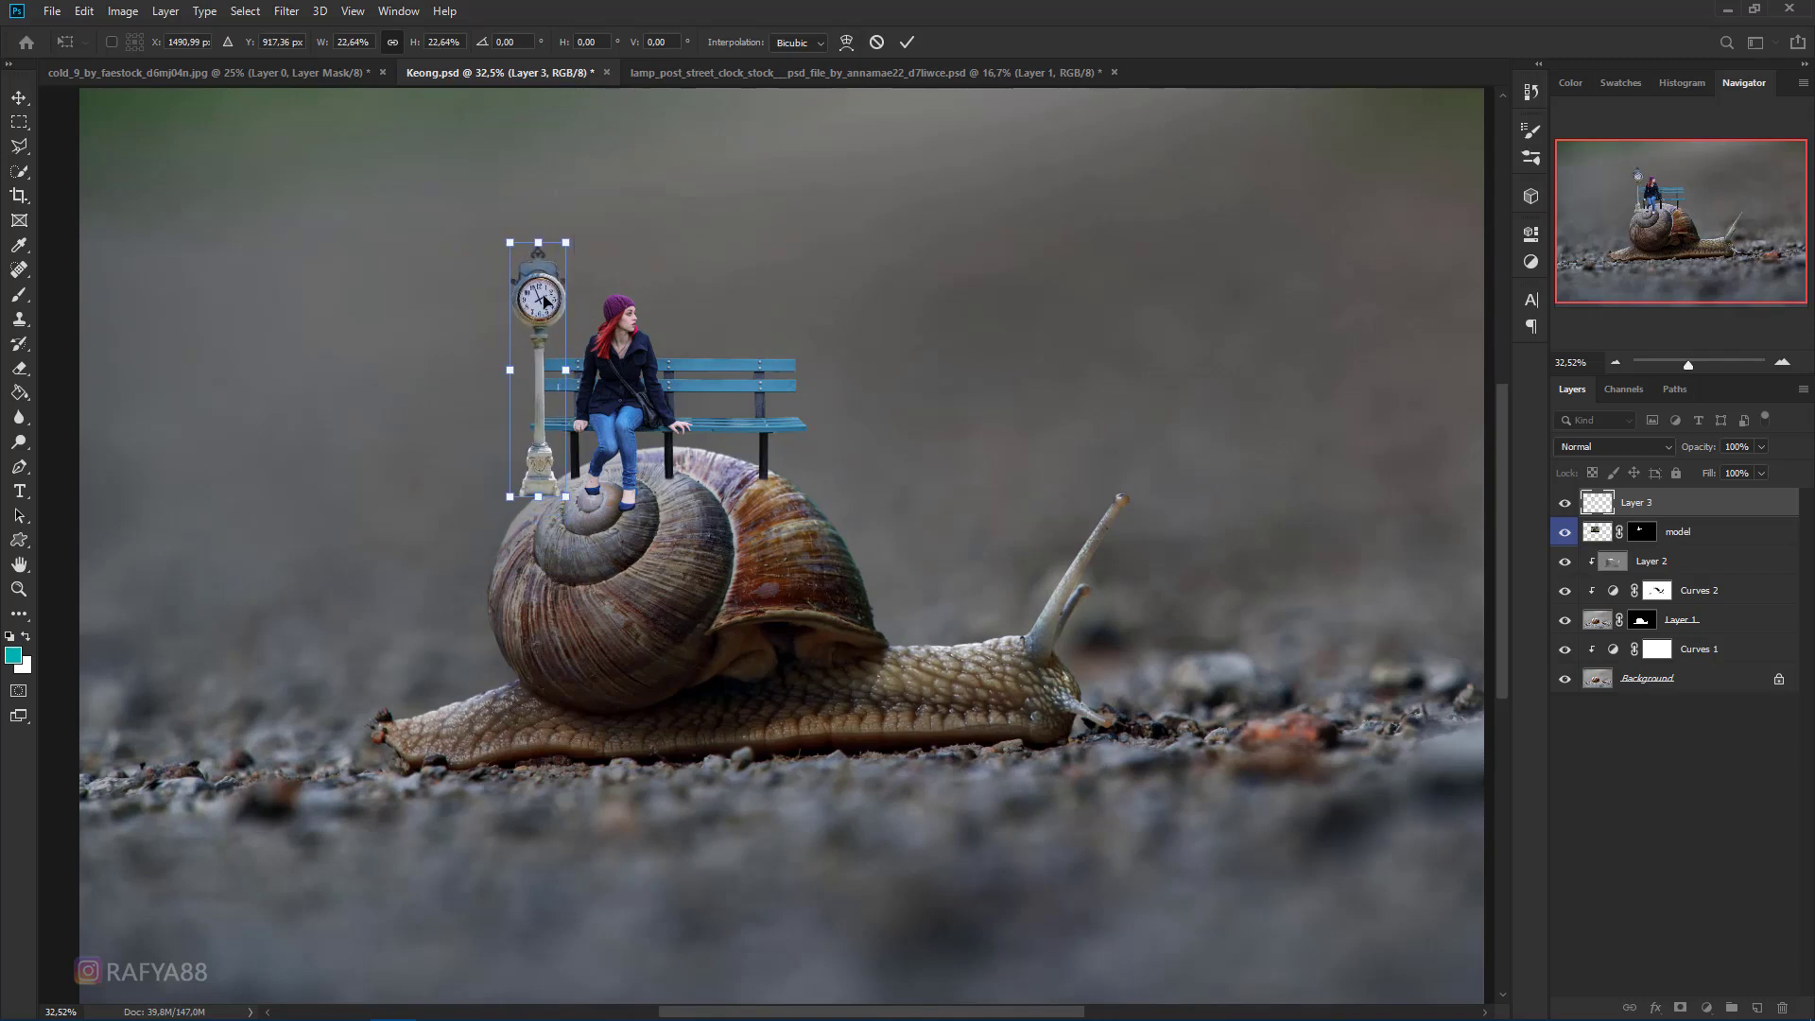
key(Return)
- Move the clock layer beneath the model layer and nudge the clock slightly towards the bench
drag(1607, 502, 1612, 542)
scroll(529, 352, up, 2)
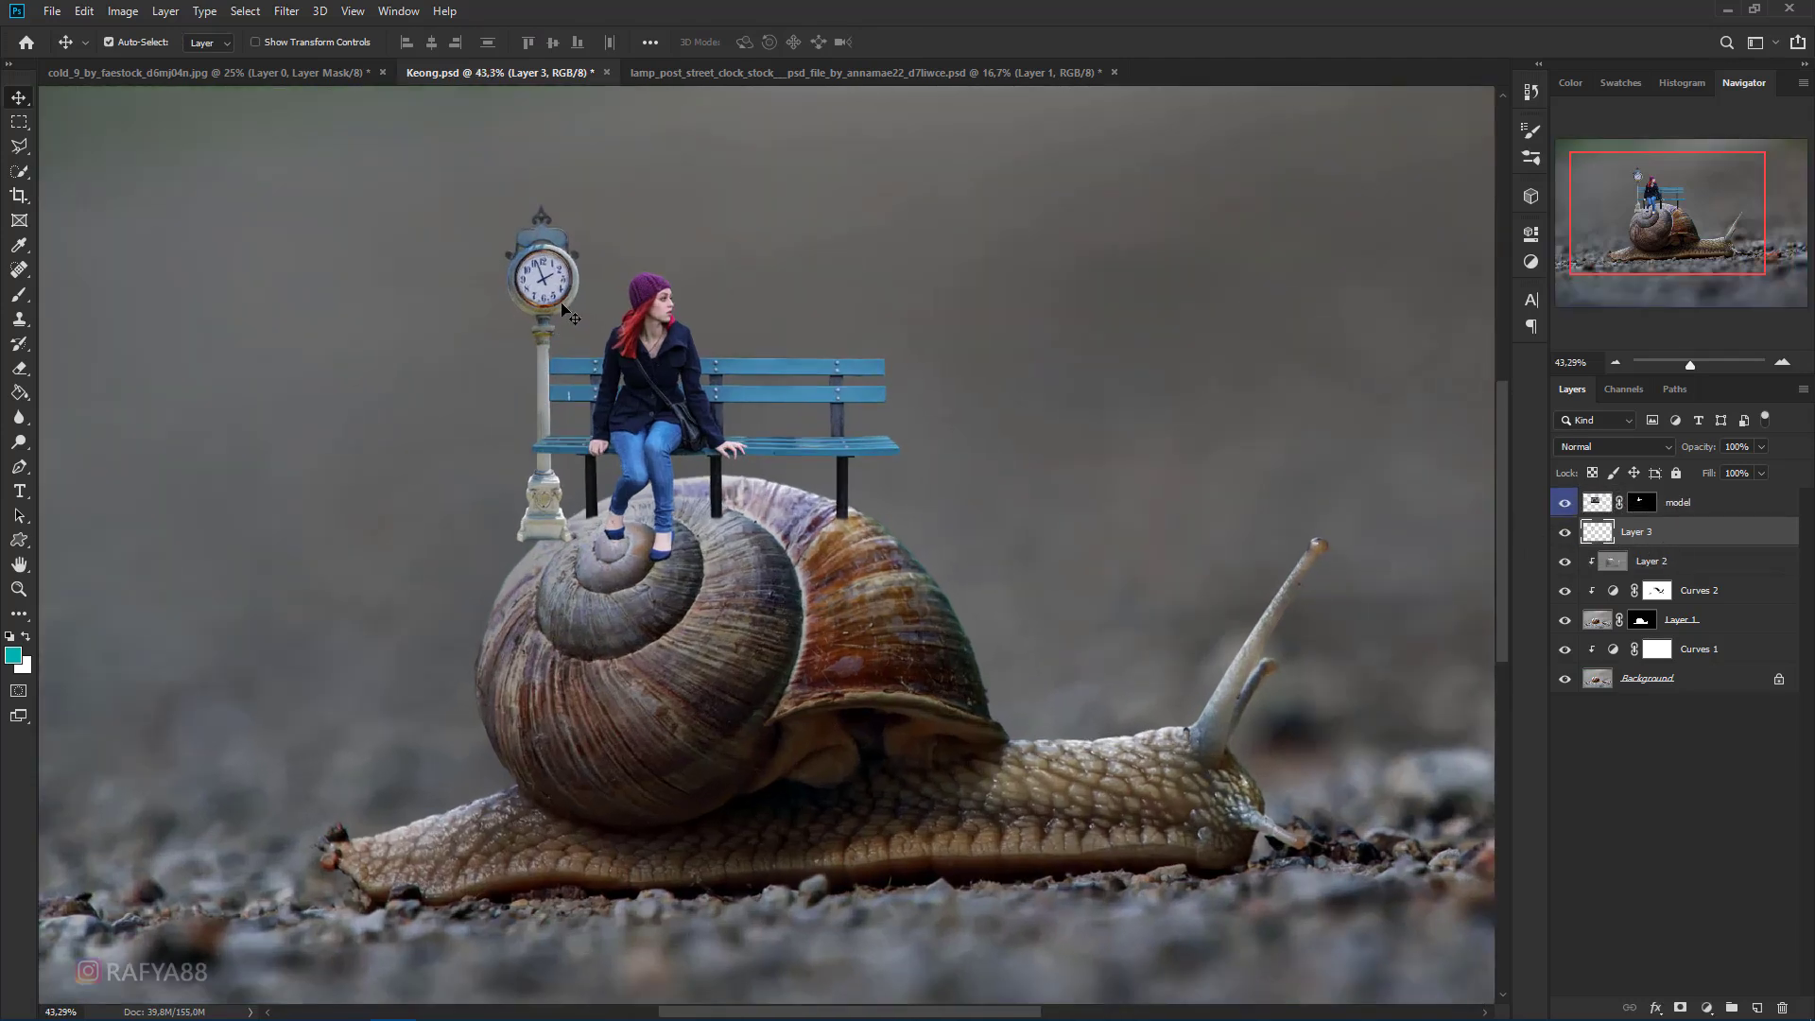
drag(548, 281, 555, 283)
key(ctrl+t)
drag(589, 207, 588, 209)
key(Return)
scroll(526, 424, up, 1)
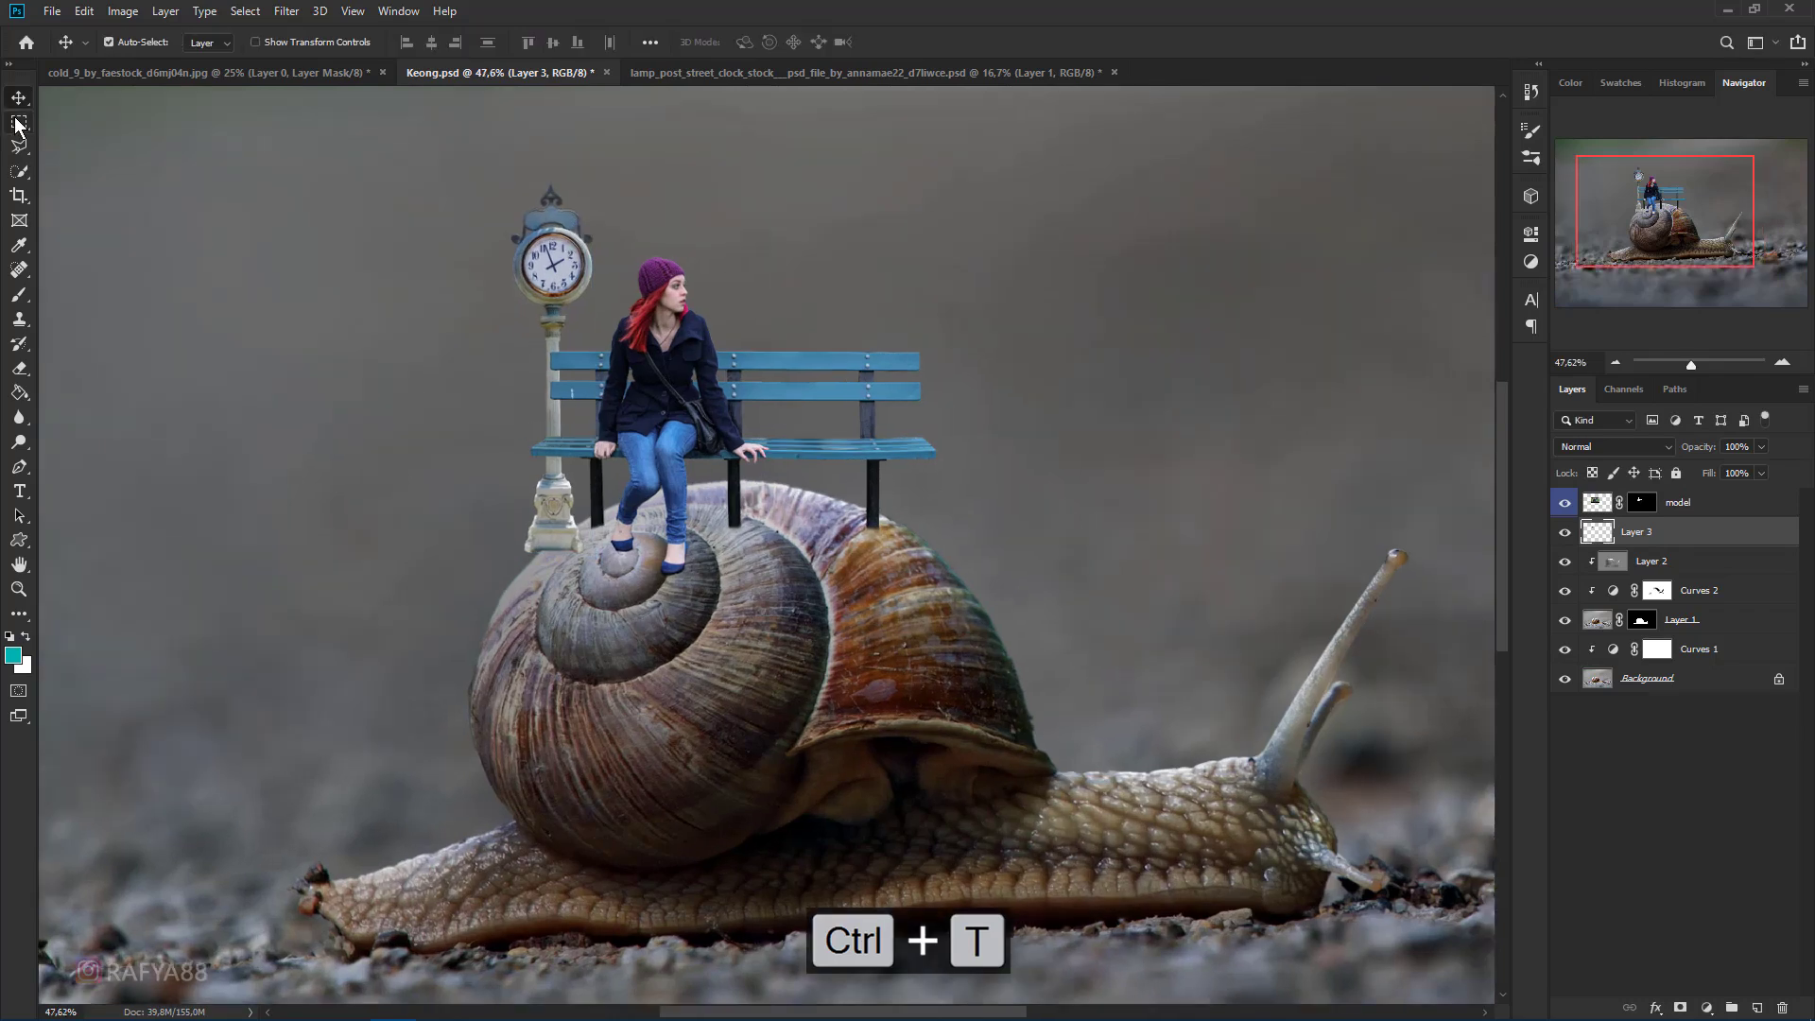
- Select the lower part of the clock post with a rectangular marquee, stretch it downward over the shell and deselect
click(17, 124)
mouse_move(526, 388)
mouse_down()
mouse_move(605, 569)
mouse_move(586, 446)
mouse_move(637, 574)
mouse_move(560, 677)
mouse_move(560, 794)
mouse_up()
key(ctrl+t)
key(Return)
key(m)
key(ctrl+d)
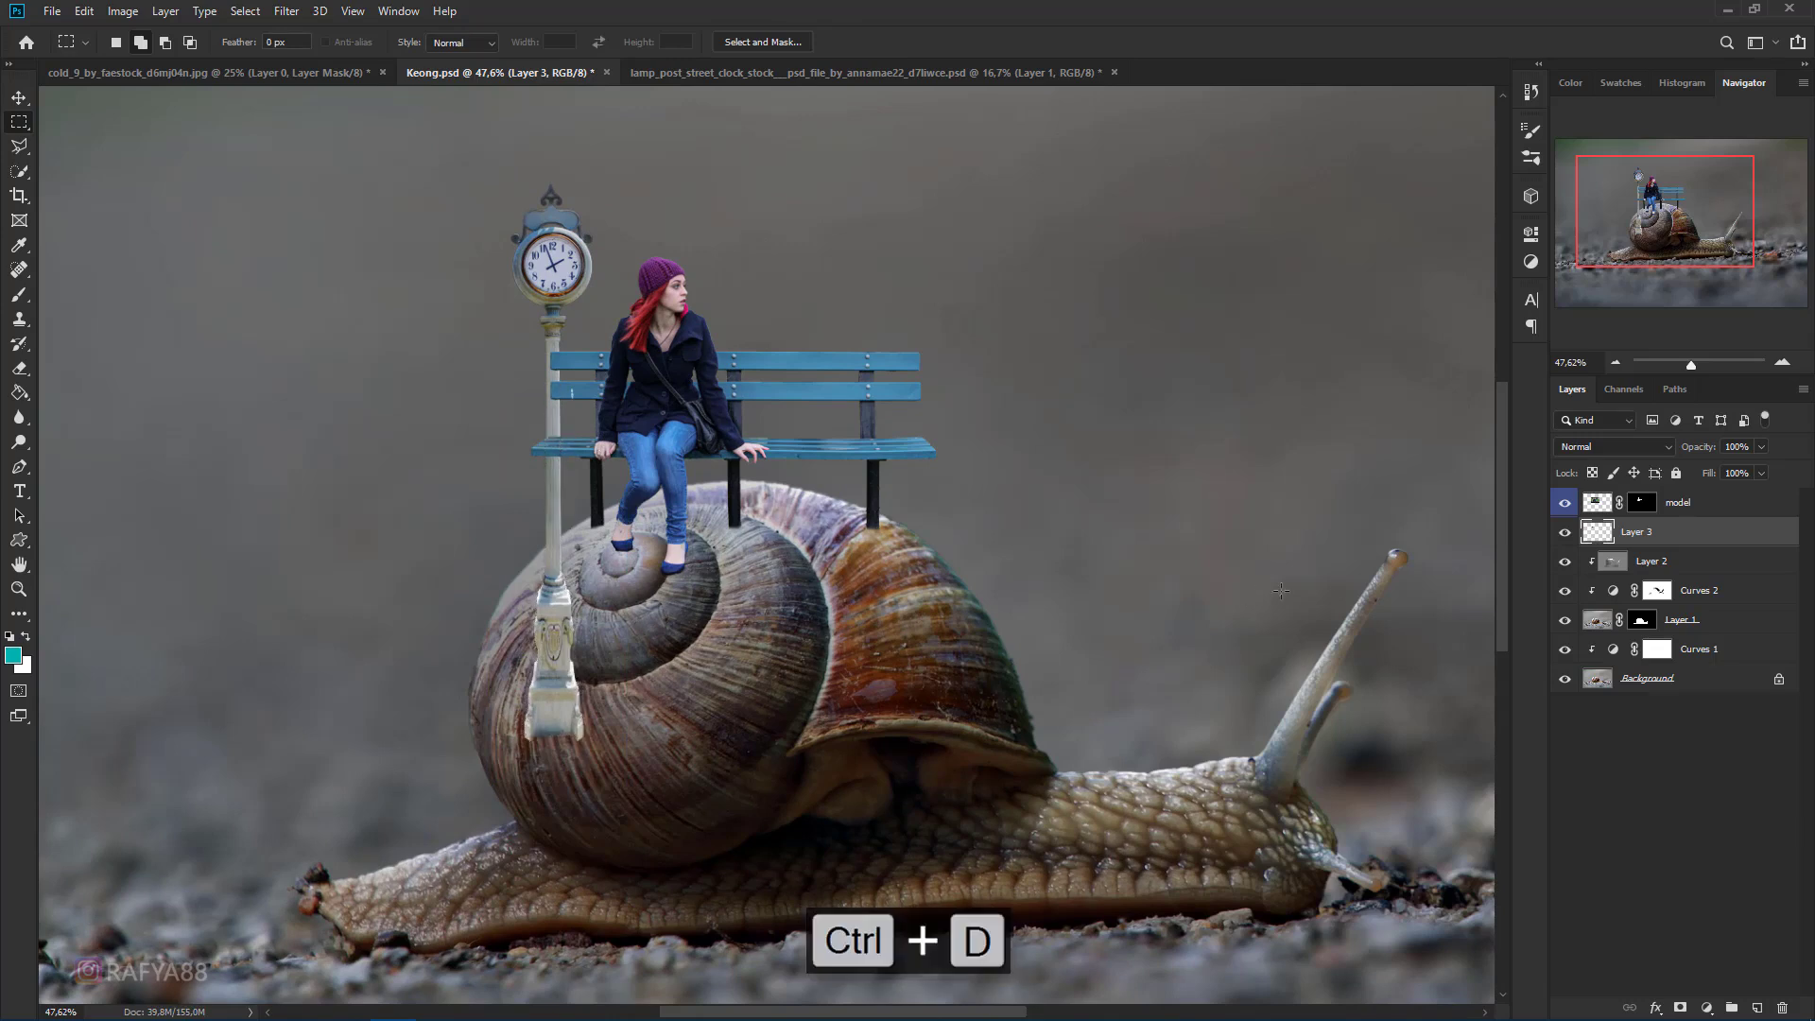
- Move the clock layer below the snail's Layer 1 so the post stands behind the shell
drag(1634, 535, 1668, 635)
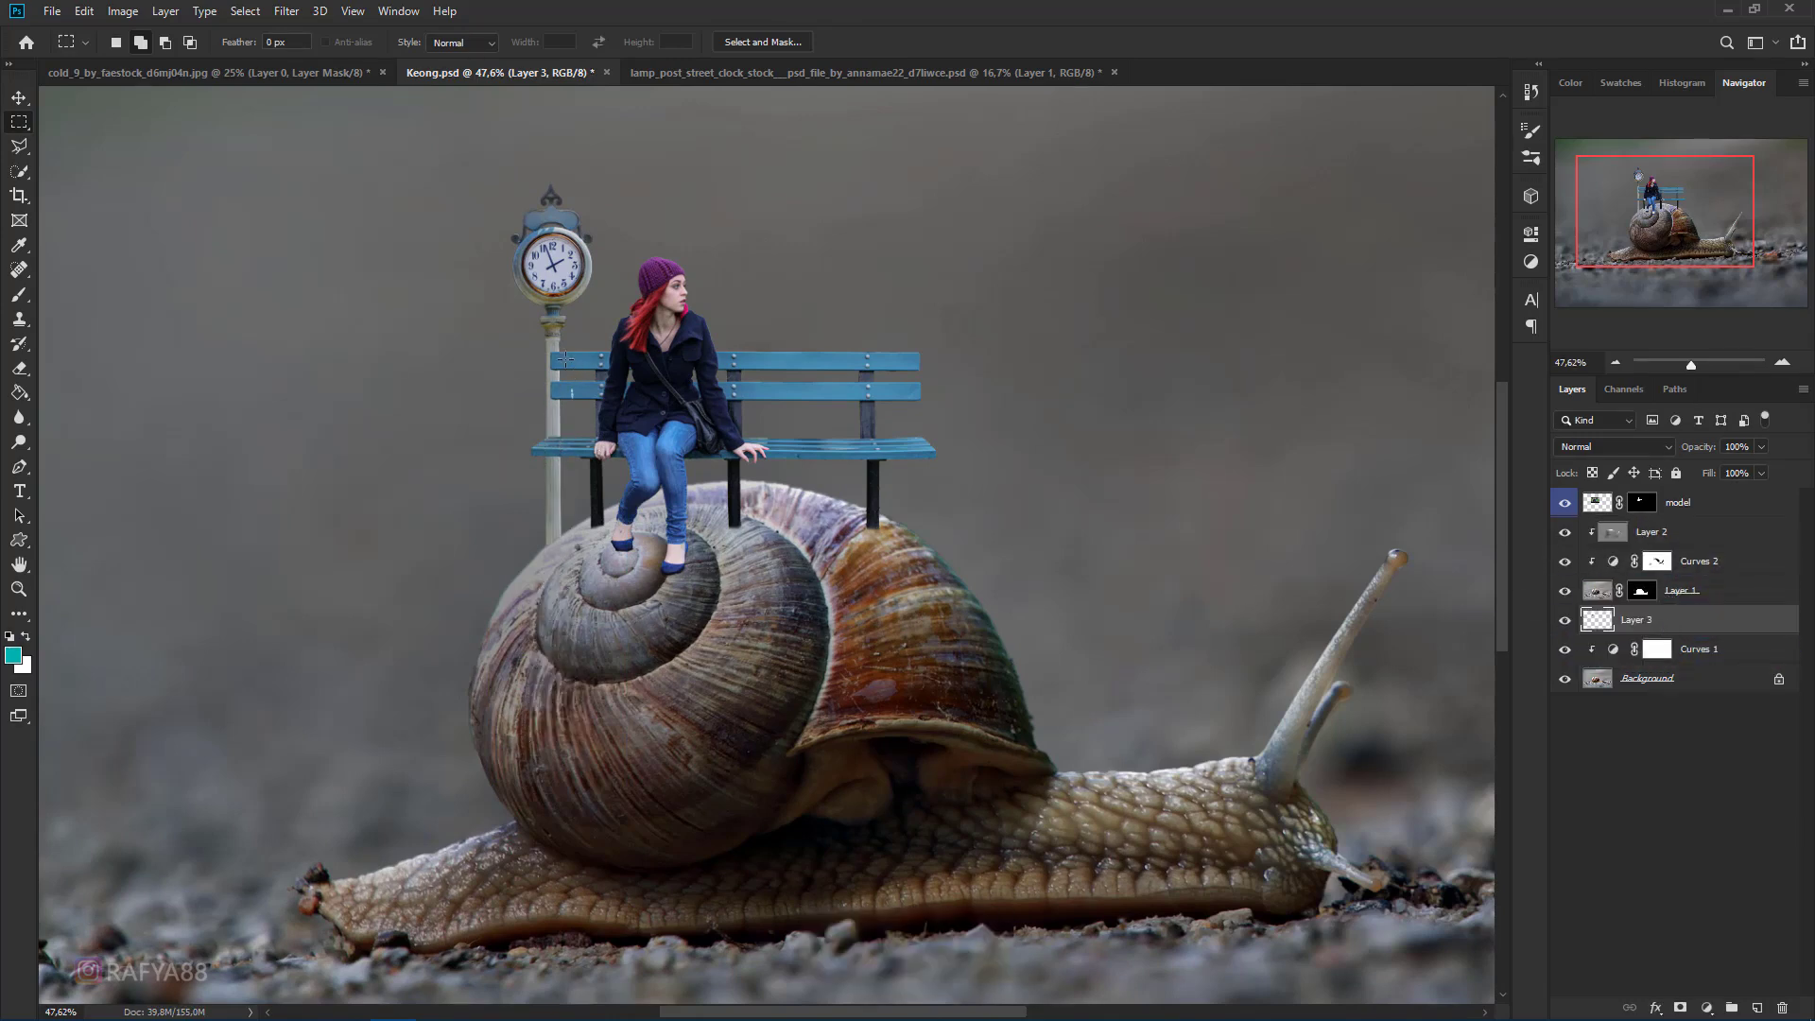
scroll(572, 367, down, 2)
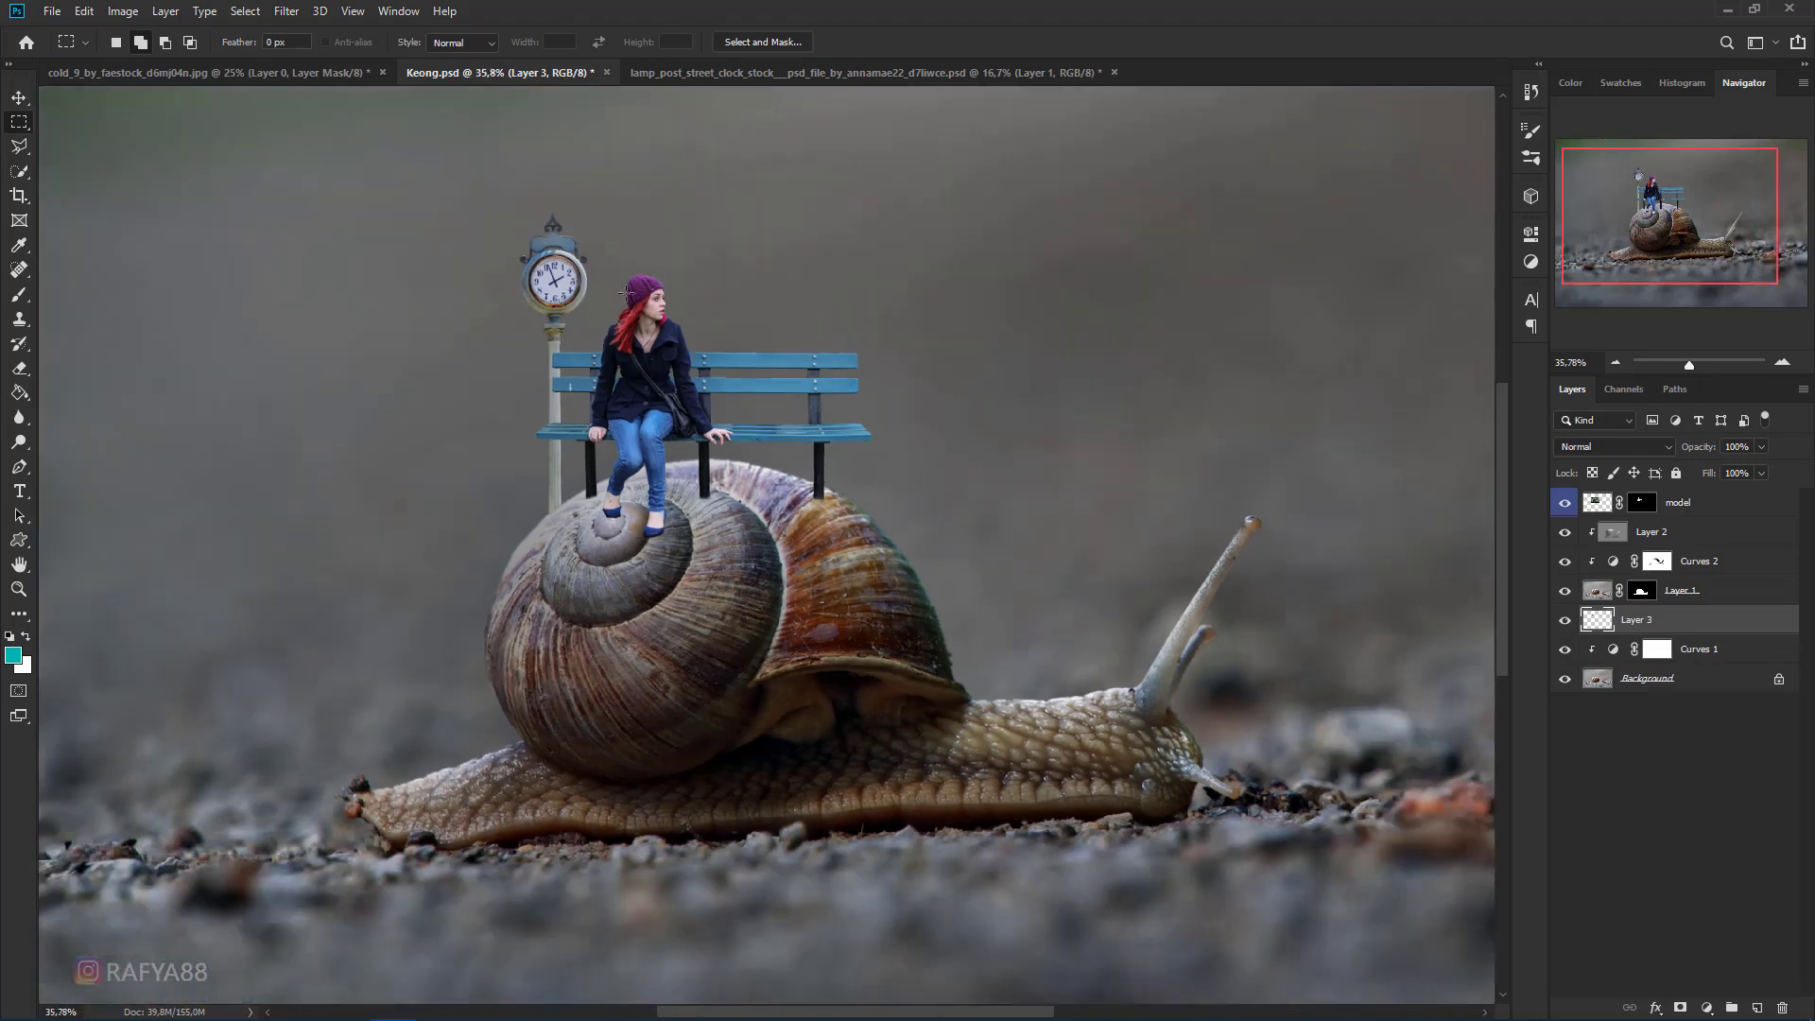
scroll(622, 289, down, 2)
scroll(622, 288, up, 4)
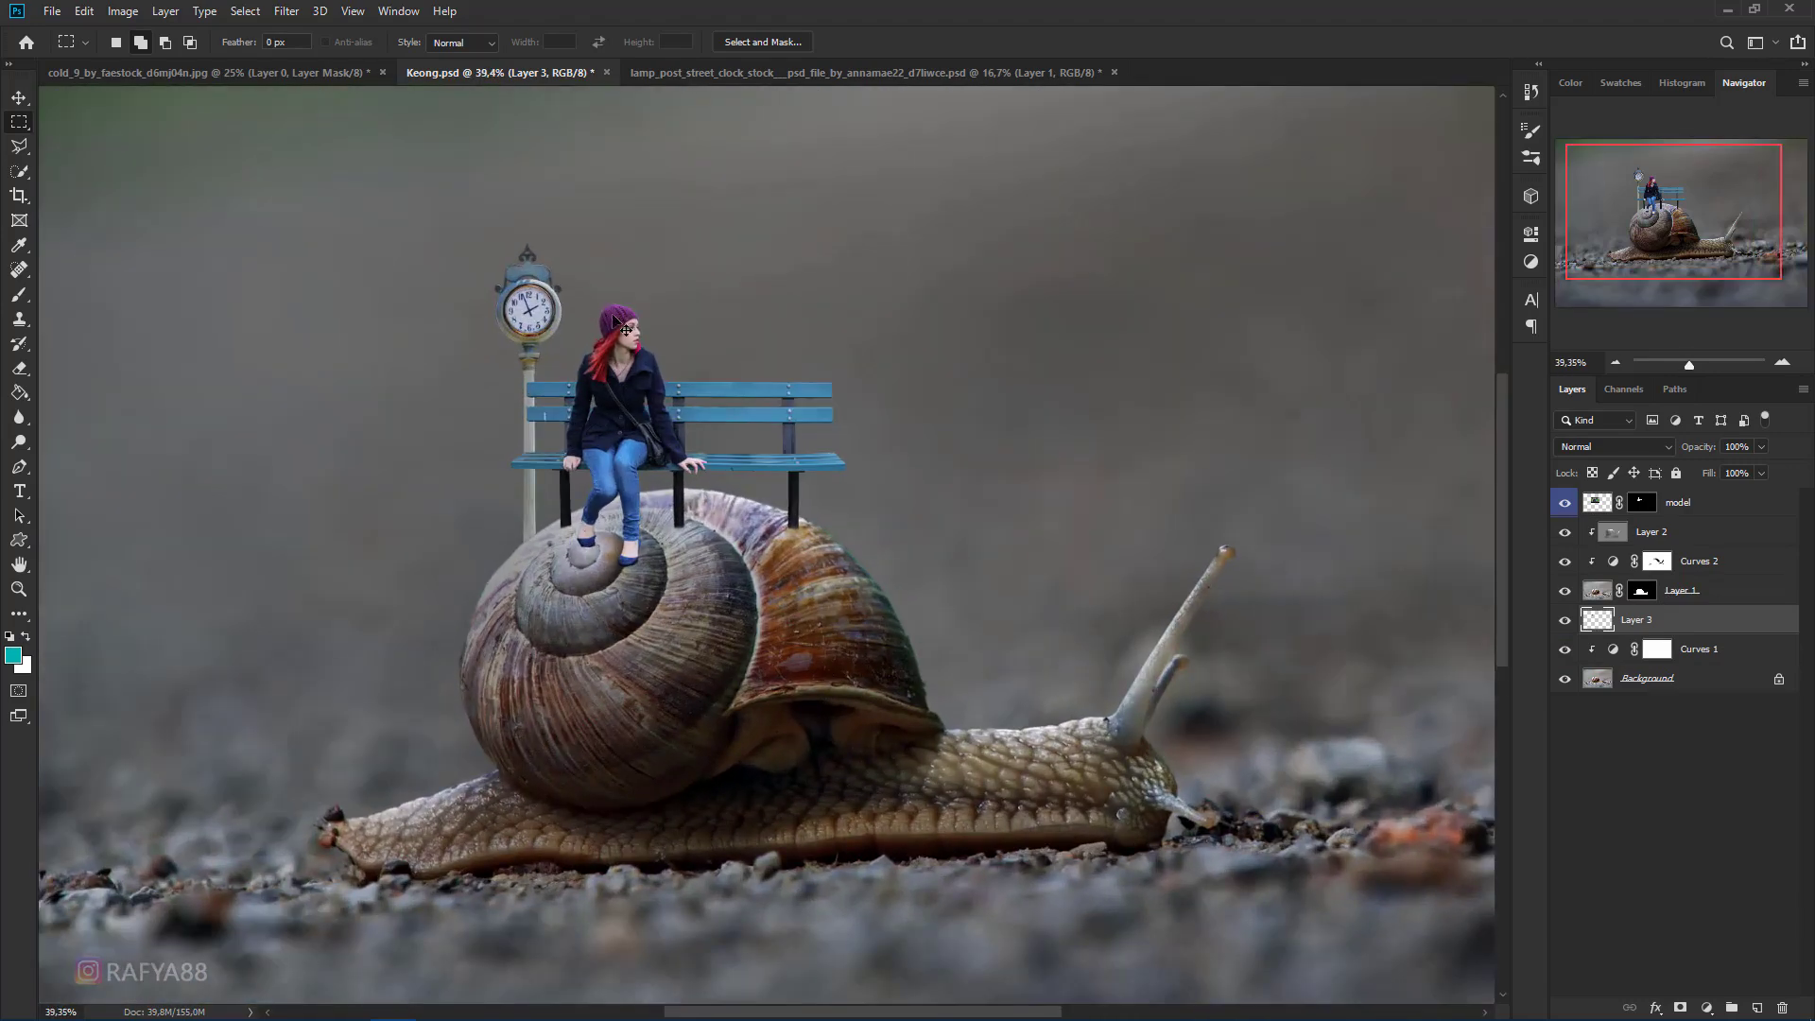
- Shift the clock left, clear of the bench, and slightly down behind the shell's edge
key(ctrl+t)
drag(556, 317, 521, 319)
key(shift+Down)
key(shift+Down)
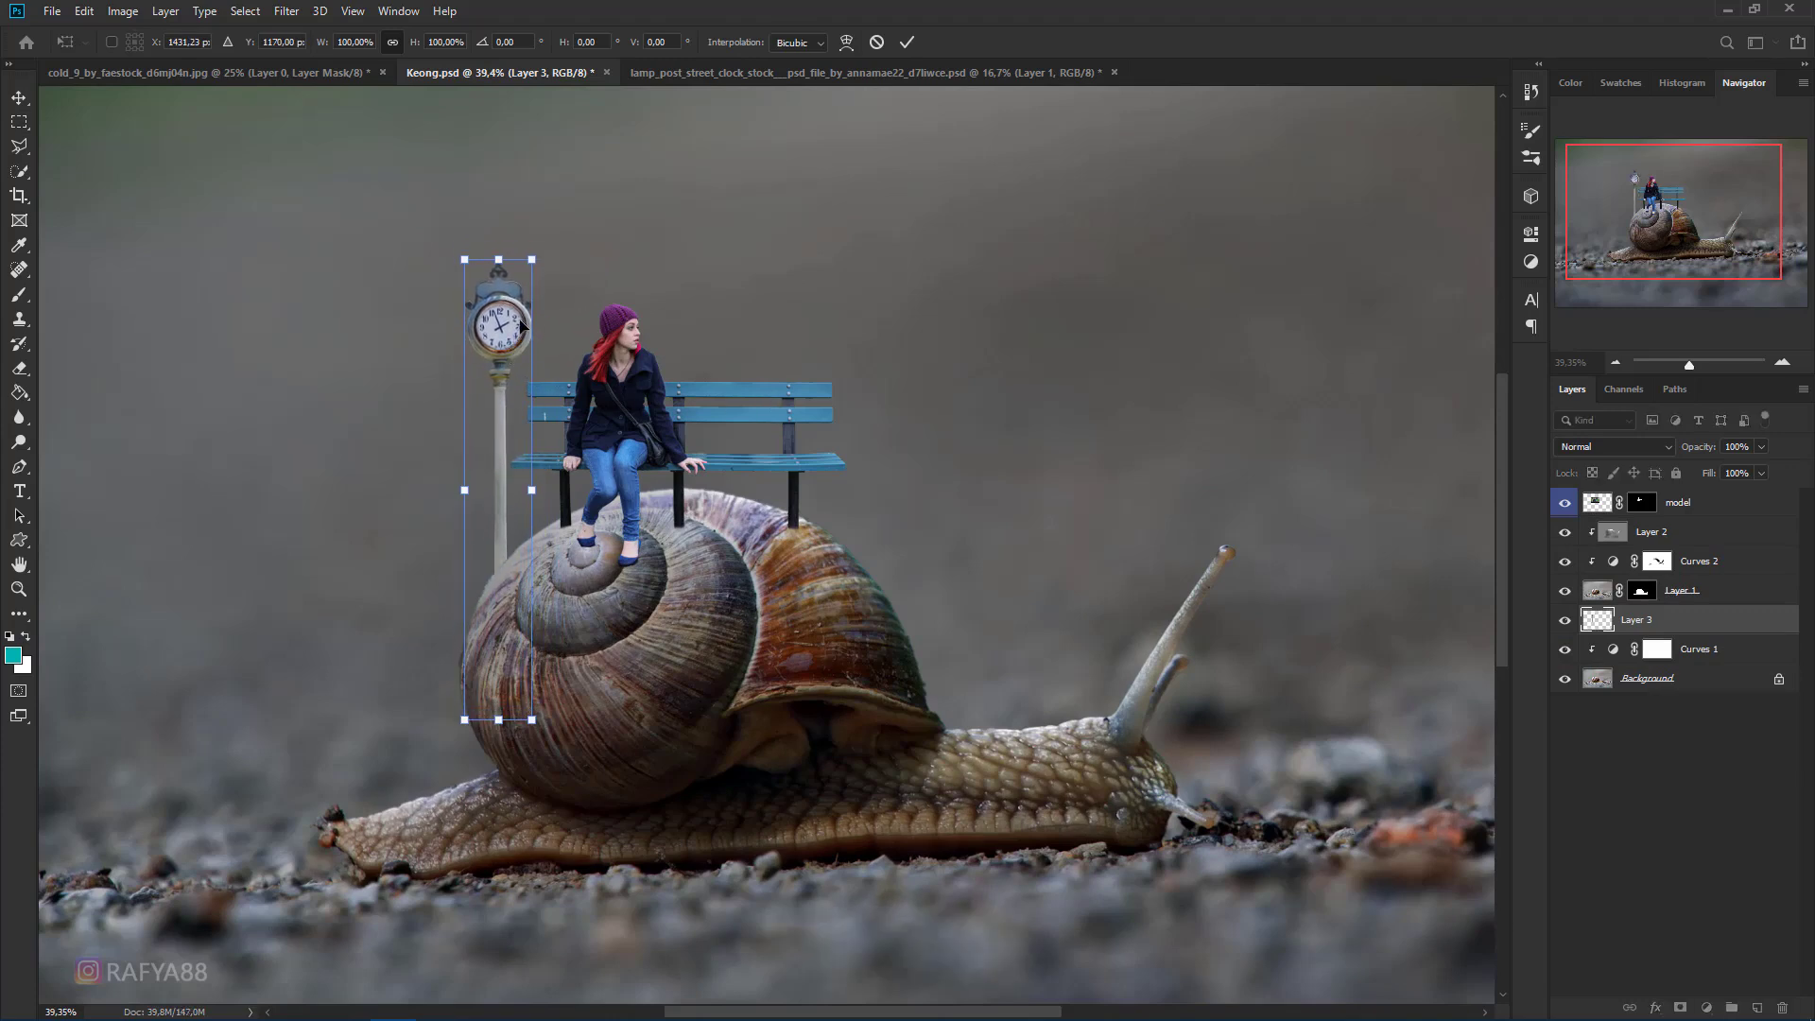
scroll(525, 322, down, 2)
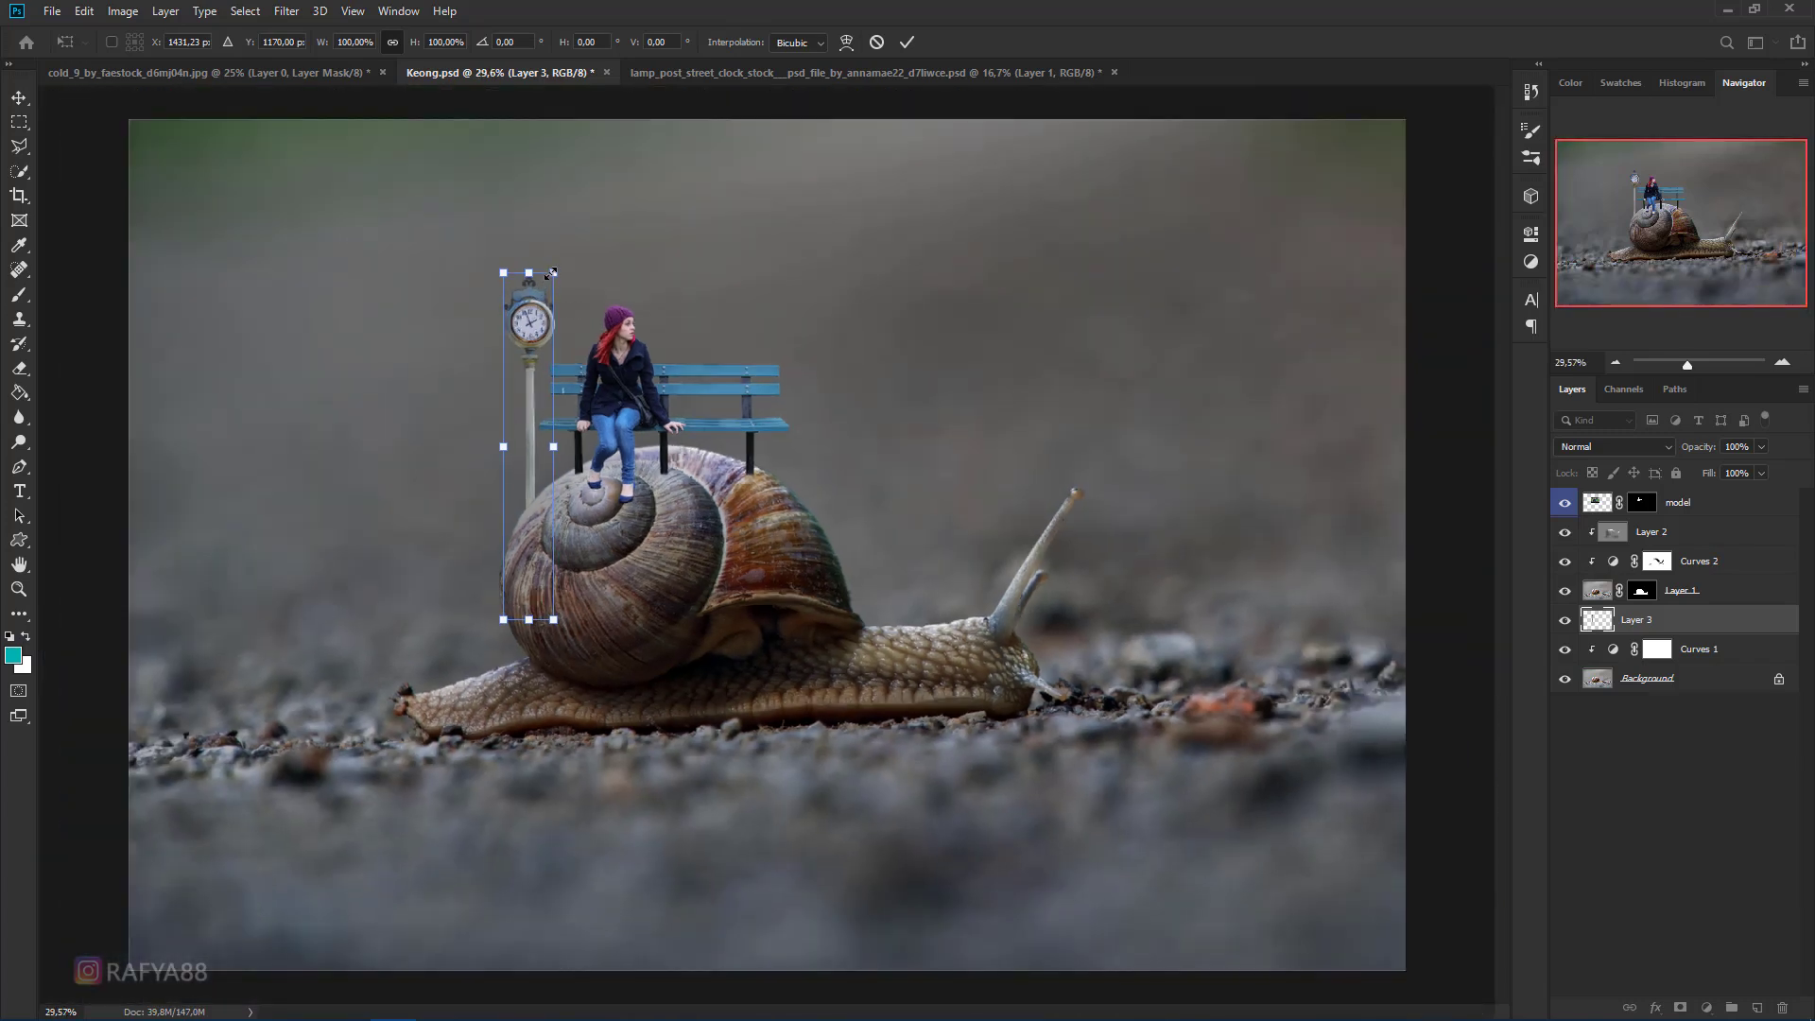
mouse_move(540, 302)
mouse_down()
mouse_move(506, 284)
mouse_move(813, 285)
mouse_move(496, 288)
mouse_move(532, 302)
mouse_up()
key(Return)
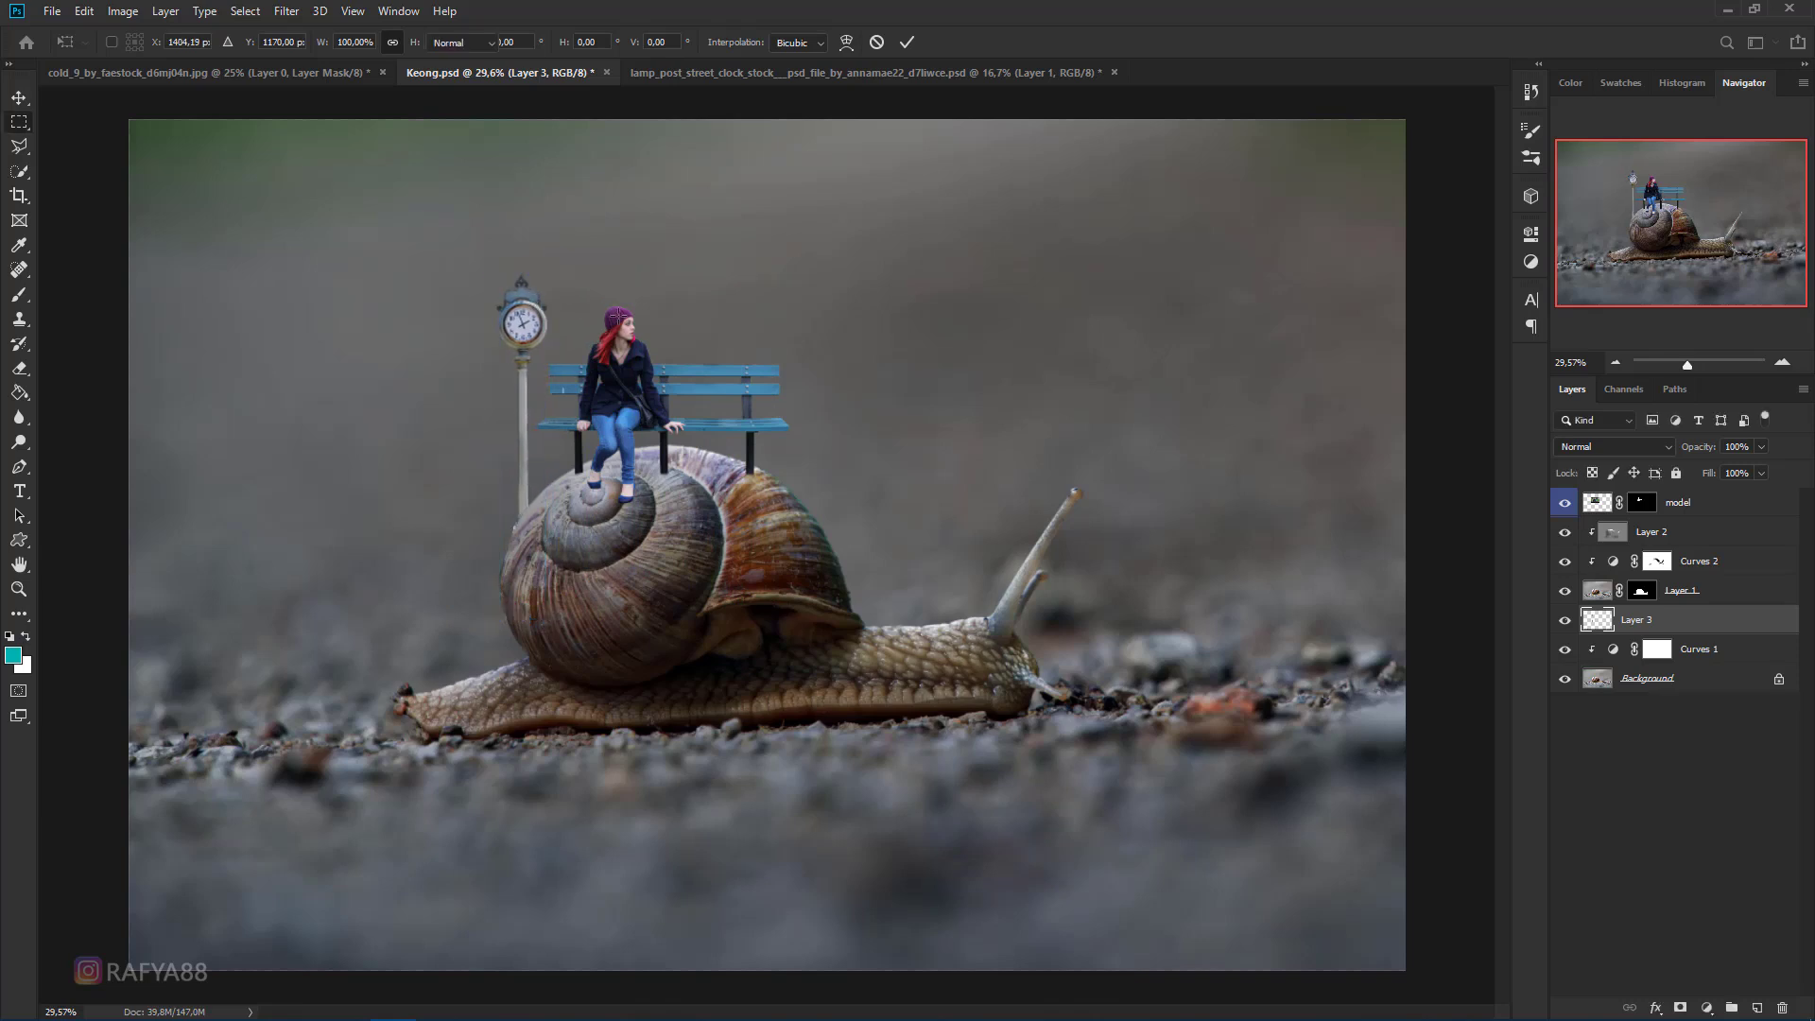
- Raise the clock so its face stands higher than the woman's head
scroll(661, 359, down, 7)
scroll(662, 358, up, 7)
scroll(662, 358, up, 1)
key(ctrl+t)
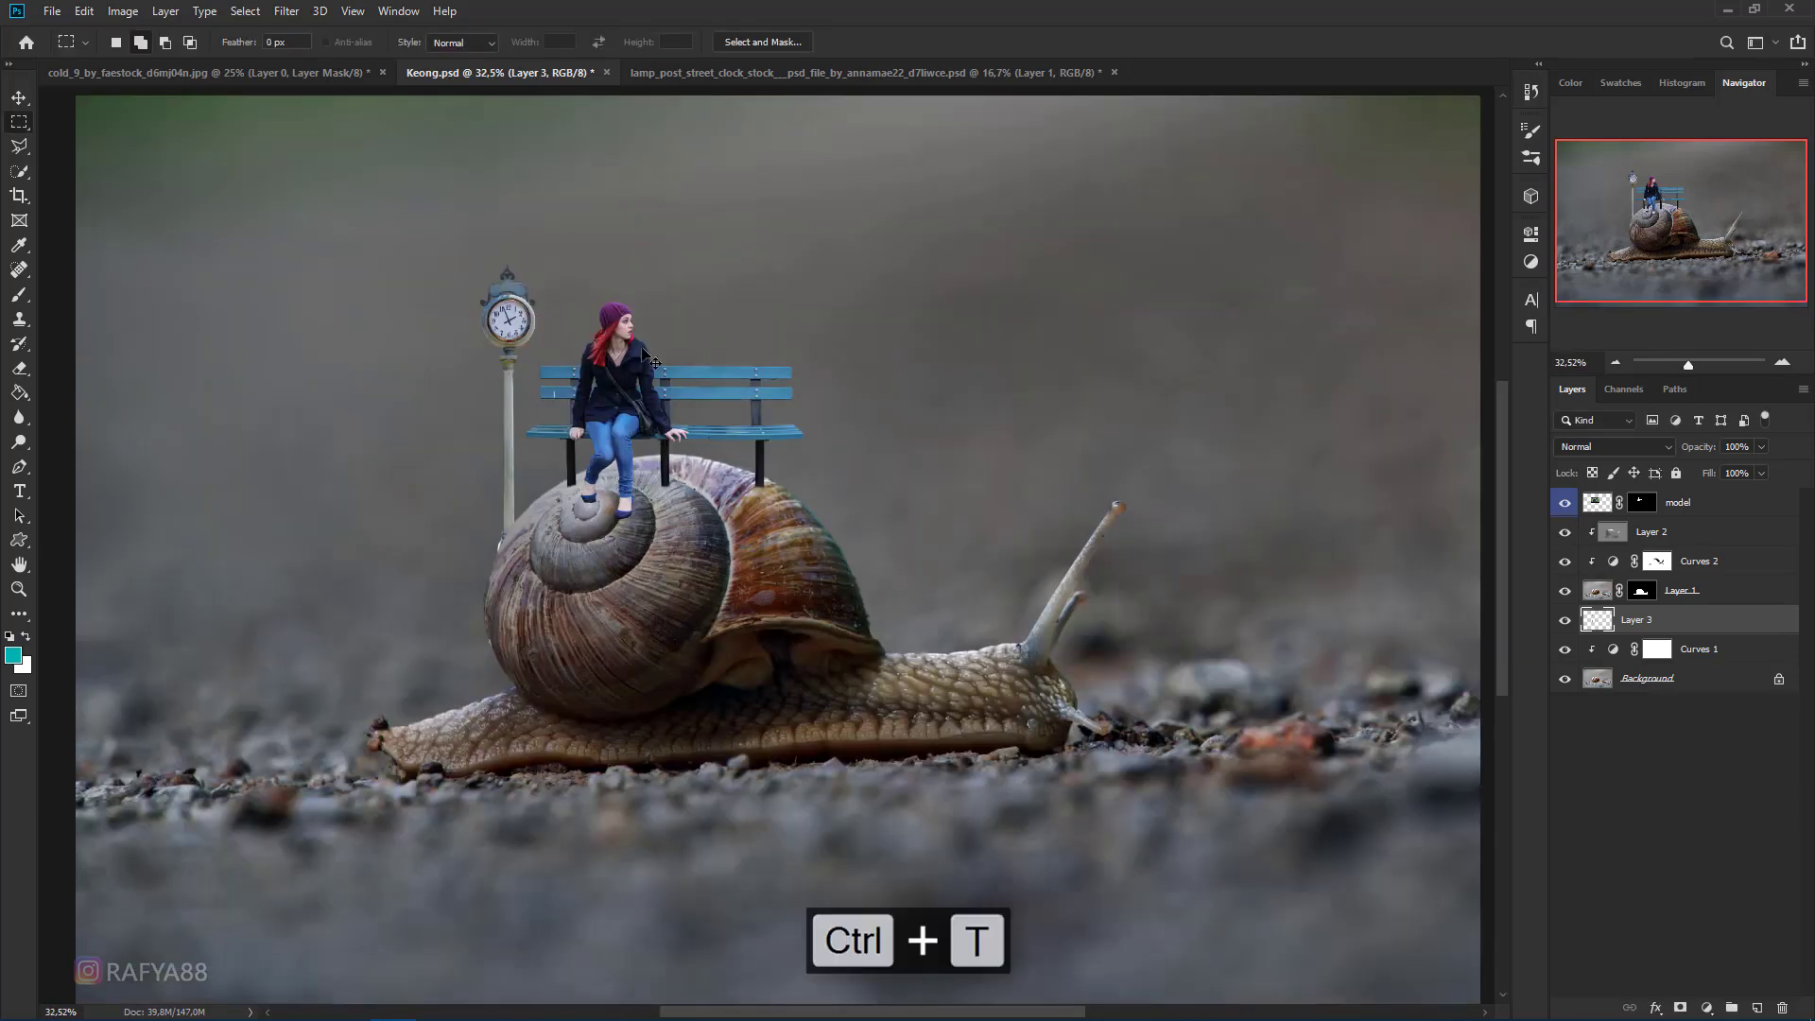
drag(517, 321, 511, 270)
key(Return)
- Select the lower section of the raised clock post, stretch it further down behind the shell and deselect
drag(473, 366, 521, 746)
key(ctrl+t)
key(Return)
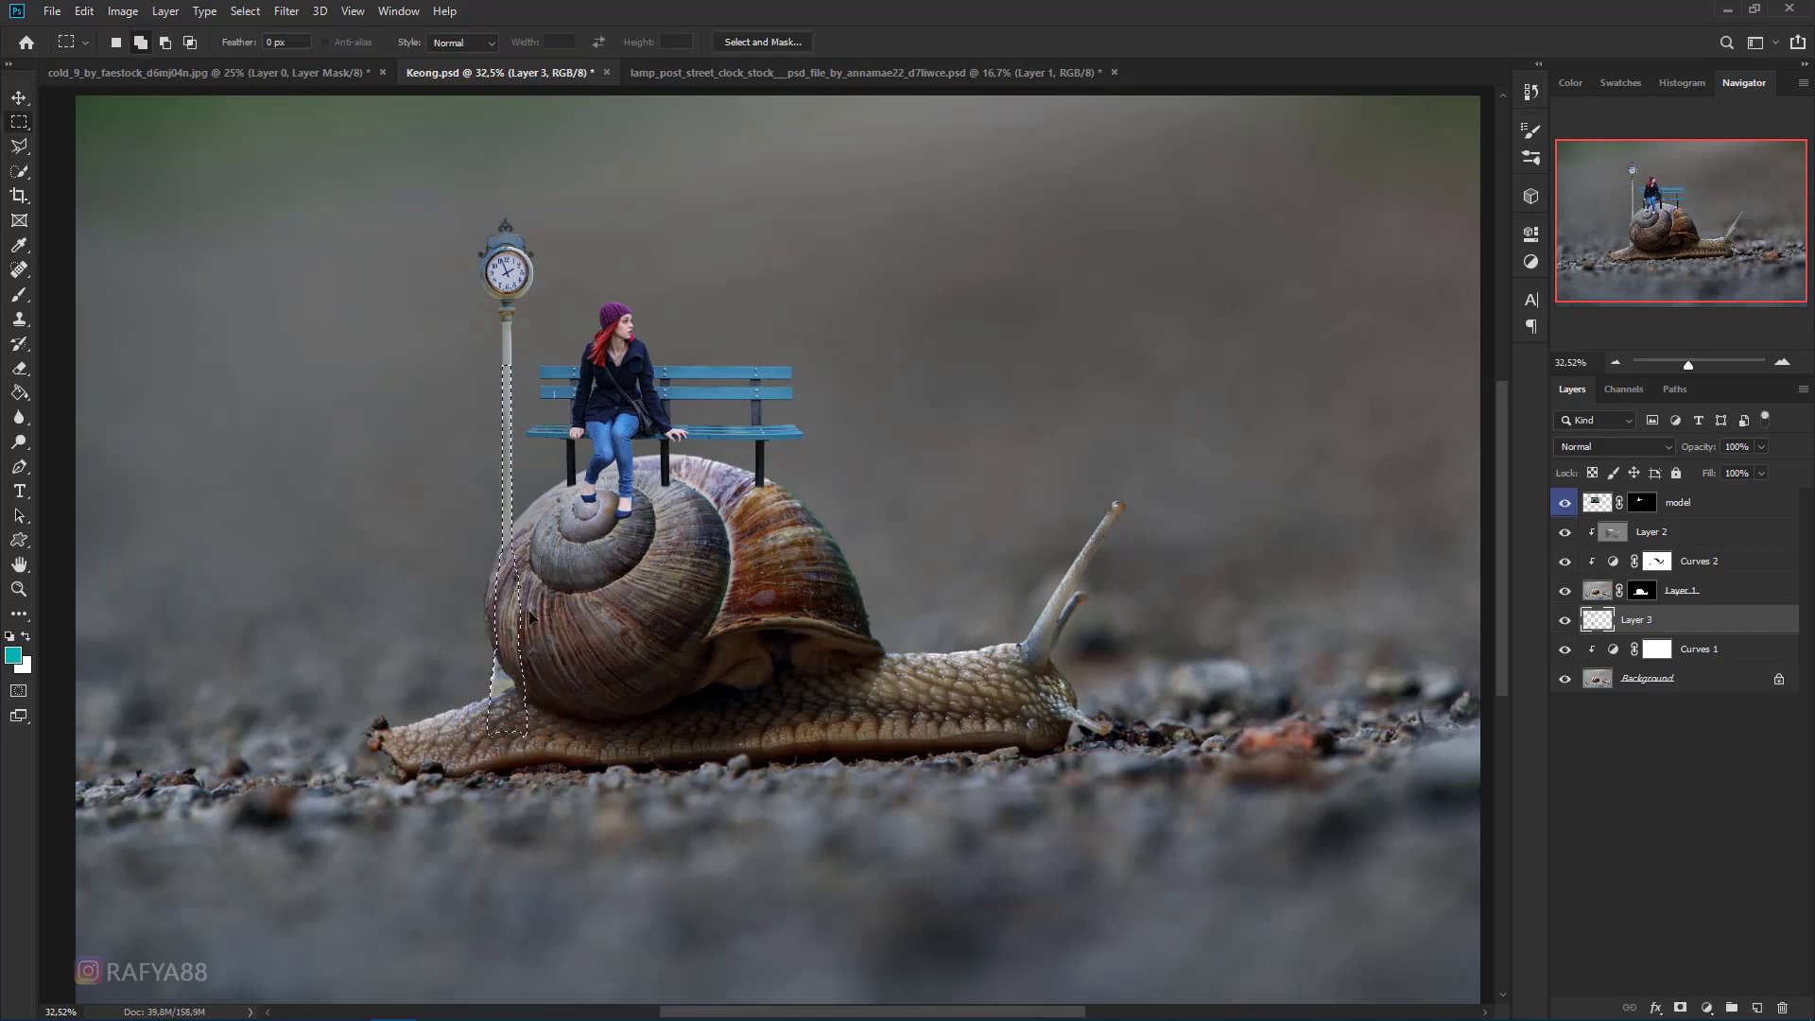
key(ctrl+d)
- Erase the bit of the post showing past the shell's lower edge with a 150 px Eraser
click(19, 368)
click(95, 365)
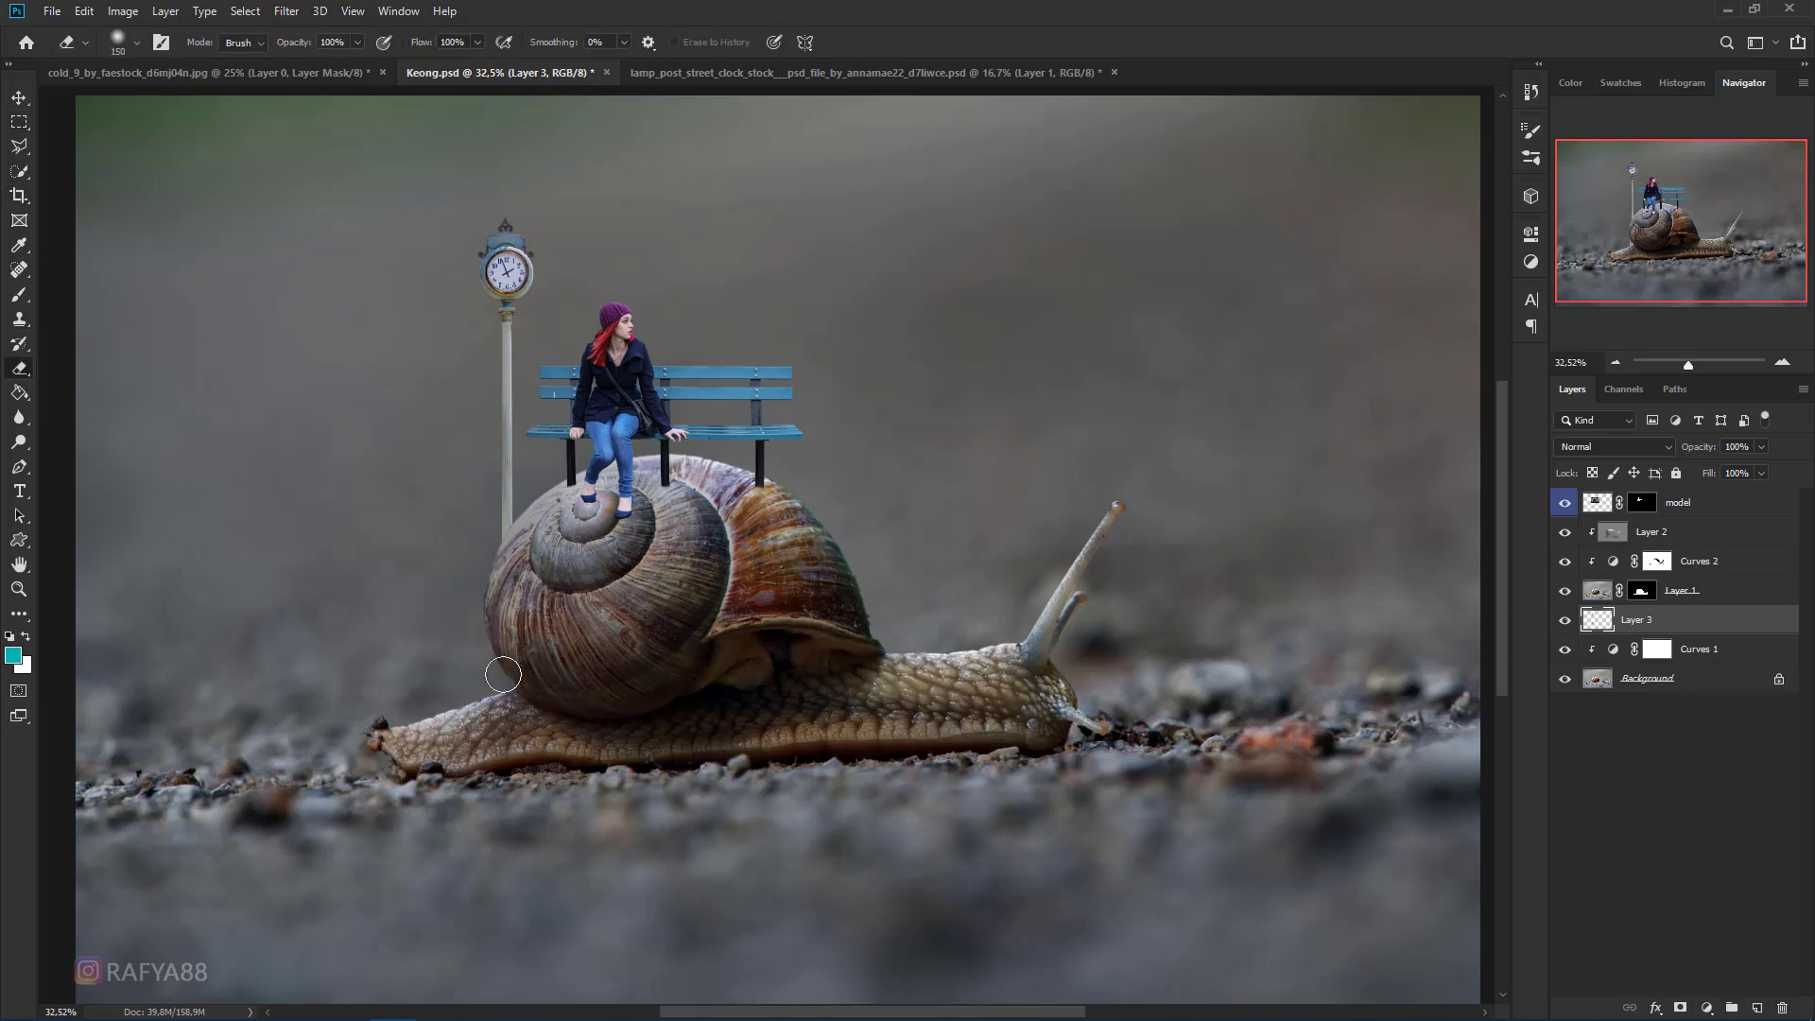
scroll(442, 647, down, 3)
scroll(556, 599, up, 2)
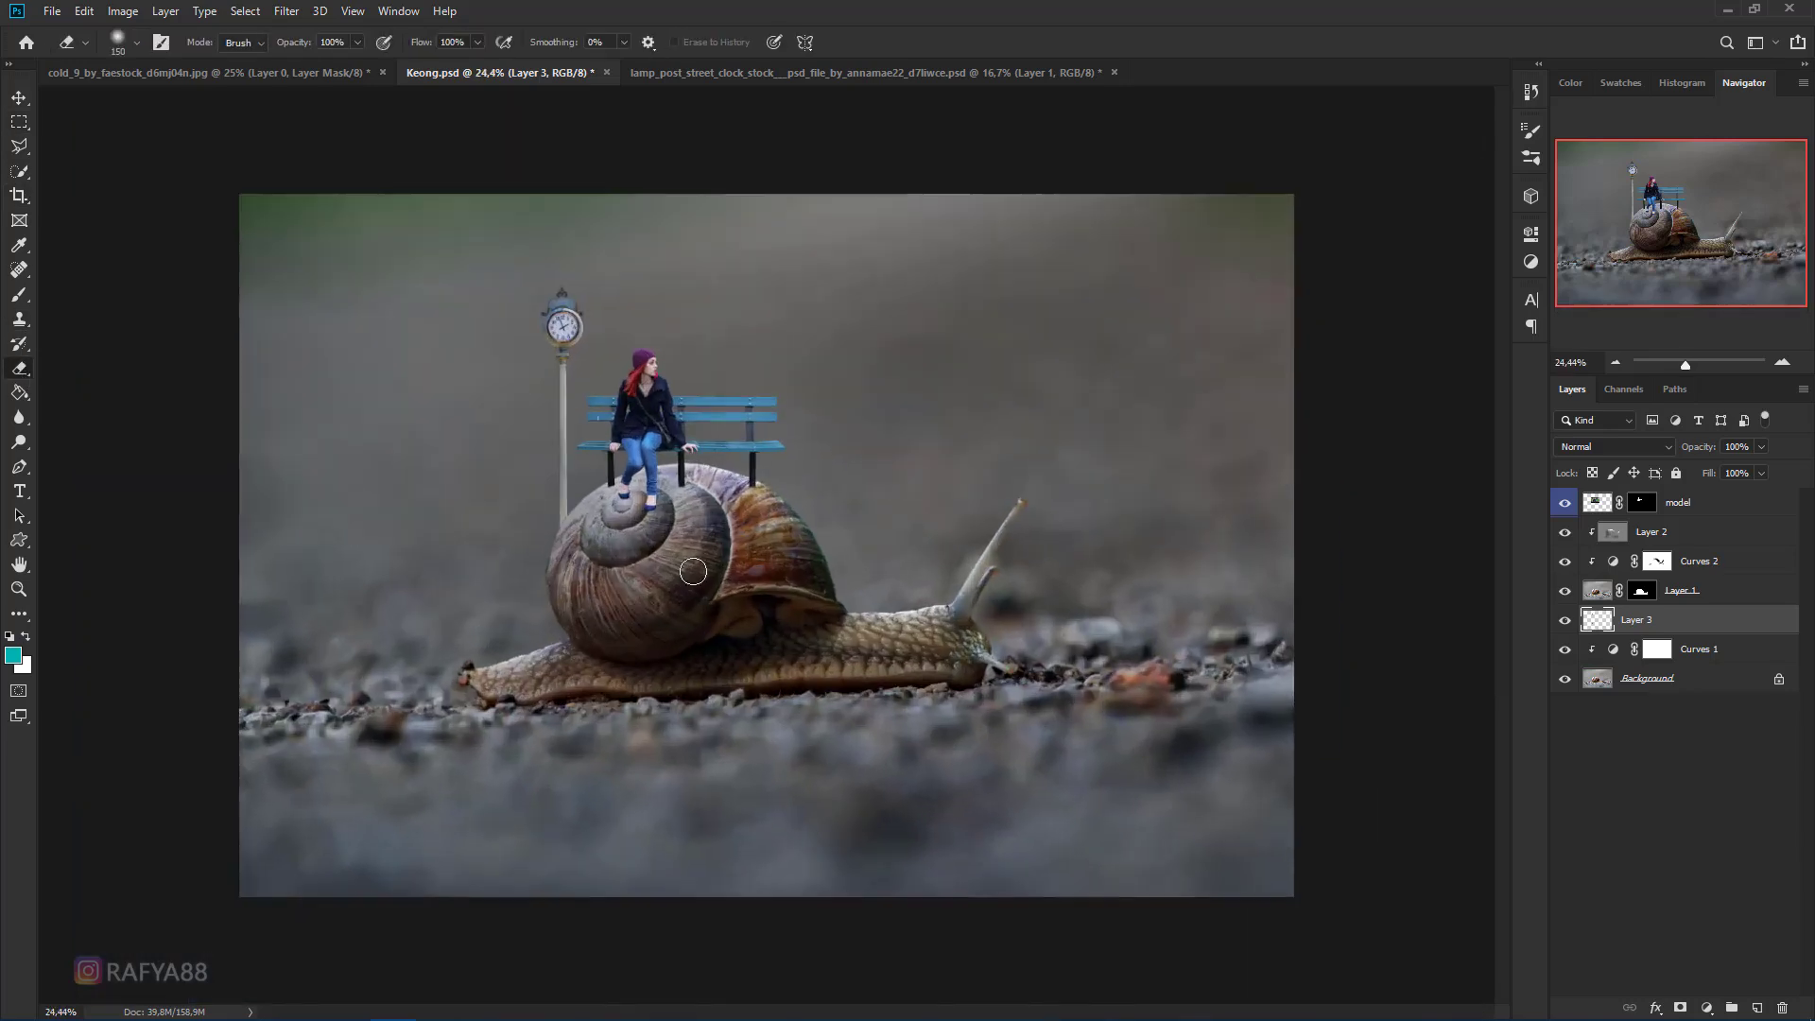
- Move the woman with her bench slightly right along the shell, and shift the clock slightly right as well
click(1693, 515)
key(ctrl+t)
drag(643, 425, 657, 426)
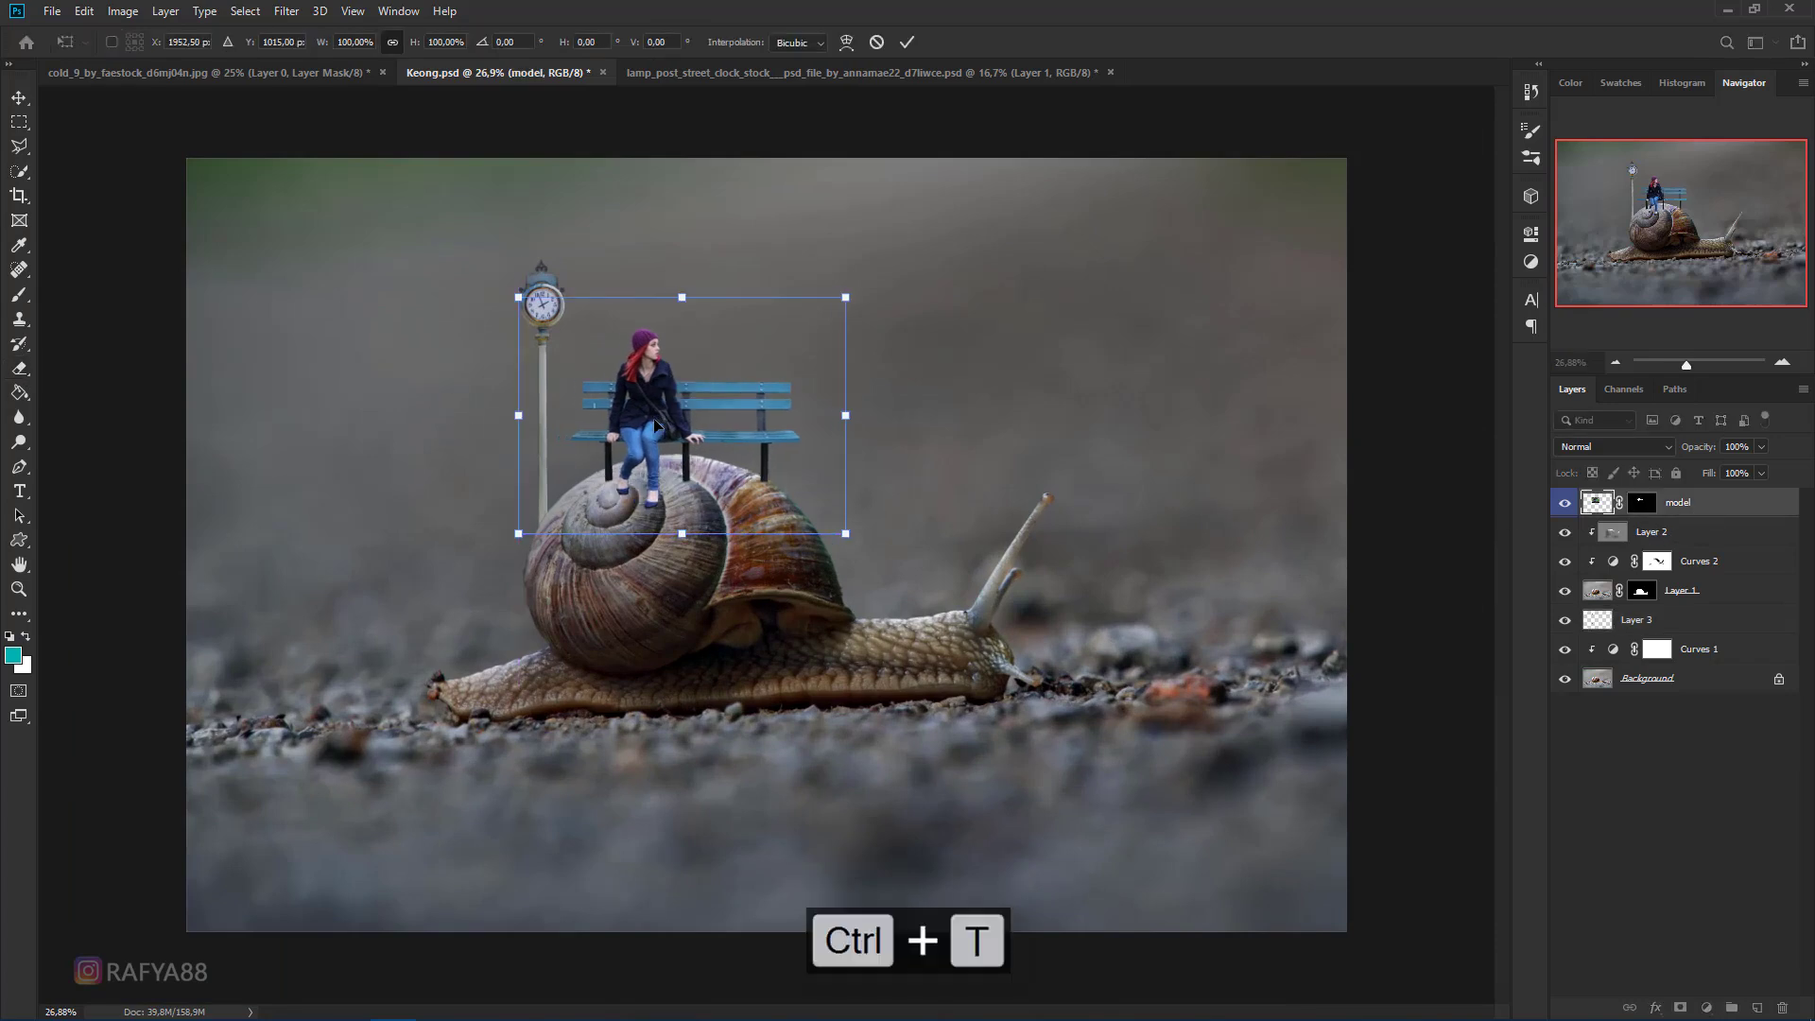
key(Return)
drag(544, 305, 554, 303)
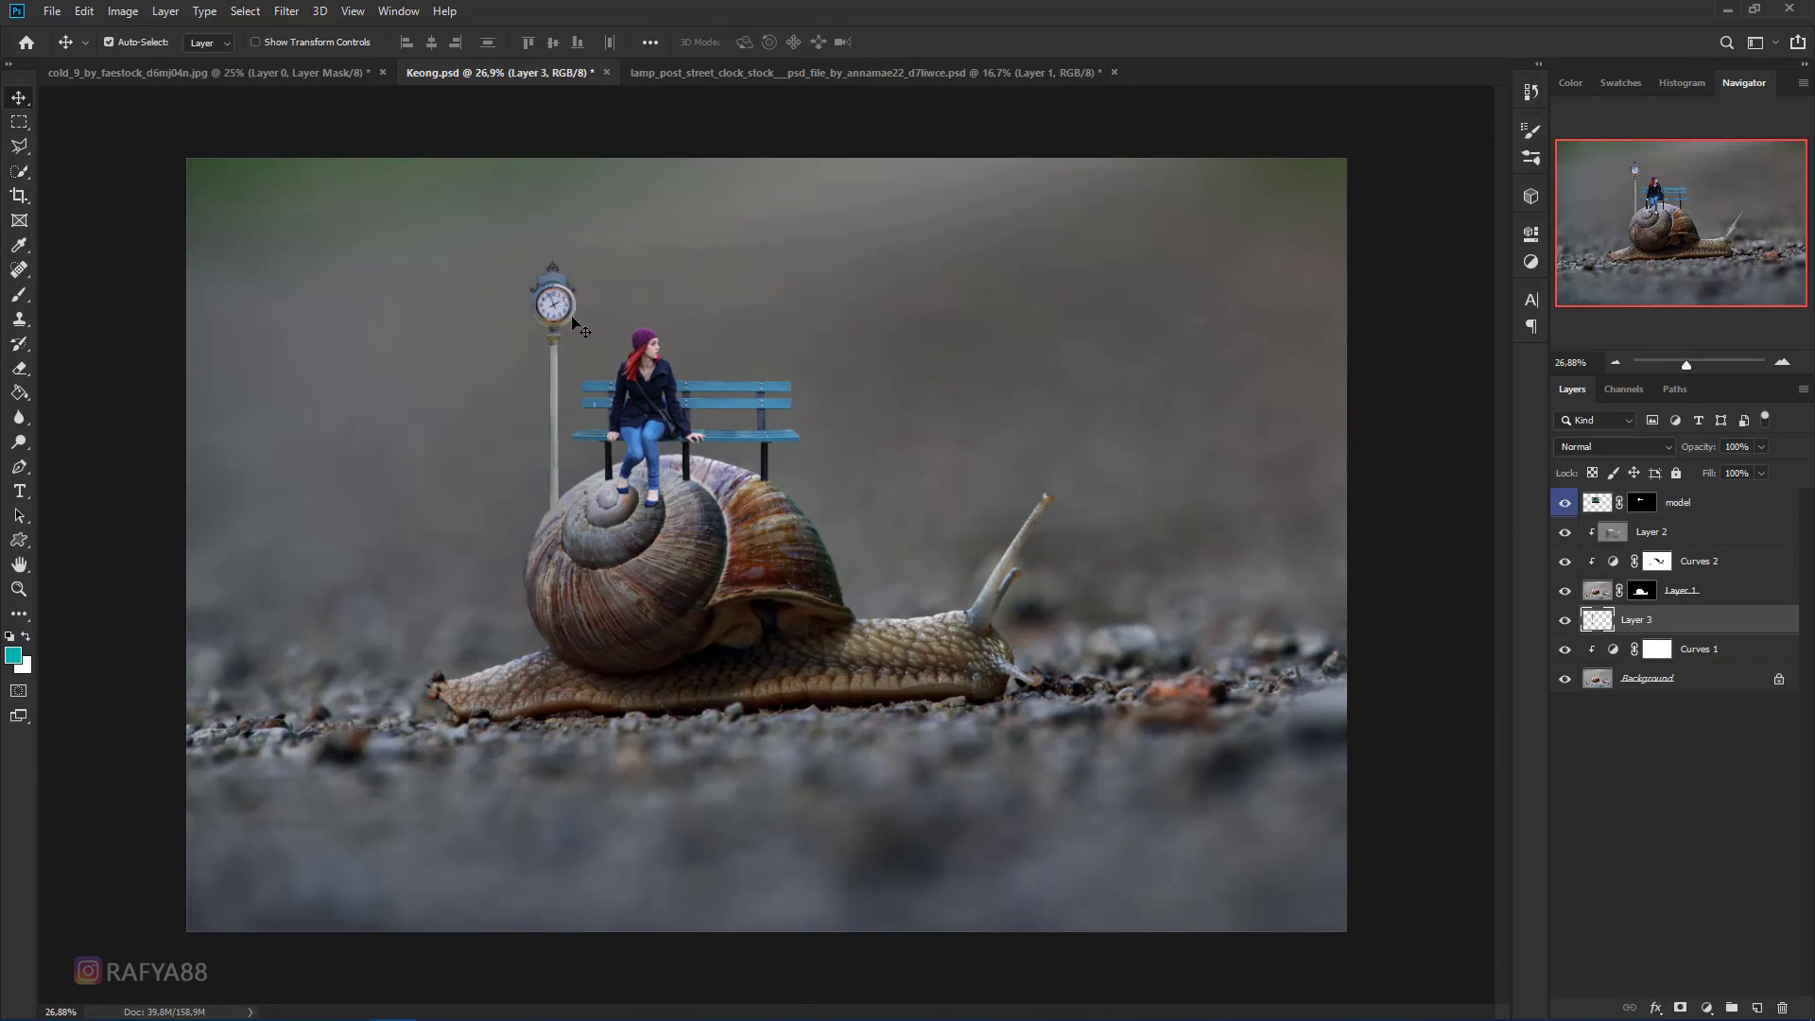
- Rename the clock's layer as clock and darken it with a clipped Levels adjustment whose white output level is 173
scroll(572, 323, up, 3)
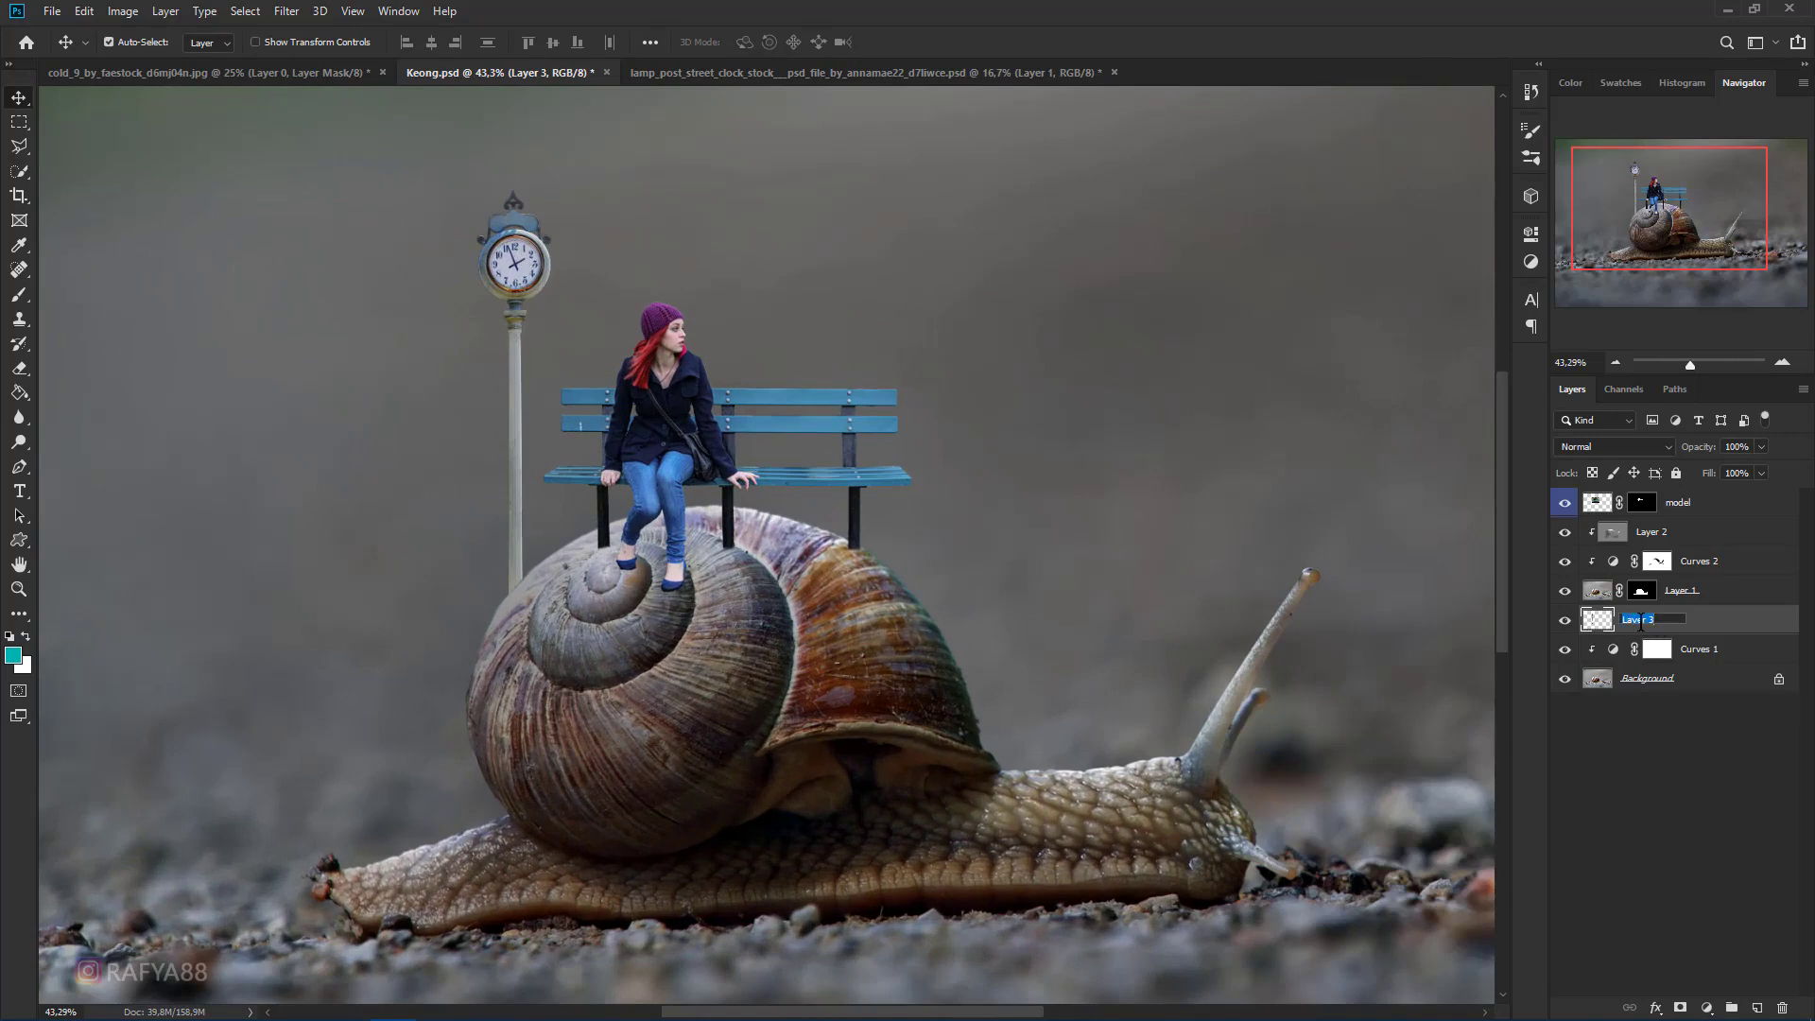
key(Return)
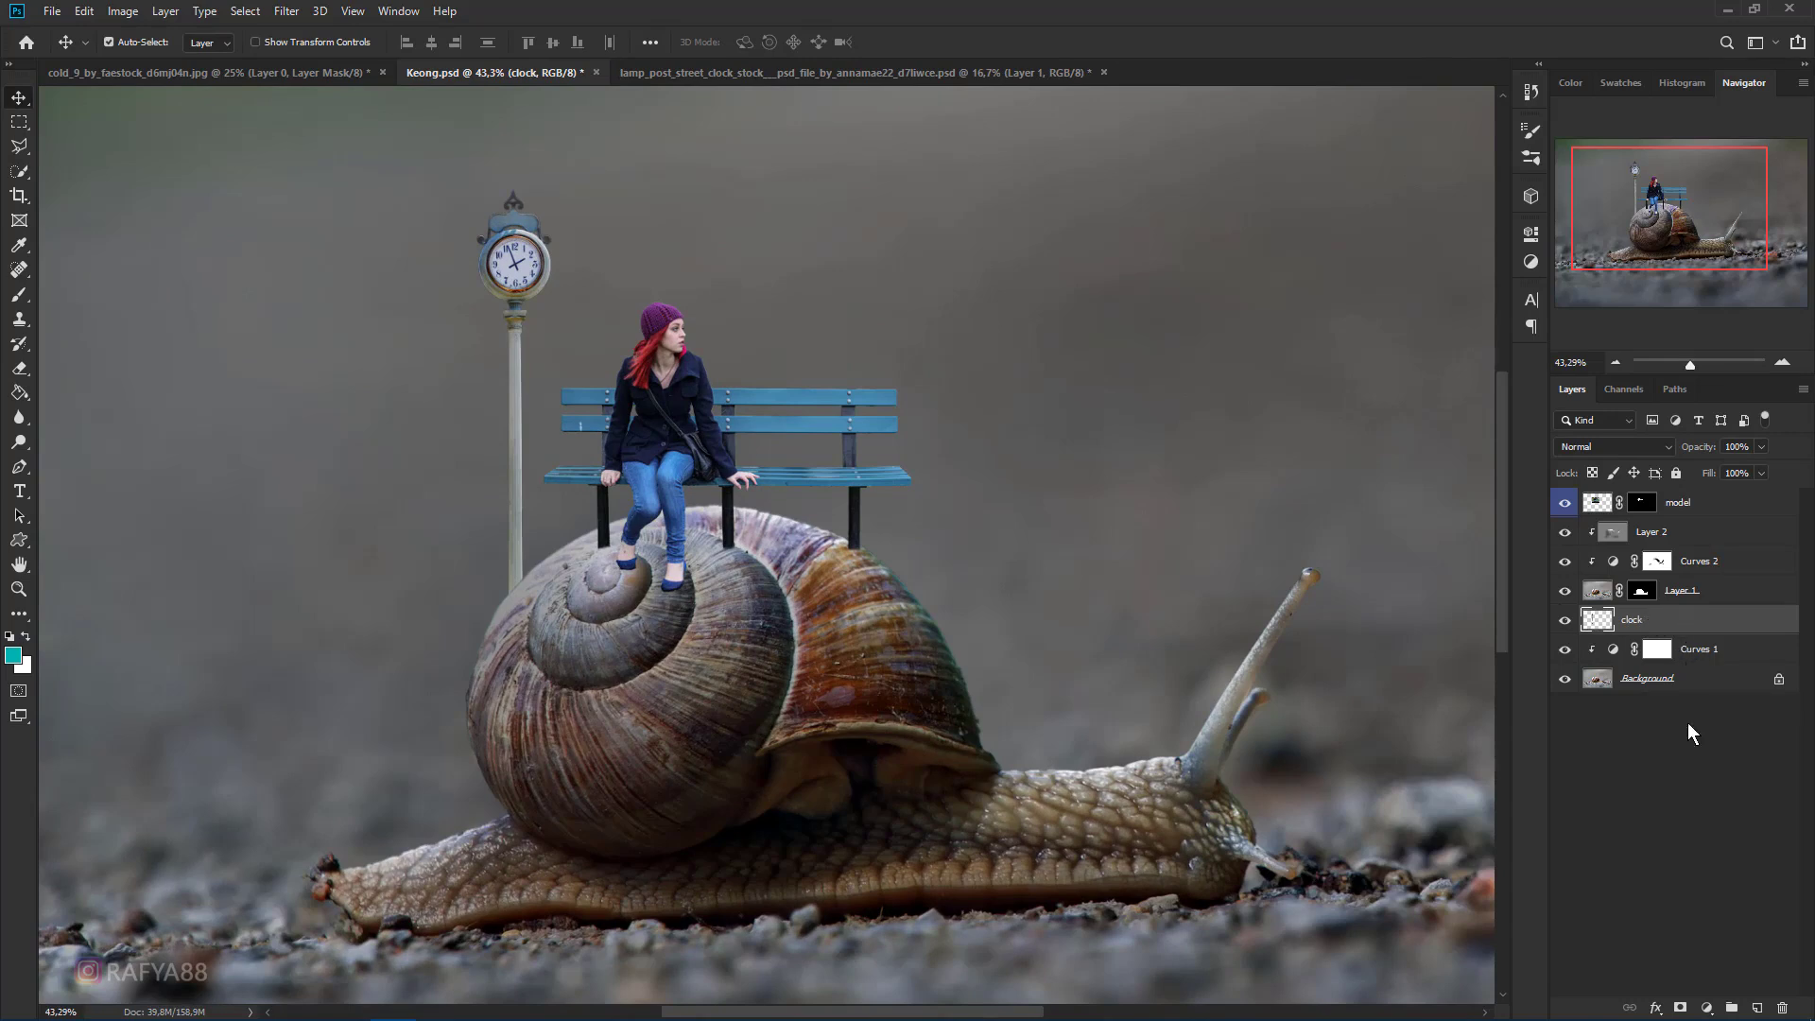
click(1707, 1008)
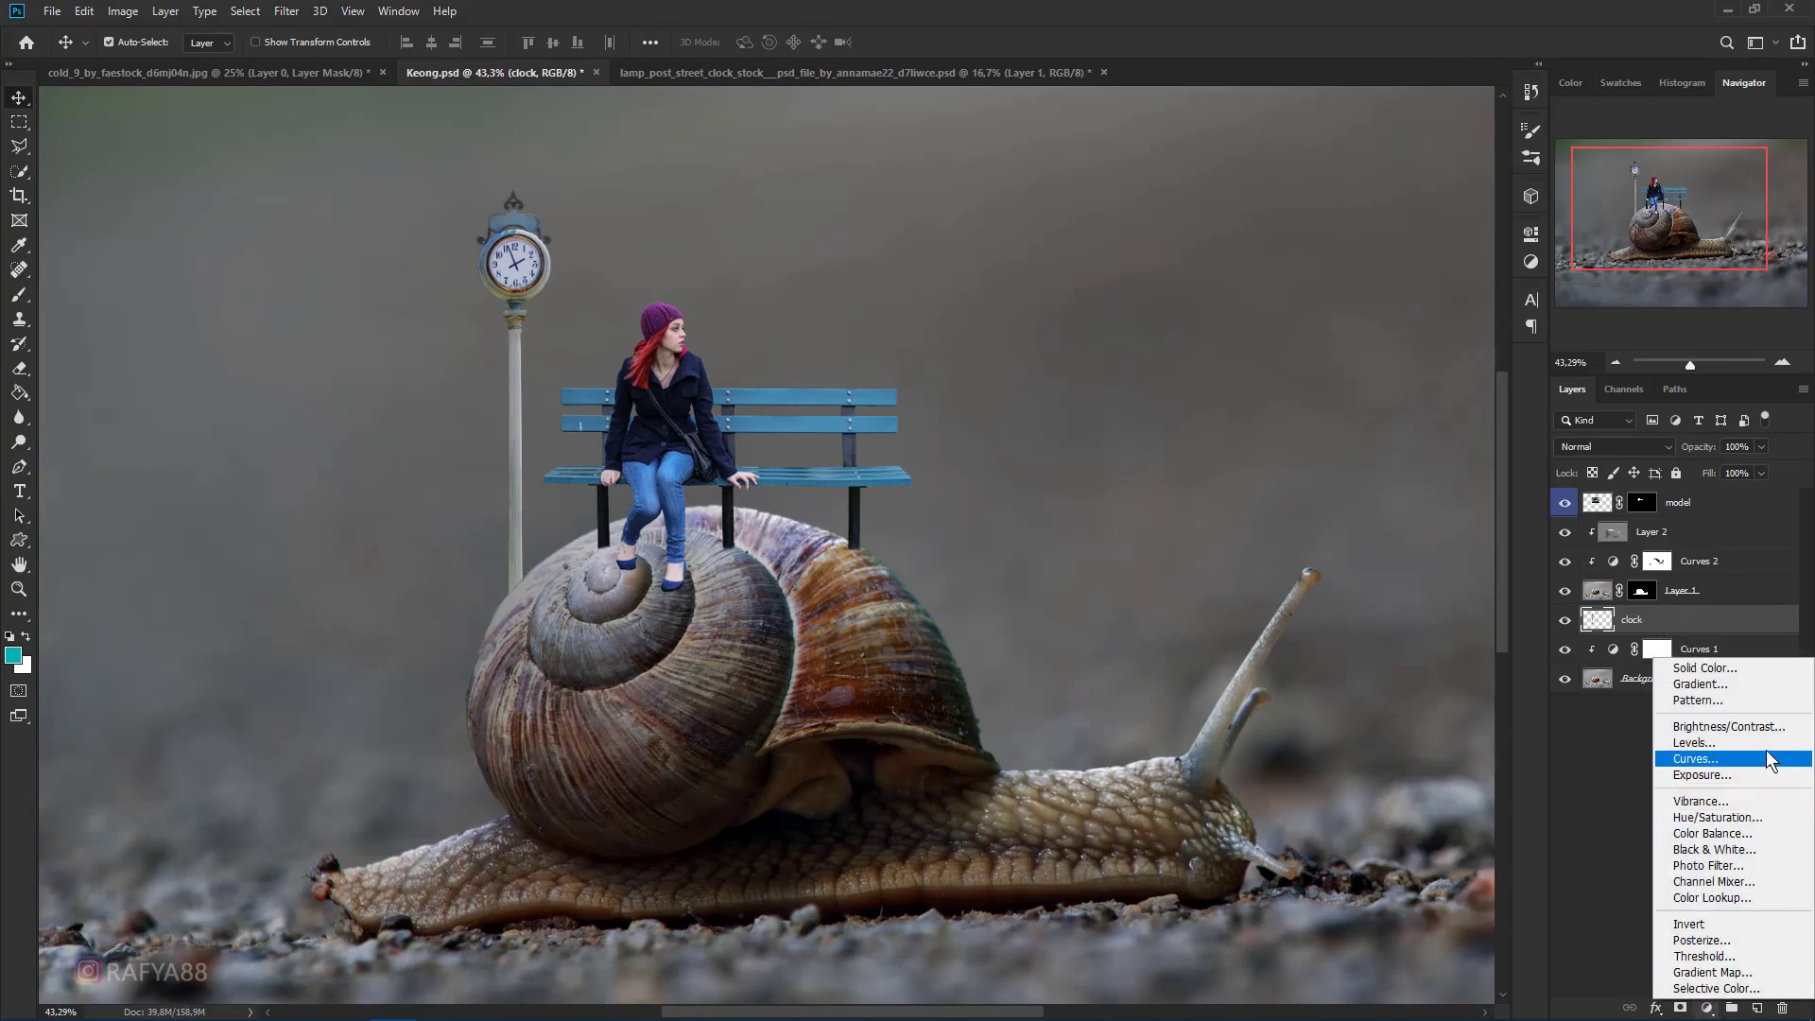
click(1702, 741)
click(1396, 675)
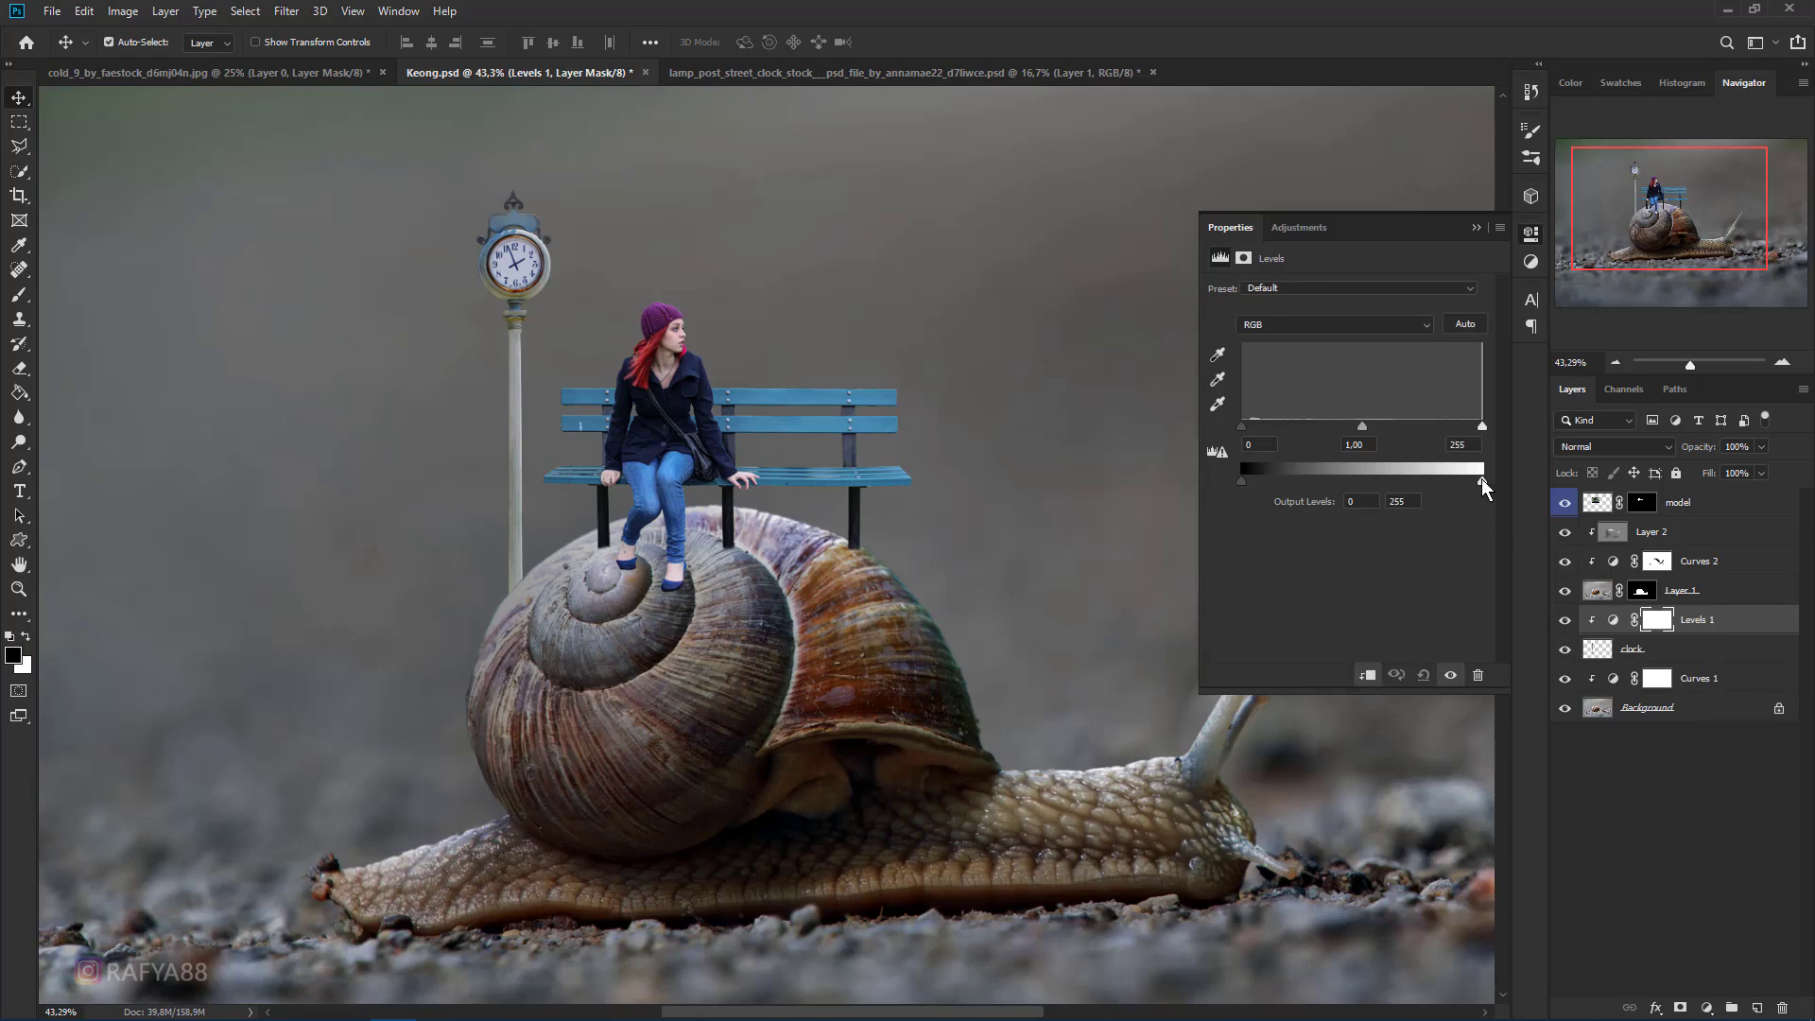
drag(1483, 481, 1433, 484)
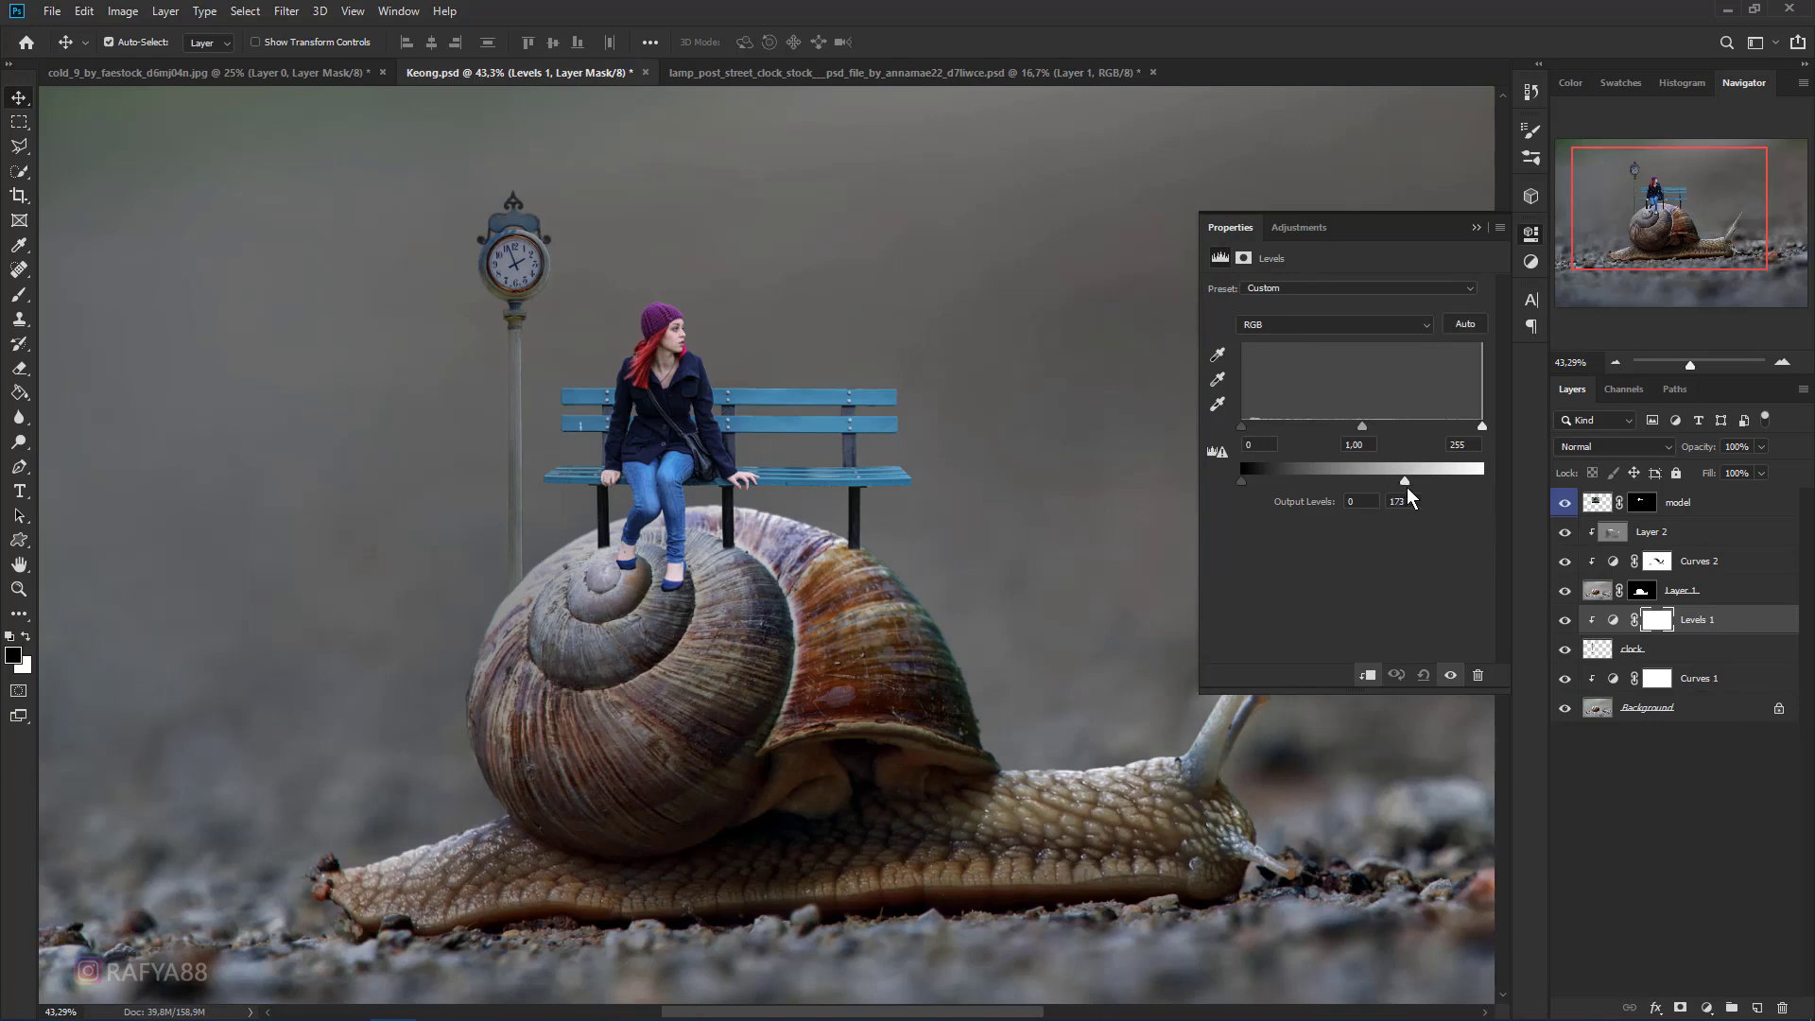
click(1475, 227)
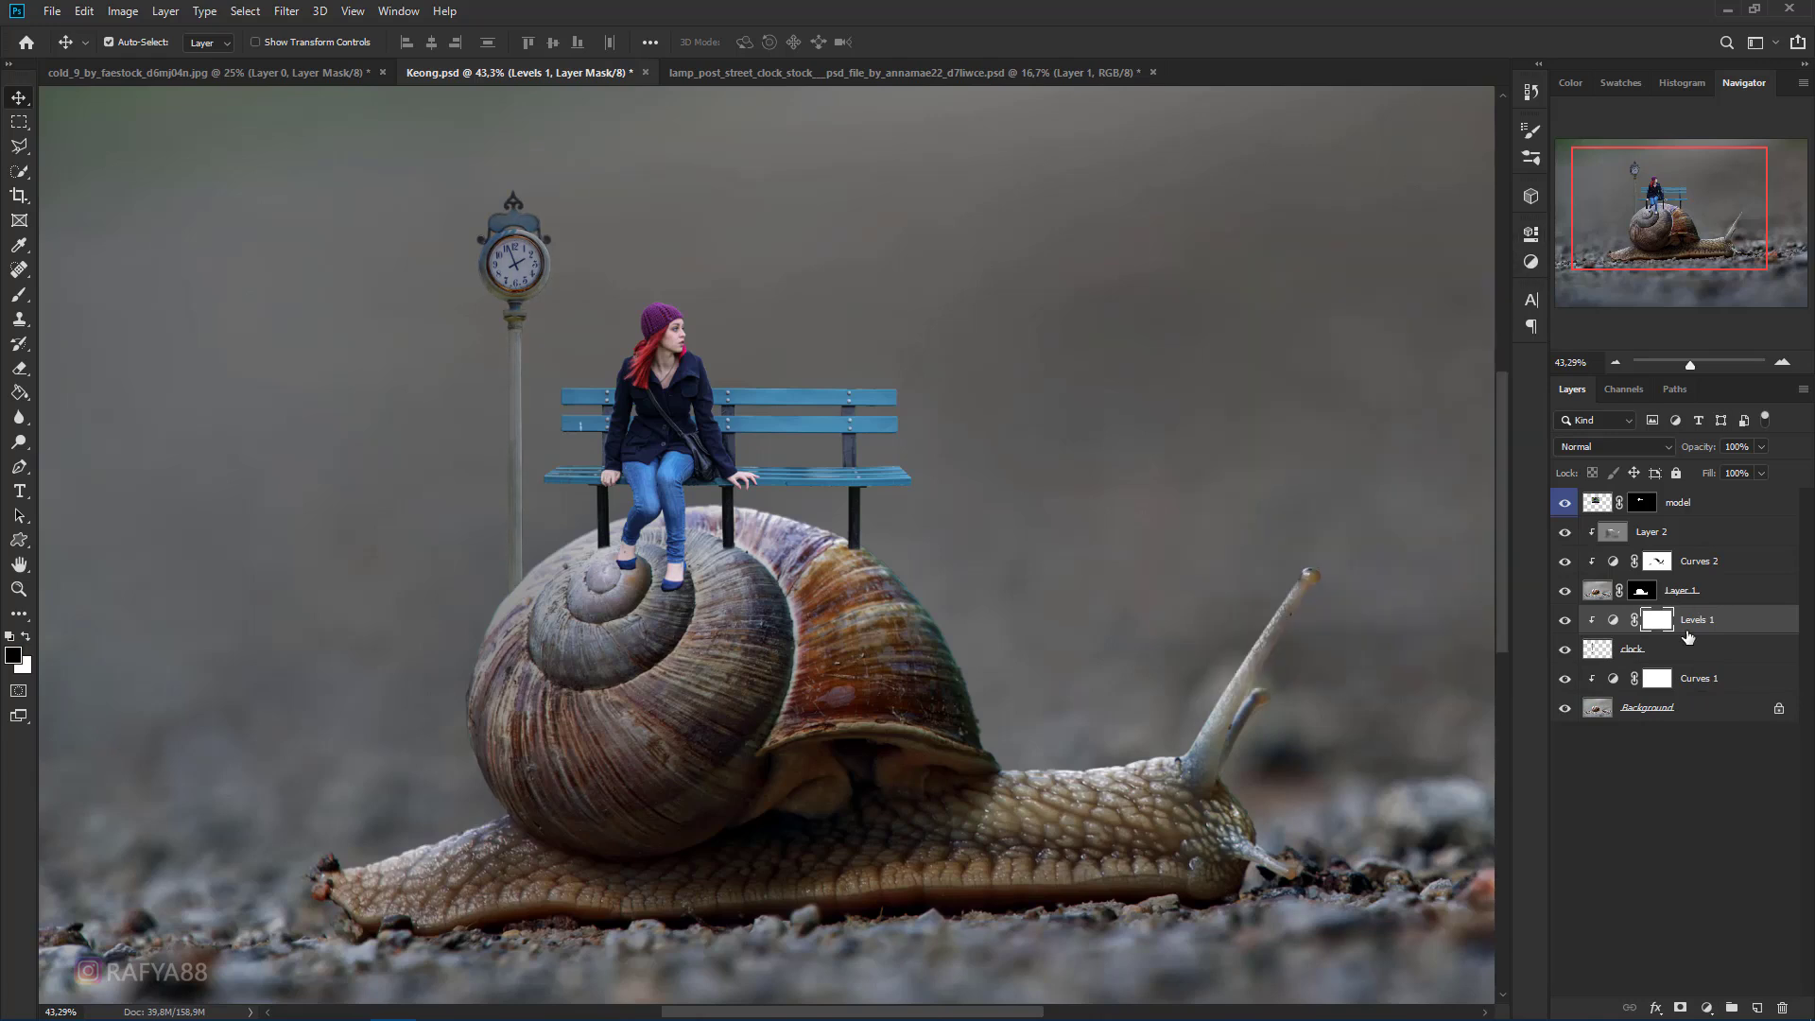
- On the clock layer, brighten the right edge of the post with a 50 px midtones Dodge brush at 39% and then 46% exposure
click(1663, 649)
right_click(18, 442)
click(68, 443)
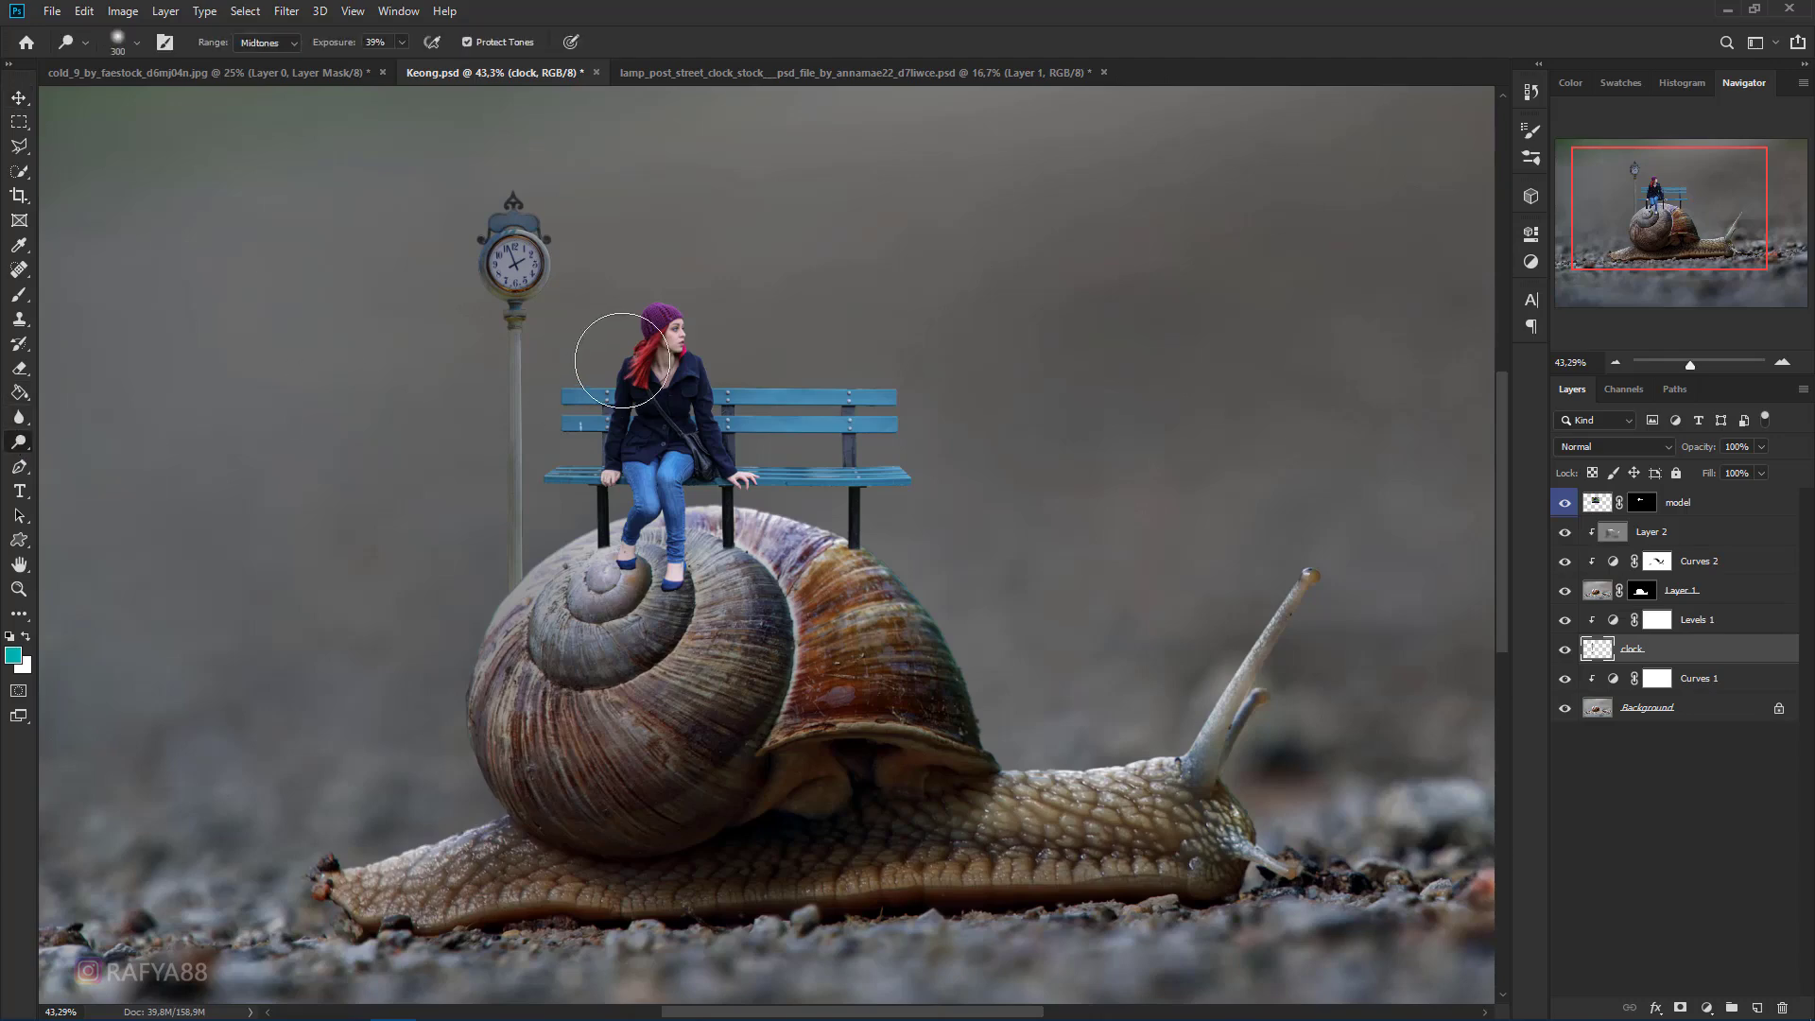
scroll(584, 358, up, 7)
key(bracketleft)
key(bracketleft)
key(bracketleft)
key(bracketleft)
key(bracketleft)
key(bracketleft)
key(bracketleft)
key(bracketleft)
key(bracketleft)
key(bracketleft)
key(bracketleft)
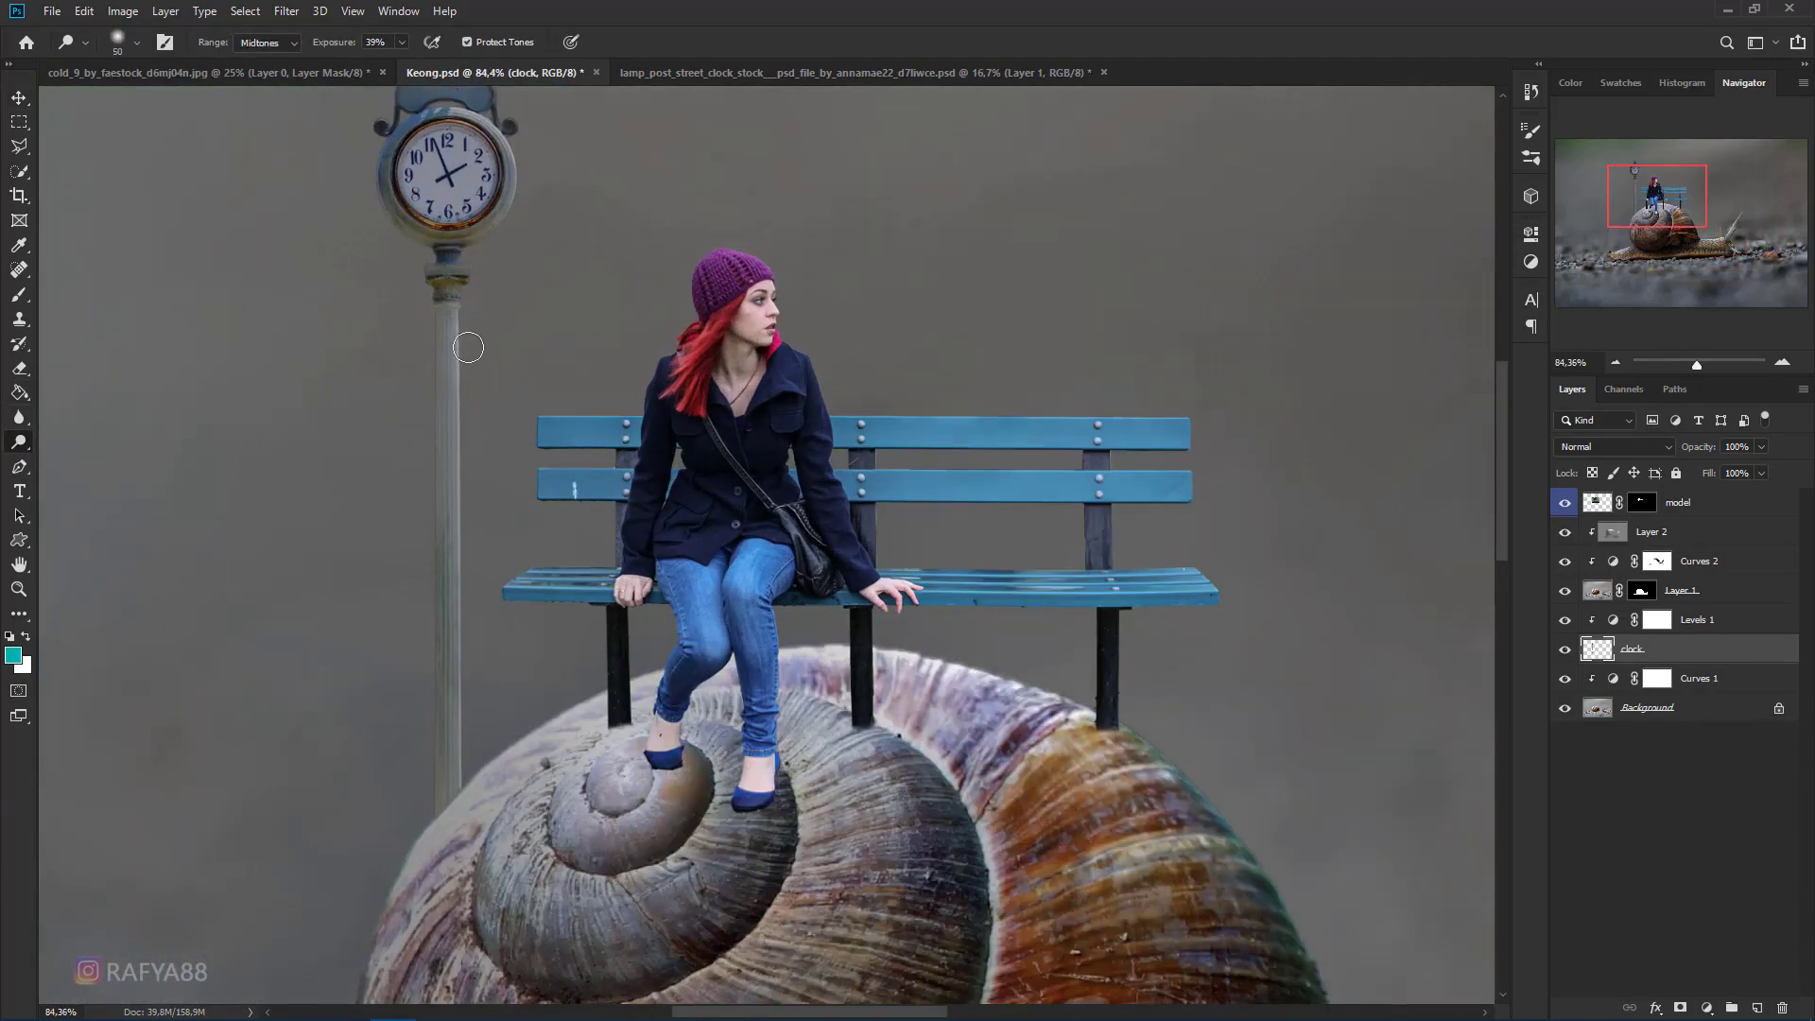
drag(465, 320, 463, 316)
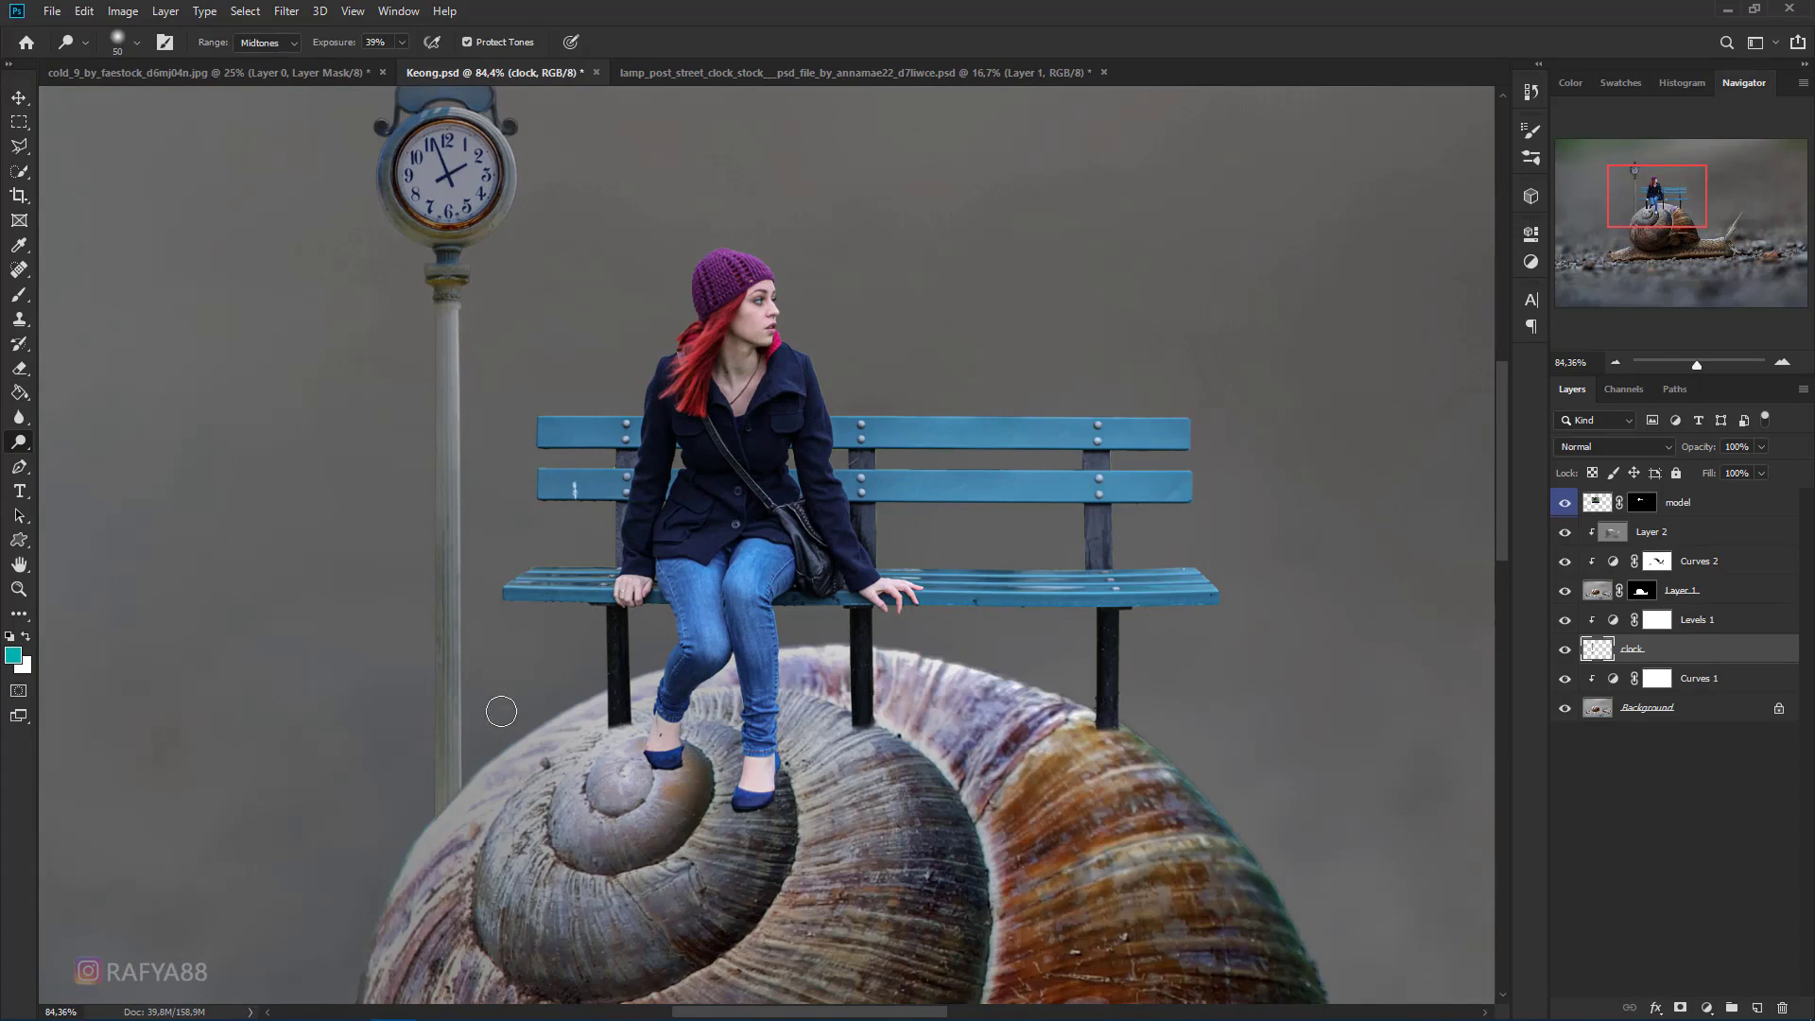
shift+click(467, 777)
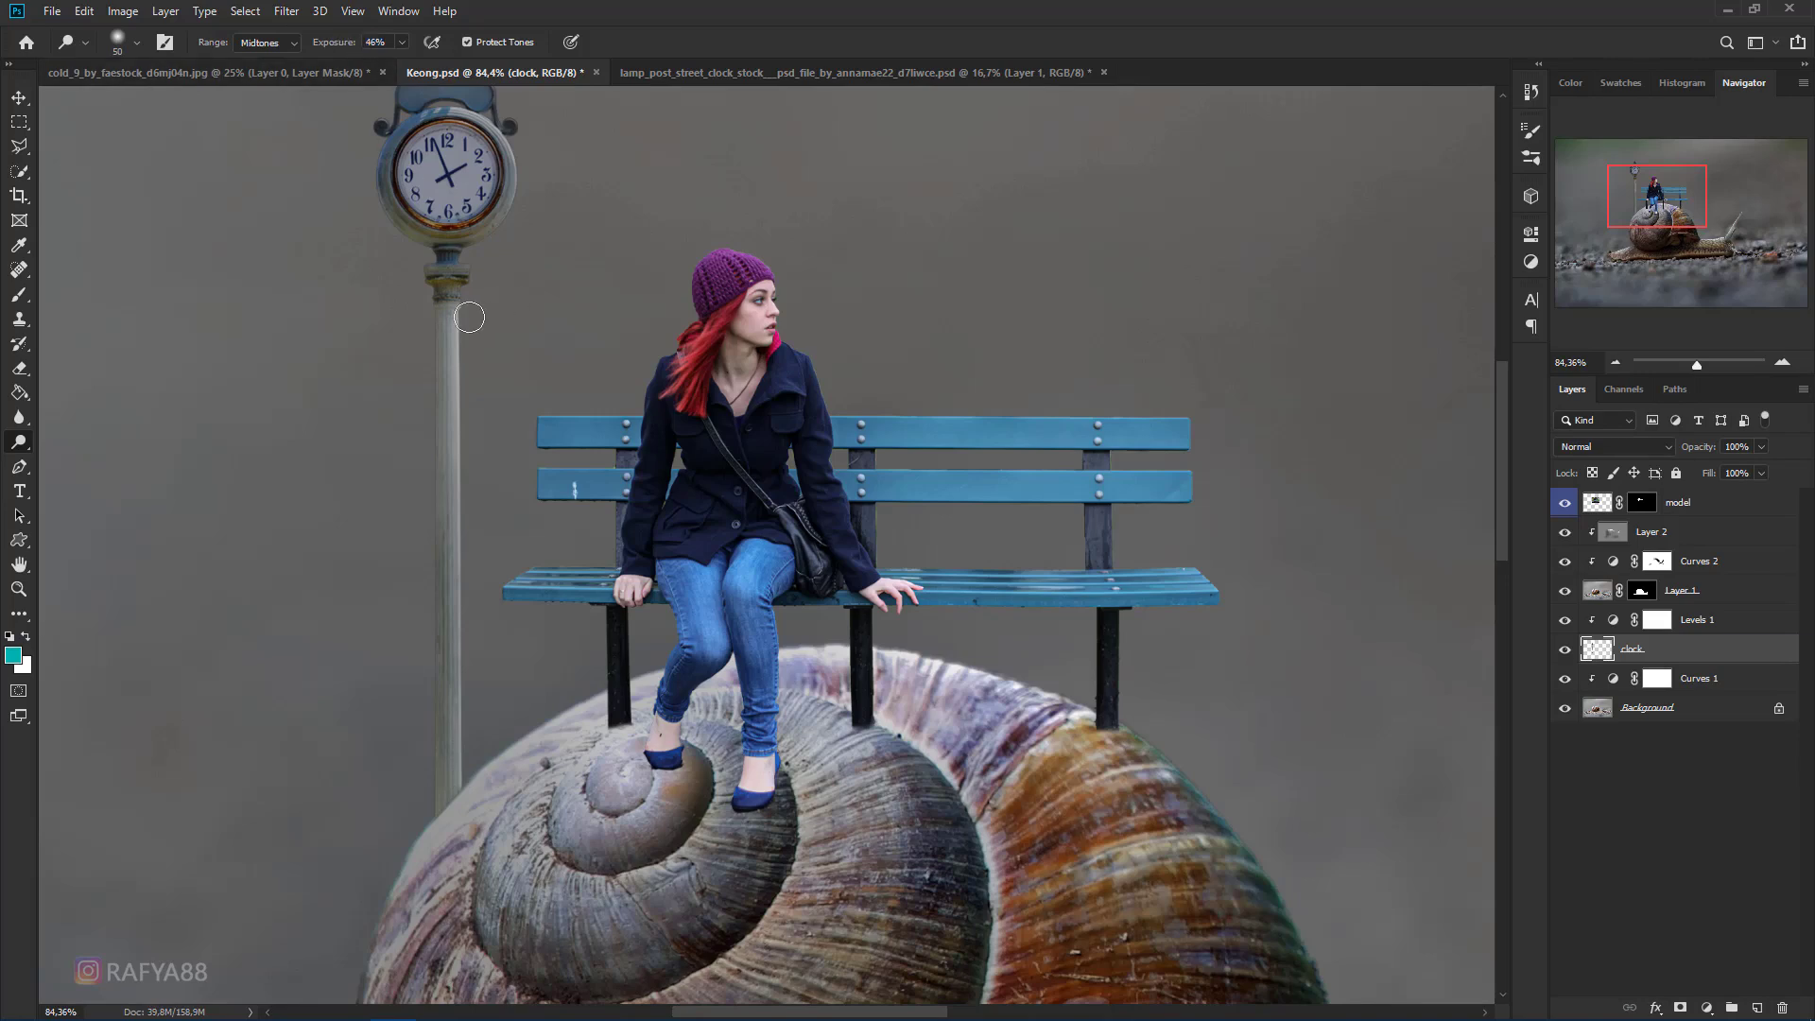
drag(467, 780, 465, 783)
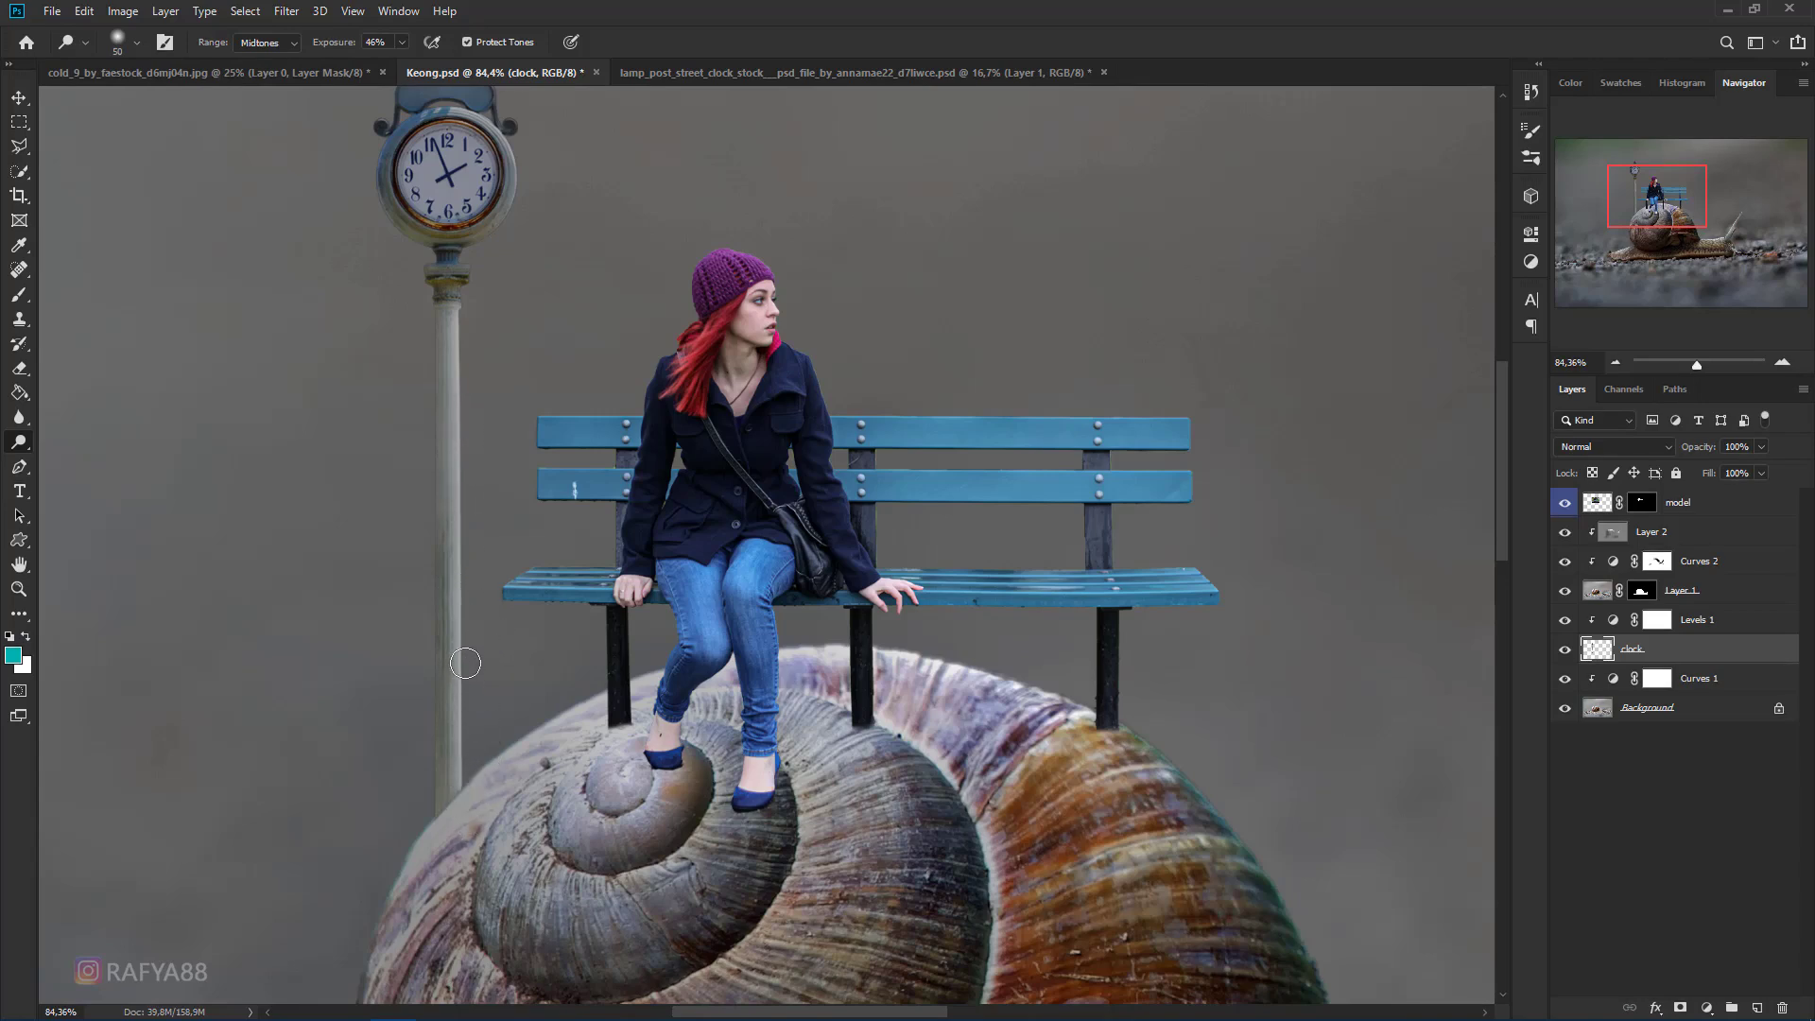
- Dodge the upper right of the clock's head with a 90 px brush, setting the exposure to 35%
mouse_move(467, 275)
mouse_down()
mouse_move(499, 281)
mouse_move(524, 255)
mouse_move(526, 374)
mouse_up()
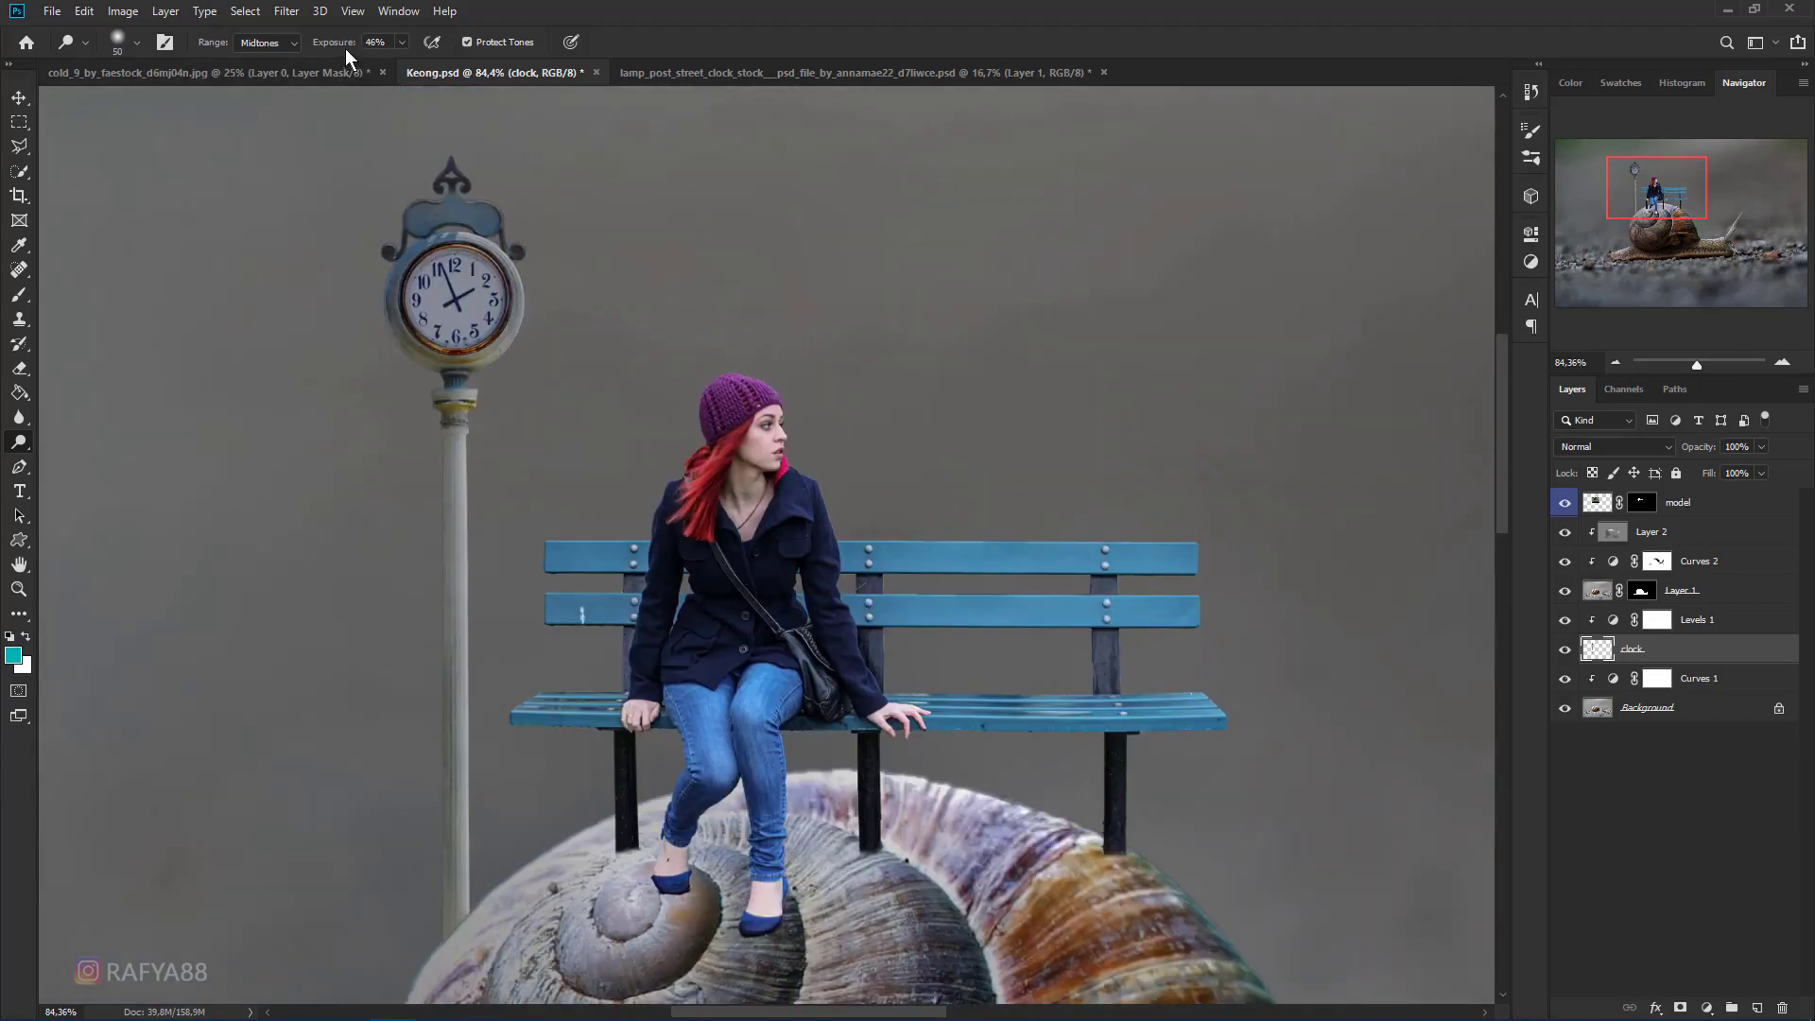
key(bracketright)
key(bracketright)
key(bracketright)
key(bracketright)
drag(480, 191, 520, 228)
key(Return)
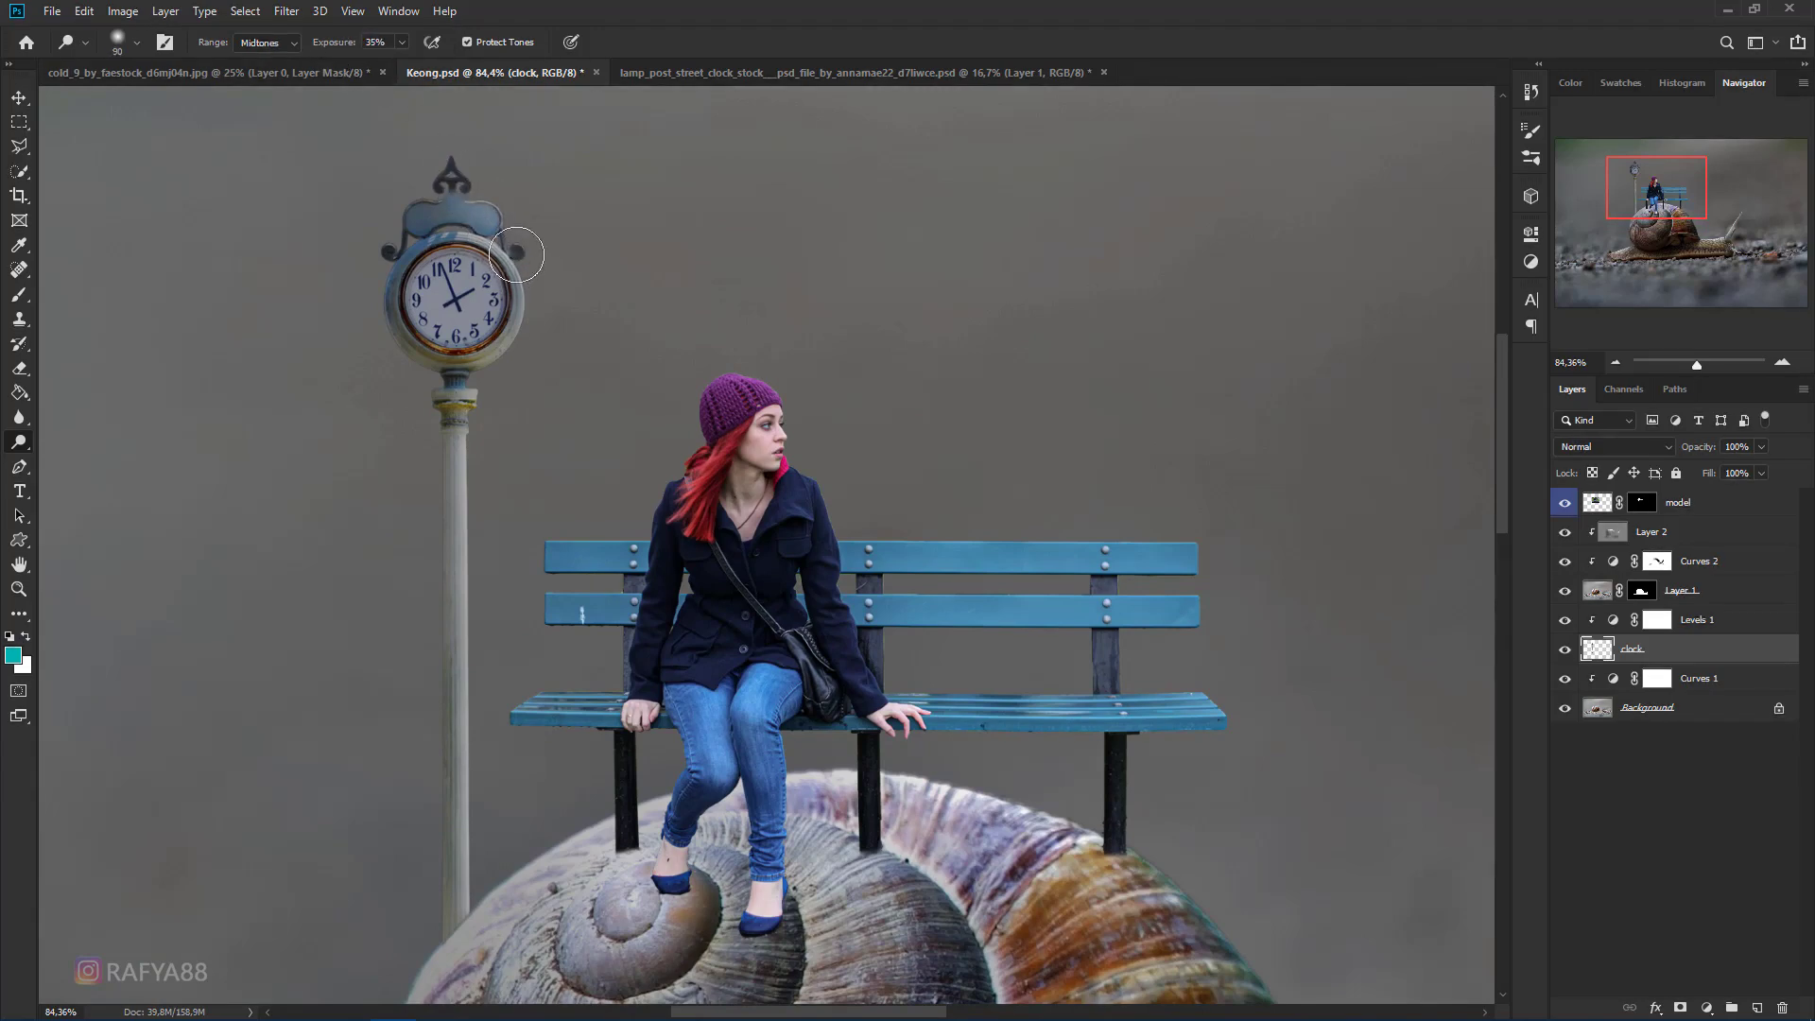
- Dodge the clock's face and ornamental top more broadly with 150 px and 100 px brushes at 35% exposure
key(bracketright)
key(bracketright)
key(bracketright)
key(bracketright)
key(bracketright)
key(bracketright)
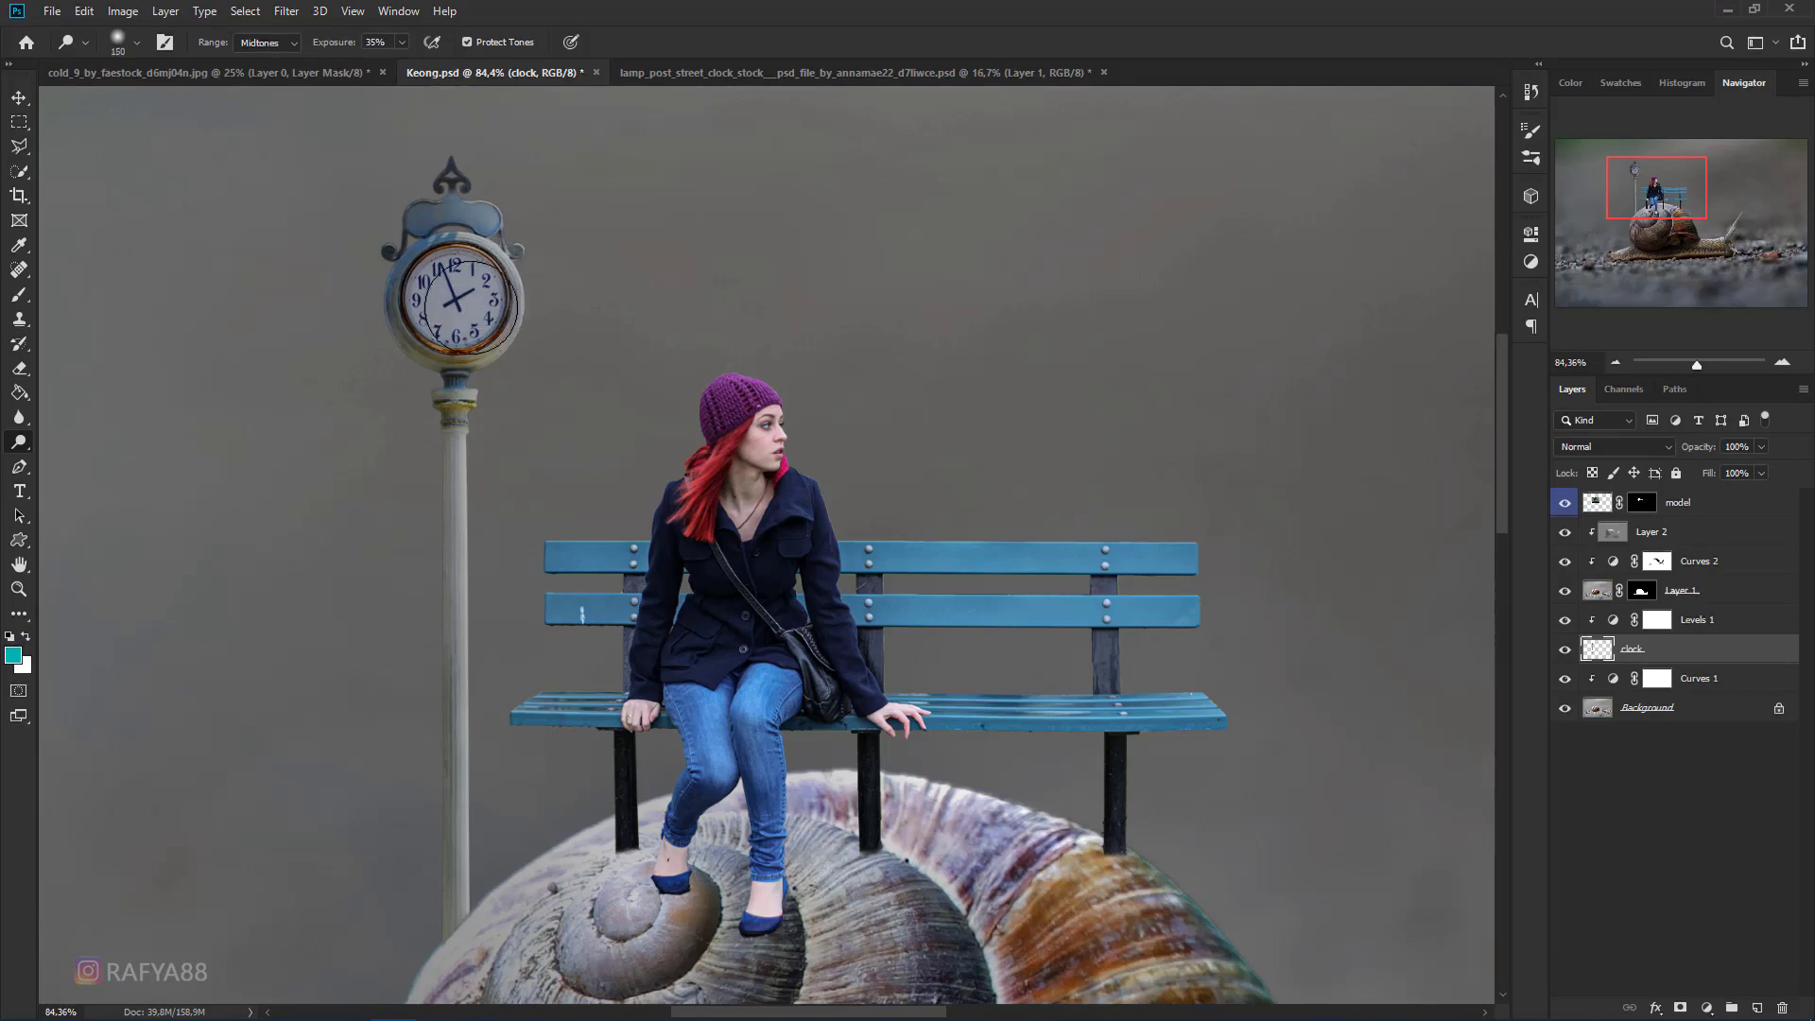
key(bracketleft)
key(bracketleft)
mouse_move(534, 230)
mouse_down()
mouse_move(496, 177)
mouse_move(419, 210)
mouse_move(484, 135)
mouse_move(436, 193)
mouse_up()
- Enlarge the Dodge brush to 250 px and check the clock's lighting against the whole composite
scroll(572, 312, down, 5)
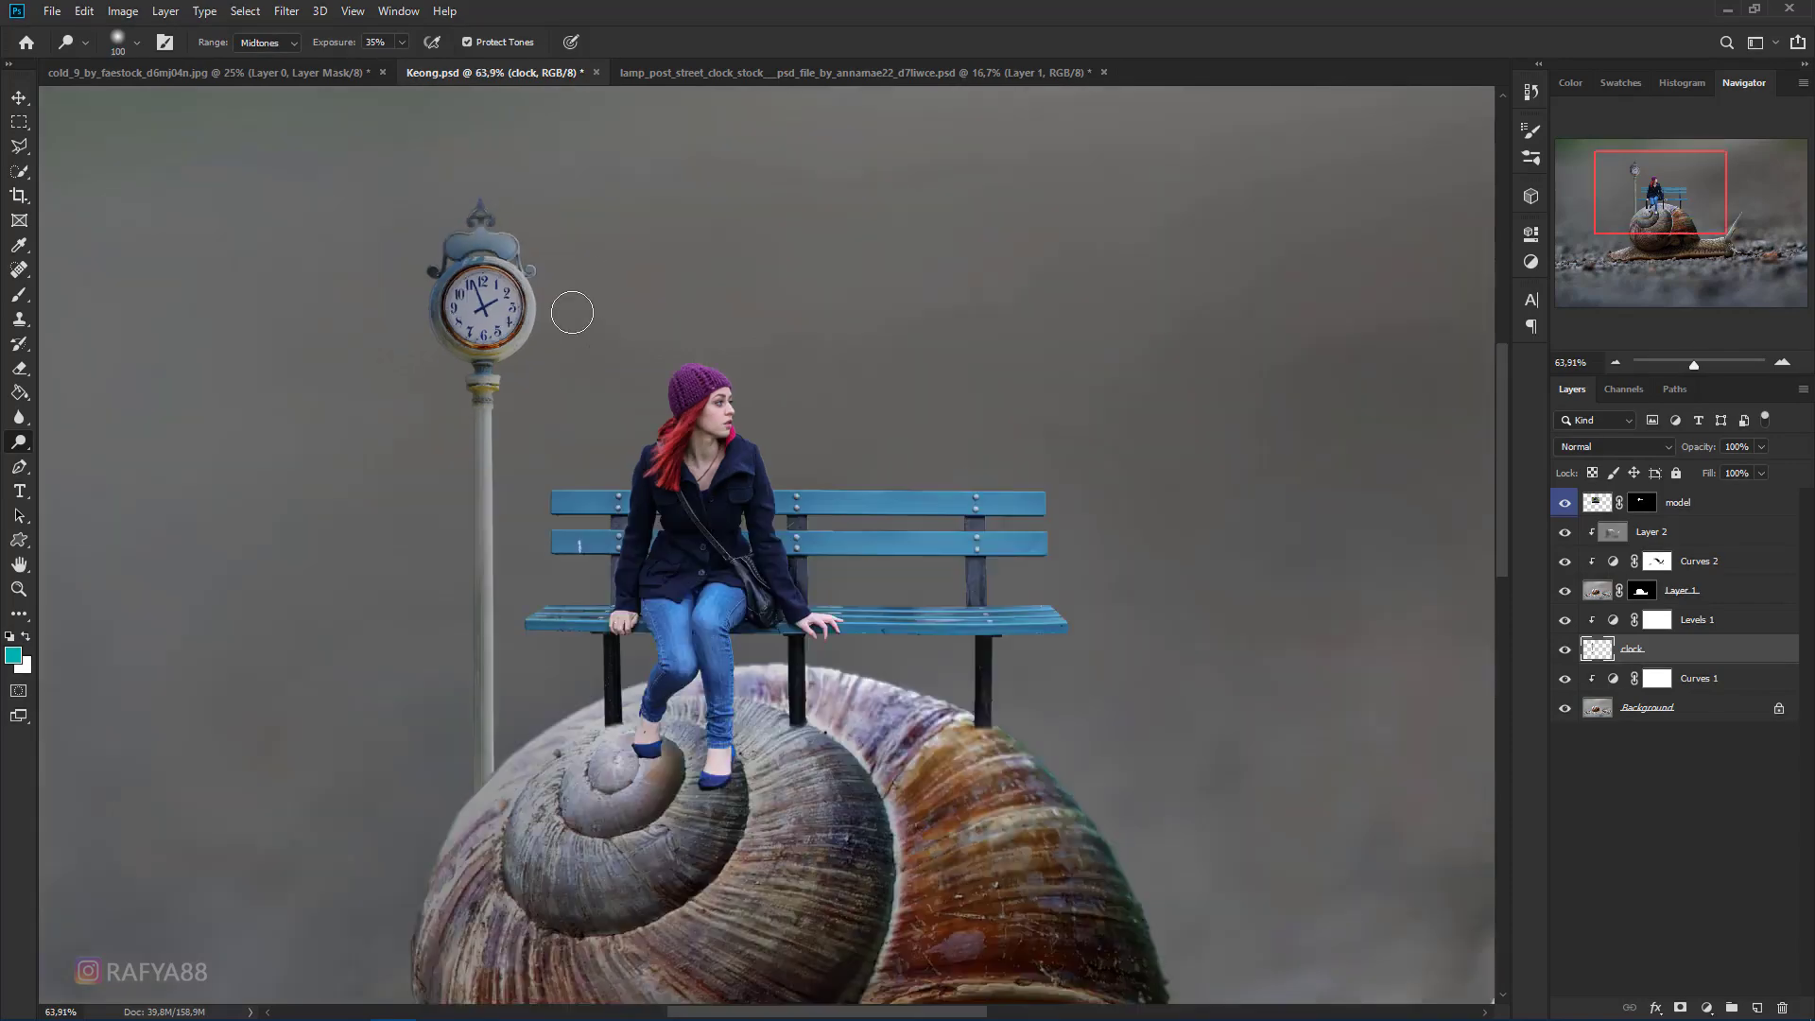
key(bracketright)
key(bracketright)
key(bracketright)
key(bracketright)
key(bracketright)
key(bracketright)
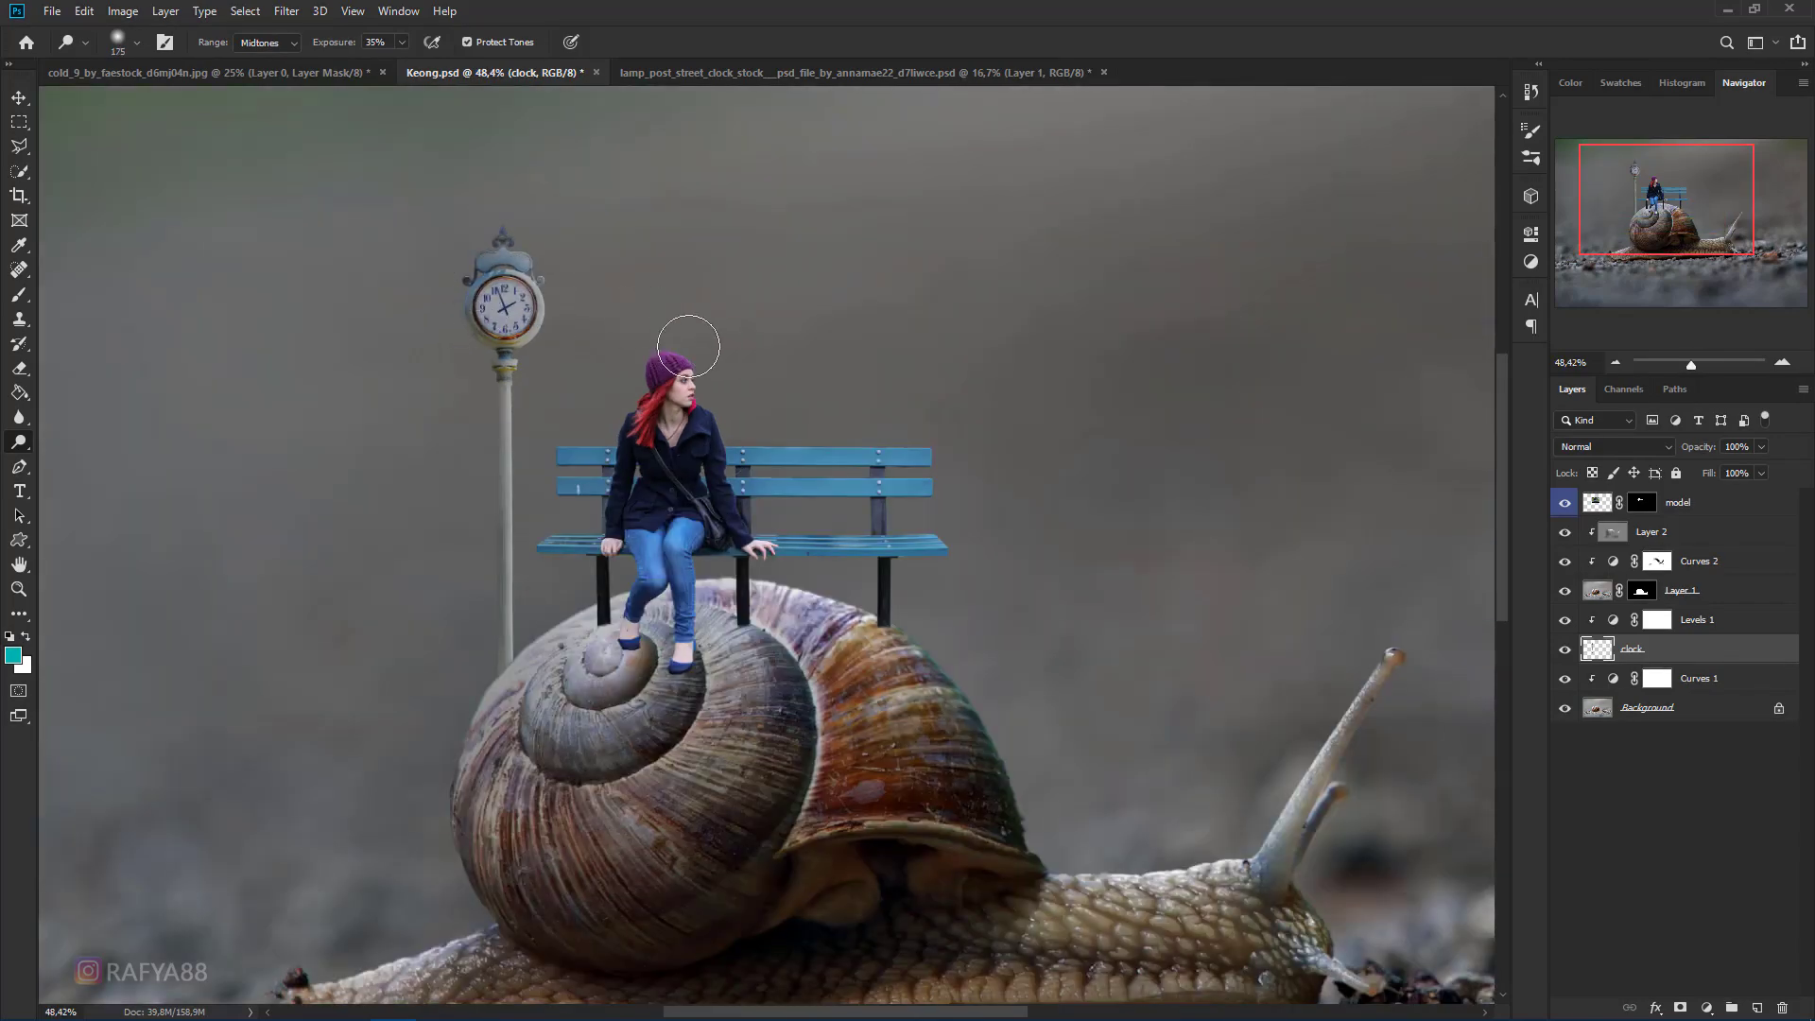
scroll(709, 339, down, 3)
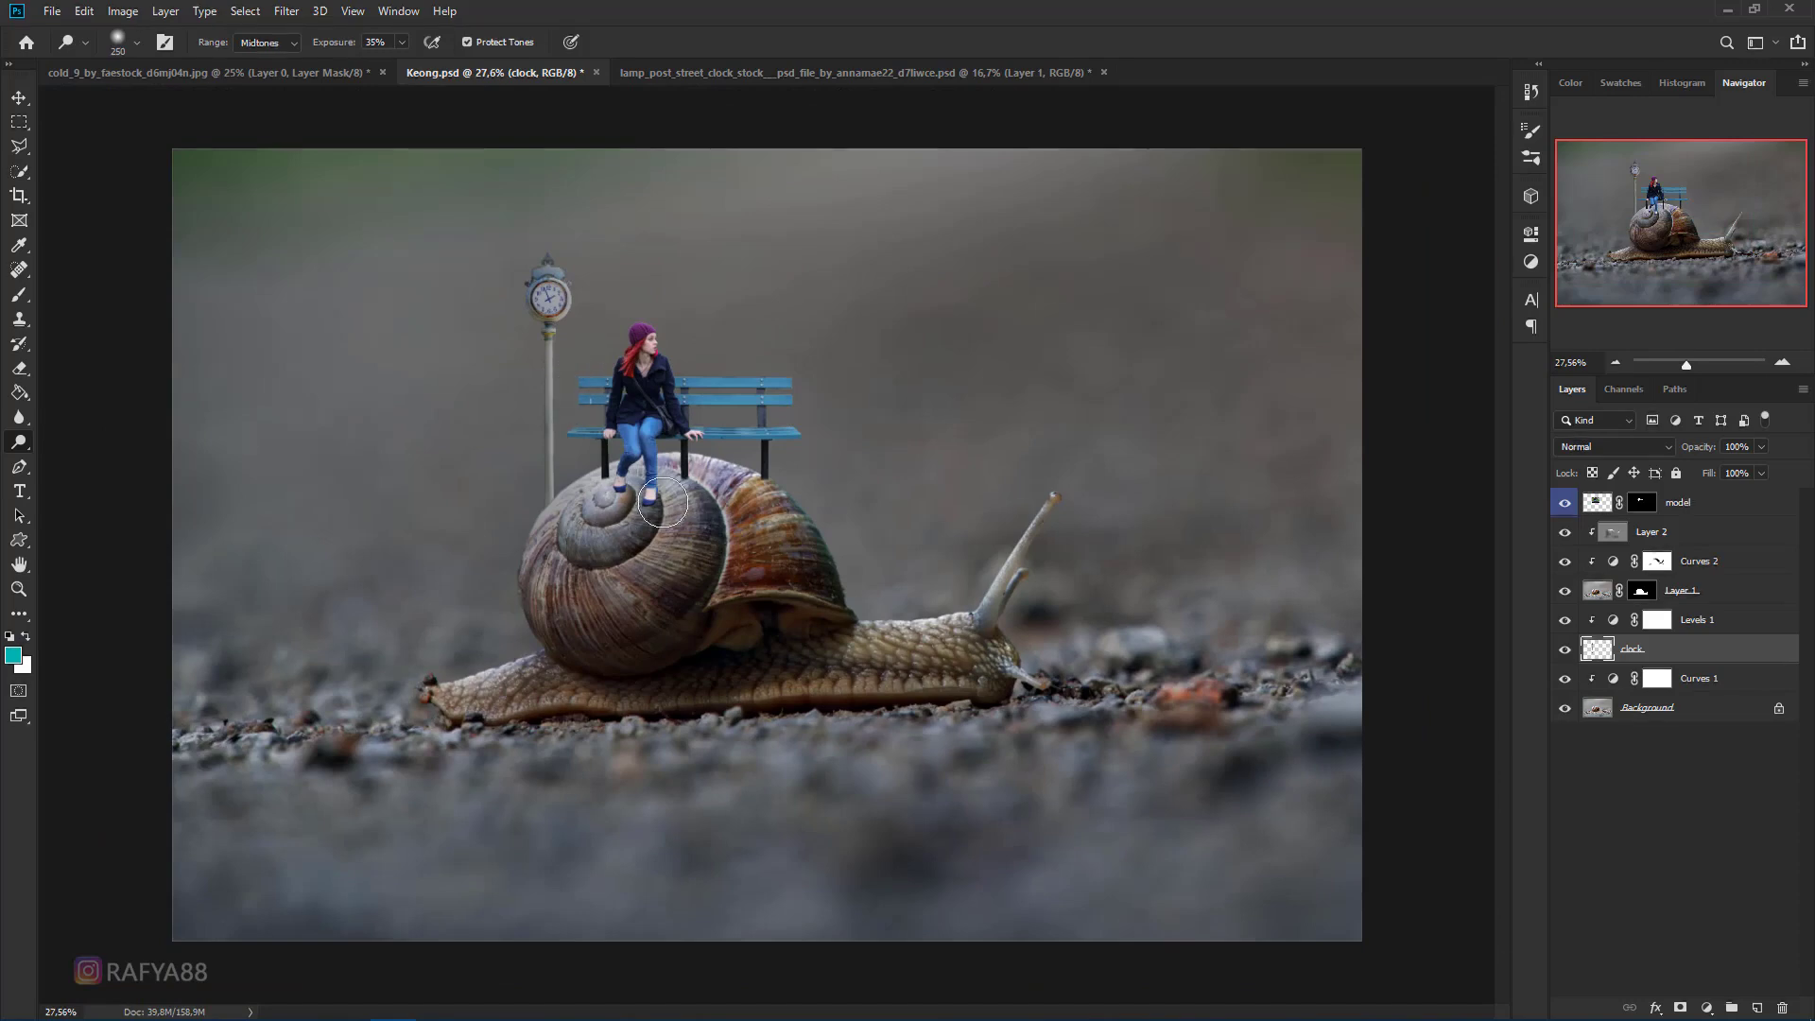
scroll(770, 383, down, 3)
scroll(771, 384, up, 2)
scroll(622, 293, up, 3)
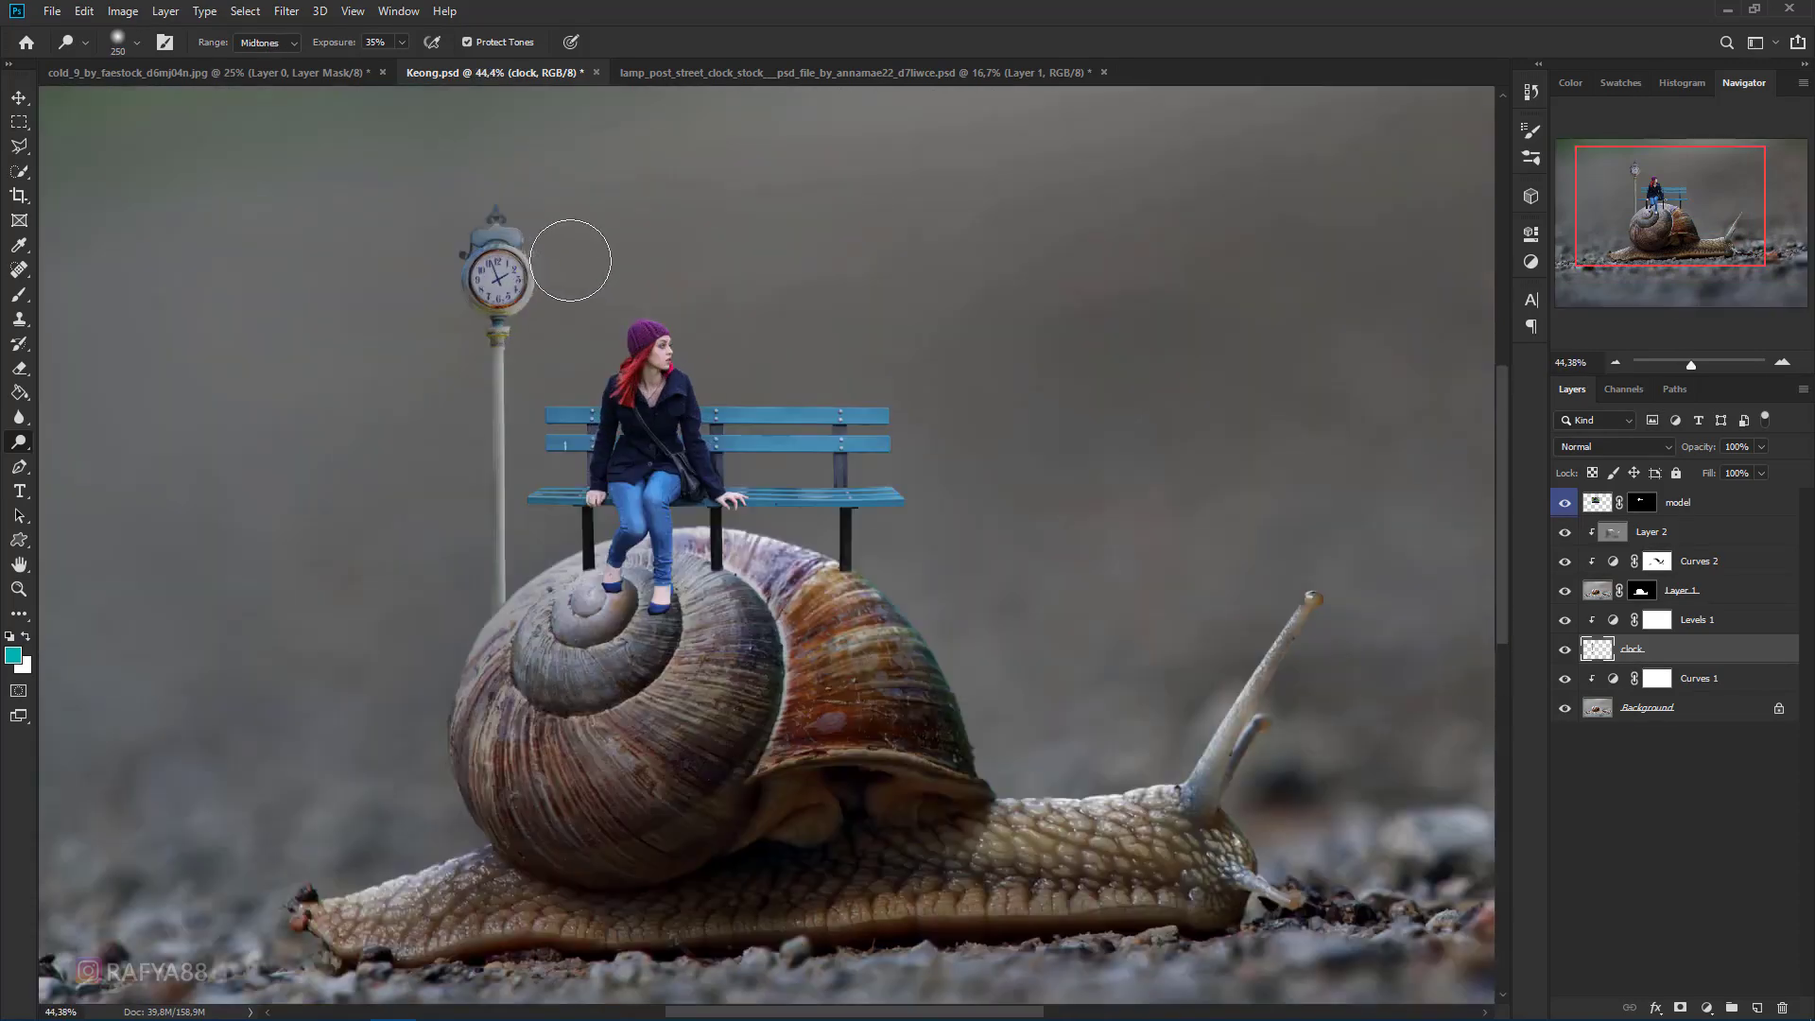
scroll(649, 303, down, 4)
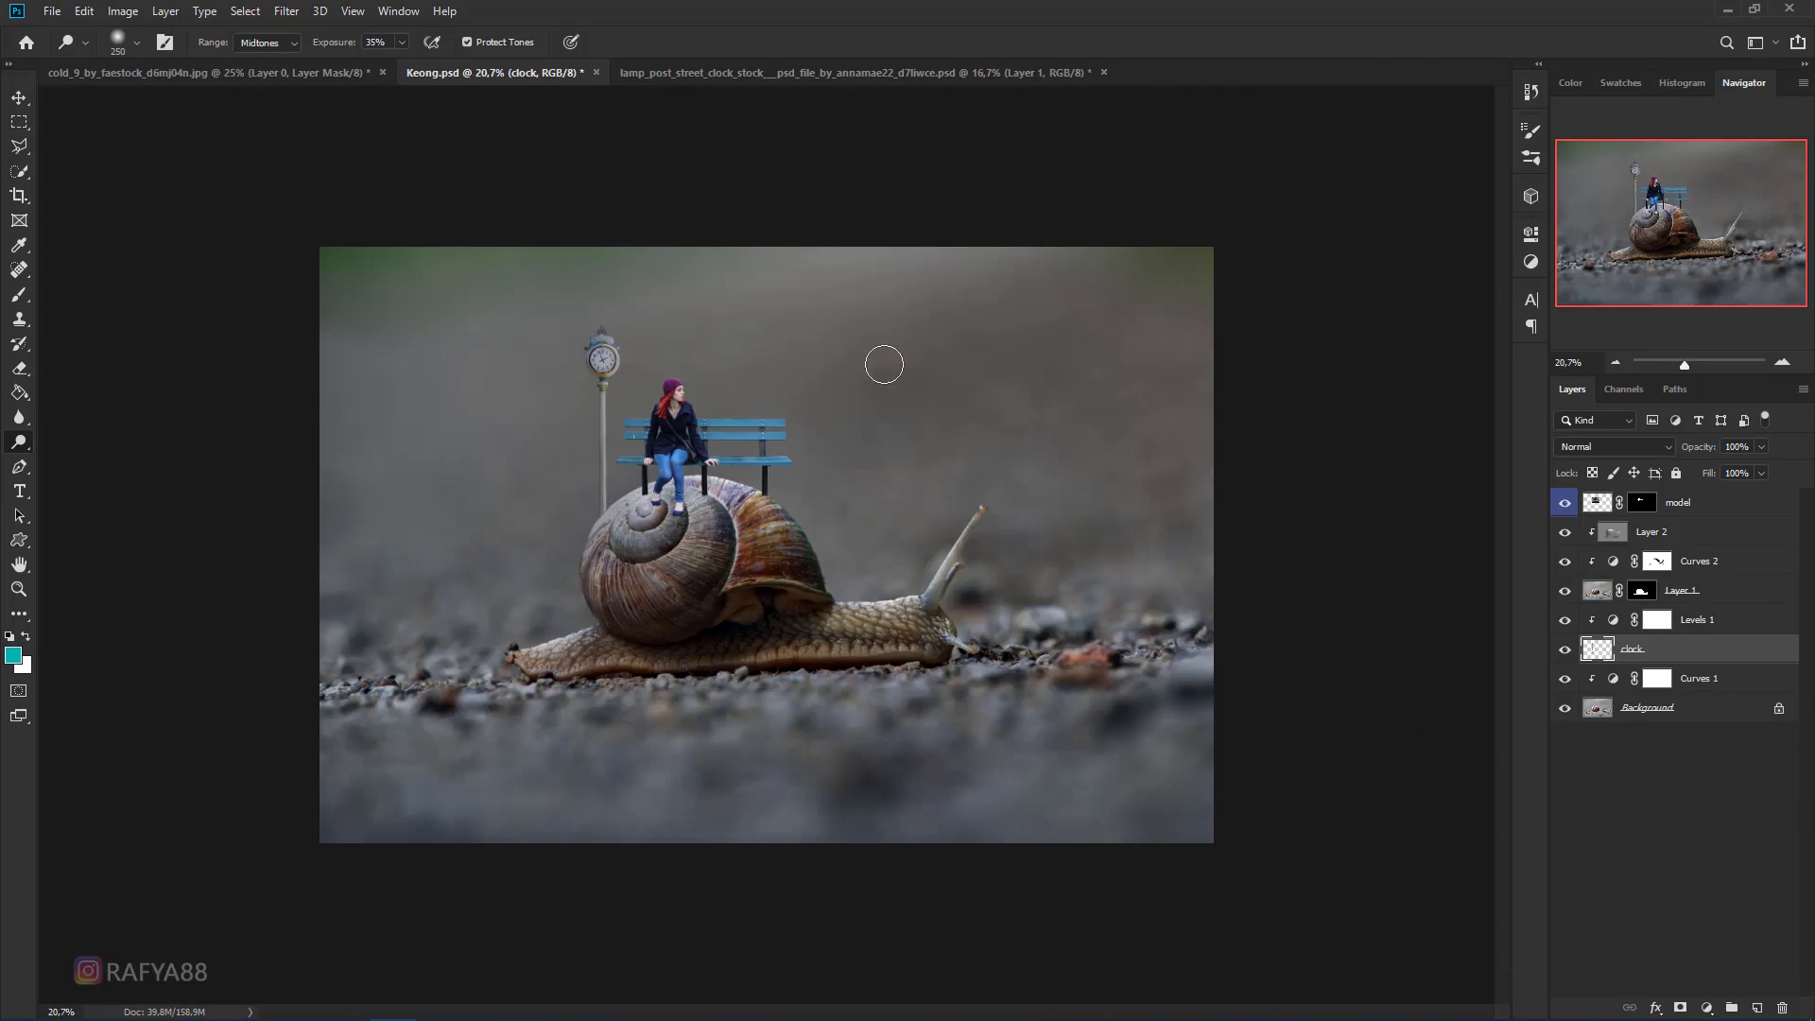
scroll(709, 300, up, 5)
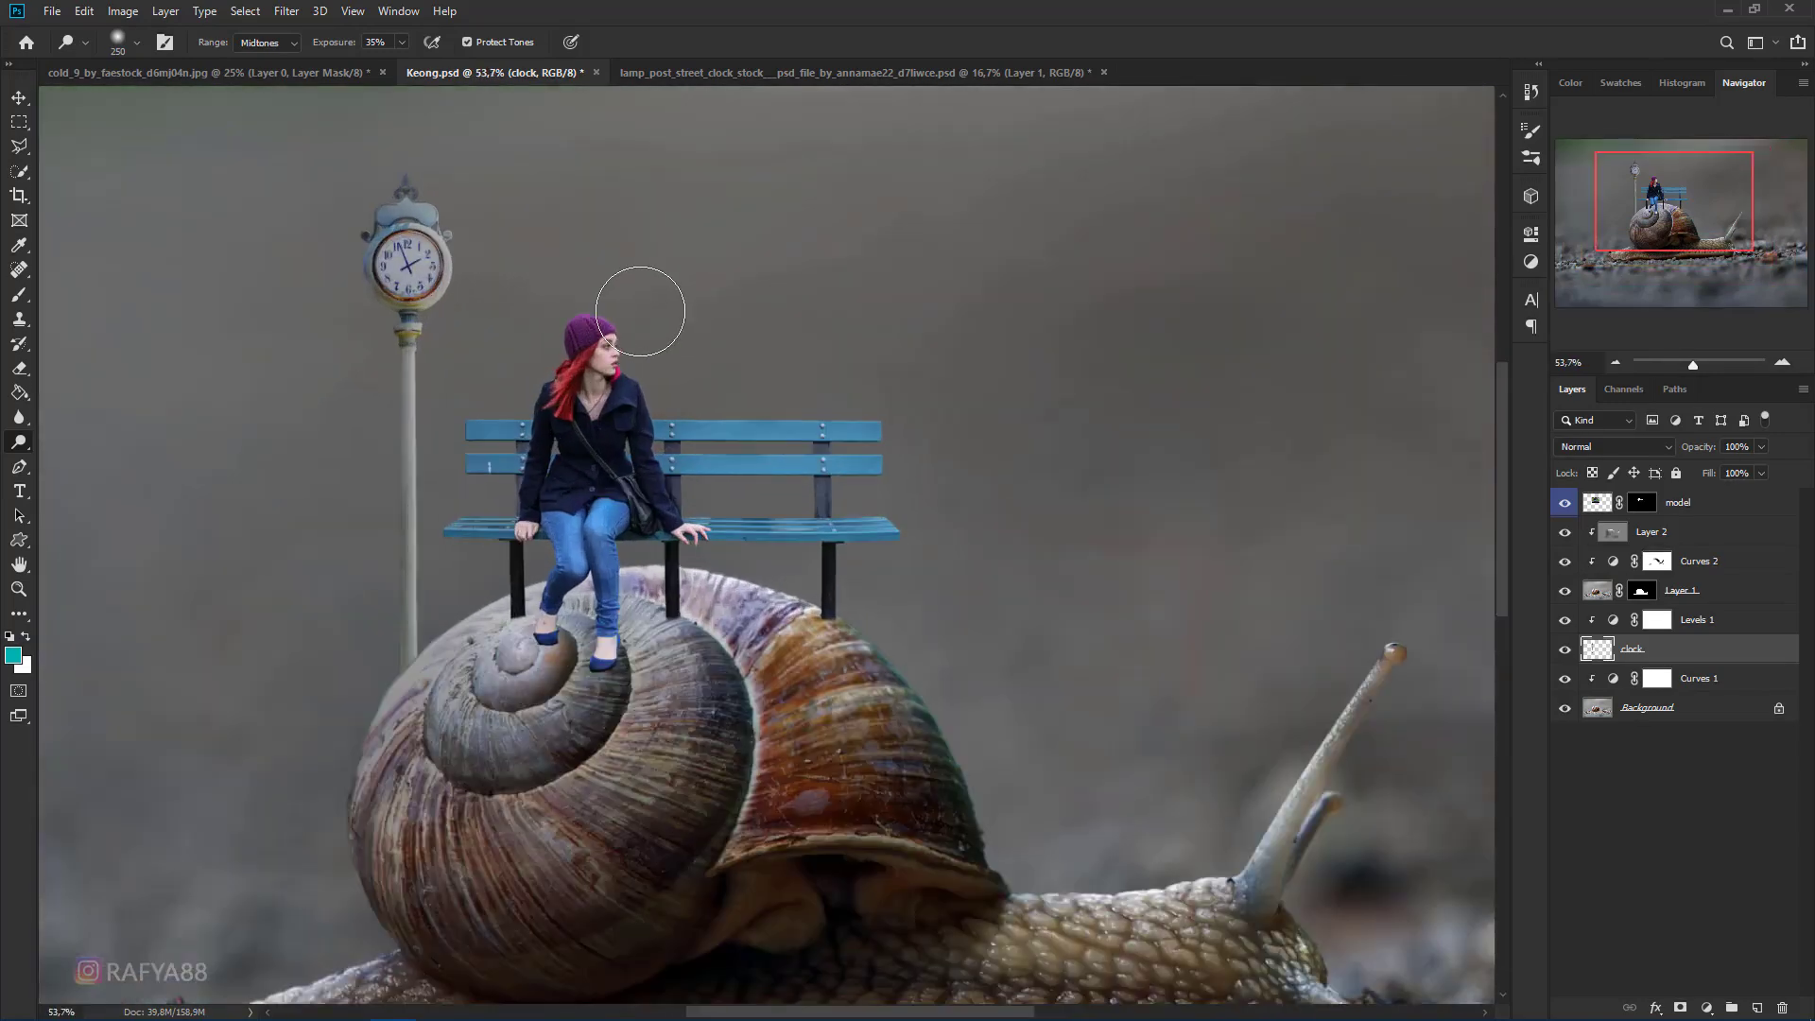
- Darken the woman and bench with a Curves adjustment clipped to the model layer, lowering the white point's output to 122
click(1699, 517)
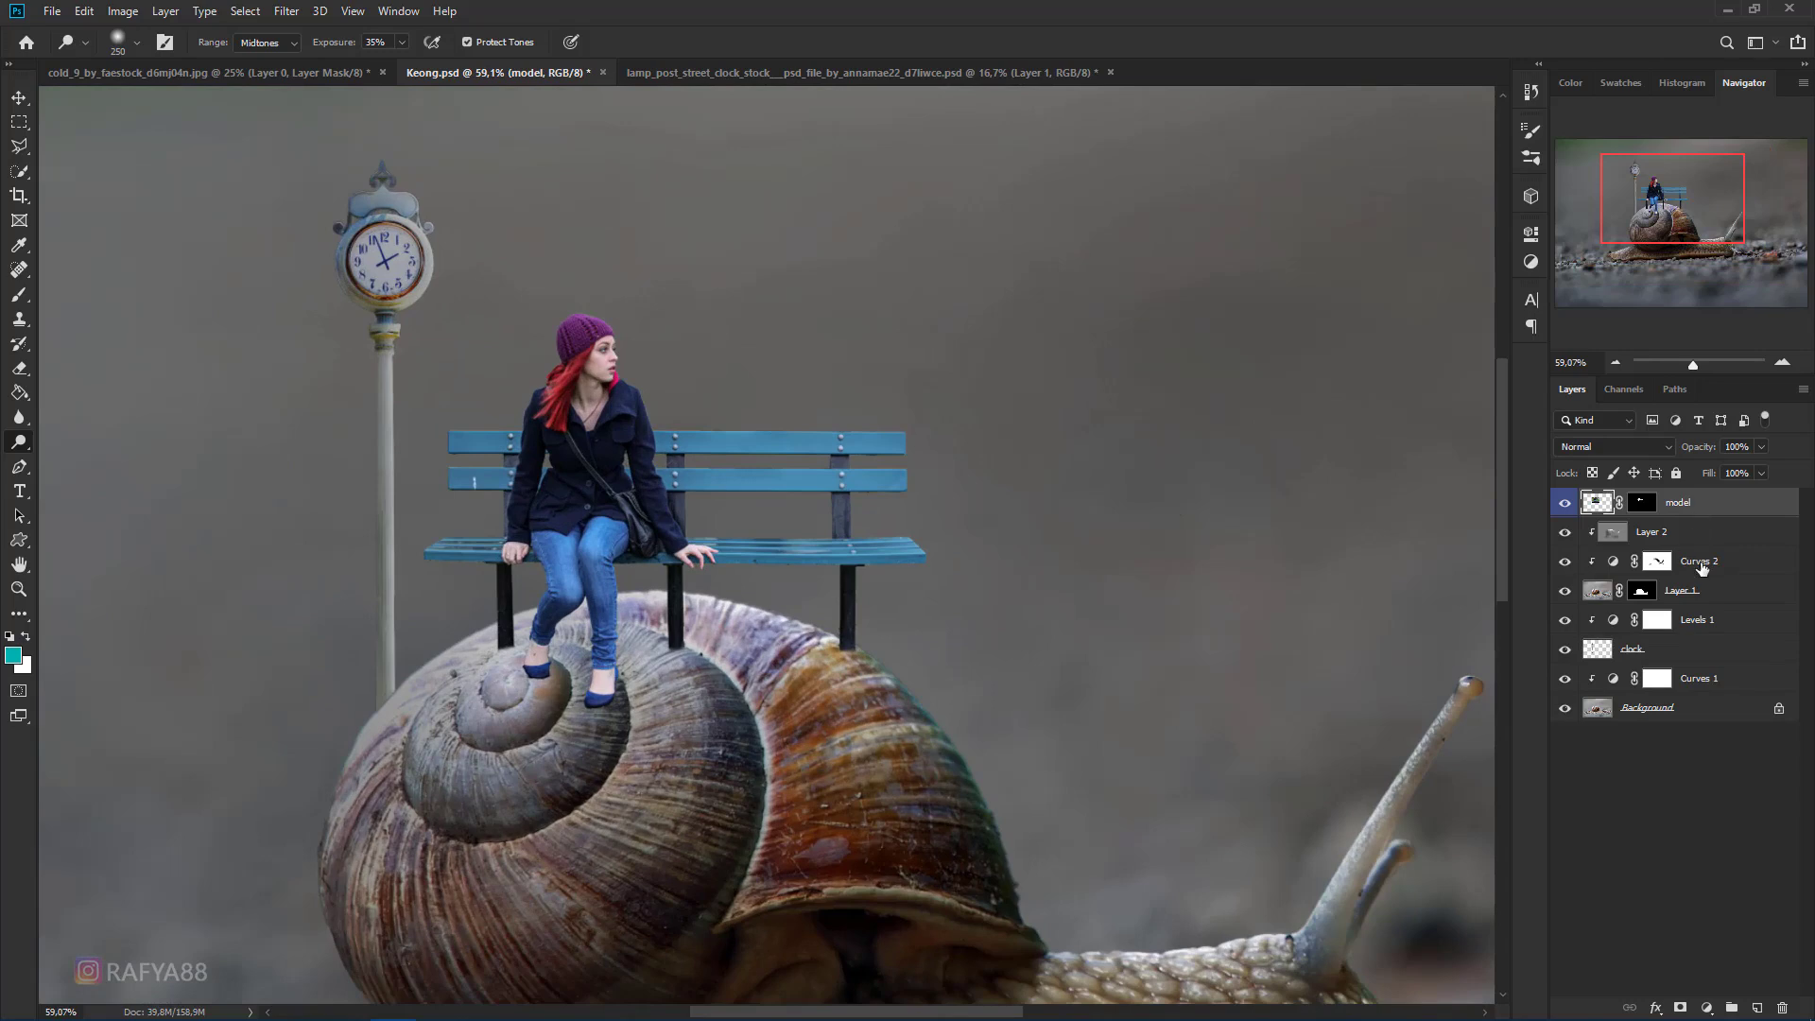
click(1707, 1008)
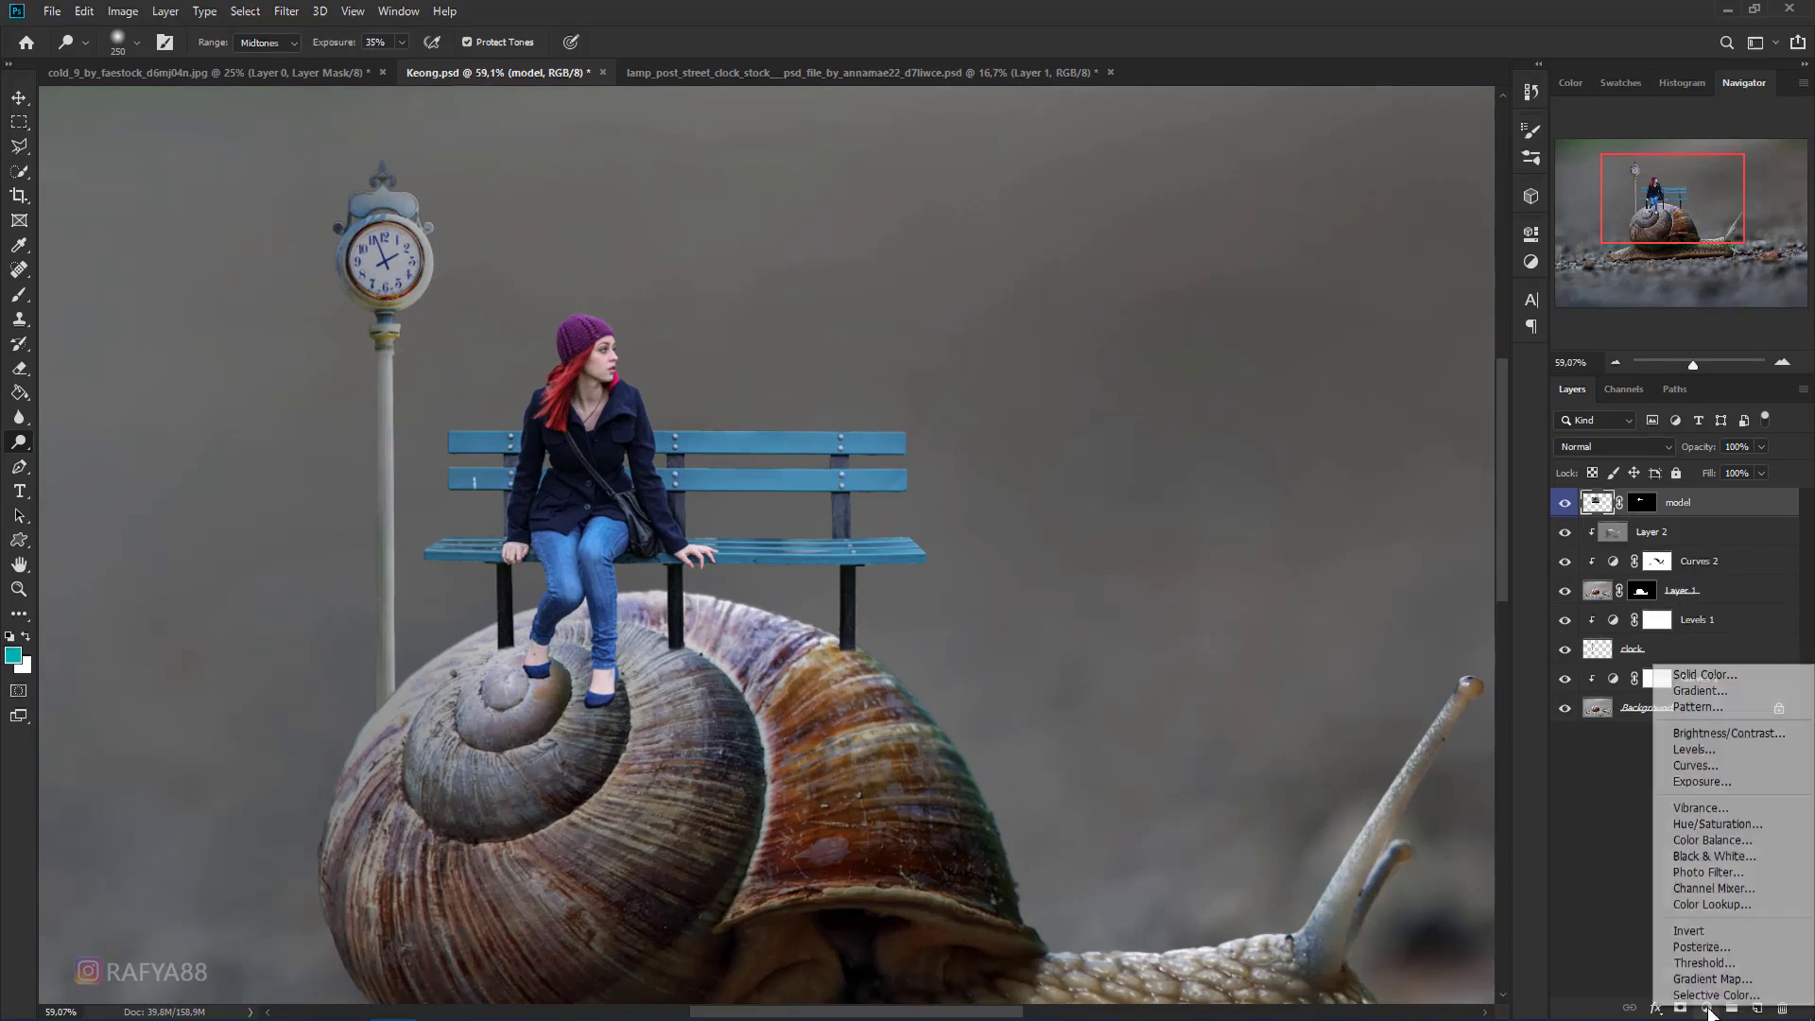
click(1723, 763)
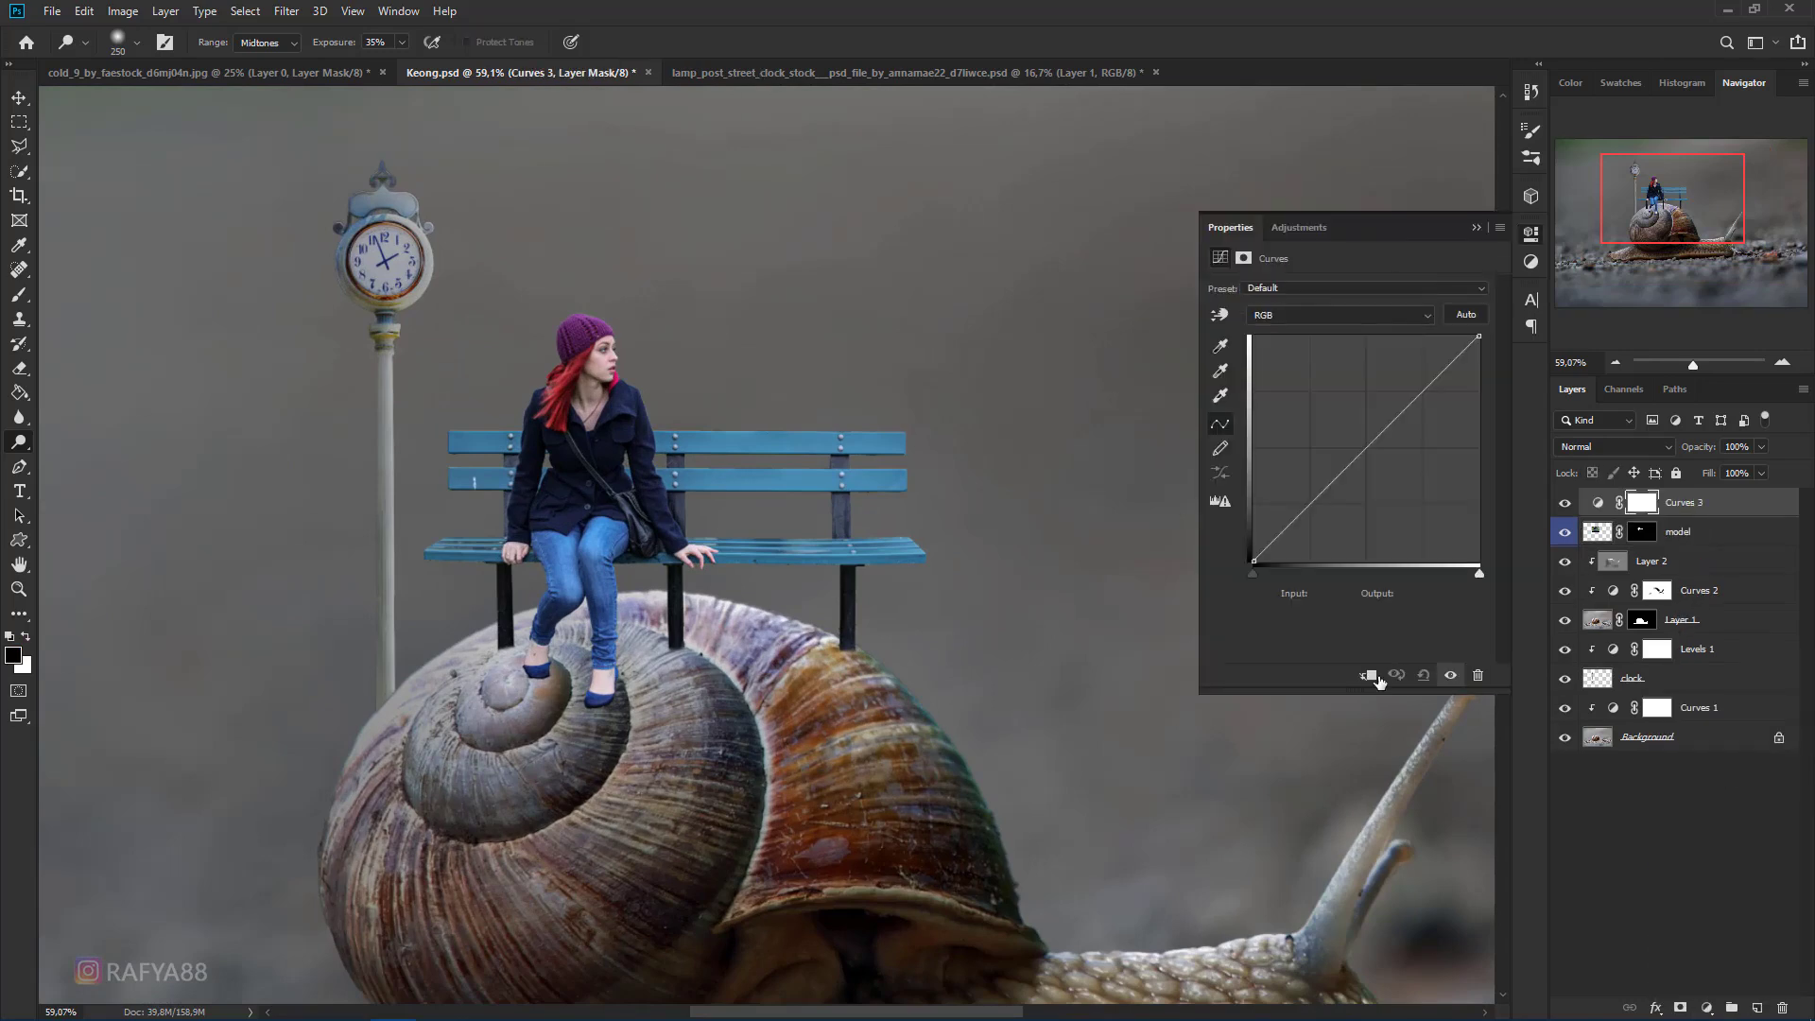
drag(1479, 336, 1555, 453)
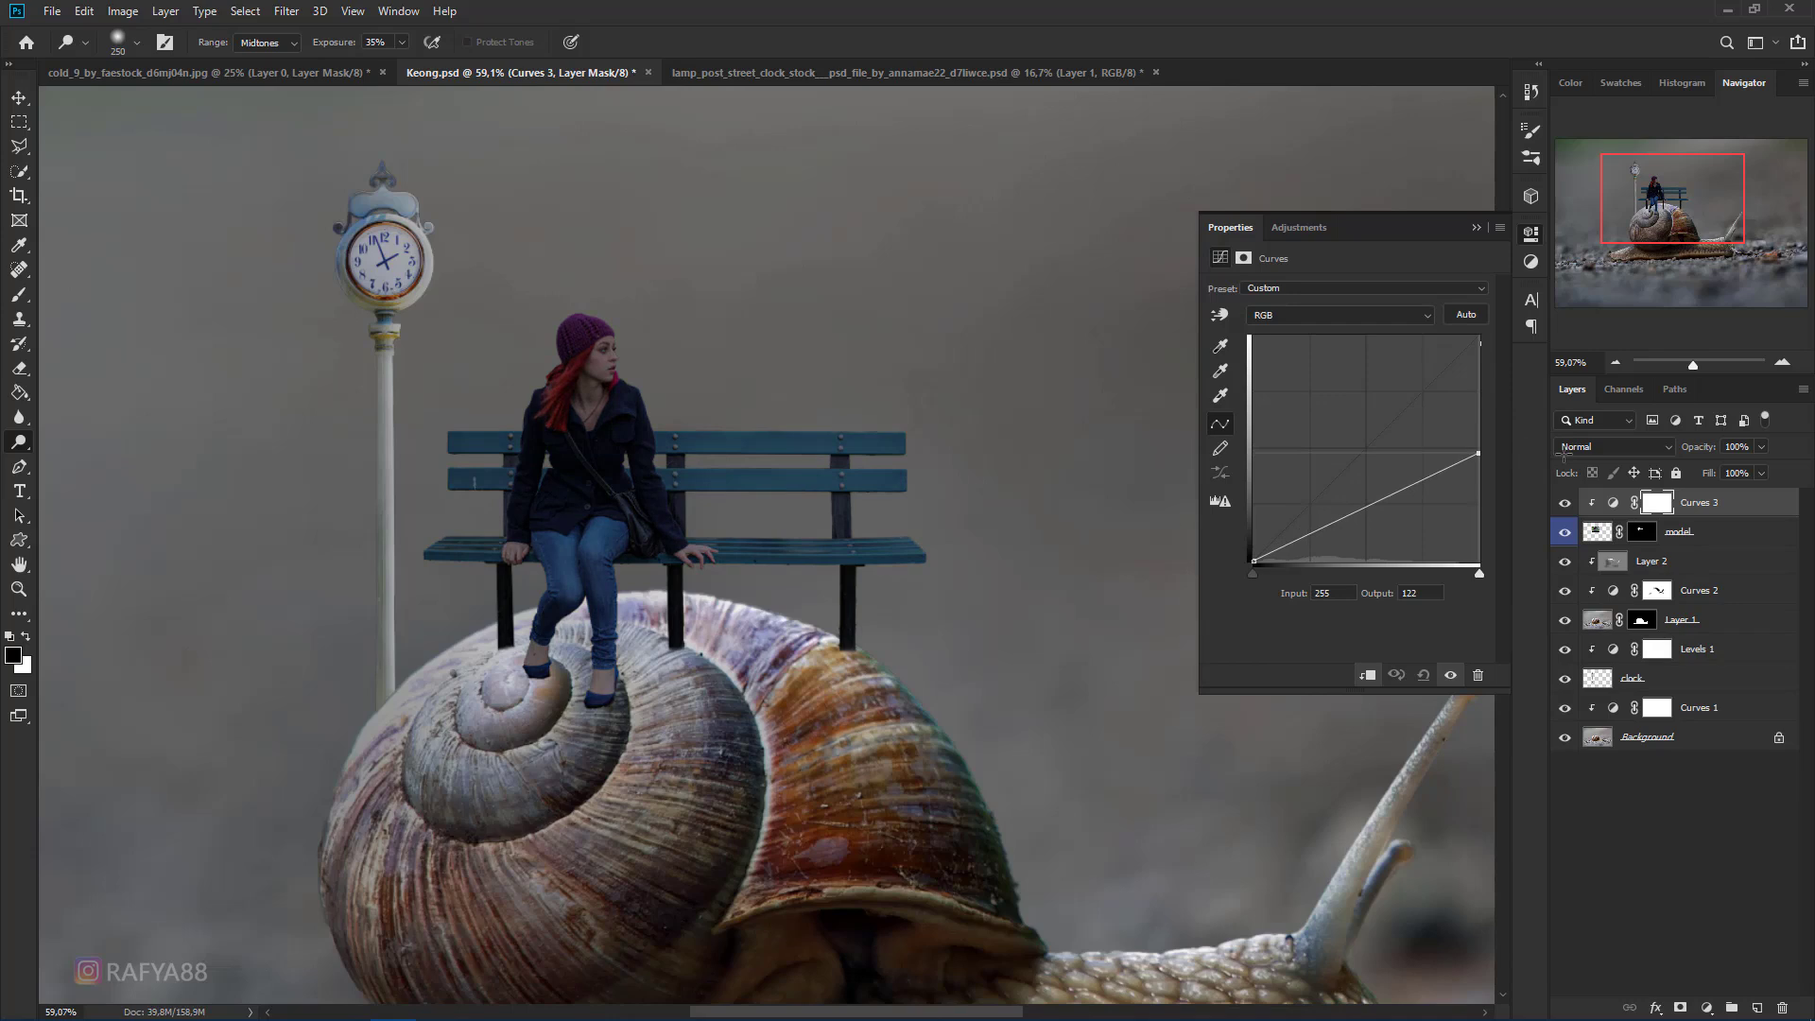
click(1477, 227)
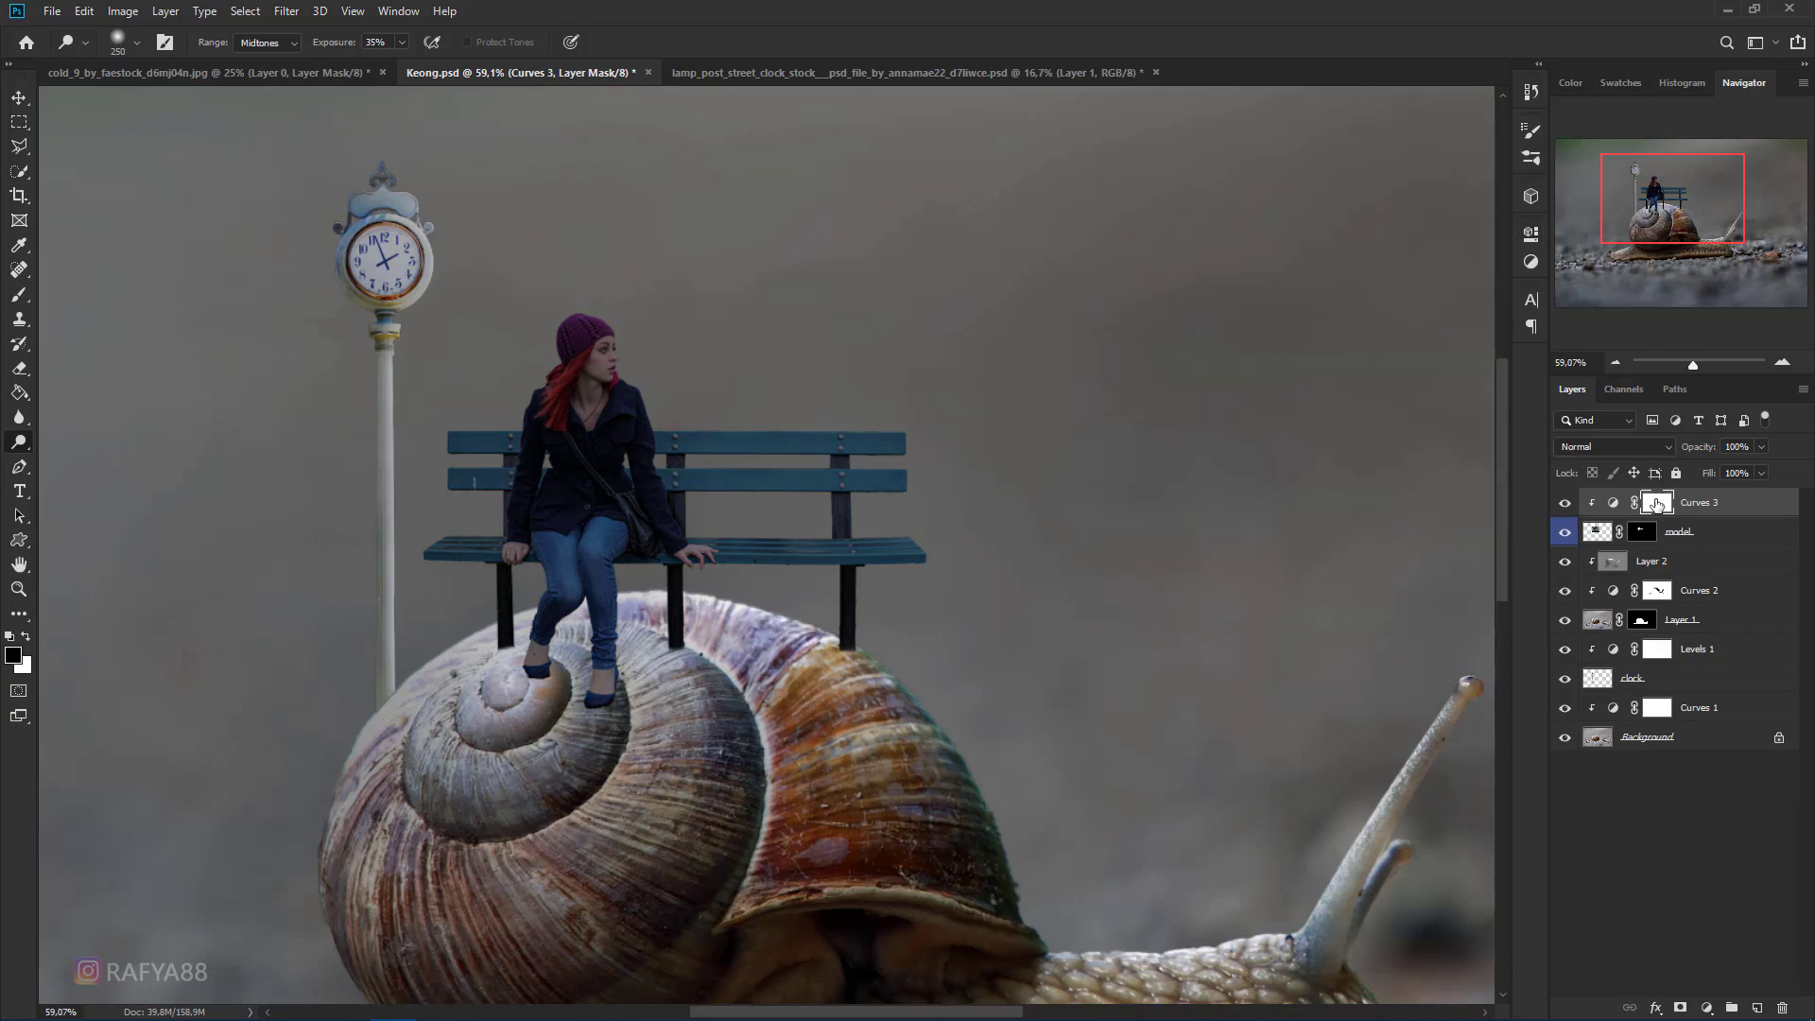
- Paint black on the new Curves mask over the woman's upper body and the bench, using a soft brush up to 500 px at 57% opacity
key(b)
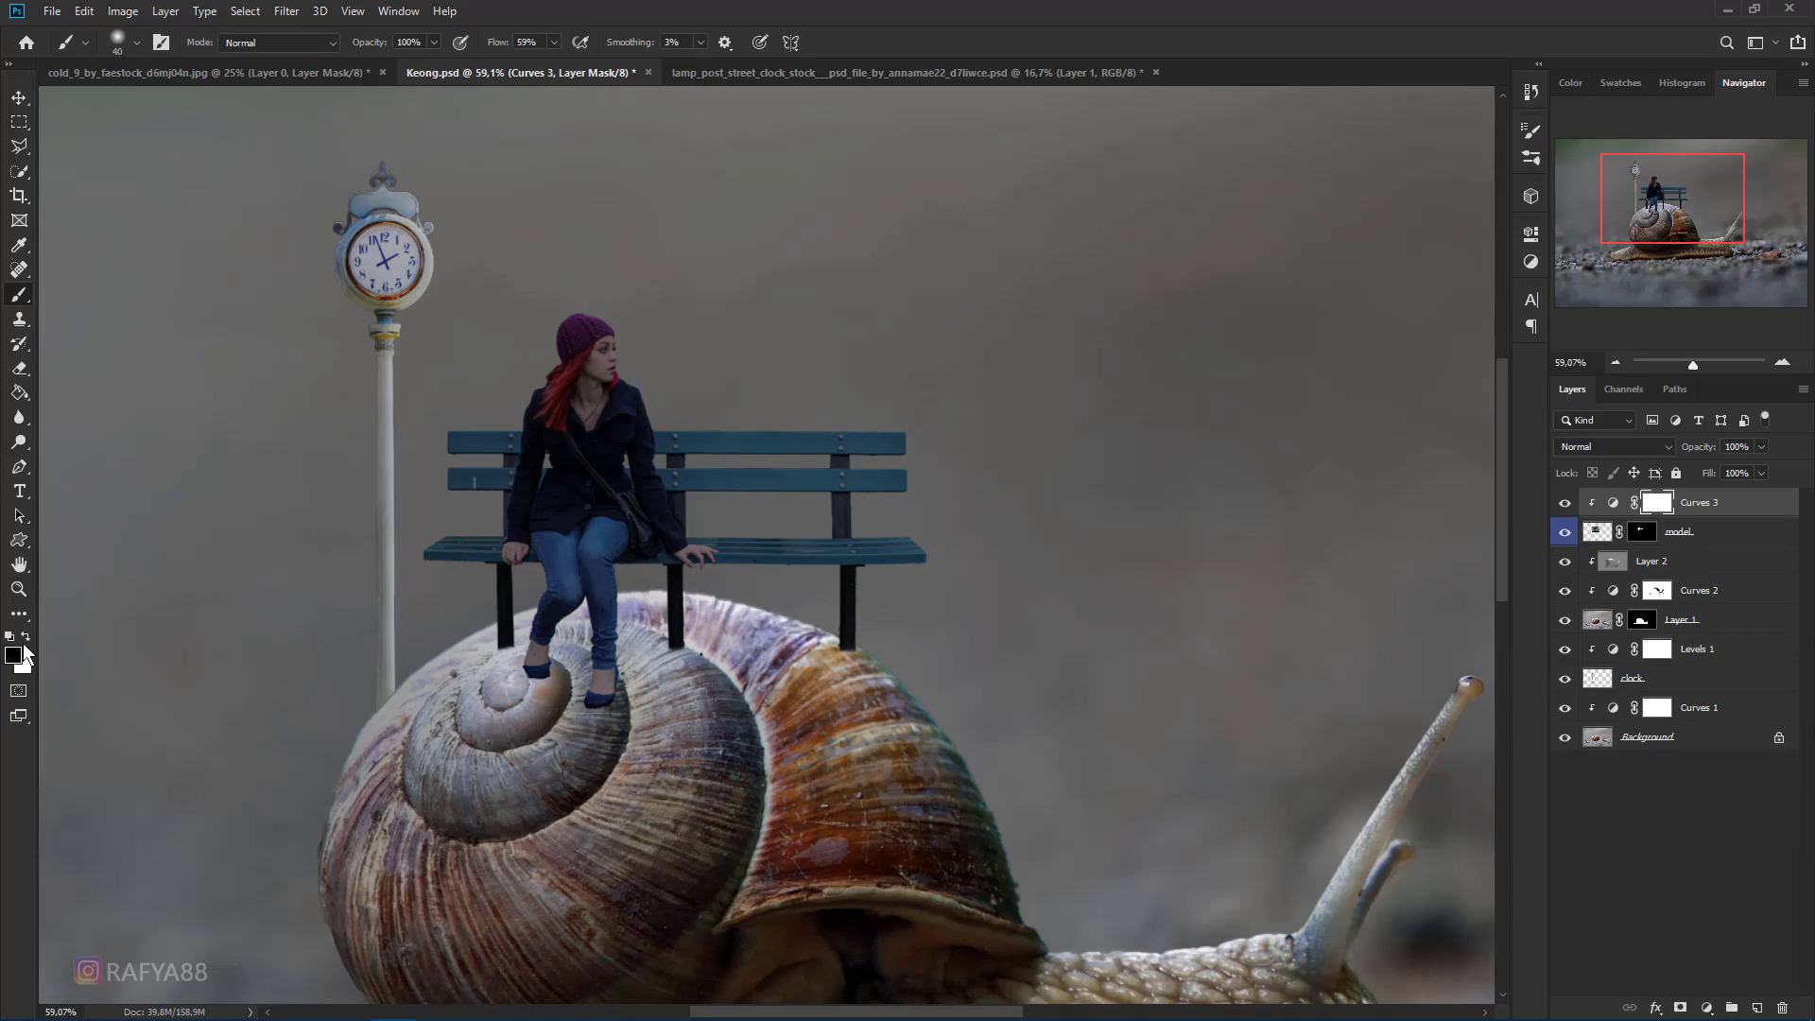
key(bracketright)
key(bracketright)
key(bracketright)
key(bracketright)
drag(354, 47, 339, 70)
key(bracketright)
key(bracketright)
key(bracketright)
click(602, 345)
key(bracketright)
mouse_move(641, 329)
mouse_down()
mouse_move(660, 350)
mouse_move(618, 470)
mouse_move(700, 435)
mouse_move(1199, 547)
mouse_up()
key(bracketright)
key(bracketright)
drag(723, 455, 1134, 510)
scroll(945, 491, up, 1)
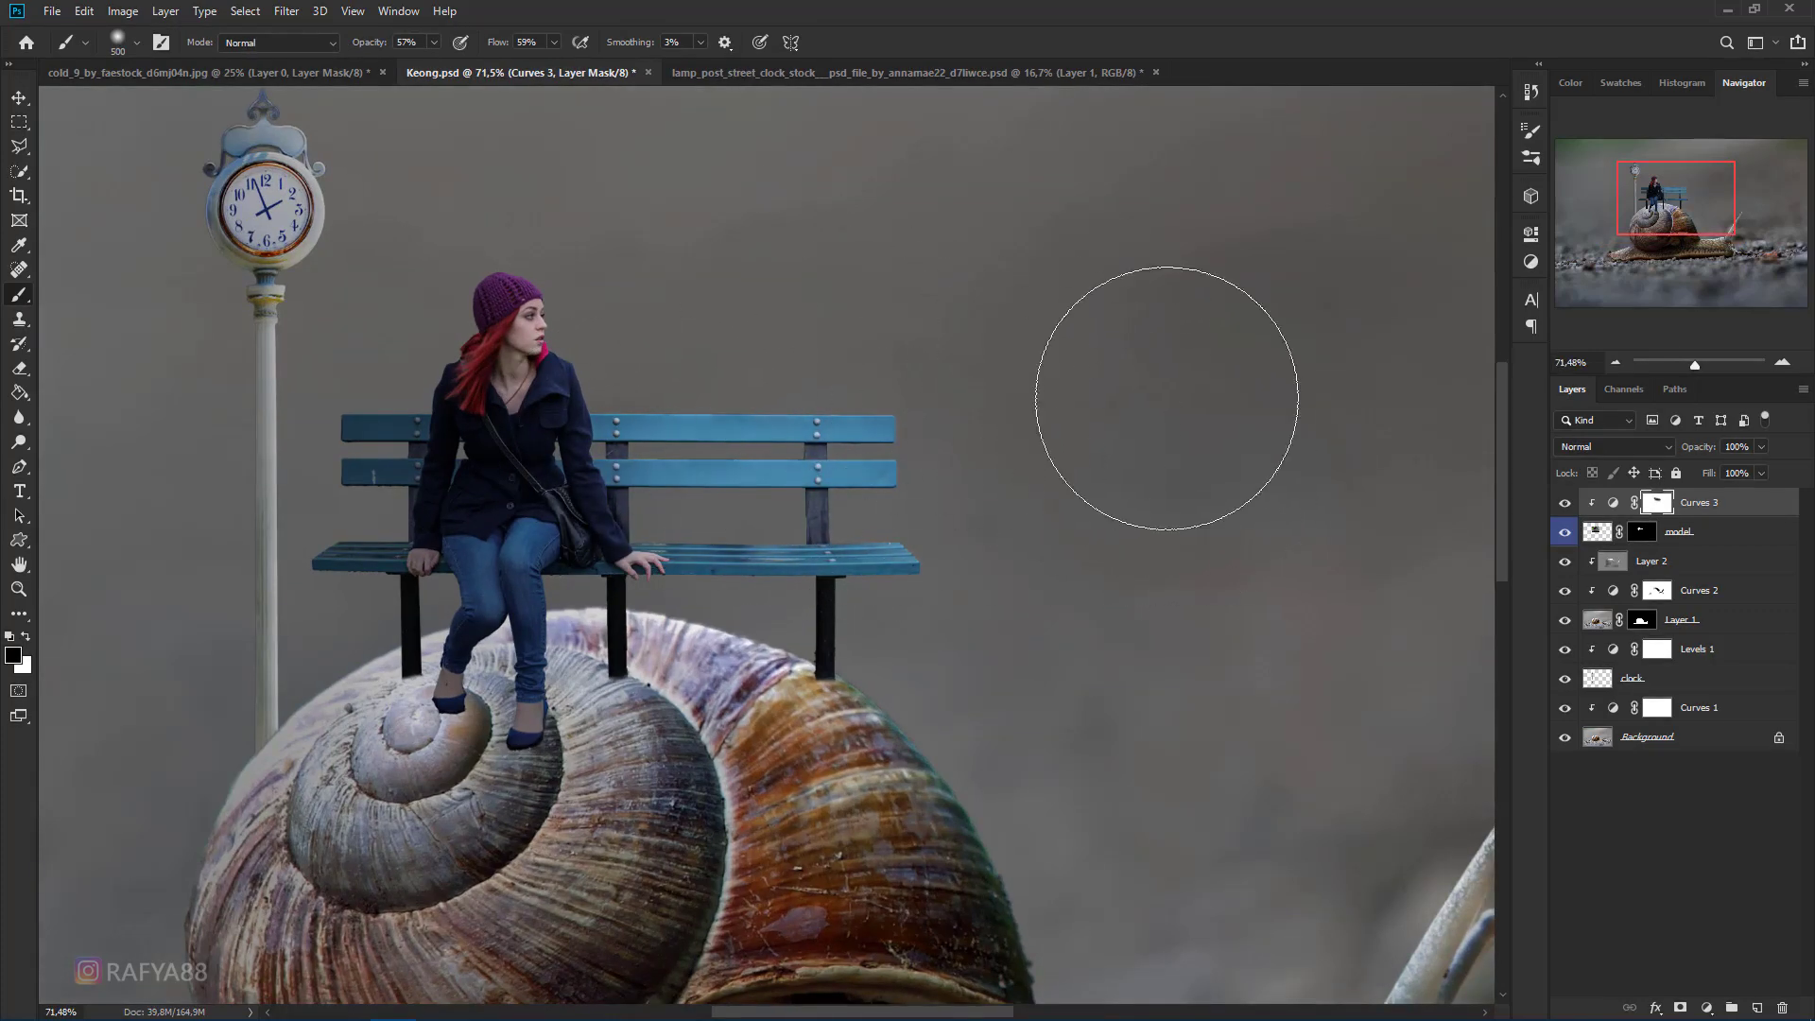
- Refine the Curves mask around the woman and bench with 400 px and 70 px brushes, toggling the adjustment's visibility to compare
key(bracketright)
key(bracketleft)
key(bracketleft)
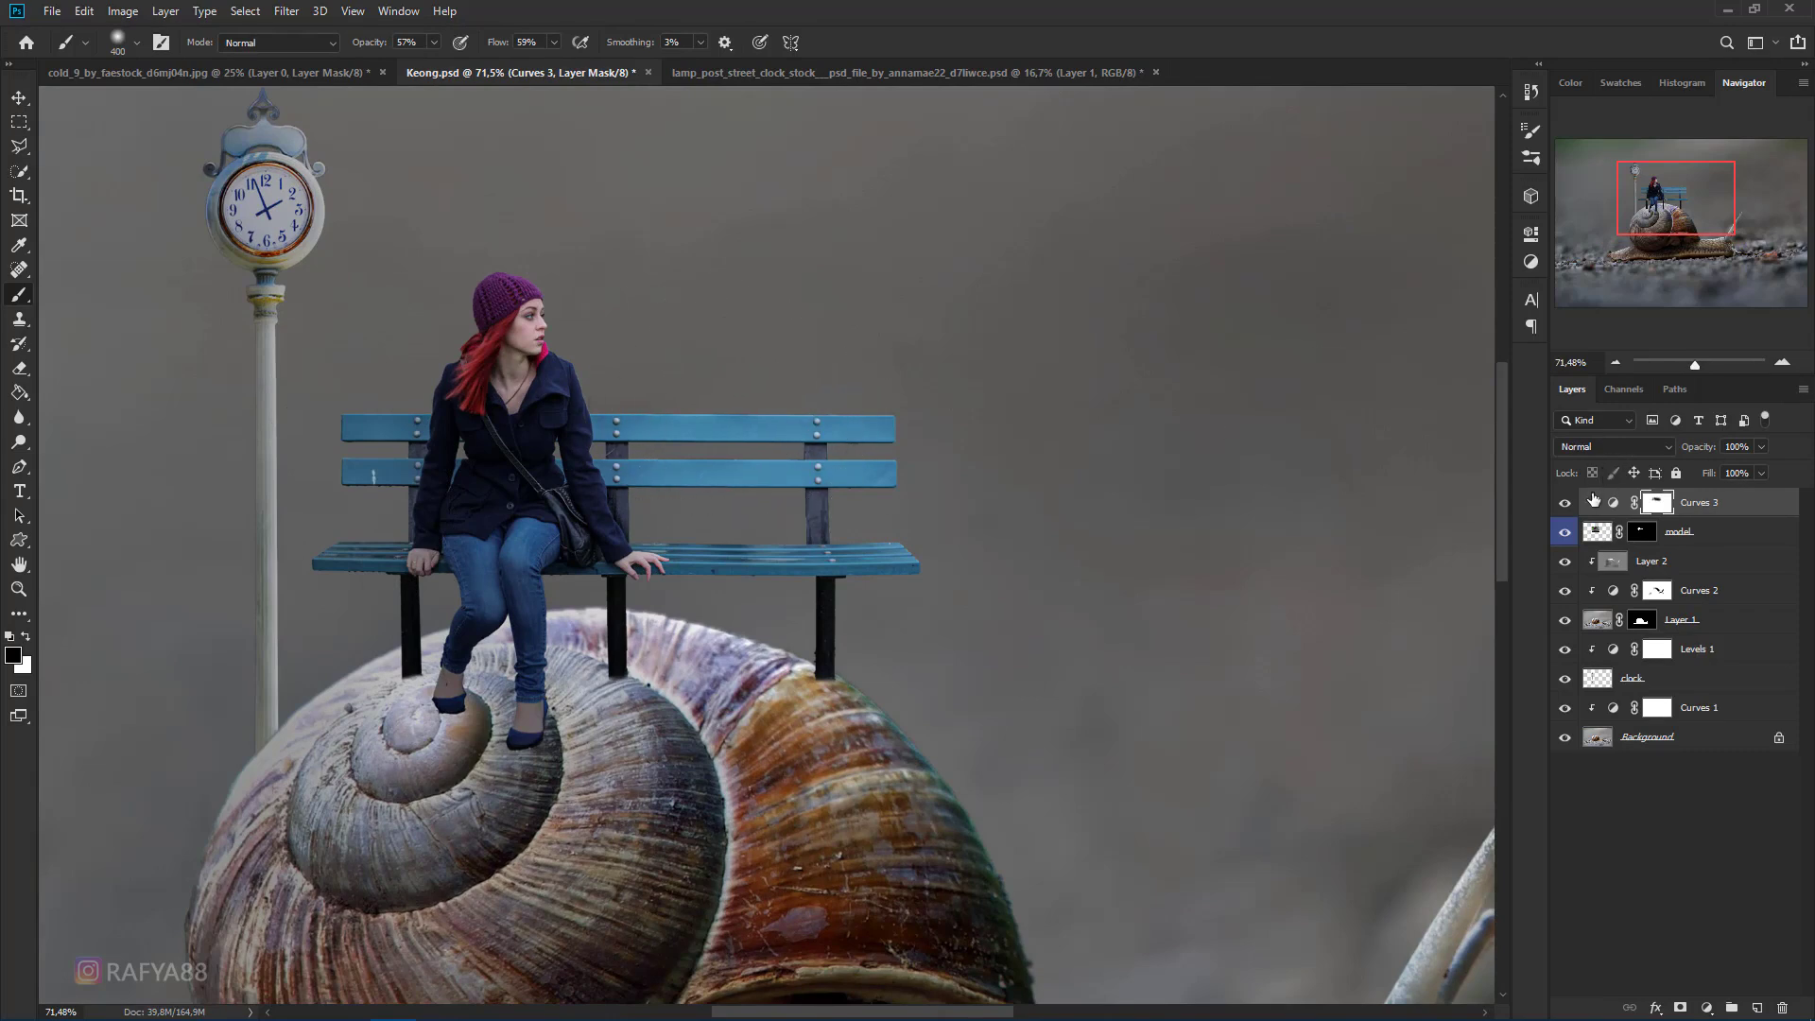
click(1565, 503)
key(bracketleft)
key(bracketleft)
key(bracketleft)
key(bracketleft)
key(bracketleft)
key(bracketleft)
key(bracketleft)
scroll(566, 506, up, 1)
click(1563, 503)
click(1564, 503)
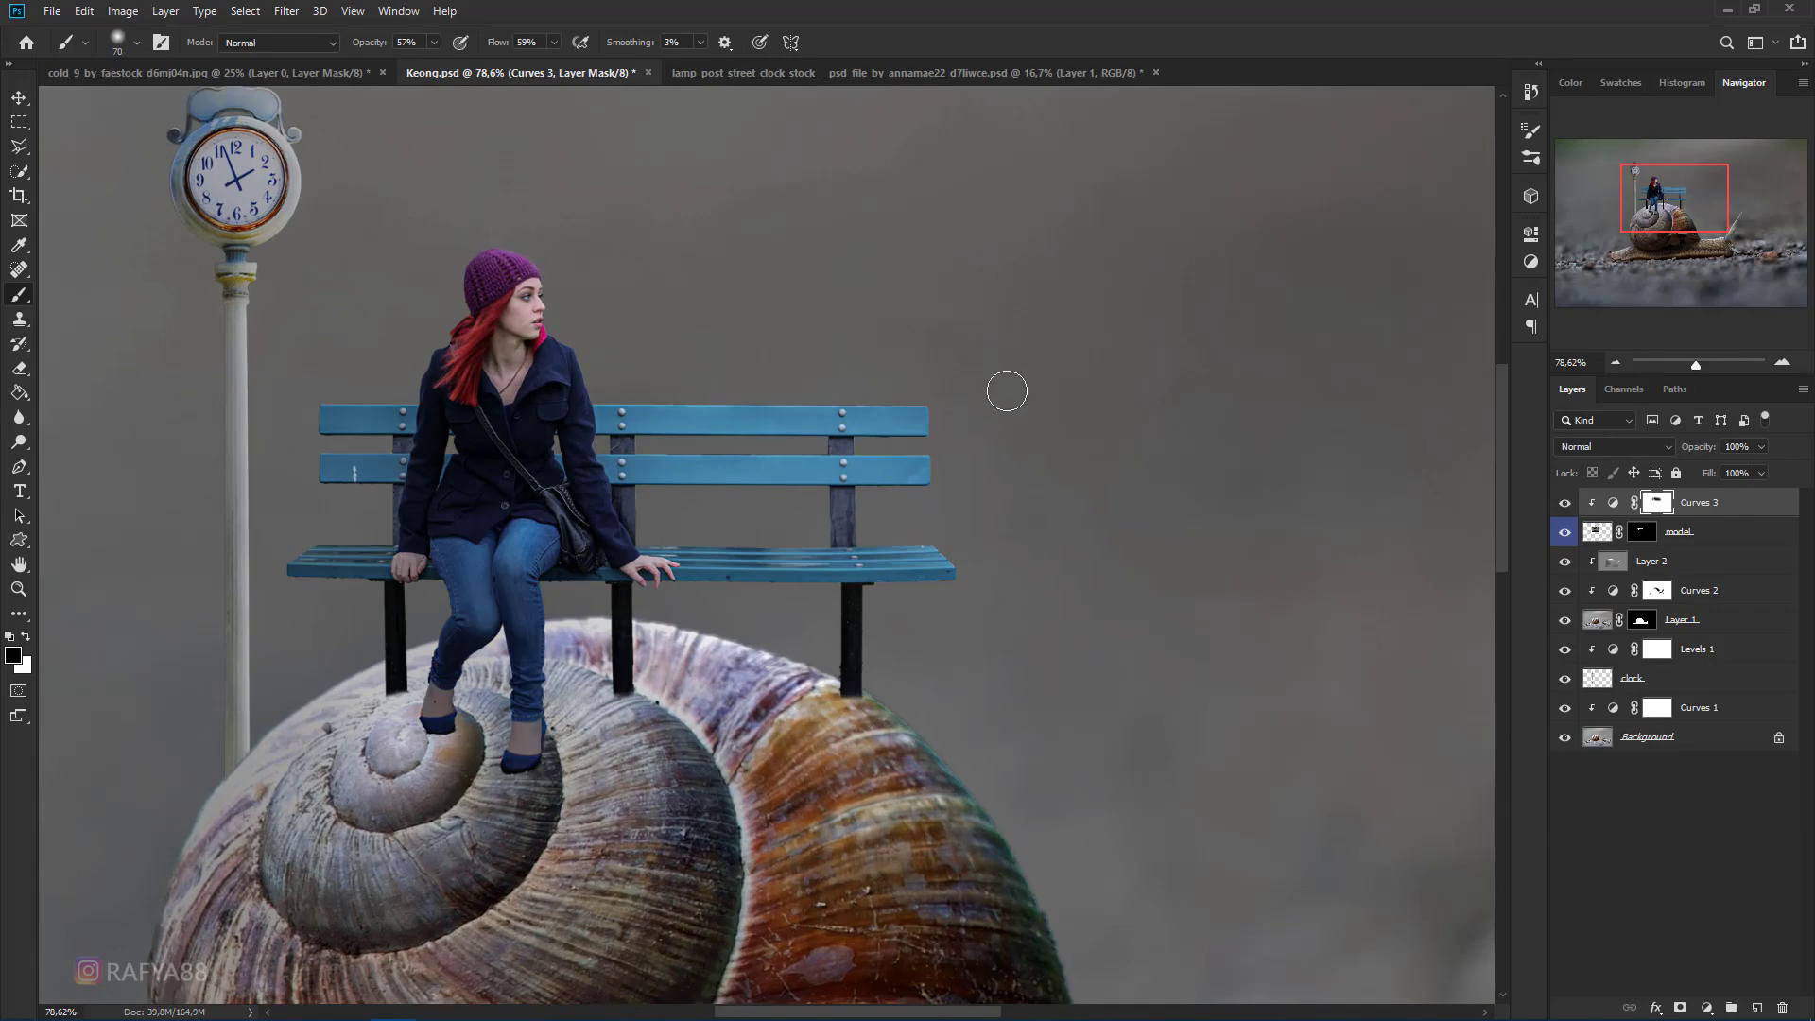
- Add a layer above Curves 3 clipped to the model layer, fill it with gray, and set its blend mode to Overlay
scroll(858, 393, down, 2)
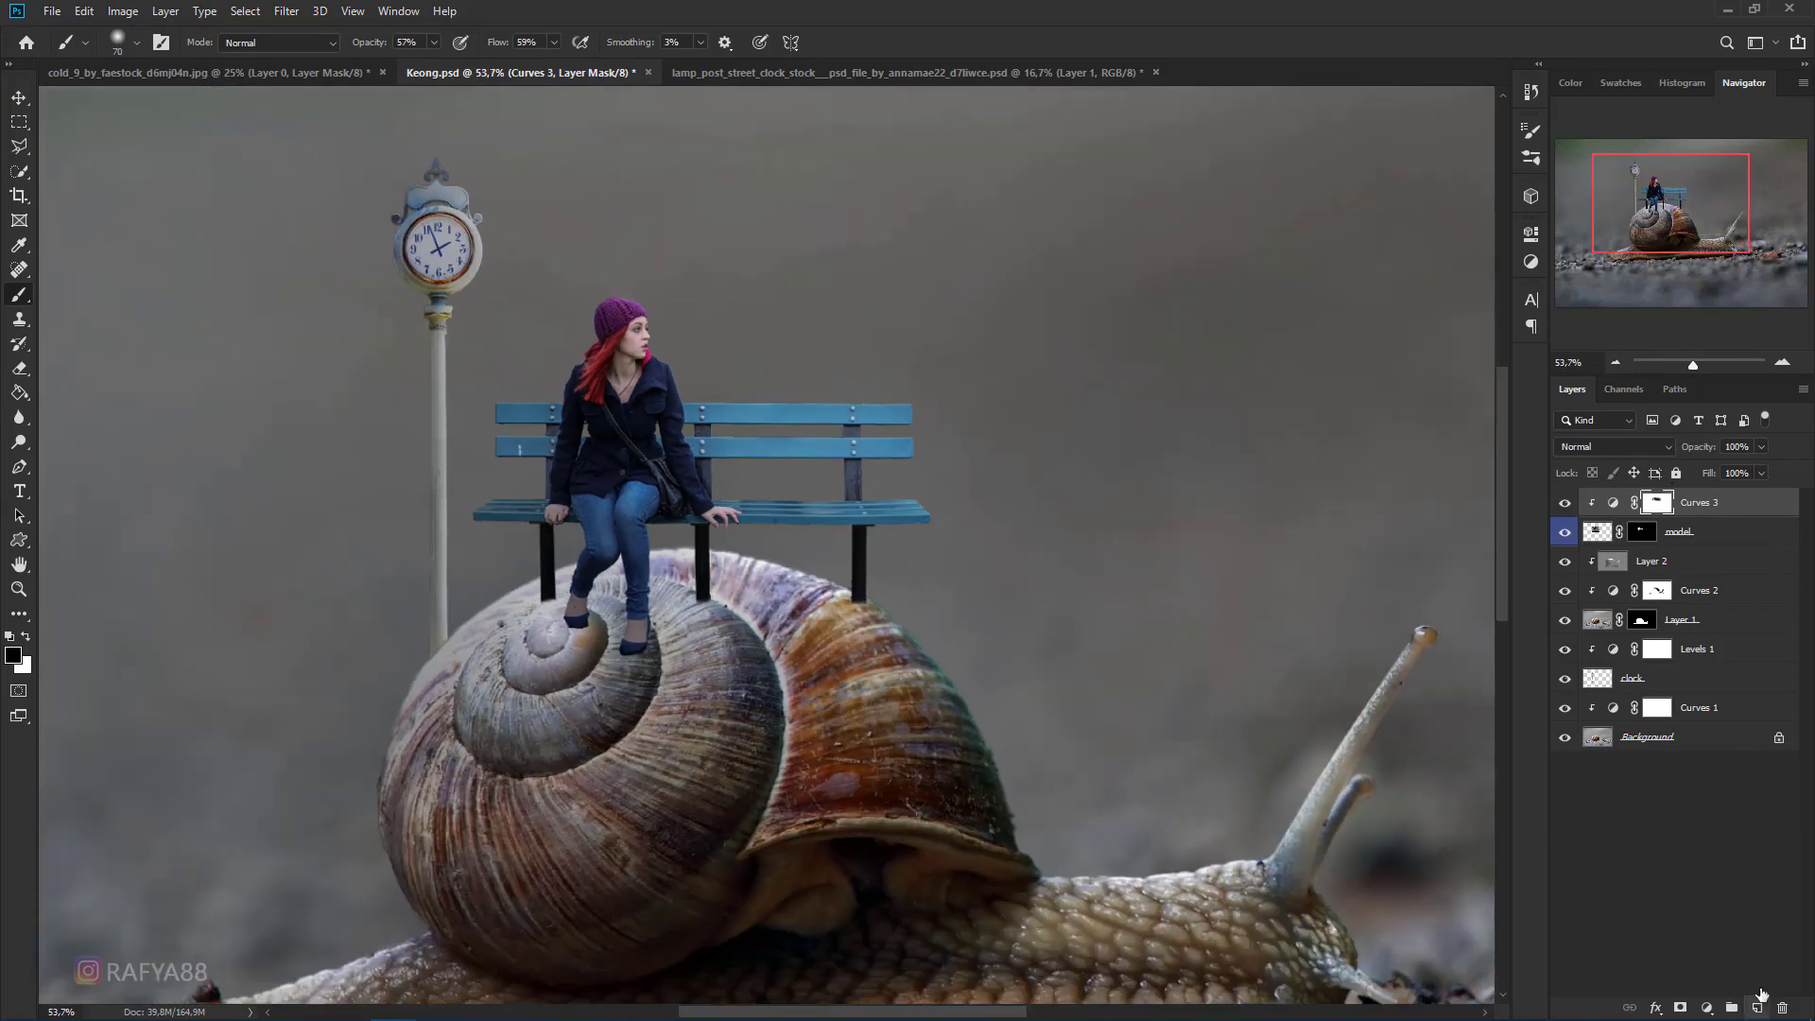
click(1754, 1007)
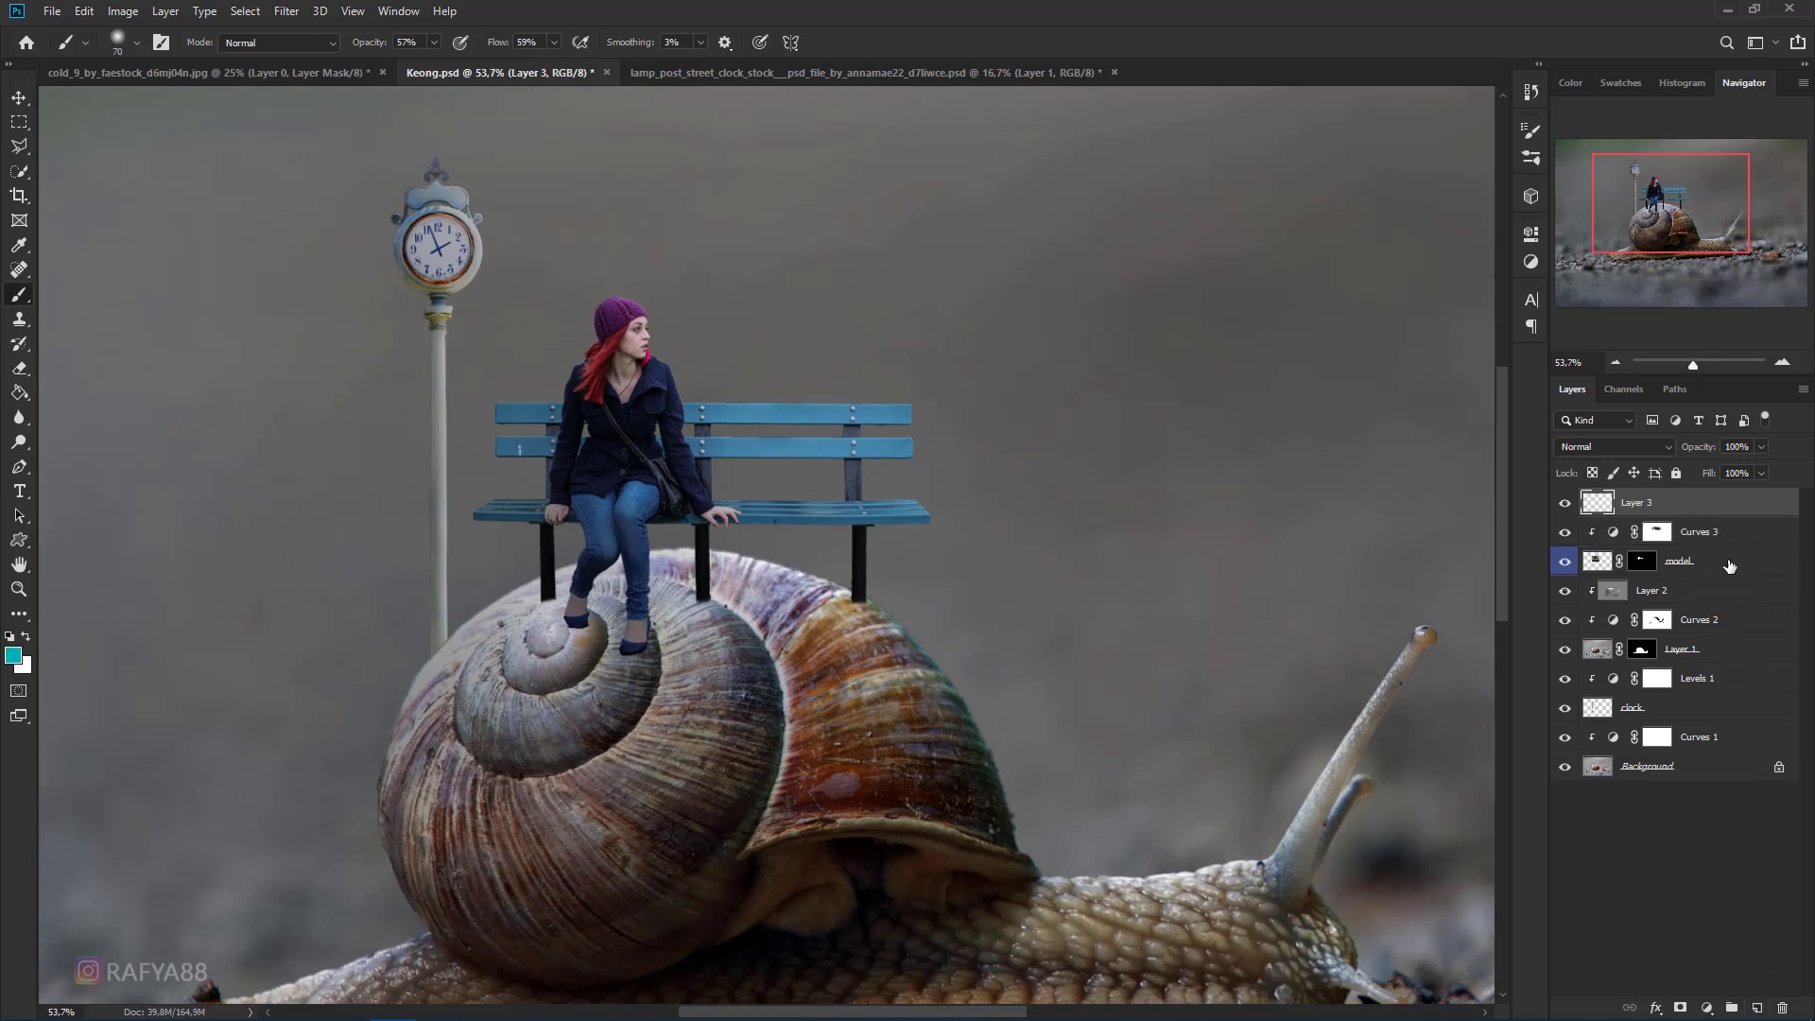
alt+click(1723, 510)
key(shift+F5)
click(1026, 280)
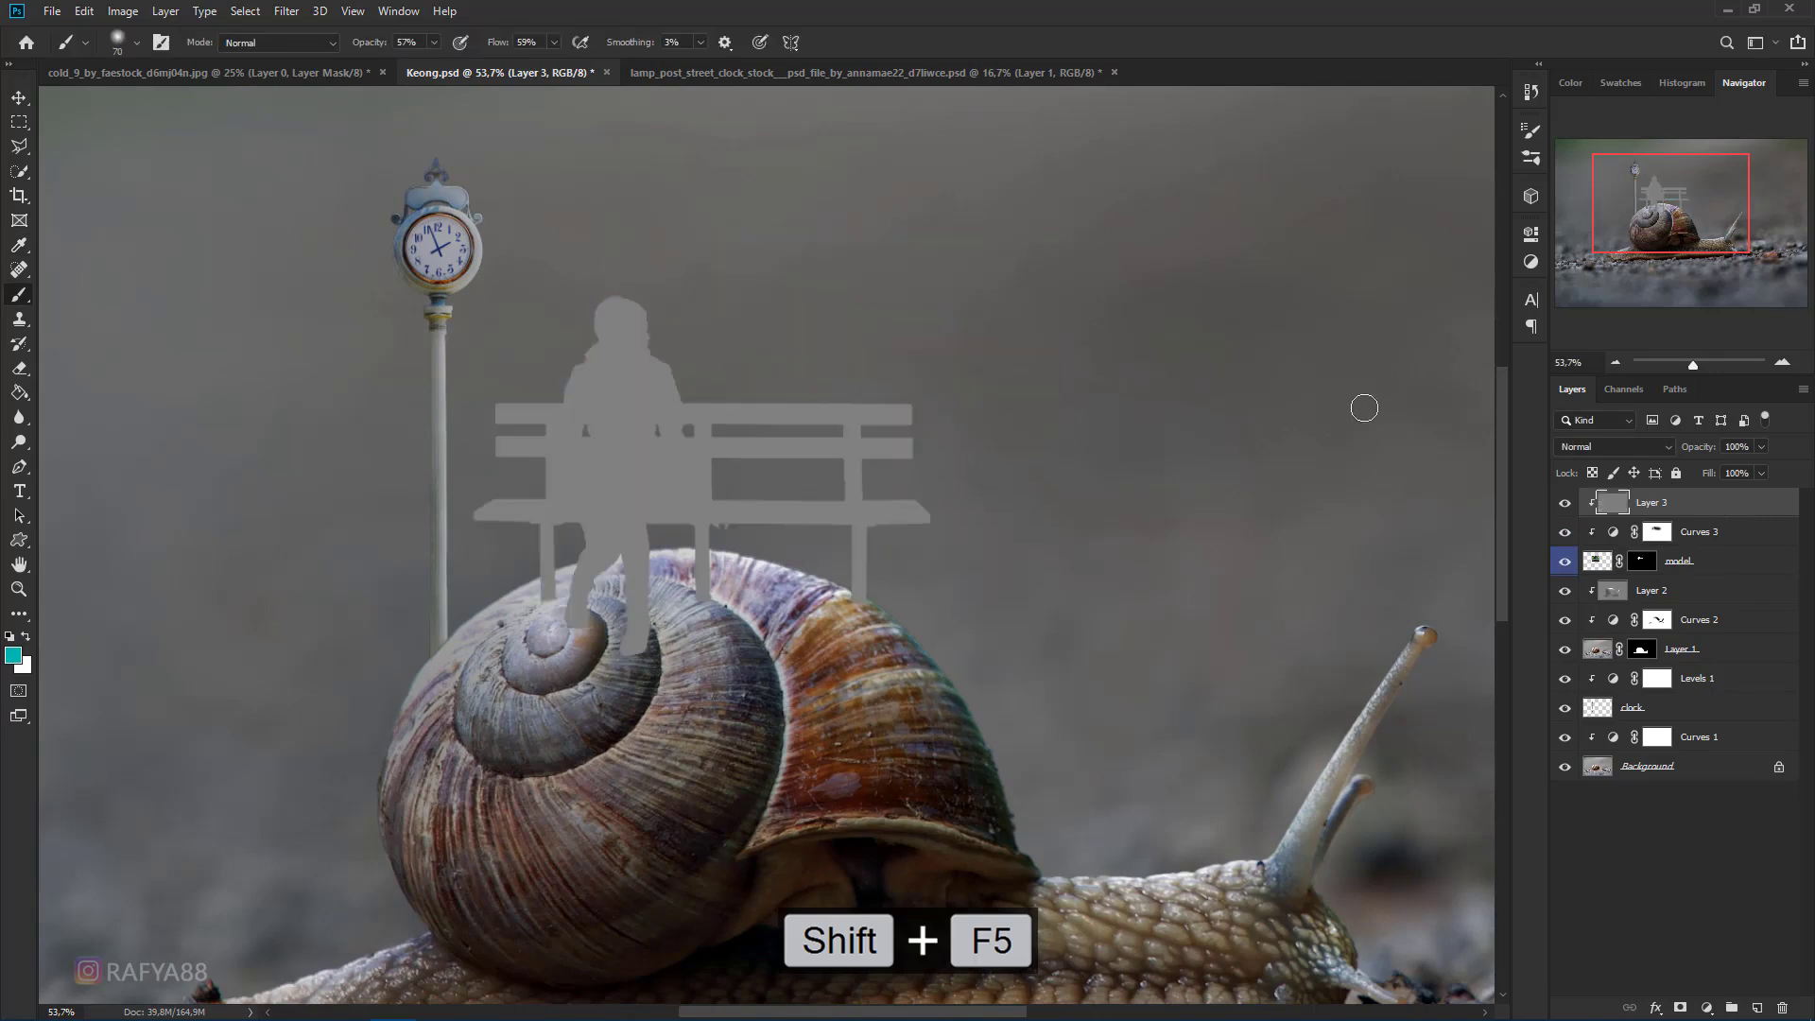
click(1634, 447)
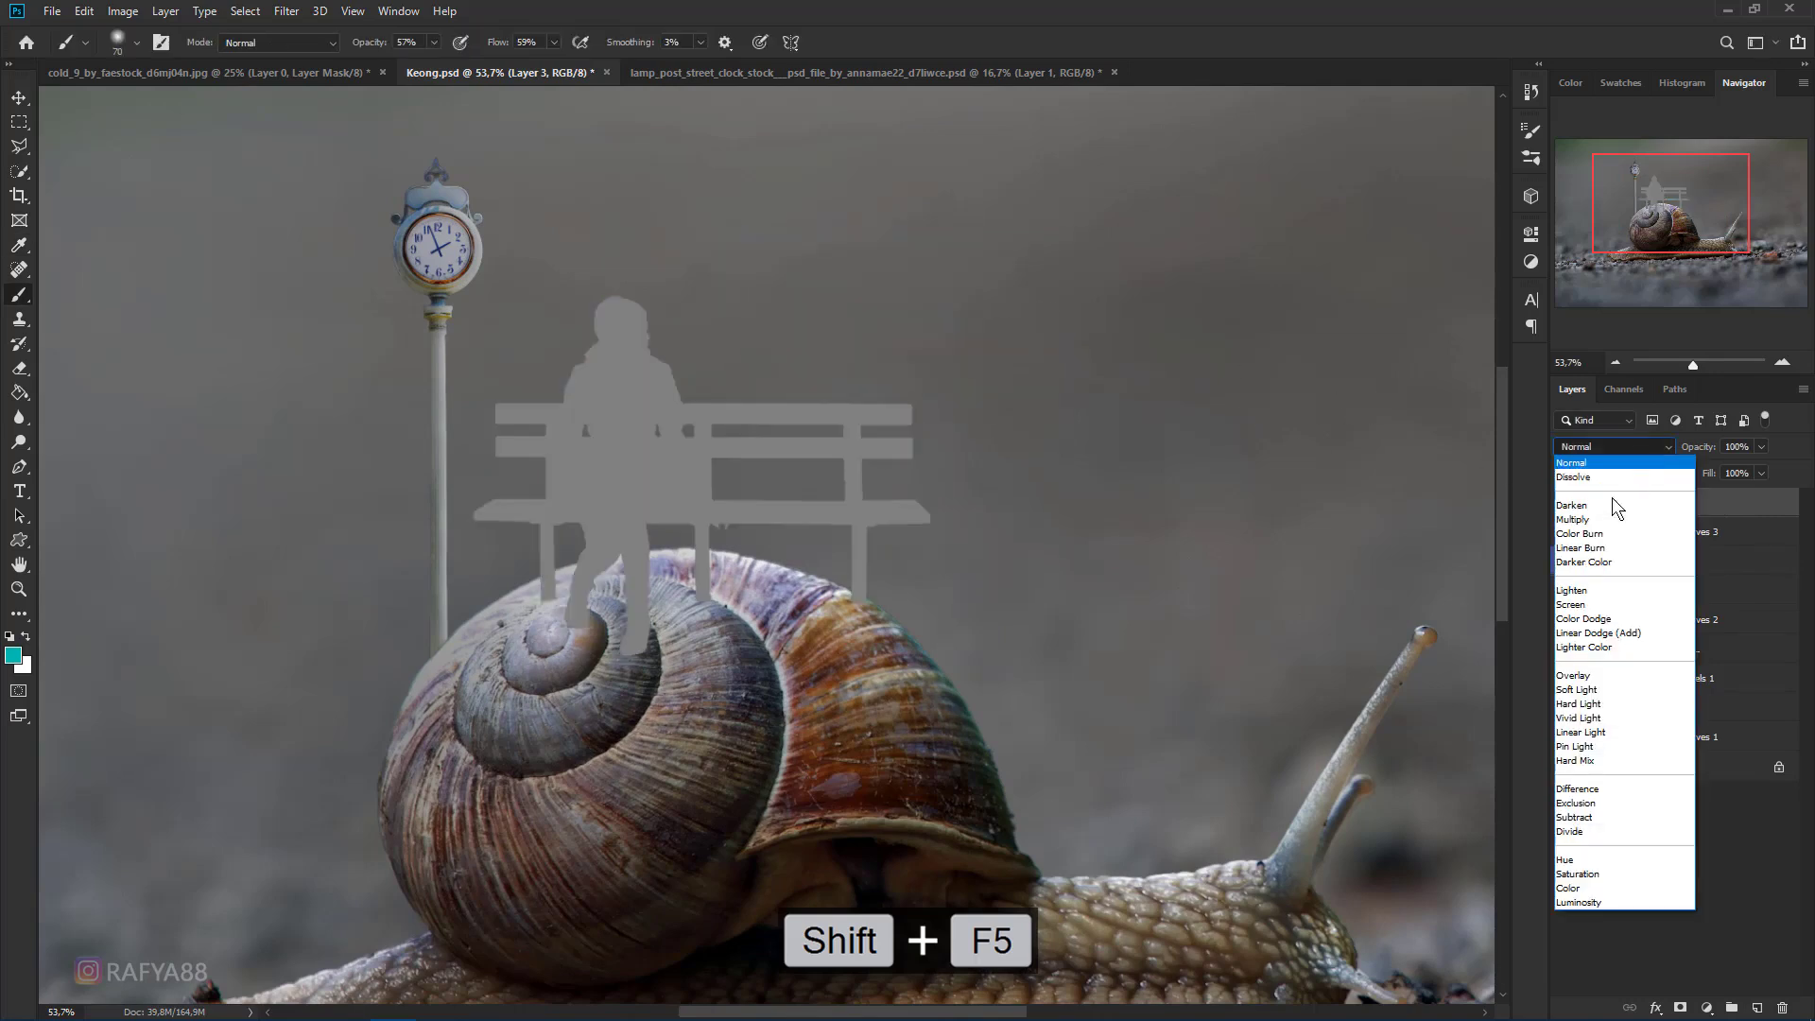
click(1610, 675)
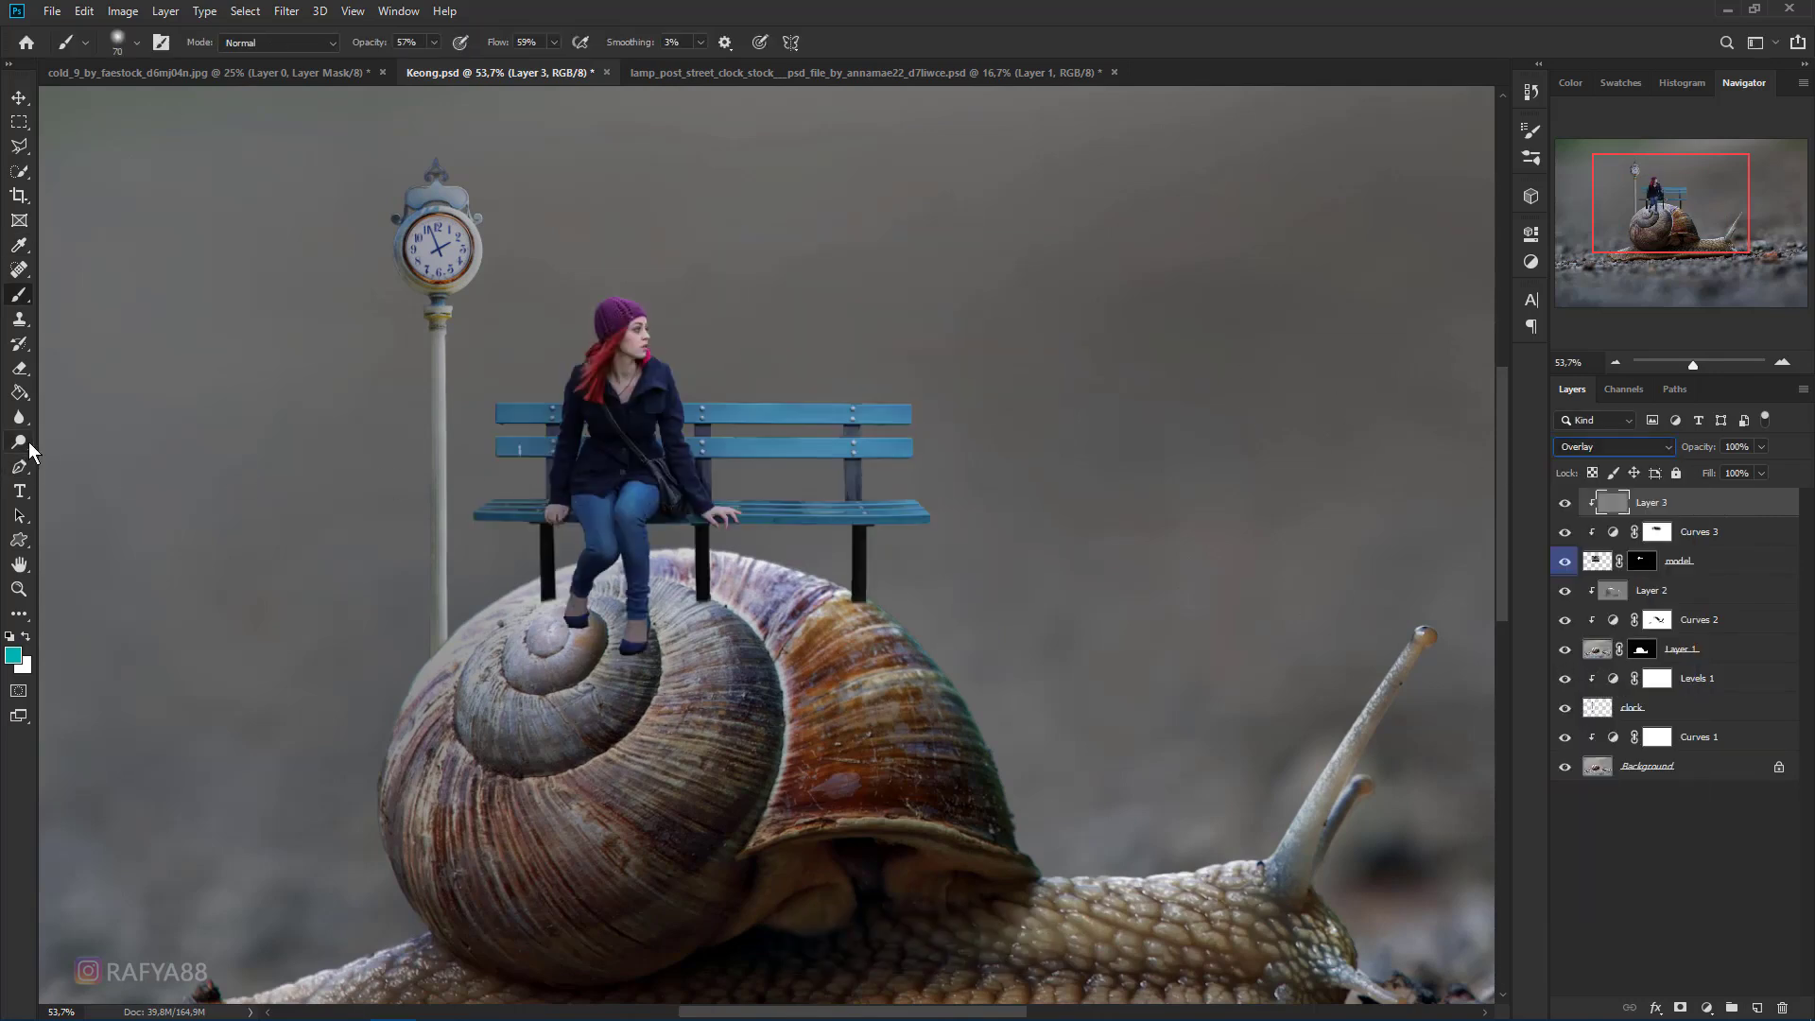
- Dodge the woman's face and coat edges on the gray layer with a 40 px brush at 35% exposure, Midtones range
drag(30, 444, 59, 459)
click(76, 446)
scroll(709, 472, up, 10)
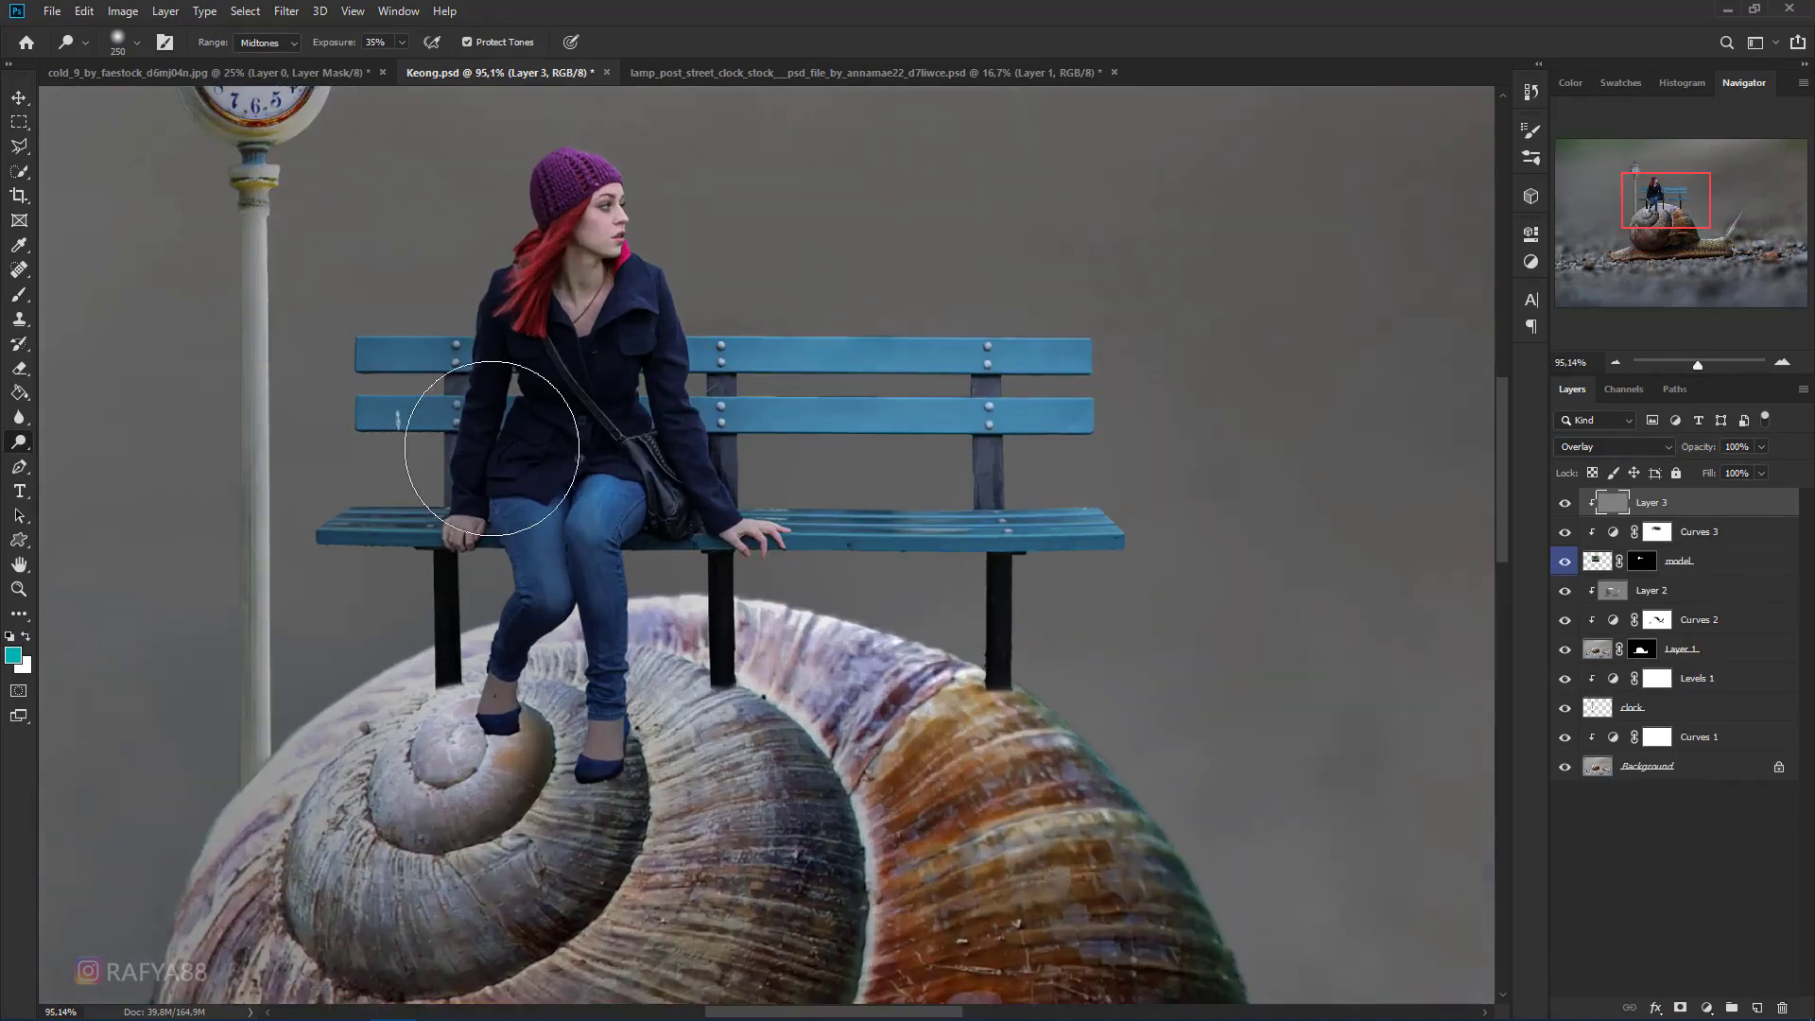
key(bracketleft)
key(bracketleft)
key(bracketleft)
key(bracketleft)
key(bracketleft)
key(bracketleft)
key(bracketleft)
key(bracketleft)
key(bracketleft)
key(bracketleft)
key(bracketleft)
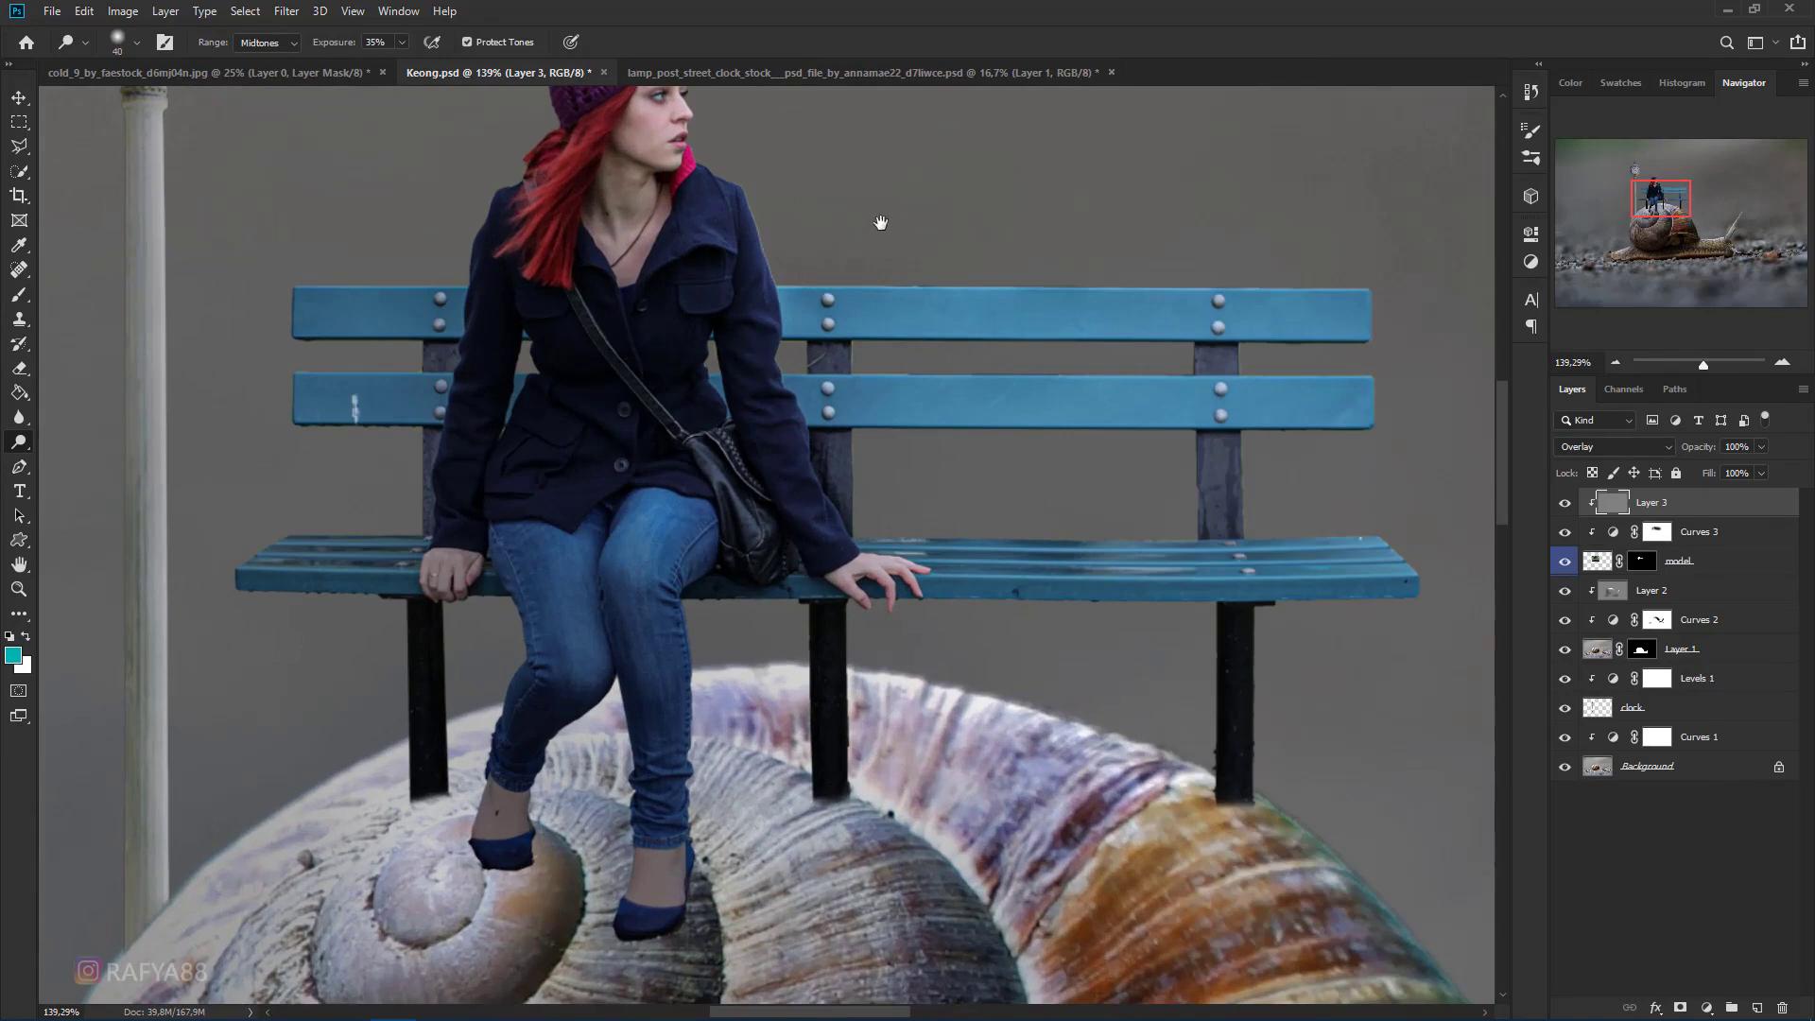
drag(880, 222, 806, 332)
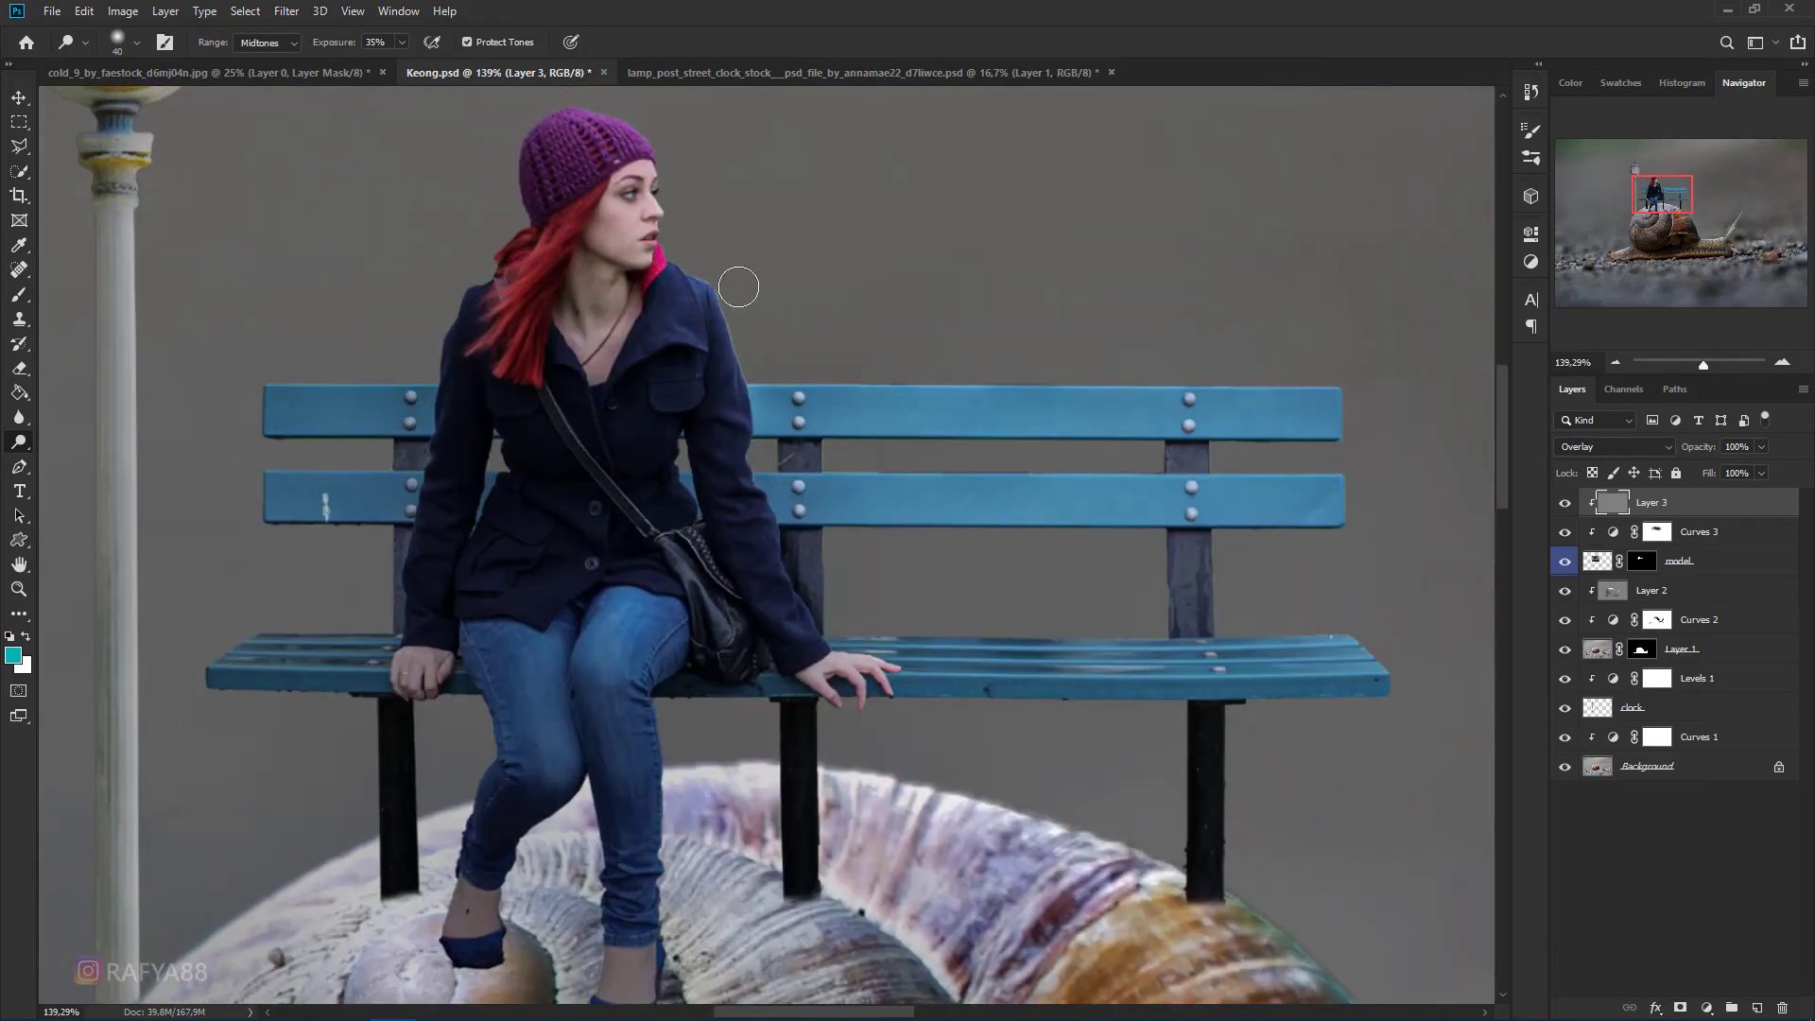
drag(668, 256, 688, 257)
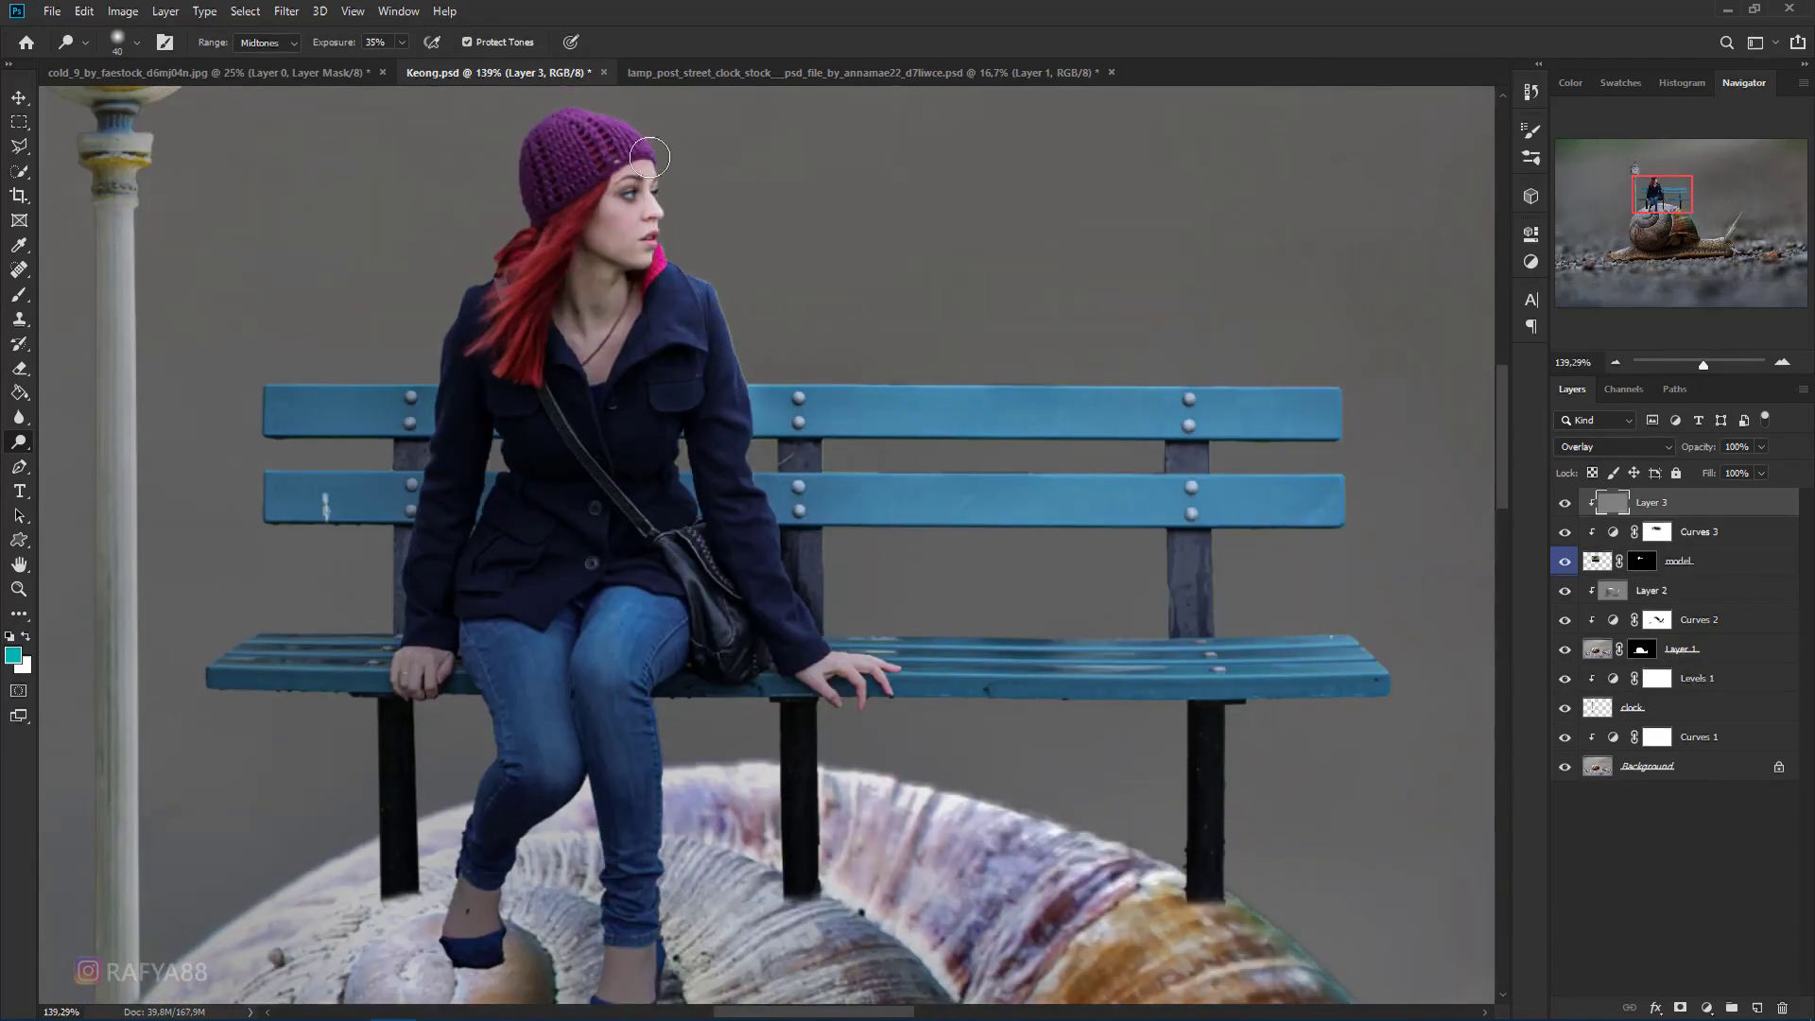
drag(677, 157, 717, 235)
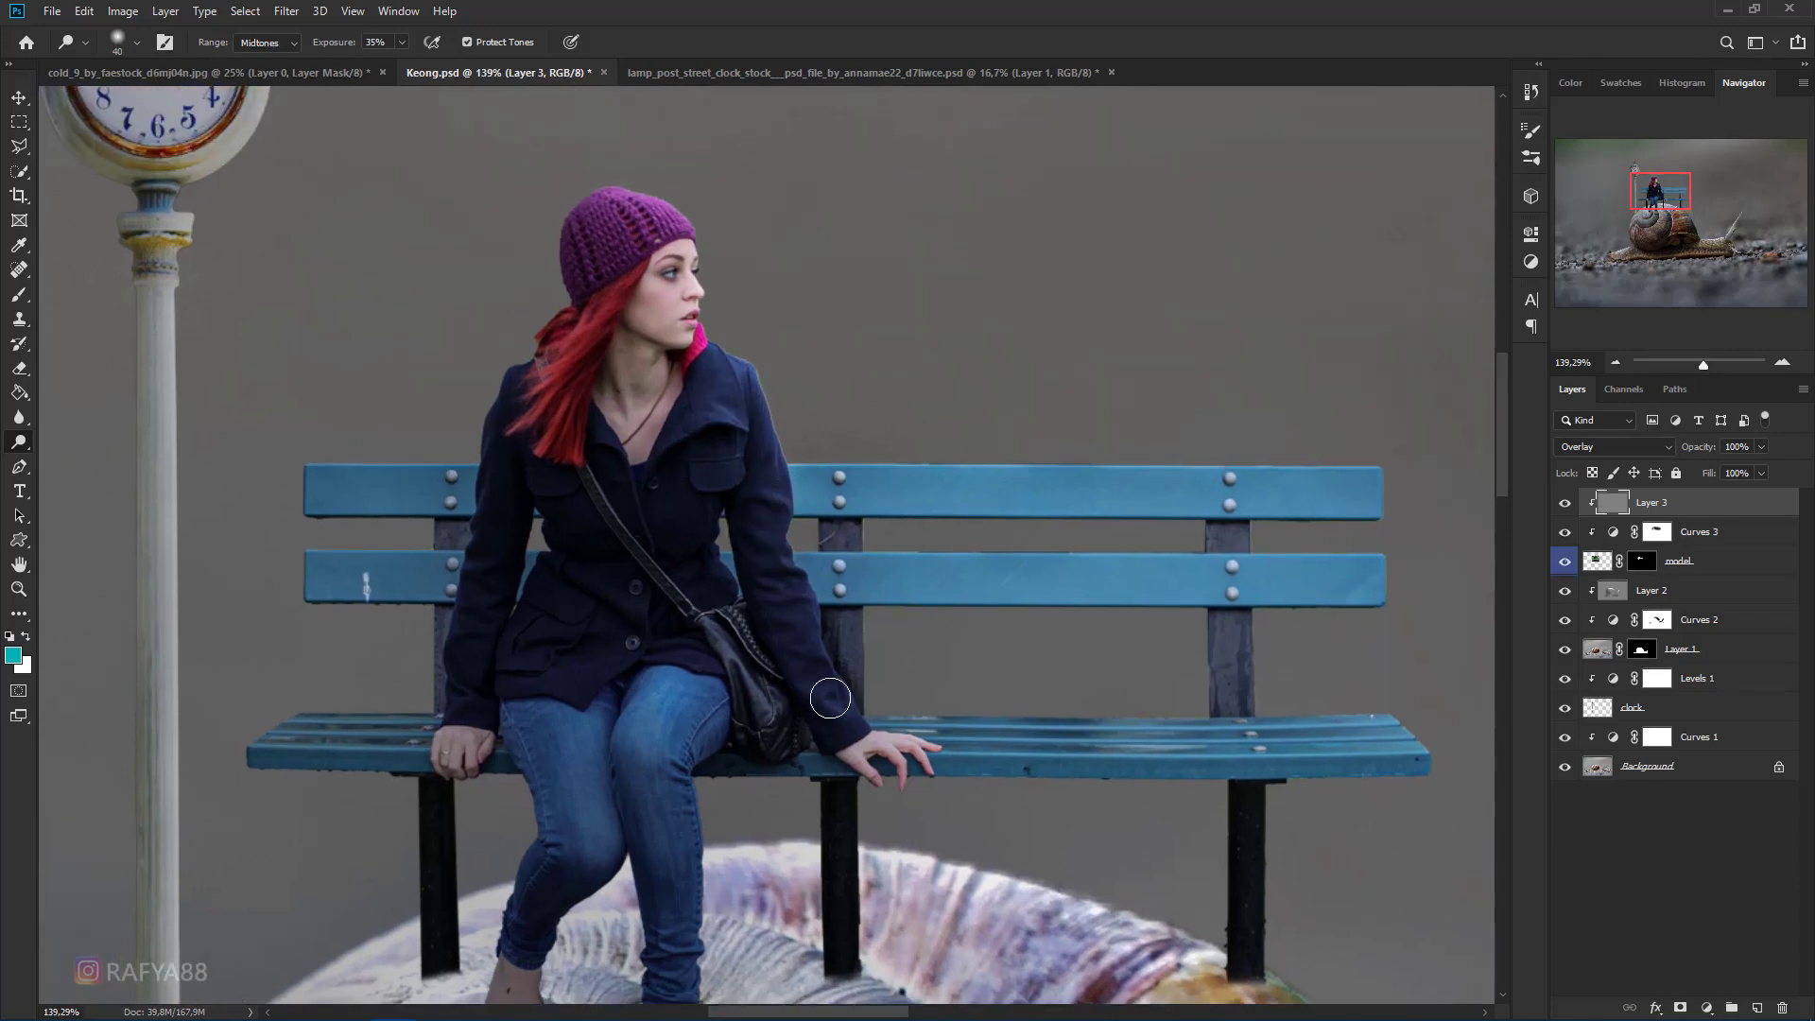
- Dodge the woman's jeans and the bench seat with a 70 px brush at 26% exposure
scroll(853, 567, down, 5)
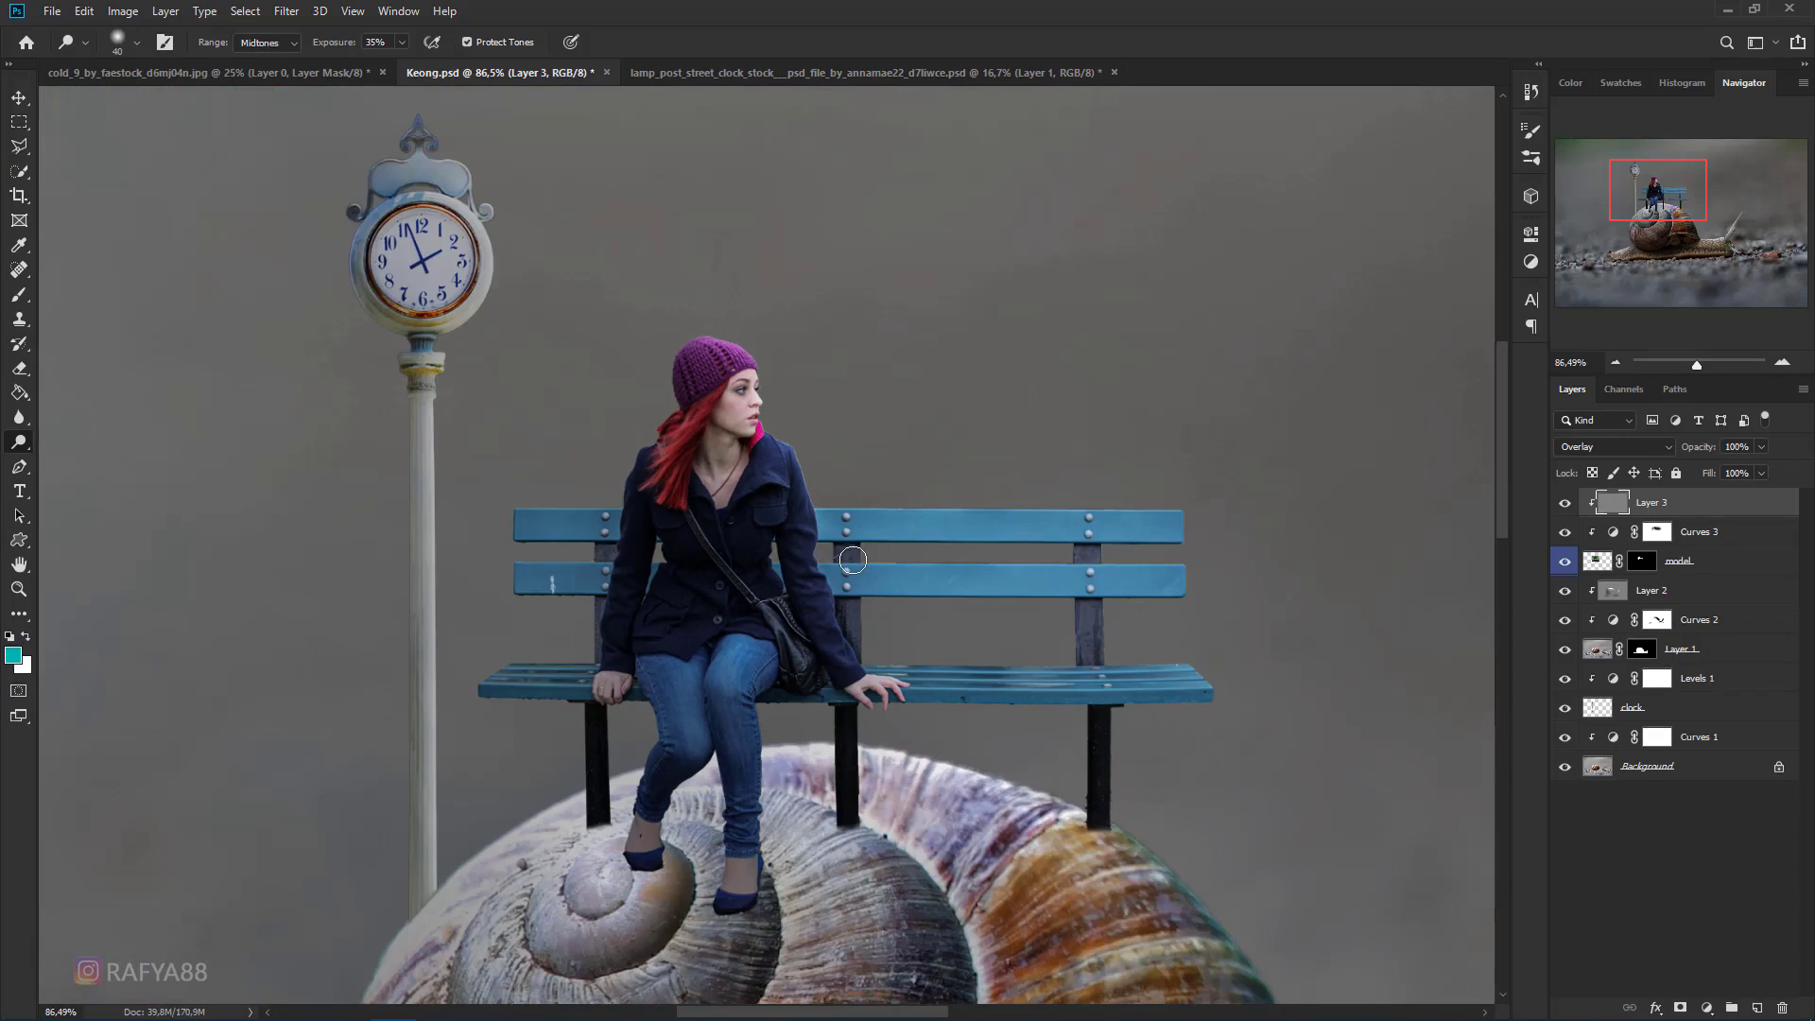
drag(755, 644, 740, 718)
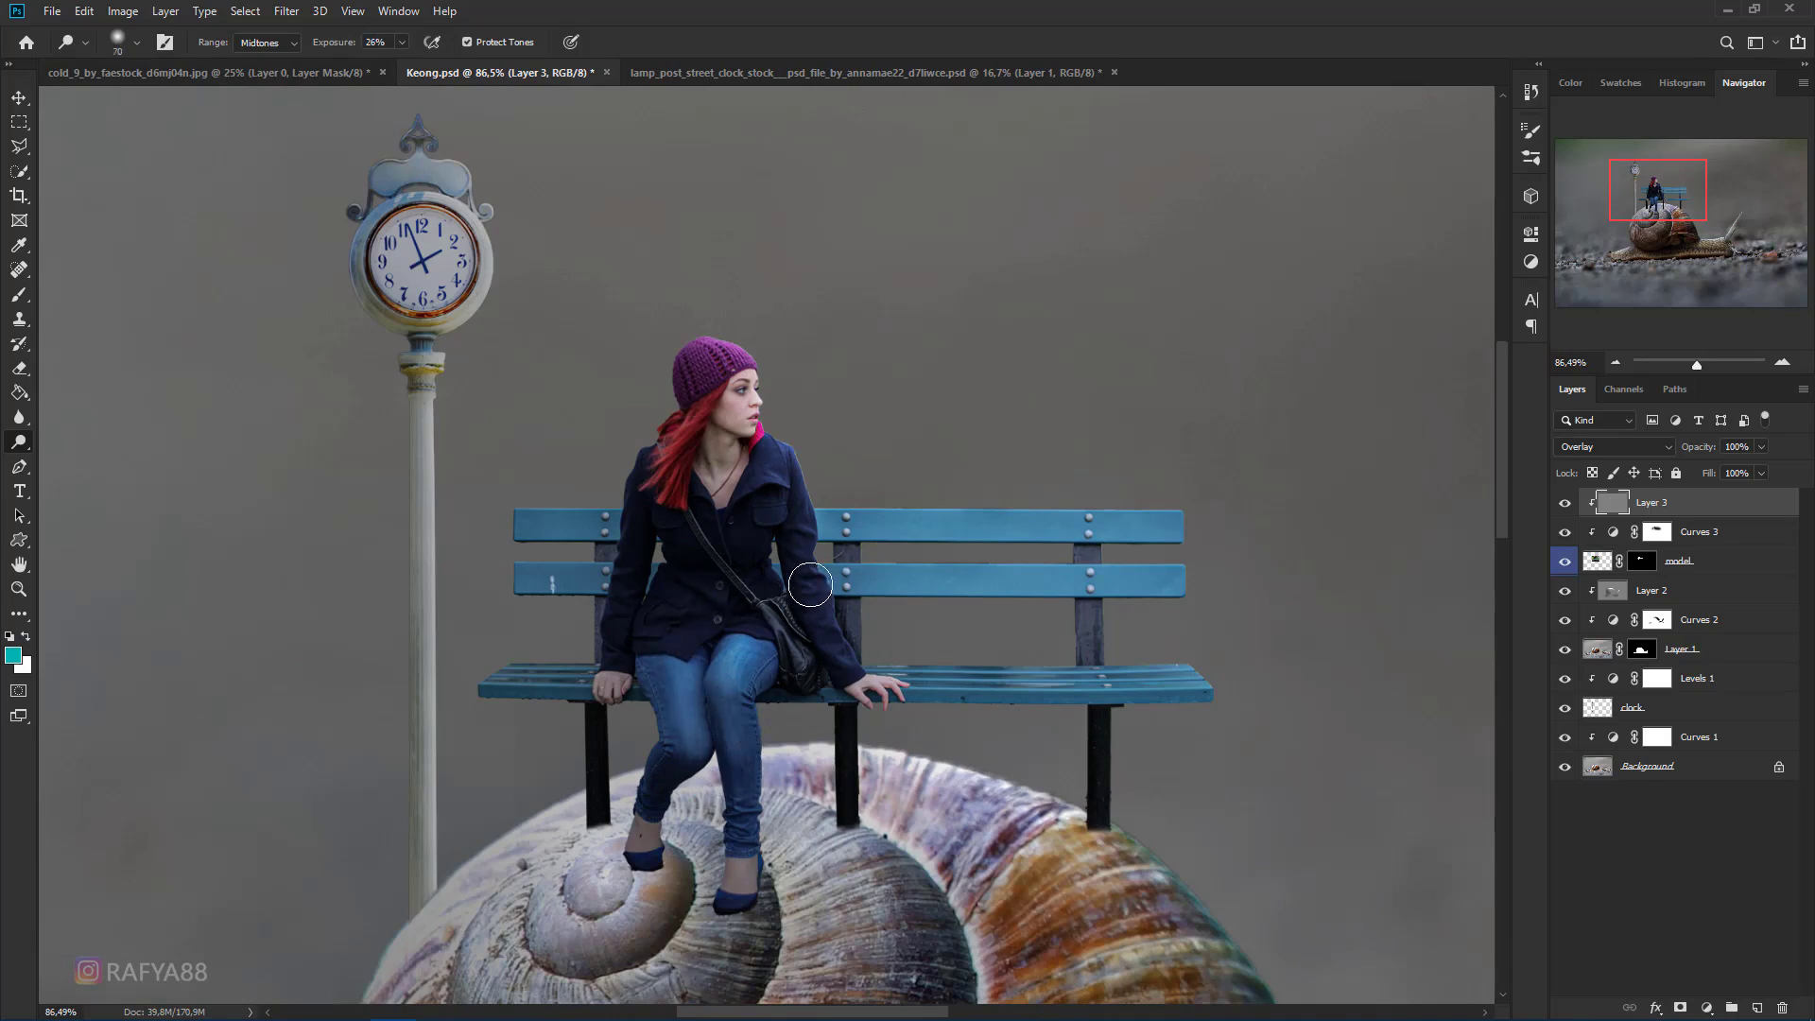
scroll(841, 556, down, 4)
scroll(789, 618, up, 2)
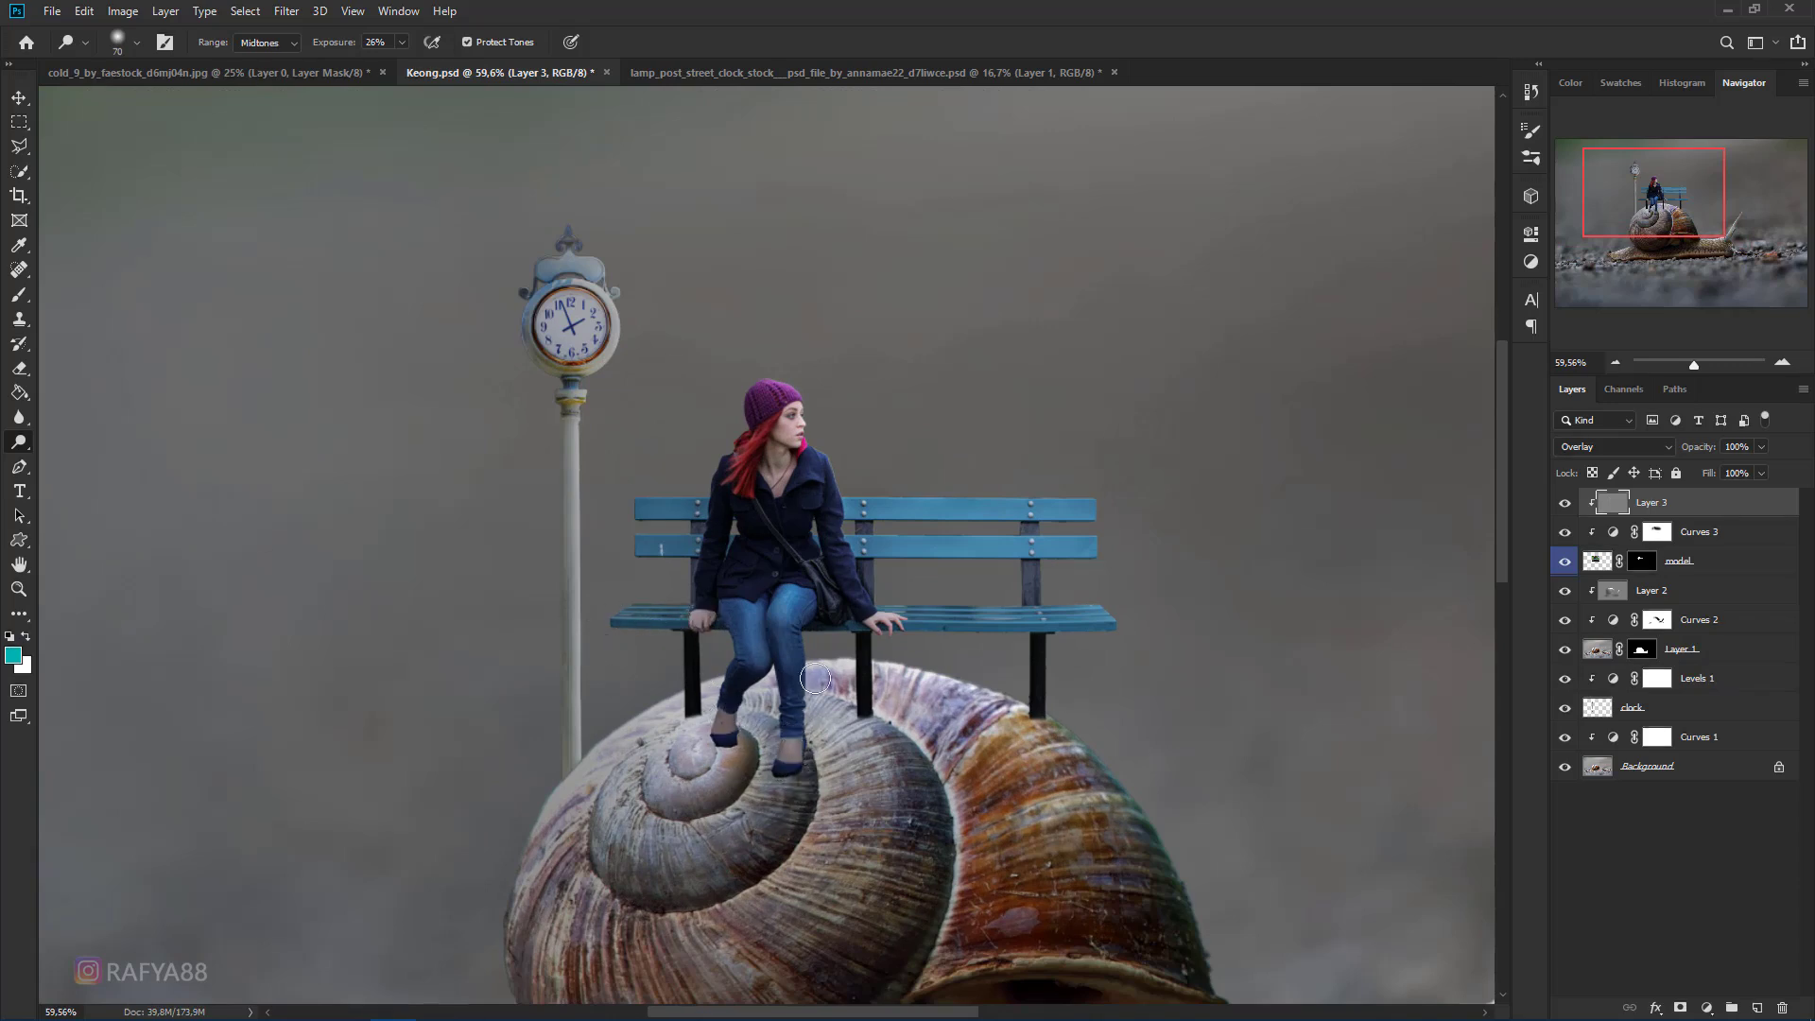
drag(915, 622, 1079, 621)
scroll(1098, 596, down, 4)
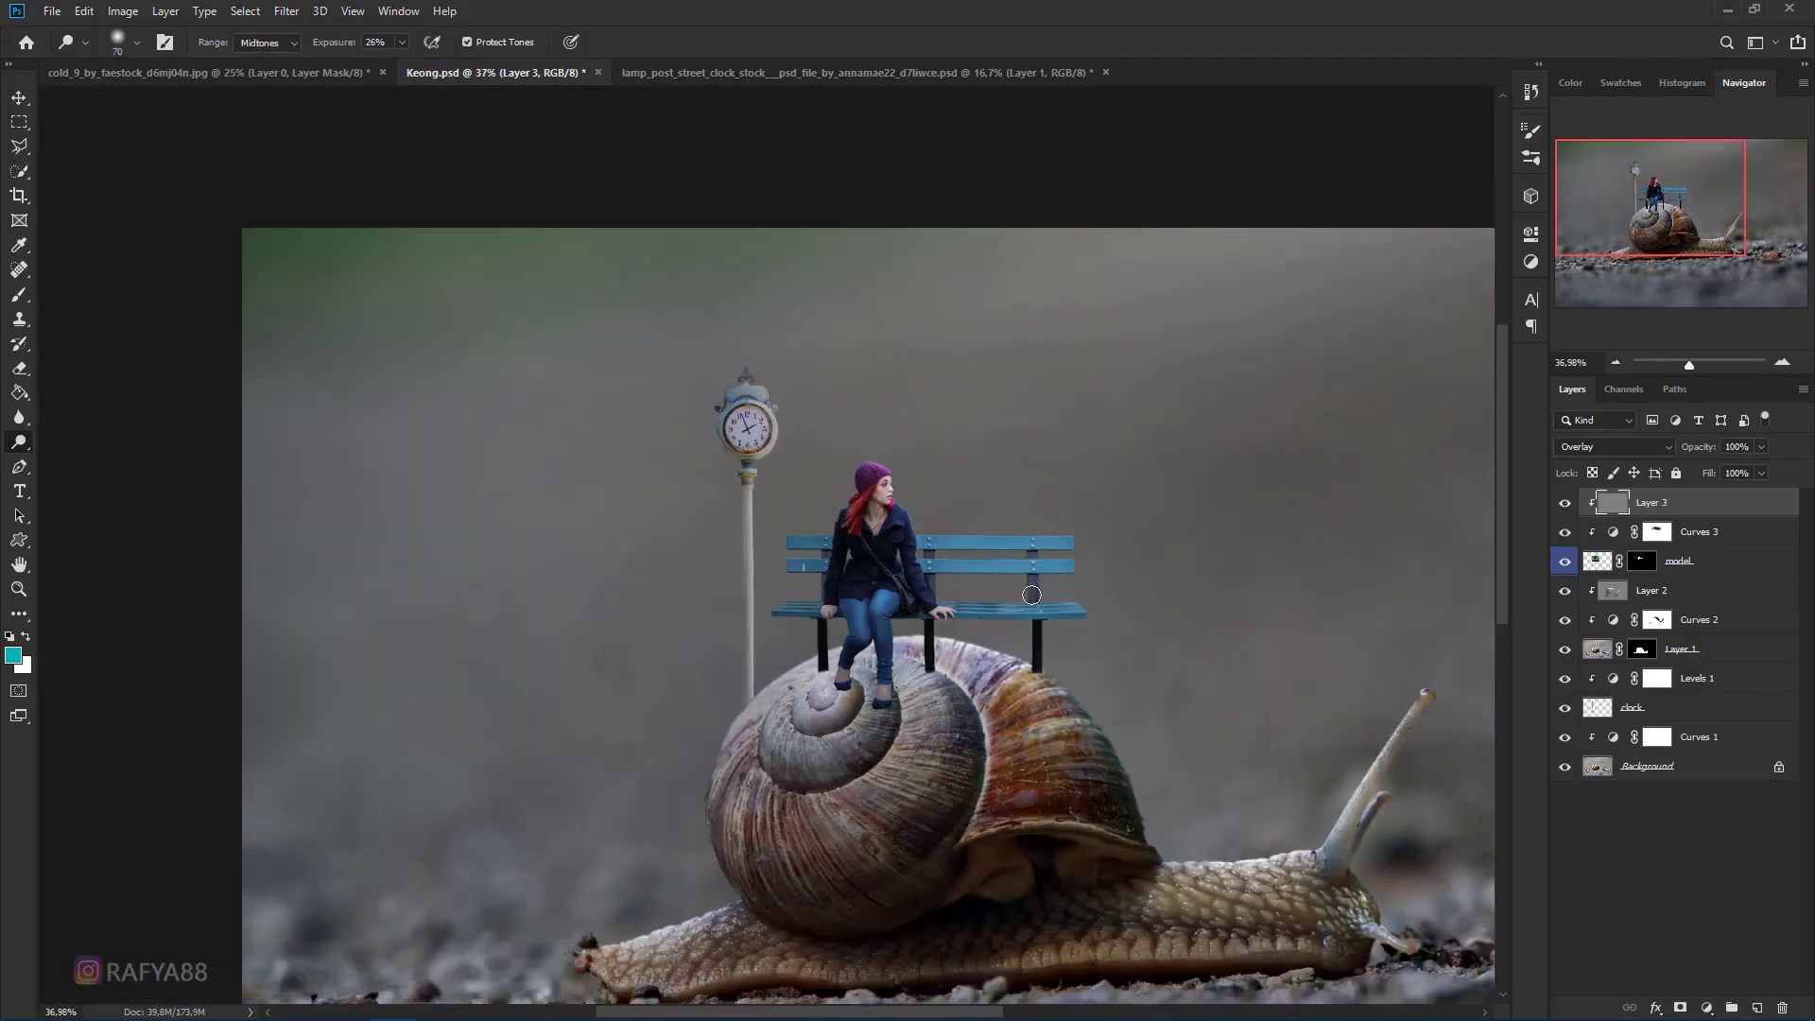
- Enlarge the Dodge brush to 100 px and check the woman's and bench's highlights against the whole composite
scroll(716, 422, up, 4)
key(bracketright)
key(bracketright)
key(bracketright)
scroll(608, 382, down, 2)
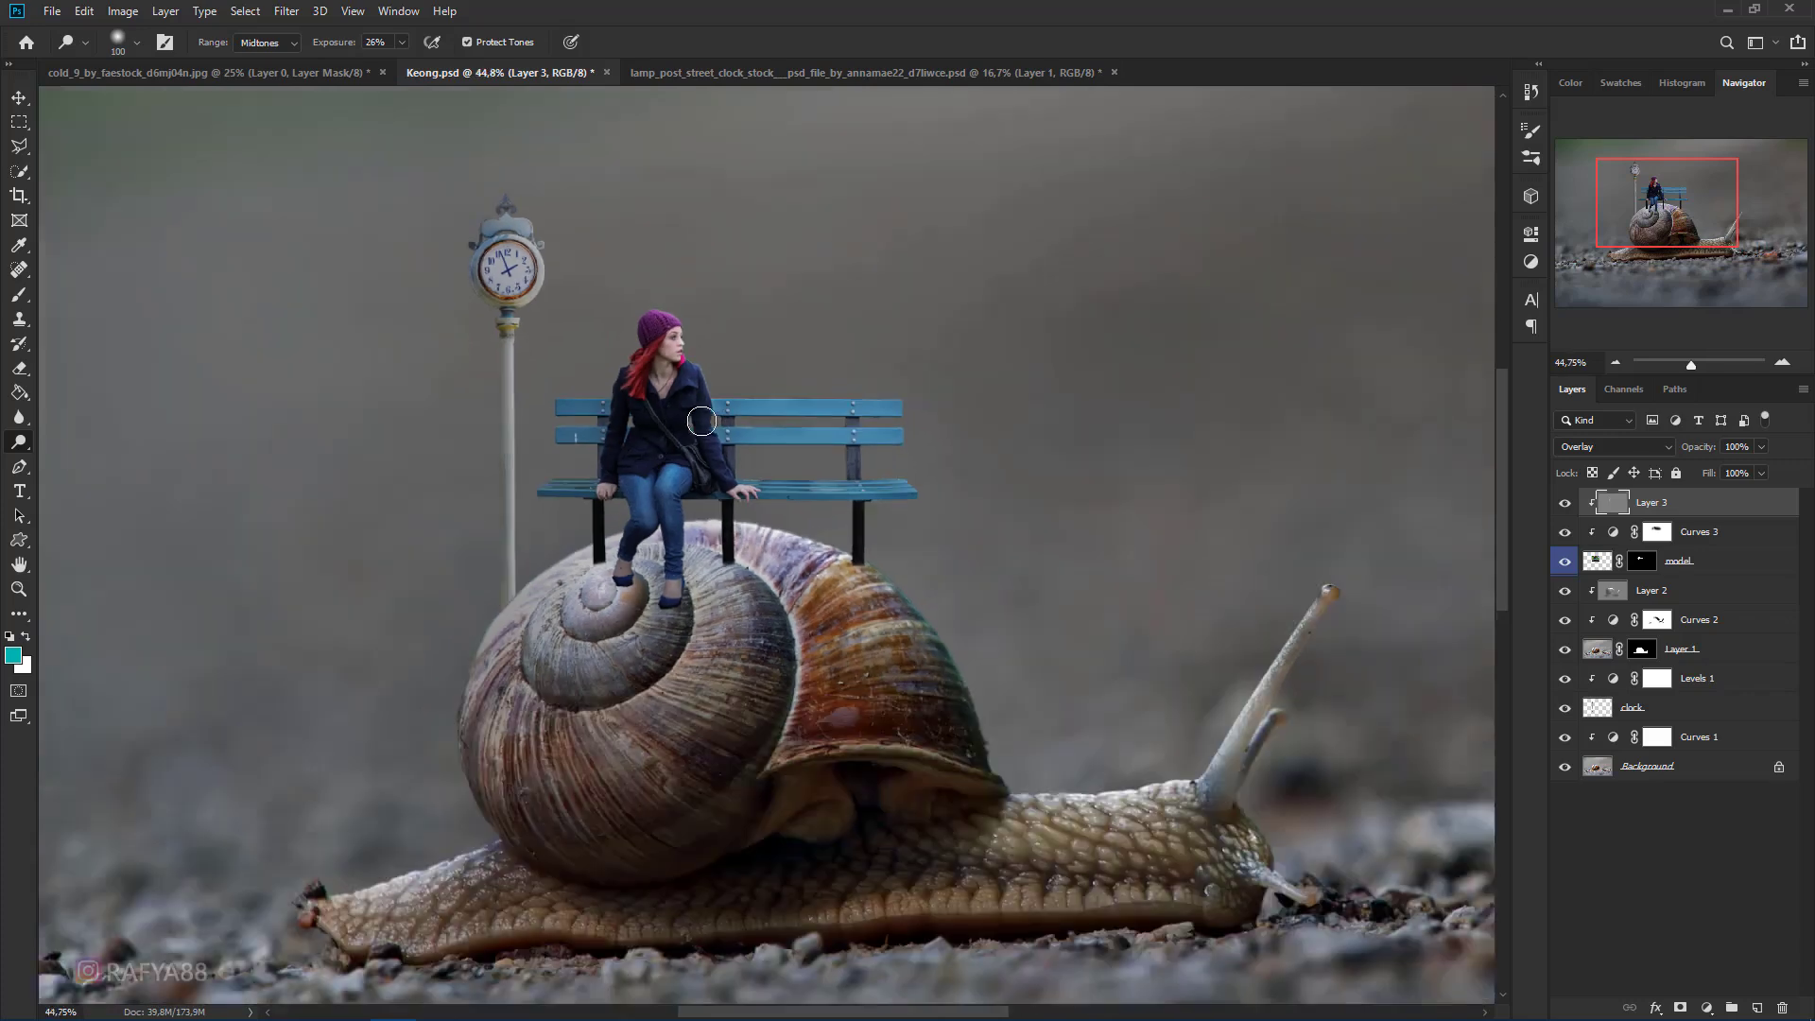
scroll(675, 462, down, 1)
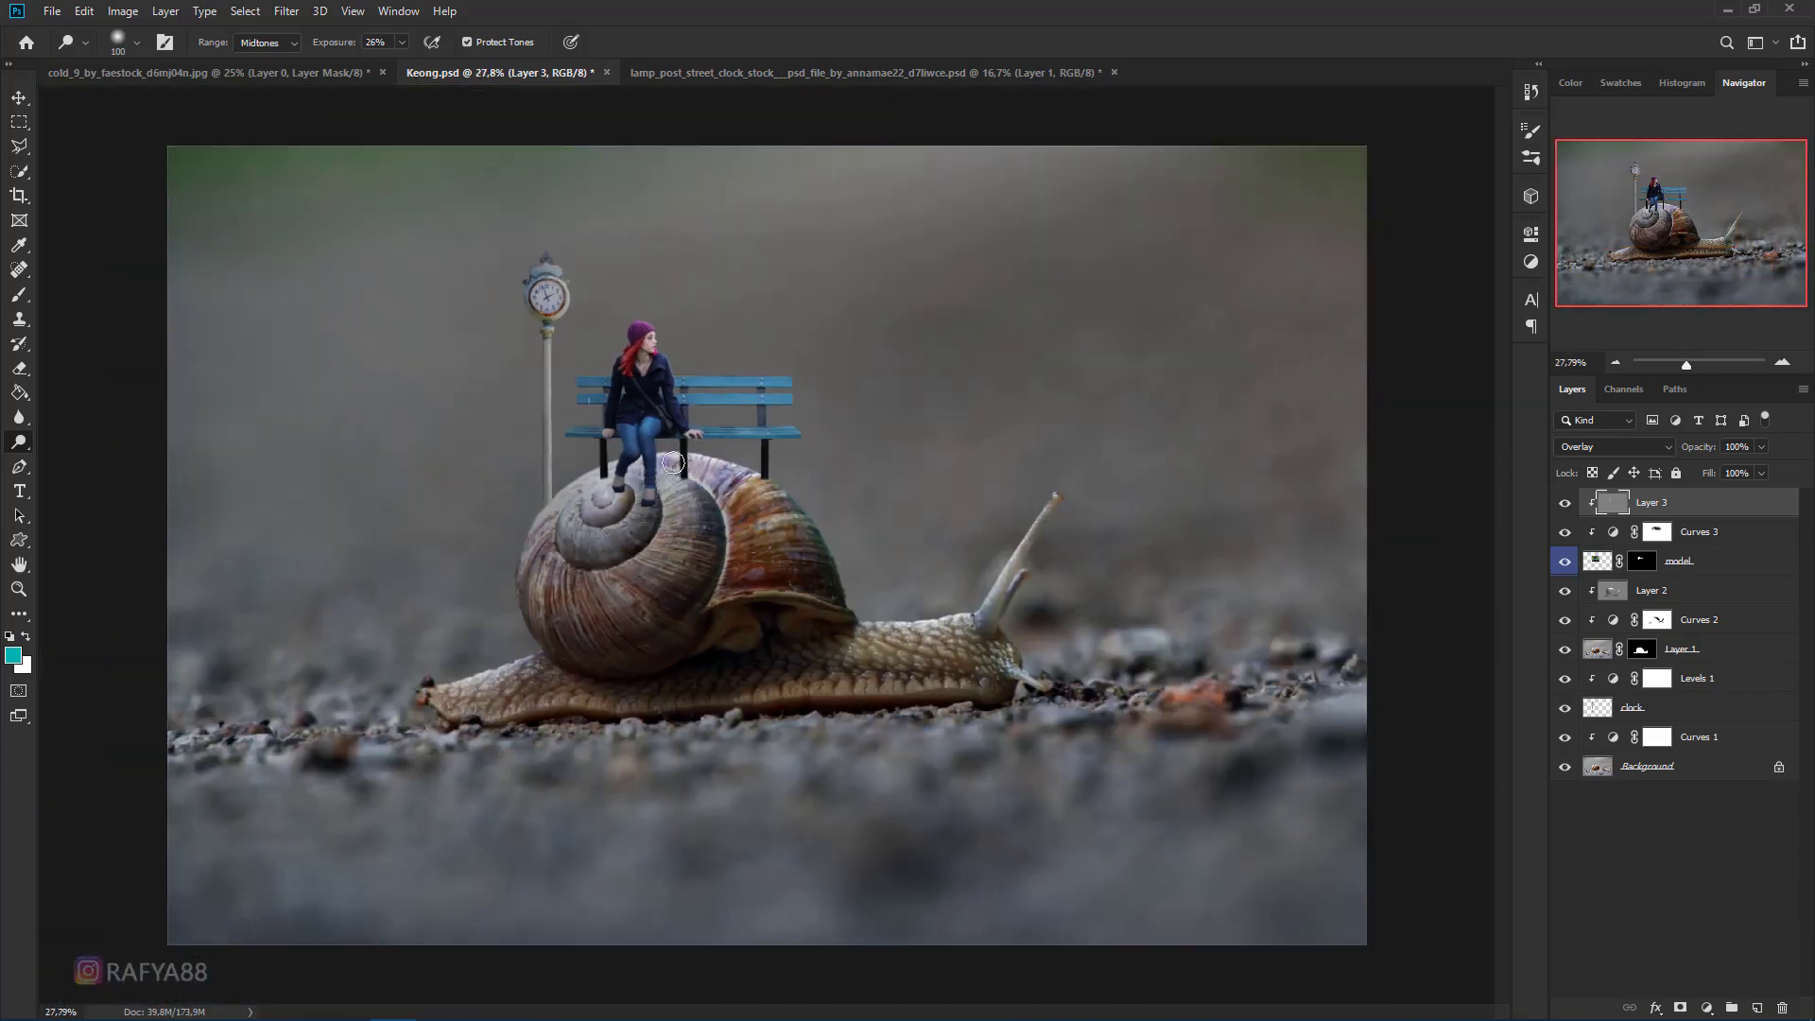
scroll(661, 355, up, 2)
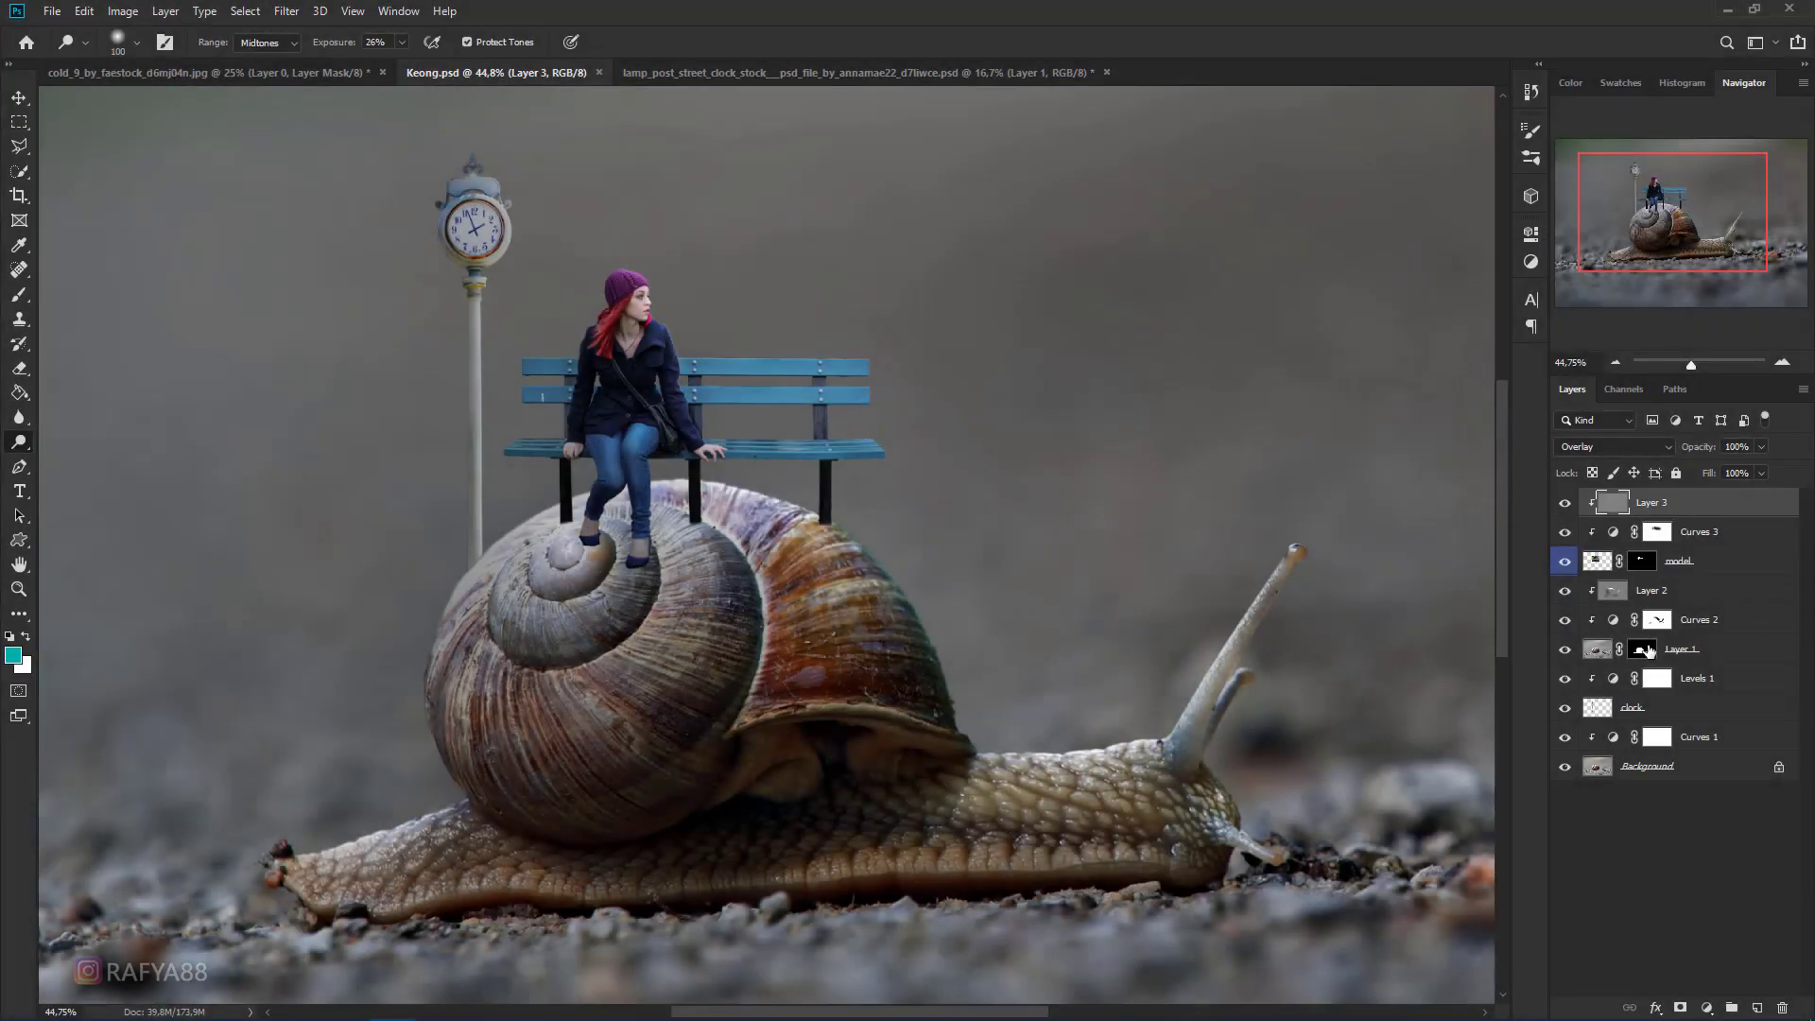
- Add a layer named shadow above Layer 2 and clip it to the snail layer
click(1680, 595)
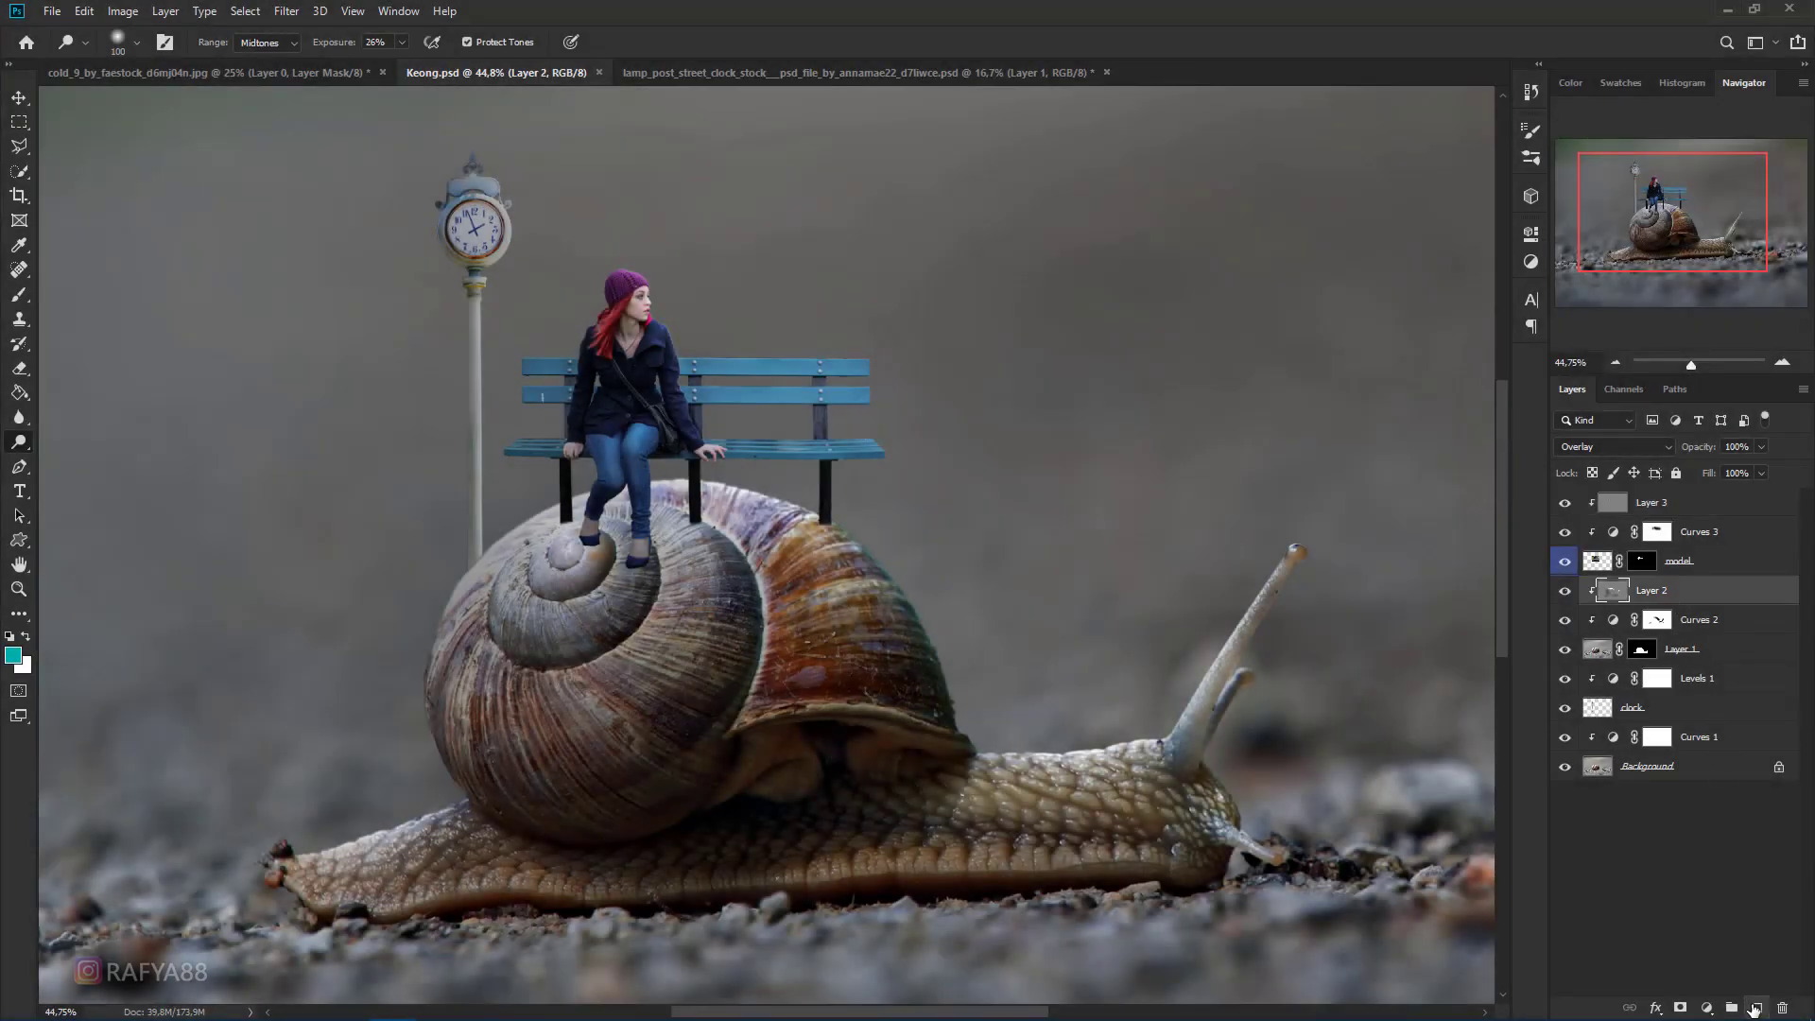
click(1754, 1008)
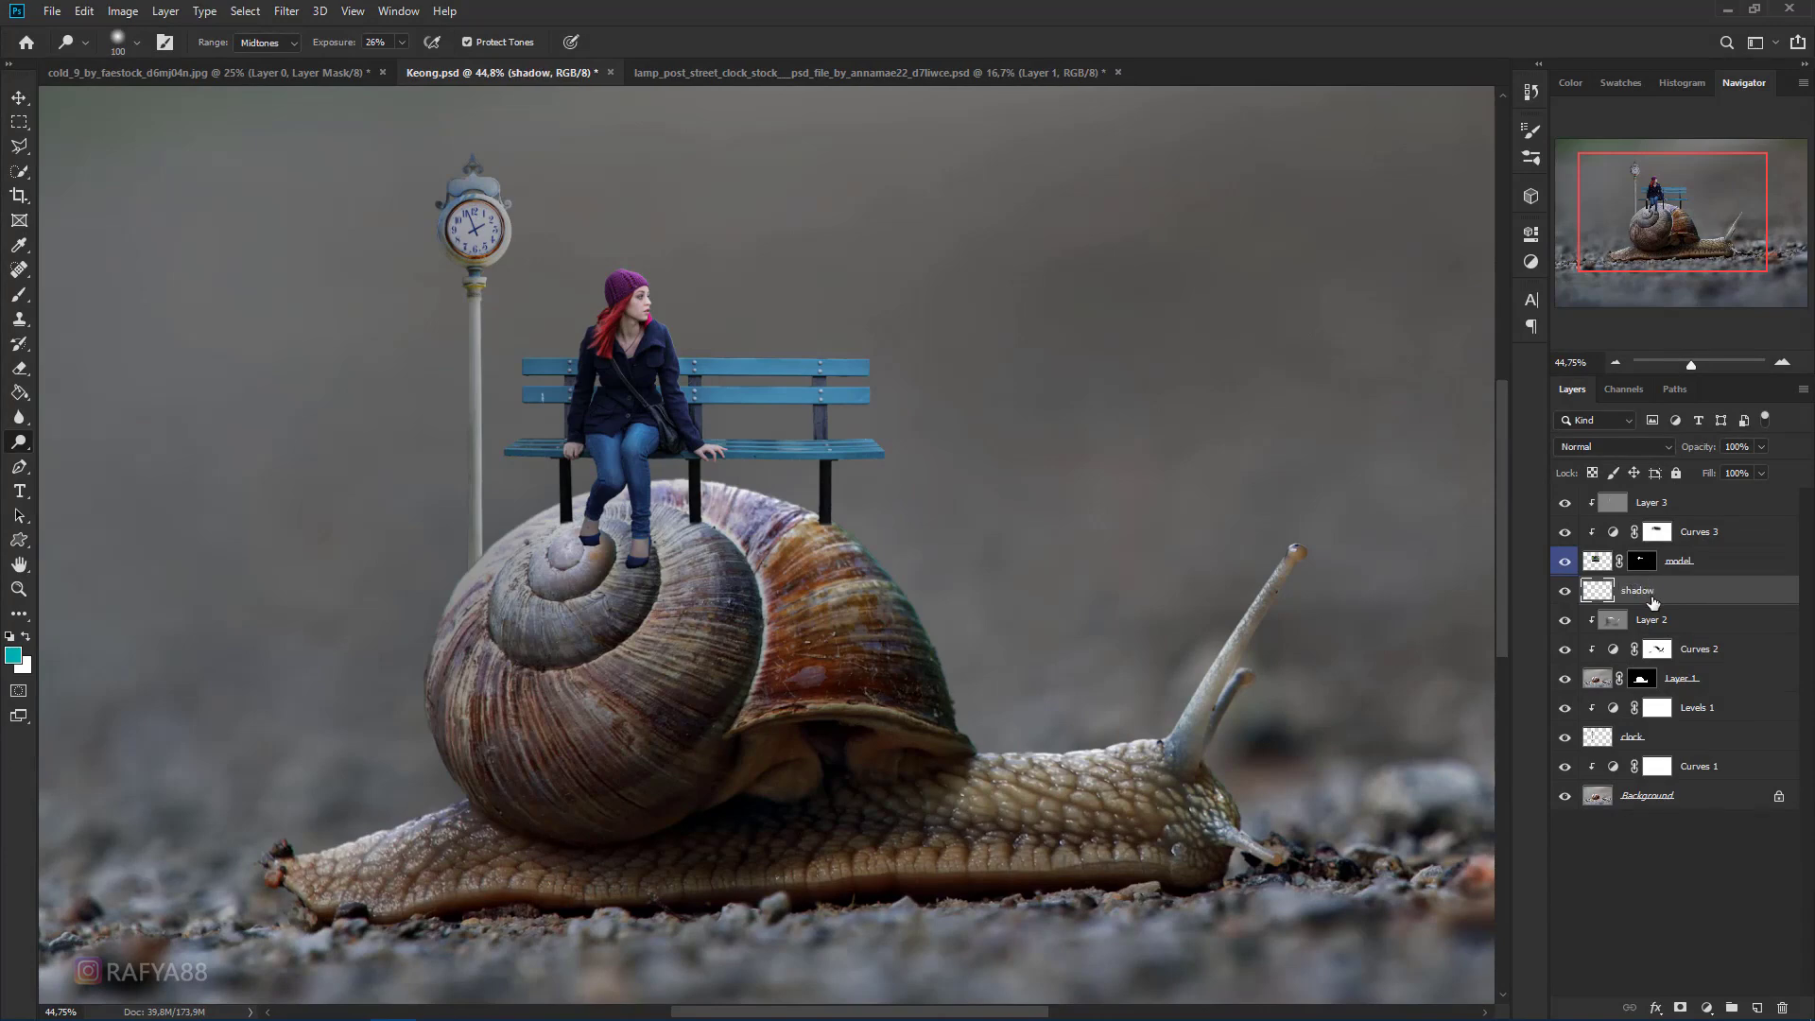
right_click(1684, 597)
click(1558, 584)
- Paint black shadows under the woman's shoes on the shadow layer with a soft 40 to 70 px brush at 57% opacity
click(19, 294)
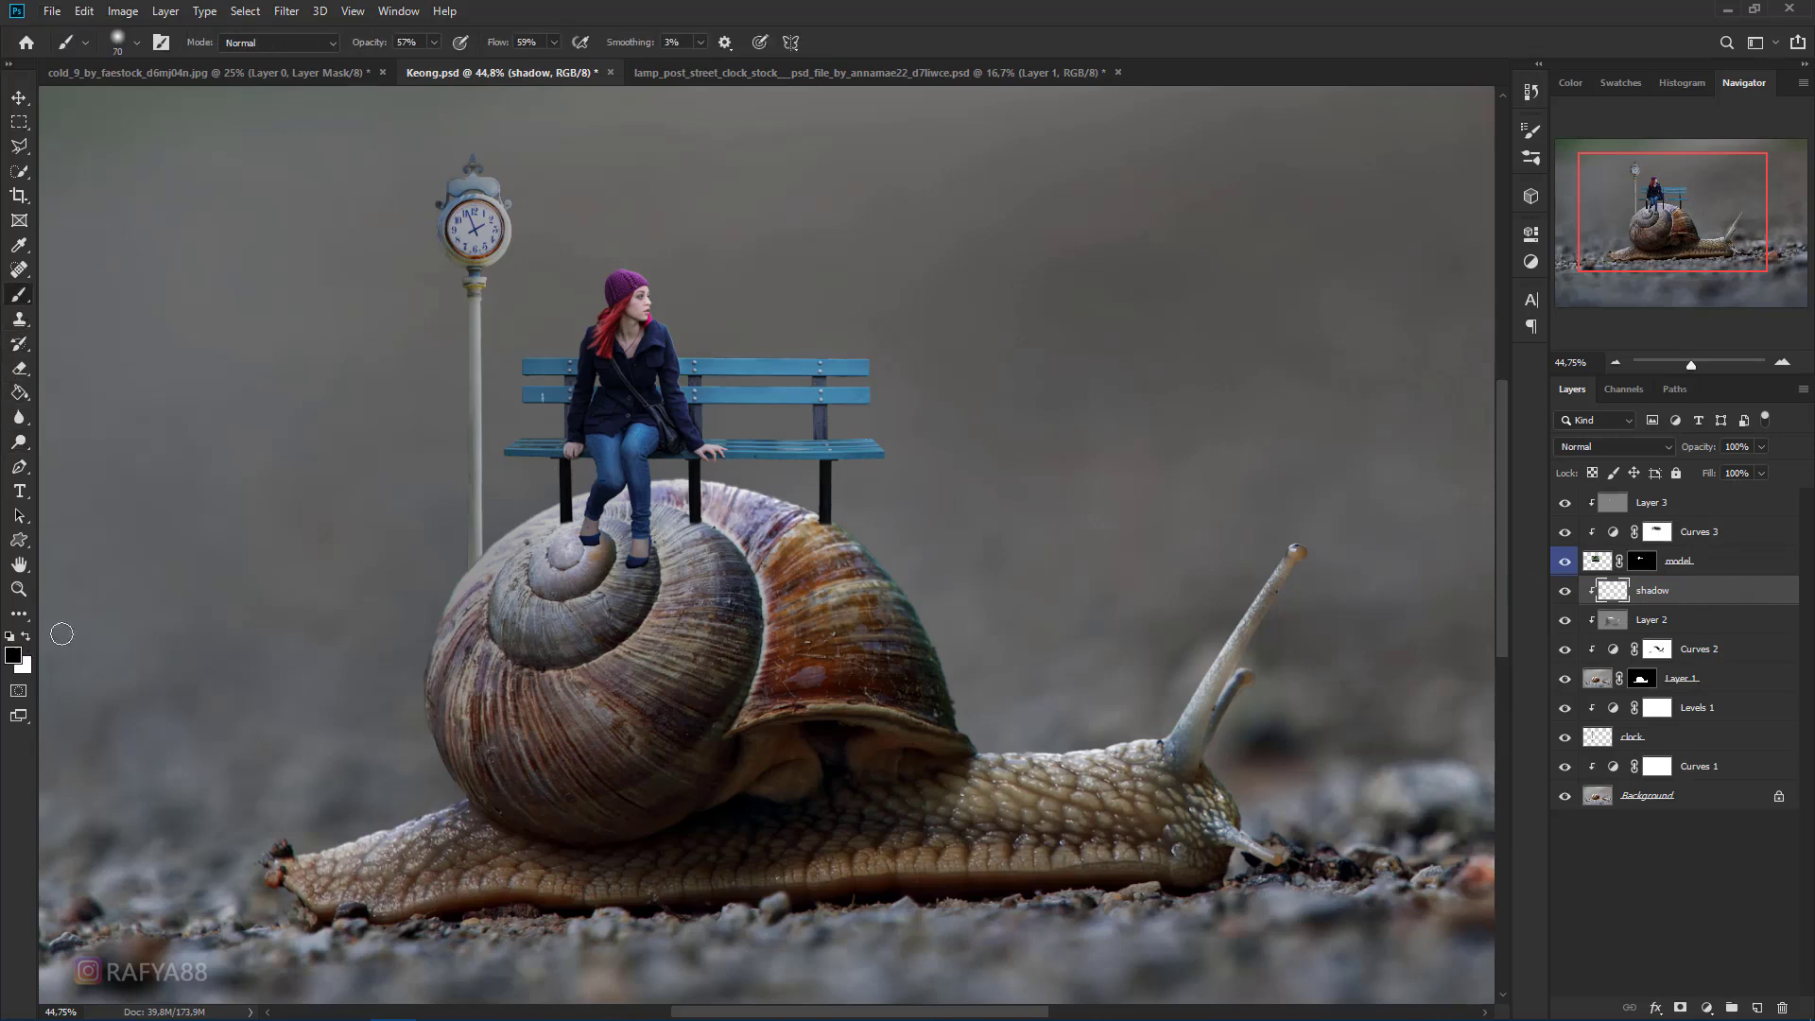
scroll(709, 525, up, 12)
key(bracketleft)
key(bracketleft)
key(bracketleft)
key(bracketleft)
key(bracketleft)
scroll(1028, 549, down, 3)
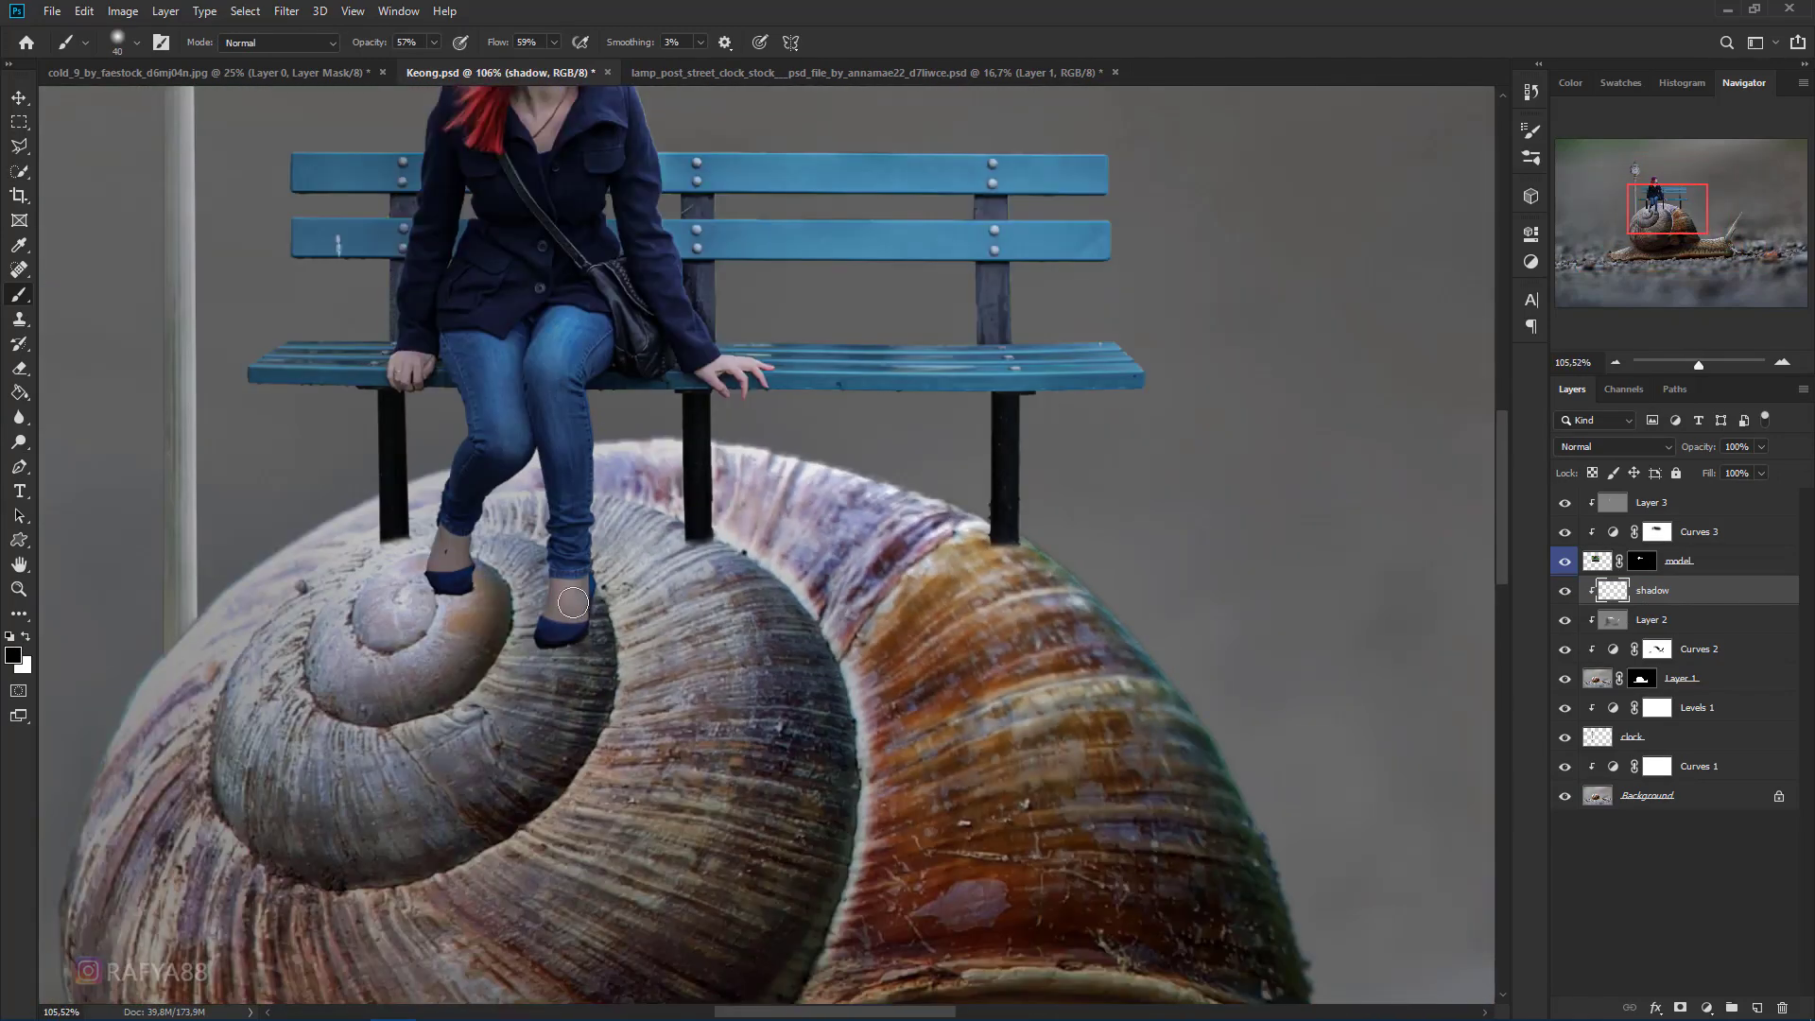
scroll(554, 642, up, 2)
mouse_move(557, 644)
mouse_down()
mouse_move(530, 648)
mouse_move(572, 638)
mouse_up()
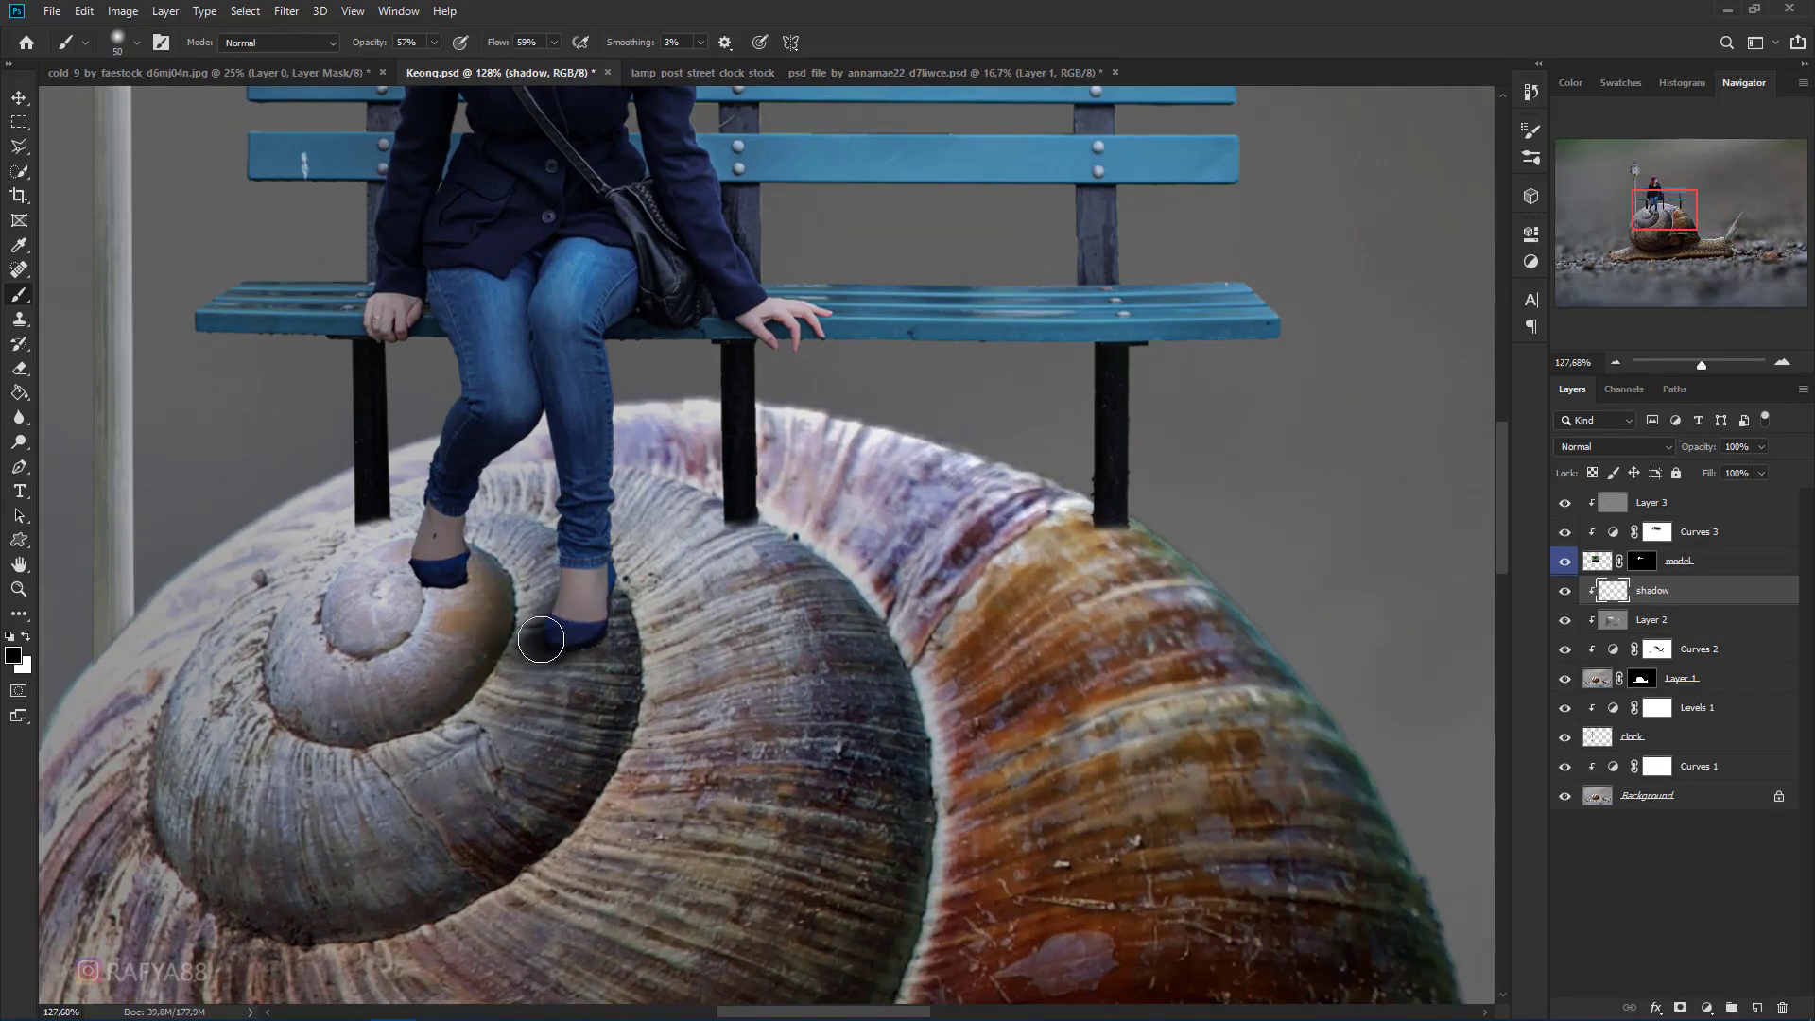
key(bracketright)
key(bracketright)
key(bracketright)
drag(430, 578, 437, 579)
- Paint a broad black shadow over the shell's spiral below the bench with 400 px and 200 px brushes at 43% opacity
scroll(473, 577, down, 4)
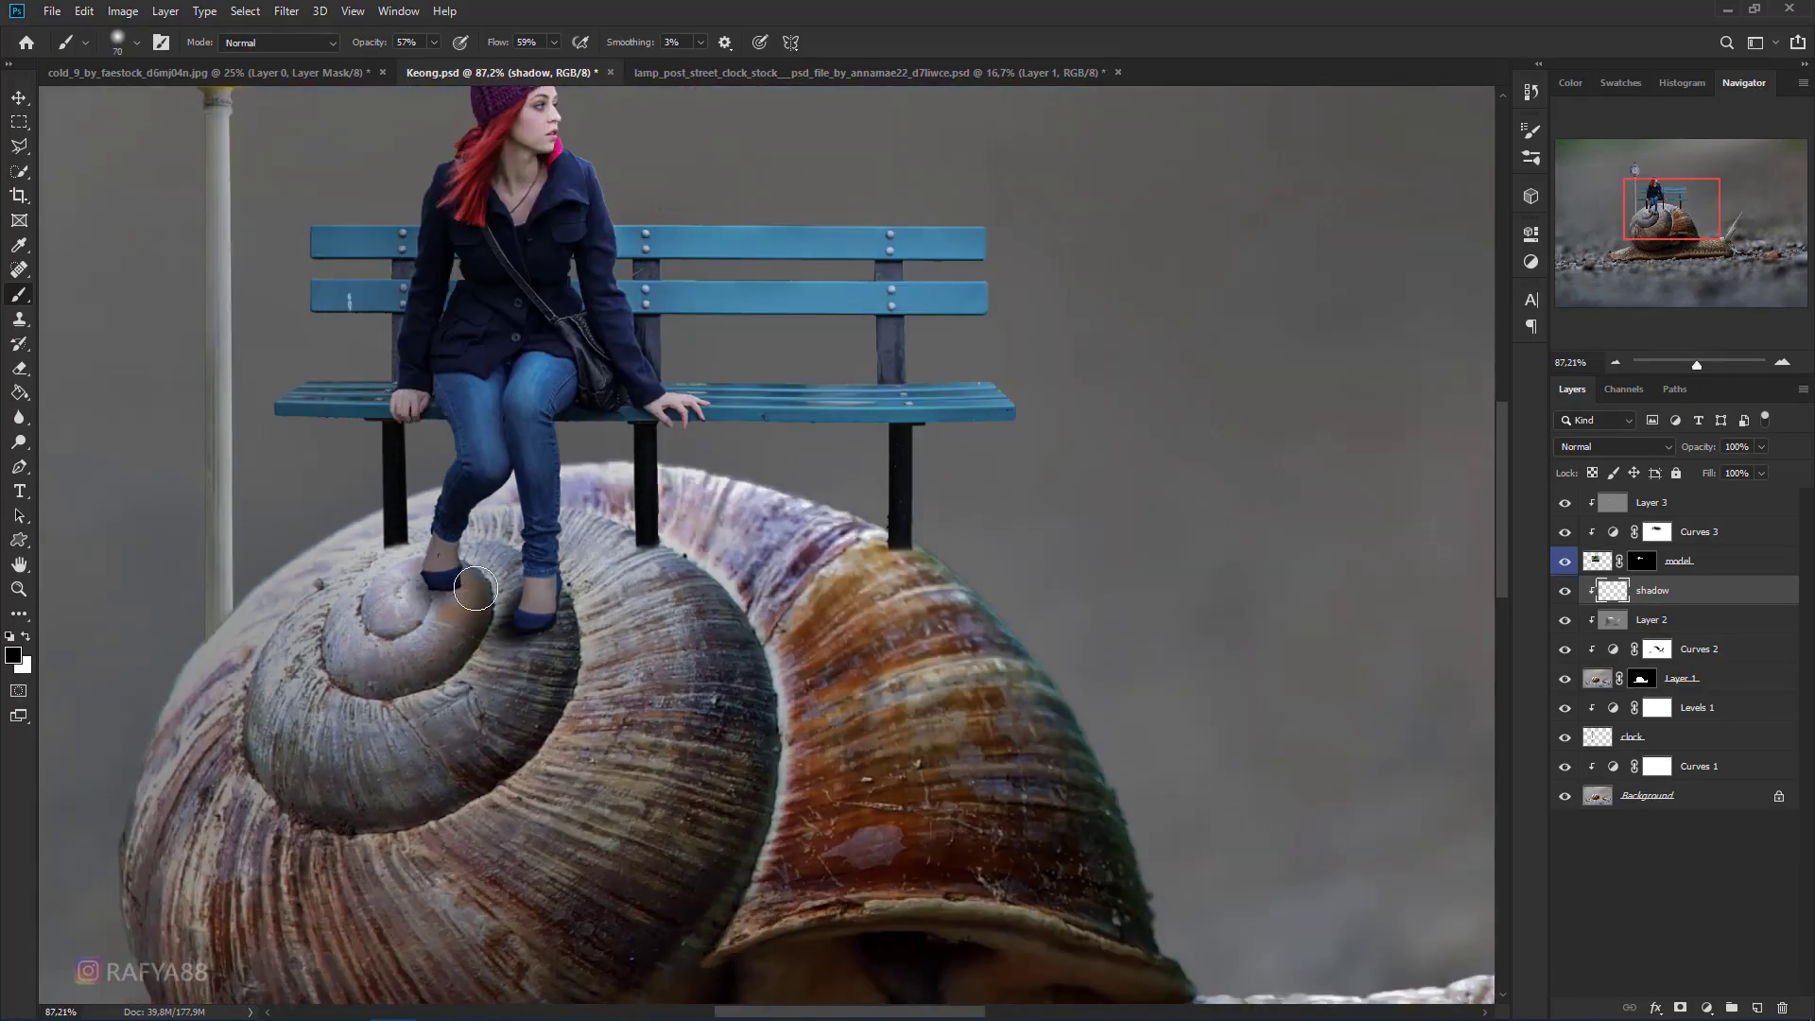
key(bracketright)
key(bracketright)
key(bracketright)
key(bracketright)
key(bracketright)
key(bracketright)
key(bracketright)
key(bracketright)
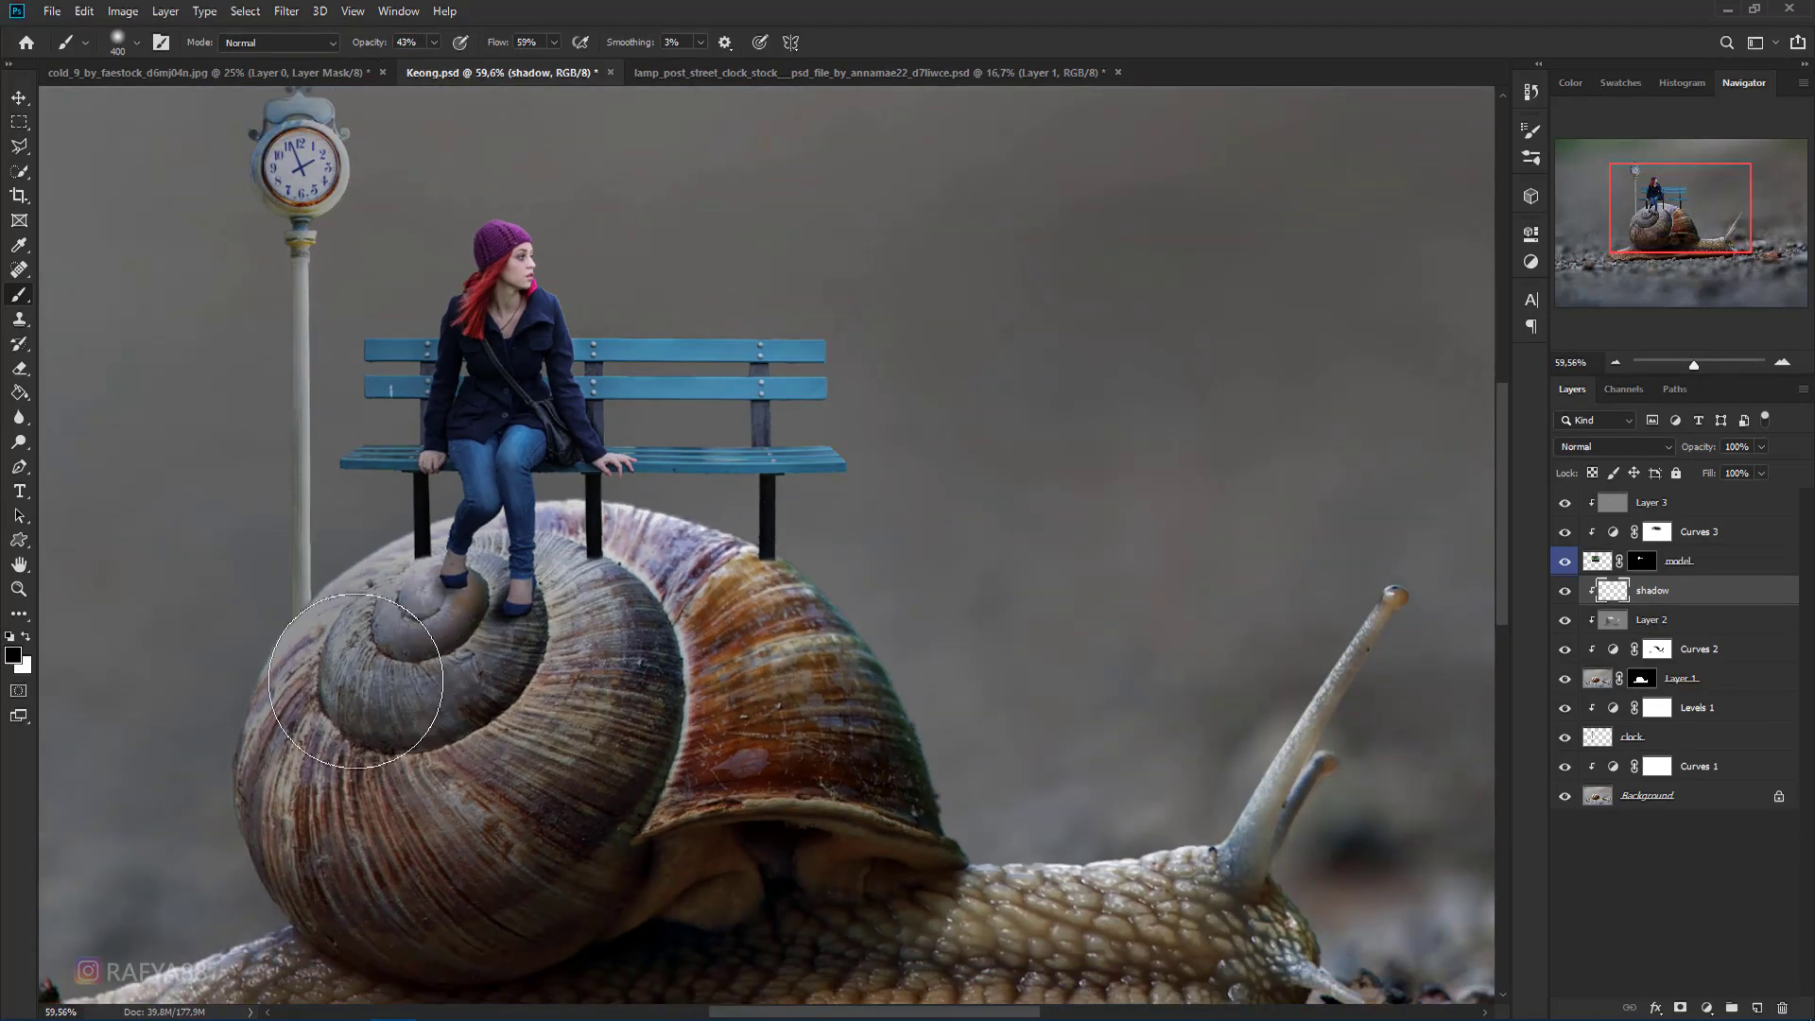
click(360, 678)
key(bracketleft)
key(bracketleft)
key(bracketleft)
mouse_move(424, 609)
mouse_down()
mouse_move(260, 703)
mouse_move(339, 736)
mouse_move(406, 684)
mouse_move(391, 629)
mouse_move(580, 617)
mouse_move(537, 611)
mouse_move(584, 588)
mouse_move(519, 595)
mouse_move(875, 634)
mouse_move(783, 605)
mouse_up()
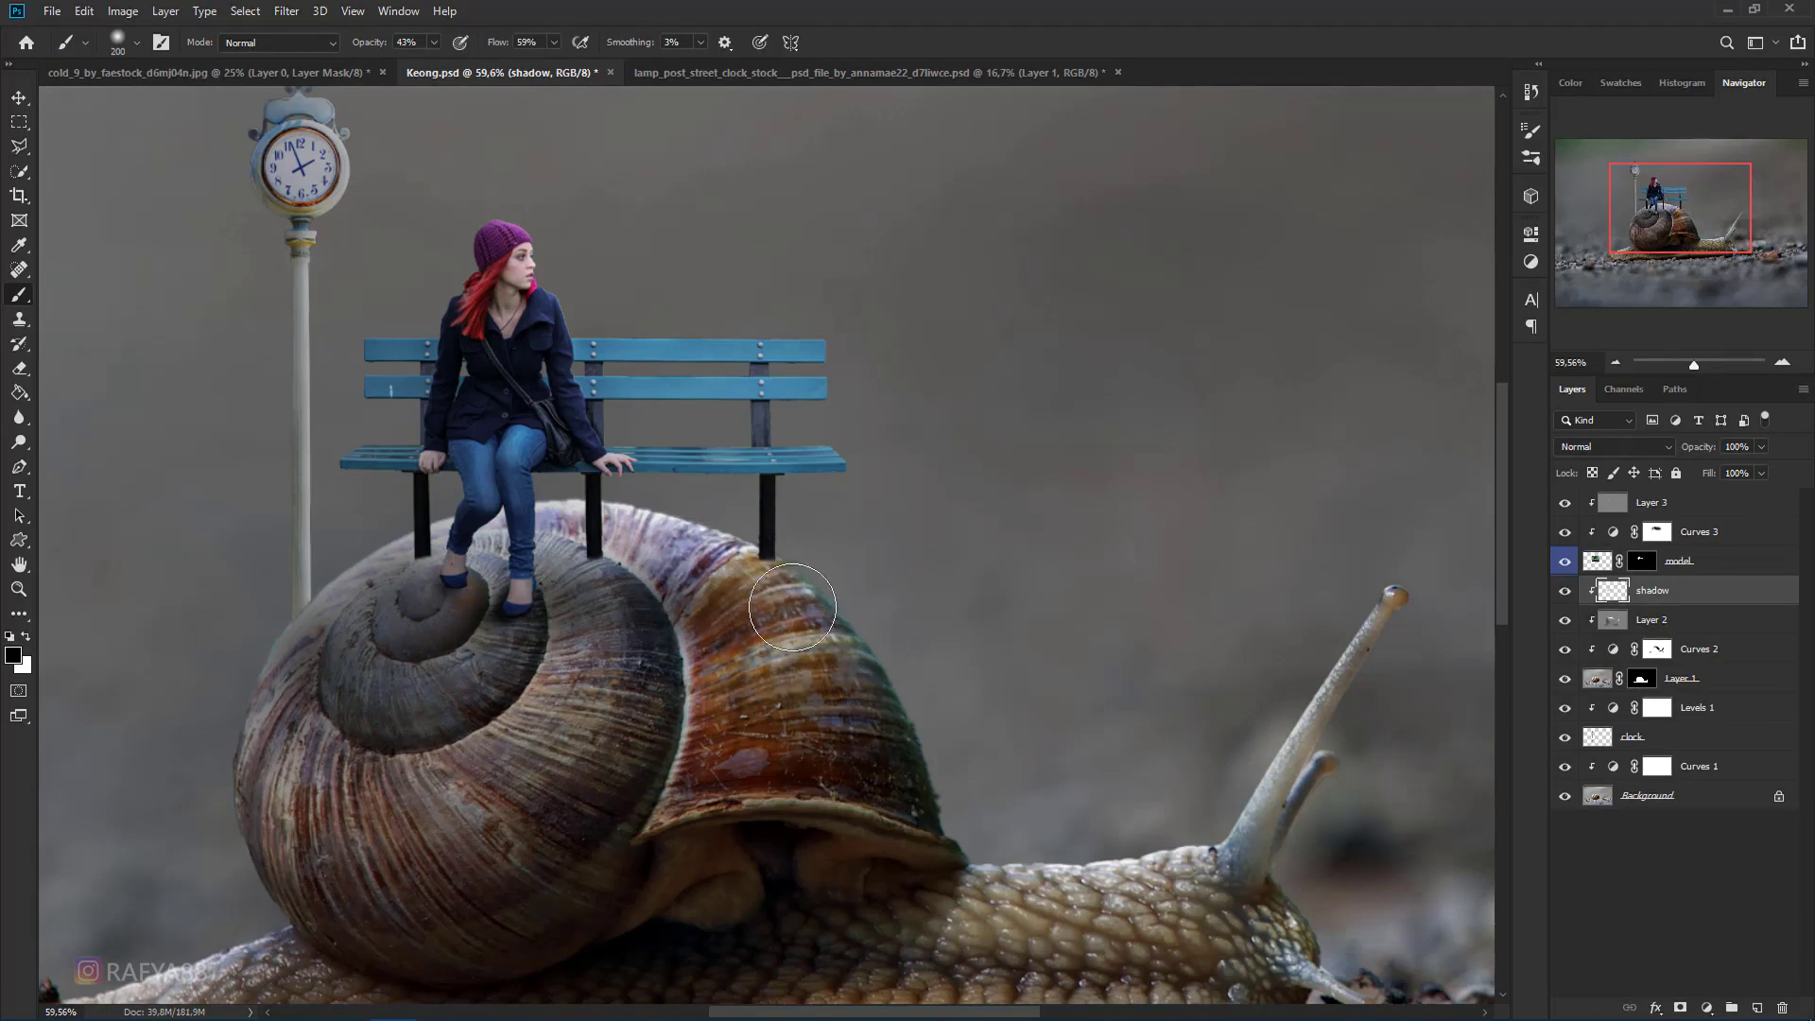
- Deepen the shadow around the woman's feet and the spiral's centre with a 90 px black brush at 43% opacity
scroll(442, 593, up, 2)
key(bracketleft)
key(bracketleft)
key(bracketleft)
key(bracketleft)
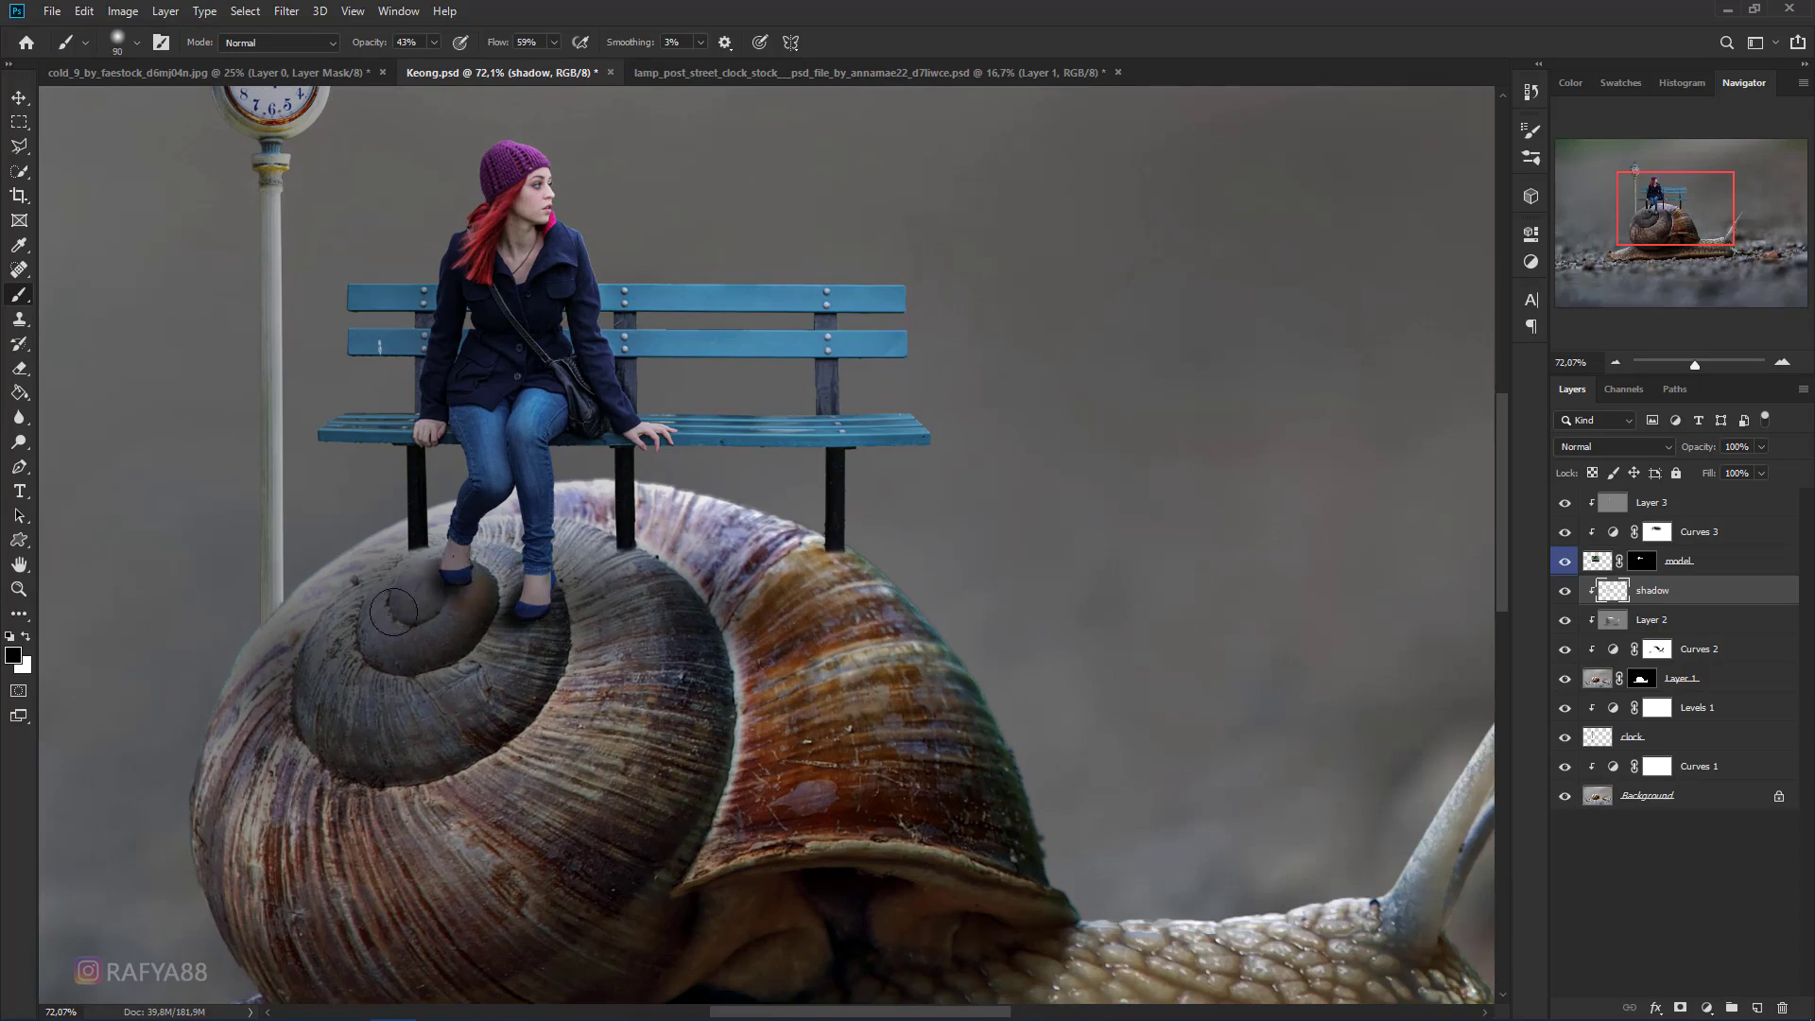
mouse_move(450, 577)
mouse_down()
mouse_move(372, 590)
mouse_move(513, 601)
mouse_move(309, 604)
mouse_move(447, 632)
mouse_move(400, 628)
mouse_move(490, 626)
mouse_move(498, 609)
mouse_move(387, 651)
mouse_move(460, 582)
mouse_move(387, 585)
mouse_up()
scroll(387, 585, down, 5)
scroll(490, 624, up, 5)
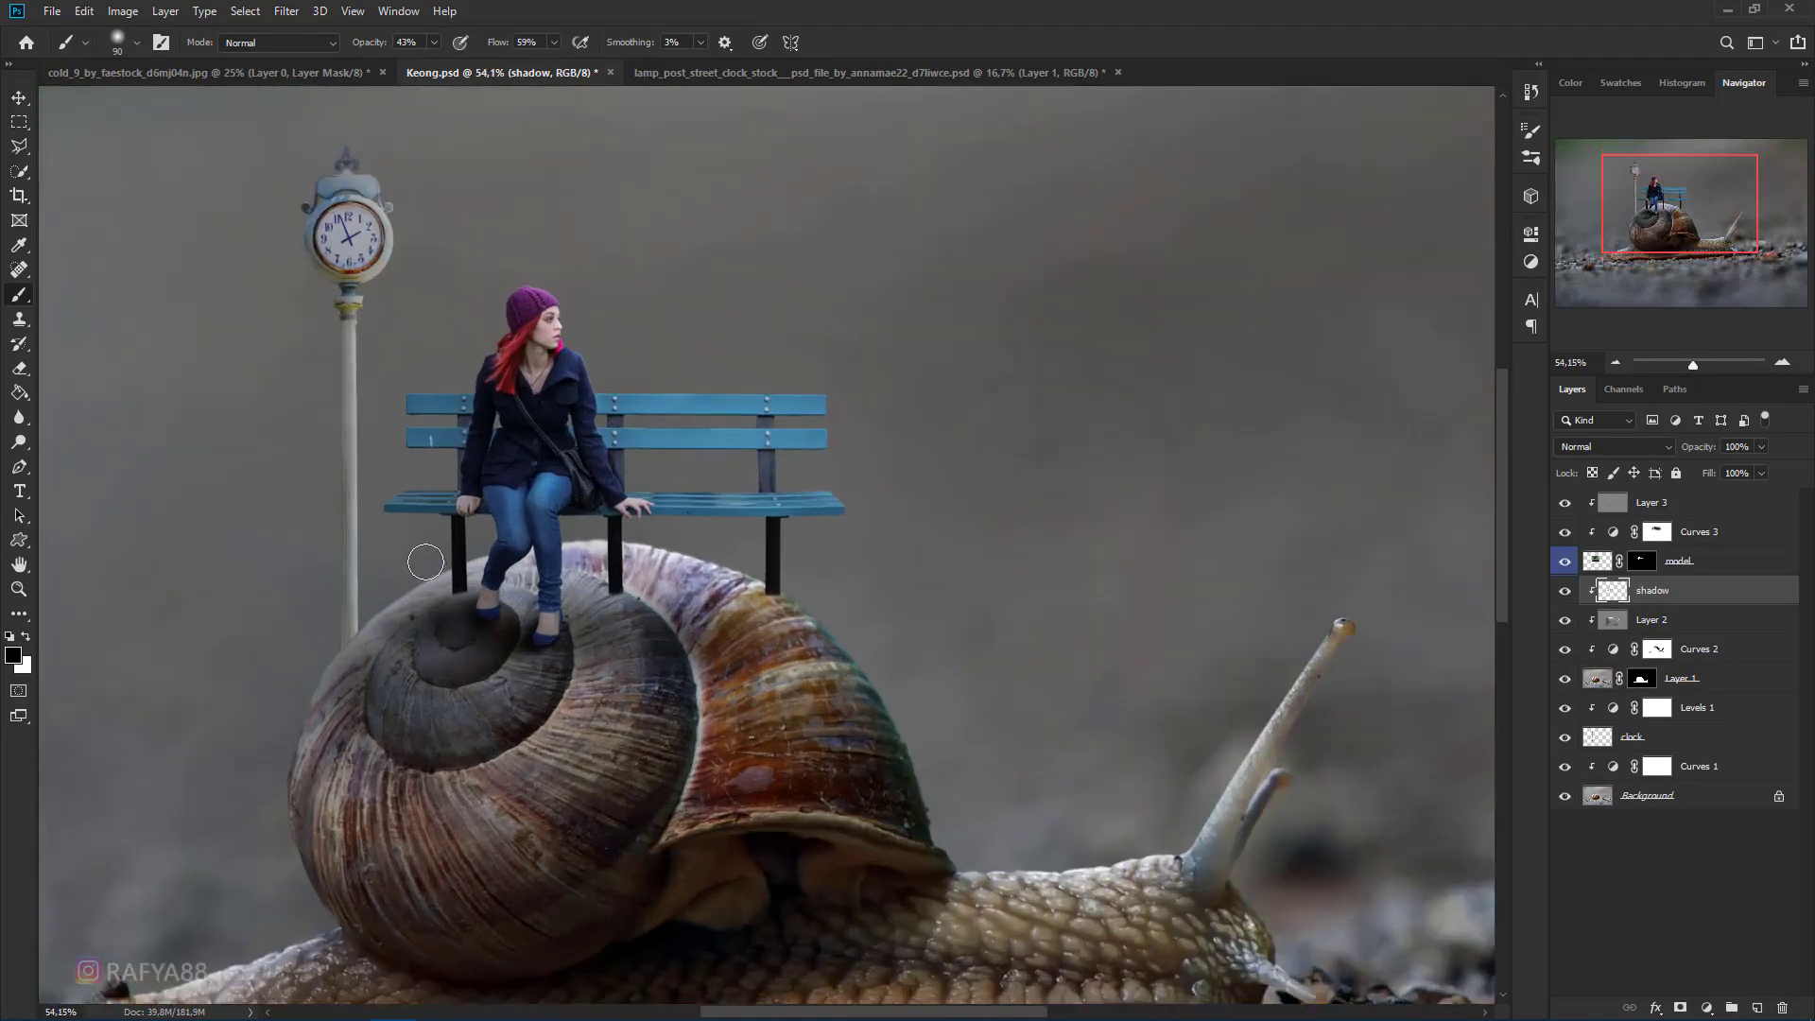
mouse_move(562, 657)
mouse_down()
mouse_move(610, 644)
mouse_move(445, 684)
mouse_move(531, 682)
mouse_up()
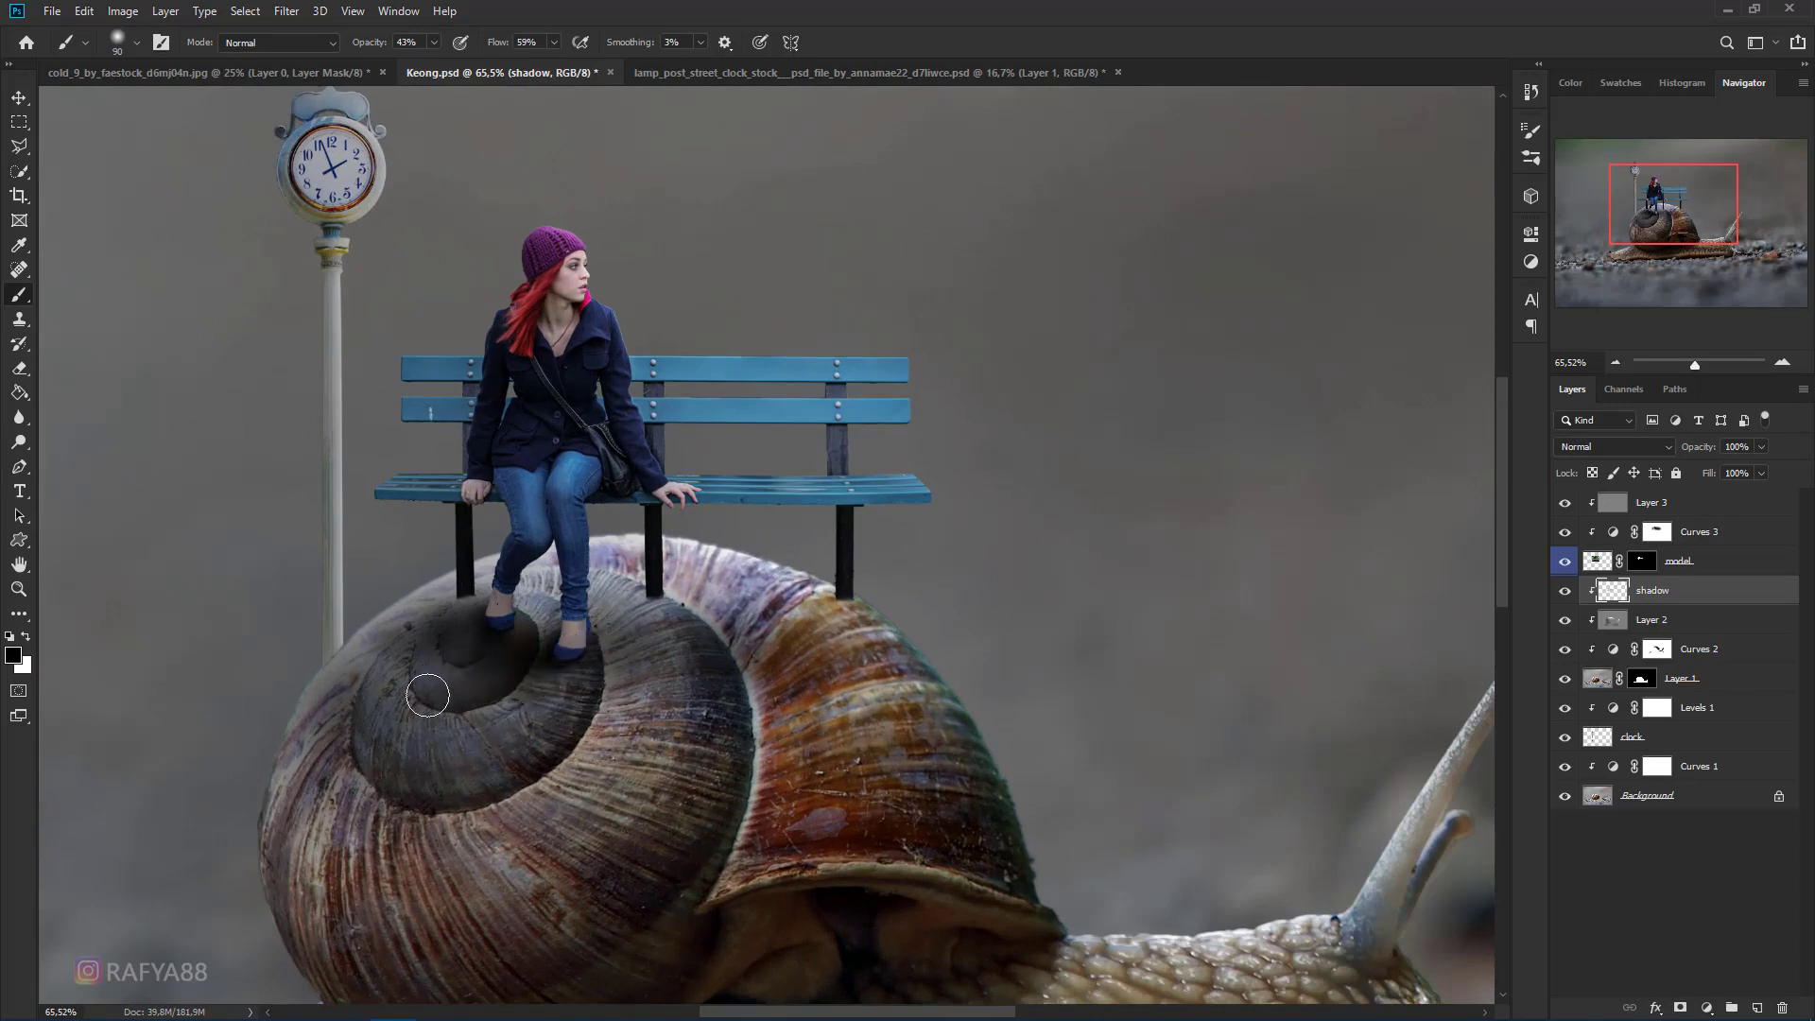
- Compare the composite with and without the shadow layer and enlarge the brush to 175 px
scroll(451, 645, down, 4)
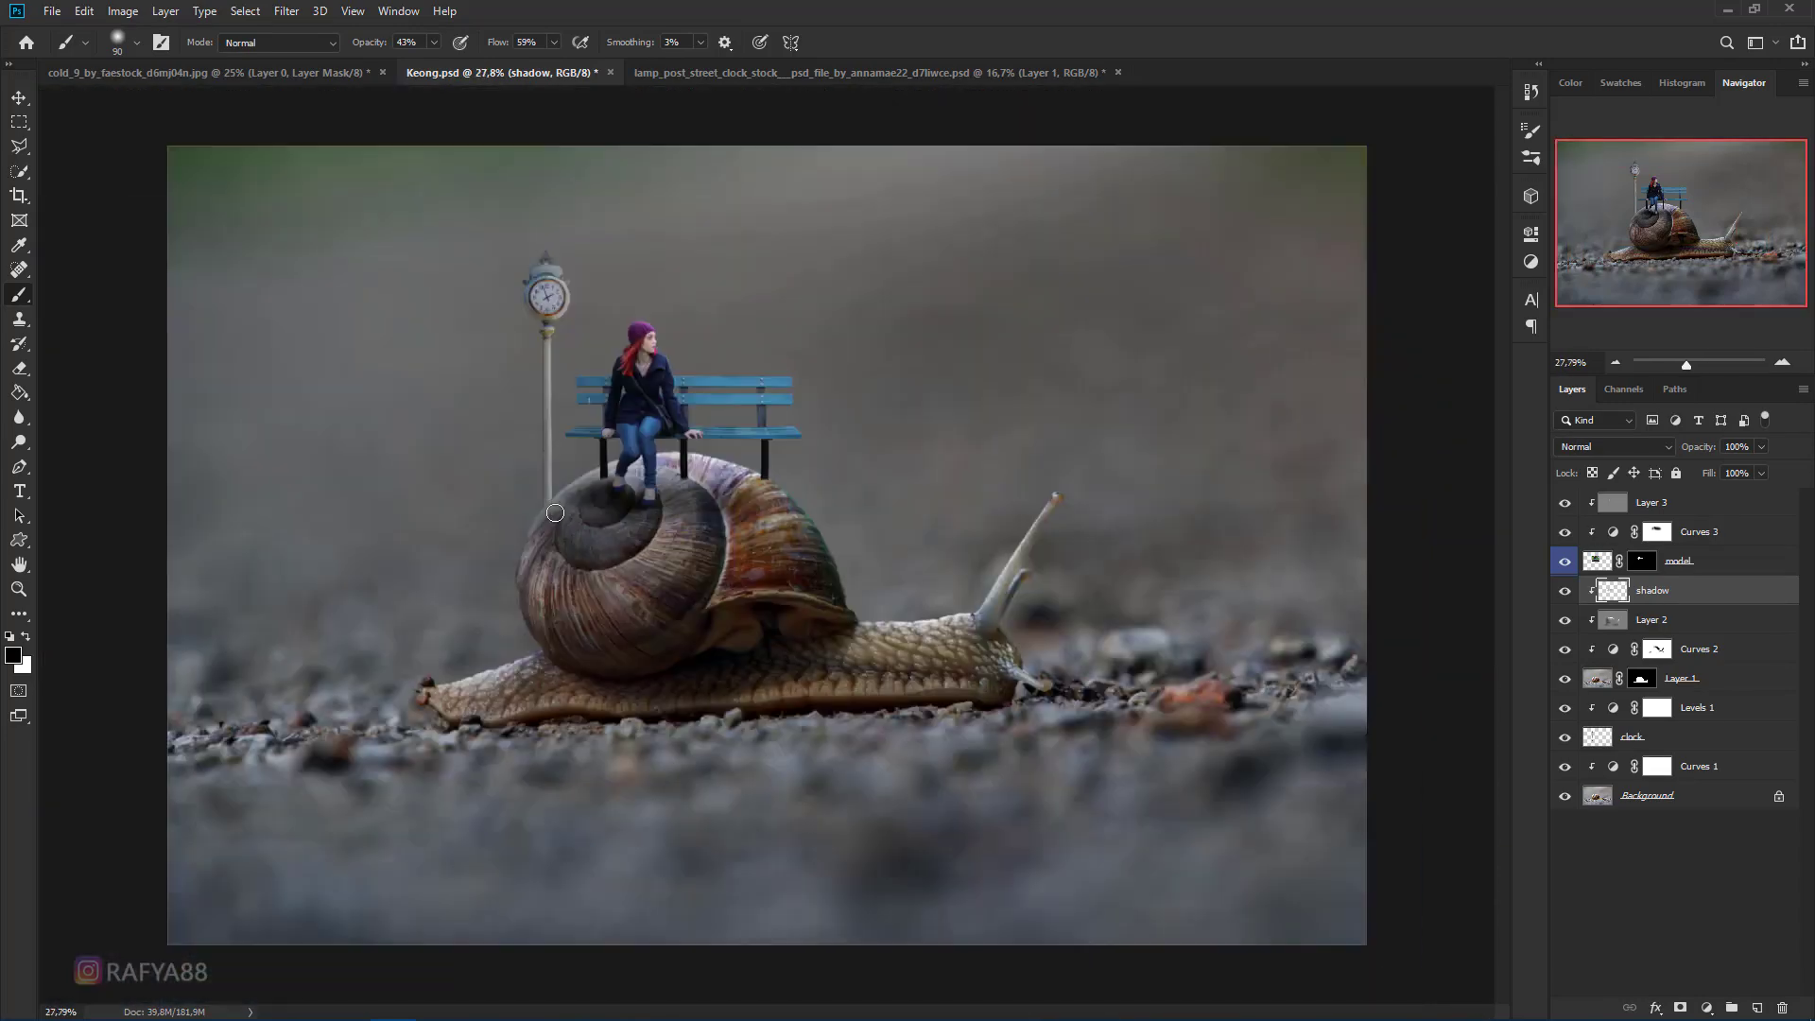
scroll(652, 410, up, 4)
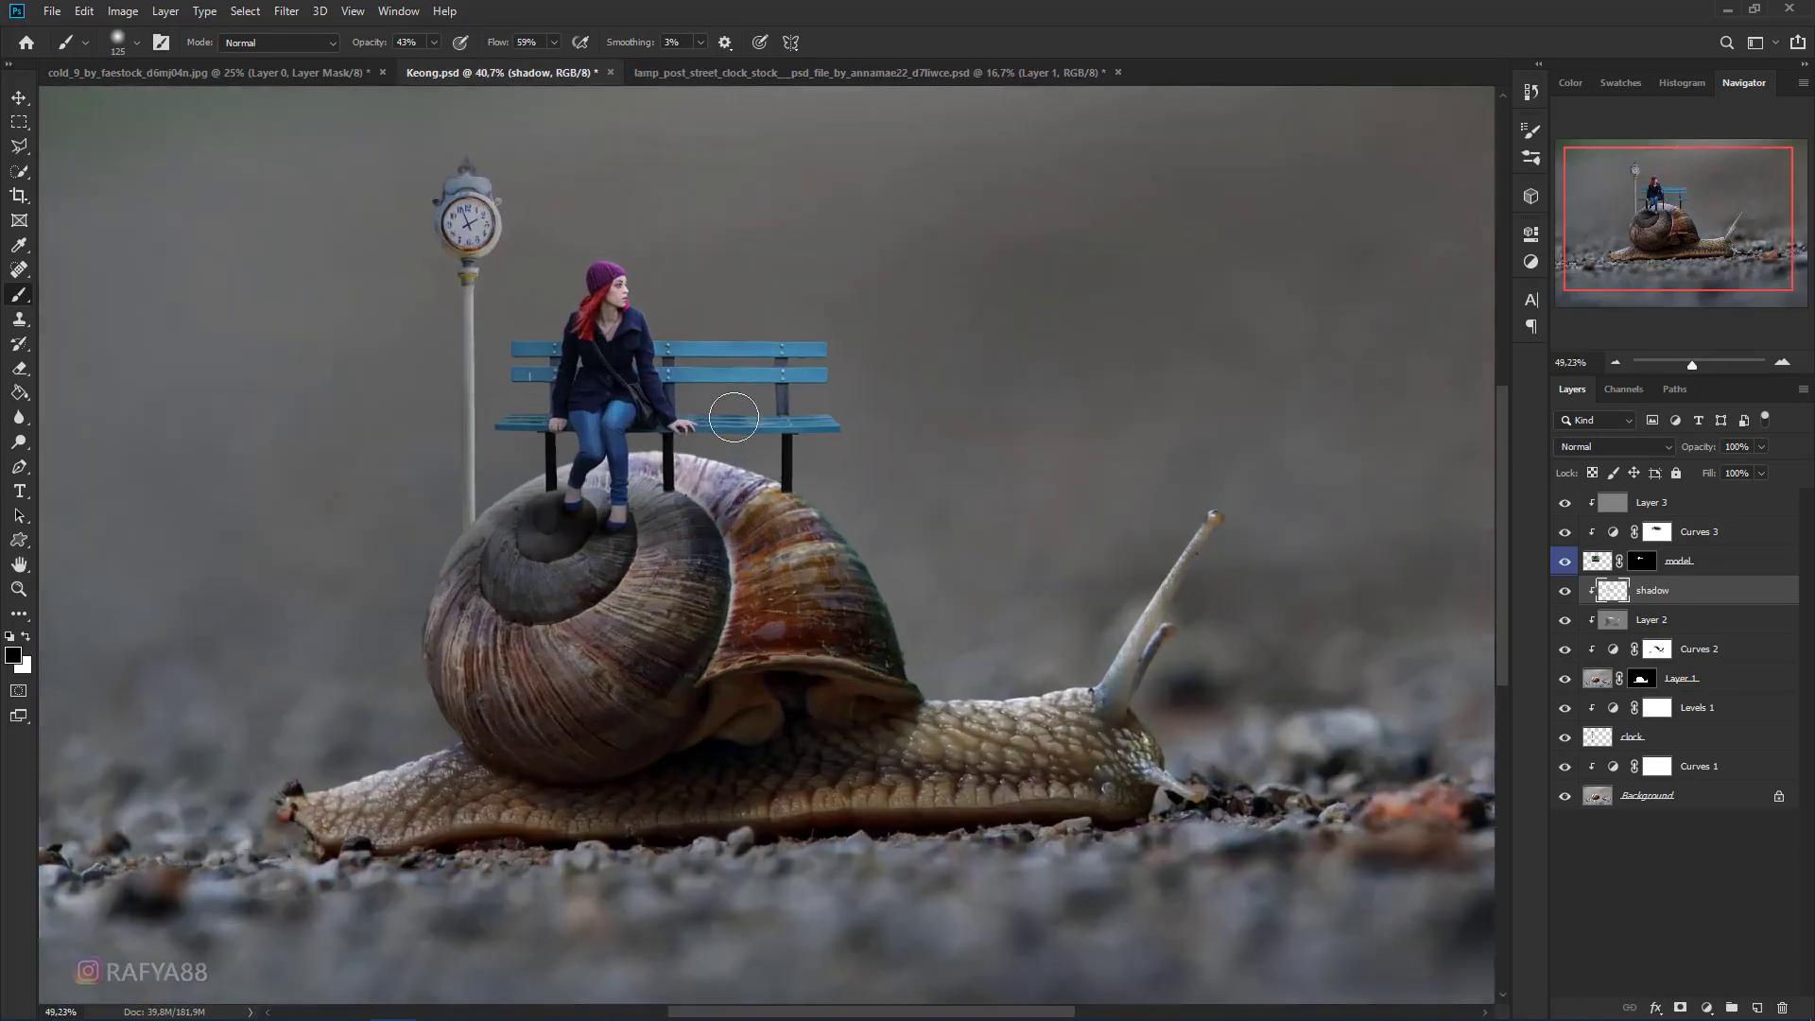
key(bracketright)
key(bracketright)
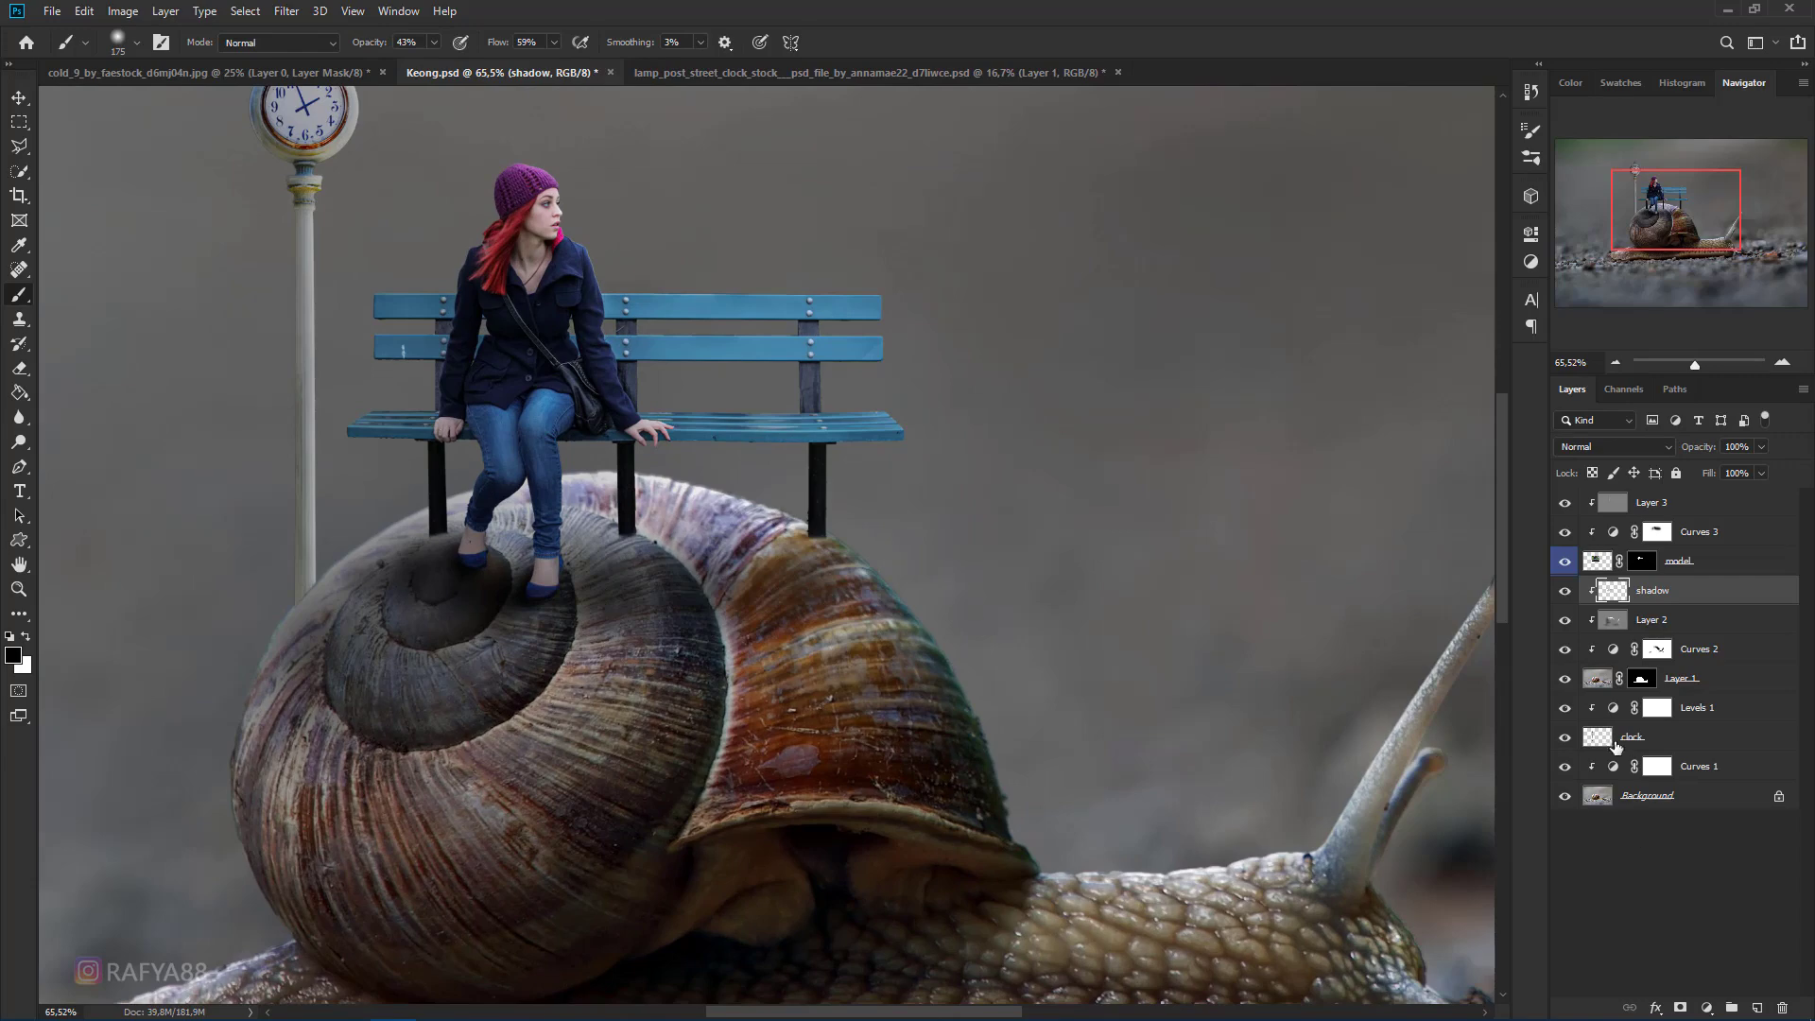
click(1560, 595)
click(1566, 600)
- Add another layer above the shadow layer, clip it to the snail layer, and choose the Brush tool
click(1759, 1008)
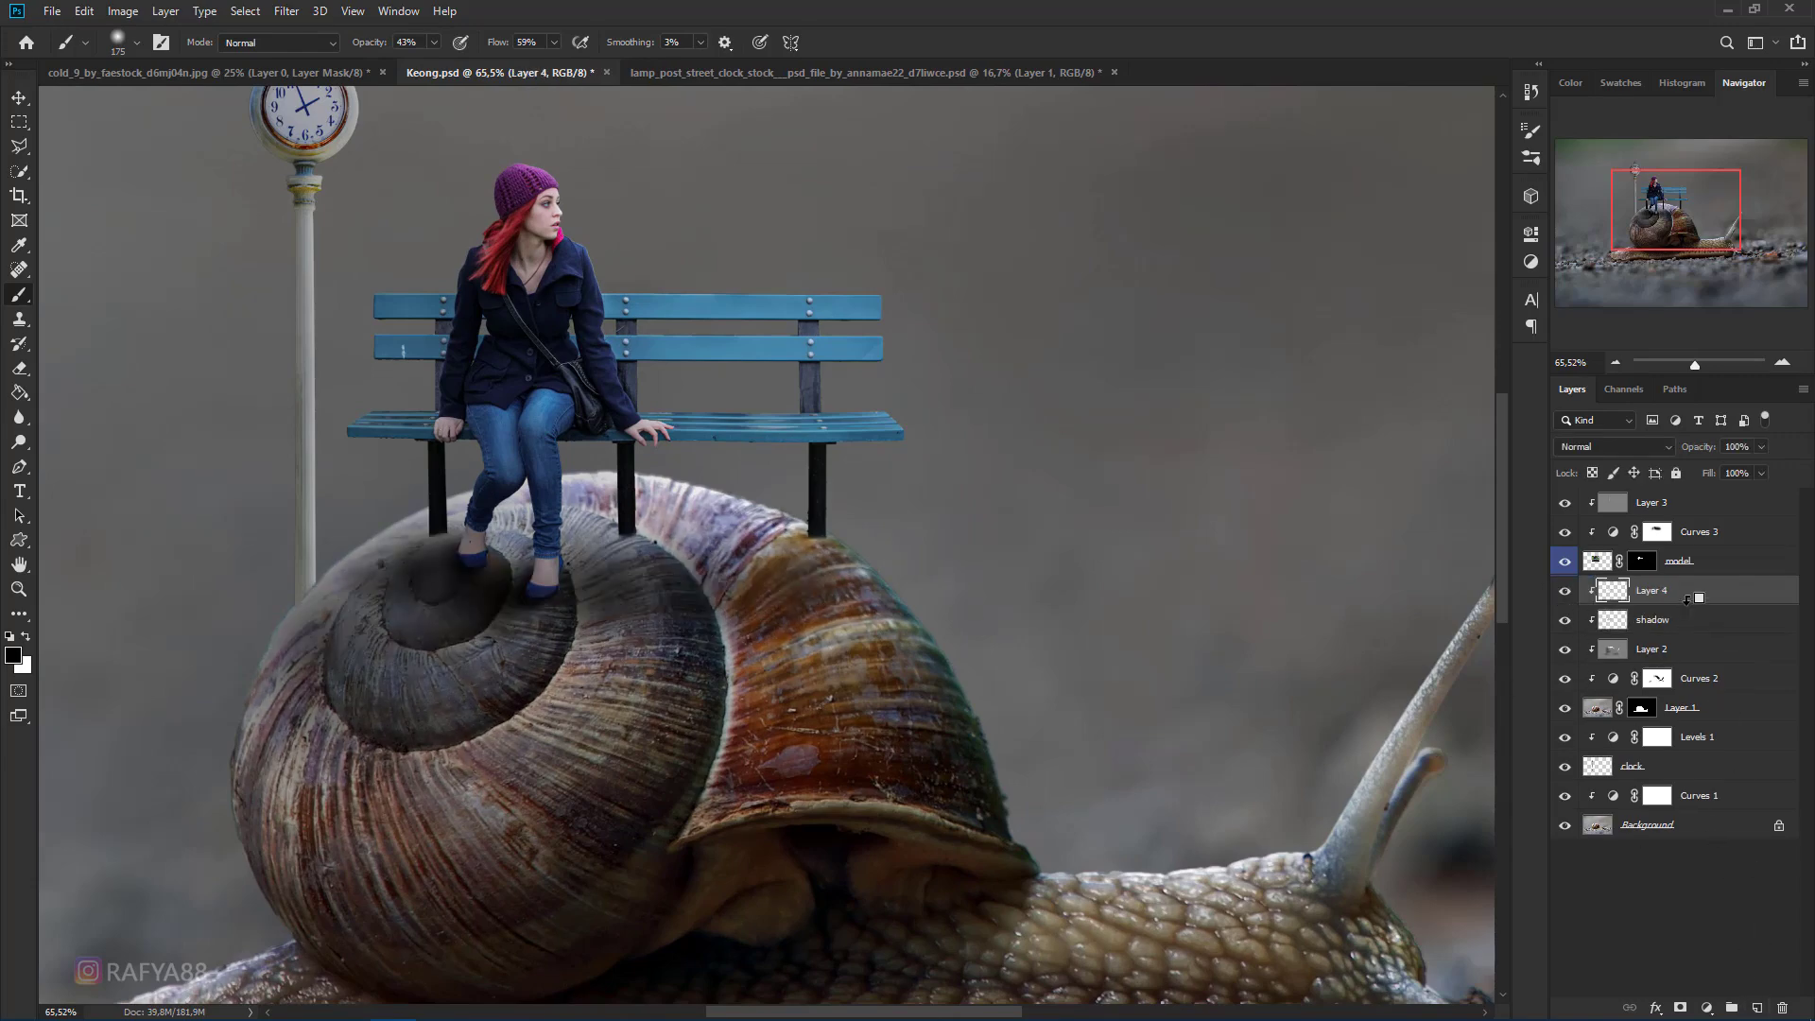
scroll(740, 460, up, 2)
right_click(12, 296)
click(59, 293)
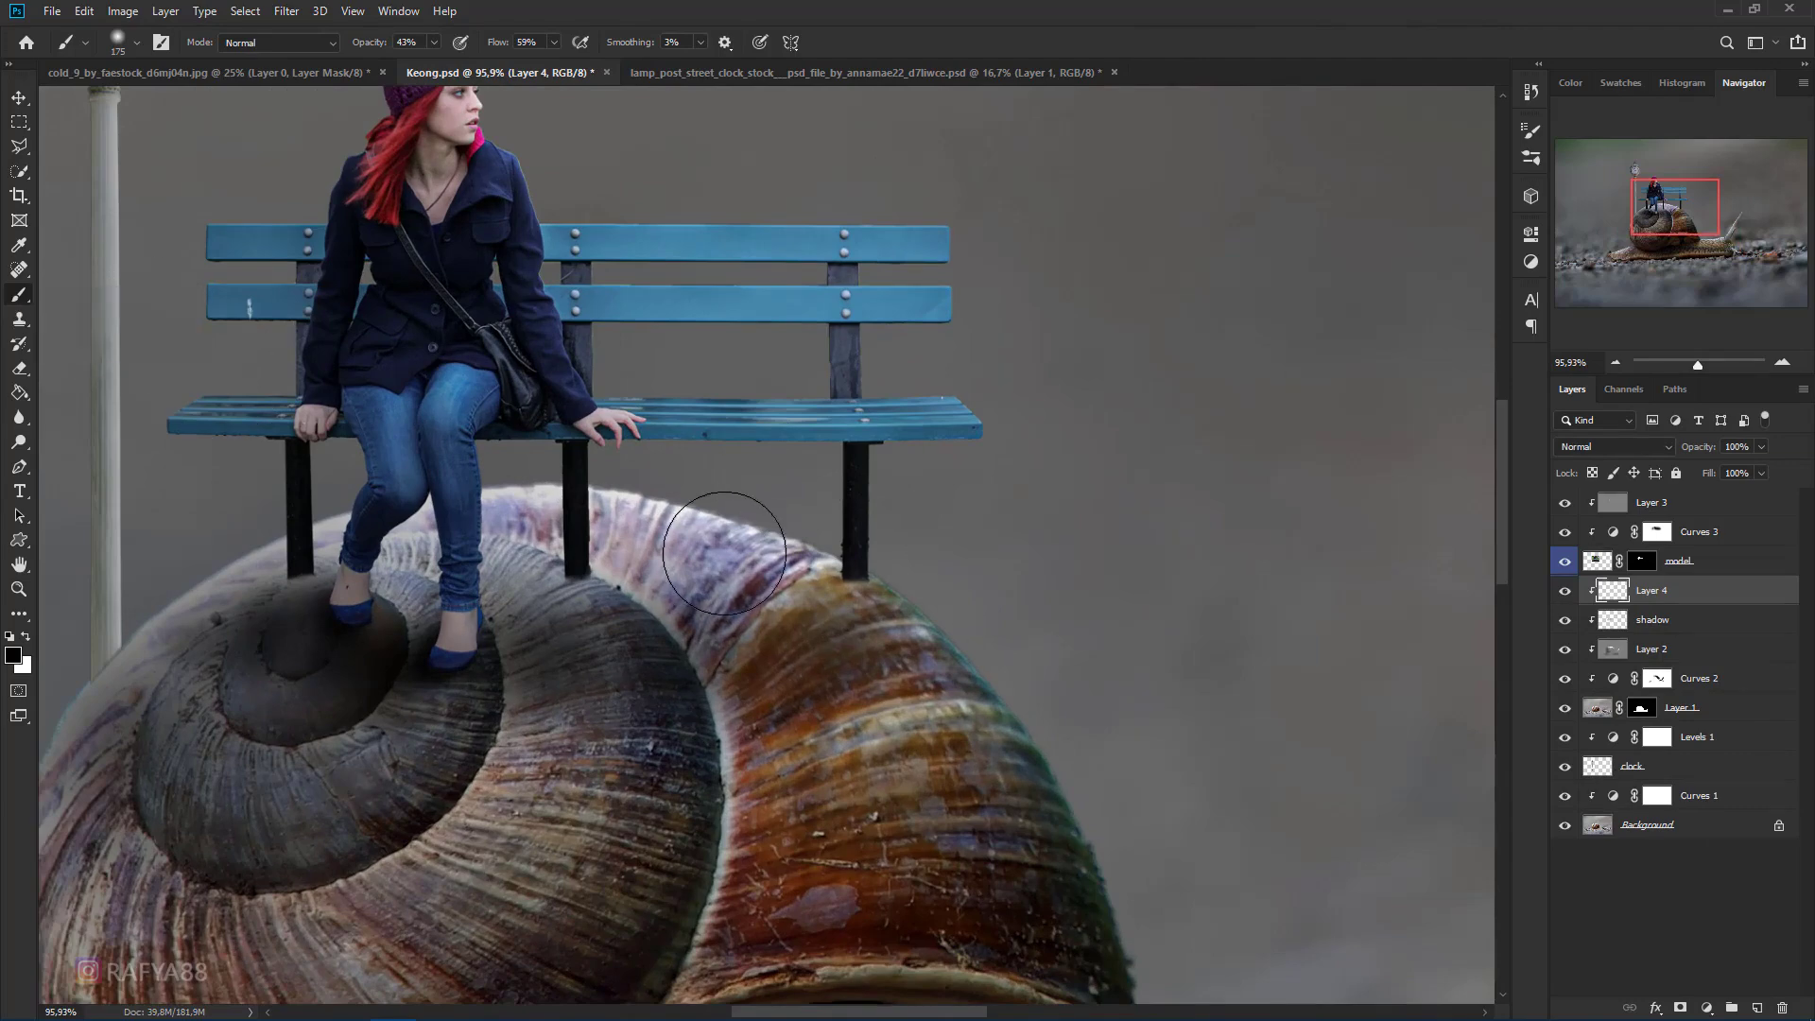
- Paint black contact shadows on the shell at the base of the three bench legs with a 45 px brush at 43% opacity
scroll(734, 551, up, 2)
key(bracketleft)
key(bracketleft)
key(bracketleft)
key(bracketleft)
key(bracketleft)
key(bracketleft)
key(bracketleft)
key(bracketleft)
key(bracketleft)
key(bracketleft)
key(bracketleft)
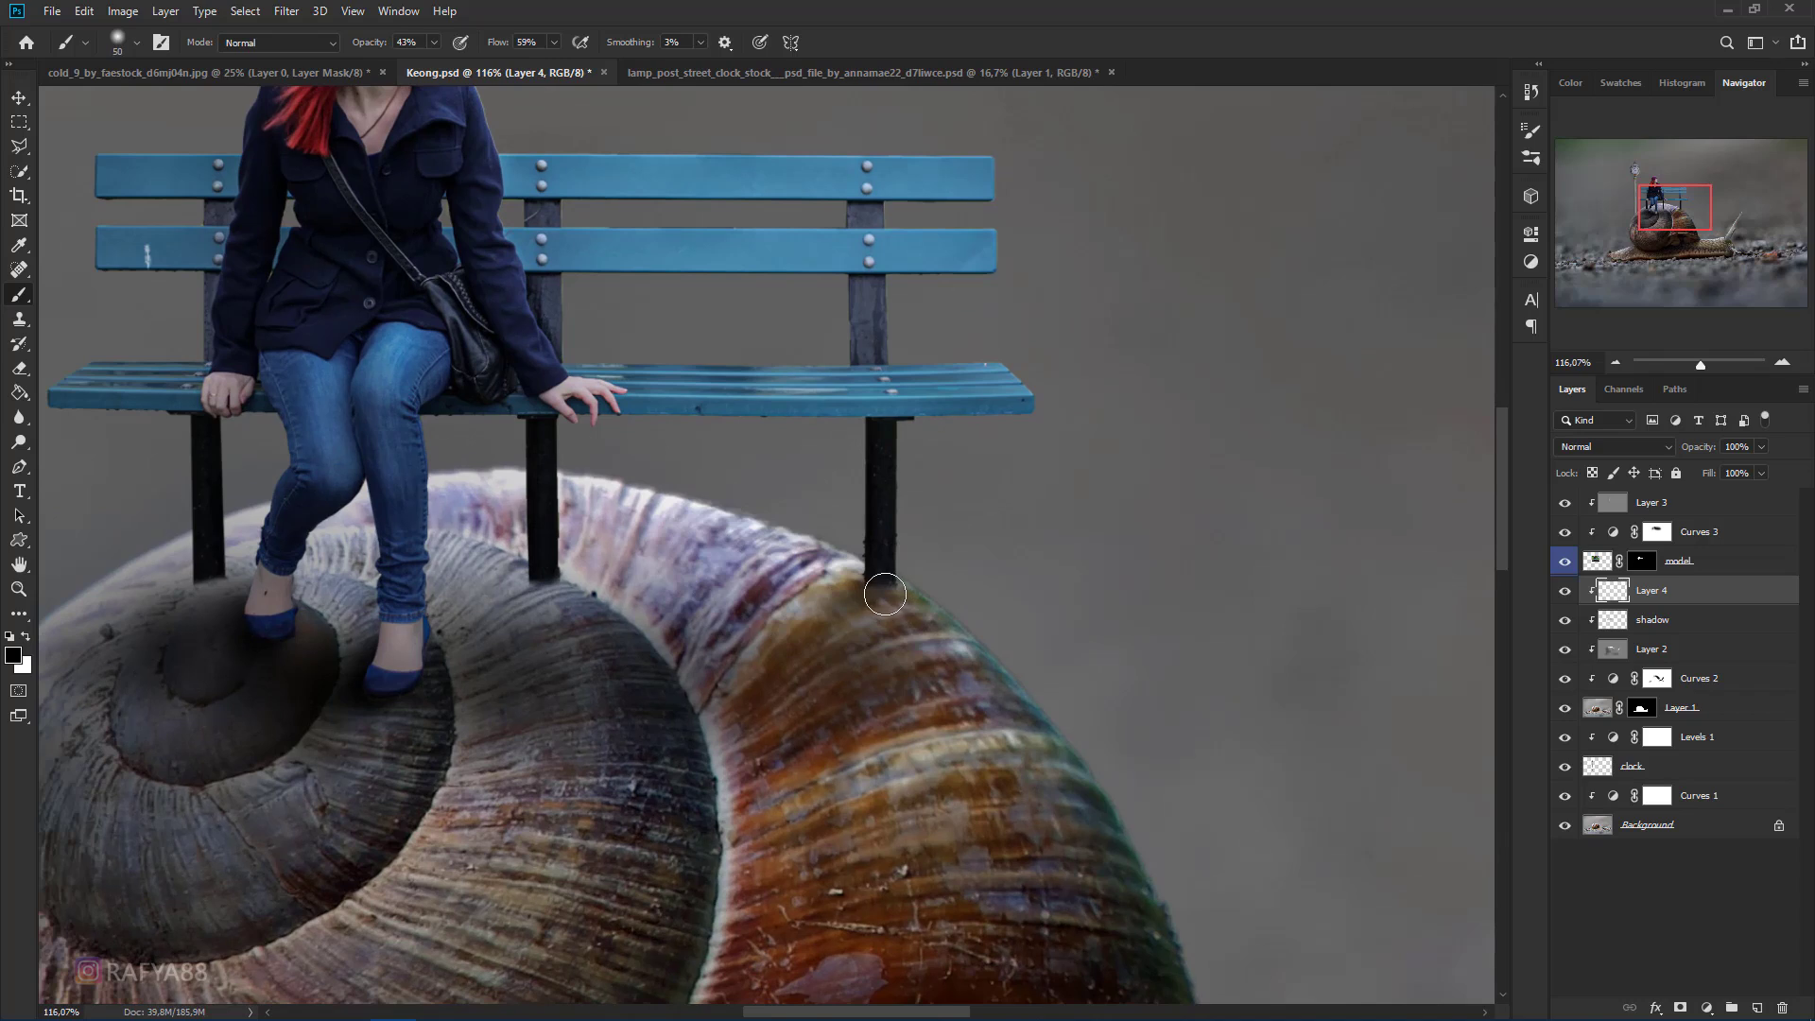
key(bracketleft)
mouse_move(888, 595)
mouse_down()
mouse_move(801, 624)
mouse_move(875, 597)
mouse_move(910, 610)
mouse_move(865, 588)
mouse_move(721, 639)
mouse_move(528, 584)
mouse_move(545, 594)
mouse_move(447, 624)
mouse_up()
key(bracketleft)
mouse_move(547, 587)
mouse_down()
mouse_move(520, 573)
mouse_move(602, 586)
mouse_up()
drag(878, 579, 912, 598)
drag(246, 589, 149, 624)
scroll(345, 614, down, 3)
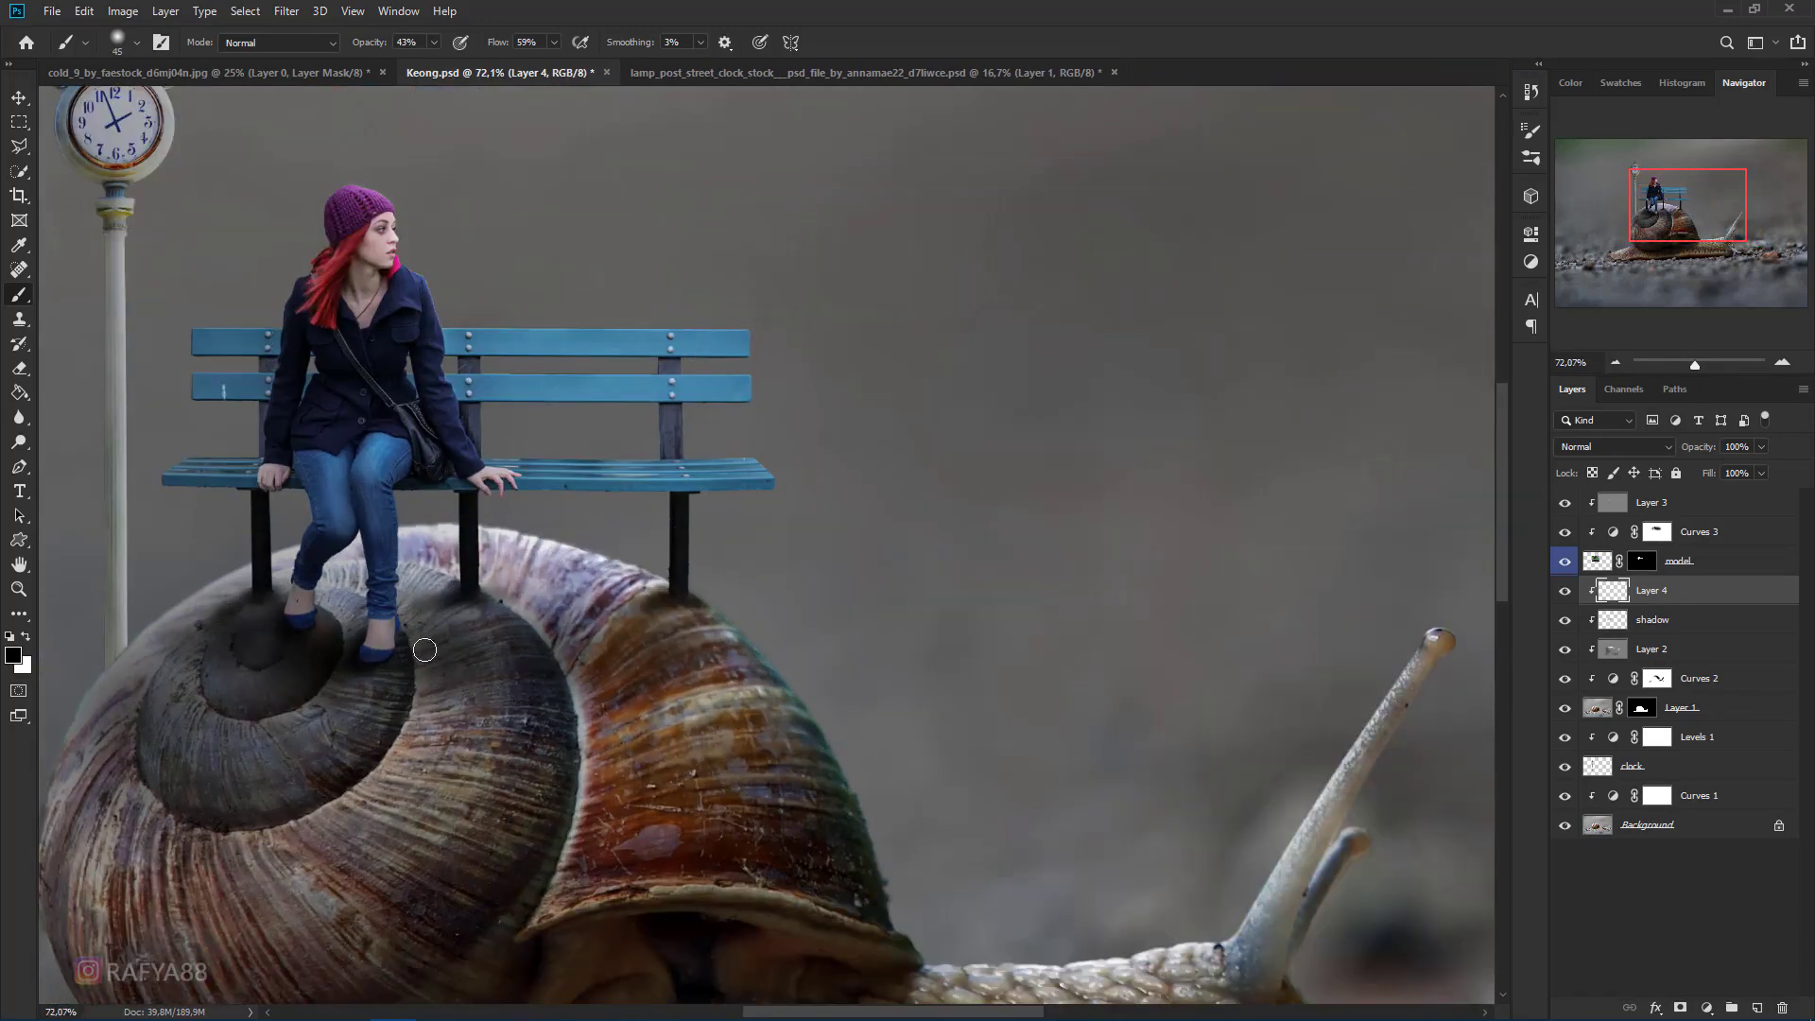
- Undo the last stroke and paint faint black shading on the shell's left side with a larger brush at 13% opacity
key(ctrl+z)
drag(359, 42, 356, 58)
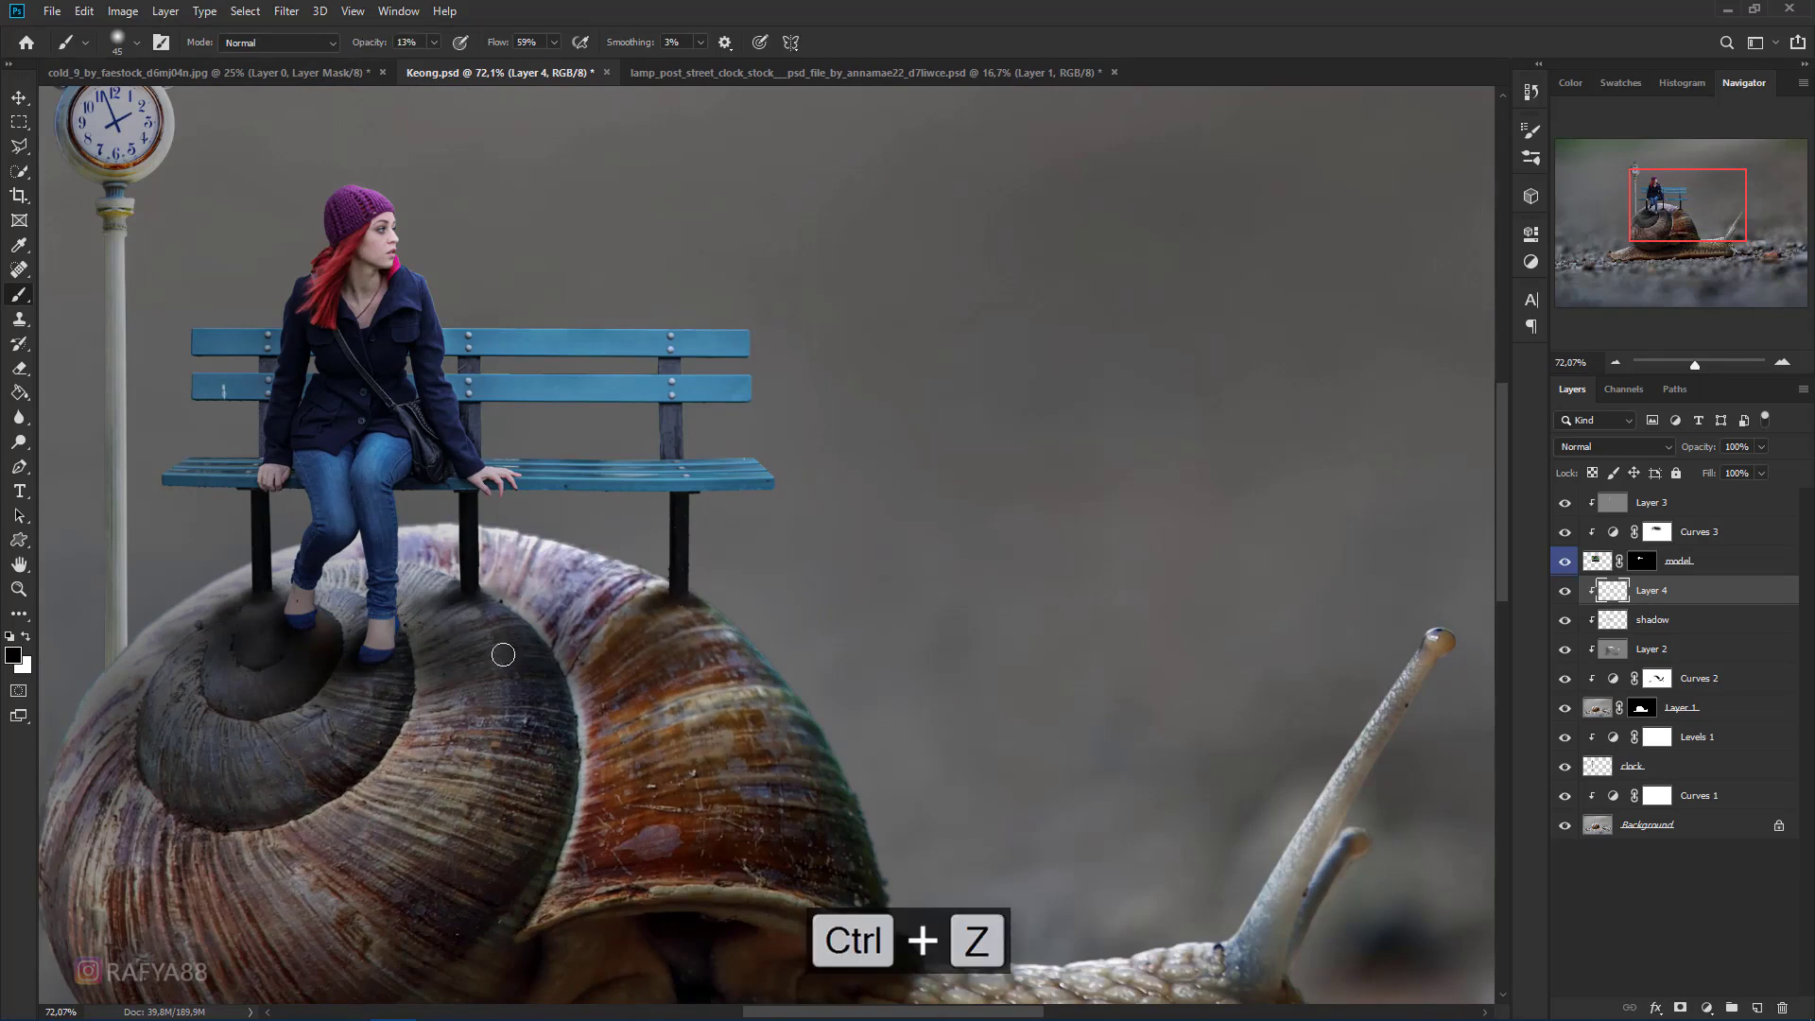
key(bracketright)
key(bracketright)
key(bracketright)
key(bracketright)
key(bracketright)
key(bracketright)
key(bracketright)
drag(204, 633, 147, 721)
- Extend the faint shading across the shell's spiral with a 200 px brush at 13% opacity, and enlarge the brush to 300 px
scroll(263, 646, down, 6)
key(bracketright)
key(bracketright)
key(bracketright)
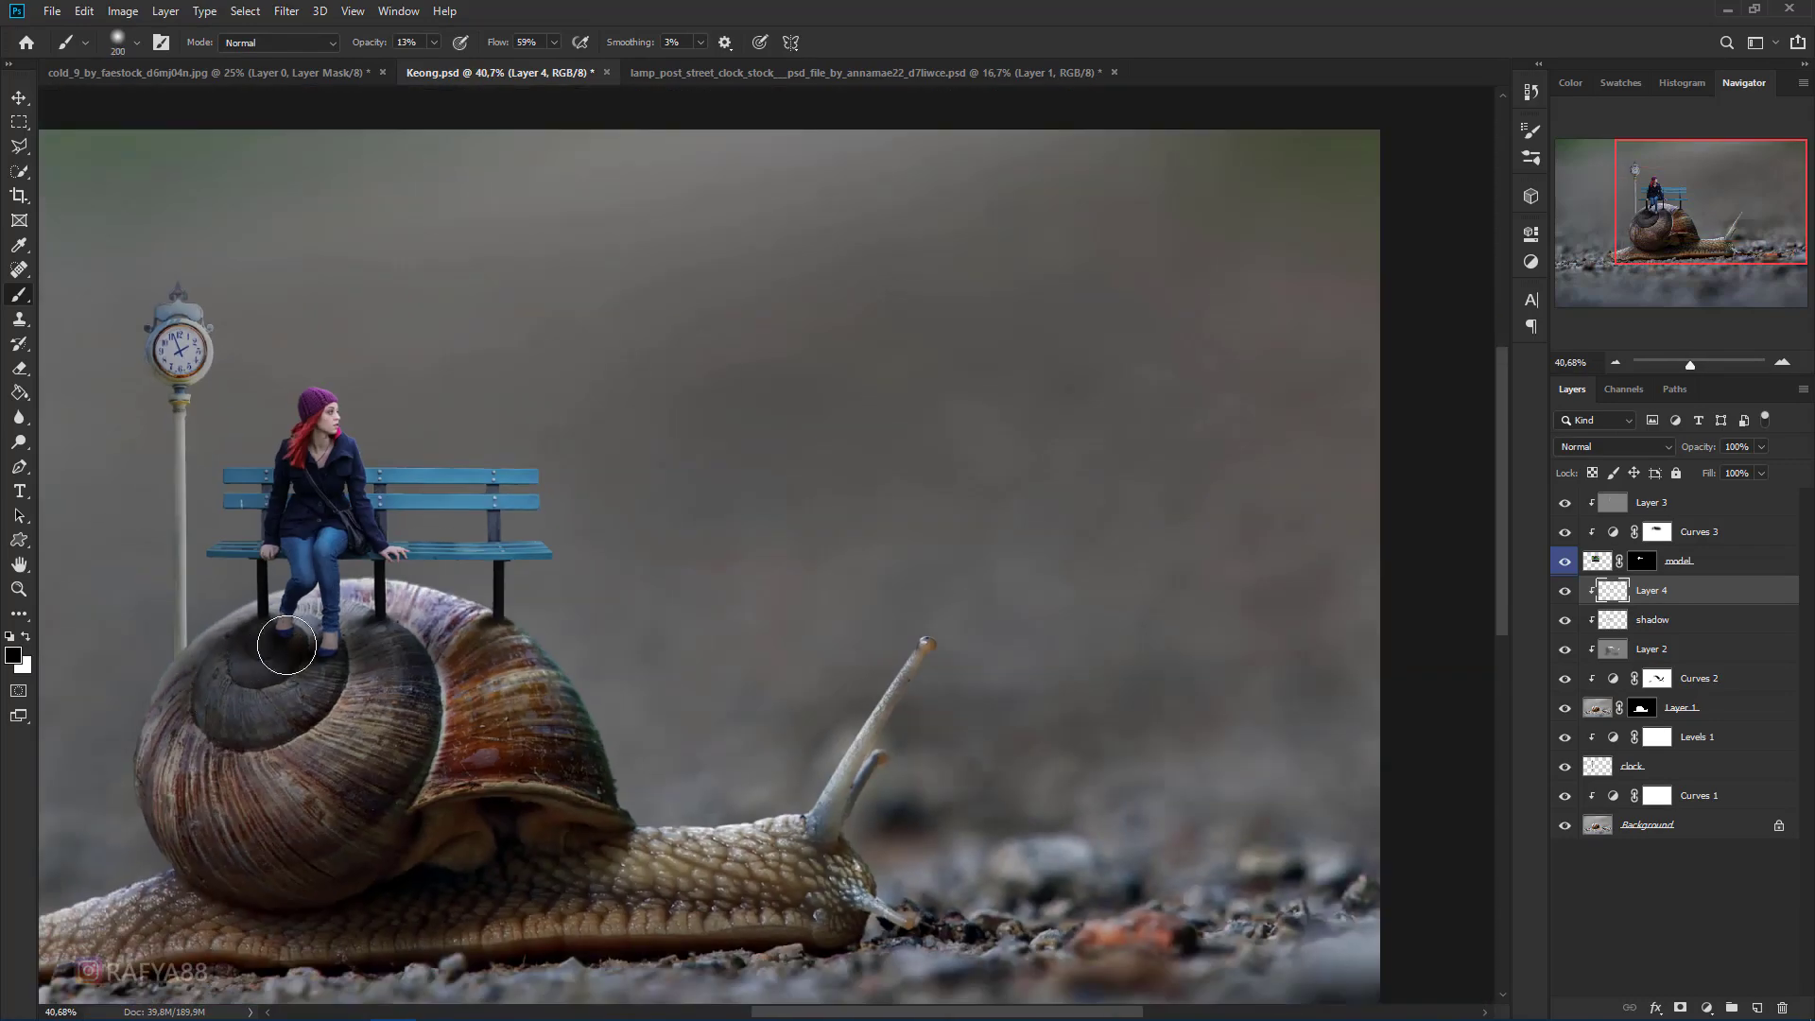
drag(412, 688, 312, 736)
key(bracketright)
key(bracketright)
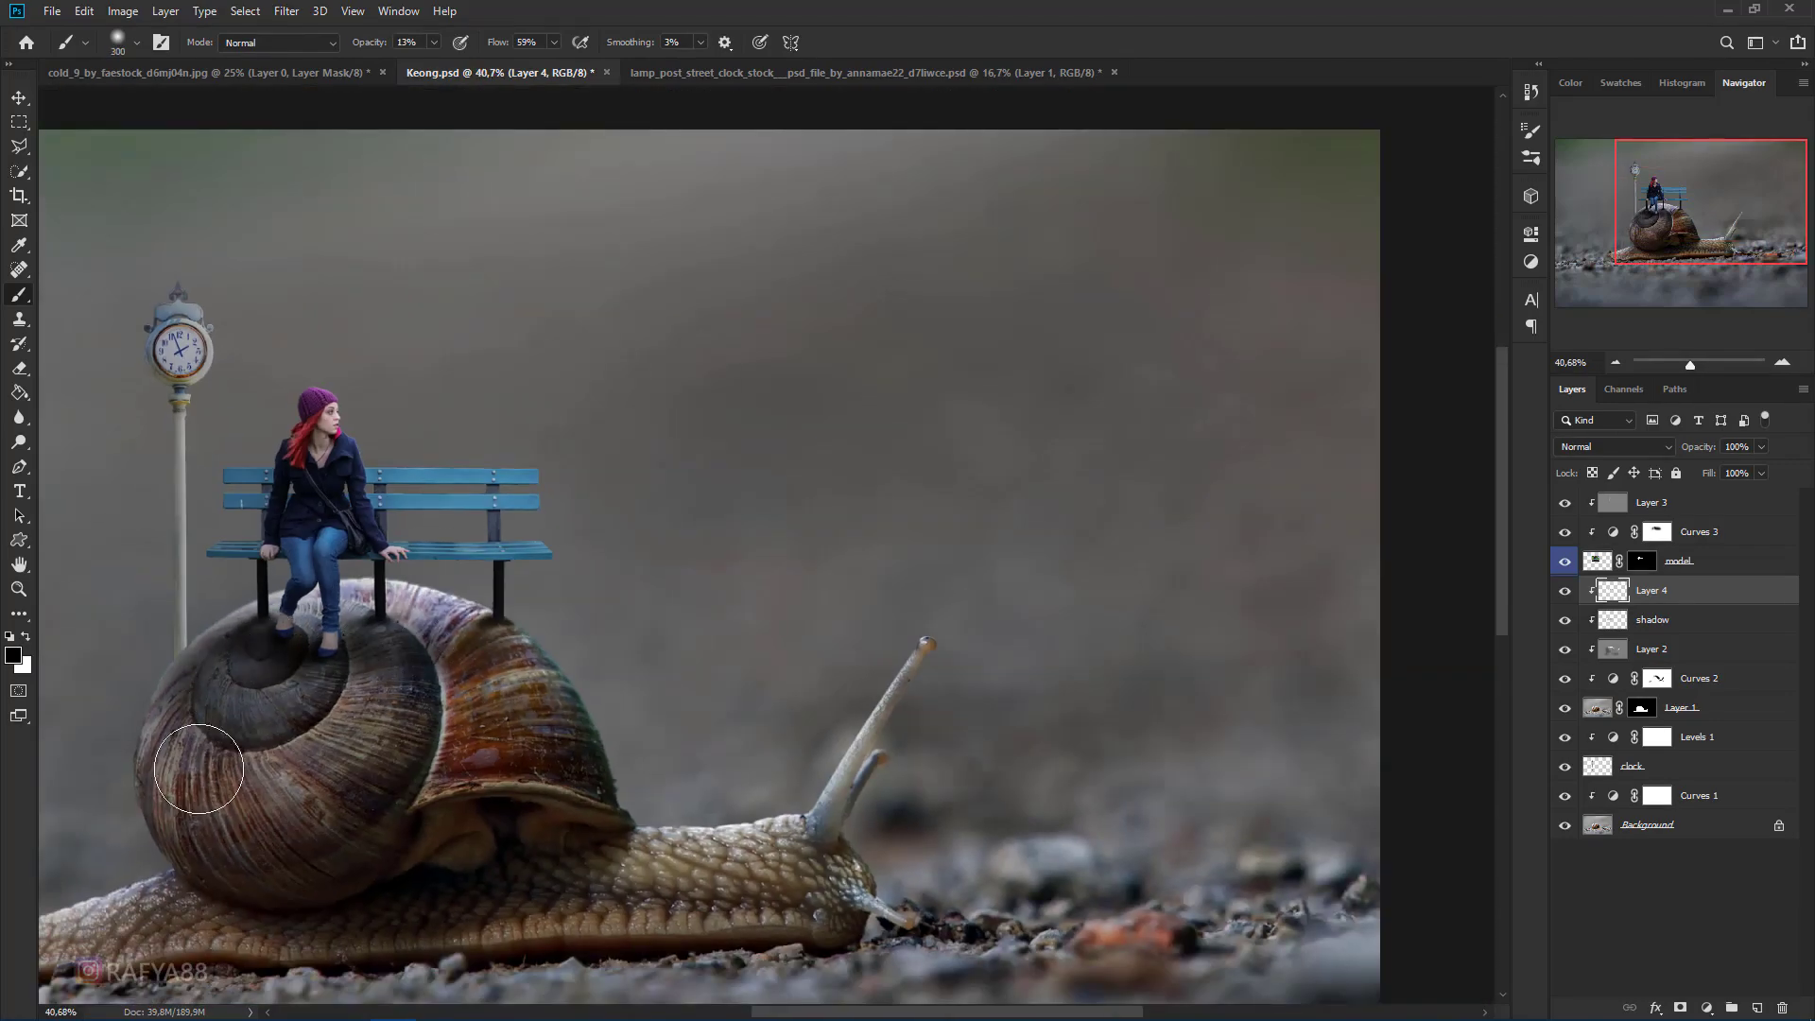
- Compare the composite with and without Layer 4 and lower that layer's opacity to 86%
scroll(351, 673, down, 6)
scroll(850, 535, up, 3)
click(1566, 592)
click(1565, 592)
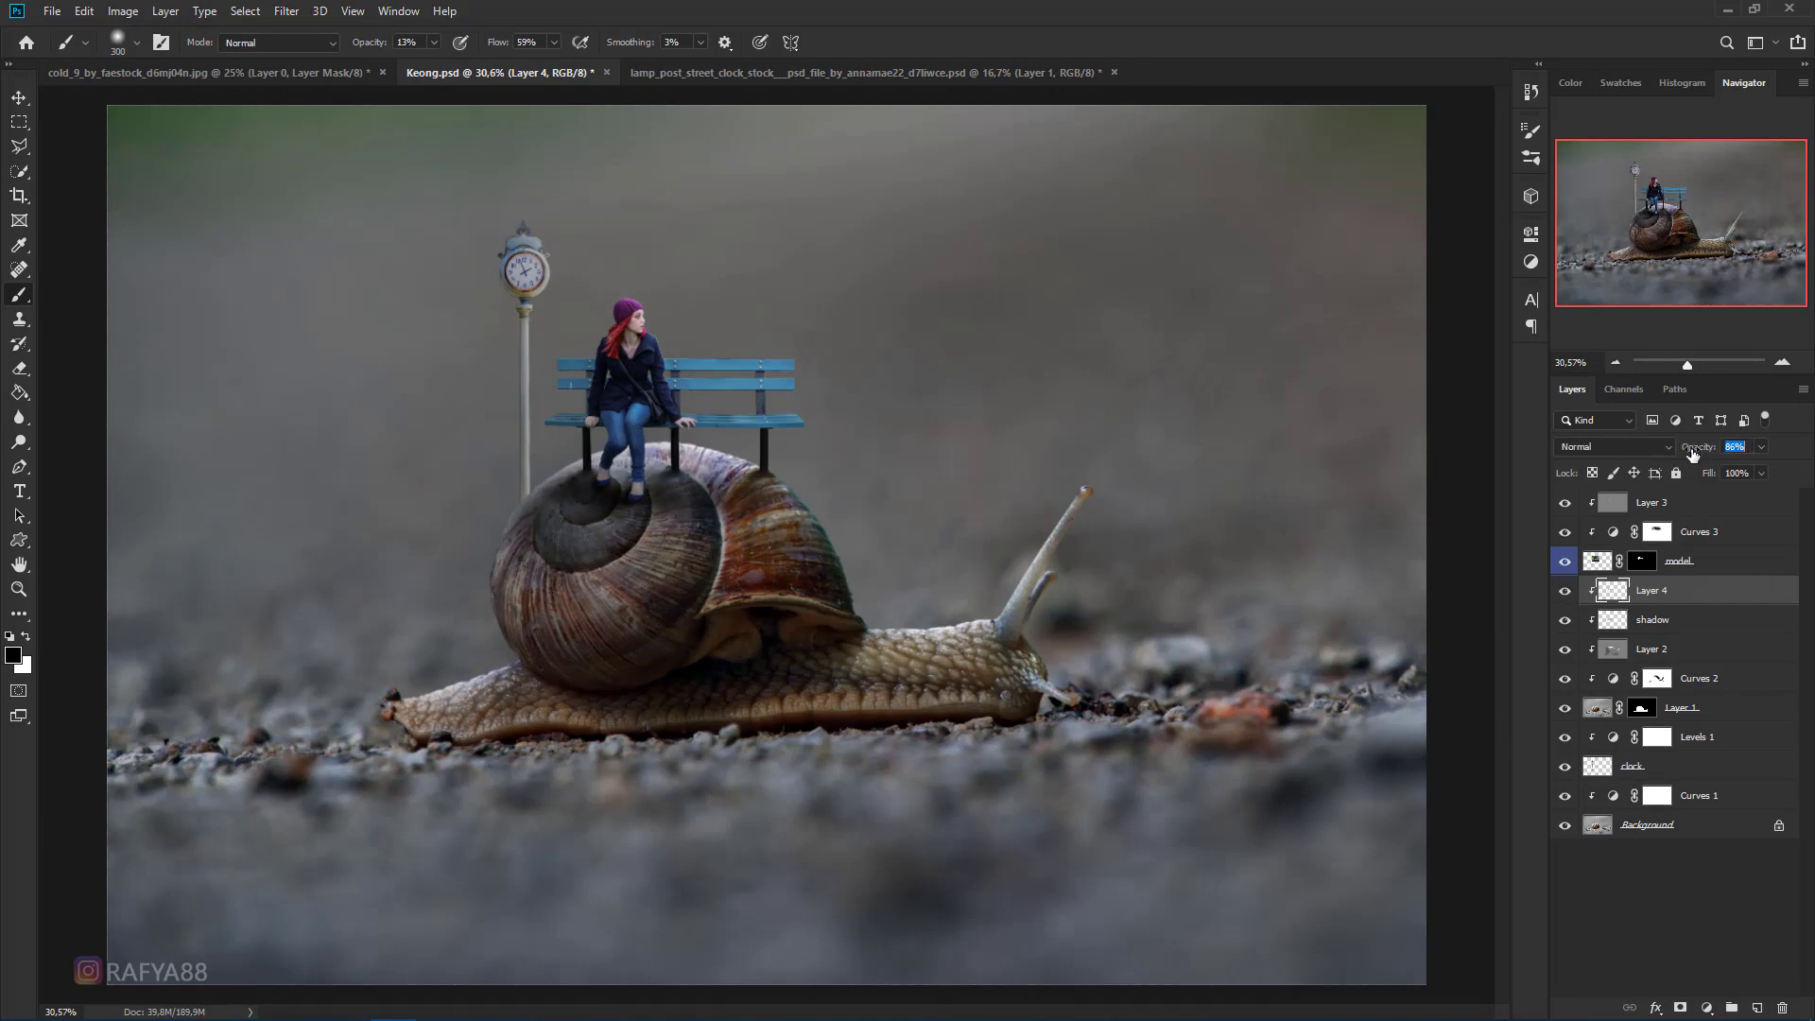
scroll(863, 483, down, 5)
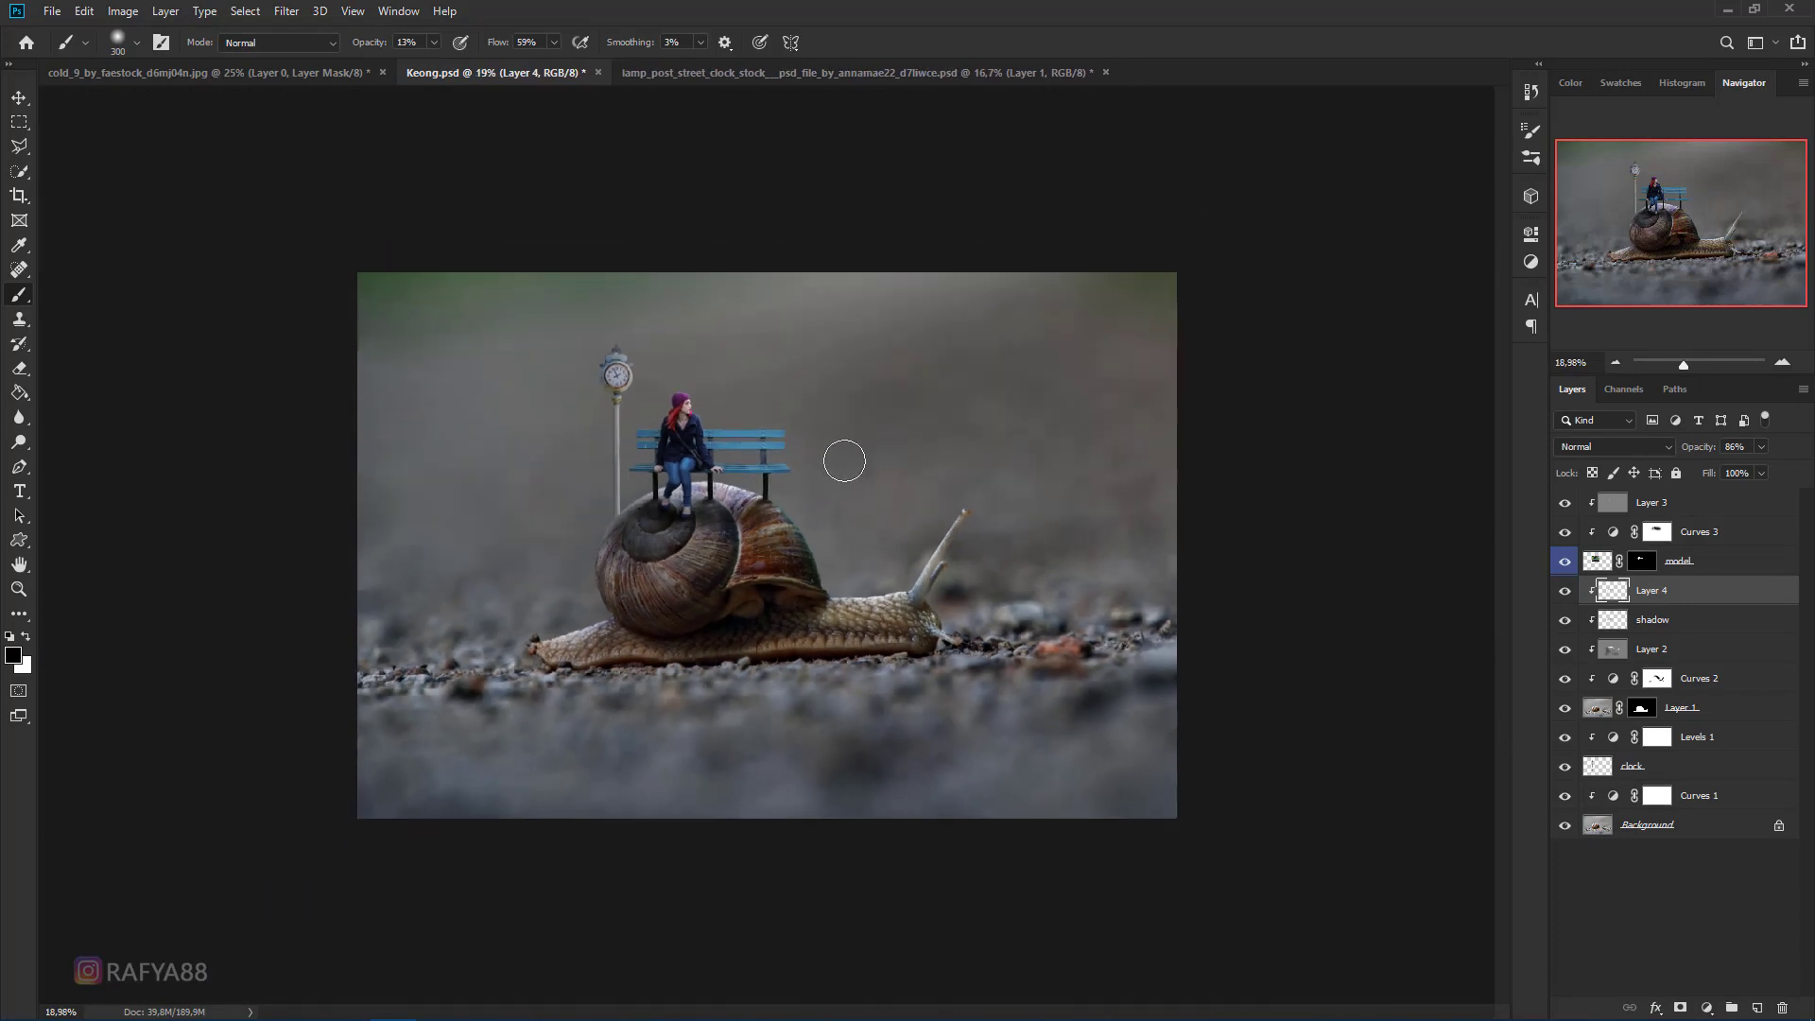
- Reduce the brush to 80 px and check the shell's contact shadows with Layer 4 hidden and shown
scroll(793, 456, up, 12)
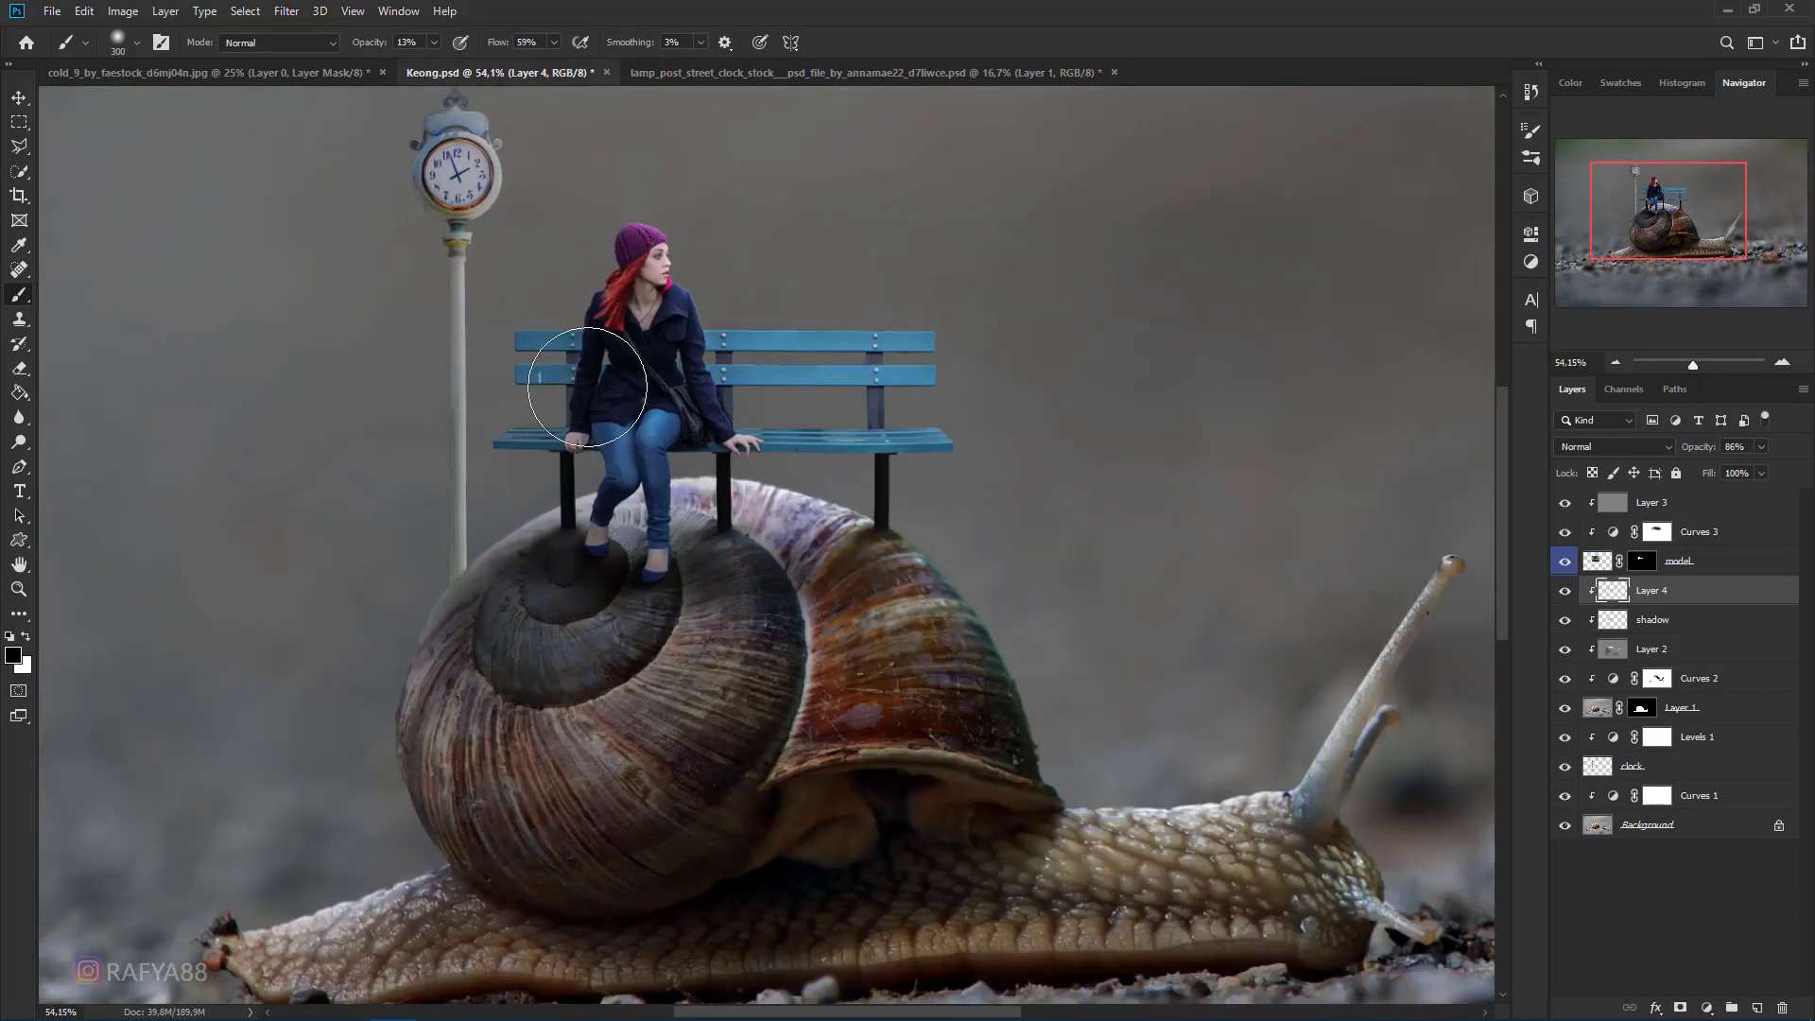
key(bracketleft)
key(bracketleft)
key(bracketleft)
key(bracketleft)
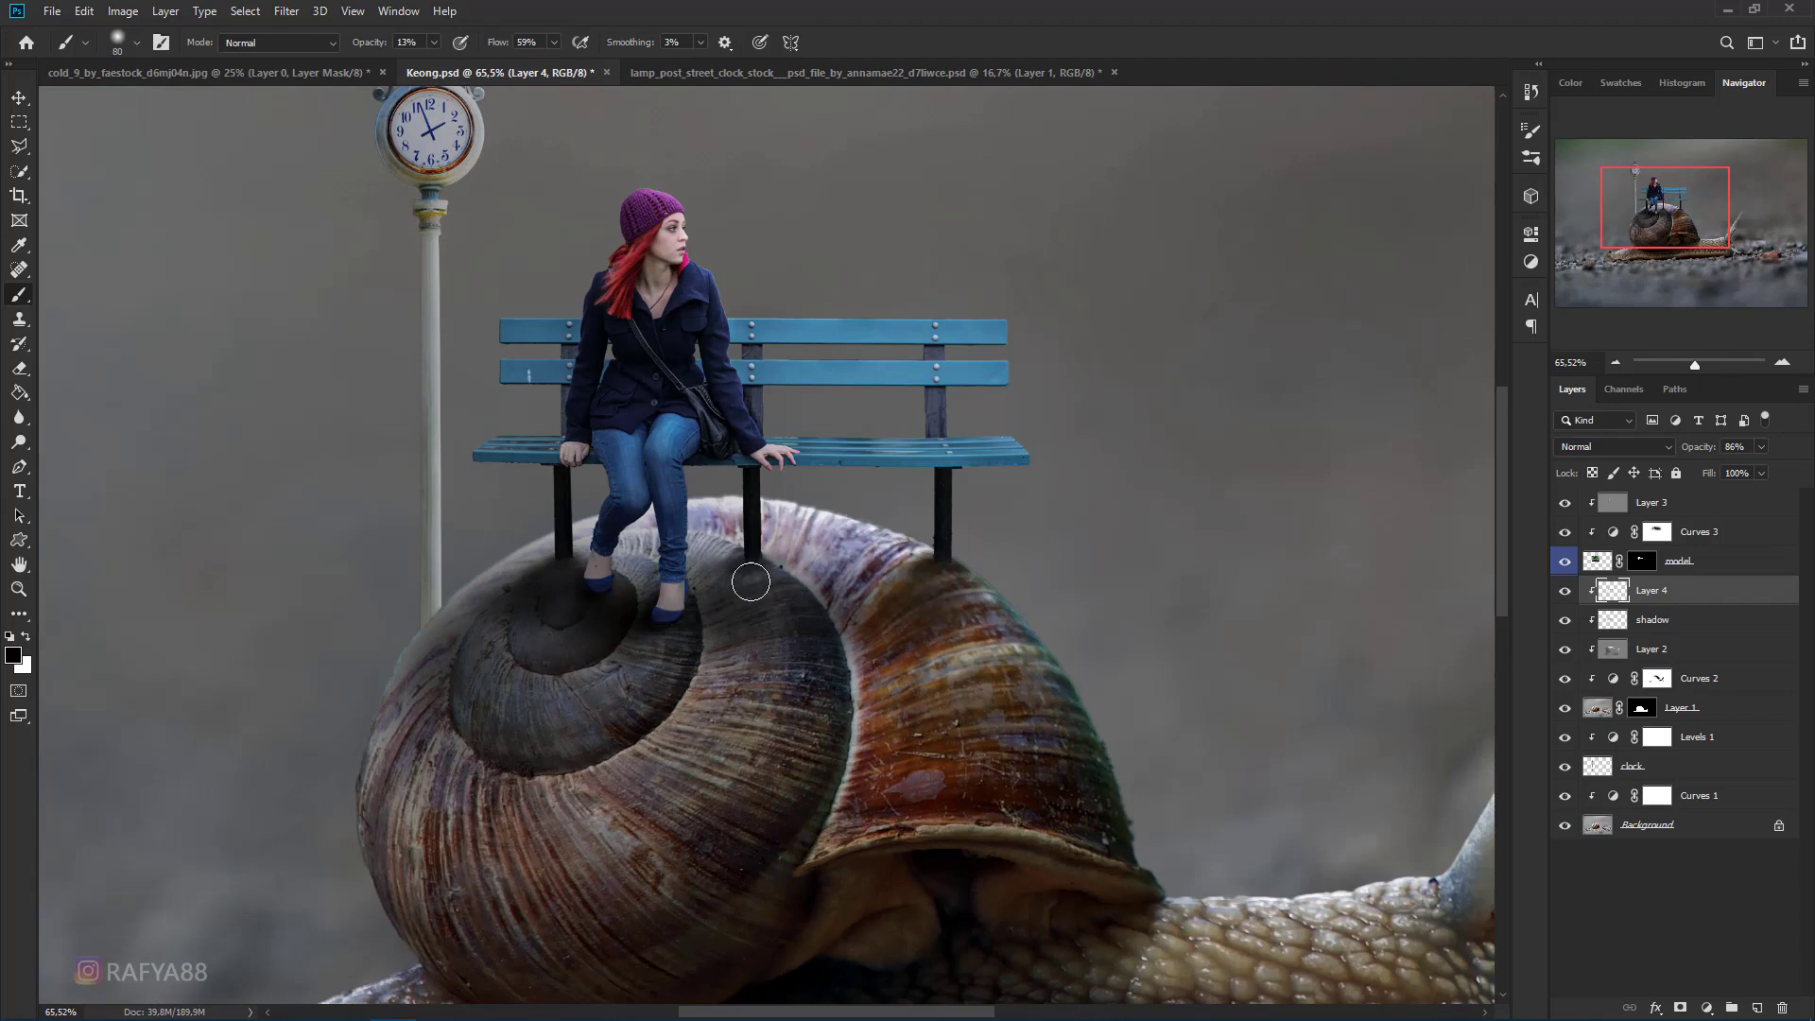
click(1565, 591)
click(1564, 591)
scroll(795, 522, down, 3)
scroll(796, 522, down, 1)
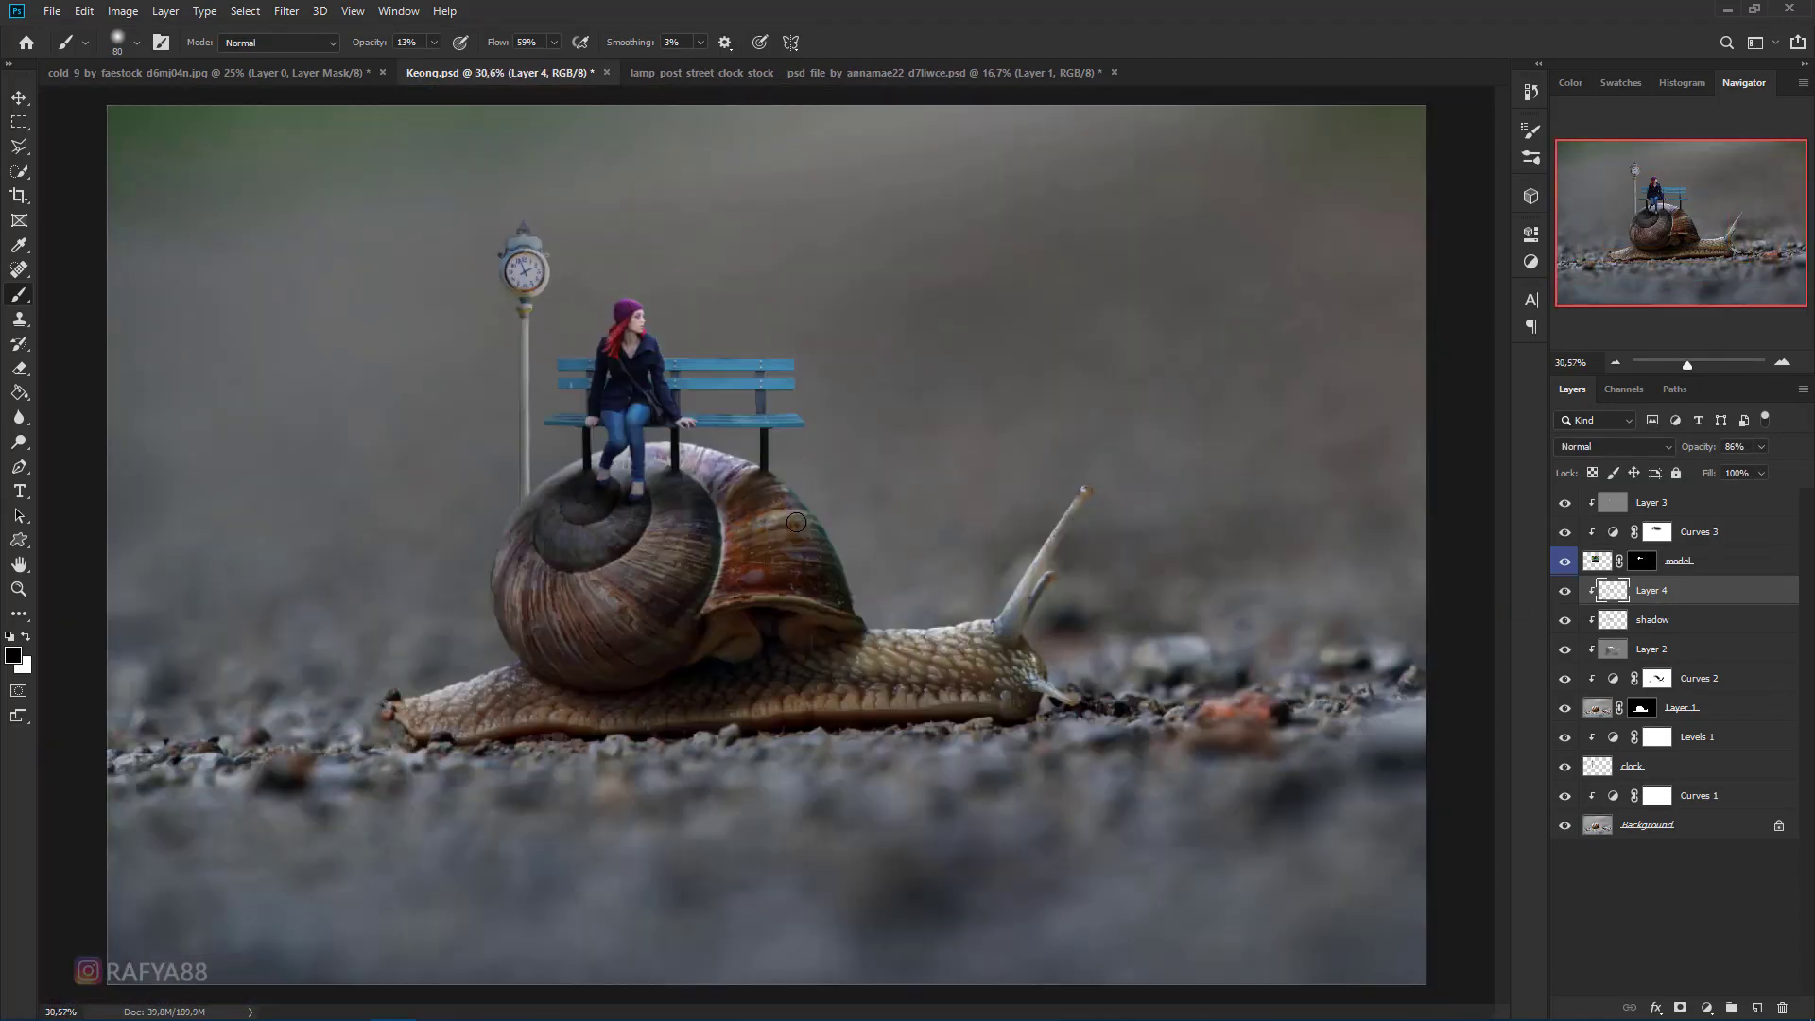
scroll(796, 522, down, 2)
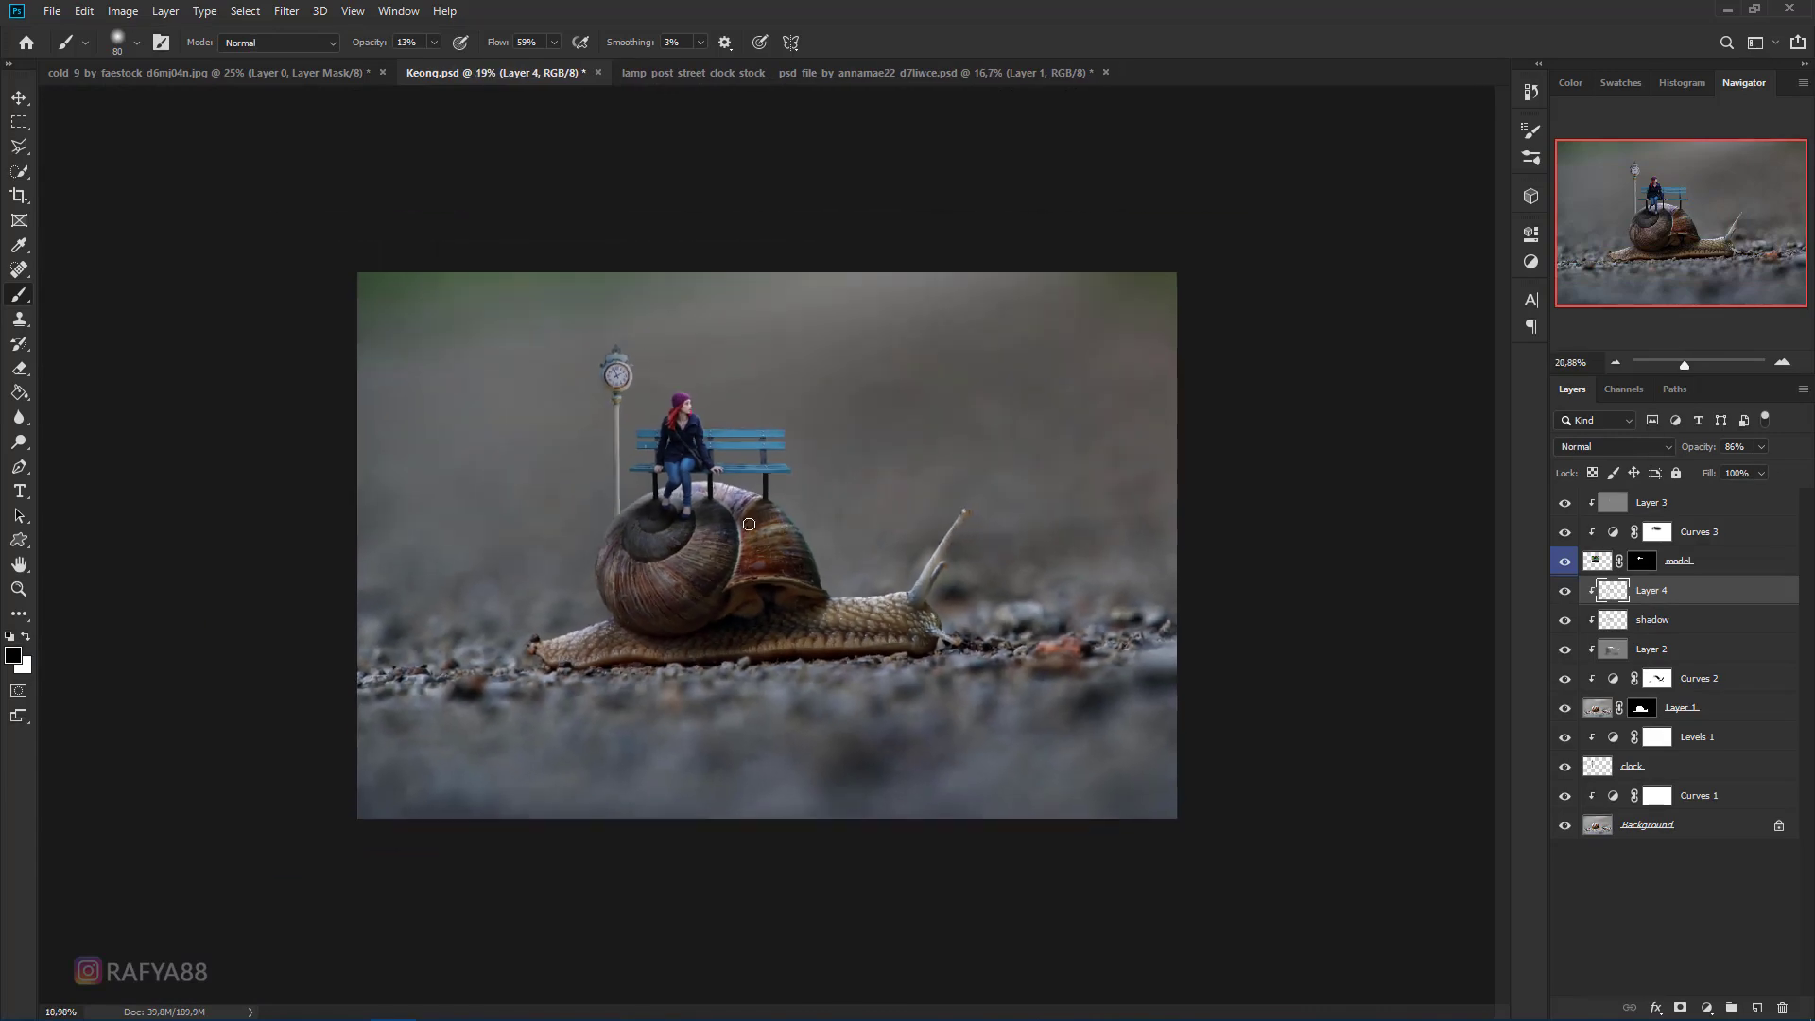
scroll(767, 521, up, 3)
- Try to erase the shadow layer's shading on the shell's left side with a 300 px eraser at 100% and 59% opacity
key(alt+bracketleft)
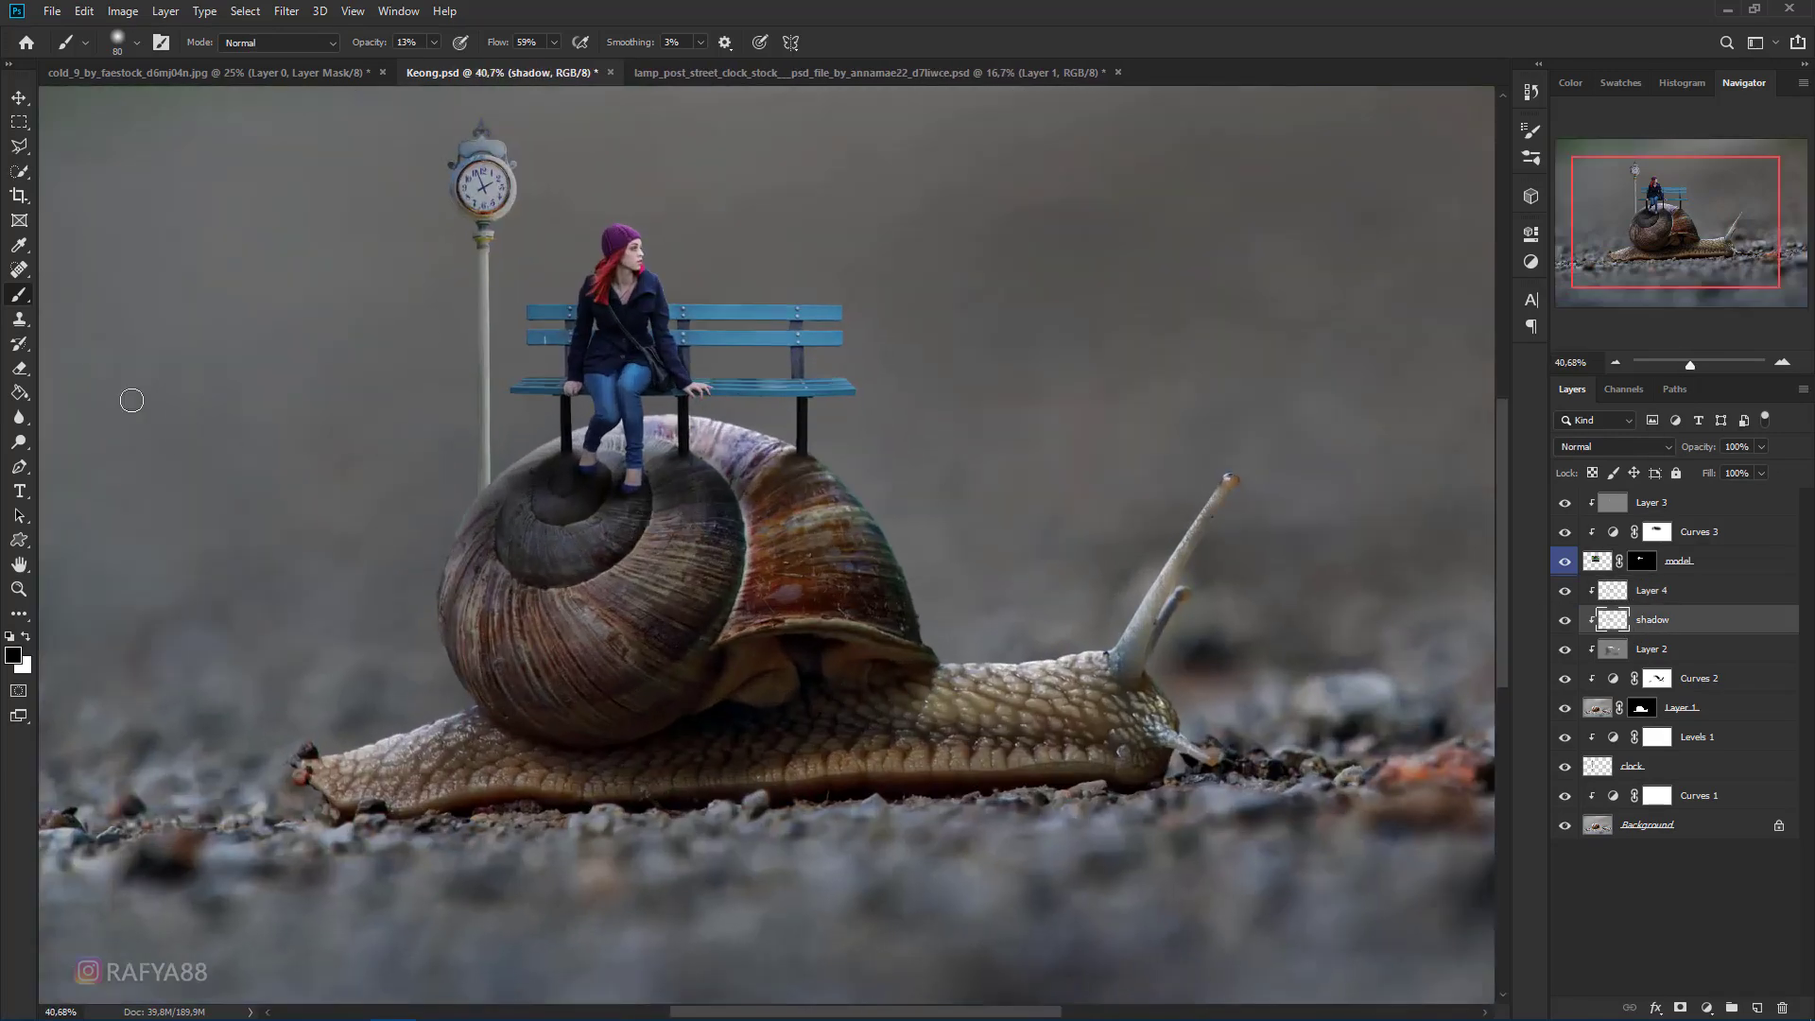
click(19, 369)
click(77, 370)
scroll(478, 518, up, 1)
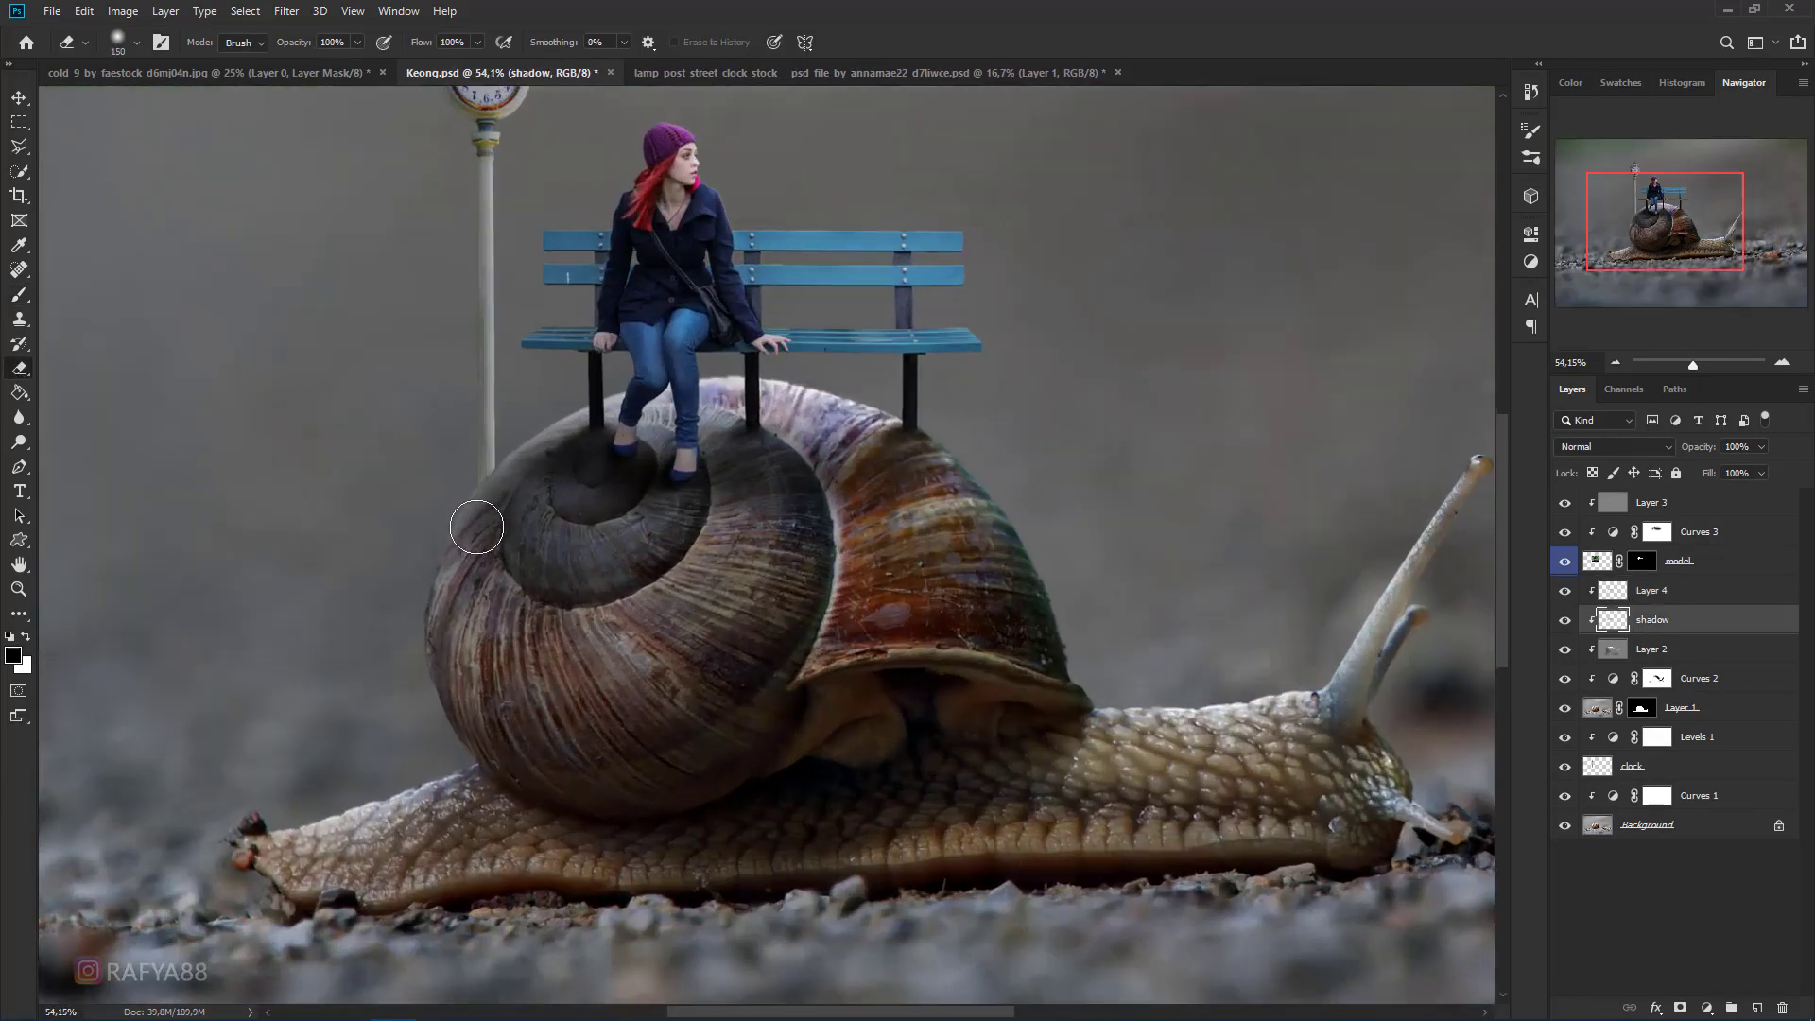
click(539, 536)
key(ctrl+z)
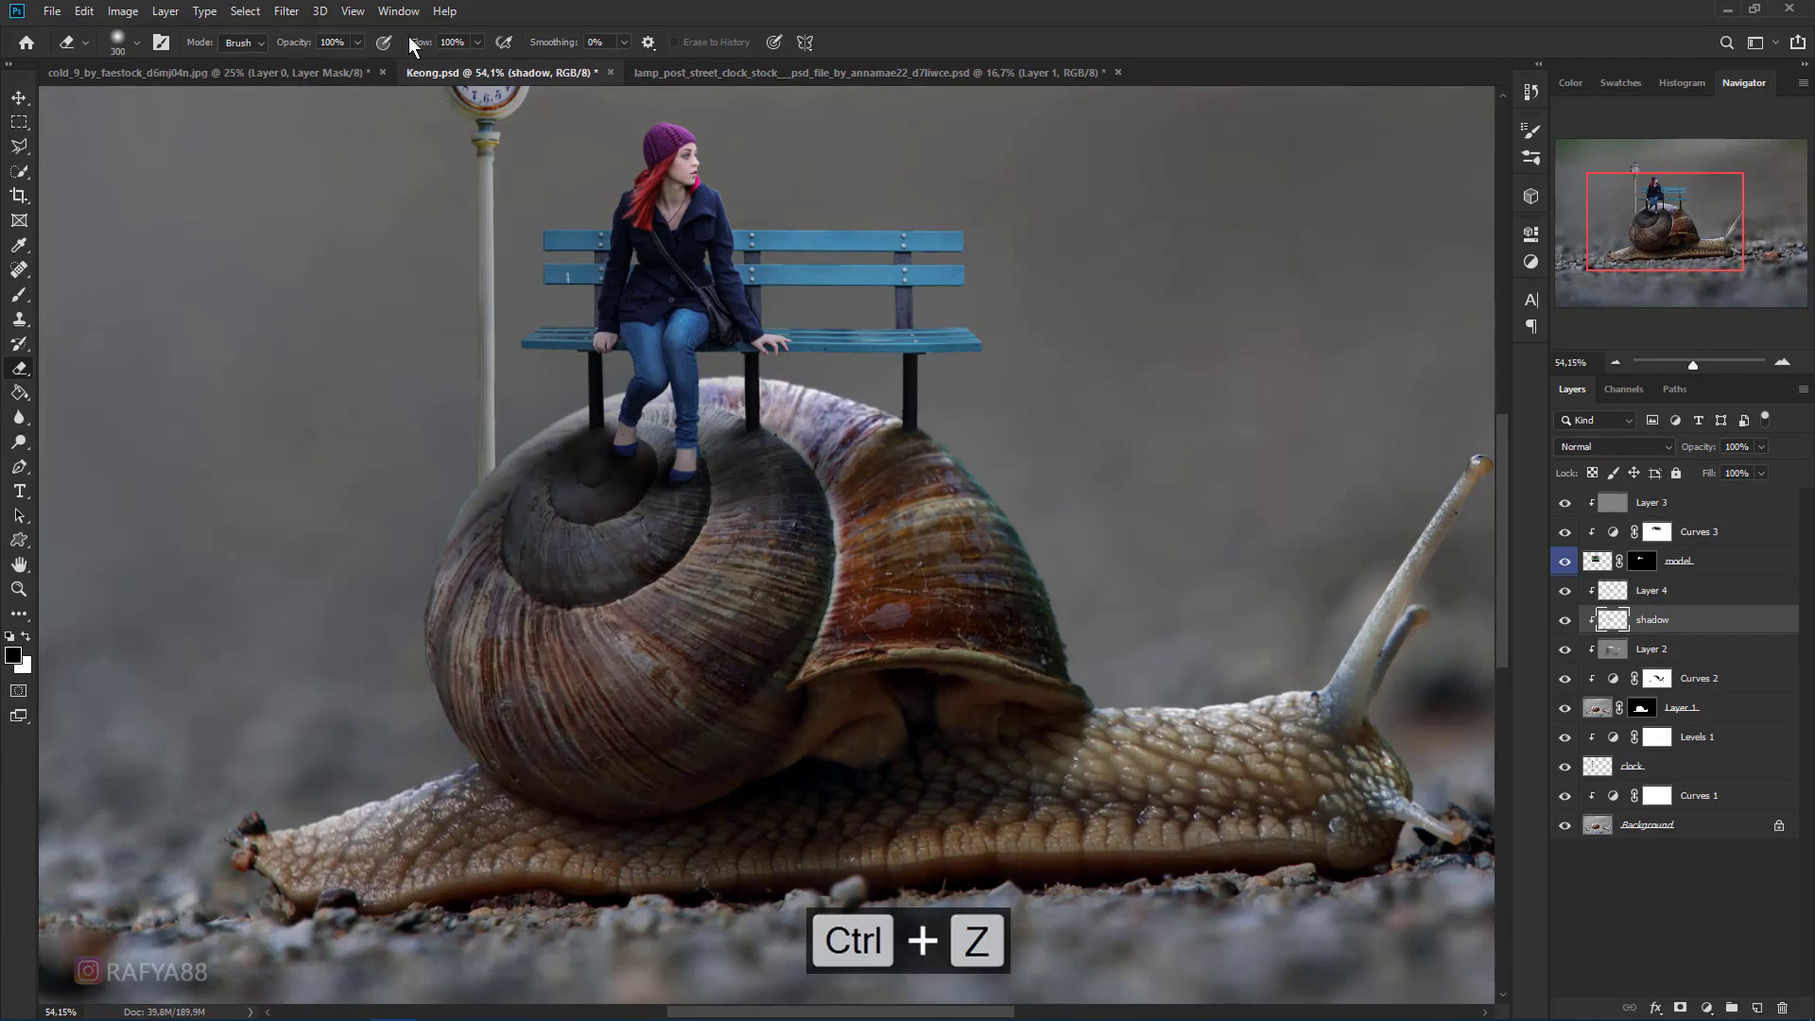
drag(264, 57, 262, 58)
mouse_move(521, 569)
mouse_down()
mouse_move(570, 604)
mouse_move(618, 608)
mouse_move(699, 700)
mouse_up()
key(ctrl+z)
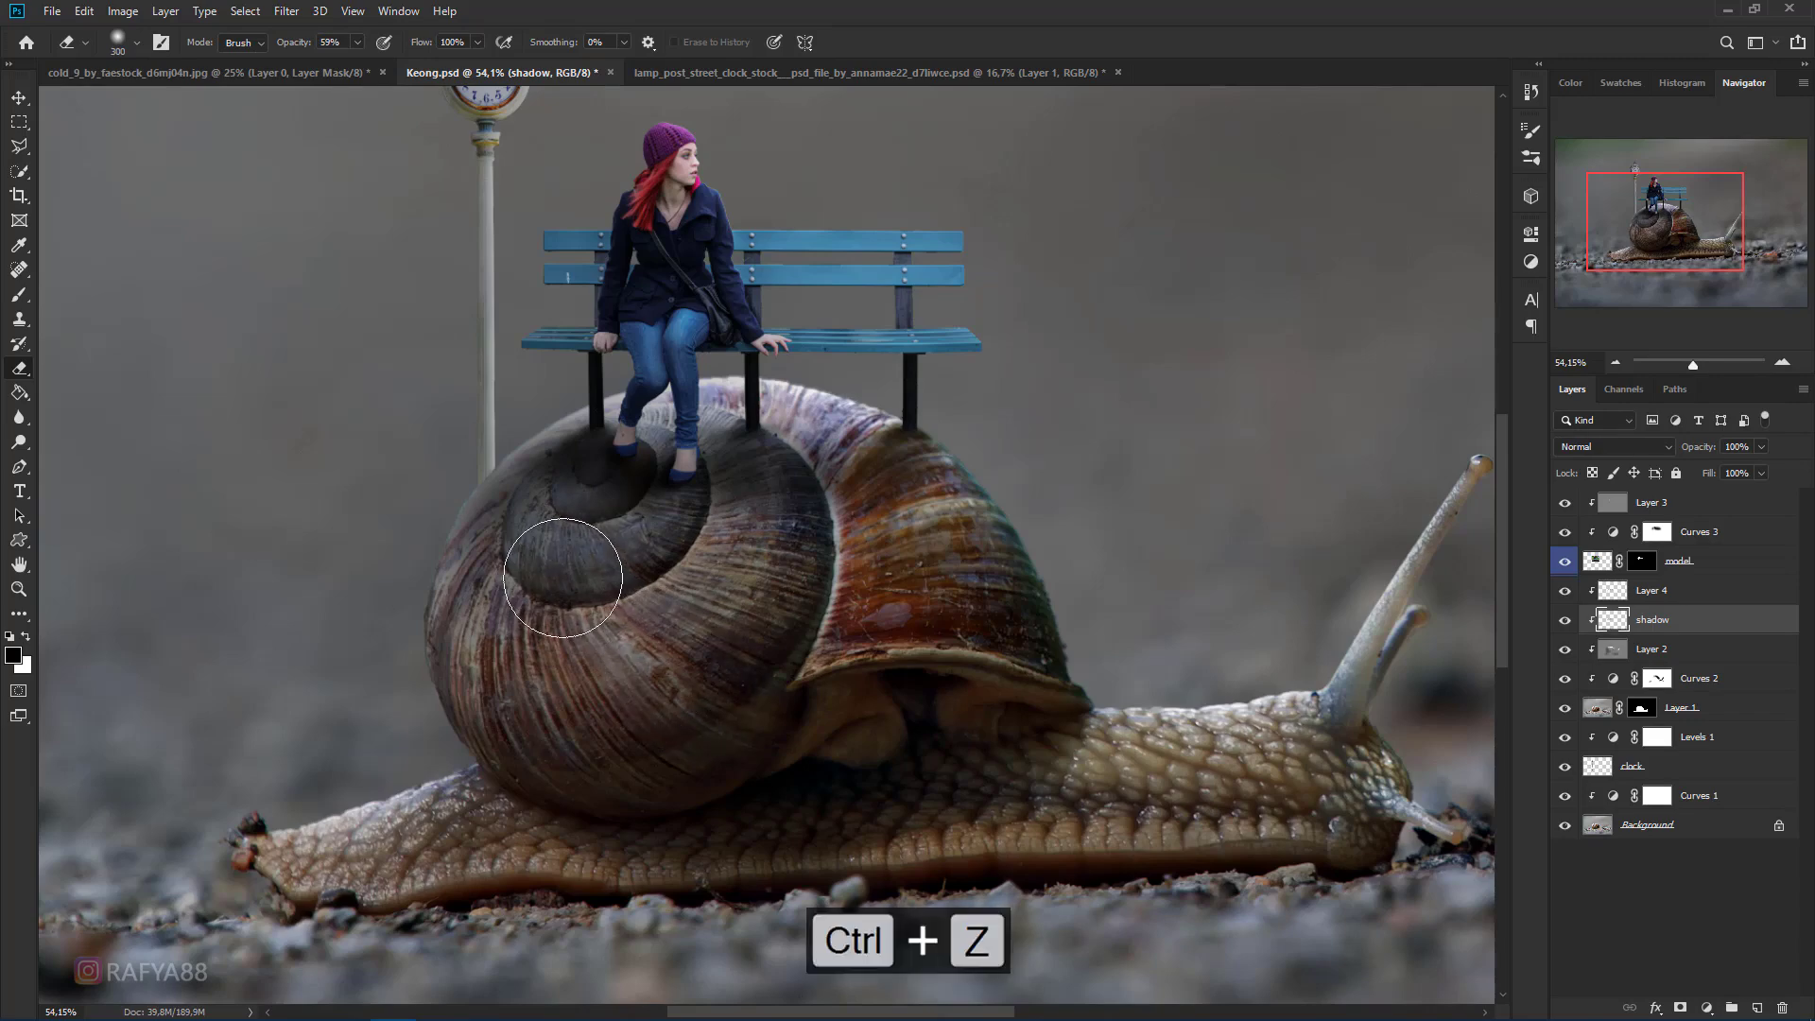
scroll(787, 700, down, 6)
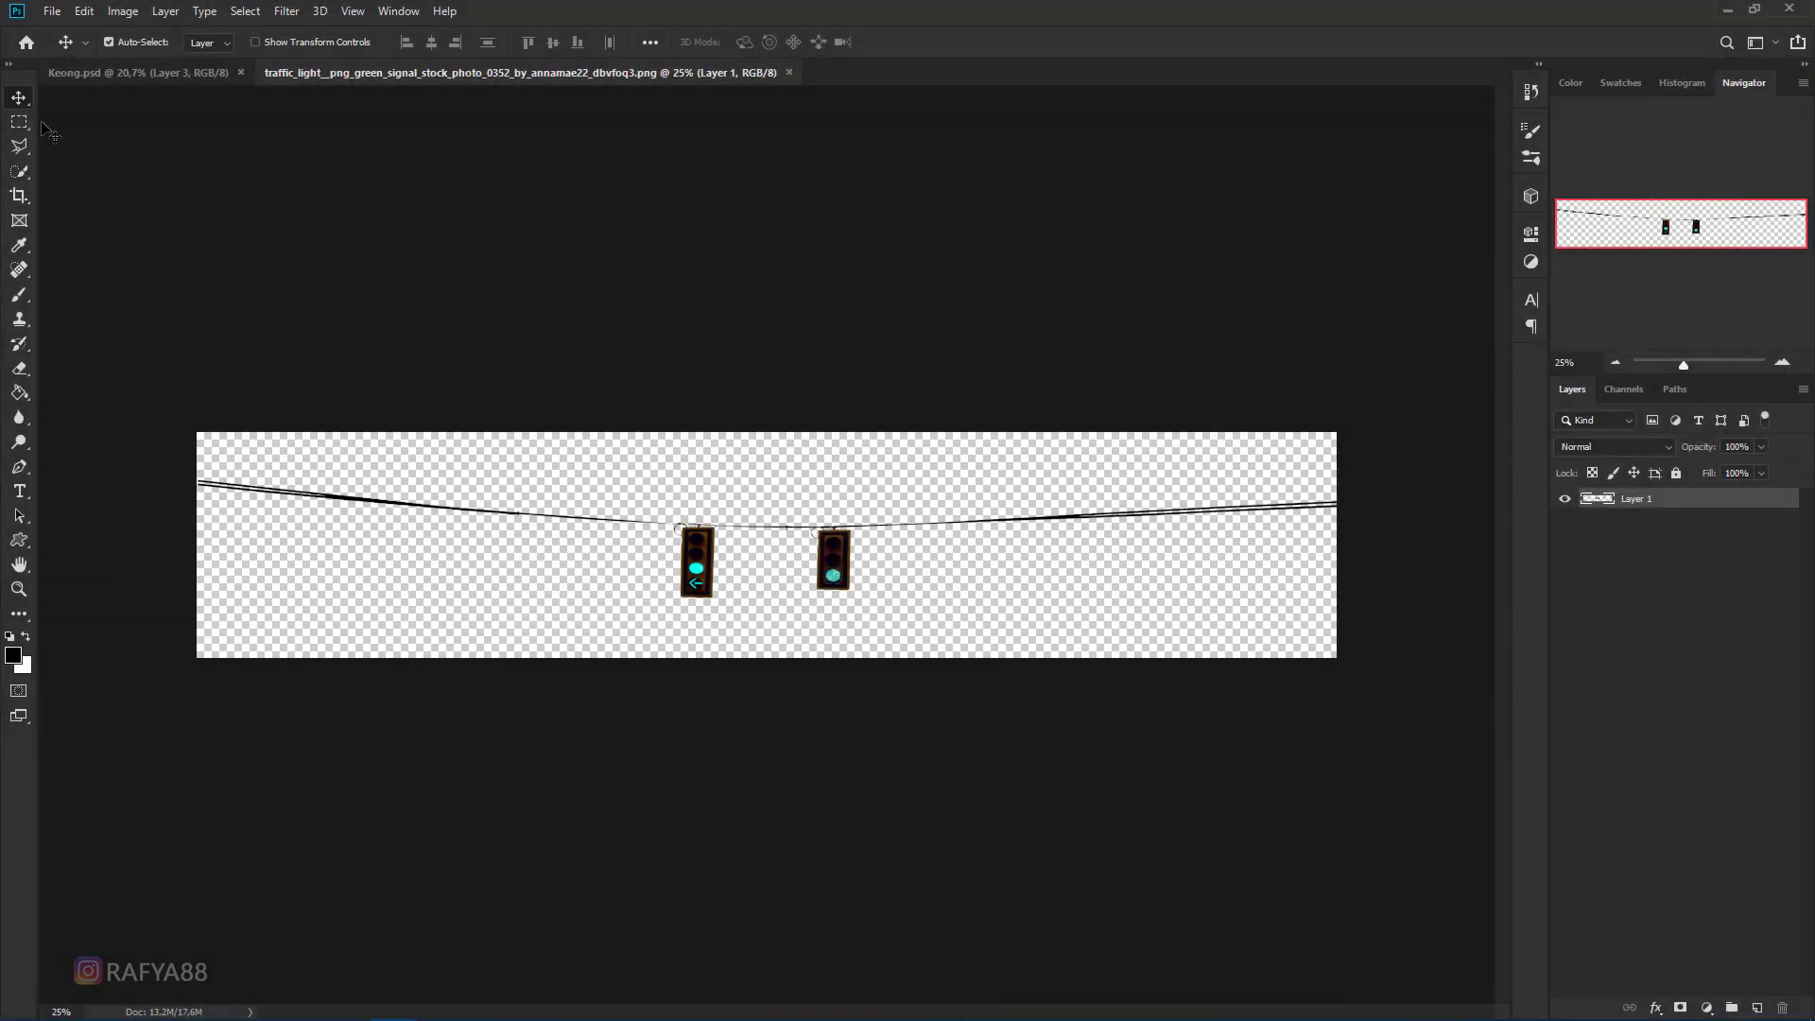
- Bring the traffic lights into Keong.psd, flip them horizontally and fit them so their cable spans the image above the woman
drag(709, 553, 772, 440)
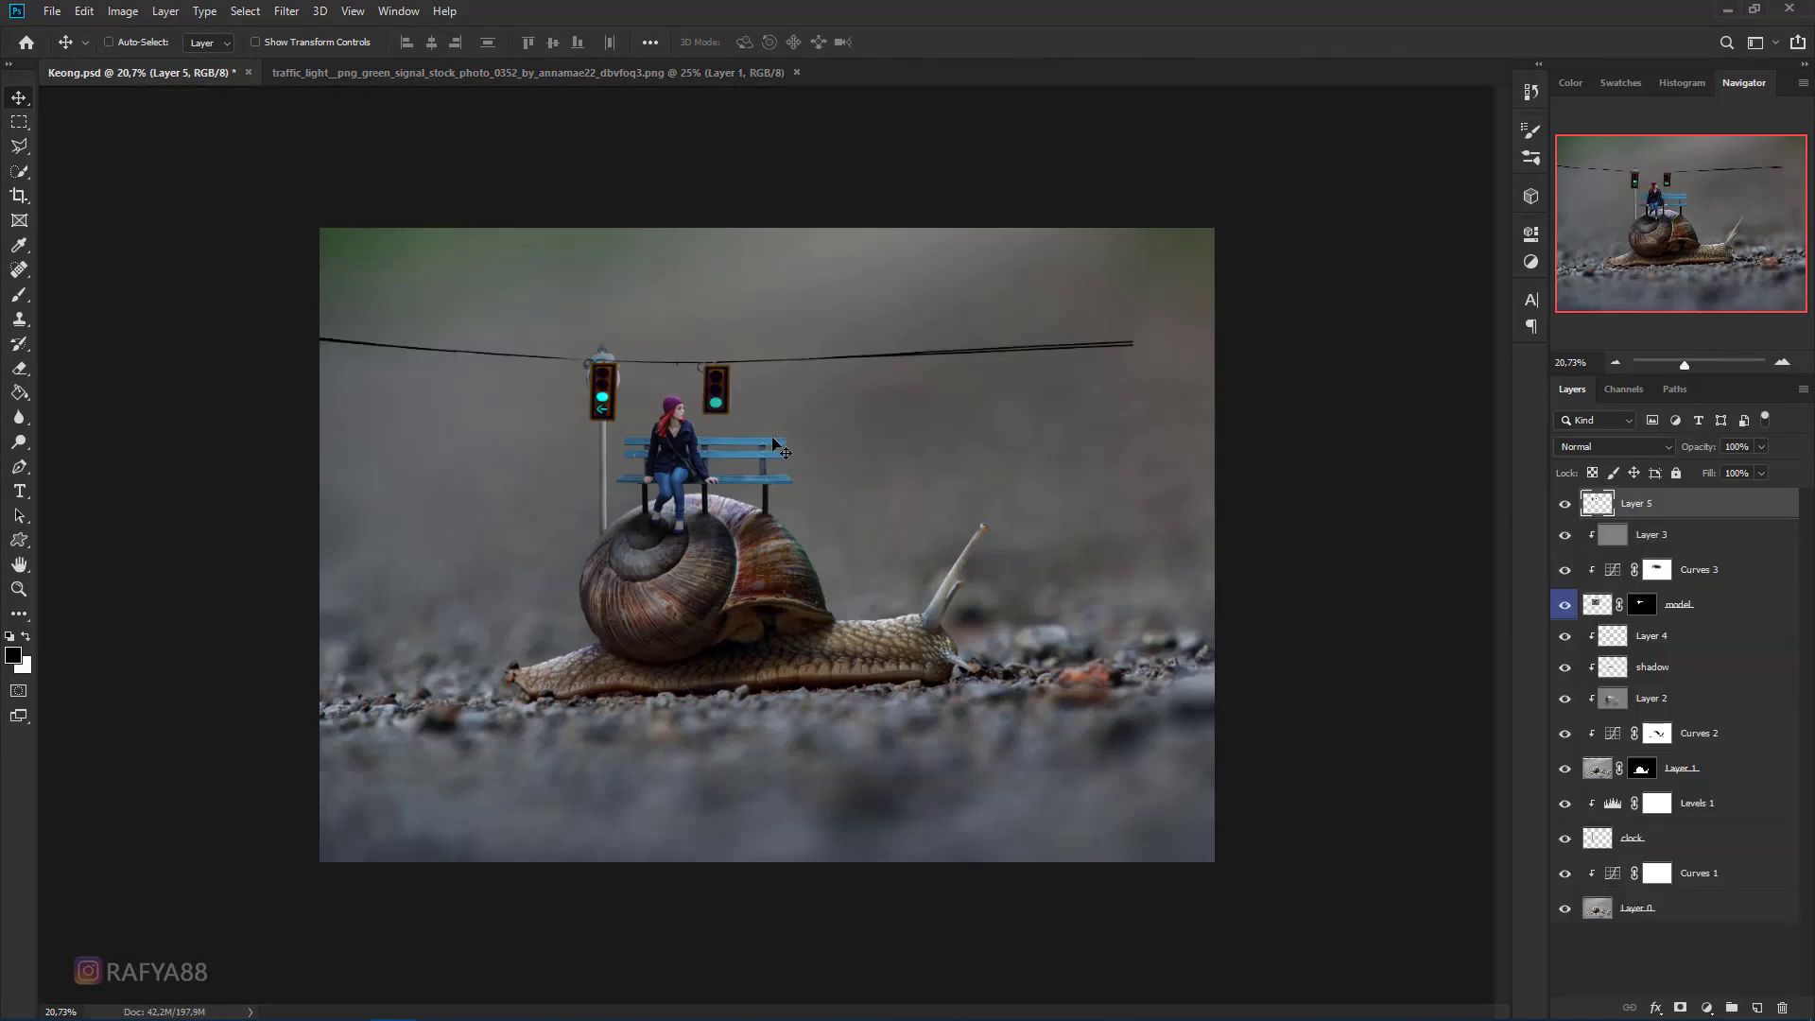
key(ctrl+t)
right_click(837, 395)
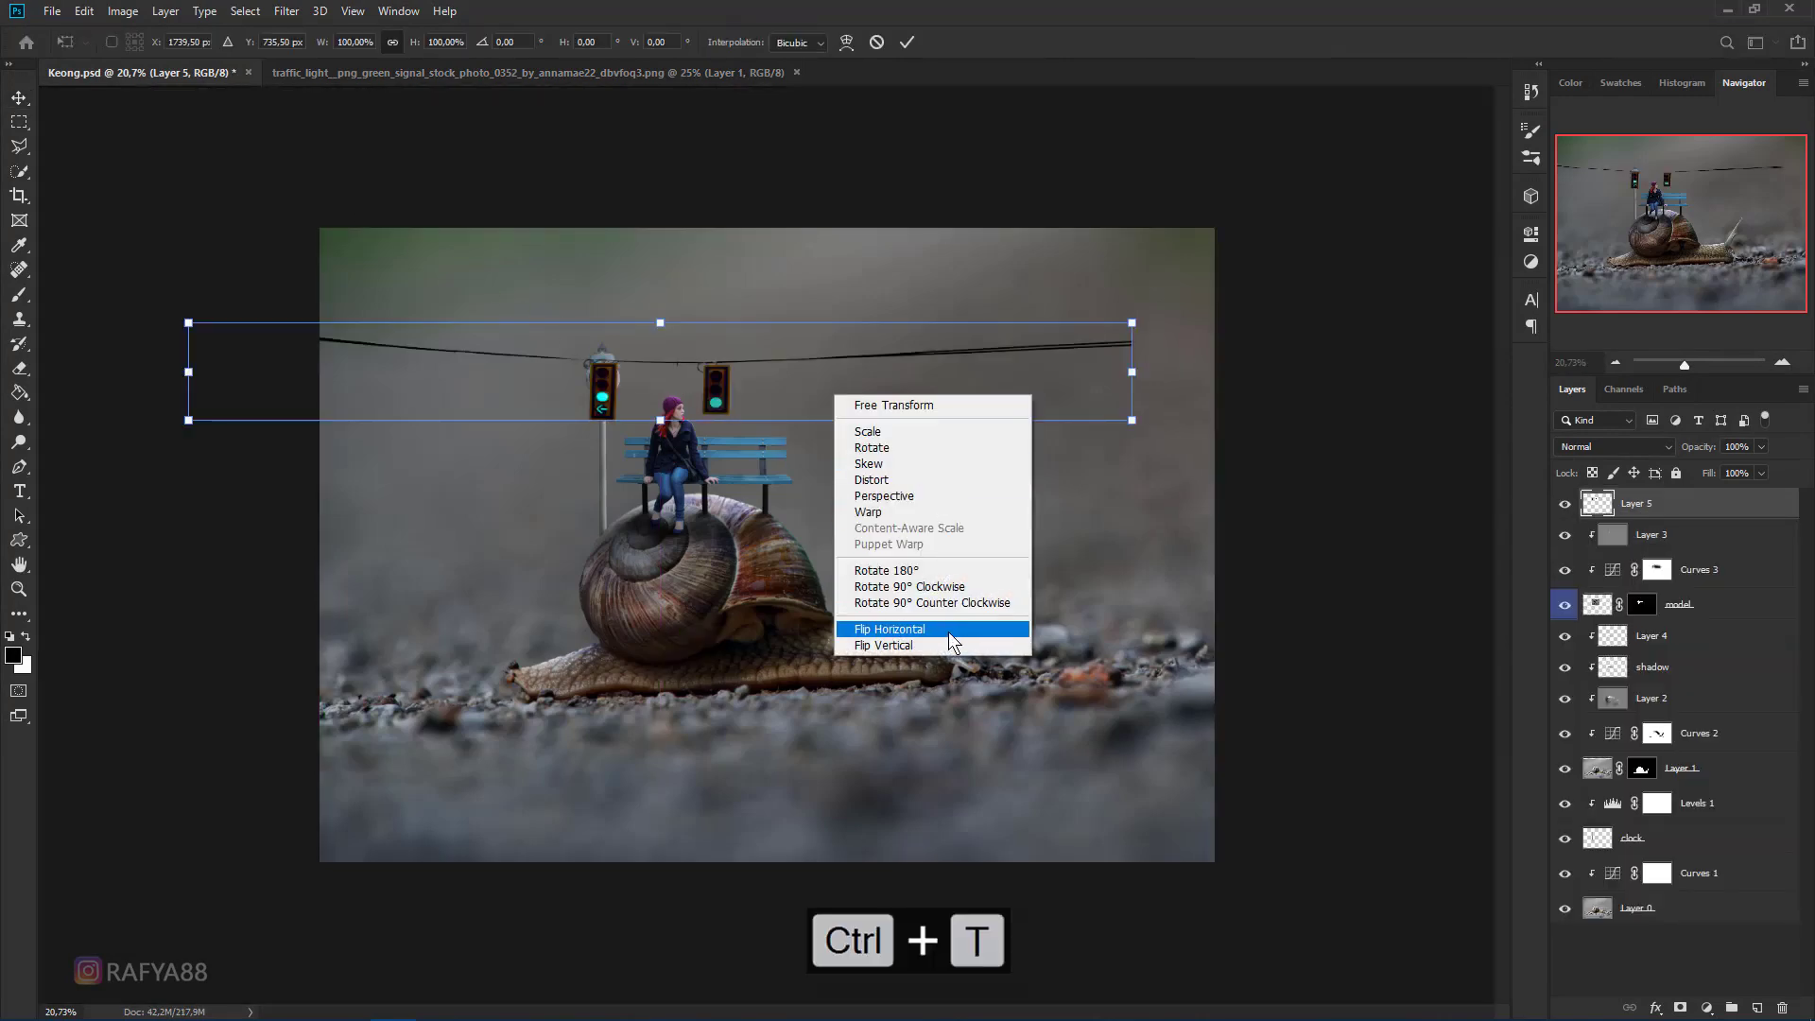
click(949, 631)
drag(823, 363, 908, 305)
mouse_move(1238, 366)
mouse_down()
mouse_move(1190, 360)
mouse_move(1306, 368)
mouse_move(1221, 363)
mouse_up()
drag(1104, 342, 950, 333)
key(Return)
scroll(831, 348, up, 2)
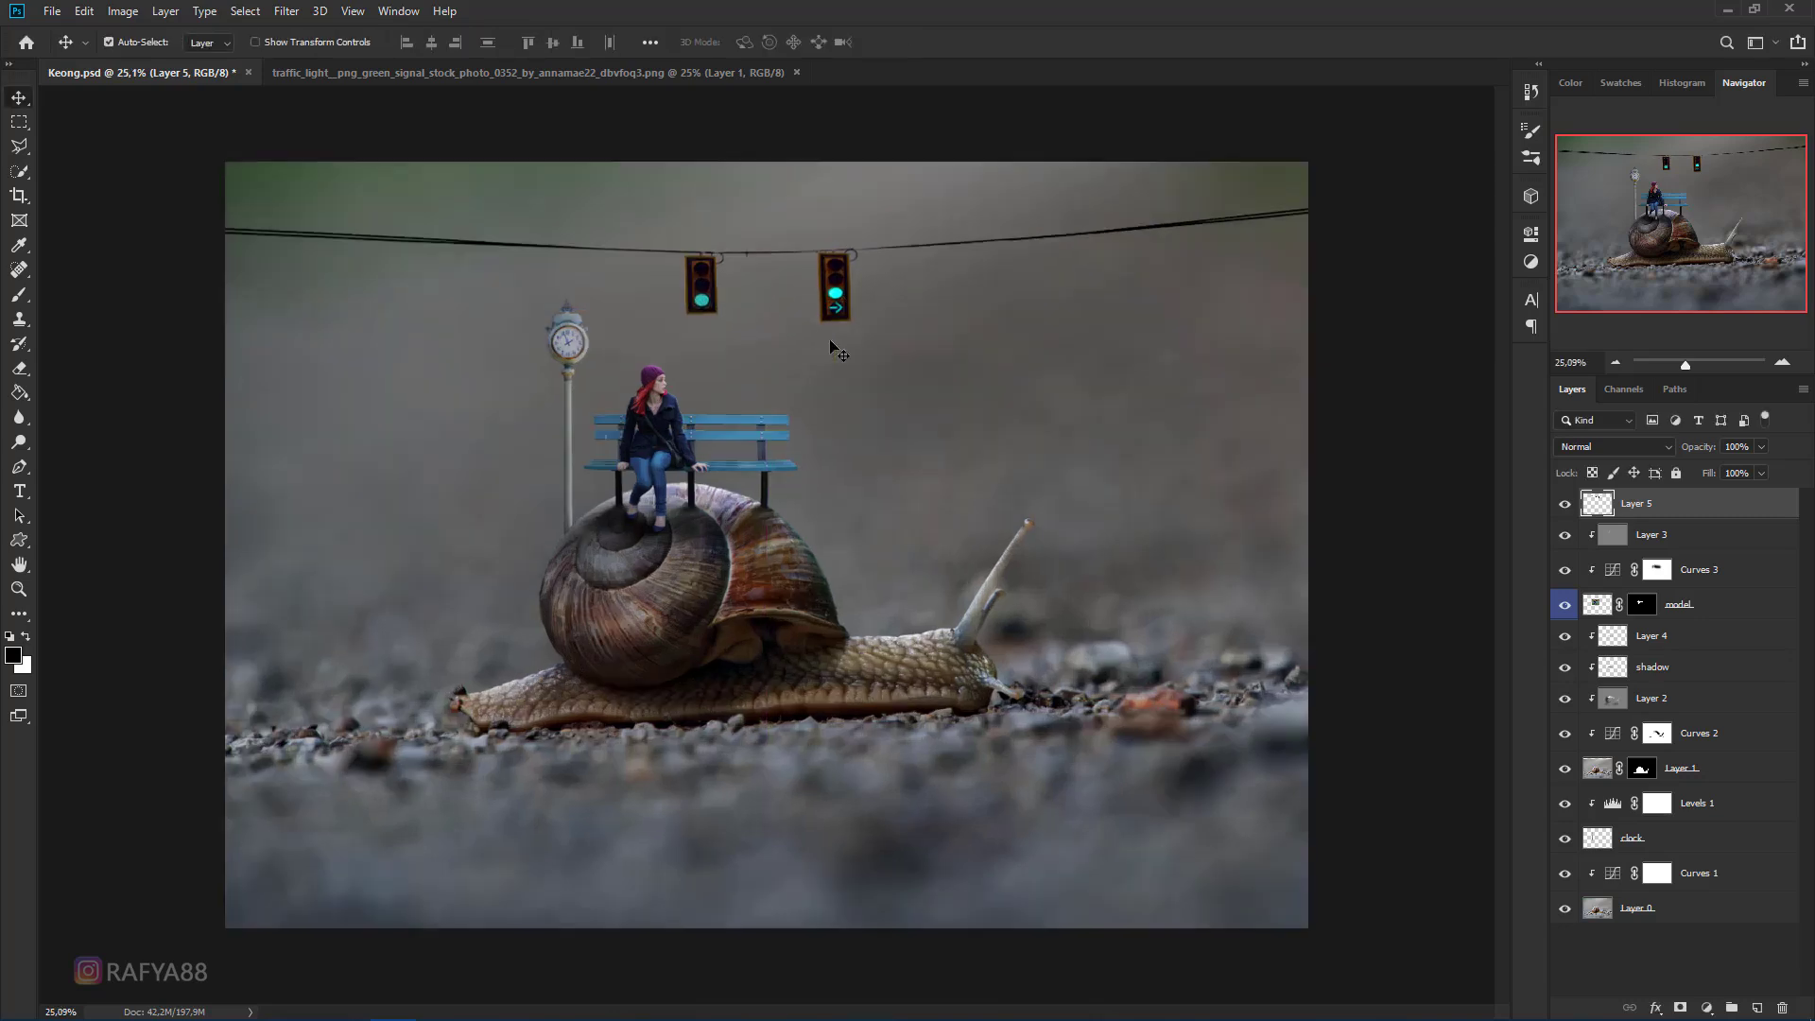
- Convert the traffic light layer to a smart object
scroll(832, 350, down, 1)
key(ctrl+l)
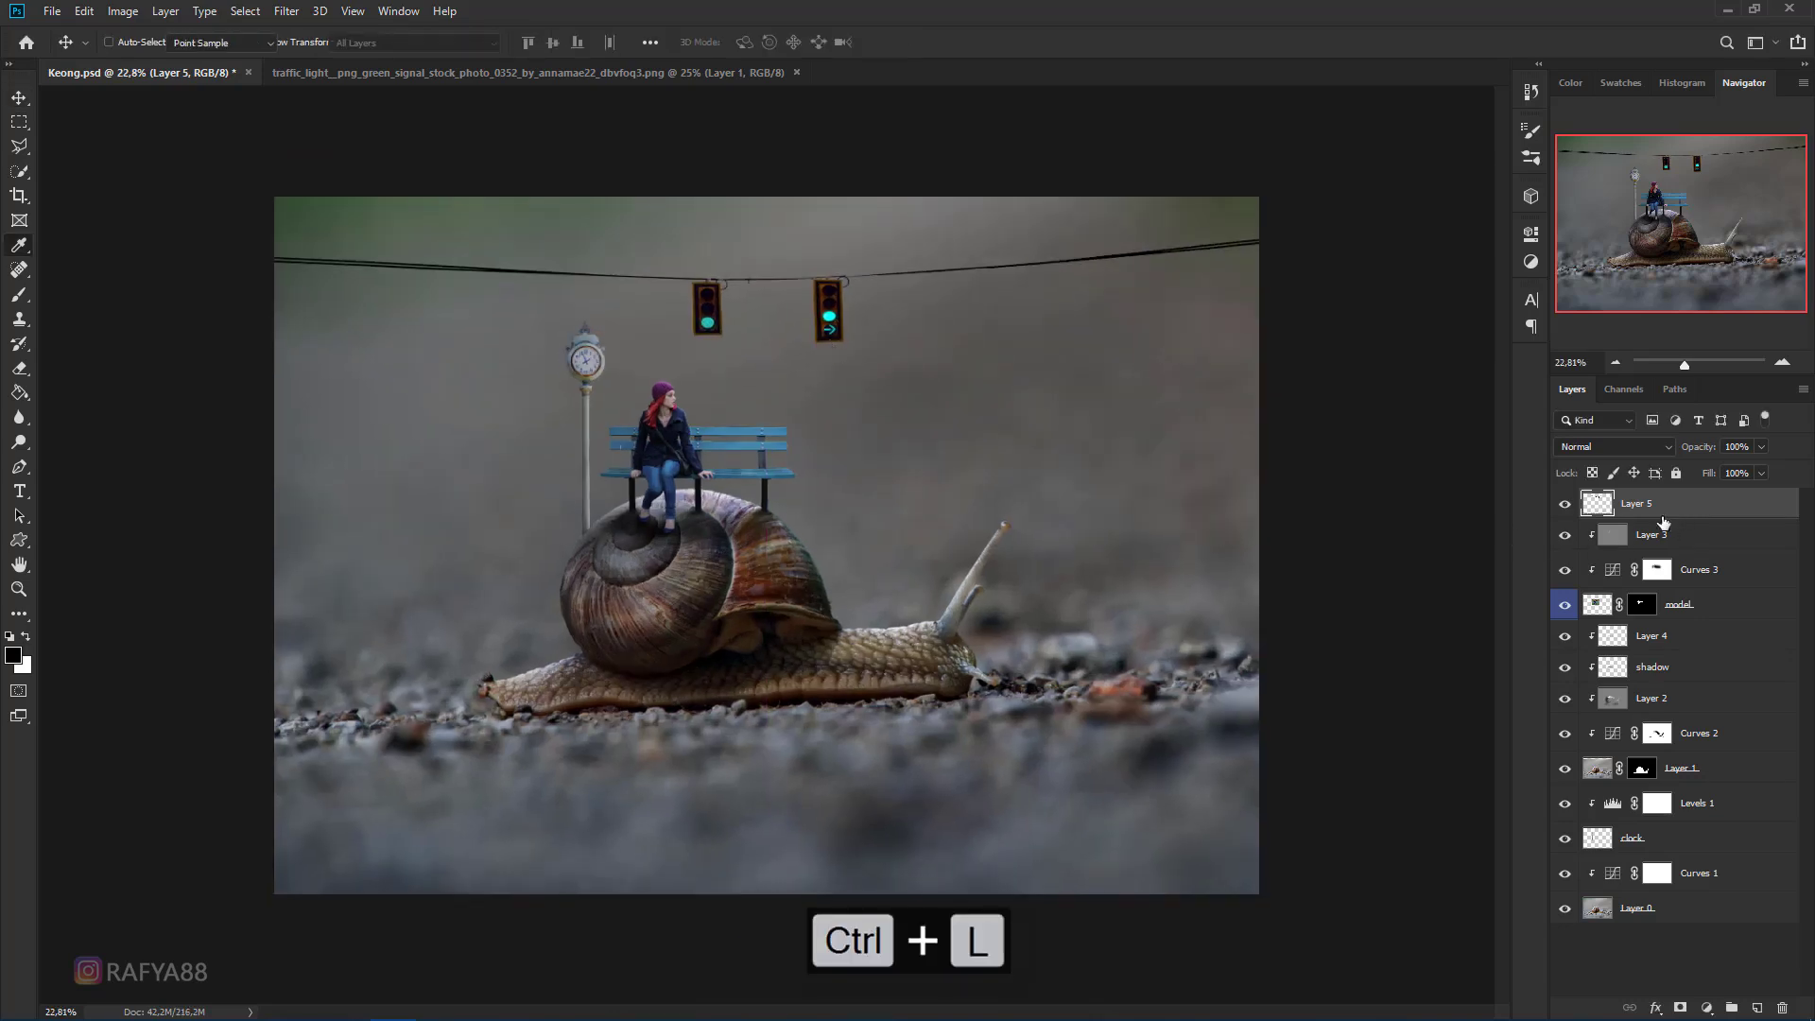
click(1477, 304)
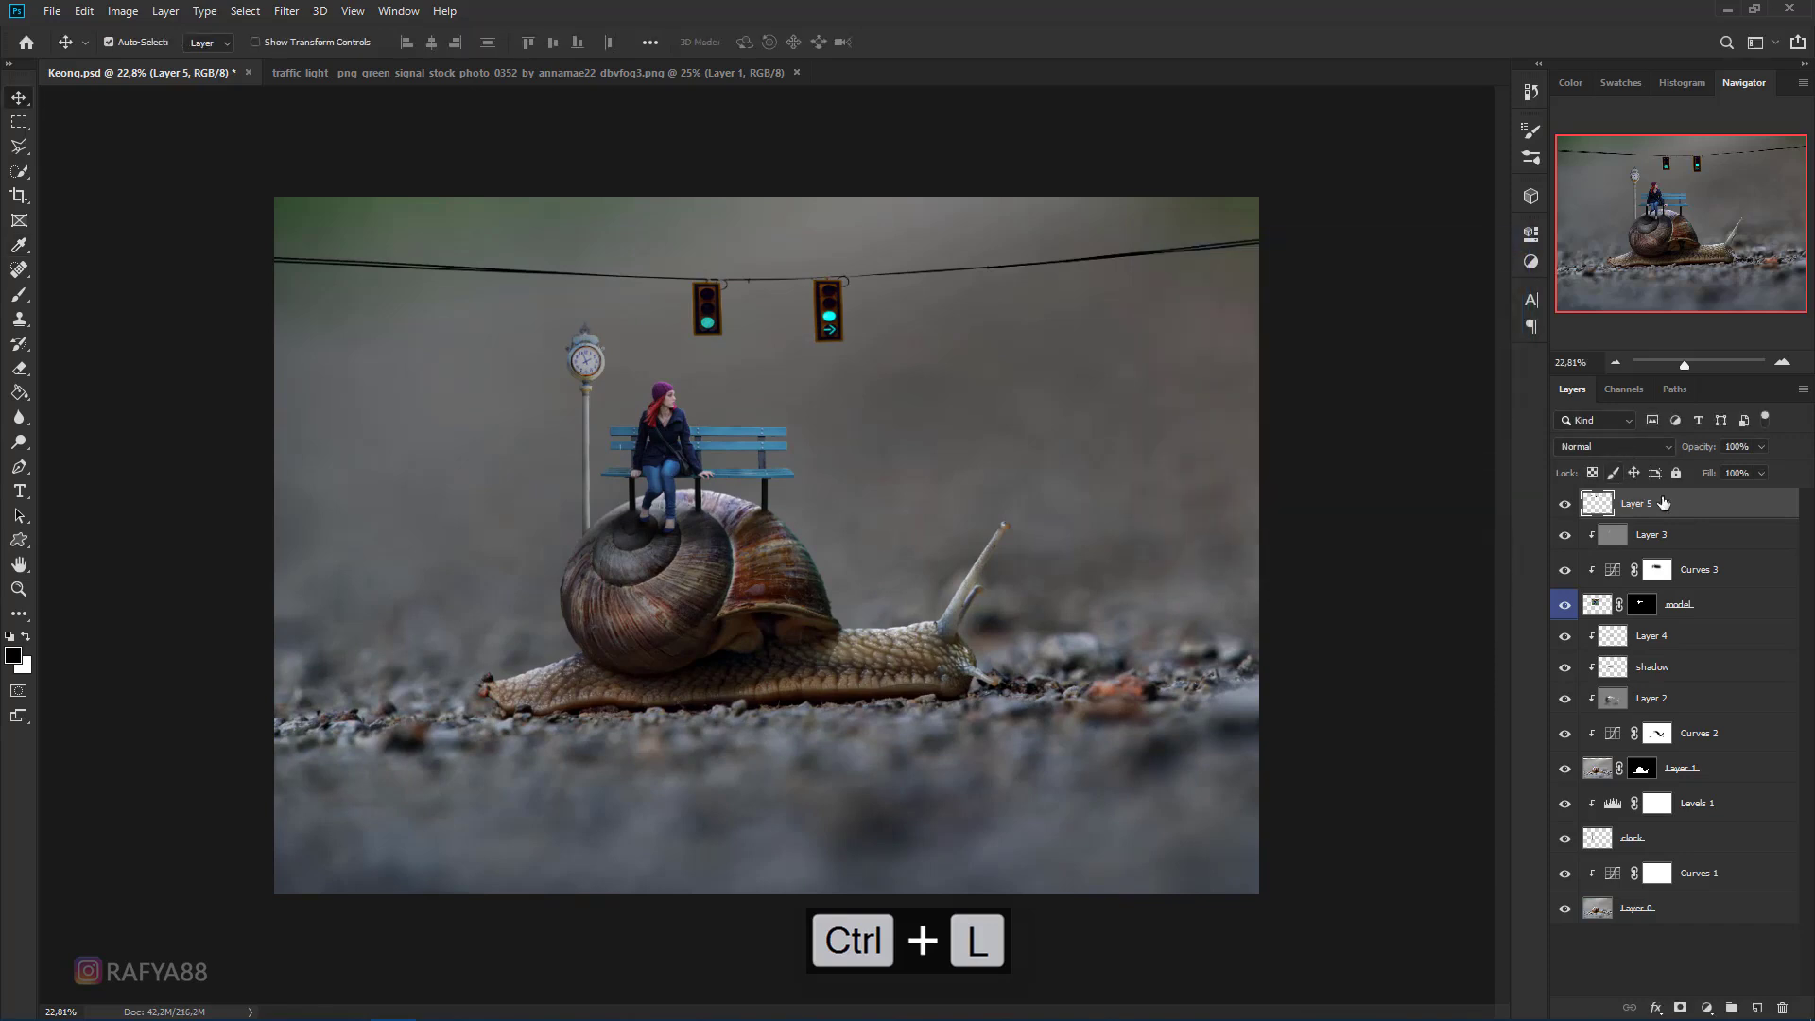
right_click(1668, 503)
click(1535, 482)
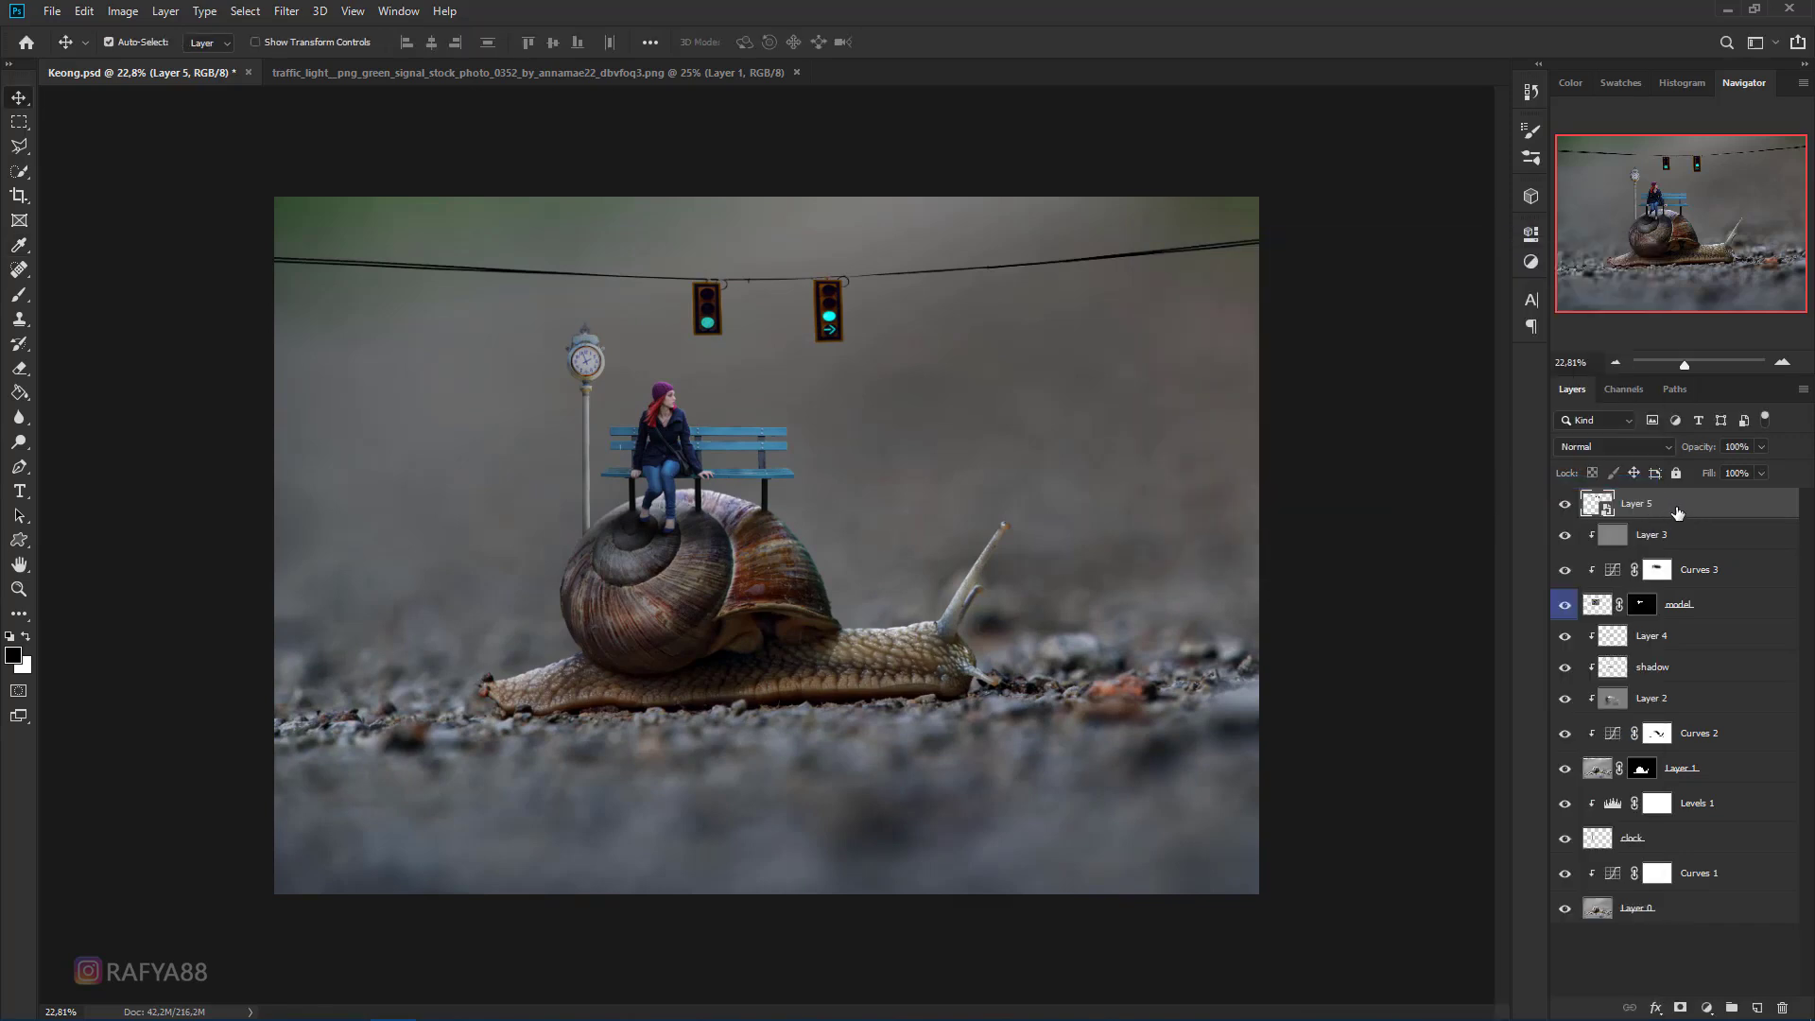
- Fade the traffic lights with a Levels adjustment, setting the output levels to 54 and 204
key(ctrl+l)
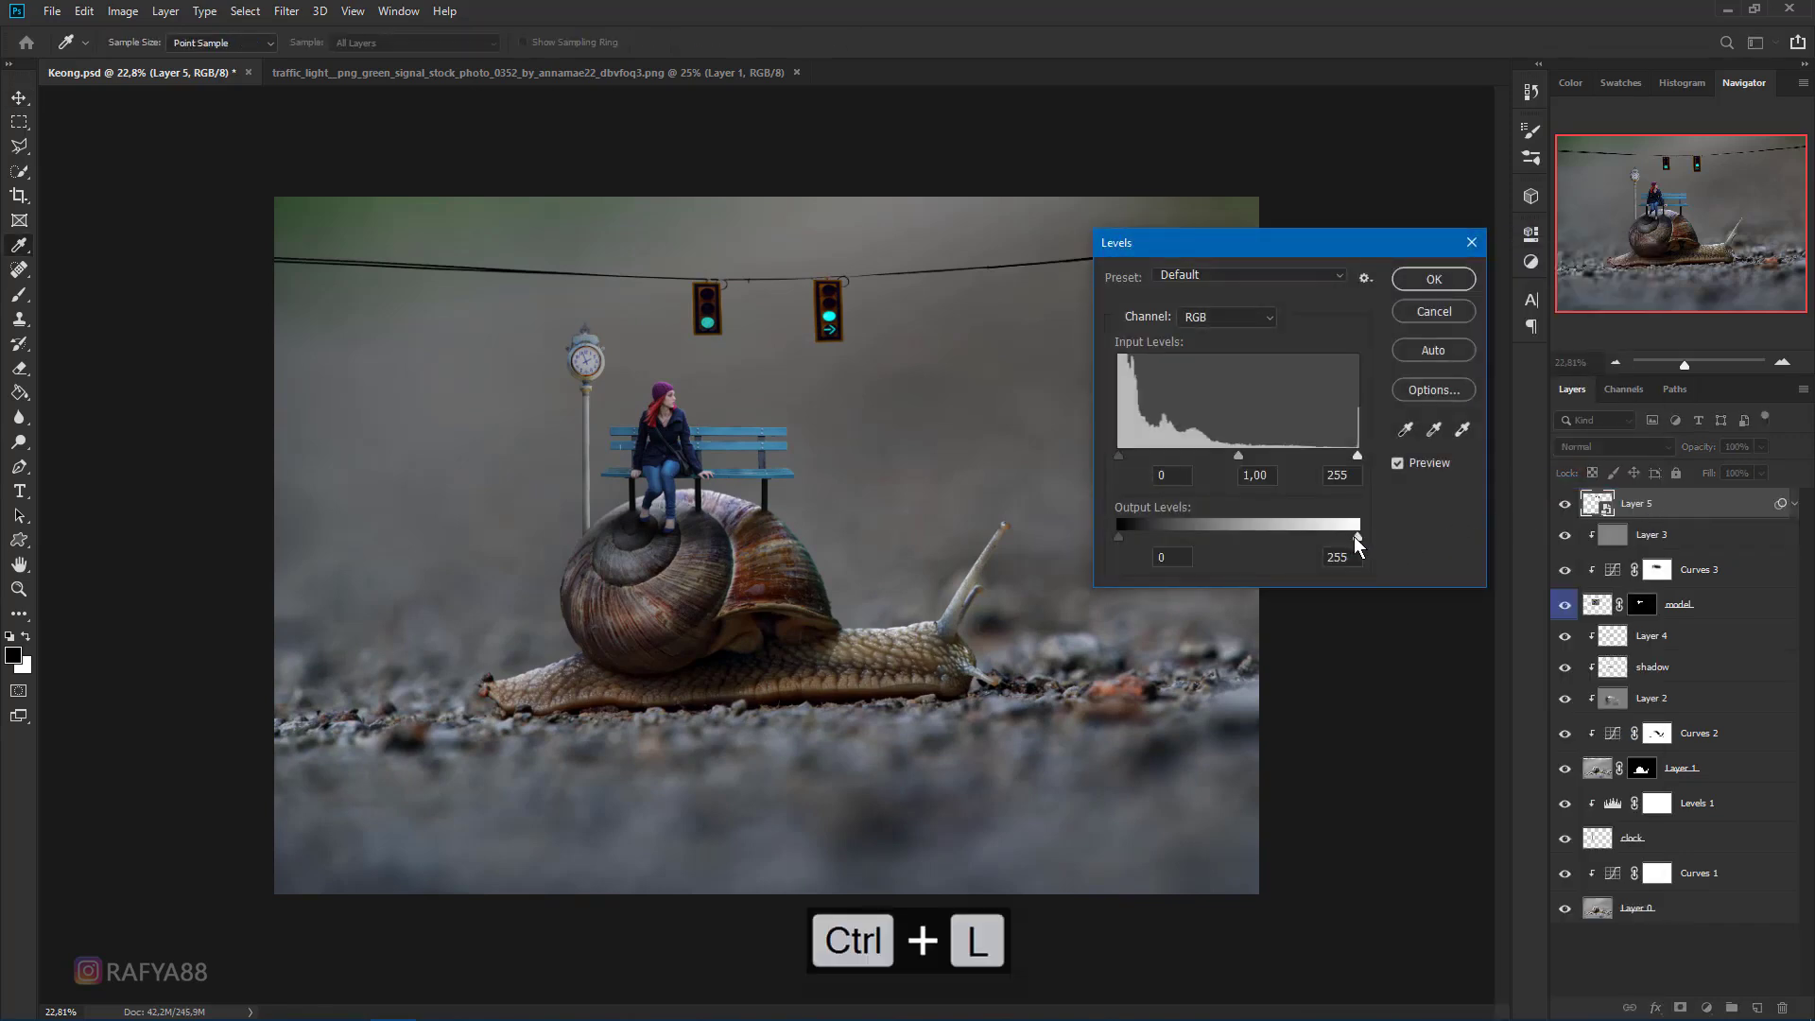
drag(1115, 530, 1163, 531)
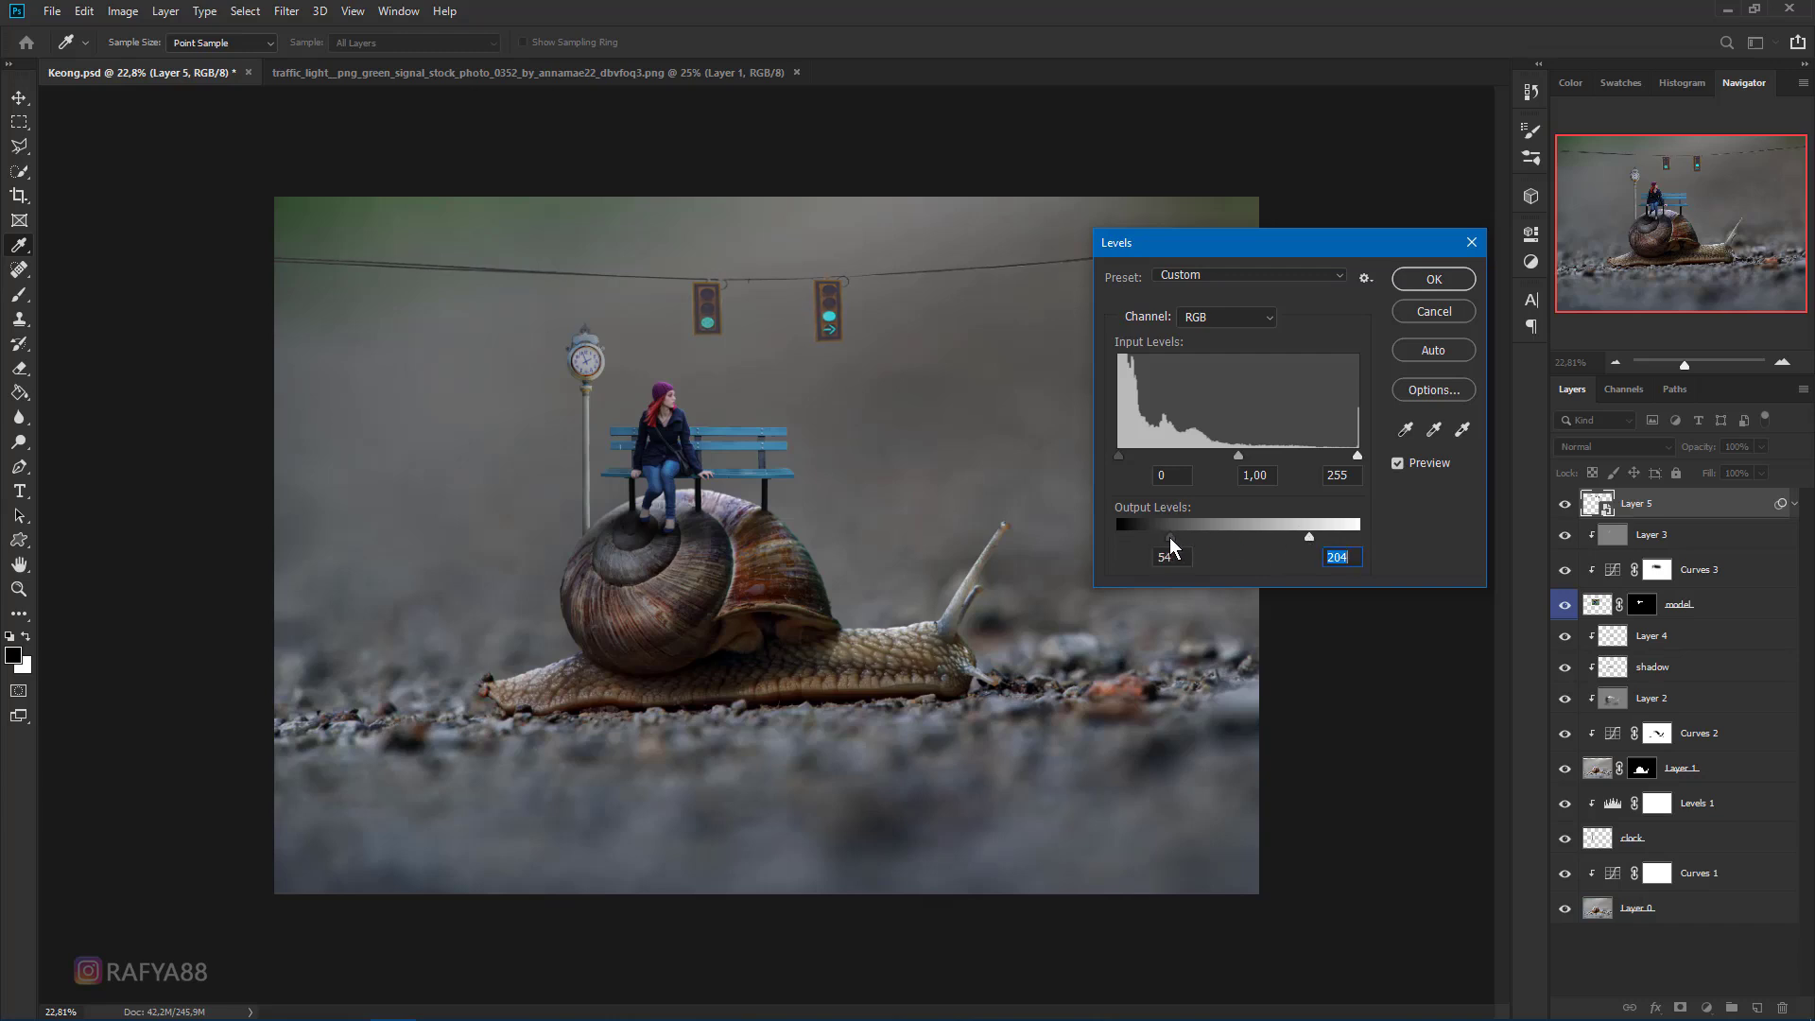
click(1407, 282)
key(v)
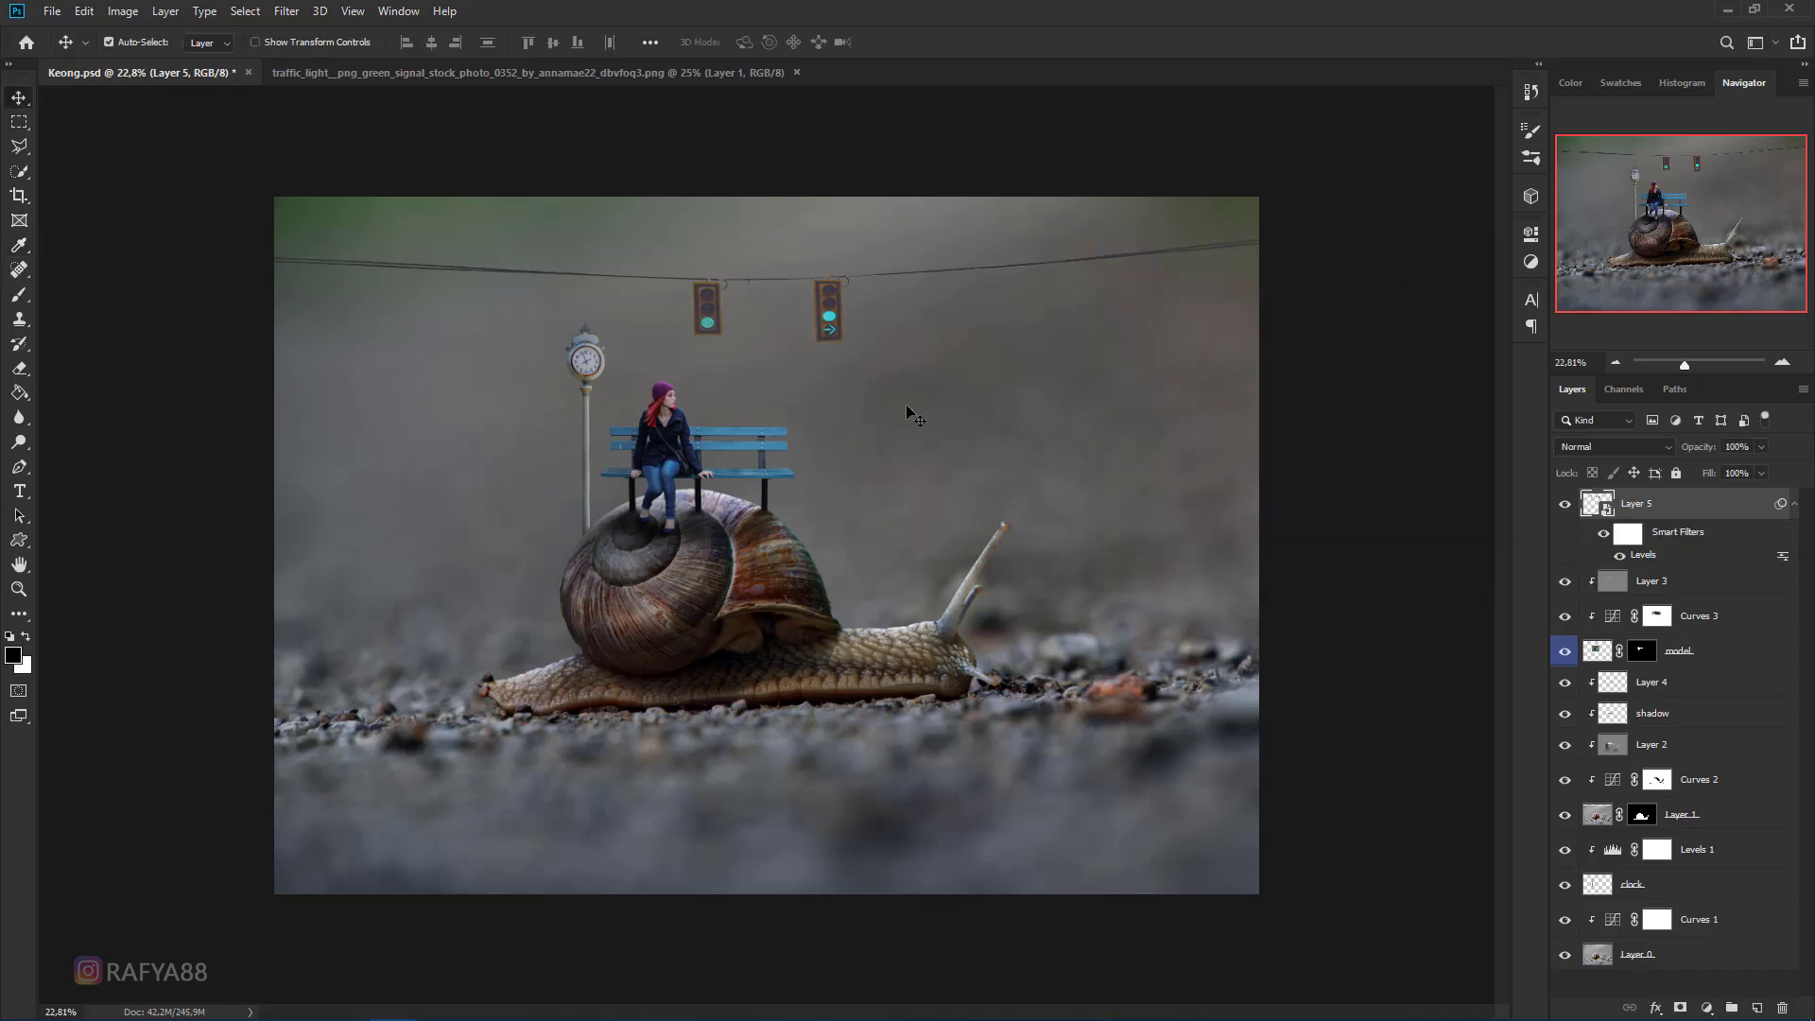
- Apply a Gaussian Blur with a 7.4 pixel radius to the traffic light layer
click(280, 13)
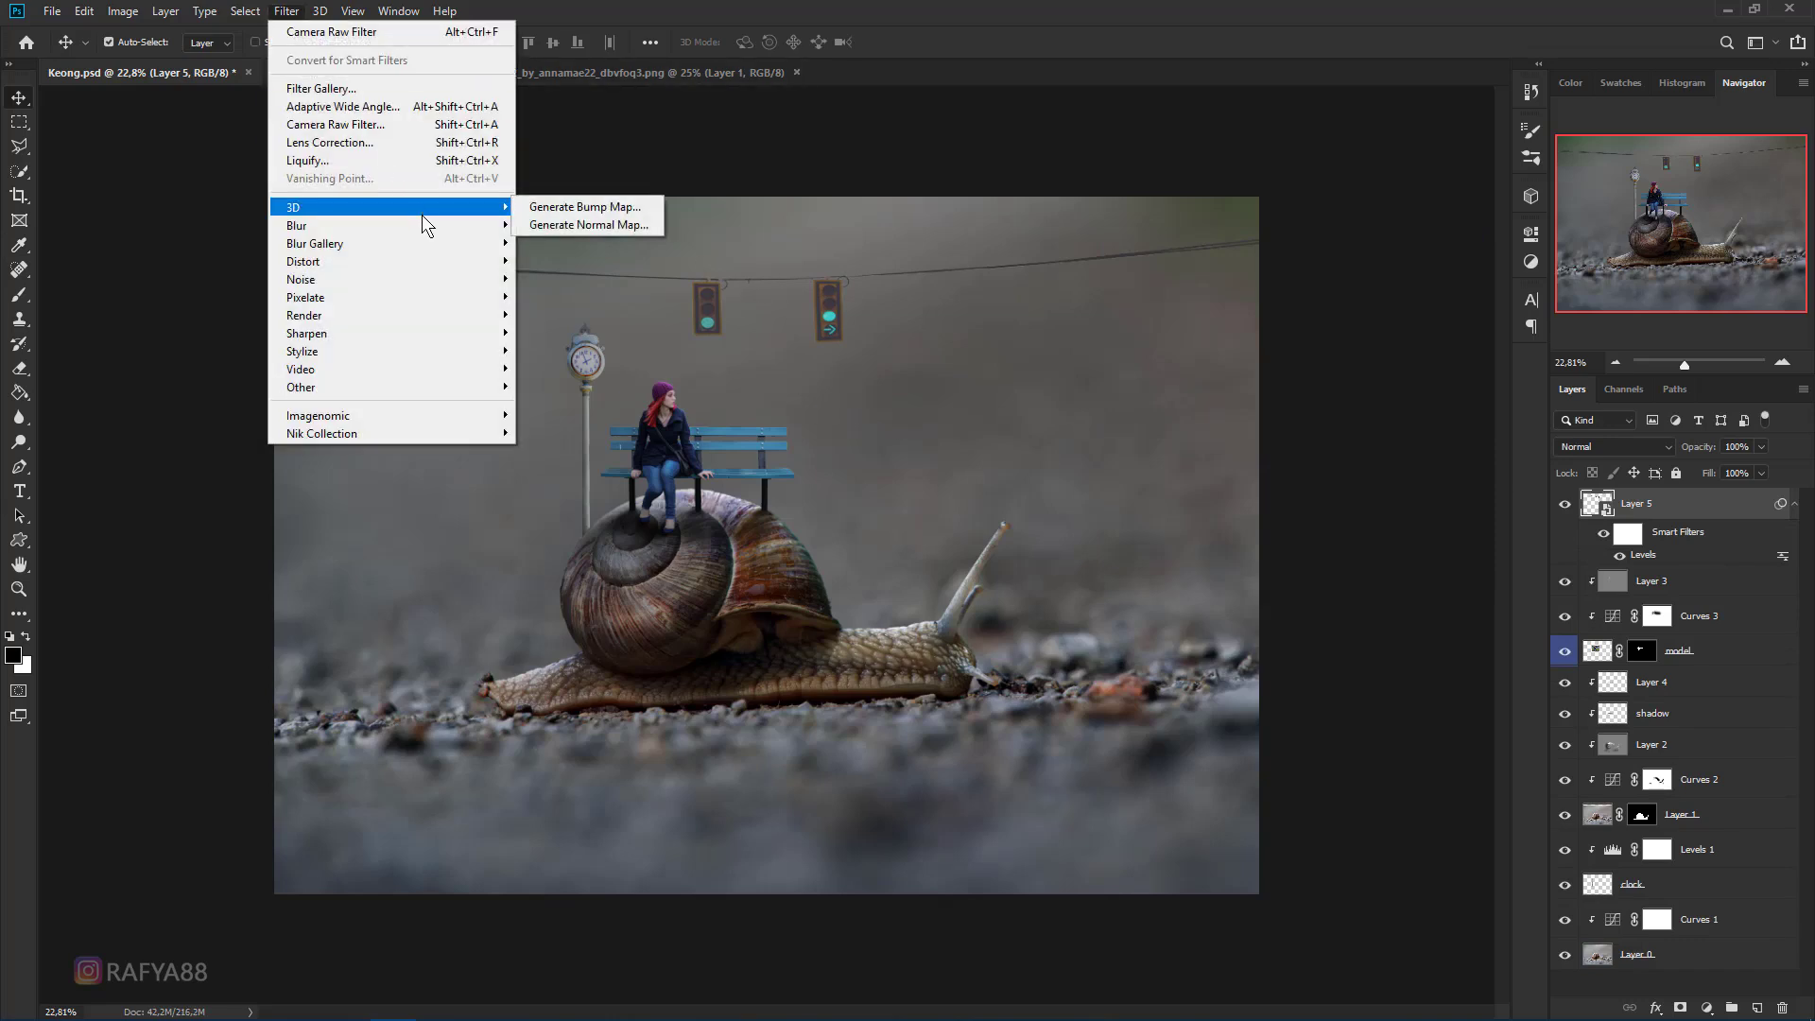
mouse_move(456, 219)
click(573, 296)
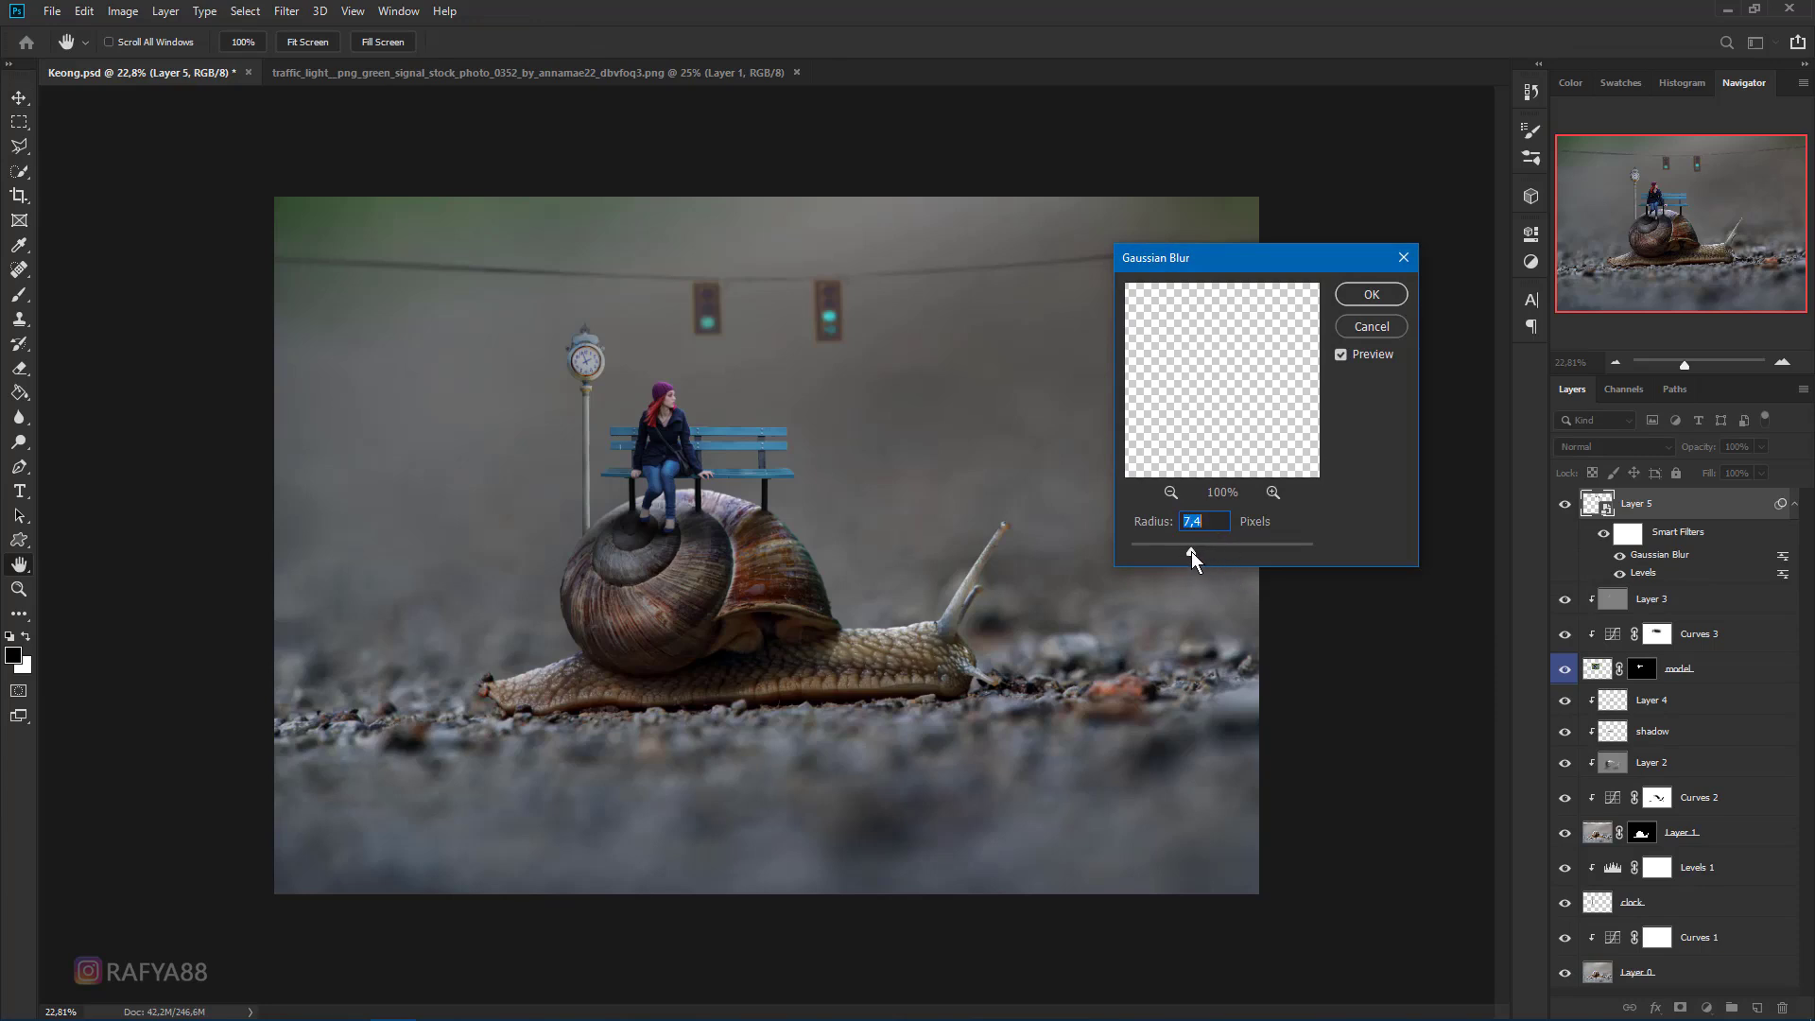
click(1368, 294)
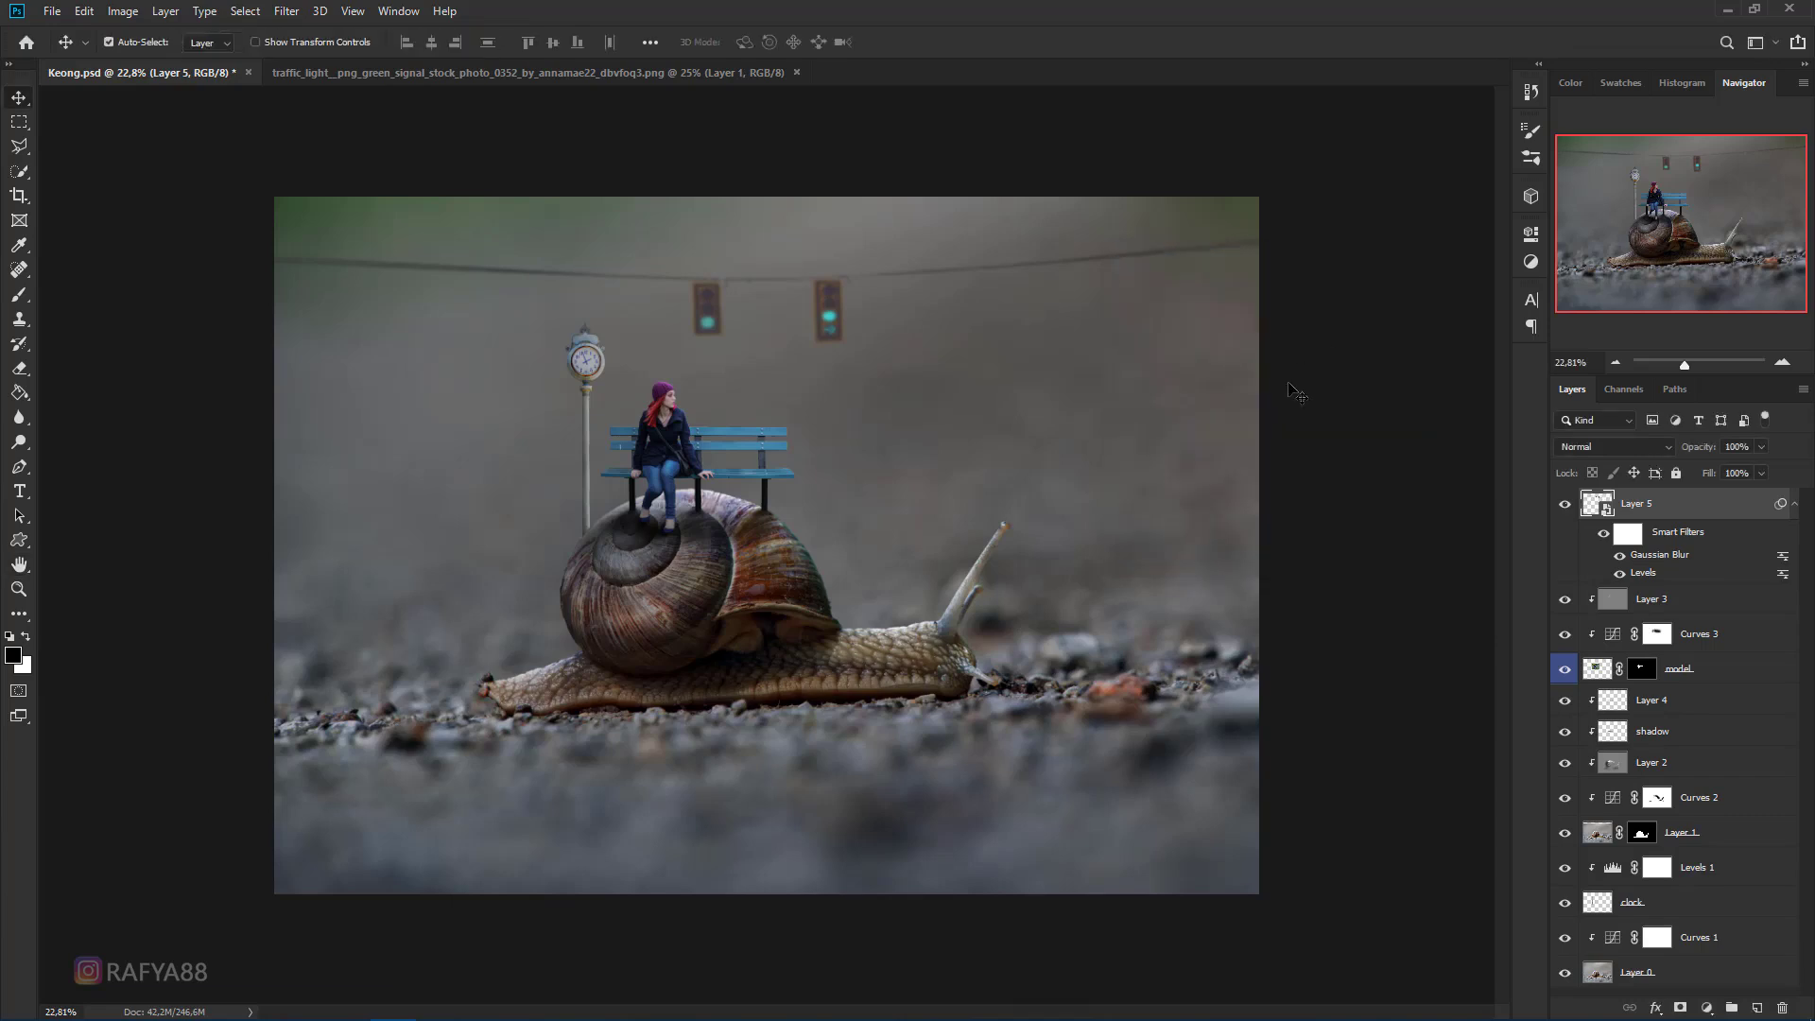
- Add a layer above the traffic lights, choose the Brush tool and set the foreground colour to dark grey 3b3b3b
click(1758, 1005)
drag(20, 295, 66, 303)
click(67, 302)
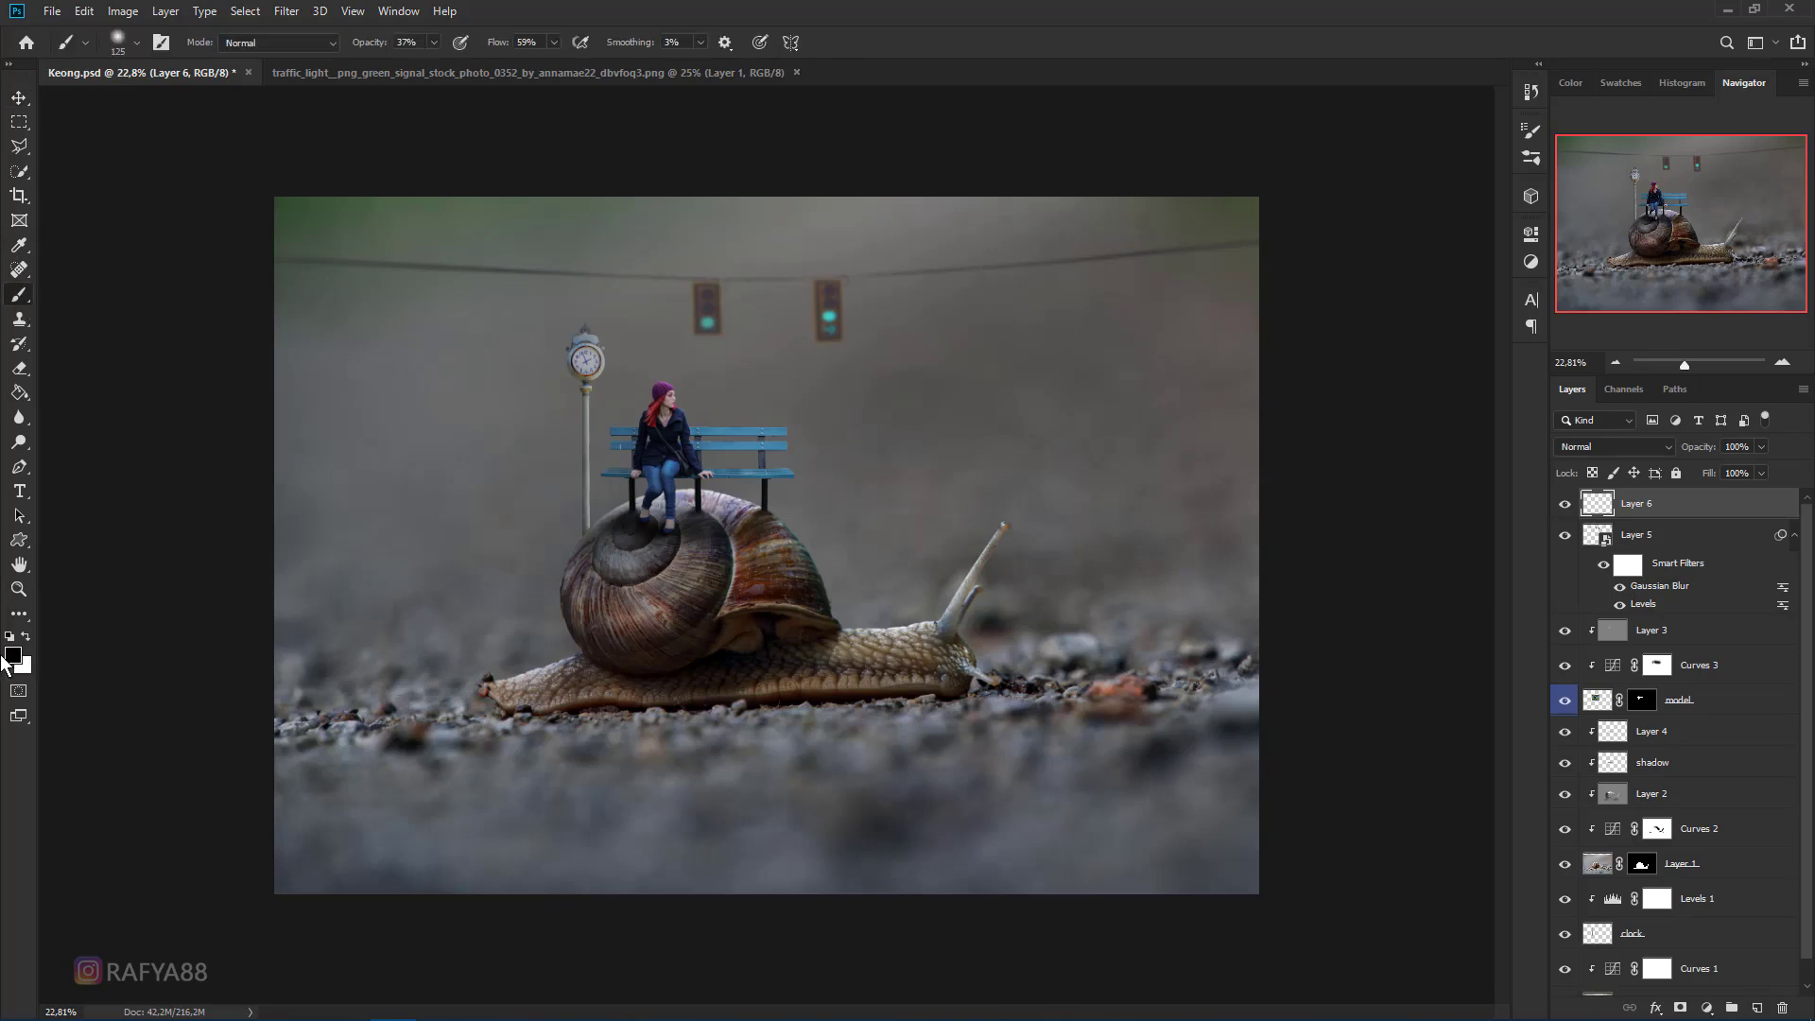
click(13, 659)
drag(601, 752, 595, 754)
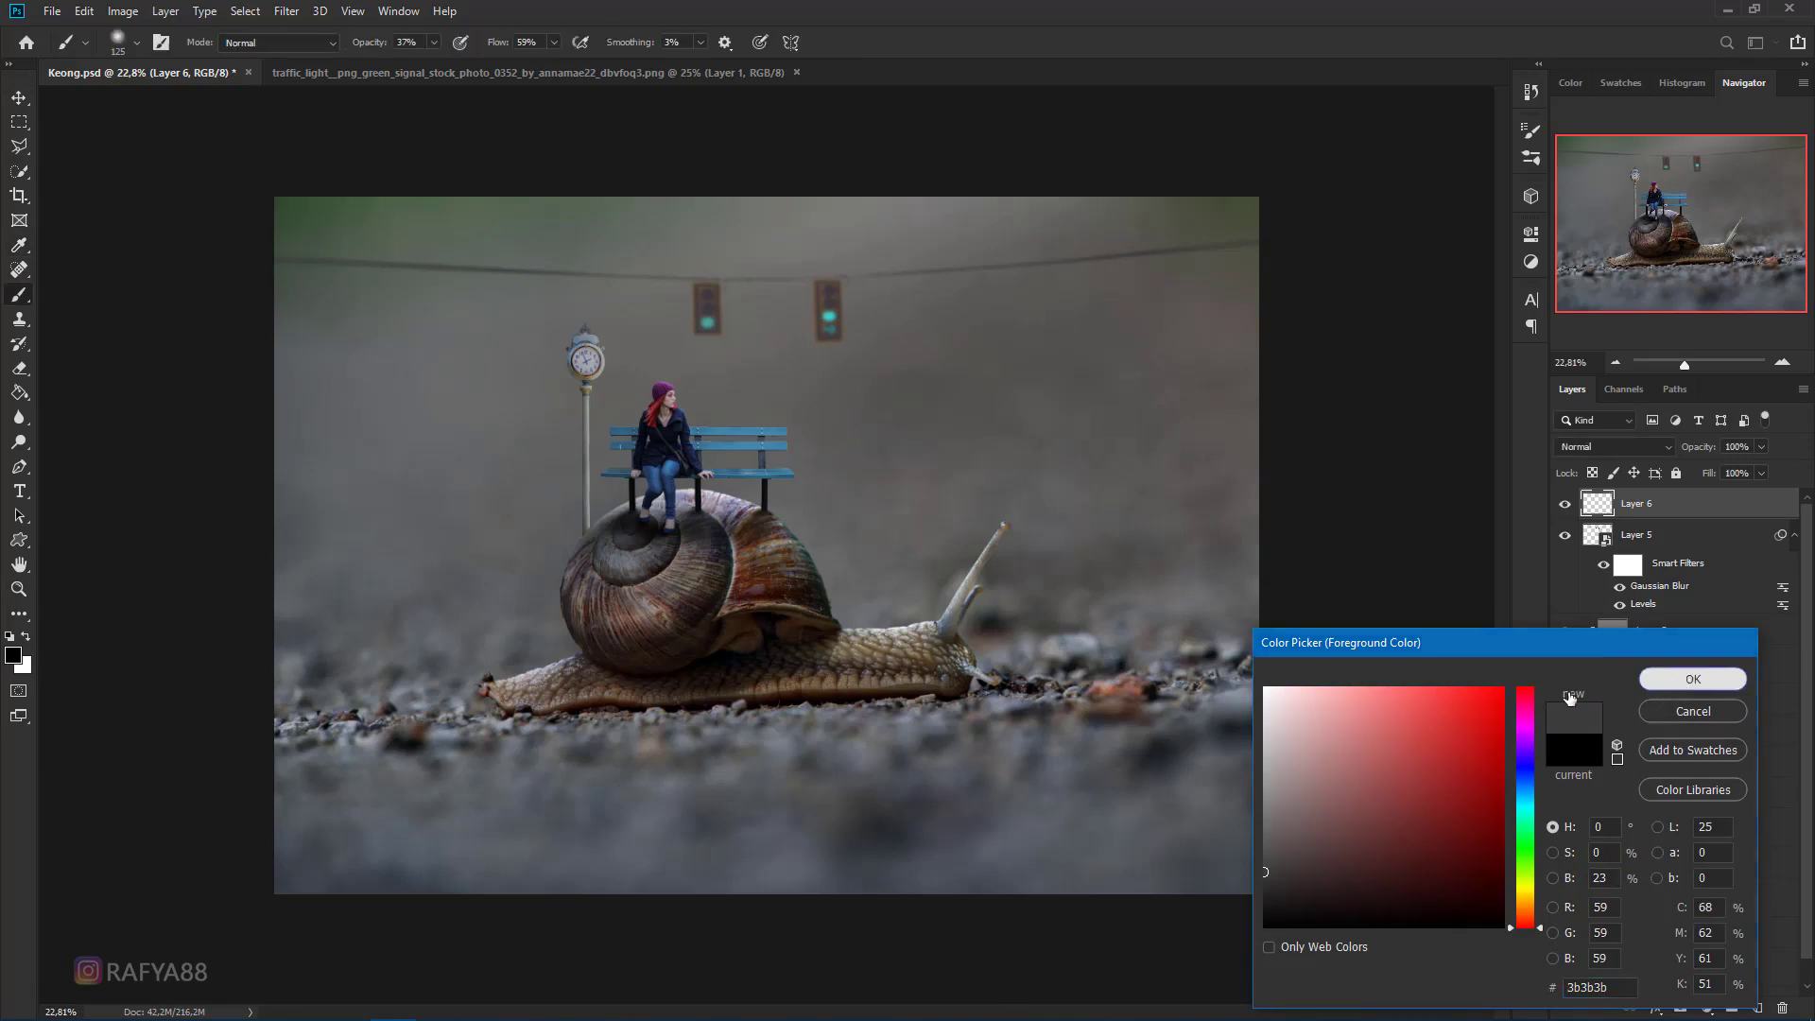
click(1692, 678)
- Paint dark grey over the foreground ground along the image's lower edge with a 1500 px brush, raising its opacity to 57%
scroll(951, 659, down, 2)
key(bracketright)
key(bracketright)
key(bracketright)
scroll(830, 754, down, 2)
mouse_move(431, 804)
mouse_down()
mouse_move(942, 834)
mouse_move(430, 818)
mouse_up()
drag(369, 48, 388, 48)
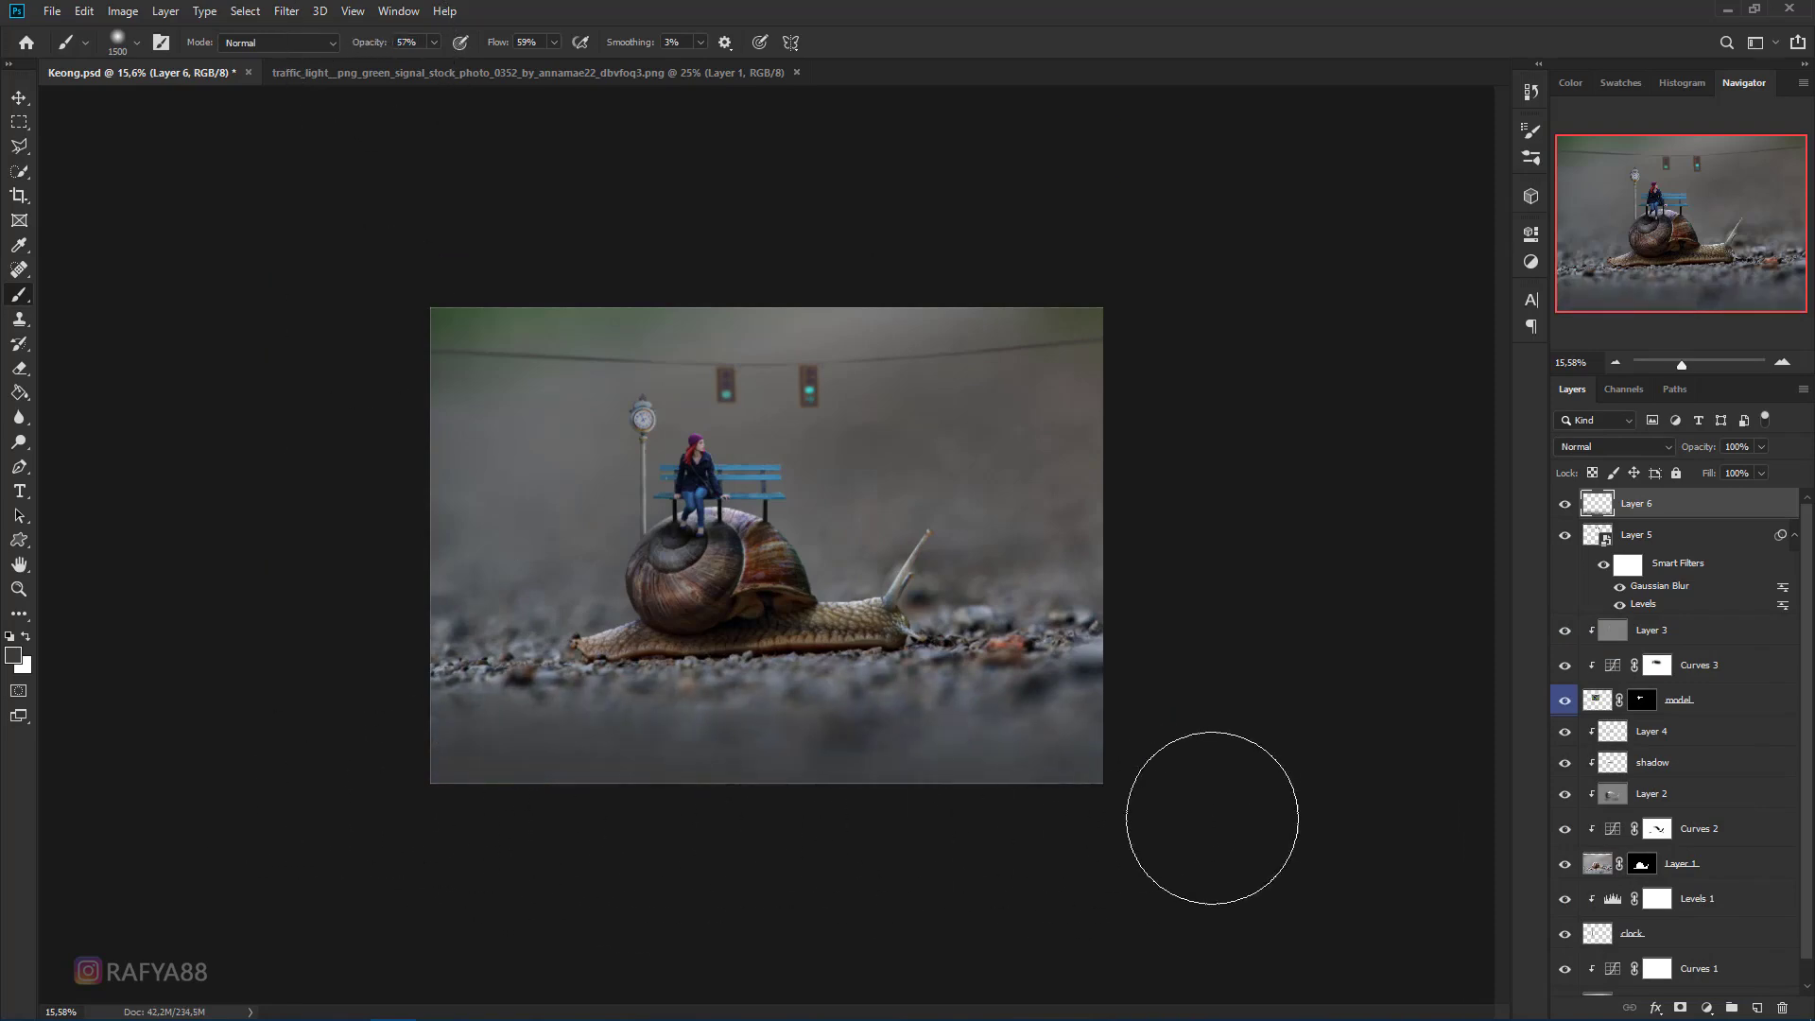
- Set the ground shading layer to Multiply at 61% opacity and lower its upper edge slightly with Free Transform
click(1624, 453)
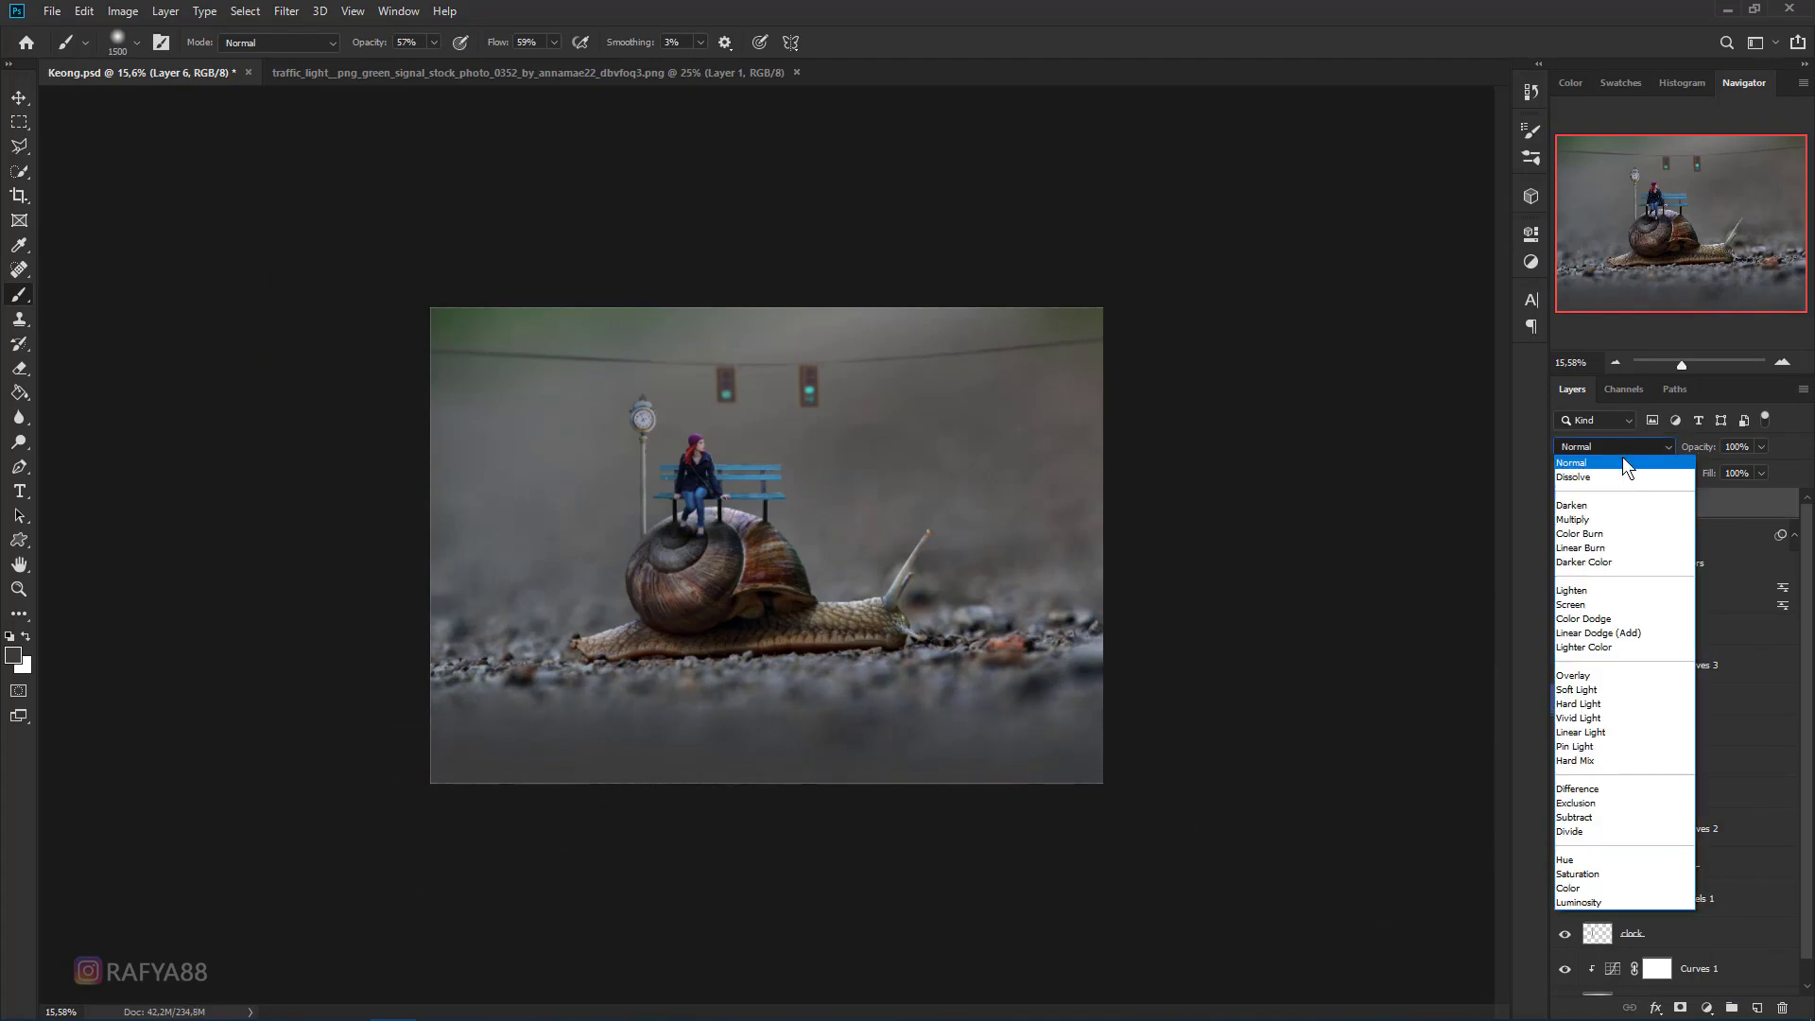
click(1614, 516)
drag(1699, 441, 1668, 450)
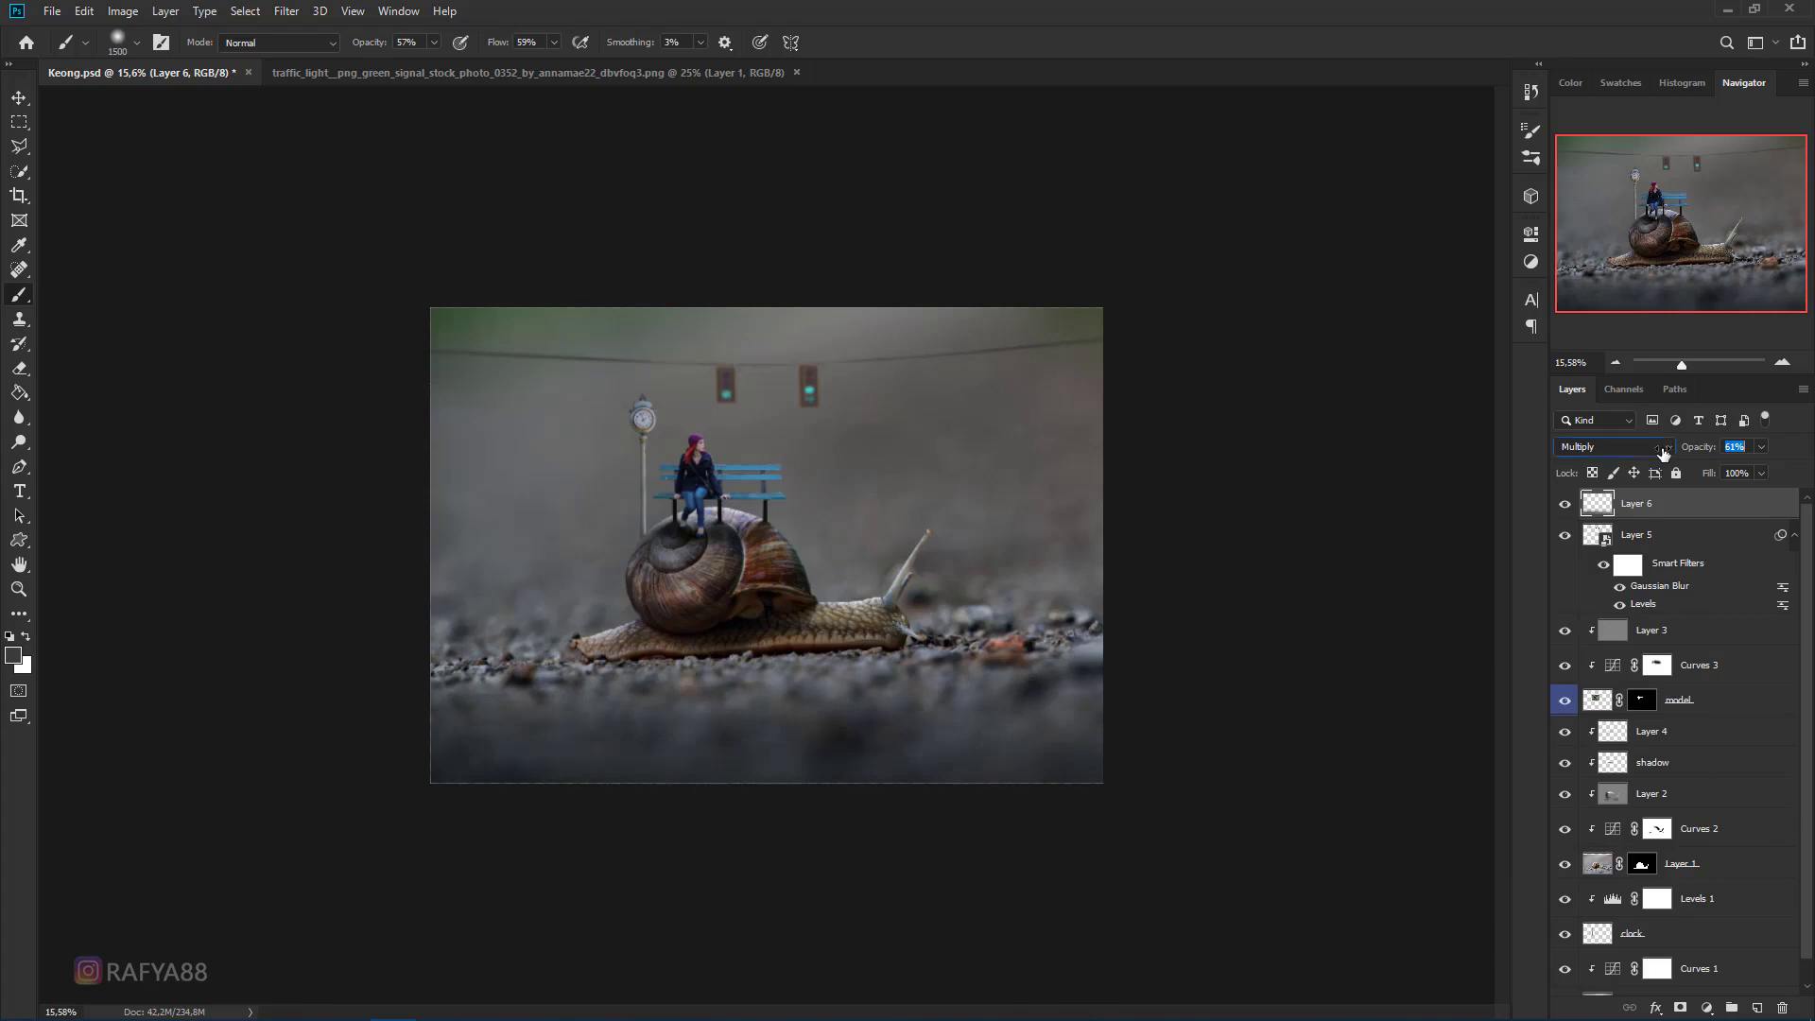
key(ctrl+t)
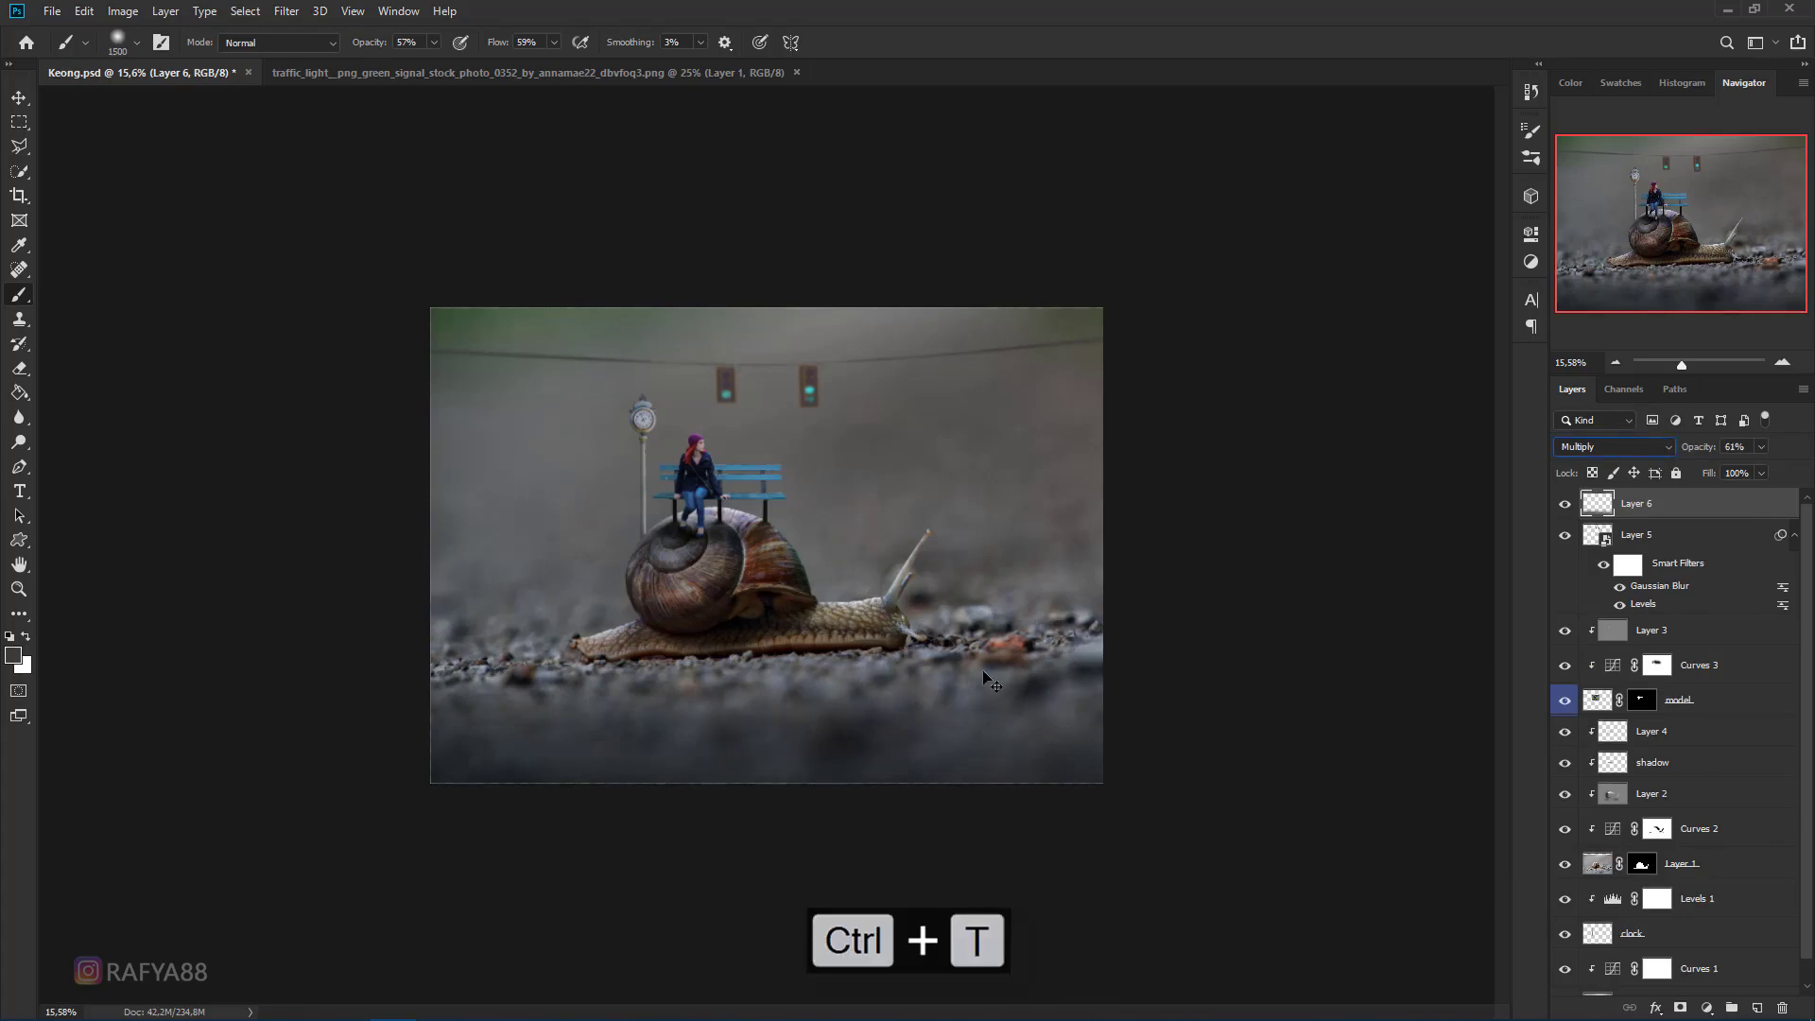
drag(767, 617, 766, 643)
key(b)
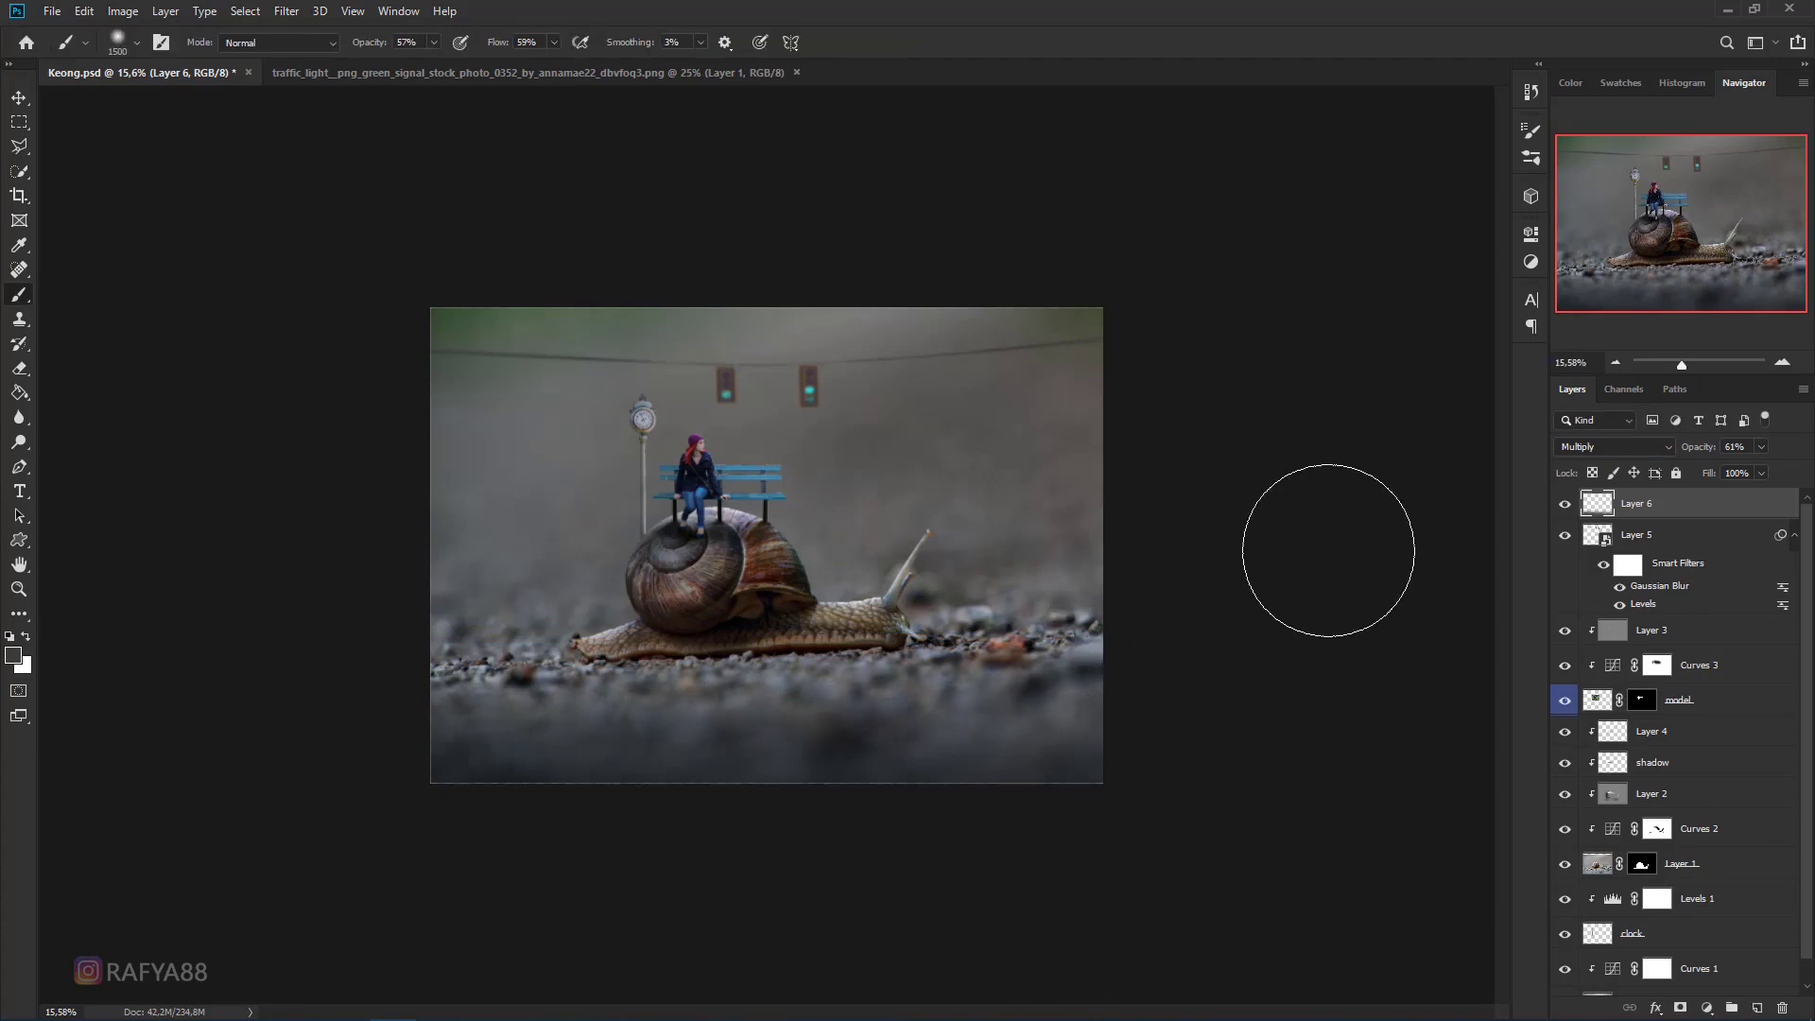
- Add another layer and paint a soft white glow at the image's upper edge with a 1500 px brush at 57% opacity
click(1755, 1008)
scroll(872, 378, up, 1)
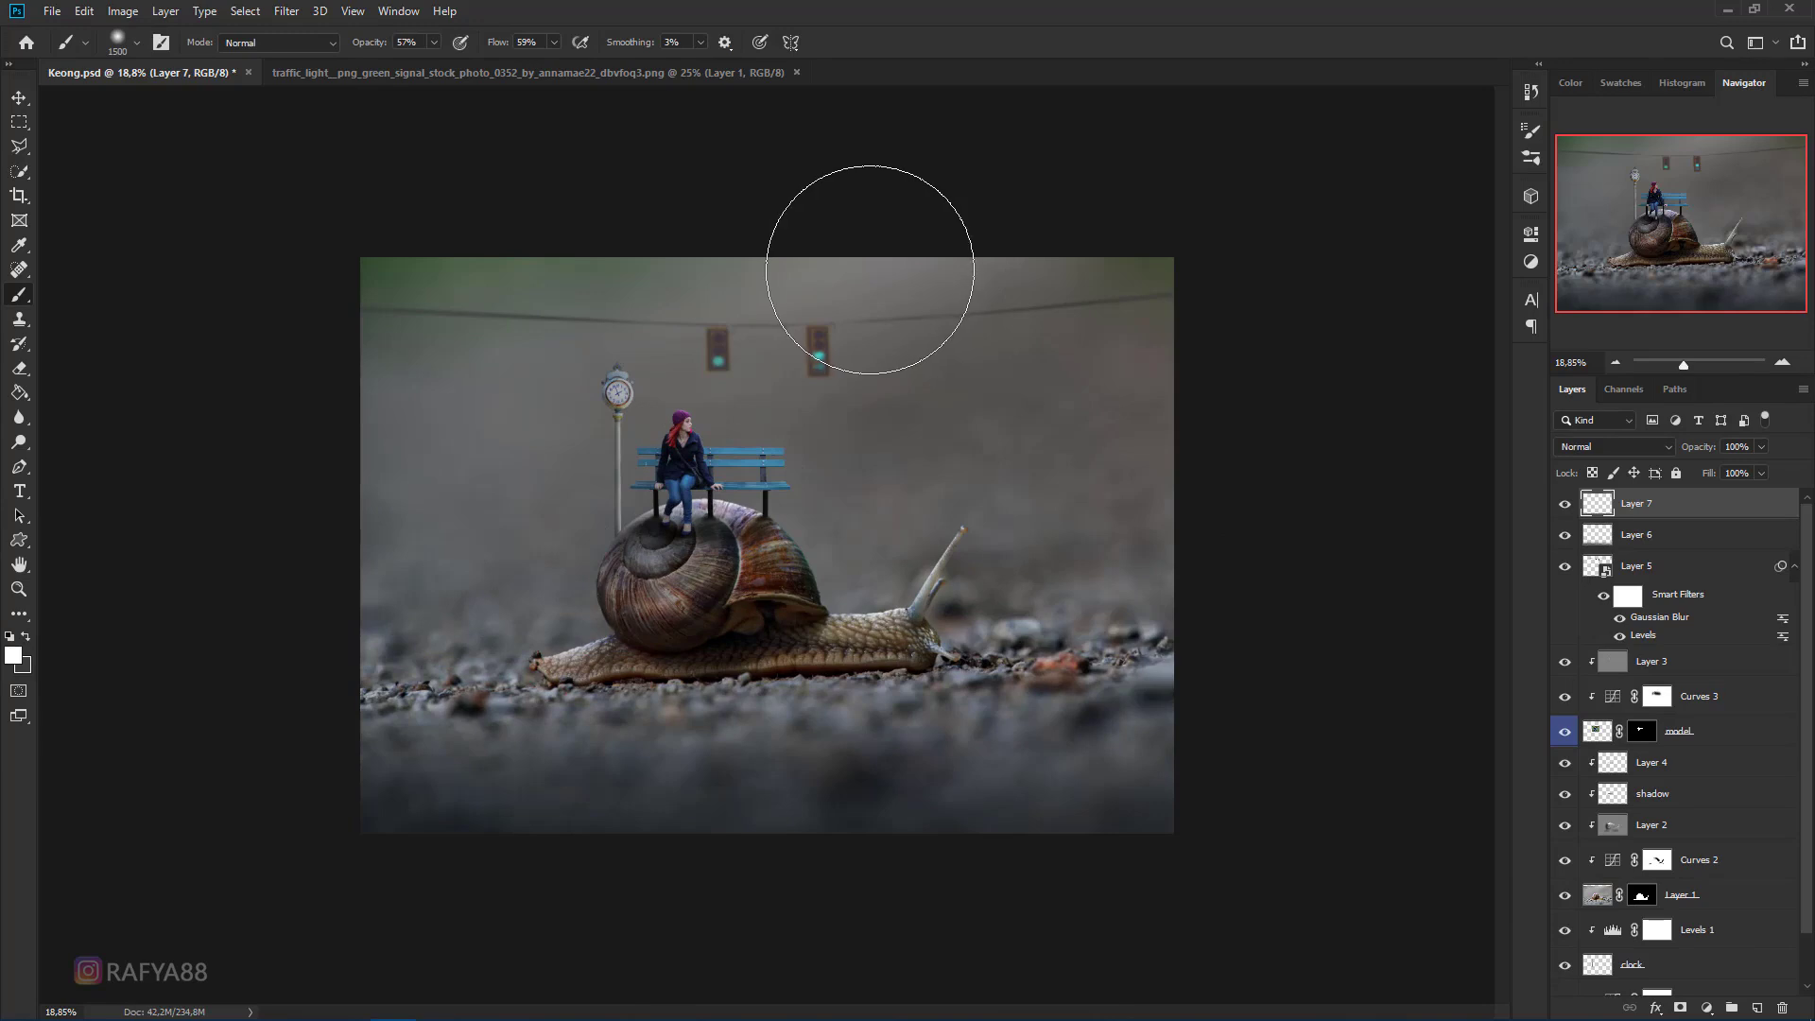
click(913, 238)
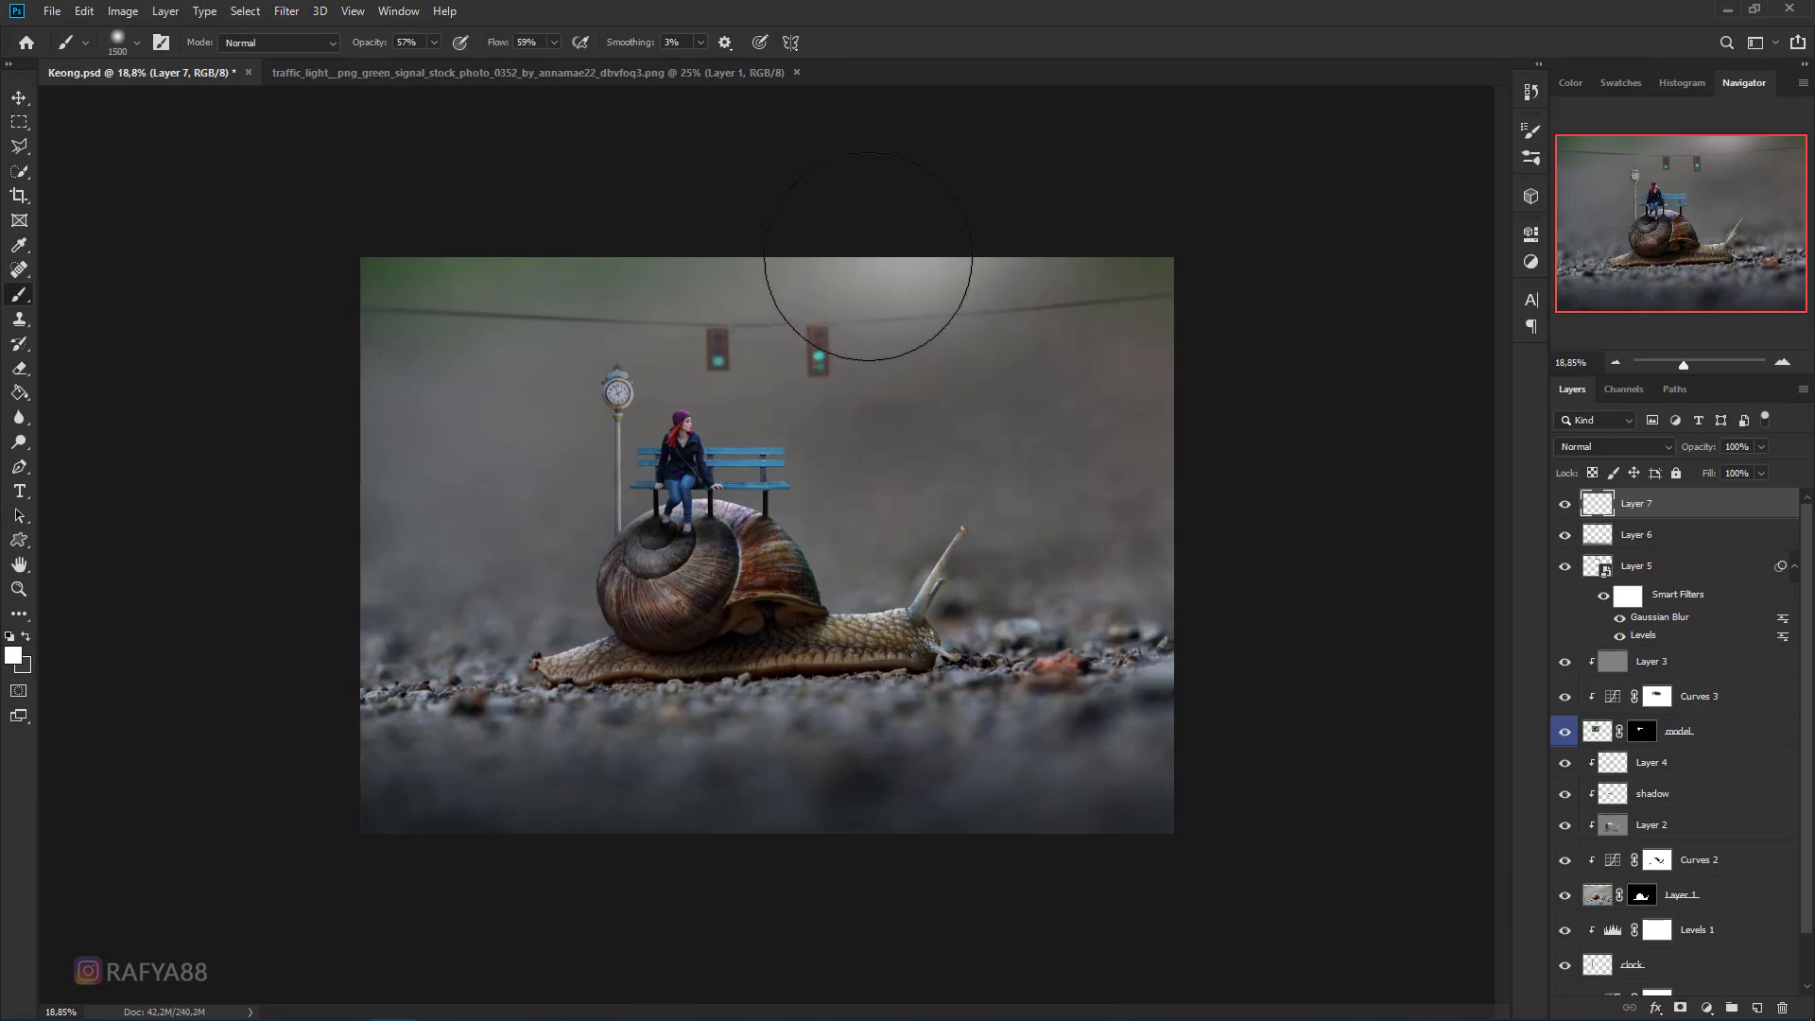
- Strengthen the white glow at the image's upper edge with a 2000 px brush
key(bracketright)
key(bracketright)
click(874, 265)
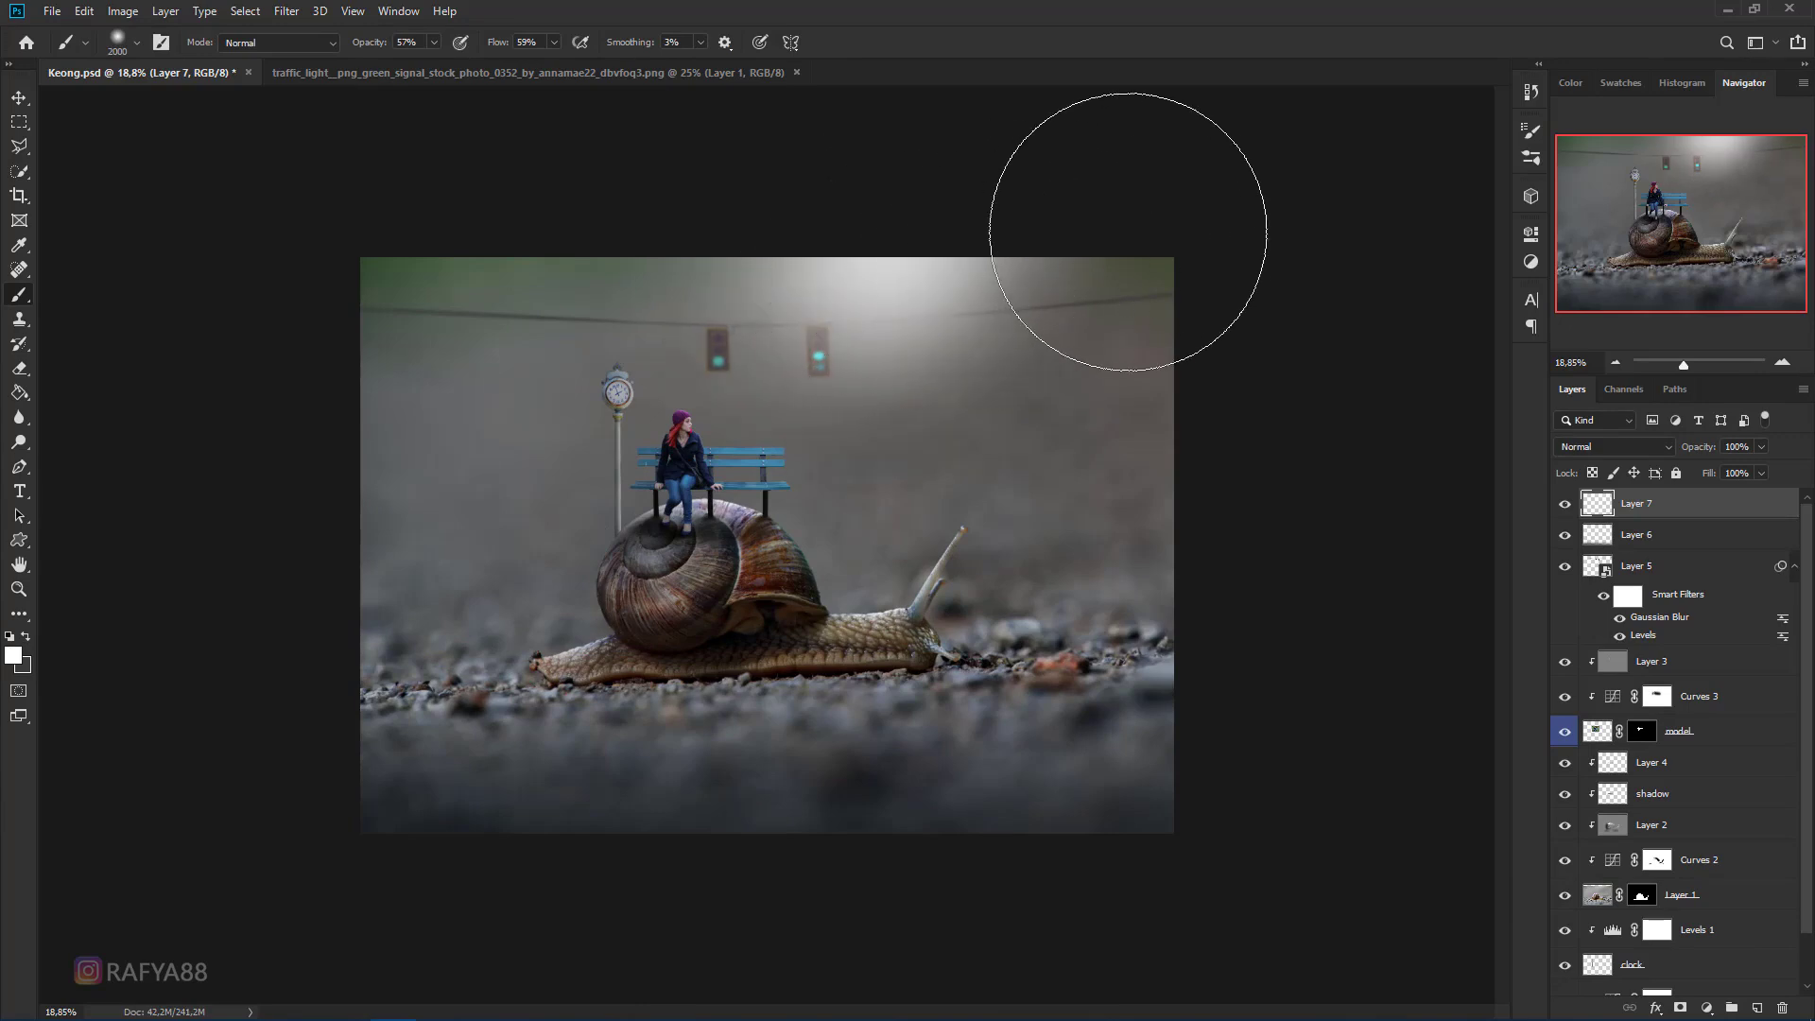
- Enlarge the white glow with Free Transform so it spreads past the image's upper edge, and lower its layer opacity
key(ctrl+t)
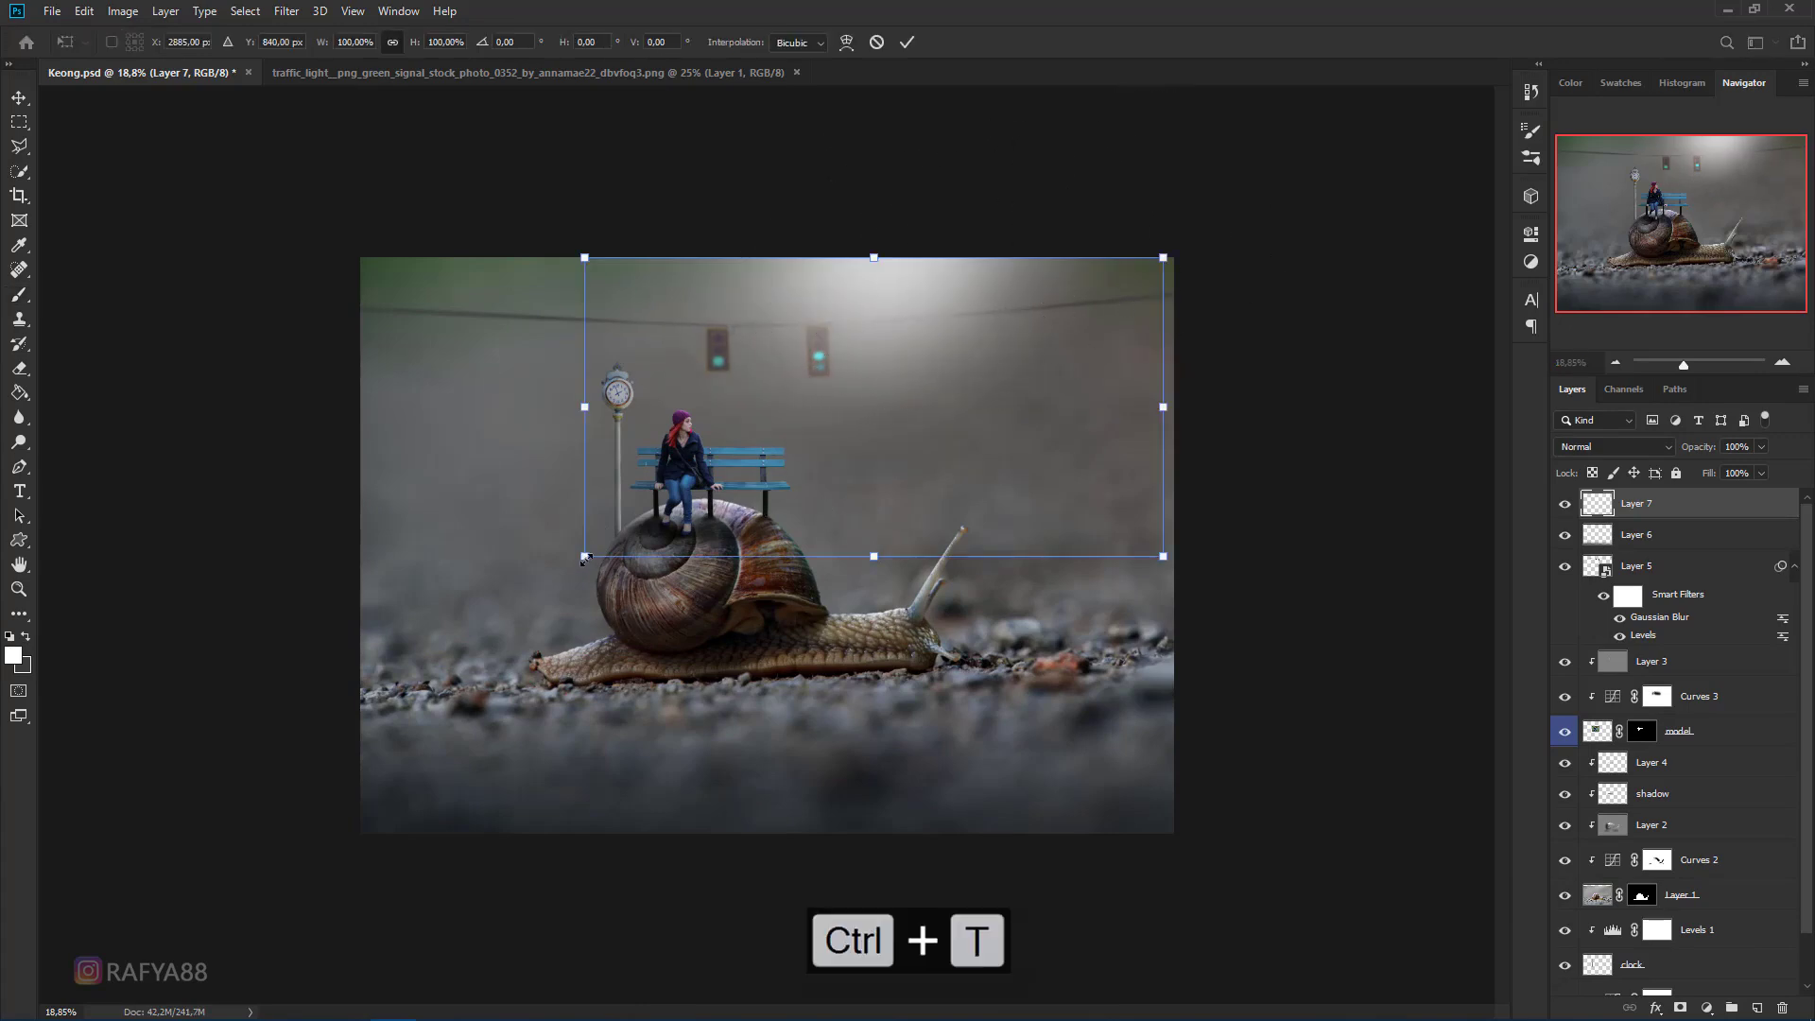
drag(581, 555, 377, 747)
drag(773, 589, 866, 519)
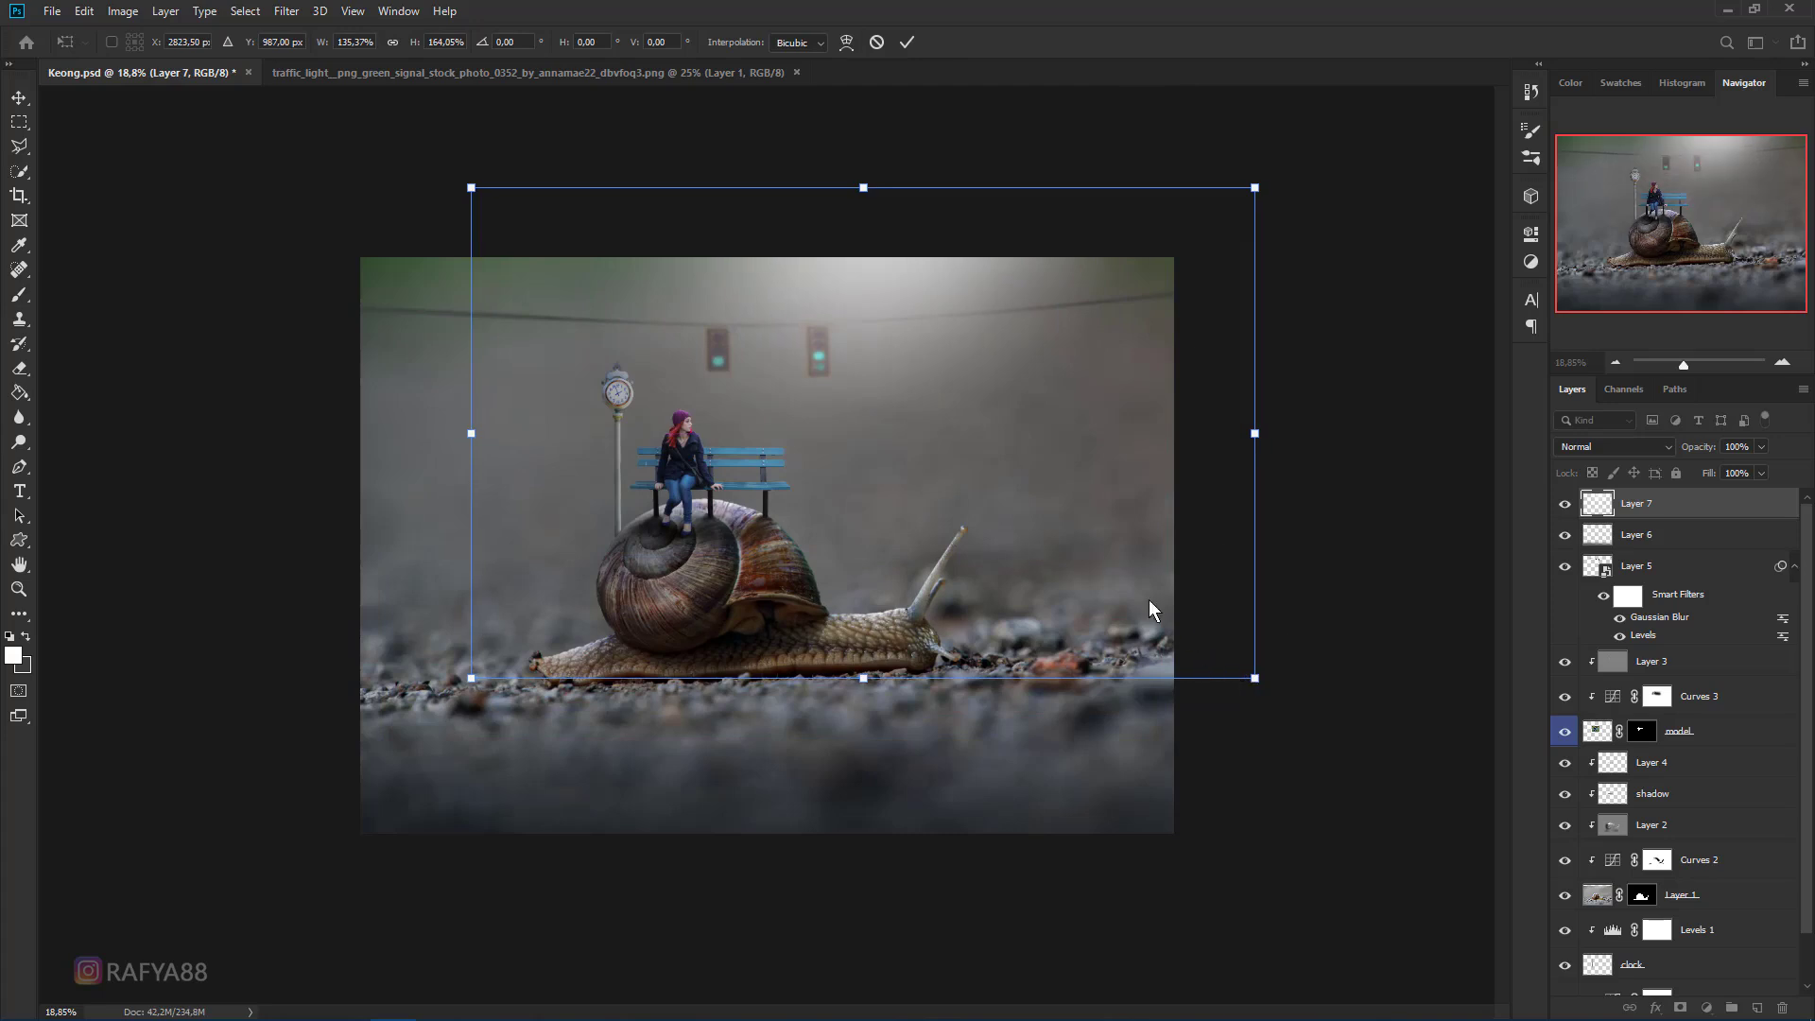
key(Return)
key(b)
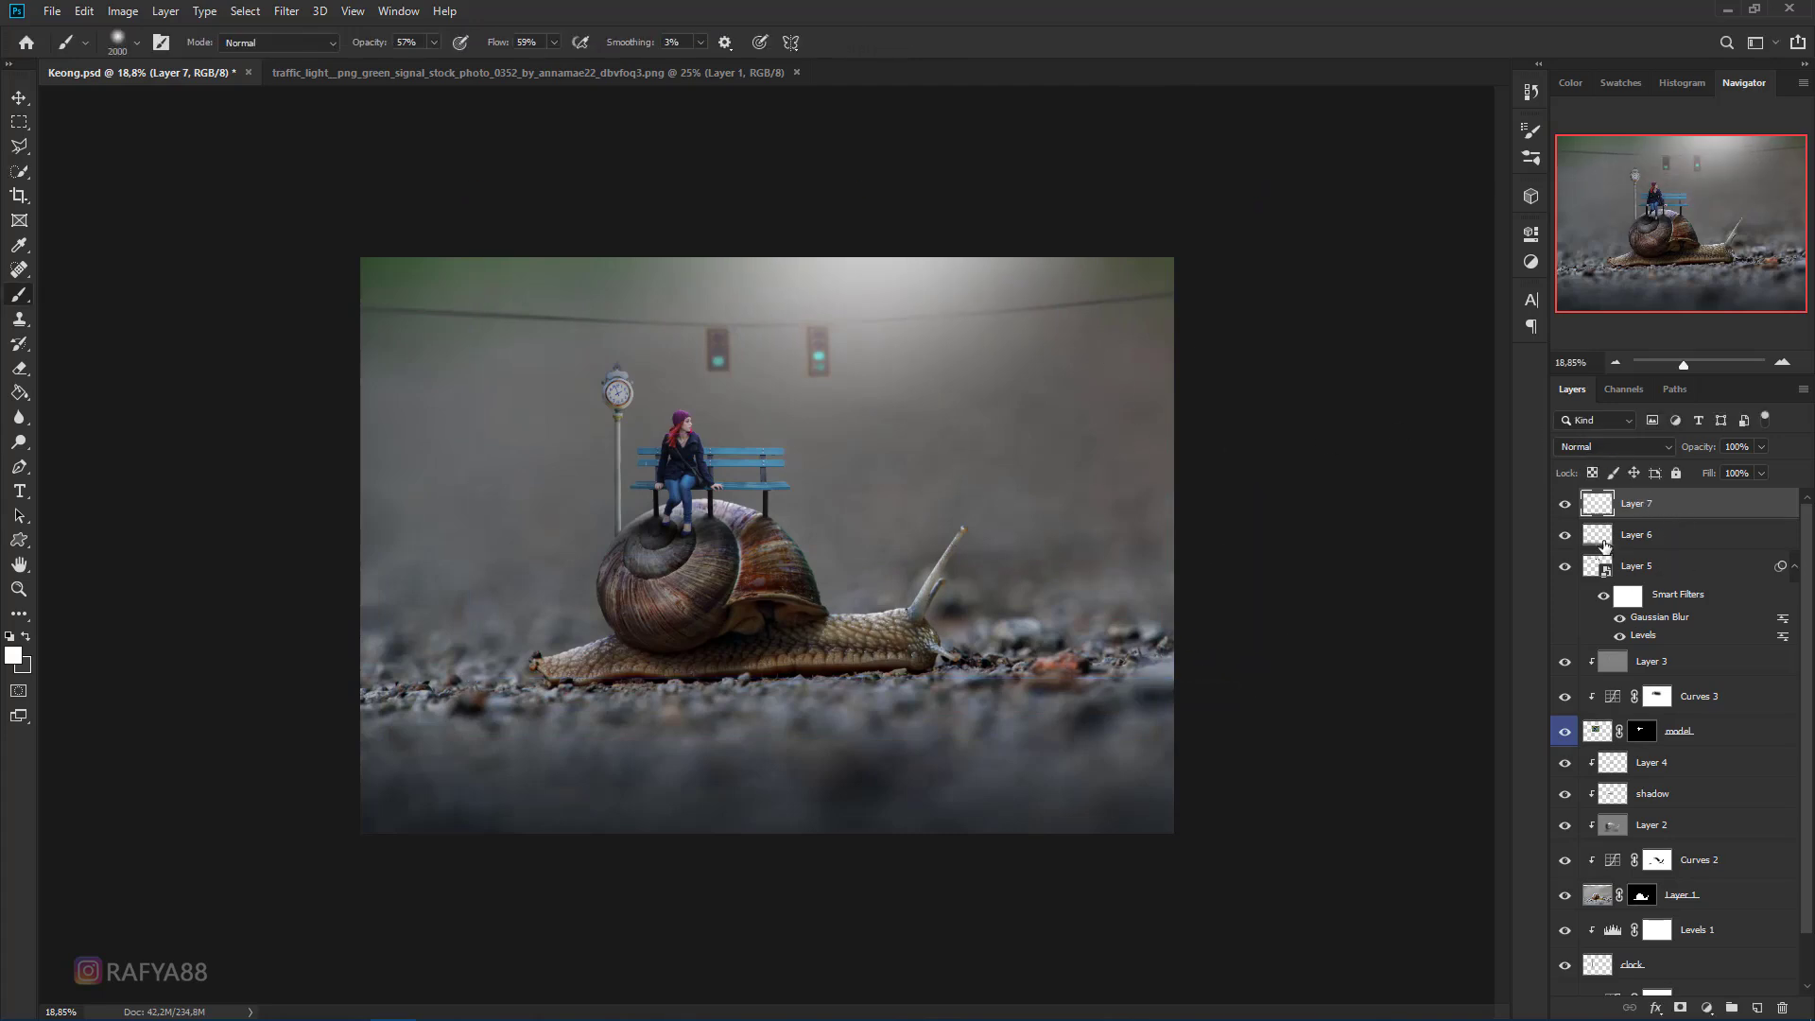
drag(1700, 448, 1665, 458)
- Add a layer, paint a white light beam from the glow down onto the snail shell with a 1700 px brush, and set its opacity to 84%
click(1756, 1007)
key(bracketleft)
key(bracketleft)
key(bracketleft)
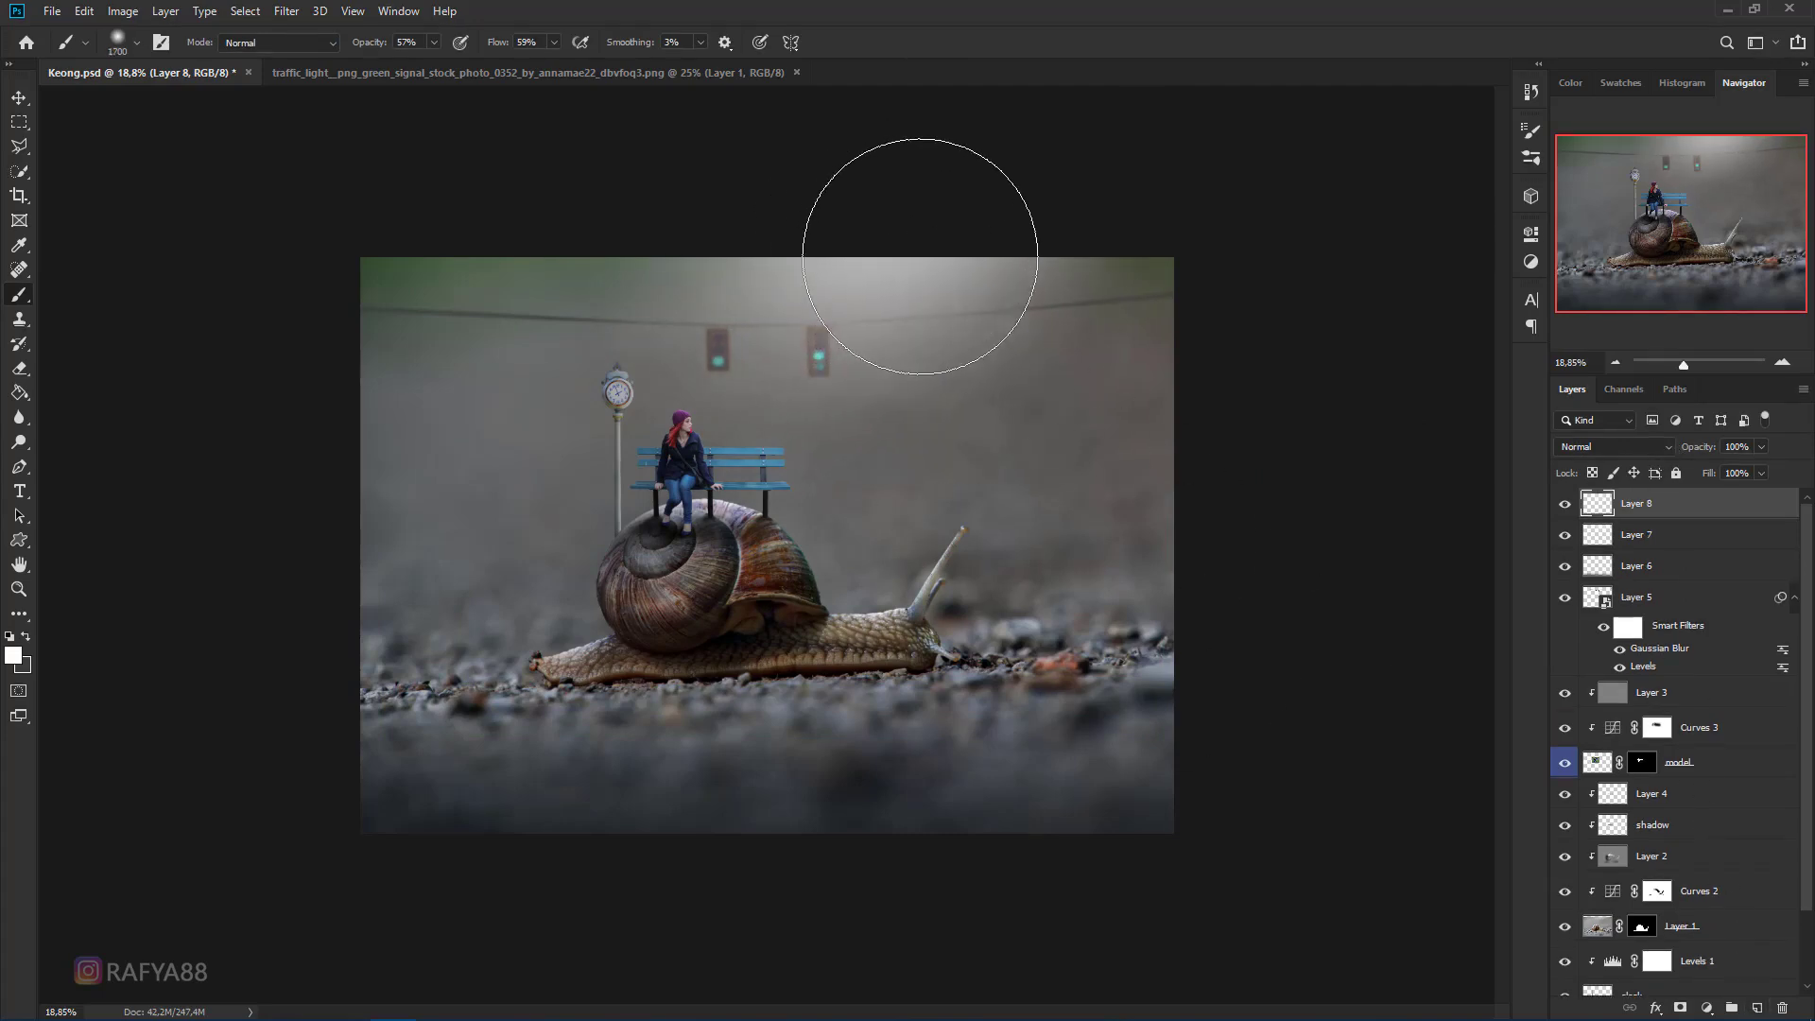
mouse_move(883, 231)
mouse_down()
mouse_move(567, 605)
mouse_move(799, 563)
mouse_up()
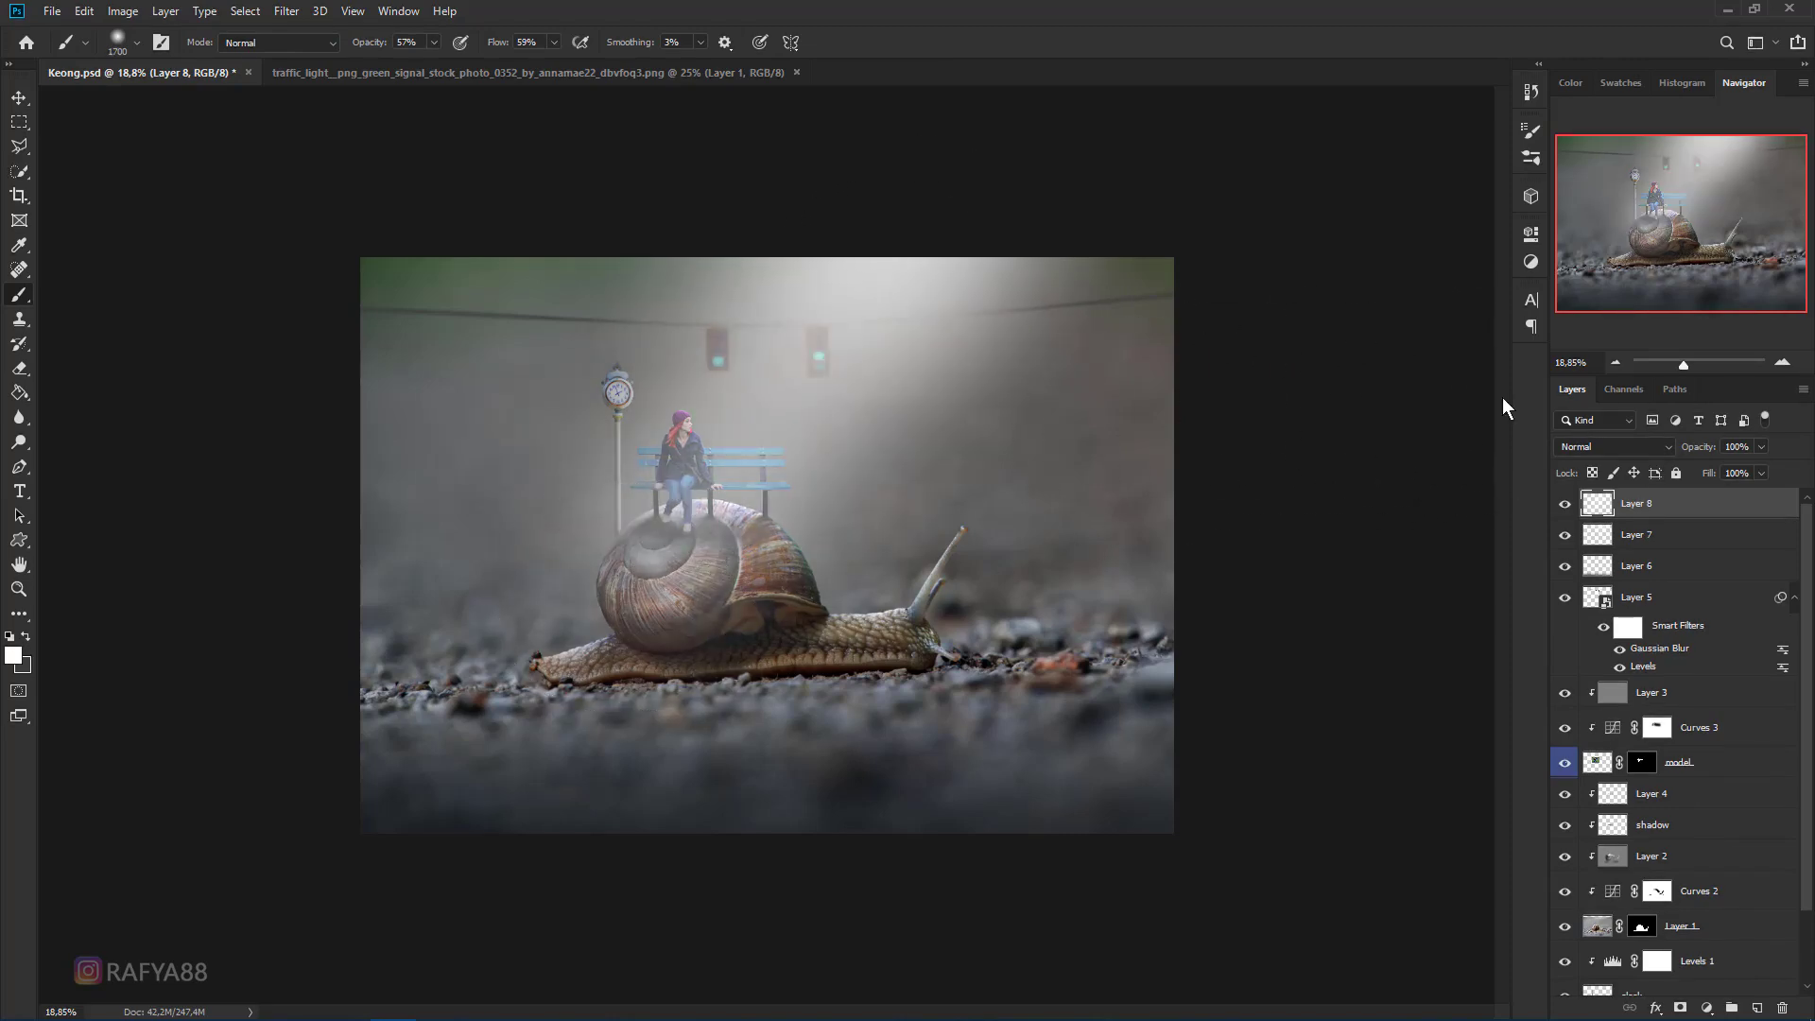
drag(1701, 451, 1678, 454)
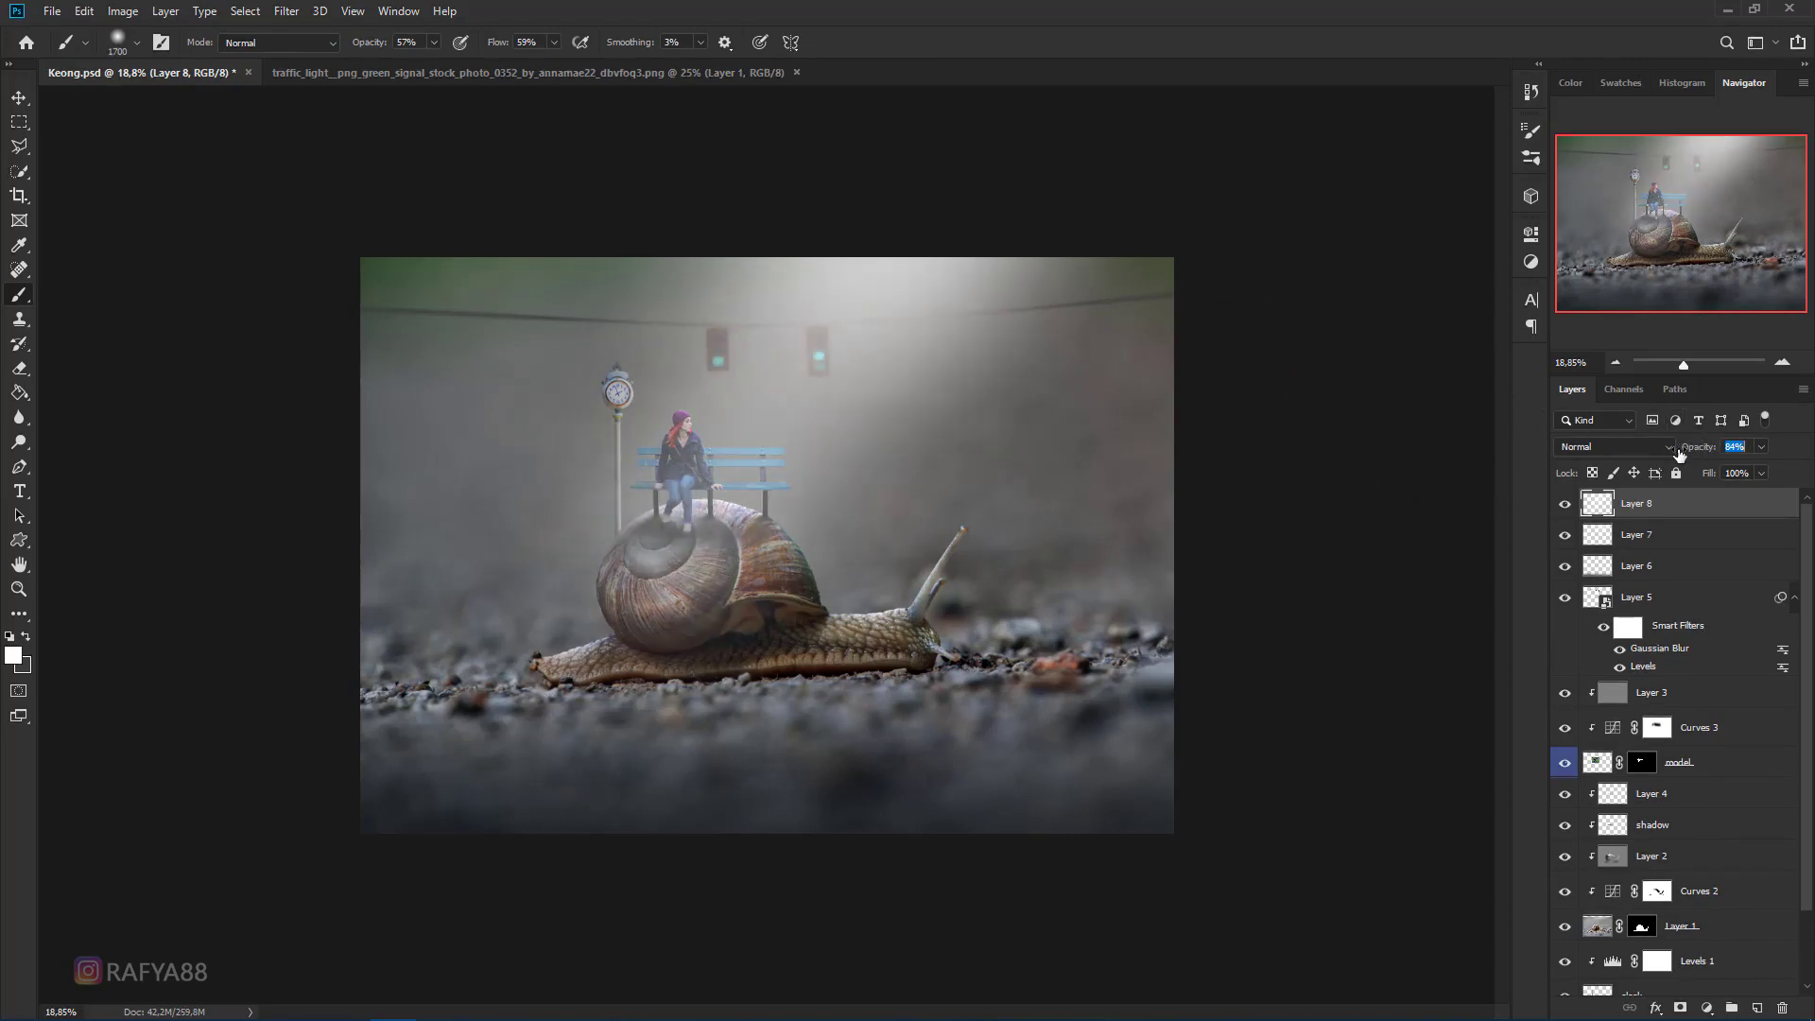
- Erase the beam's haze over the woman and snail with a 2400 px Eraser at 59% opacity
right_click(19, 368)
click(94, 368)
key(bracketright)
key(bracketright)
key(bracketright)
key(bracketright)
key(bracketright)
key(bracketright)
key(bracketright)
key(bracketright)
key(bracketright)
key(bracketright)
key(bracketright)
key(bracketright)
key(bracketright)
key(bracketright)
key(bracketright)
key(bracketright)
key(bracketright)
key(bracketright)
key(bracketright)
key(bracketright)
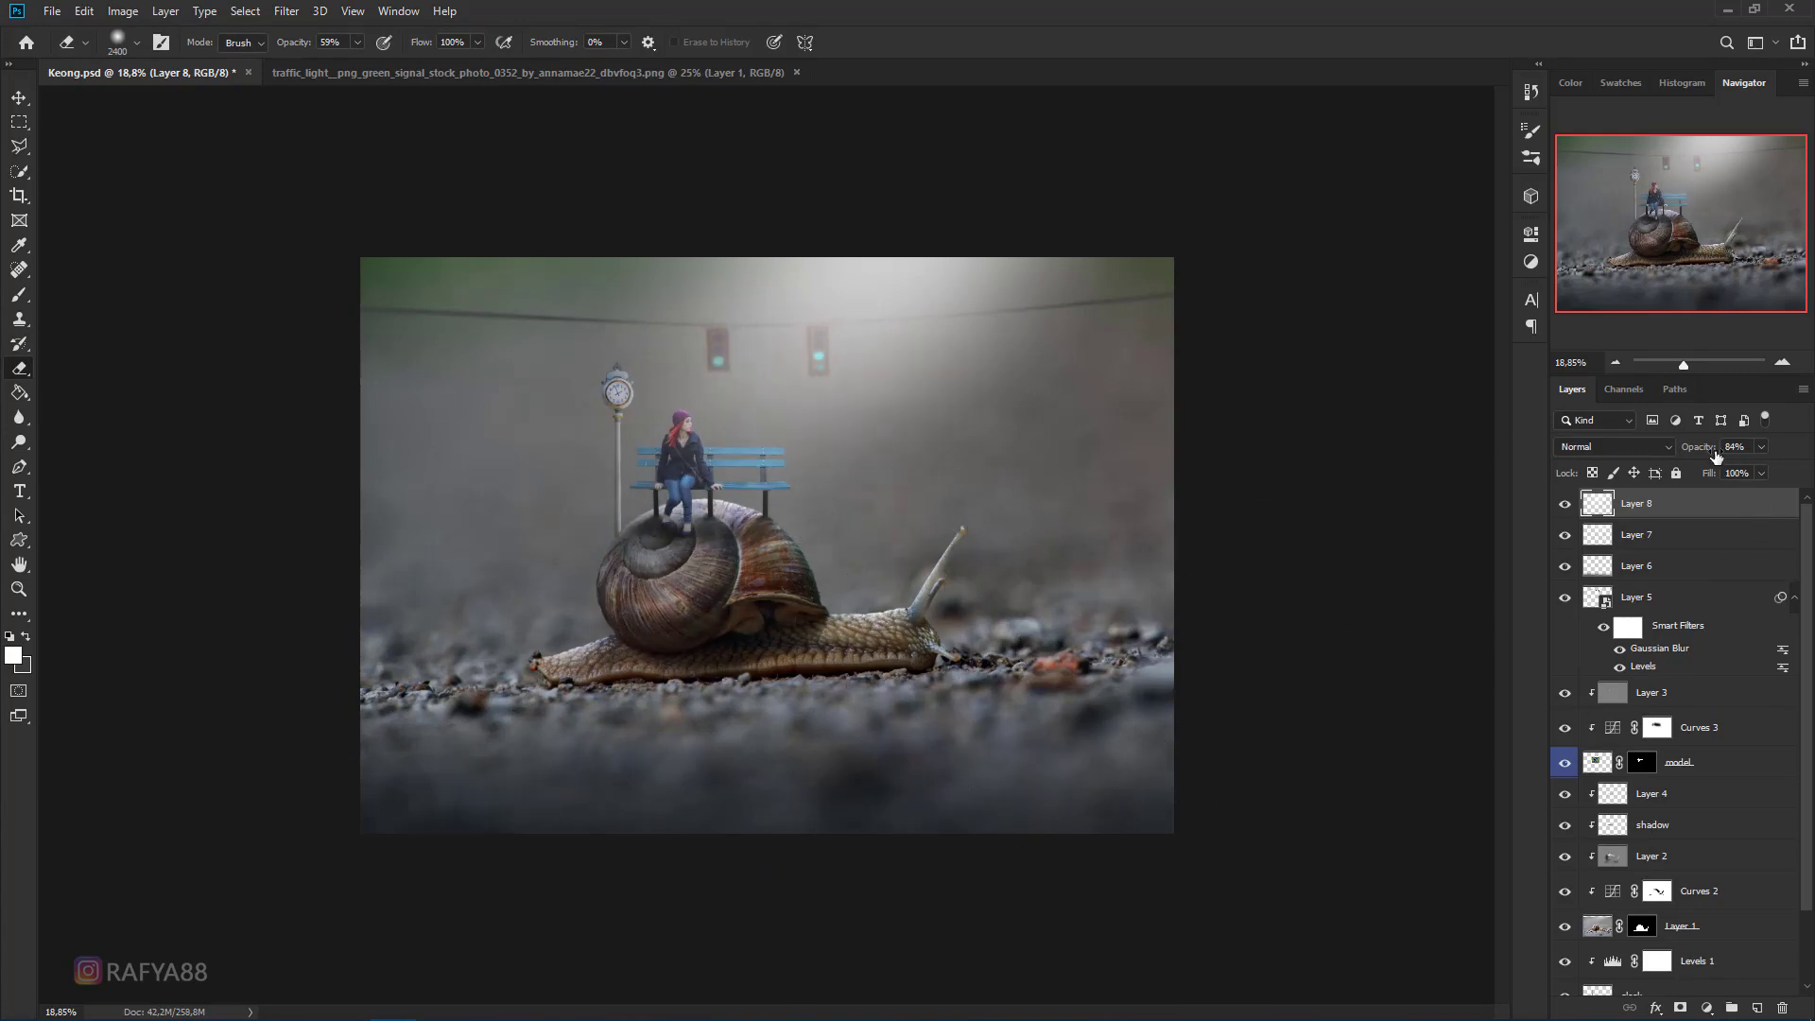
- Set the light beam layer's opacity to 55% and the white glow layer's opacity to 28%
drag(1688, 451, 1673, 452)
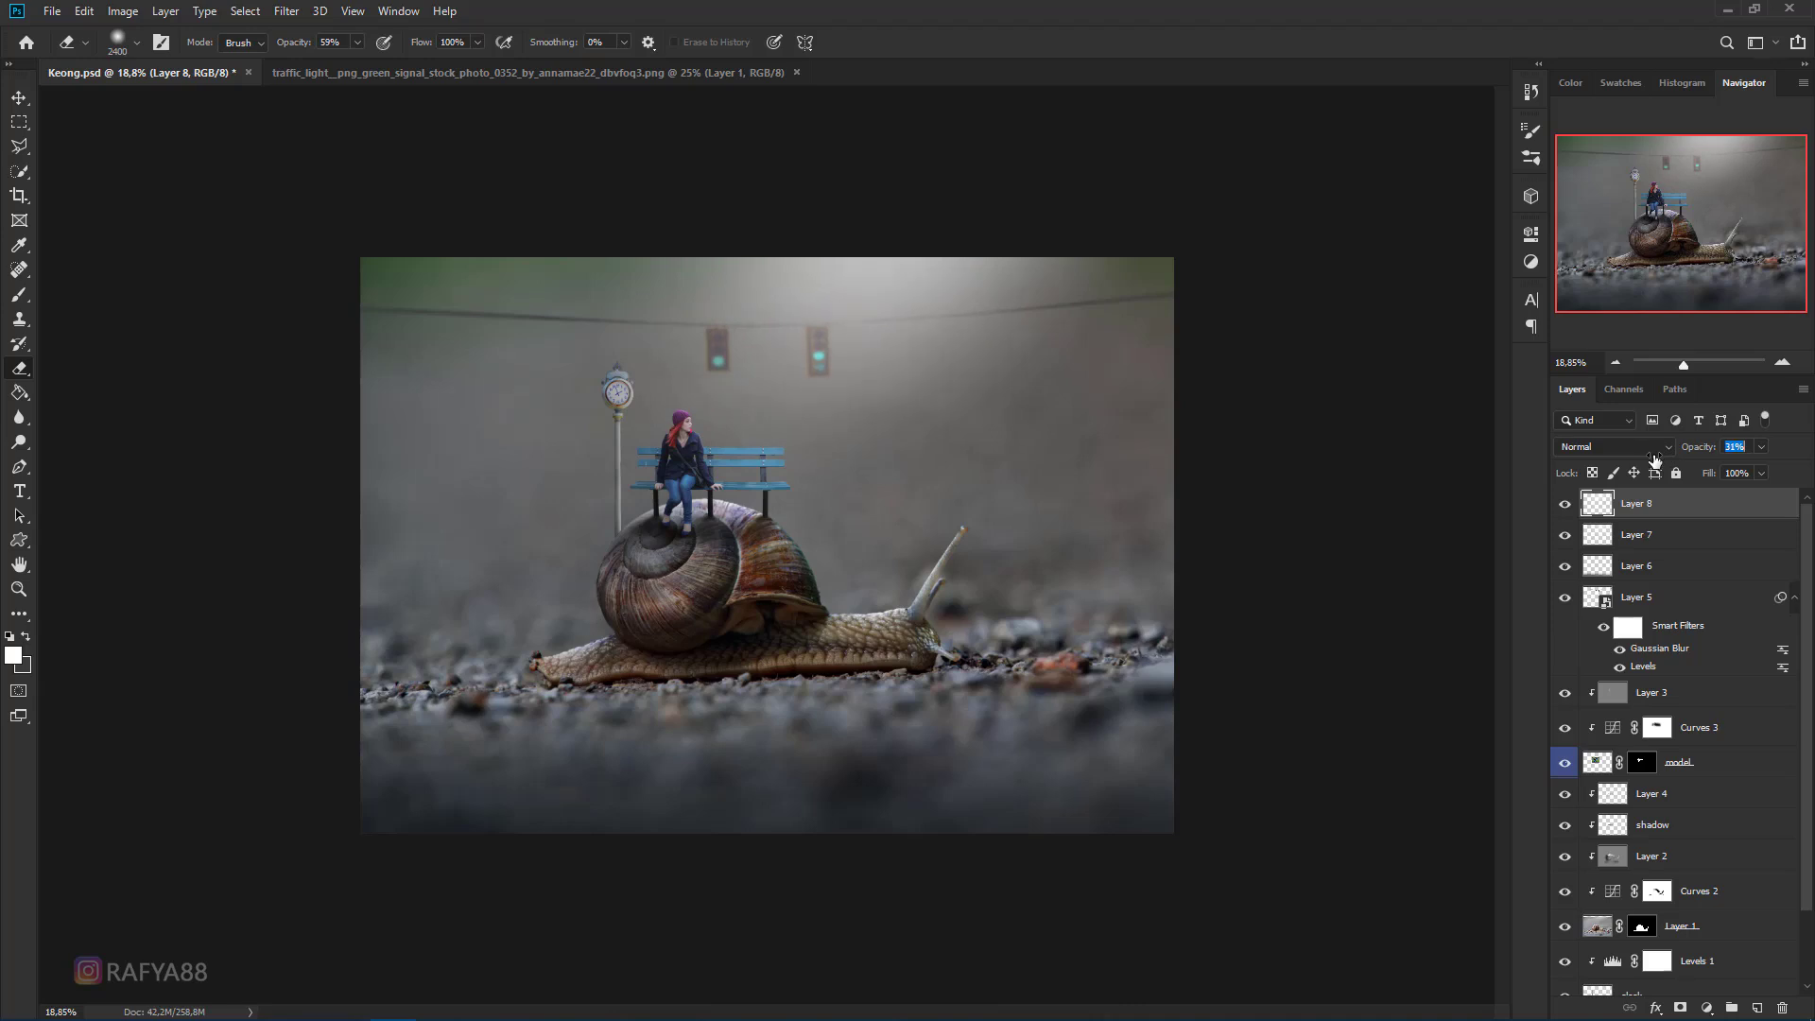
click(1565, 536)
click(1566, 536)
drag(1702, 452, 1659, 460)
click(1682, 542)
alt+scroll(1314, 482, down, 1)
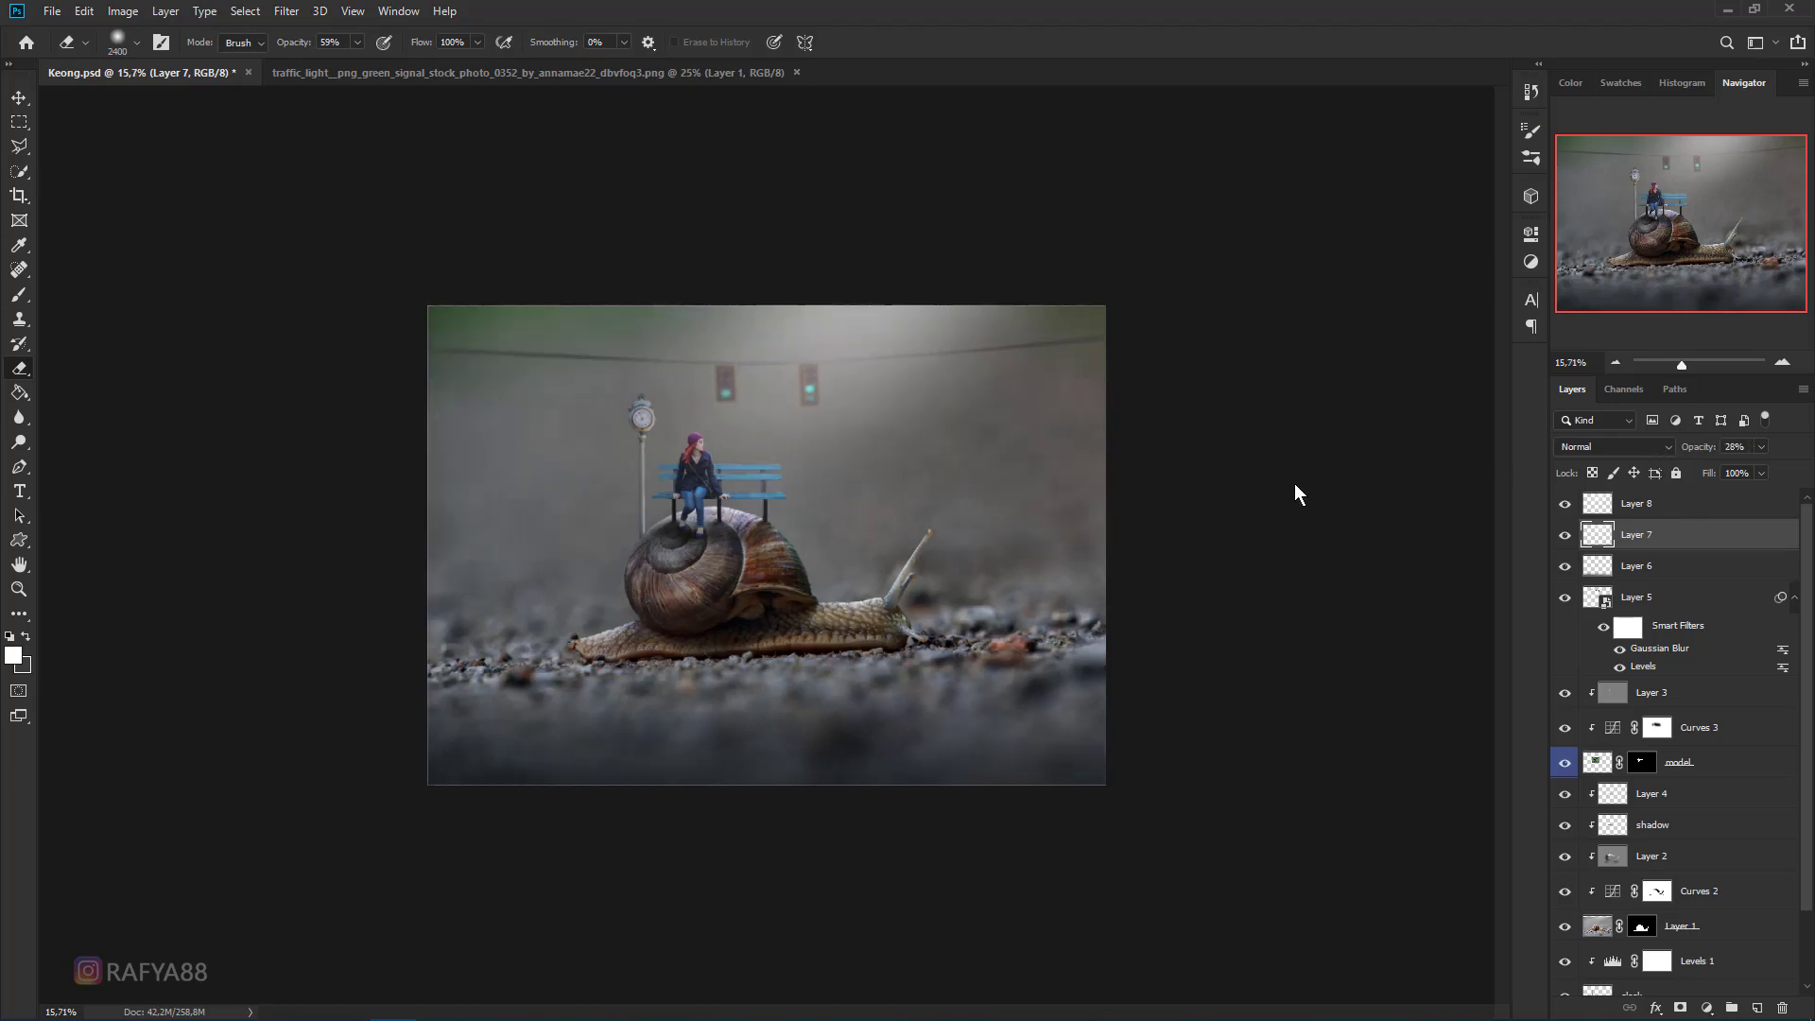
- On the ground shading layer, paint dark grey along the image's lower and left edges with a 1700 px brush, undoing the last strokes
click(1638, 571)
click(26, 636)
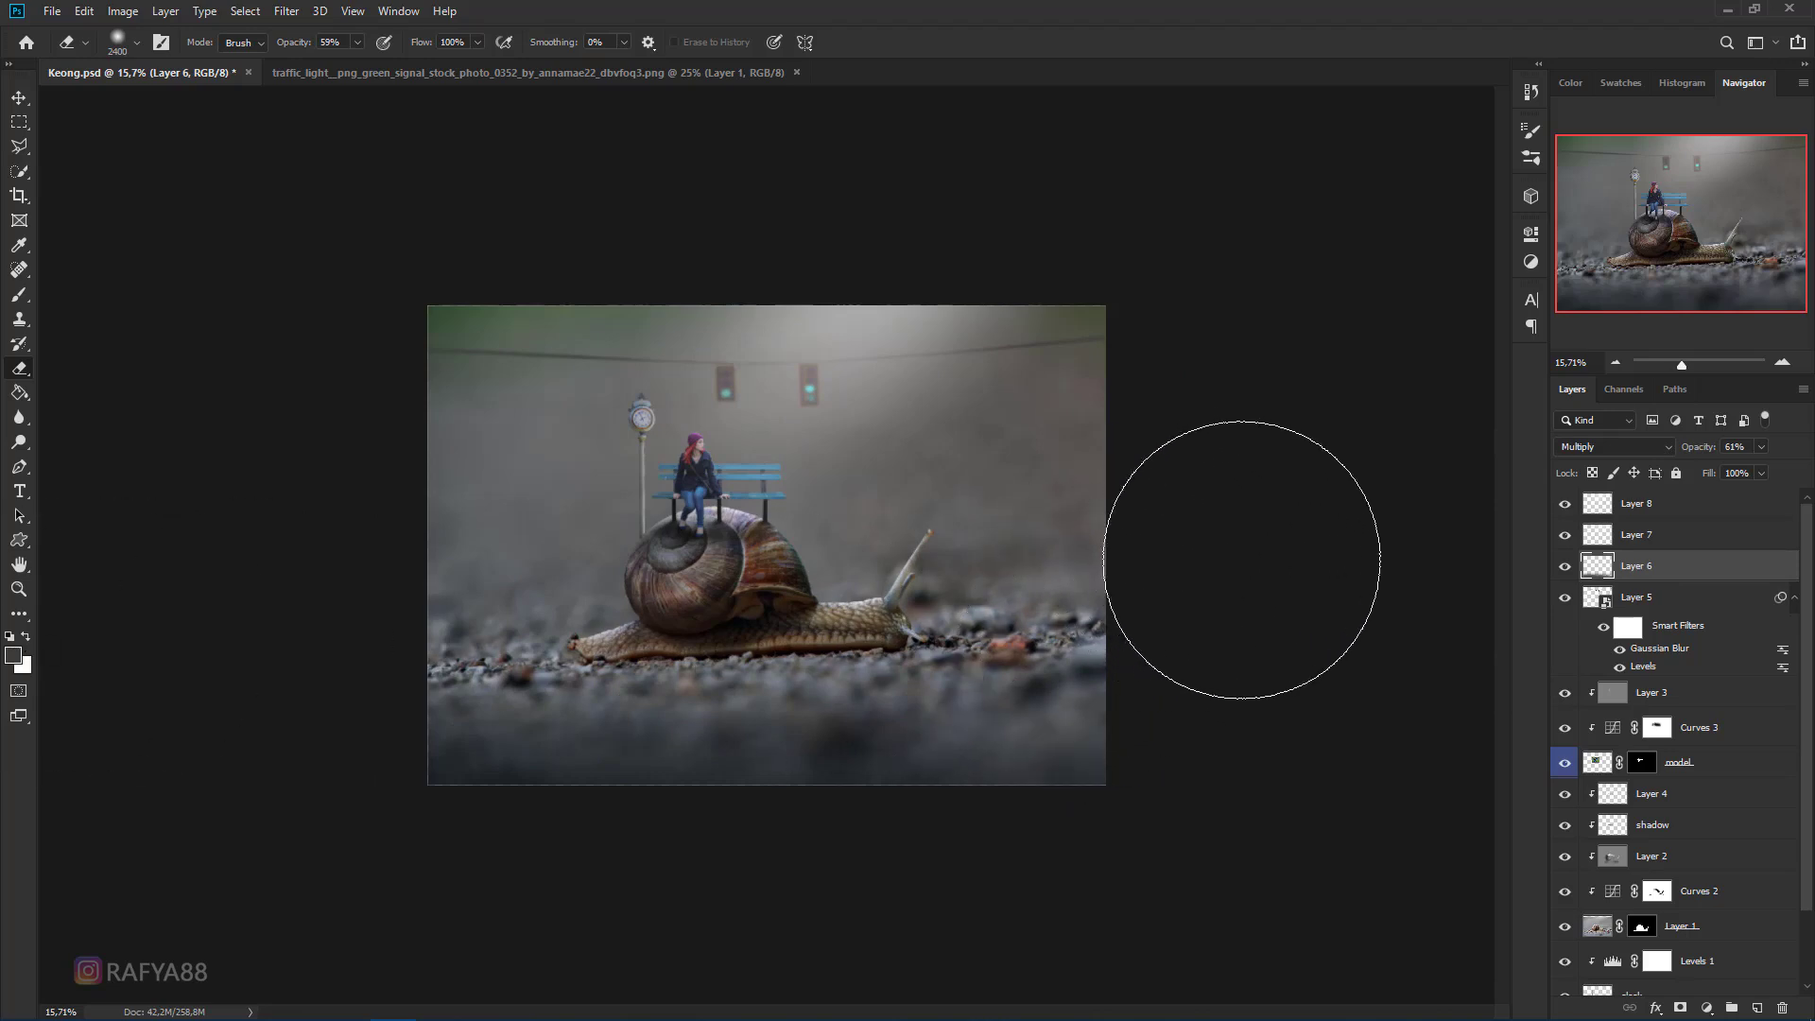
key(ctrl+z)
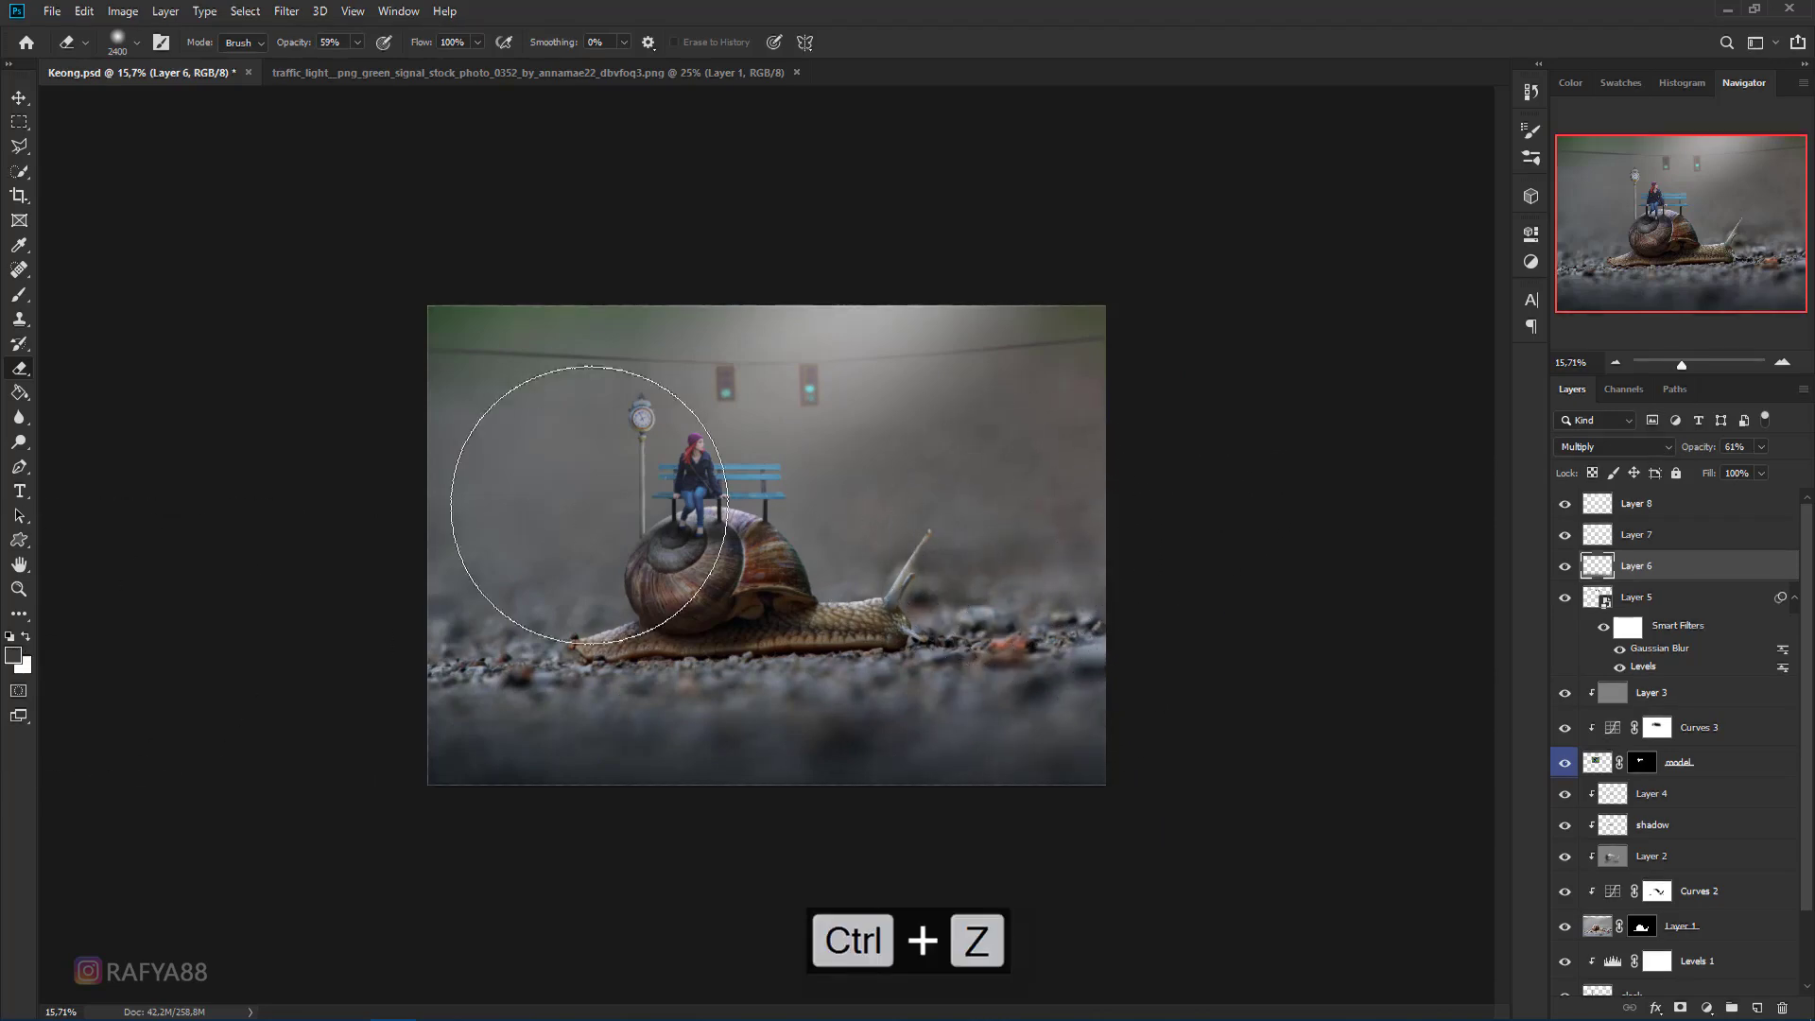
right_click(19, 295)
click(71, 300)
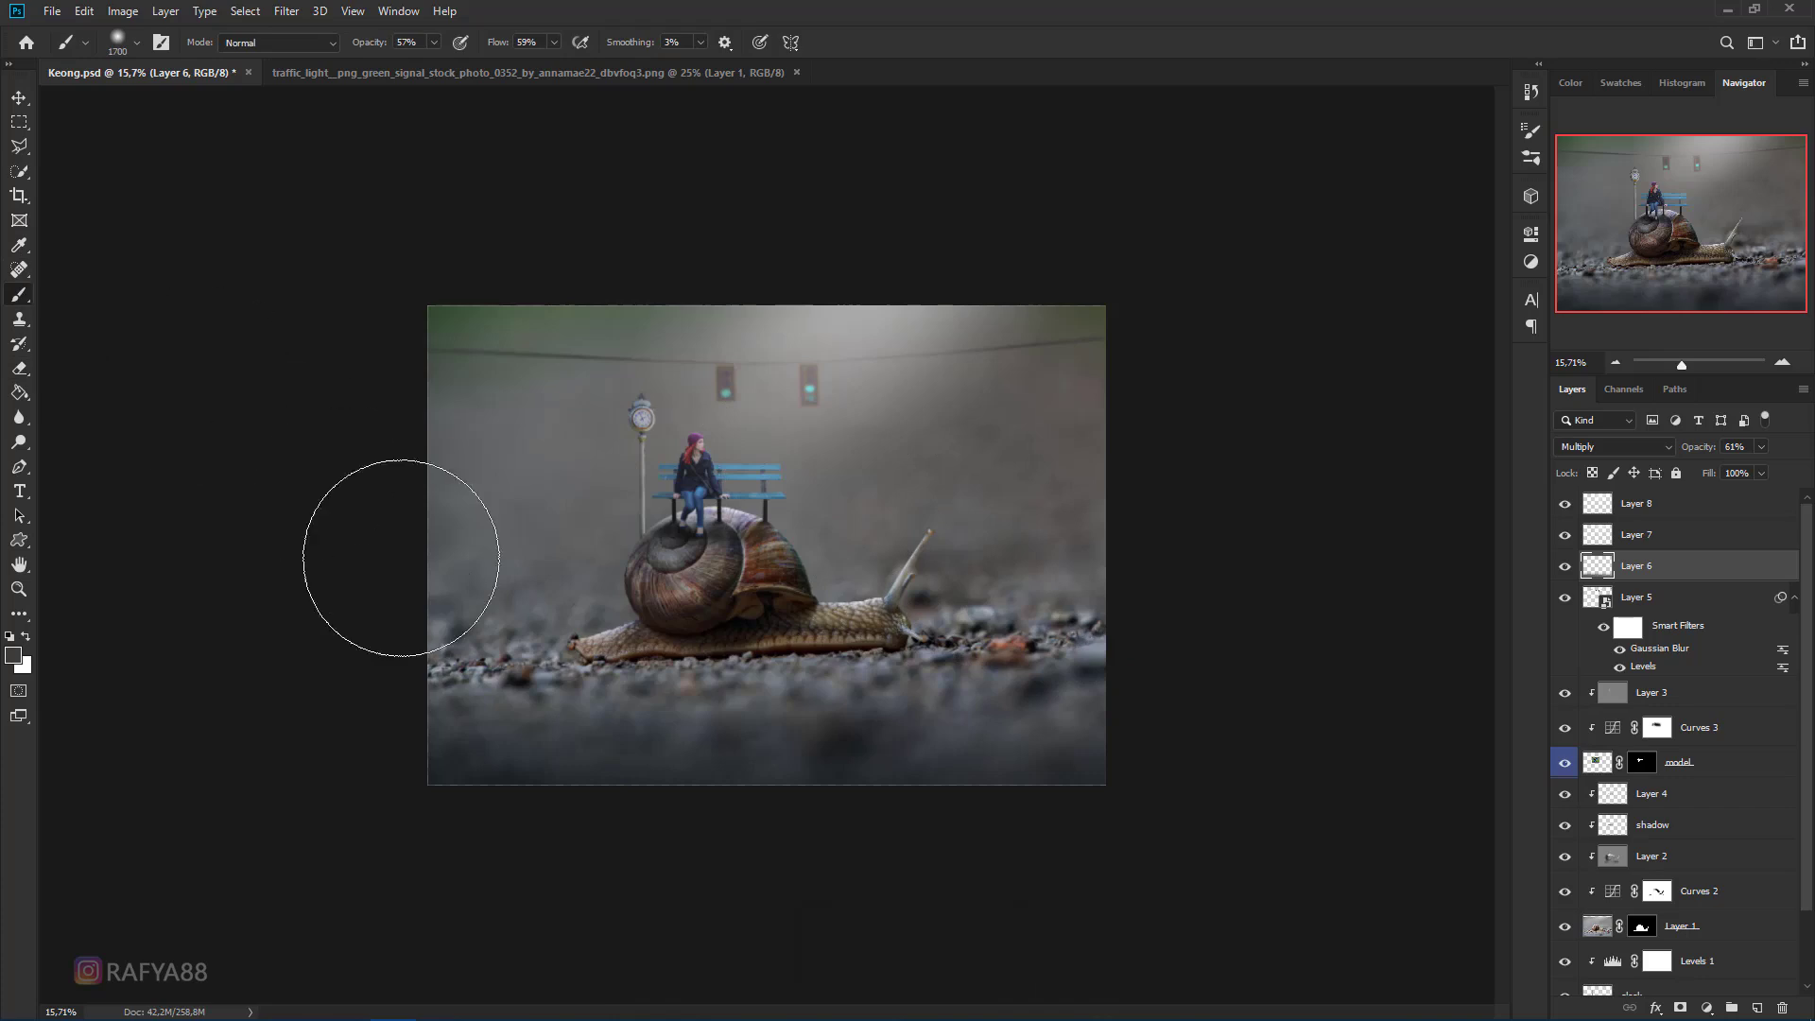
drag(414, 652, 668, 777)
mouse_move(468, 706)
mouse_down()
mouse_move(782, 794)
mouse_move(837, 828)
mouse_up()
drag(450, 612, 368, 561)
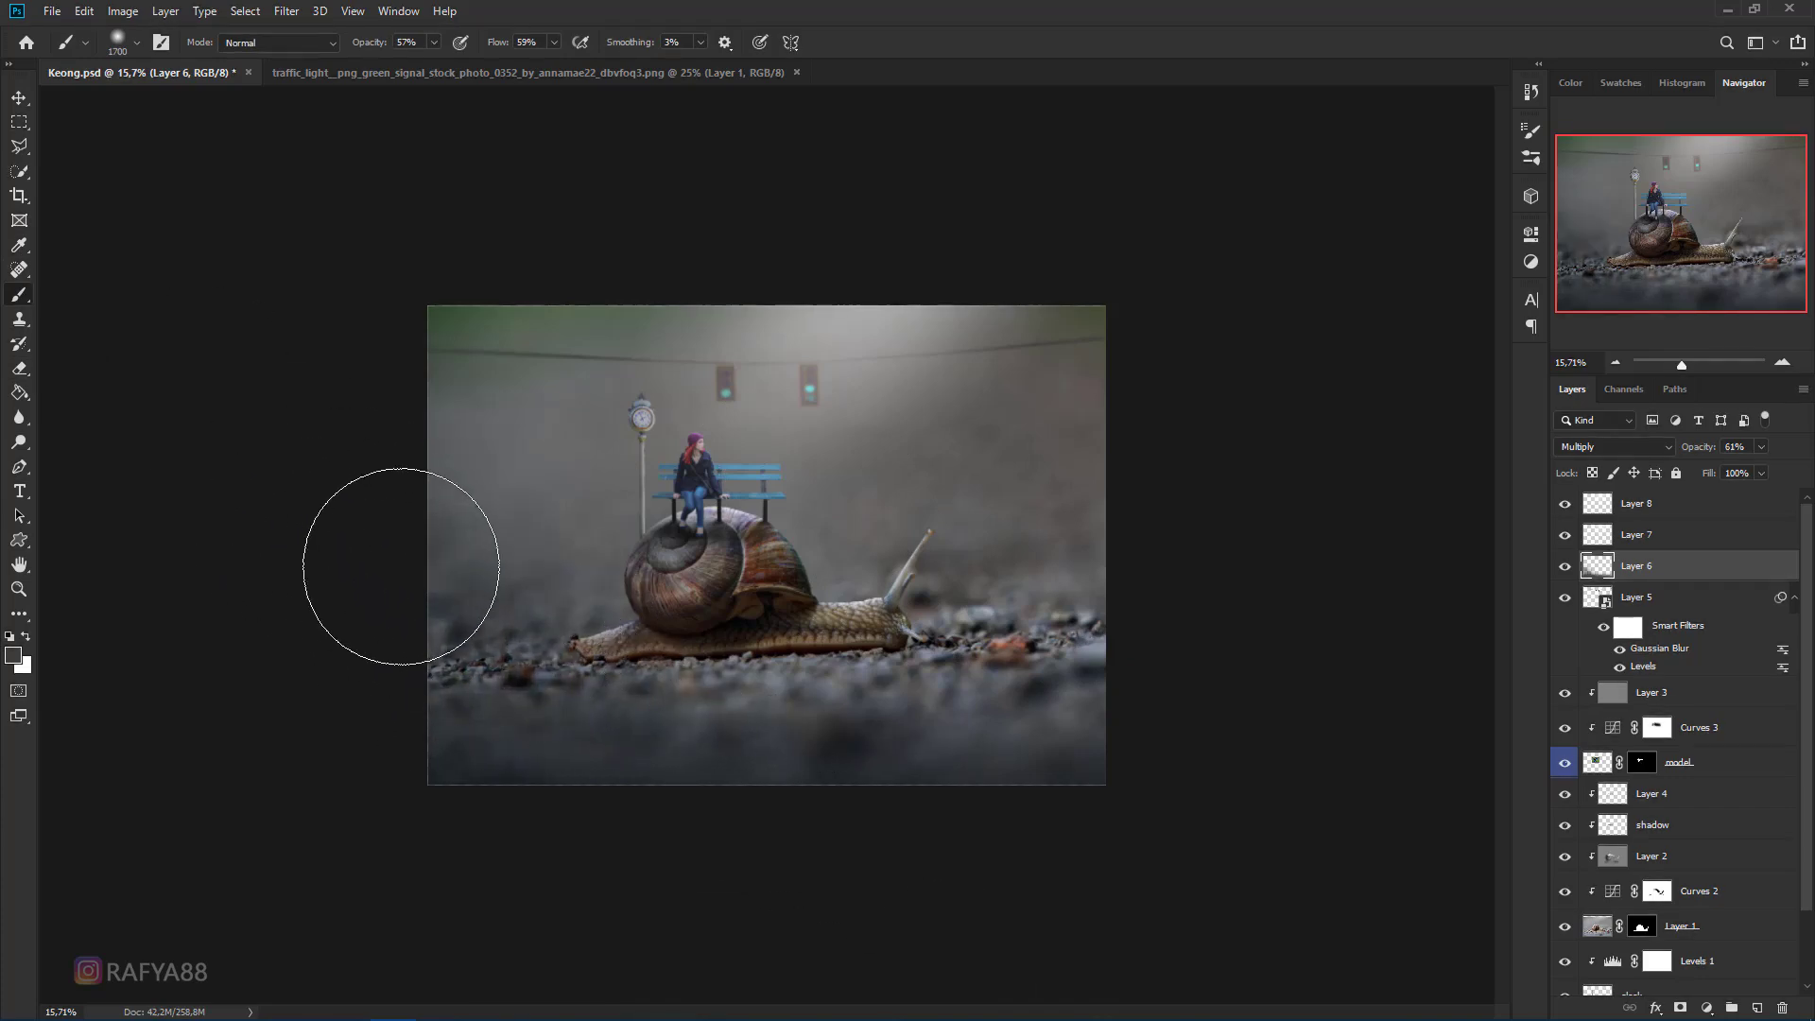
drag(391, 492, 388, 430)
key(ctrl+z)
key(ctrl+z)
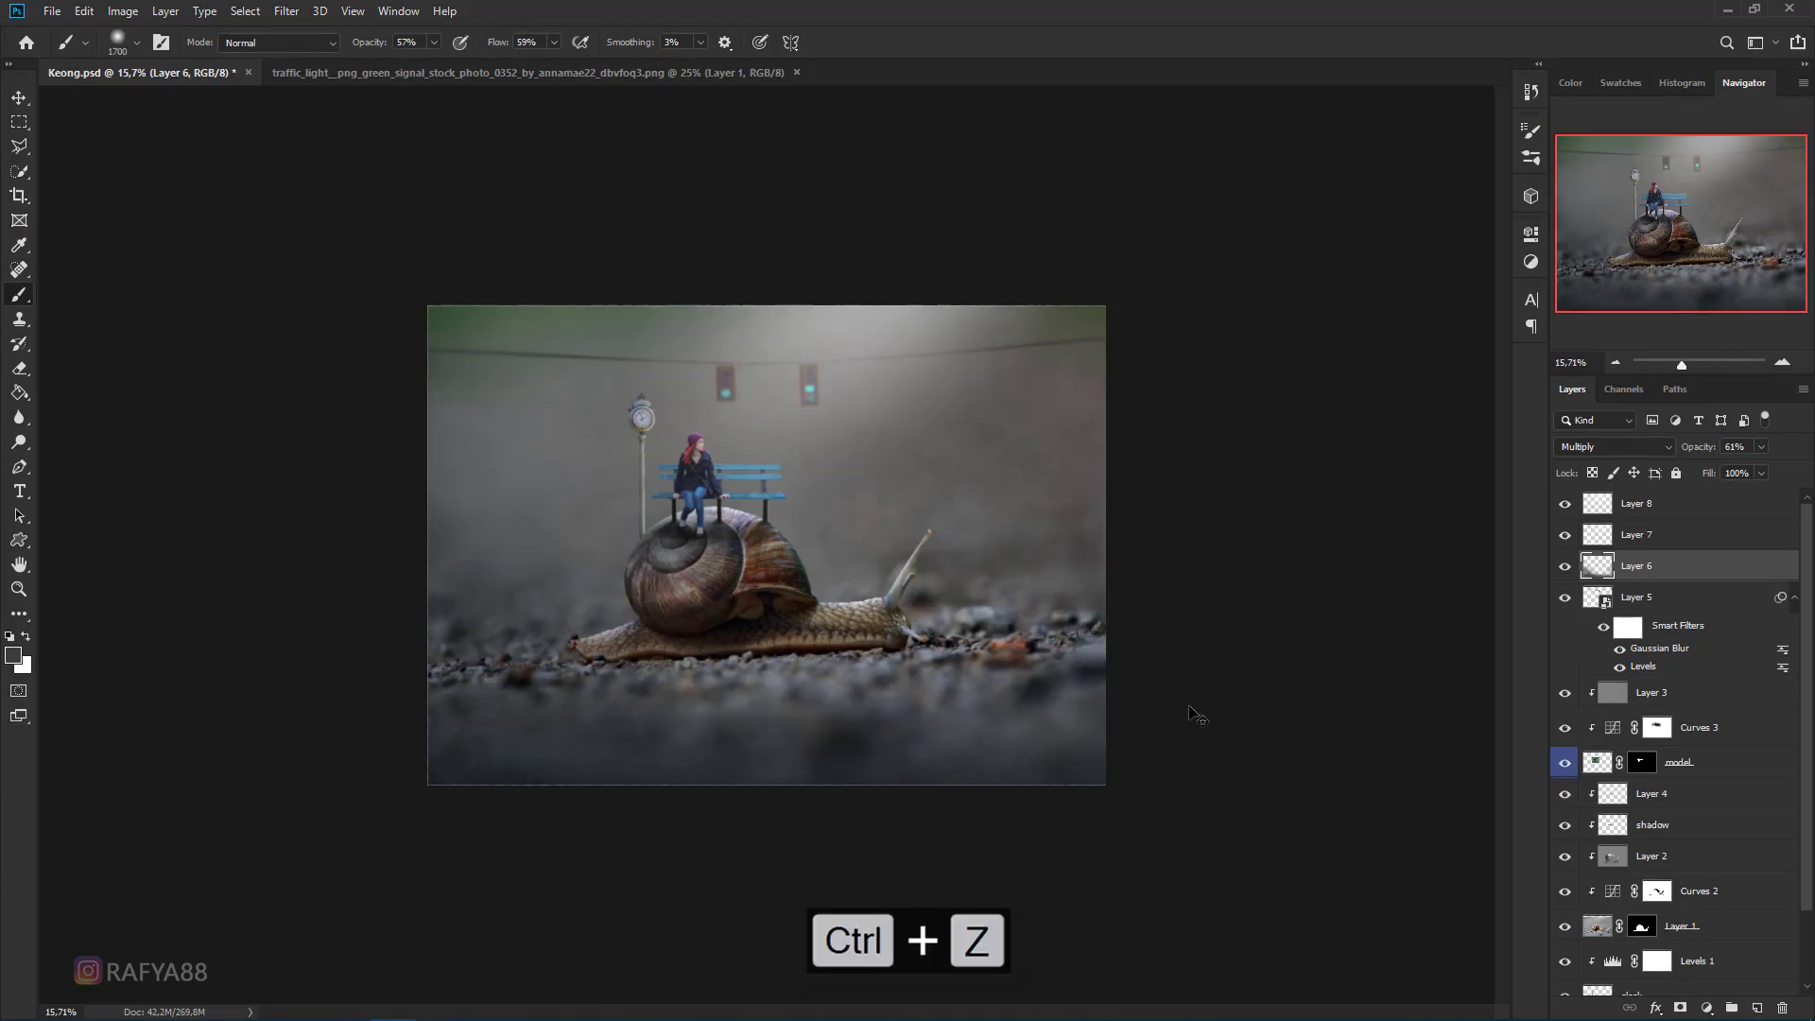
- Compare the image with and without the light beam layer, and add a Levels adjustment layer above it
click(1565, 503)
click(1564, 502)
click(1664, 503)
scroll(1215, 555, up, 1)
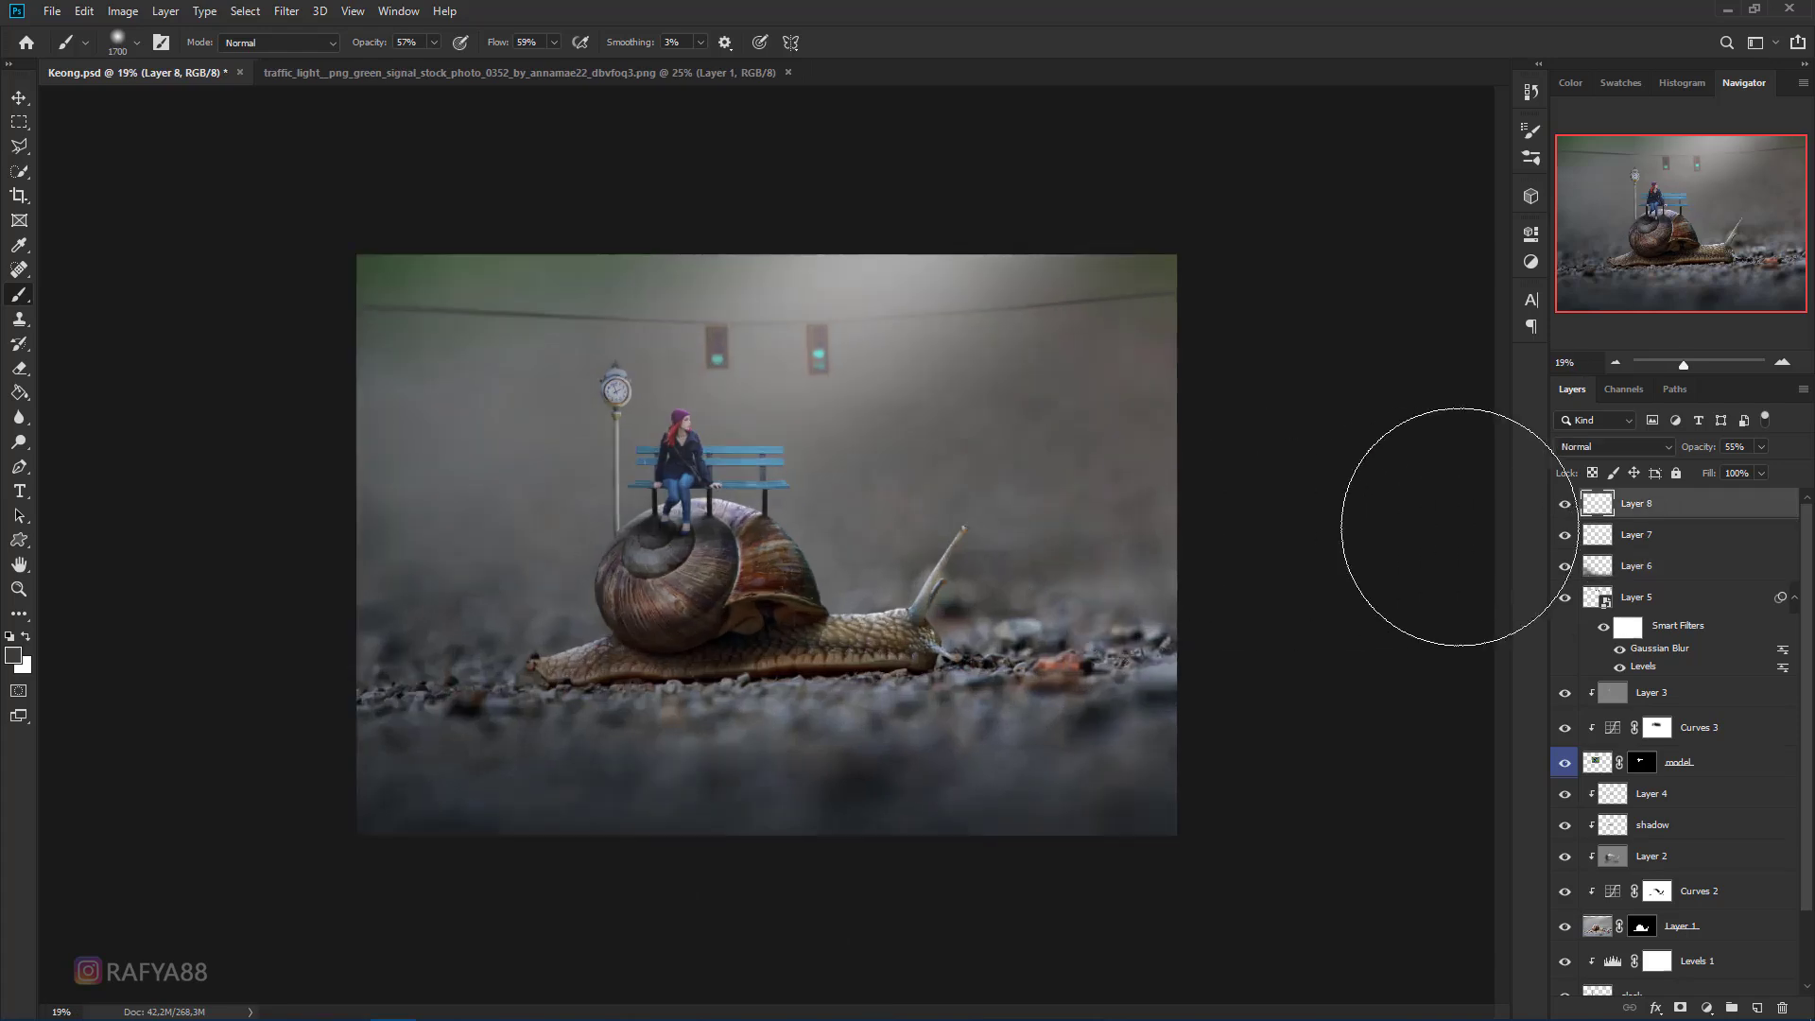
click(1716, 1008)
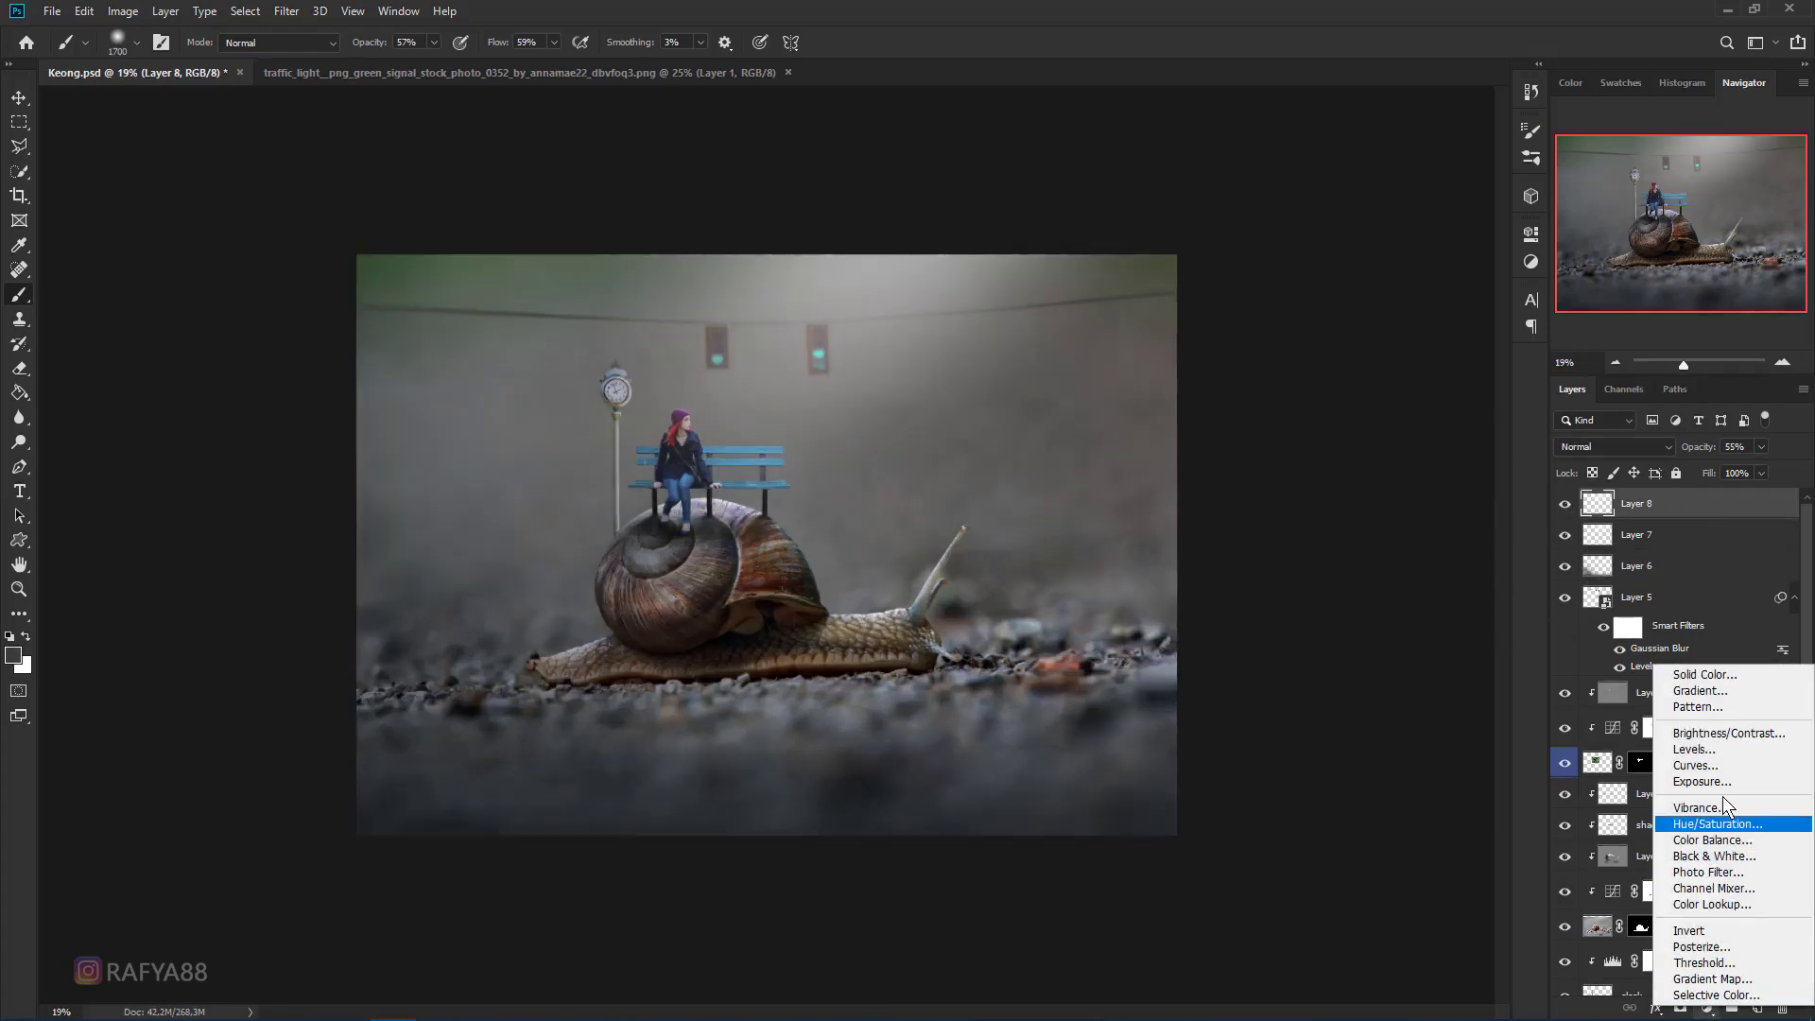
click(1746, 749)
- In the Levels Blue channel, lower the output white, raise the output black slightly and nudge the midtone for a warmer tint
click(1309, 326)
click(1318, 382)
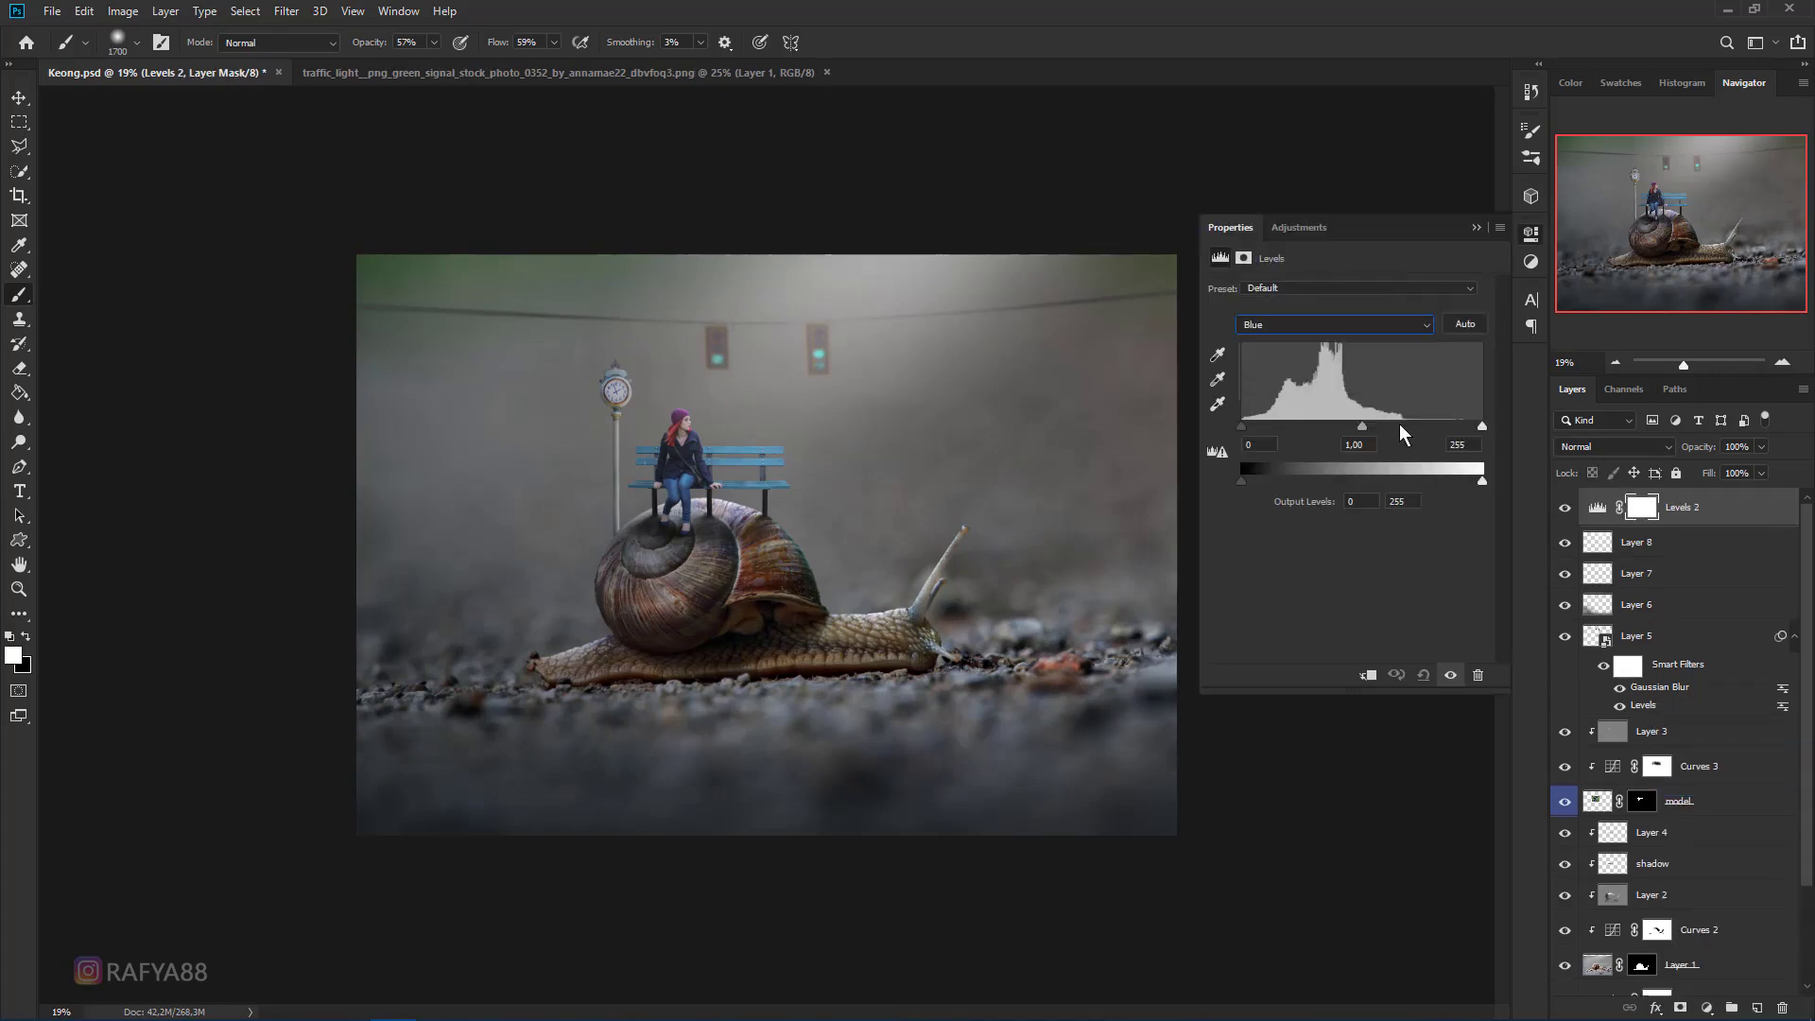
drag(1480, 480, 1448, 478)
drag(1246, 481, 1253, 480)
drag(1366, 427, 1357, 429)
- Set the Levels RGB channel's input white point to 234 and close the adjustment settings
click(1353, 324)
click(1352, 332)
drag(1482, 427, 1462, 427)
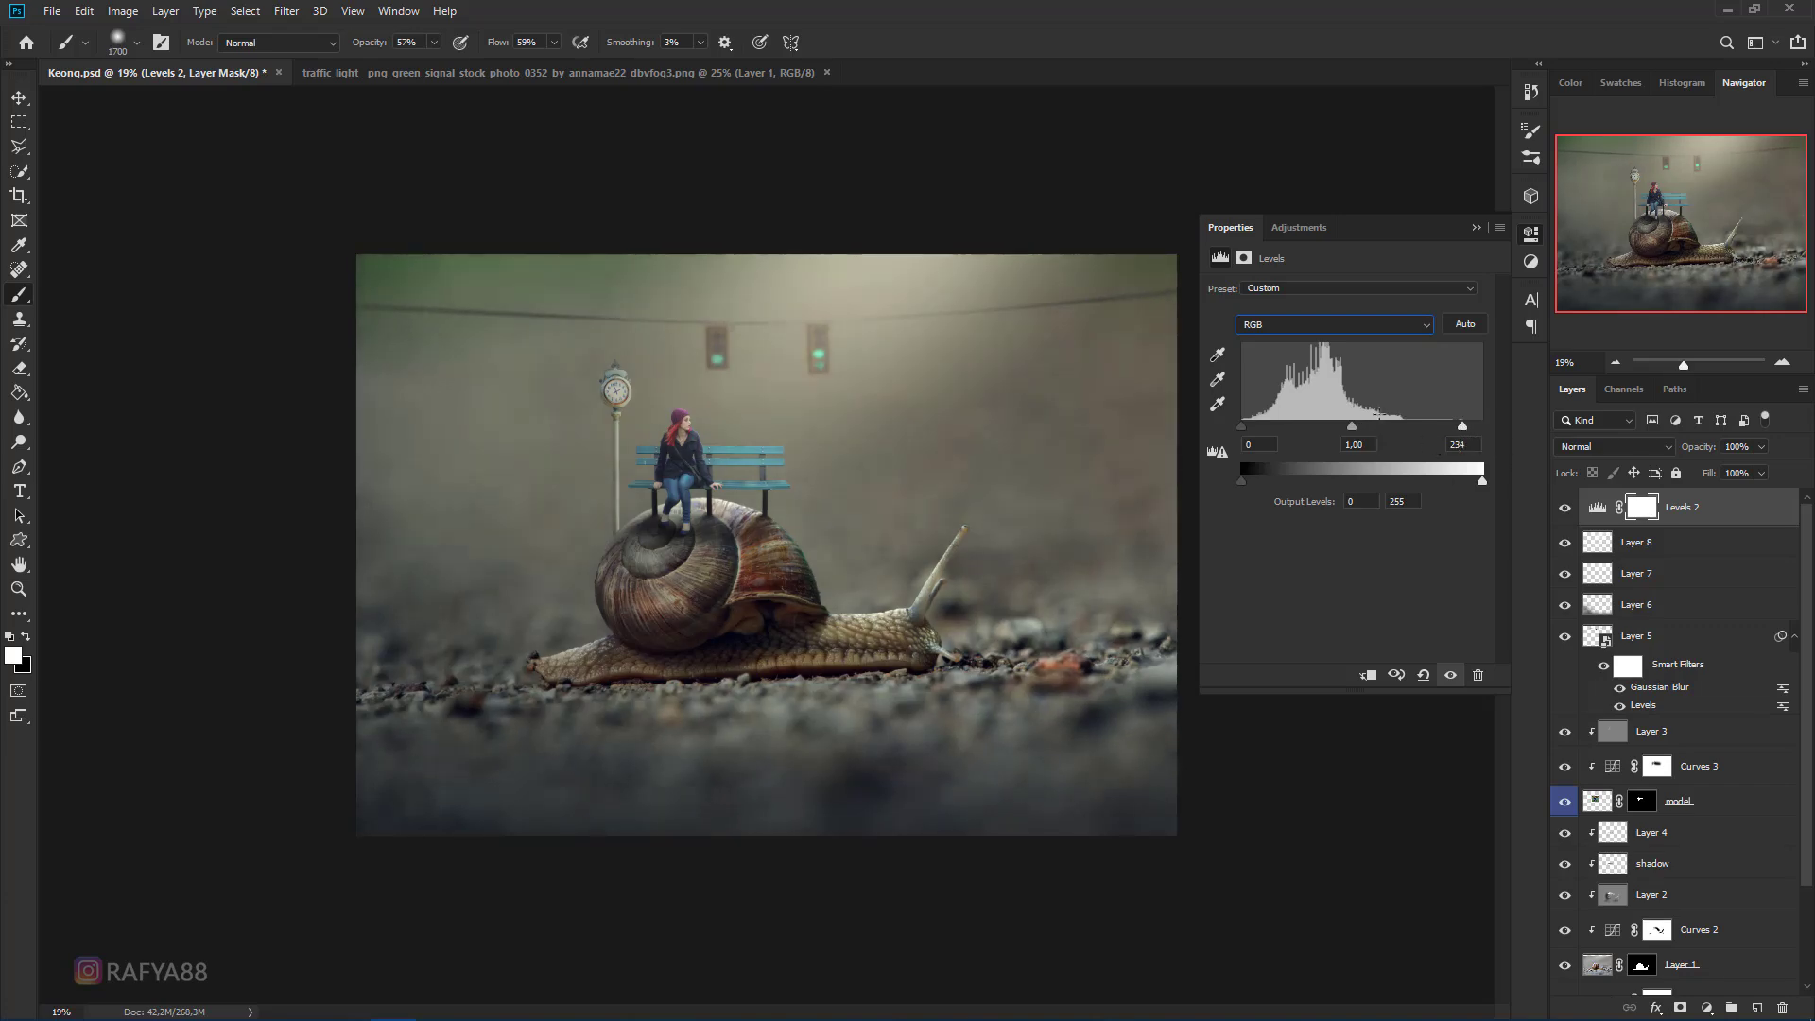
click(1476, 227)
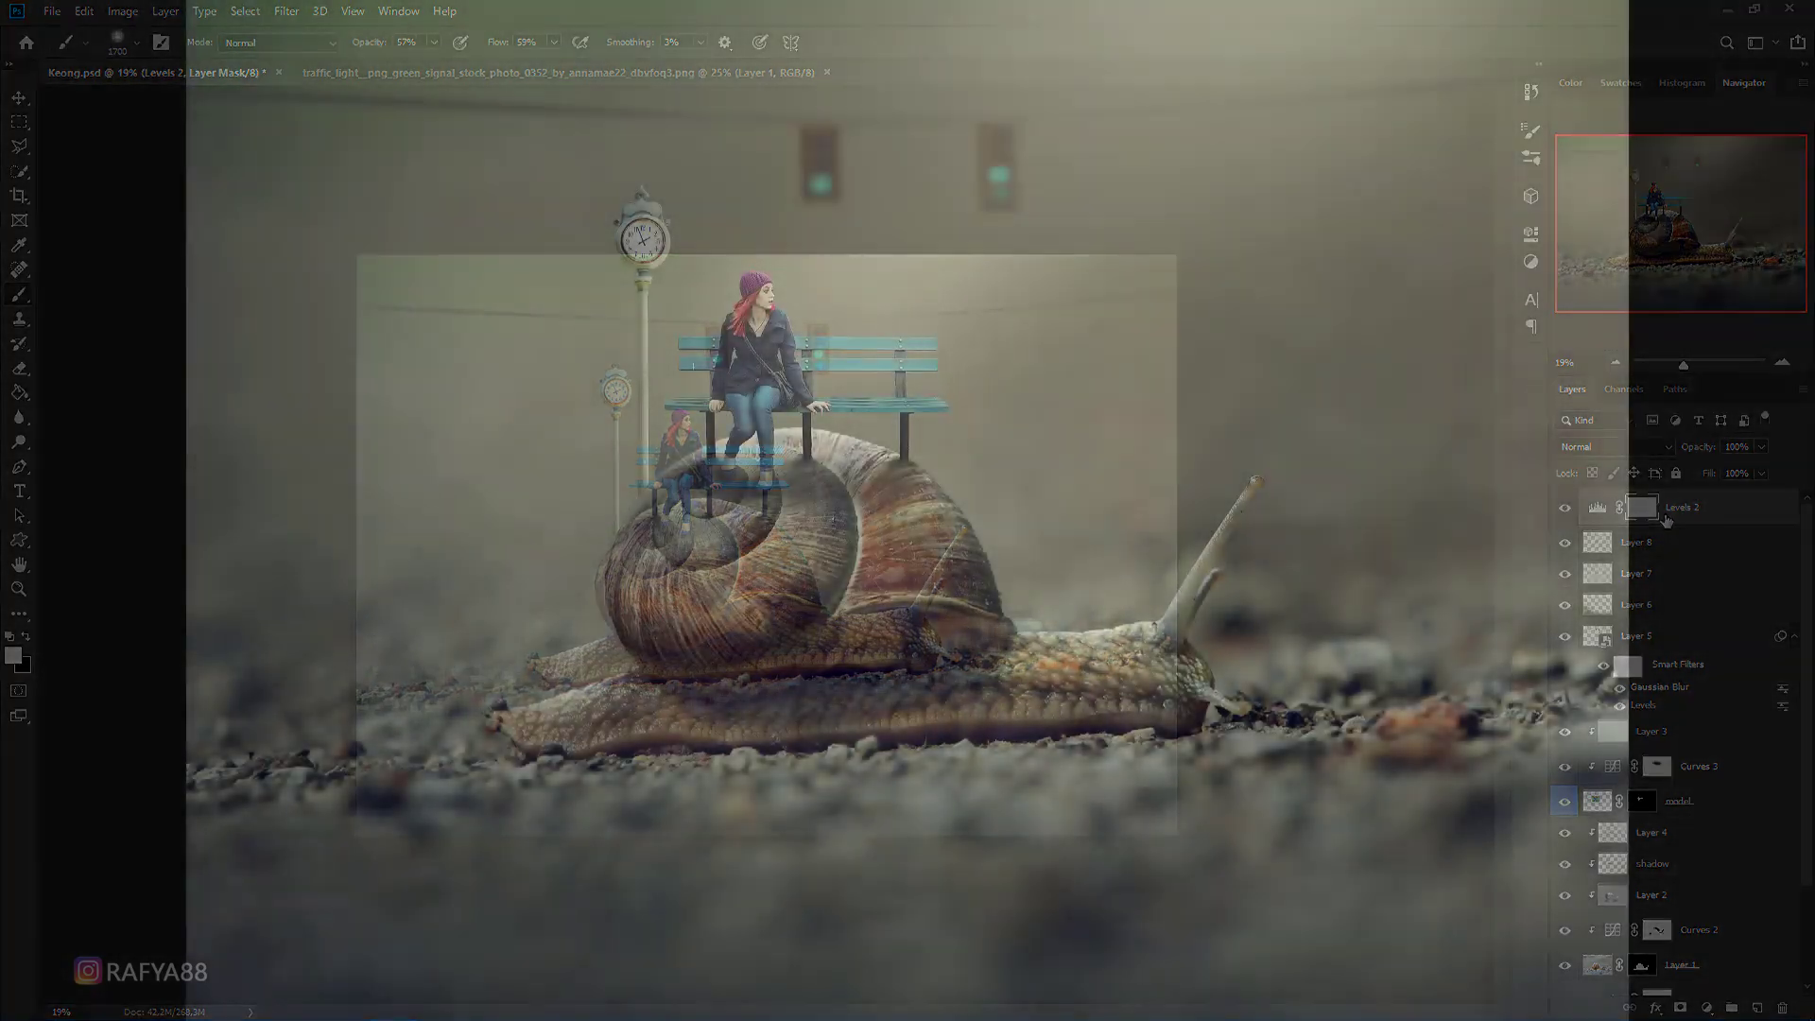